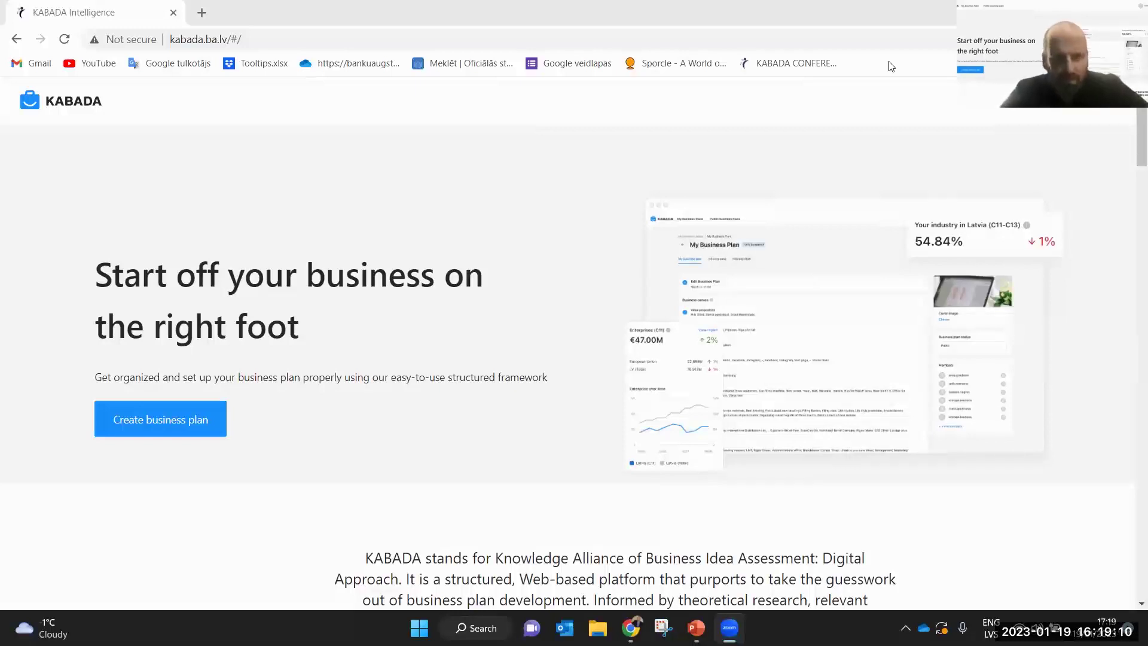
Sign in to KABADA through Google with the presenter's own Google account
click(1106, 109)
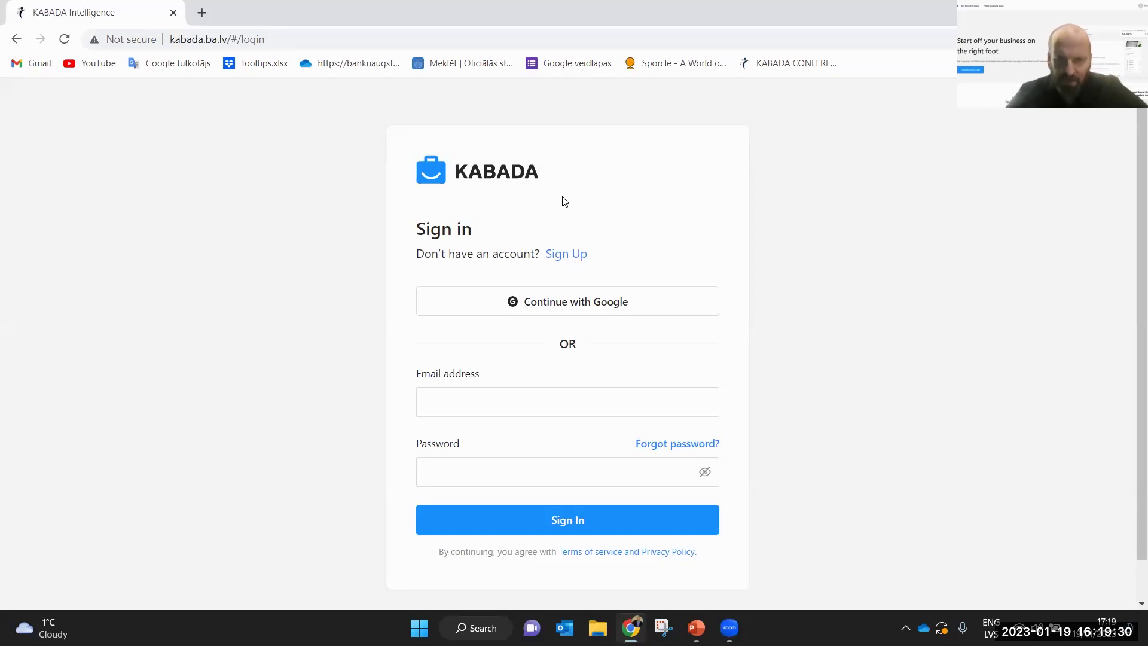
click(555, 307)
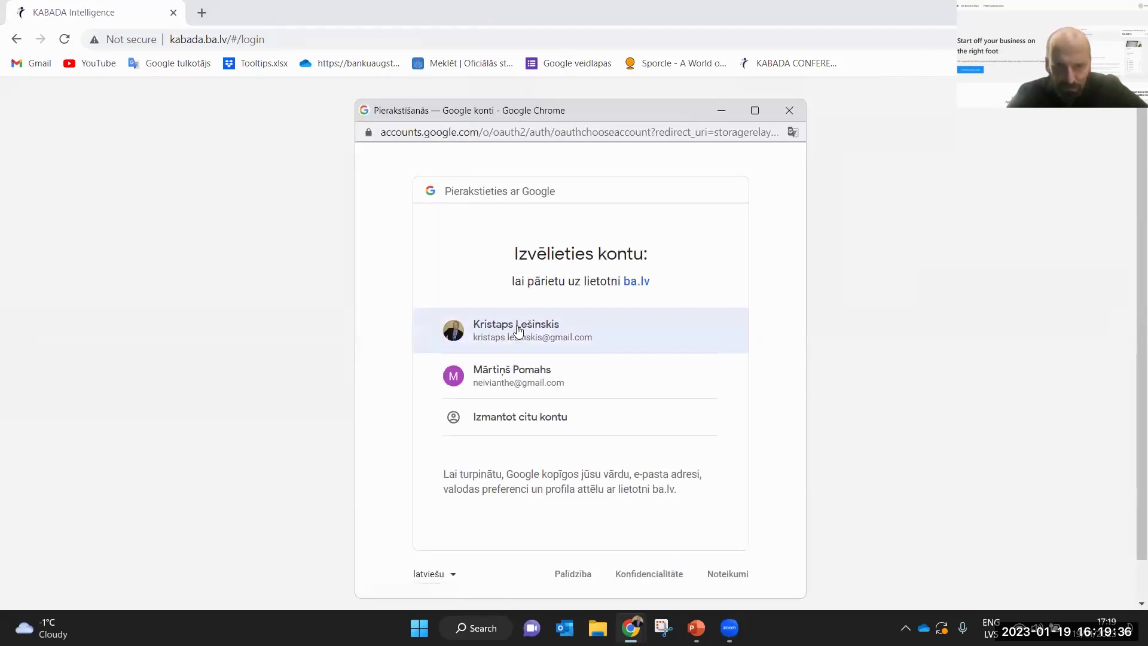
click(517, 329)
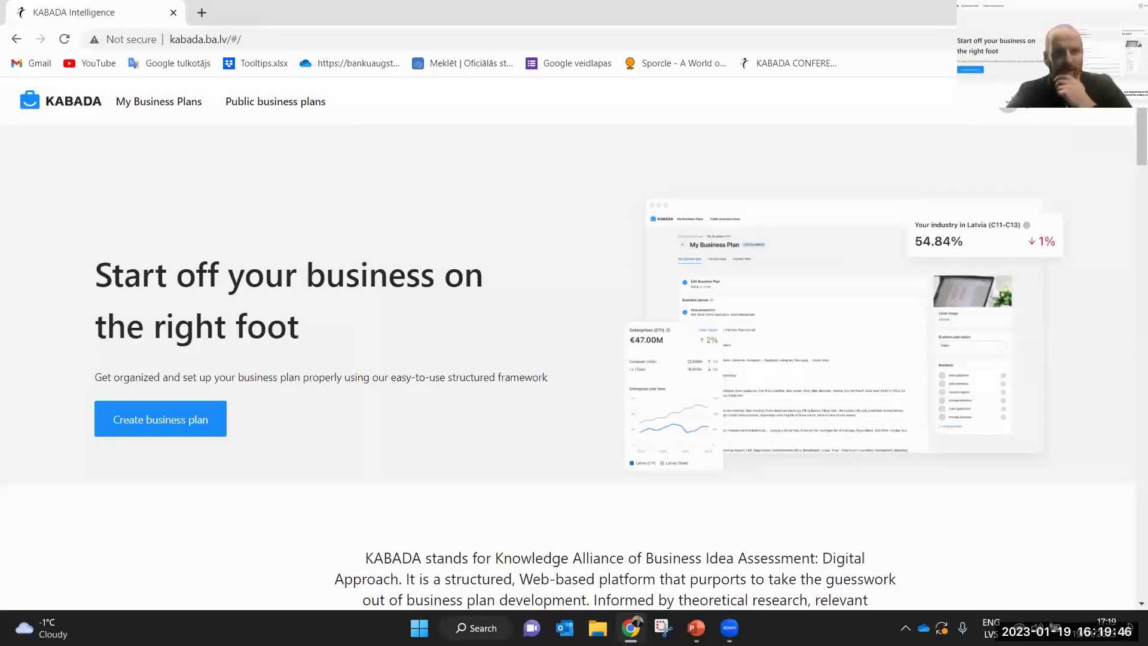
Look through the personal business plans and the list of public business plans
click(157, 106)
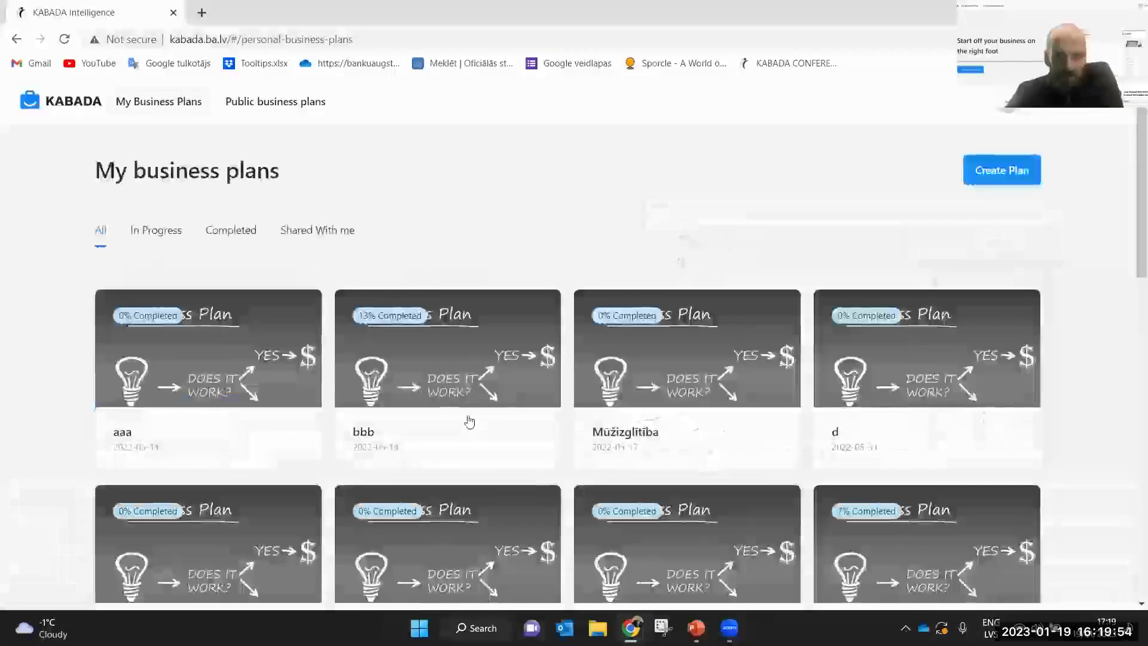
scroll(469, 422, down, 9)
scroll(469, 421, down, 5)
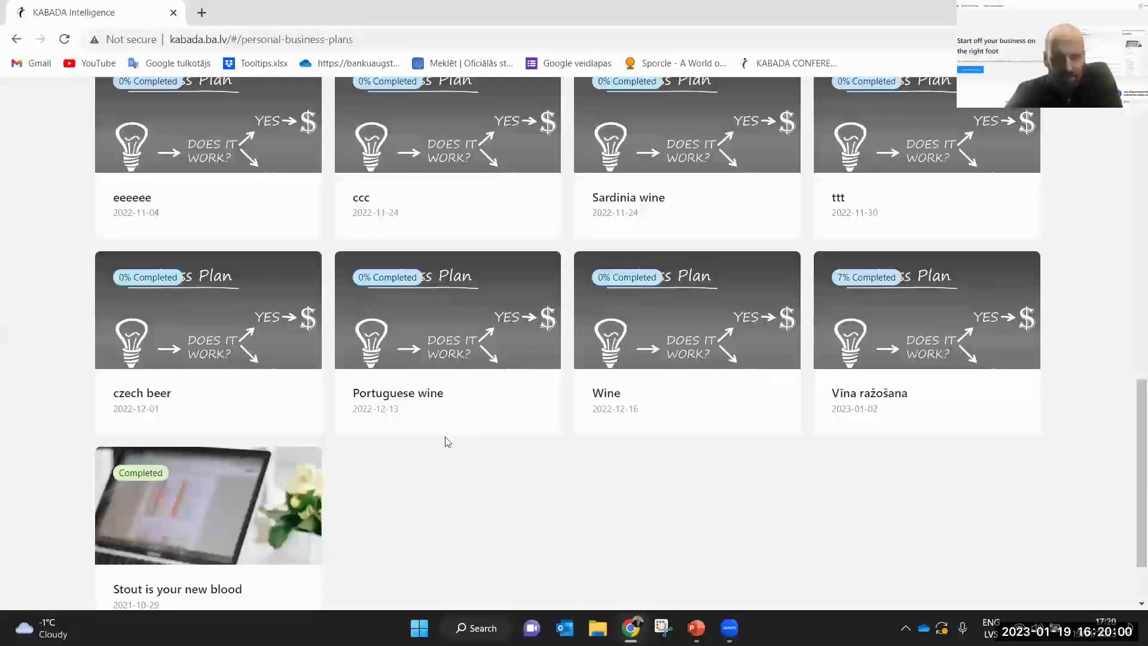
scroll(449, 443, up, 14)
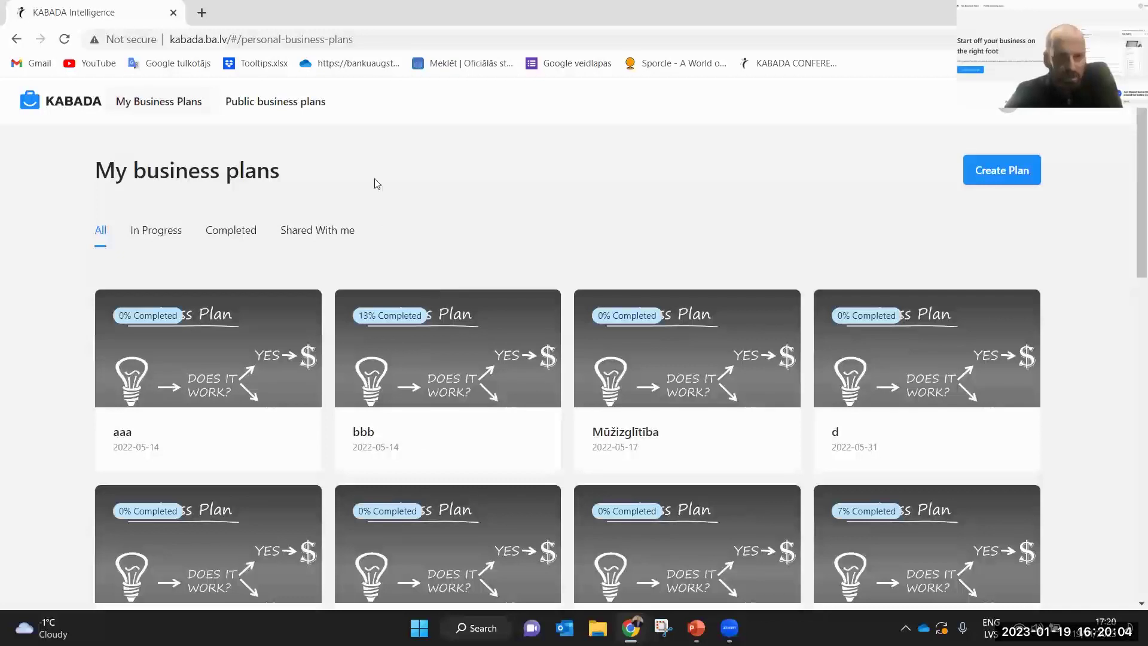
click(277, 110)
scroll(341, 290, down, 2)
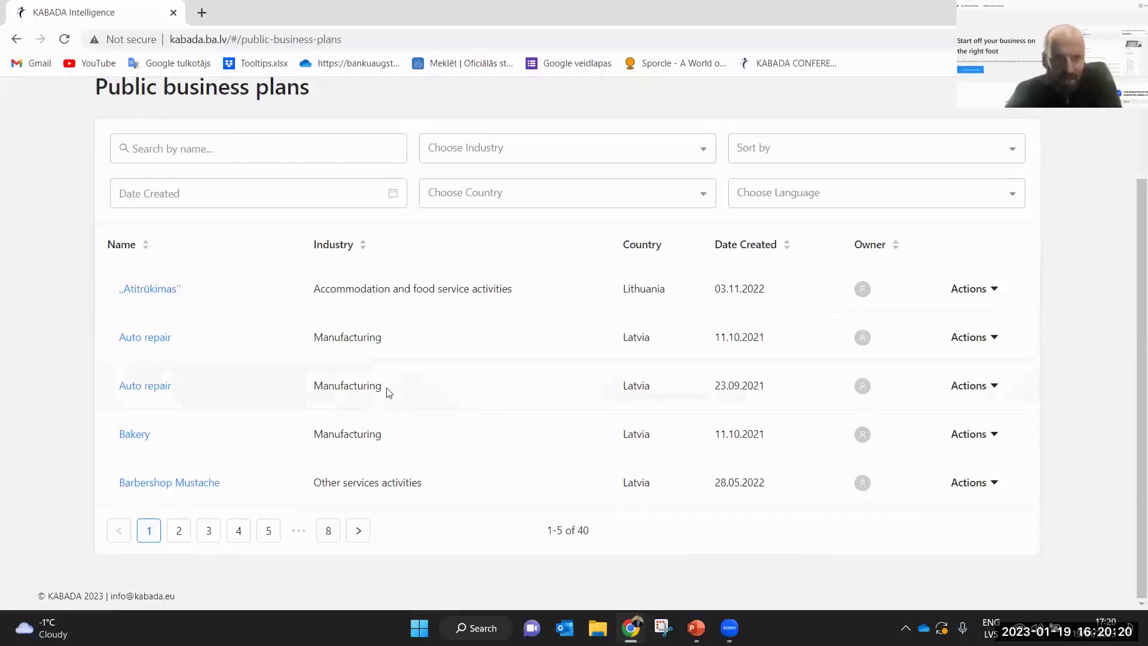
scroll(400, 359, up, 3)
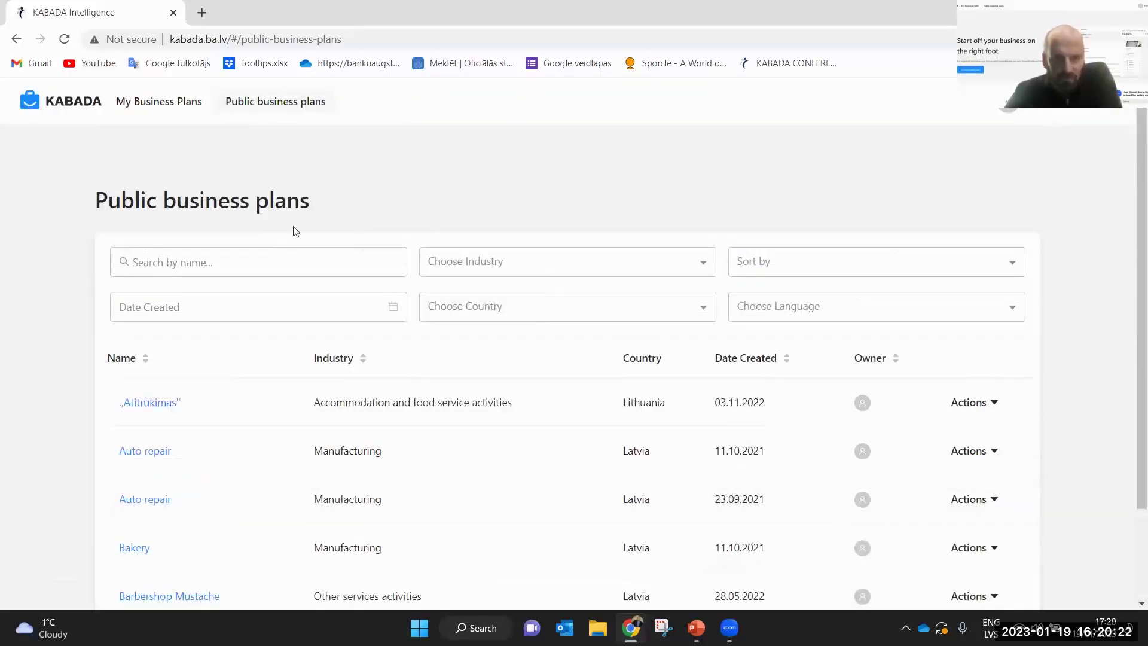
Start a new plan from the personal business plans and name the project "Golden Friday drink"
click(143, 106)
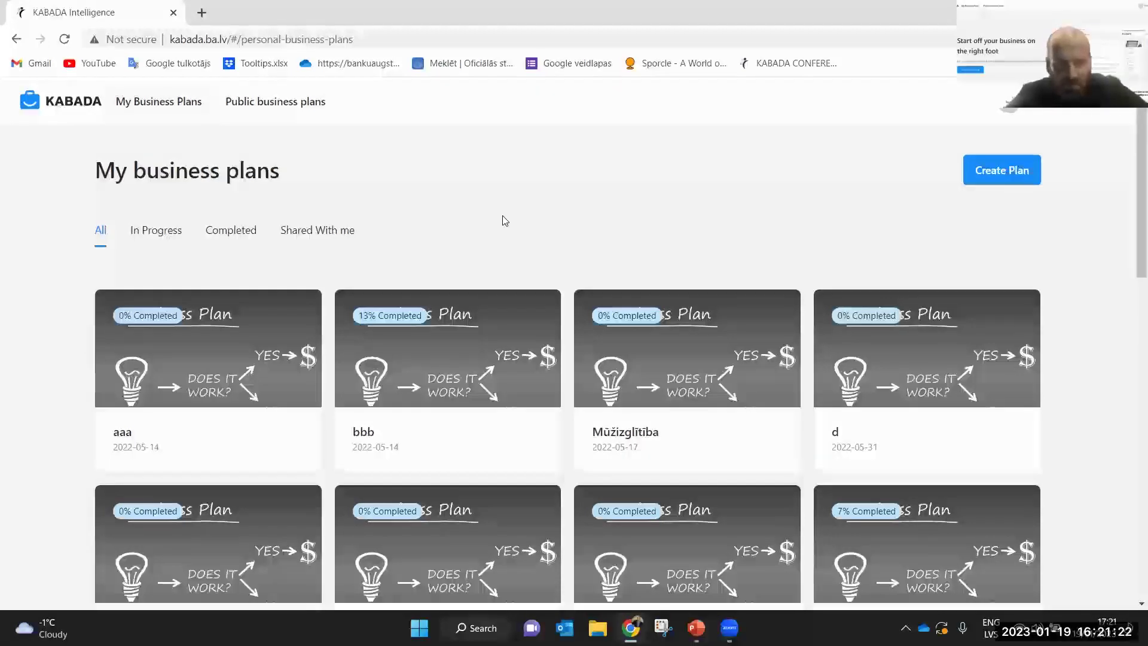
scroll(514, 306, down, 6)
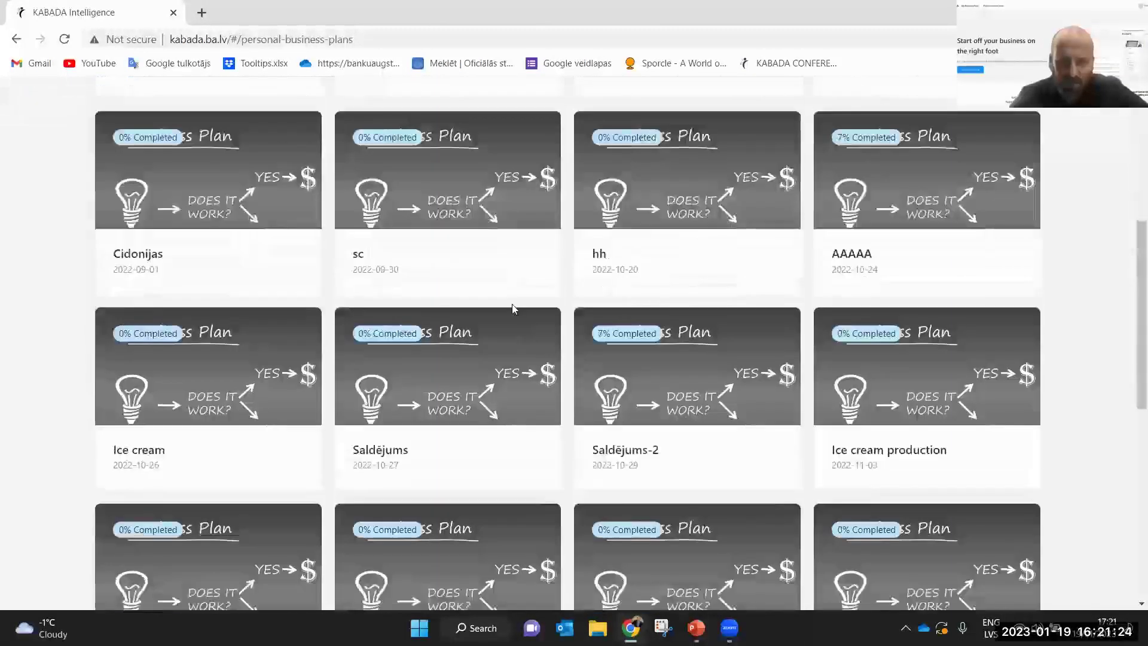
scroll(516, 307, up, 6)
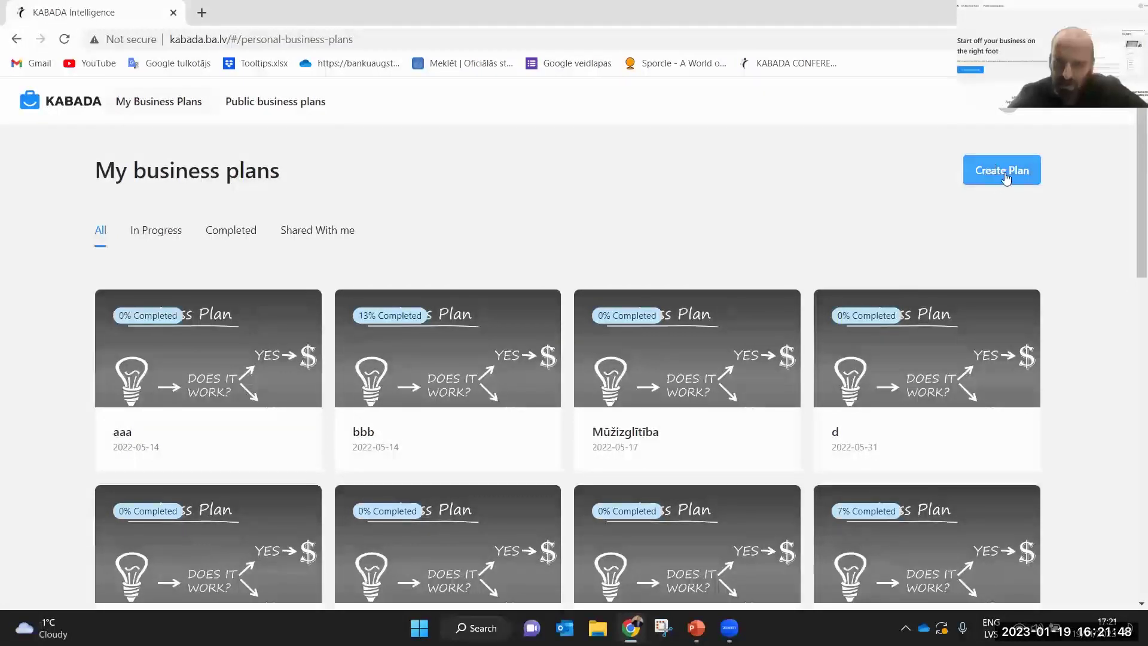
scroll(847, 306, down, 2)
scroll(848, 306, up, 2)
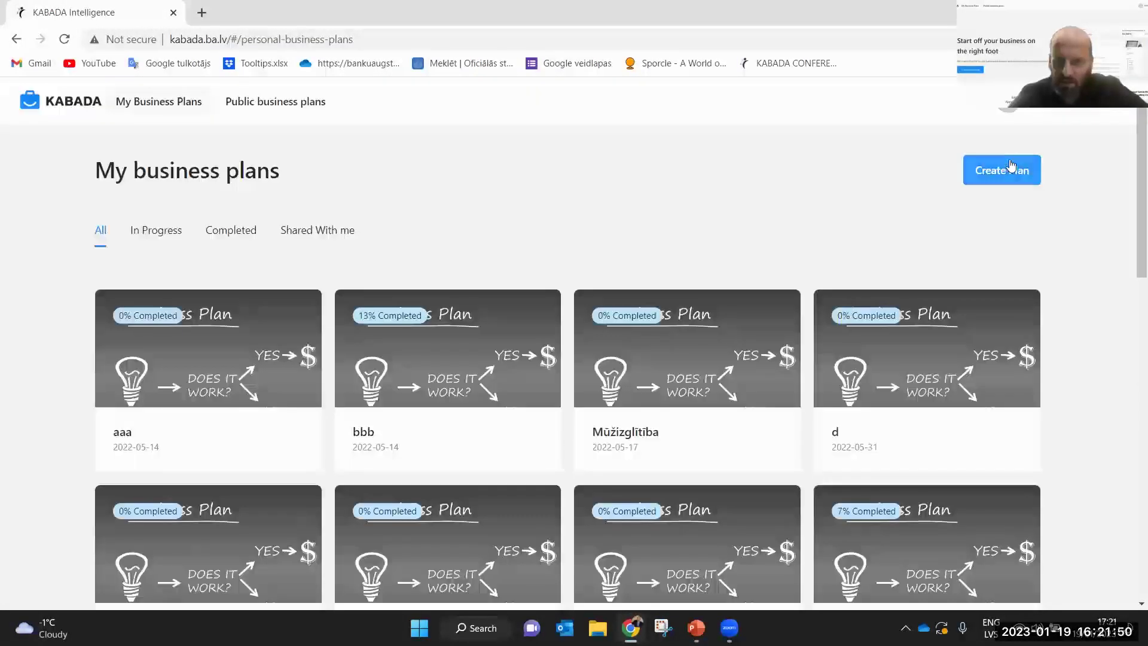
click(1005, 173)
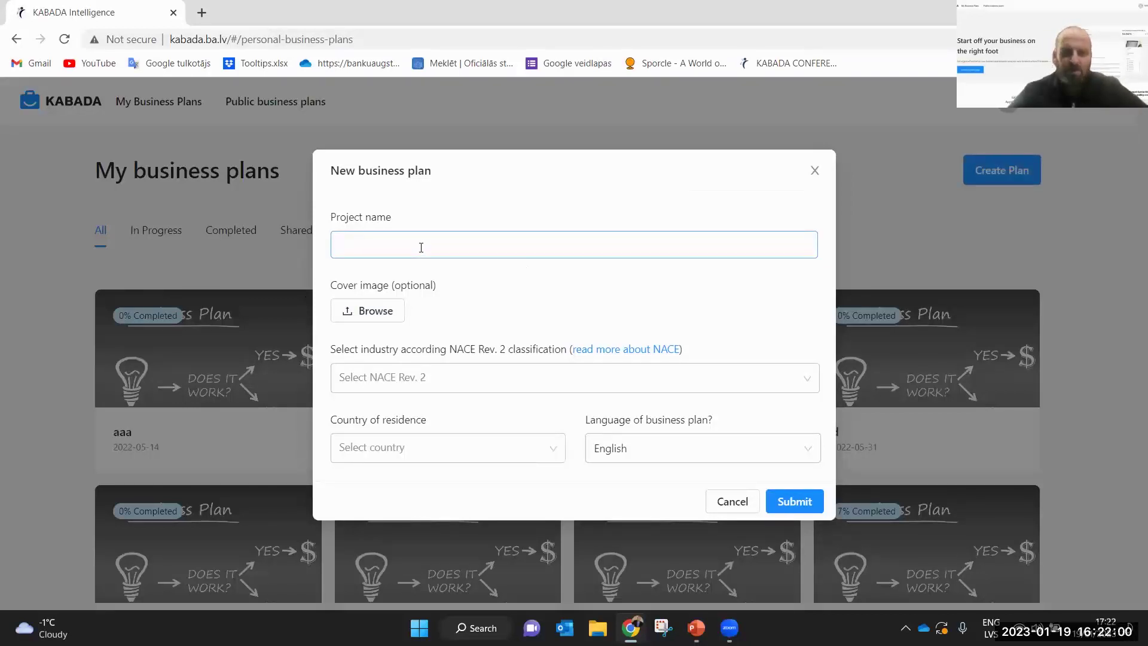
click(388, 249)
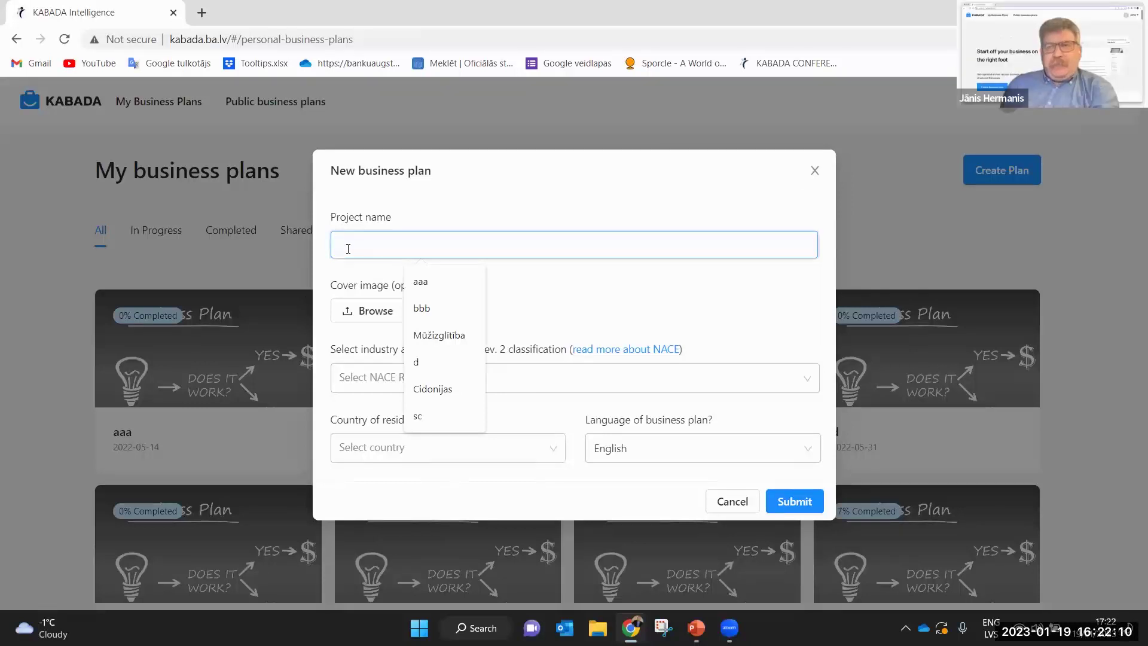
text(Golden )
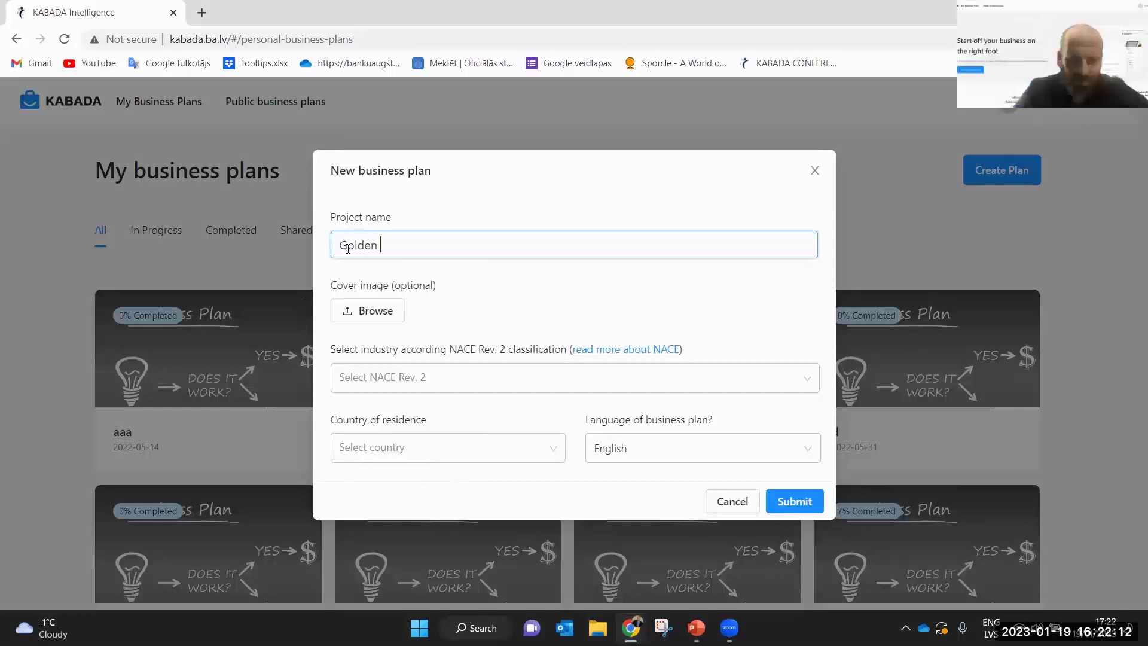
text(Friday )
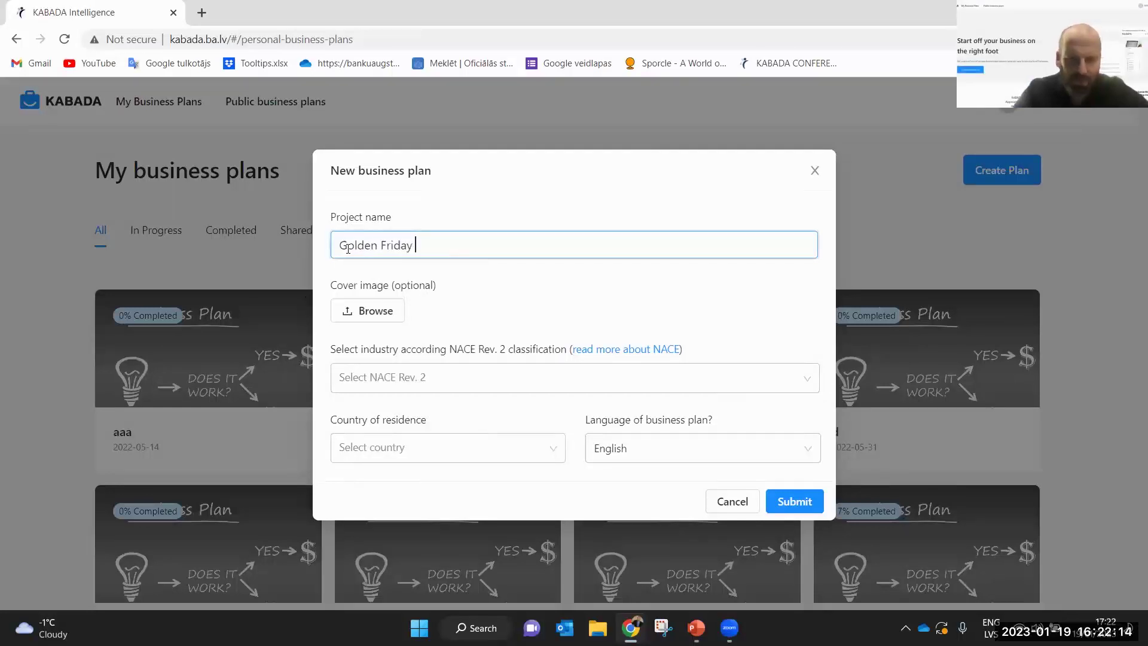
text(drink)
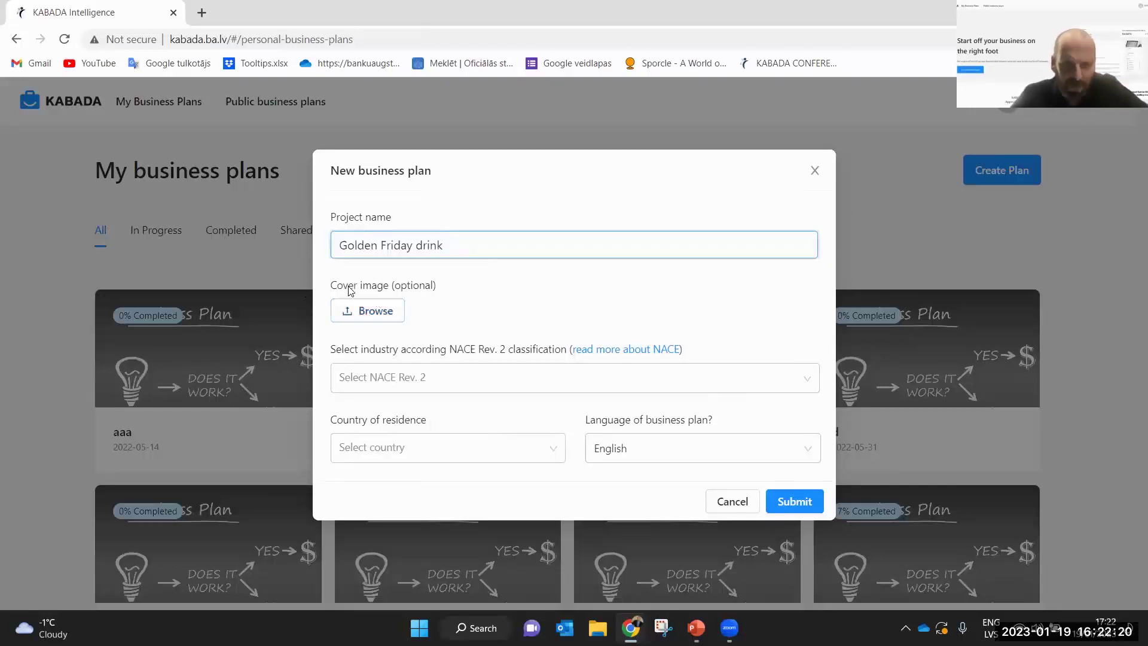
Set the new plan's NACE industry to C.11.03 Manufacture of cider and other fruit wines
click(399, 378)
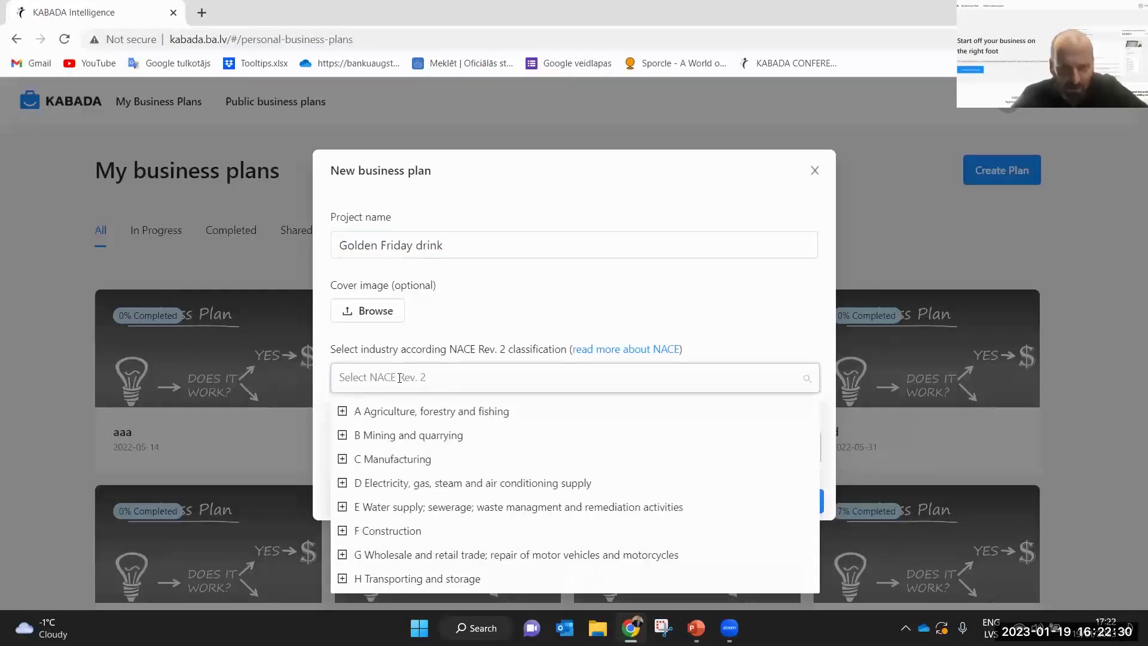
click(571, 313)
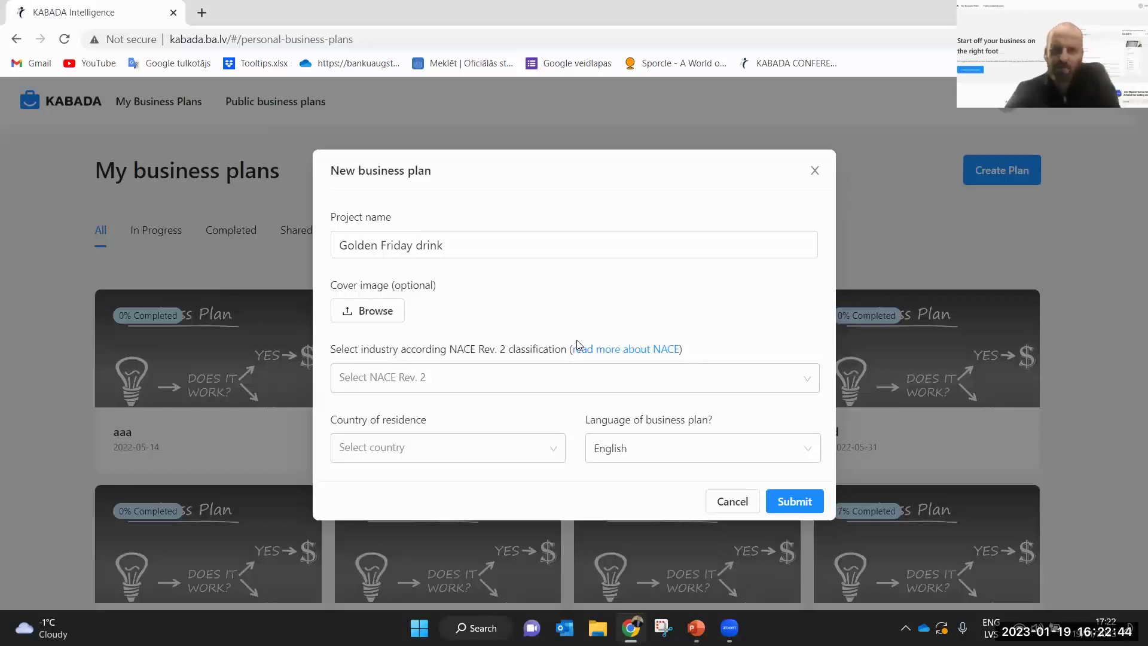
click(470, 385)
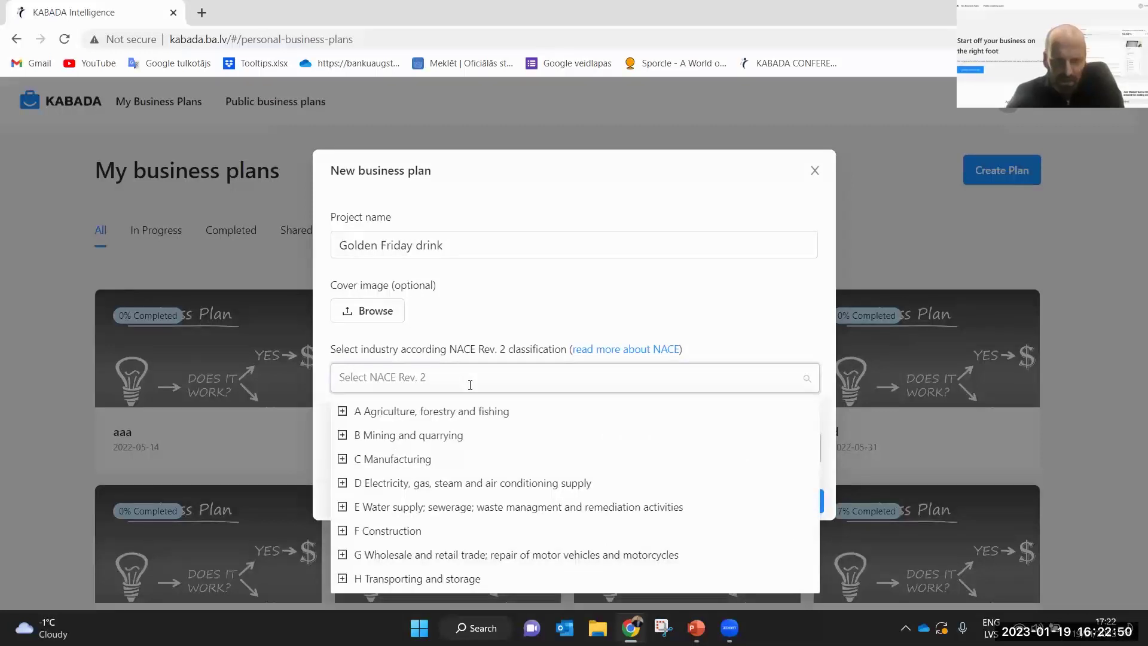
click(342, 460)
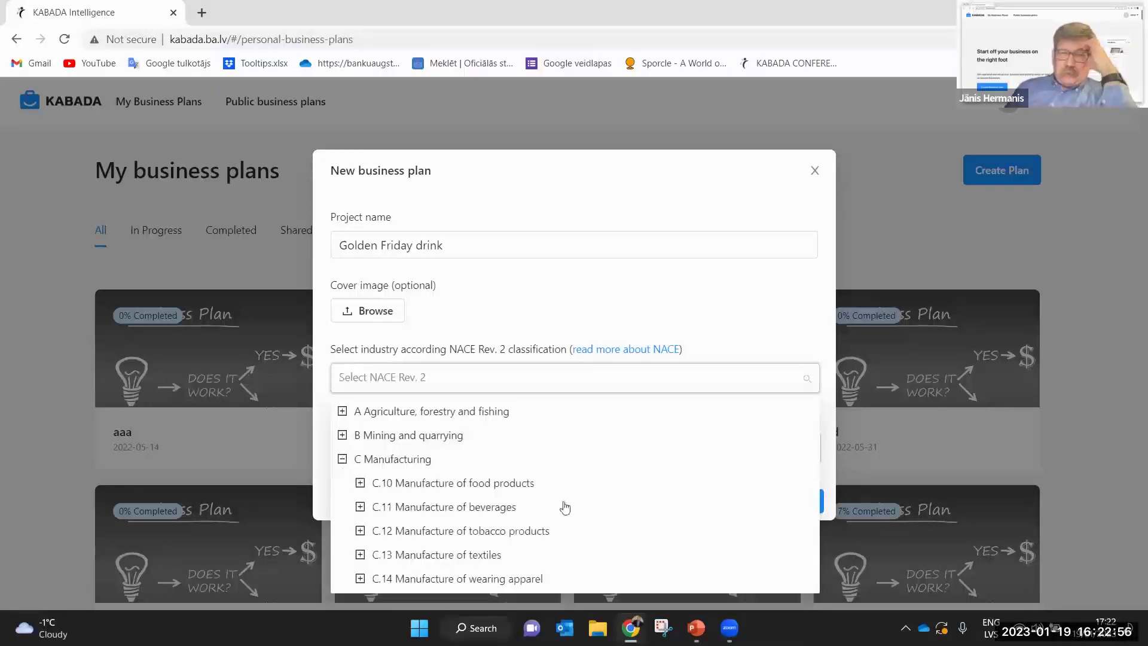
scroll(563, 508, down, 2)
scroll(563, 508, up, 2)
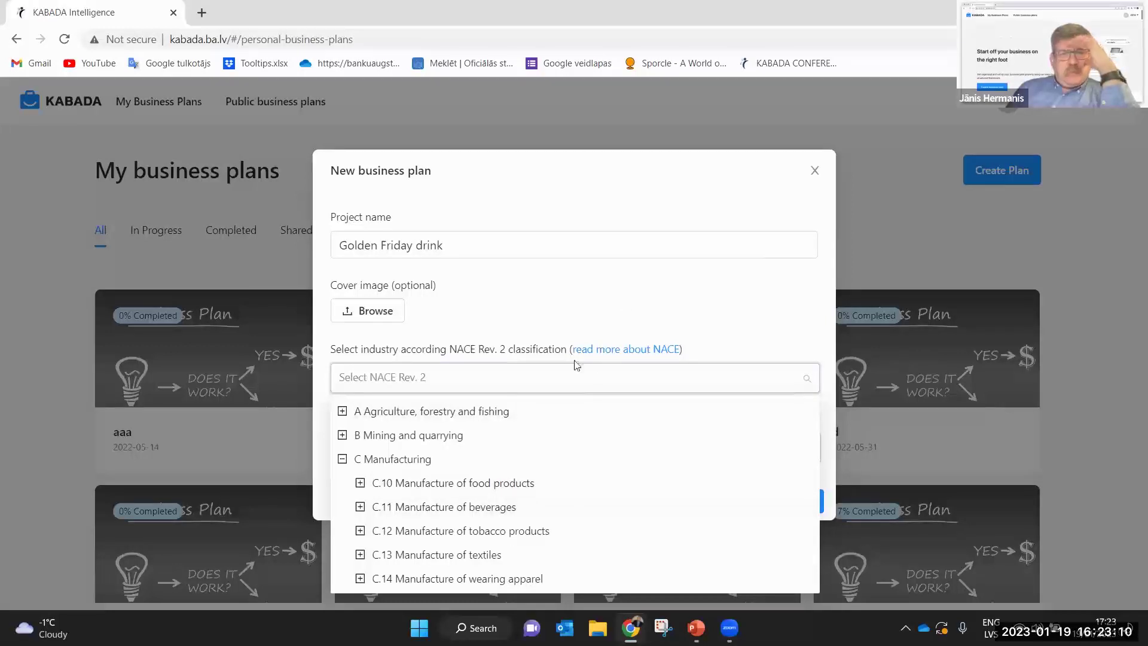
click(359, 506)
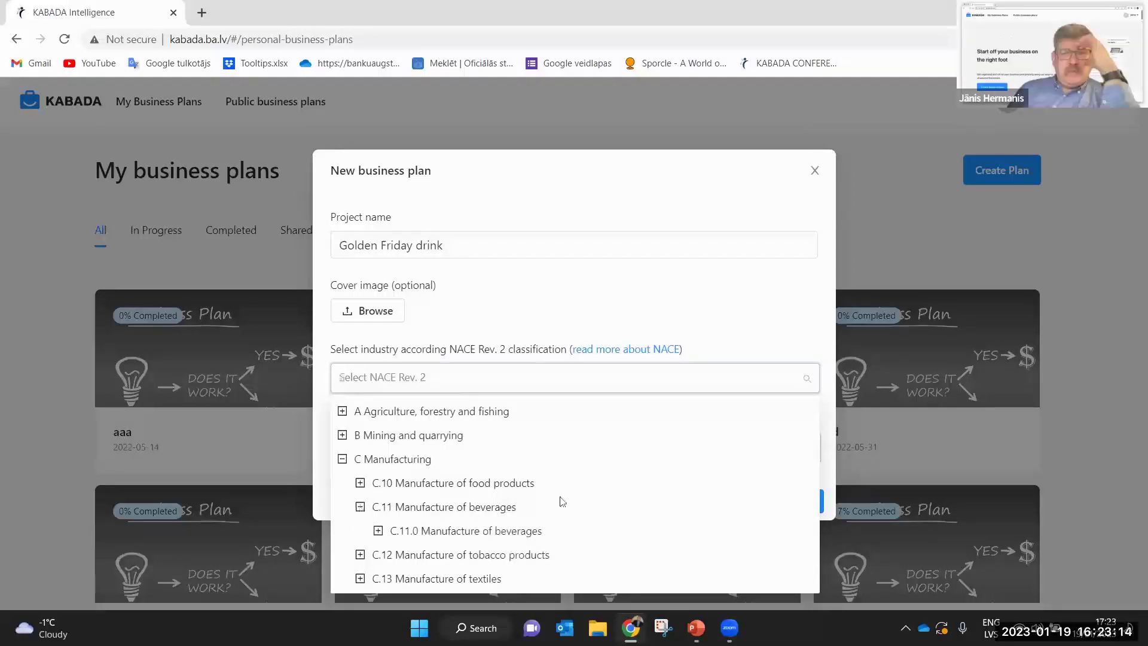
scroll(574, 499, down, 2)
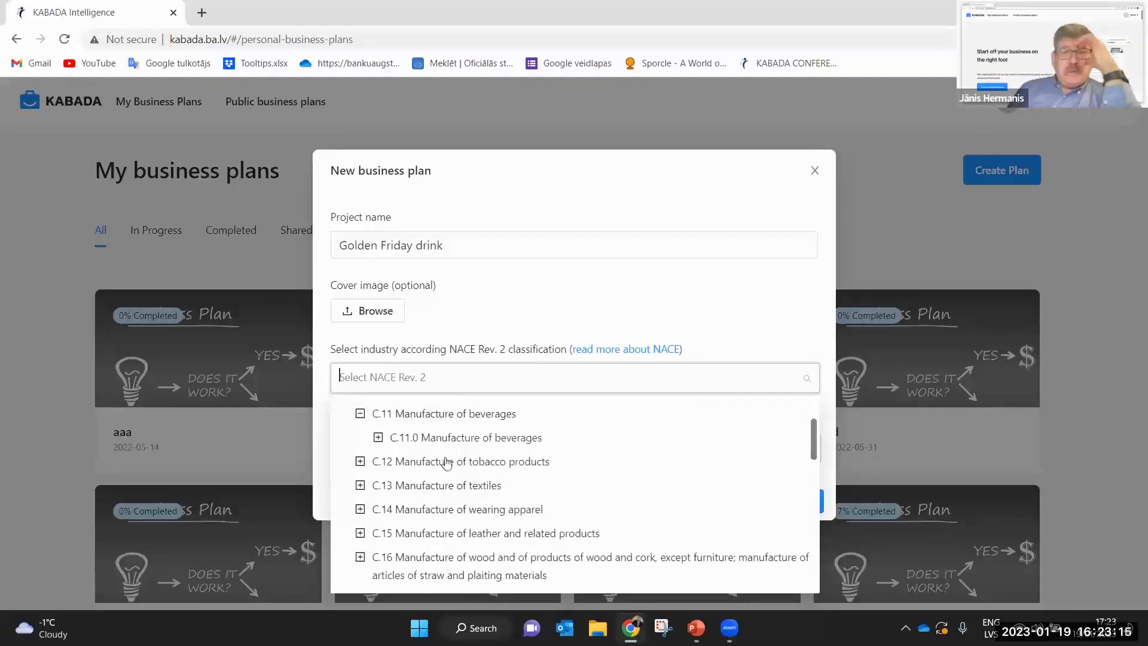
click(378, 437)
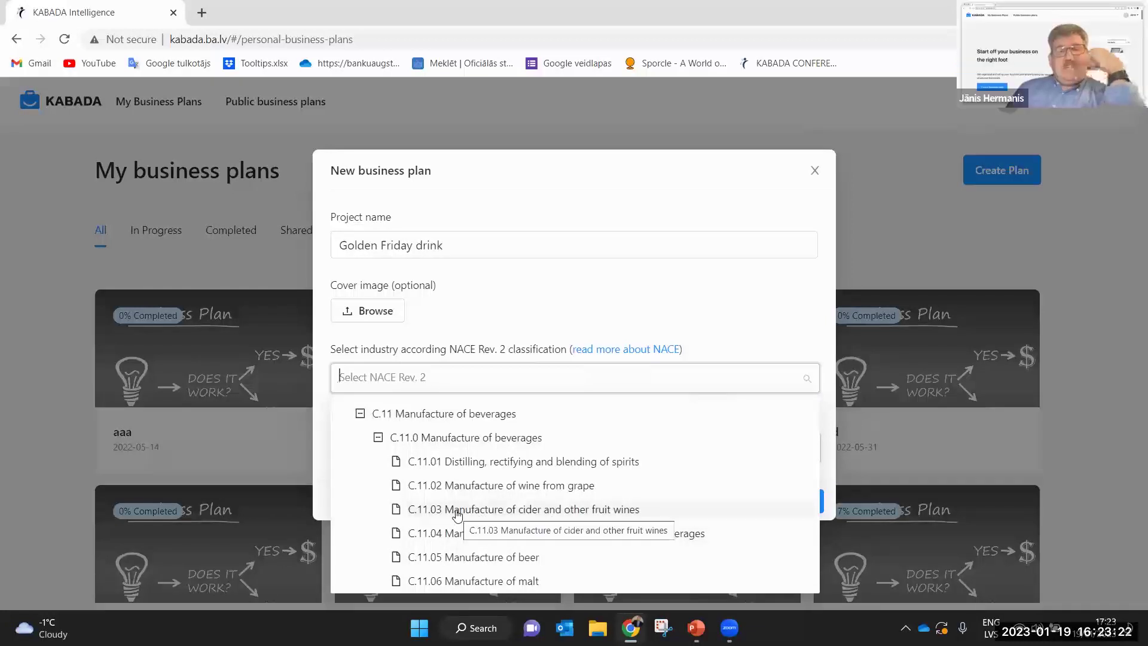
click(502, 510)
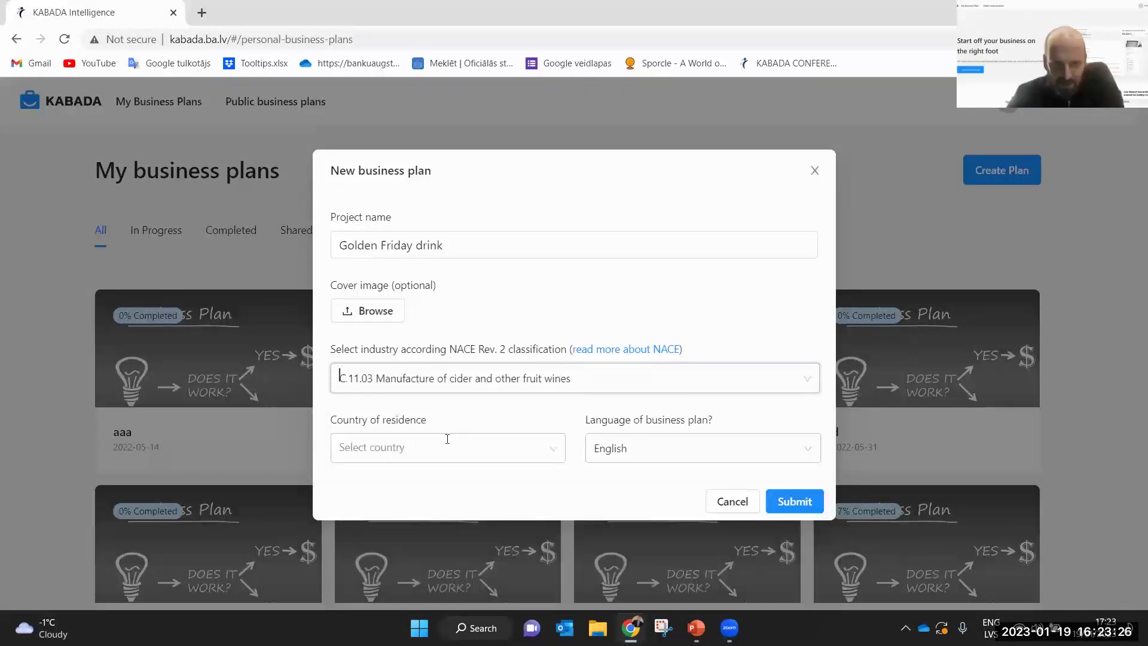
Set the country of residence to Latvia, keep English as the plan language, and submit the new business plan
click(439, 455)
scroll(436, 376, down, 3)
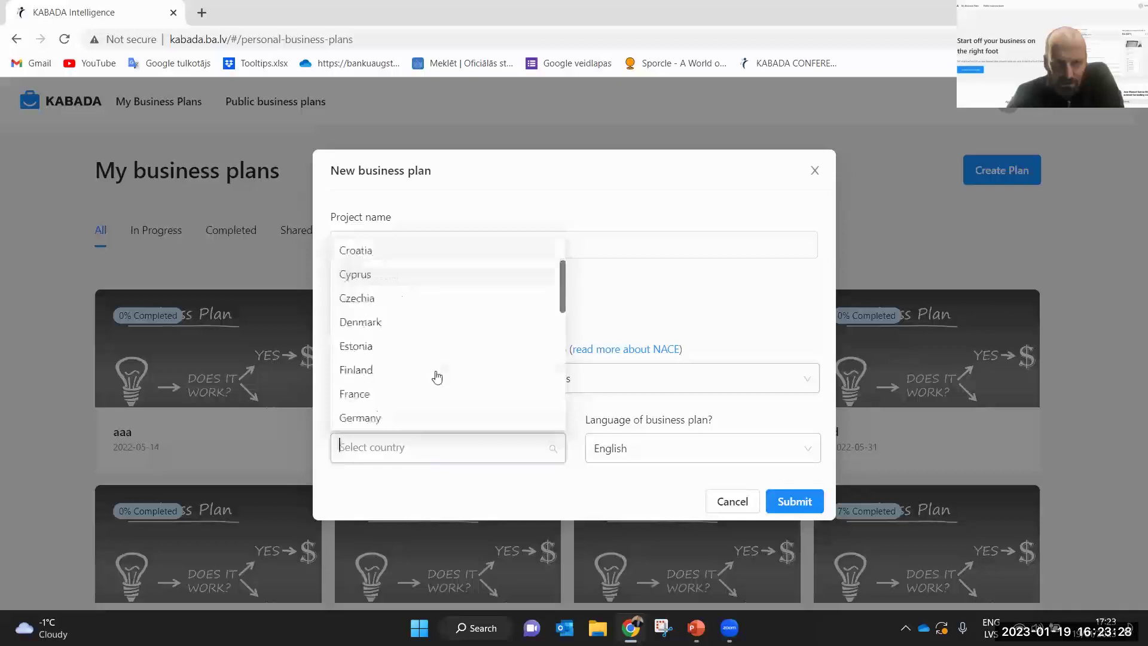
scroll(436, 376, down, 3)
click(358, 286)
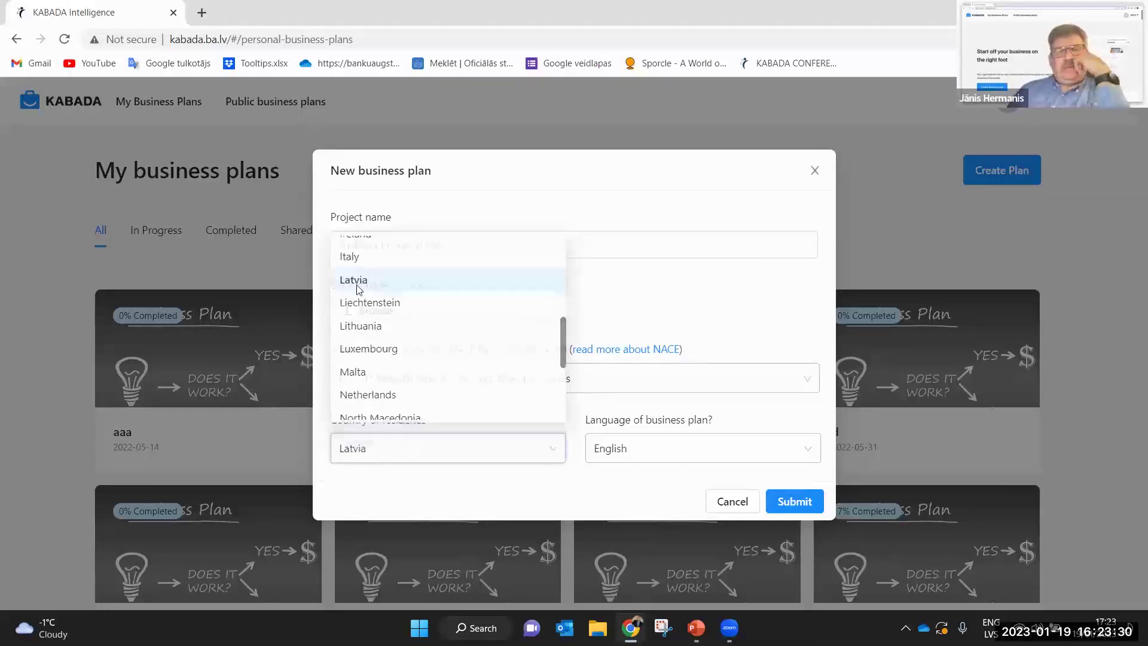
click(647, 455)
click(619, 481)
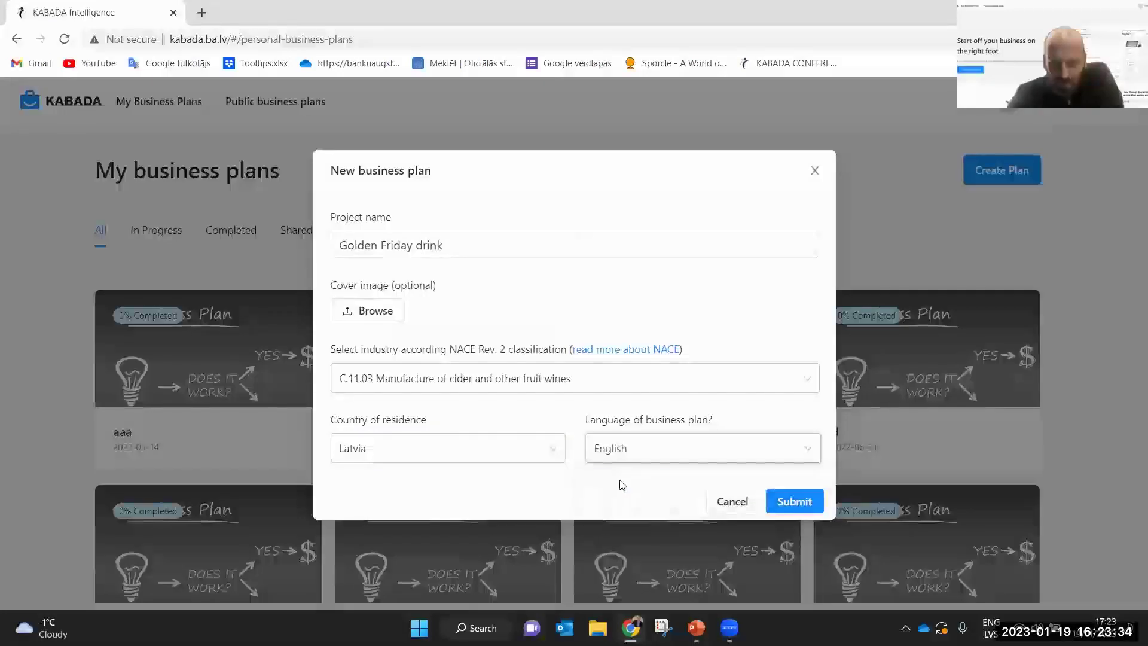
click(794, 502)
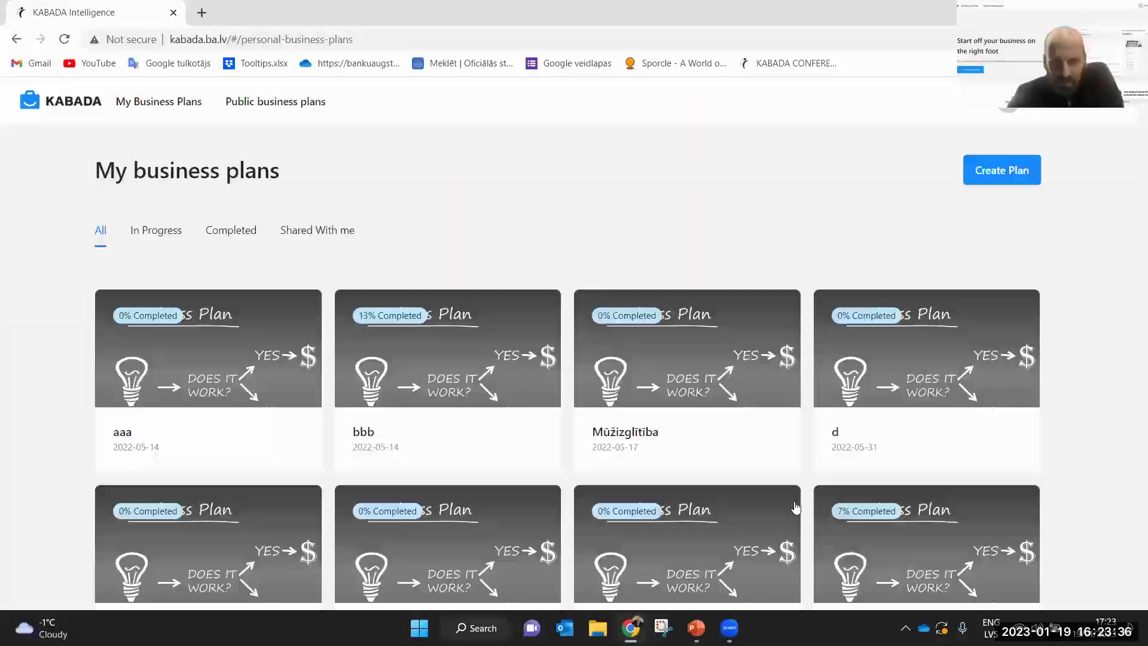
Open the Golden Friday drink plan from the personal business plans
scroll(764, 371, down, 5)
scroll(762, 374, down, 10)
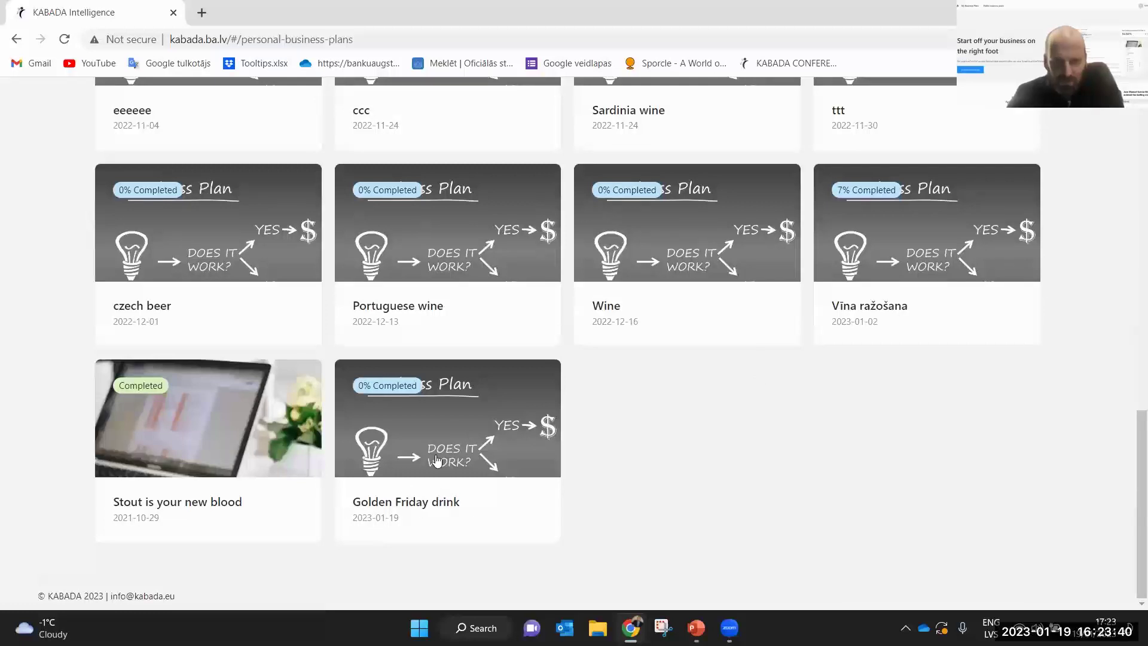
click(447, 426)
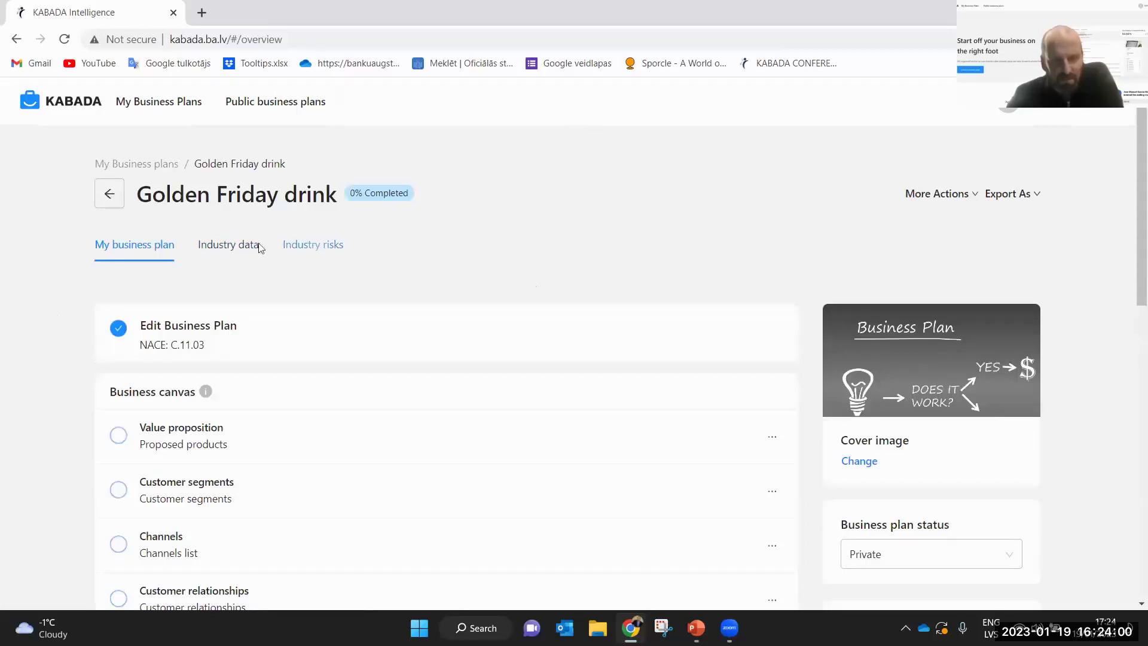
Examine the plan's industry data on company survival rate and industry size
click(235, 246)
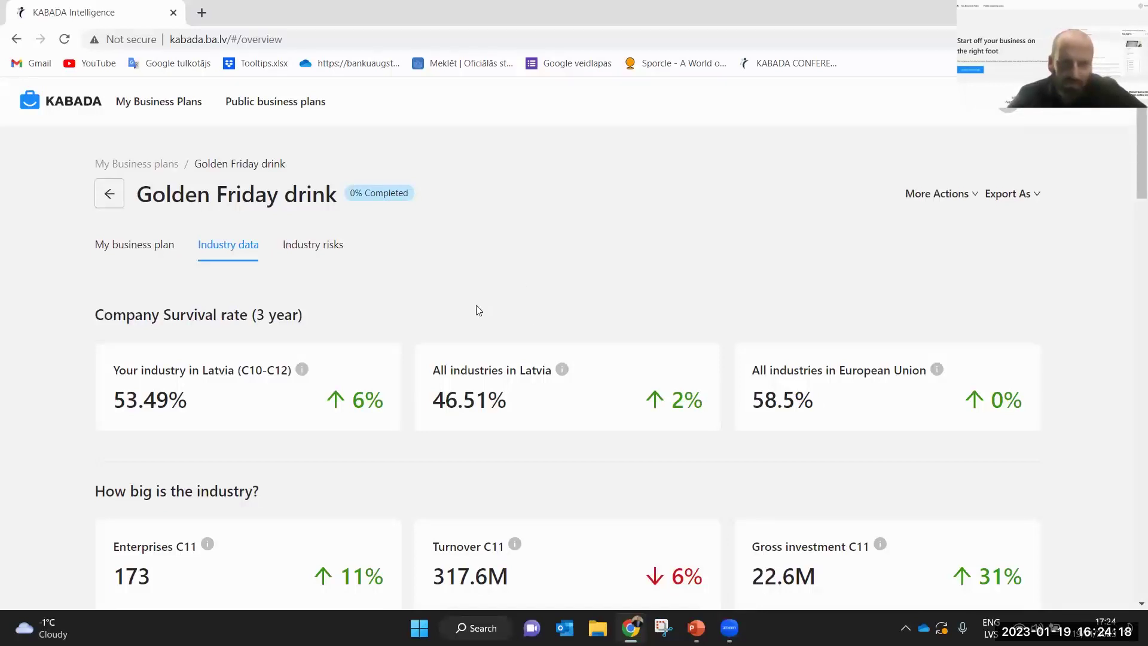
scroll(478, 311, down, 1)
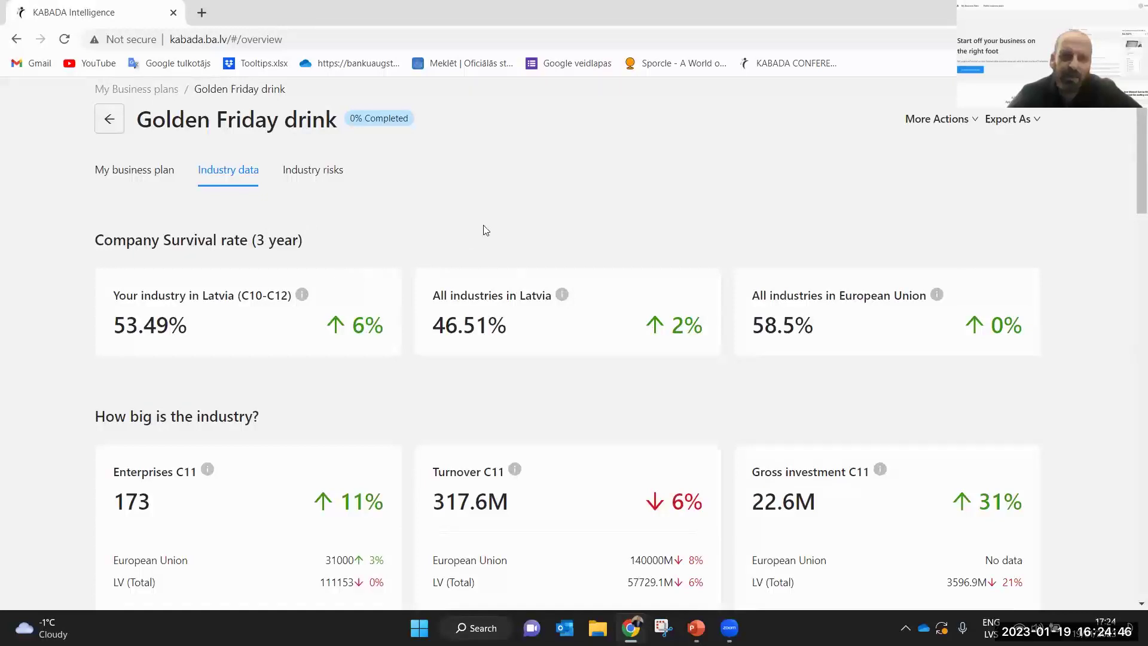
scroll(486, 230, down, 1)
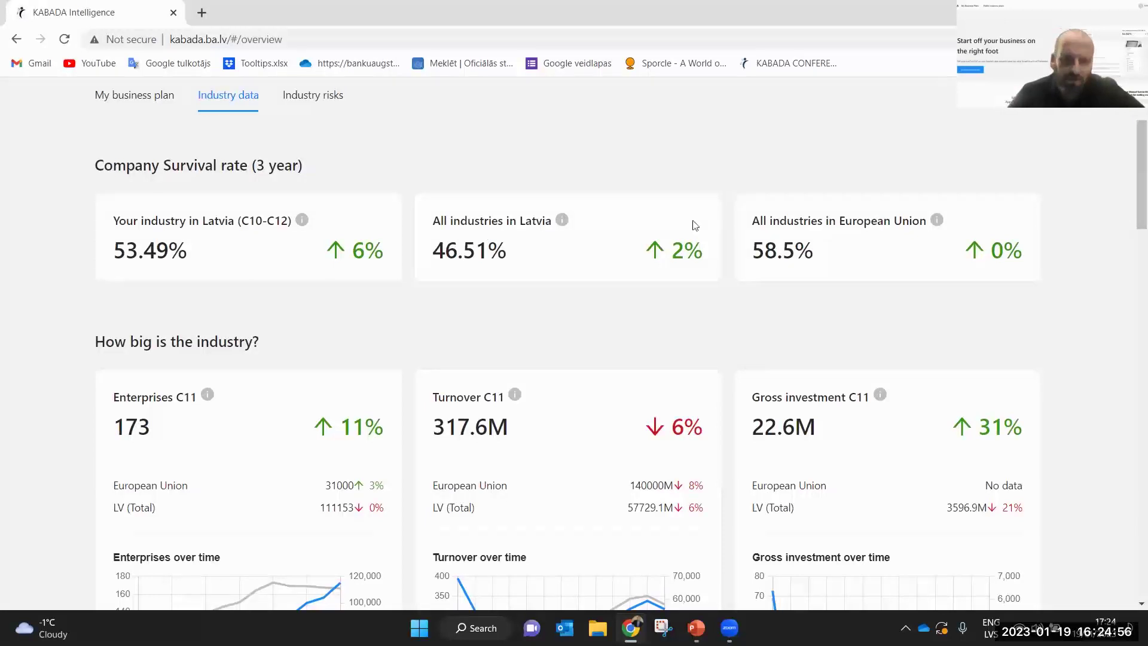
Read the explanations of the three-year company survival rates for the chosen industry and for all industries in Latvia
mouse_move(302, 224)
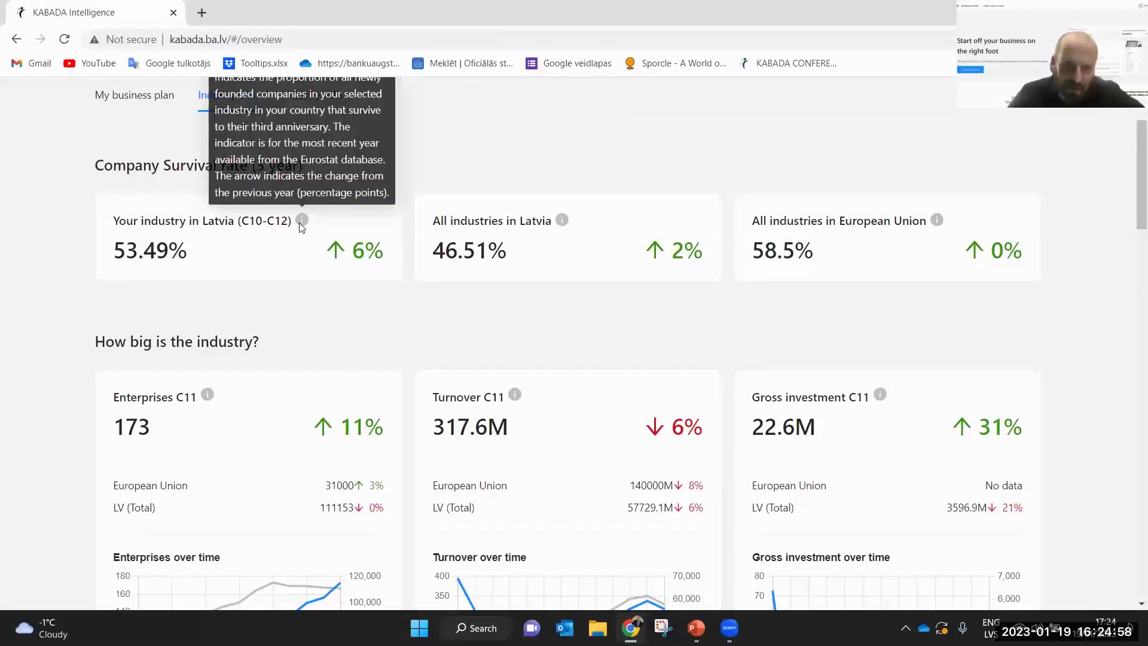
scroll(274, 329, up, 2)
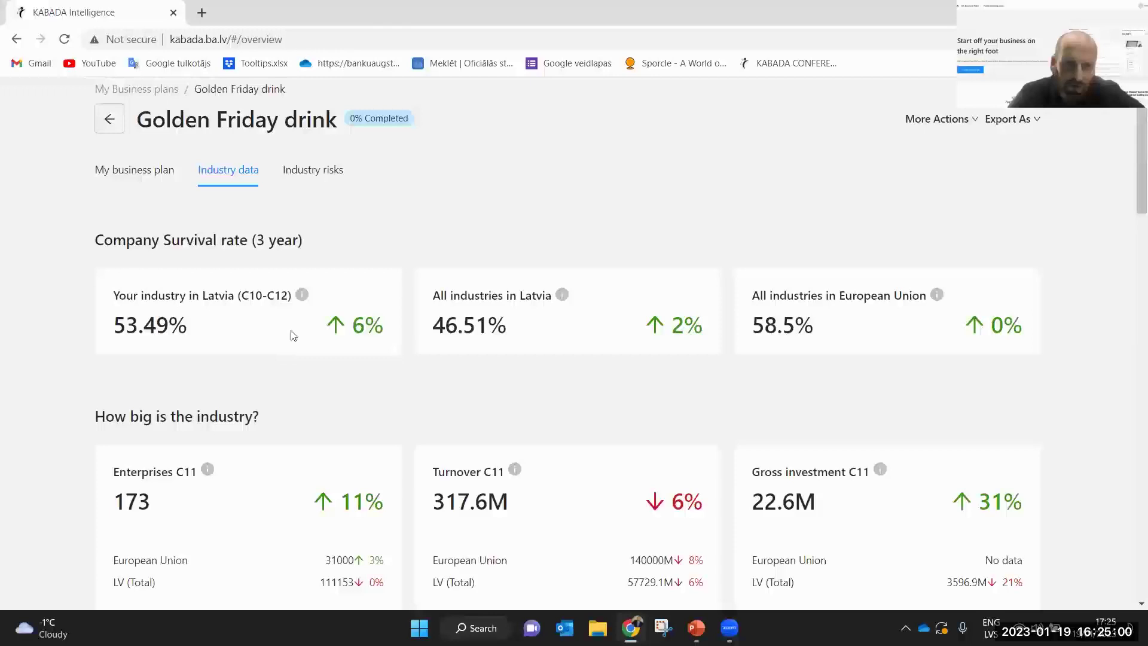
mouse_move(302, 295)
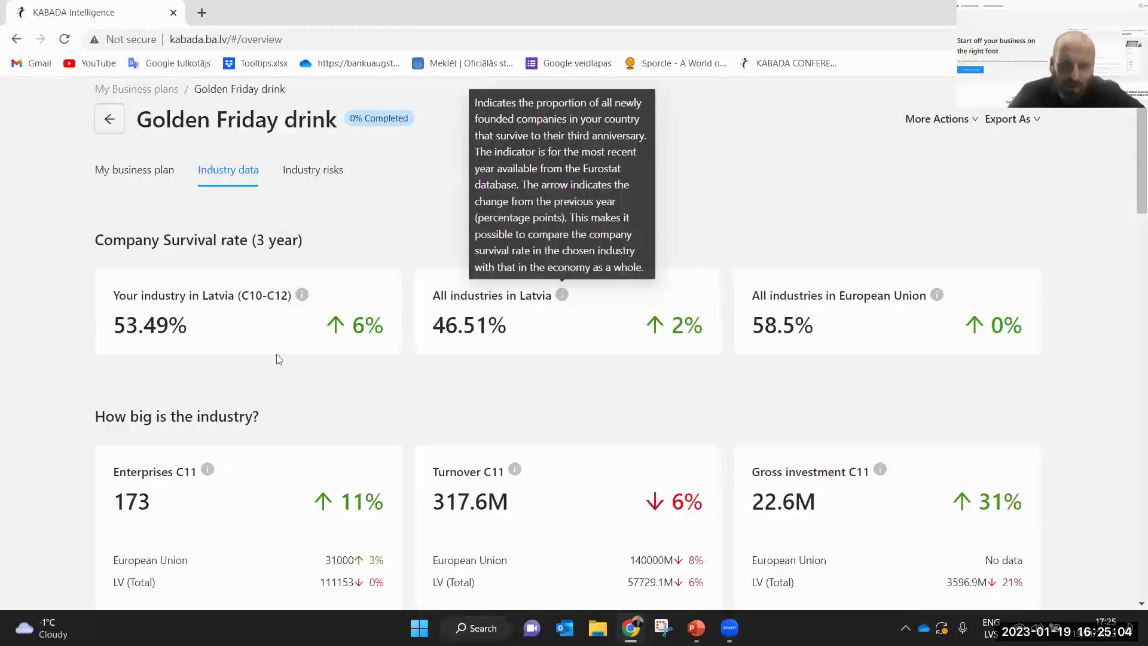
Examine the industry size figures and trend charts for C11 enterprises, turnover, gross investment and full-time employees
scroll(386, 418, down, 1)
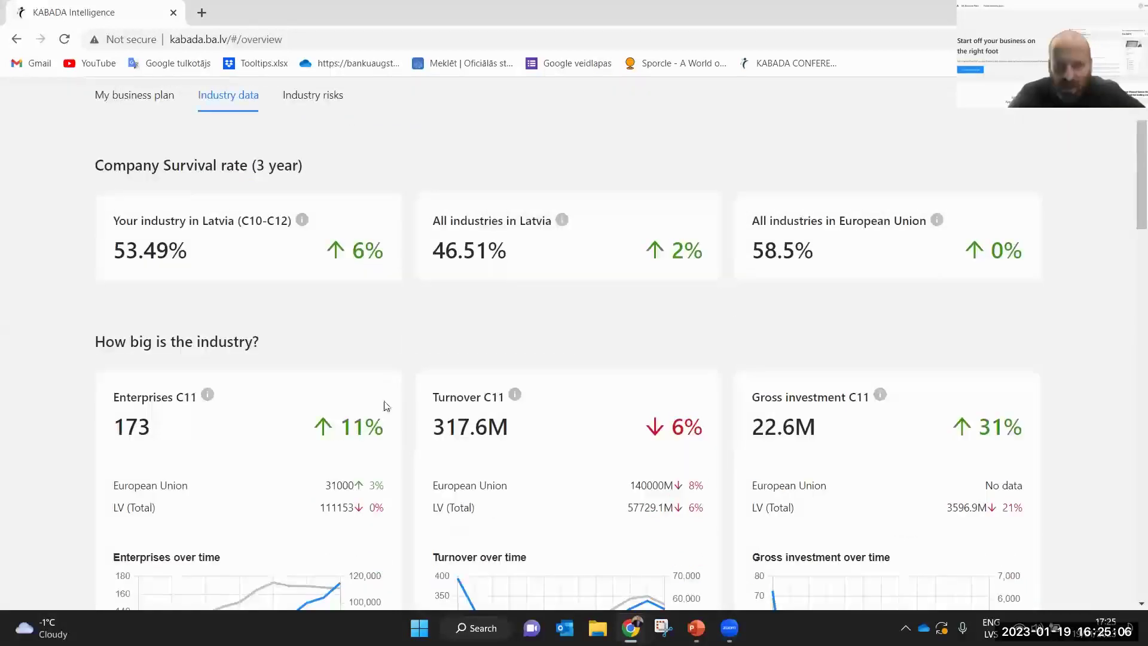
scroll(314, 352, down, 1)
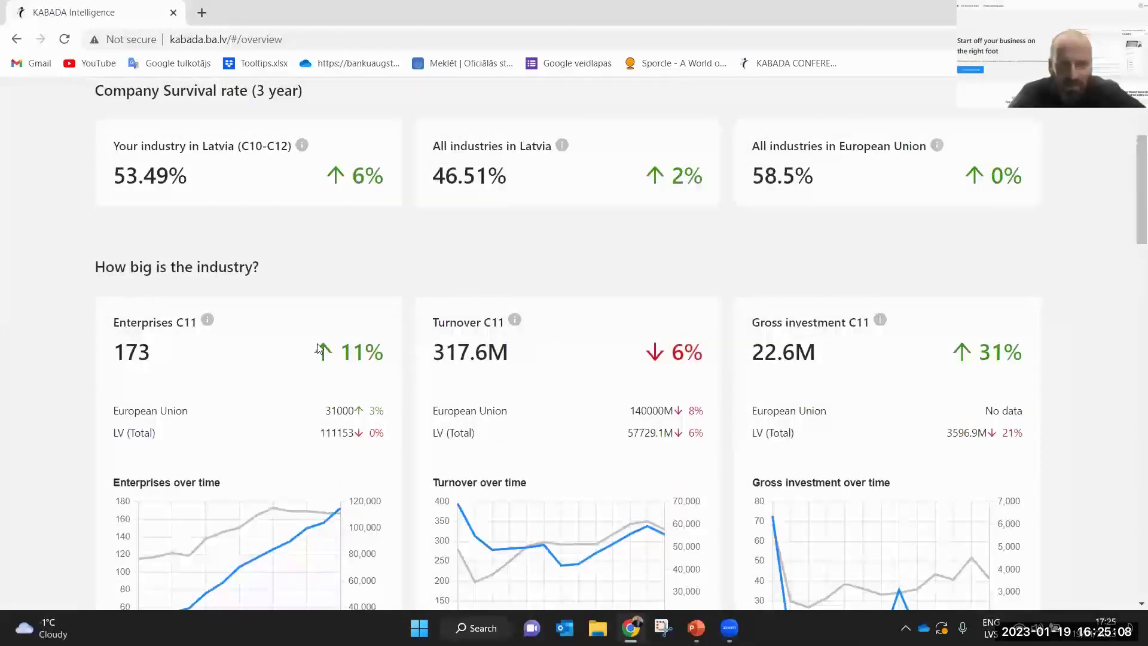
scroll(317, 350, down, 1)
scroll(322, 350, down, 1)
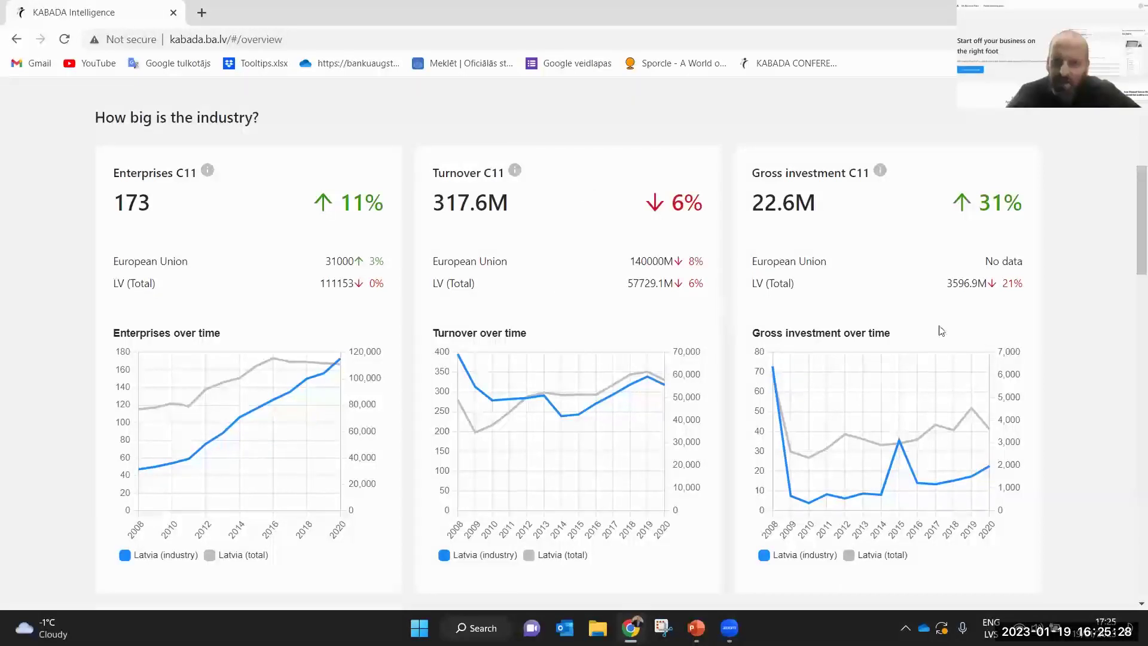
scroll(886, 335, down, 1)
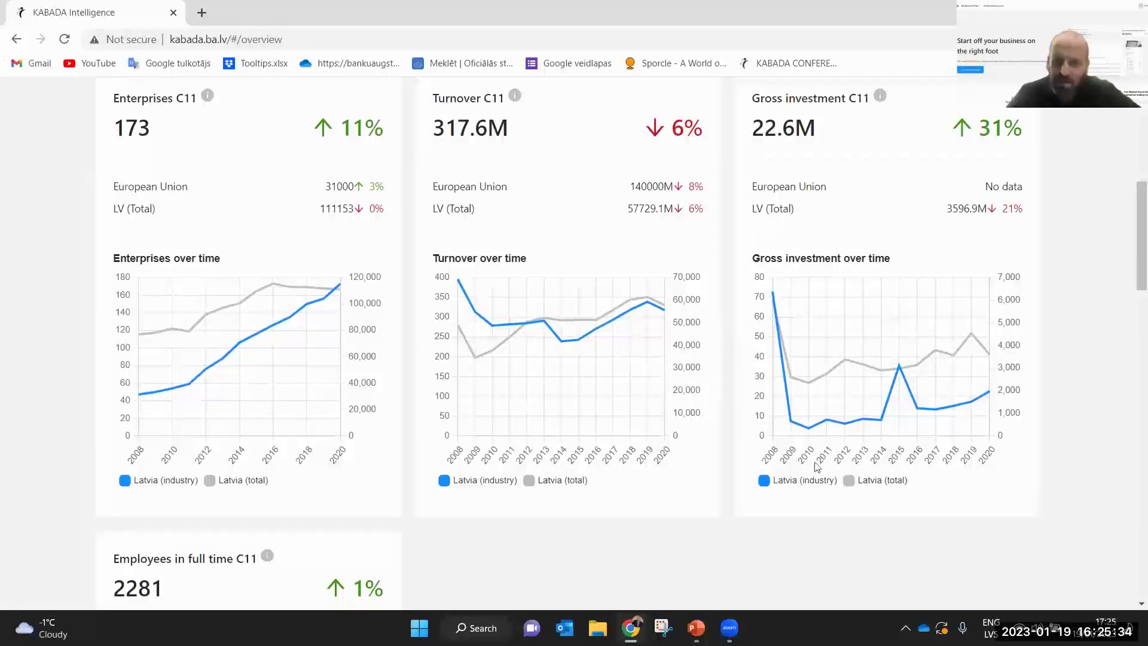
scroll(814, 390, down, 2)
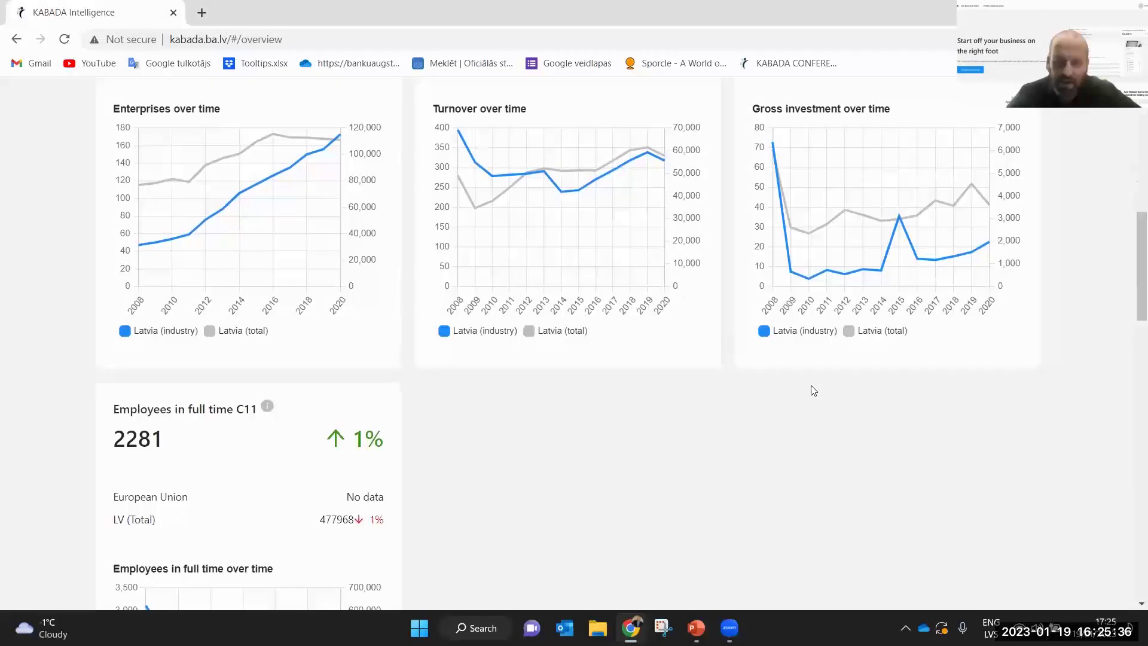
scroll(813, 392, down, 3)
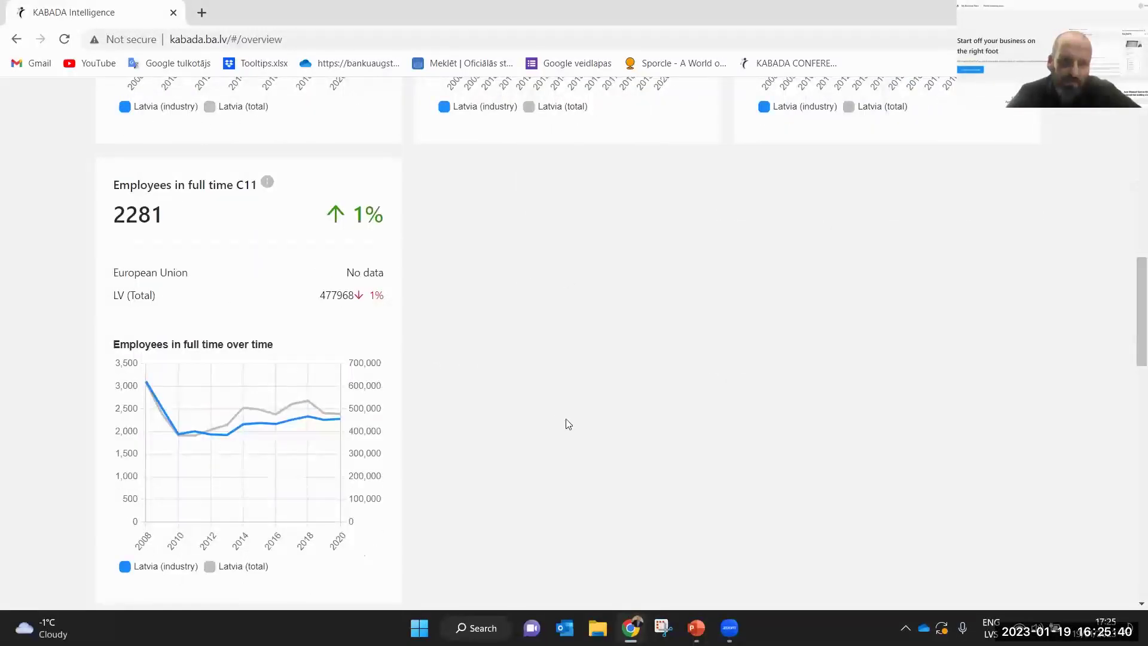
scroll(565, 422, up, 4)
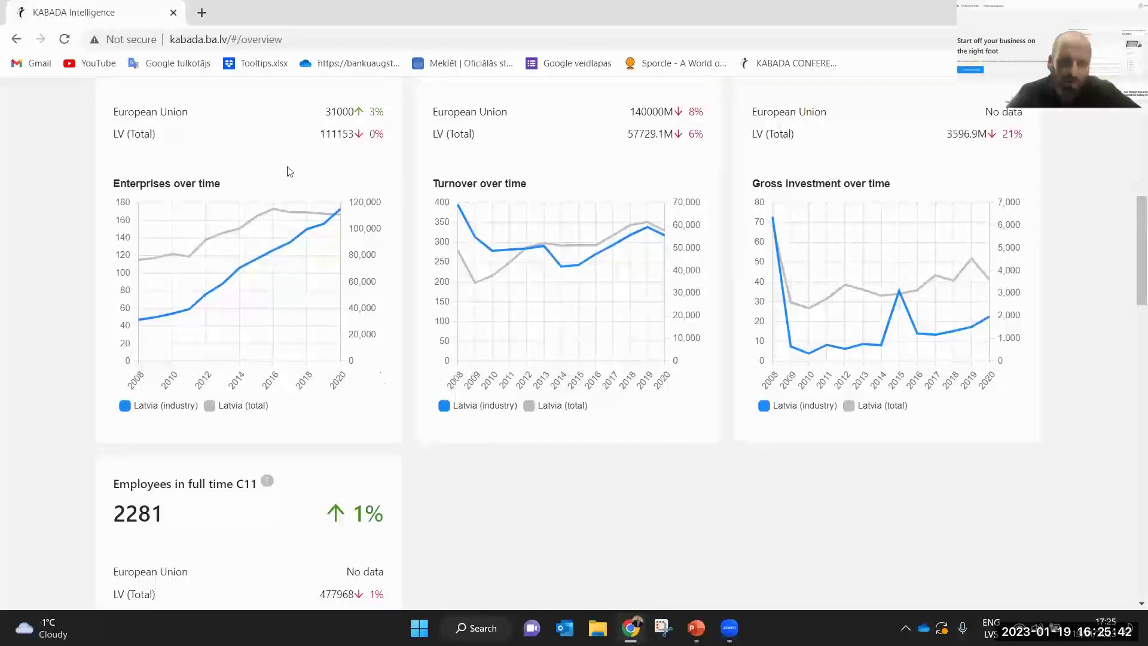
scroll(495, 459, down, 2)
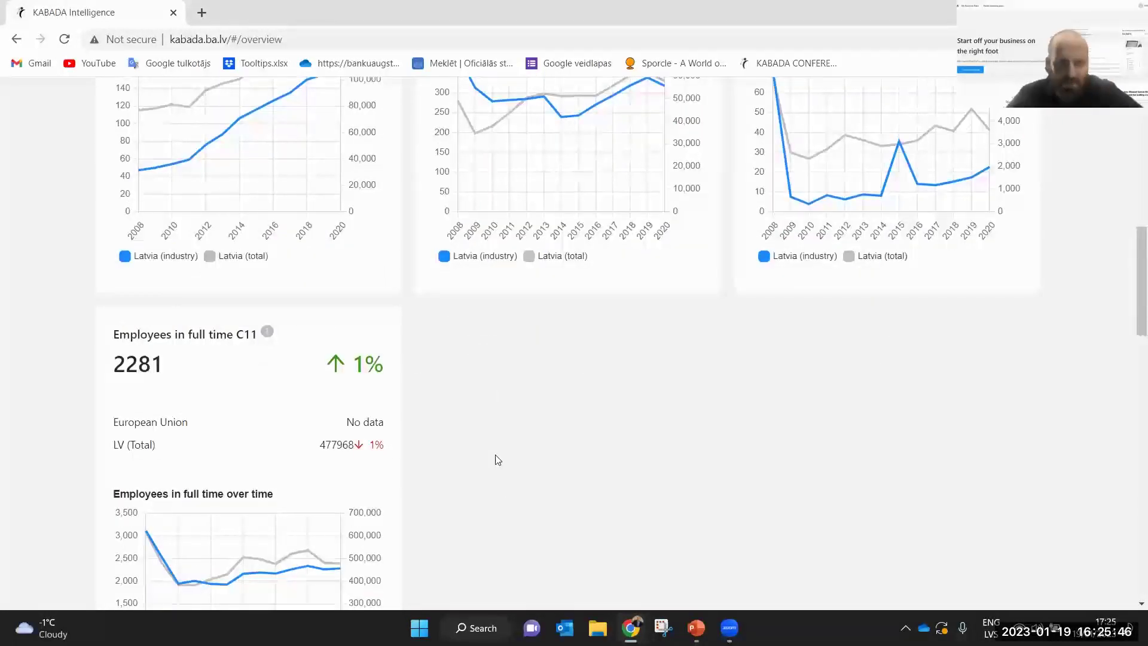
scroll(509, 384, down, 3)
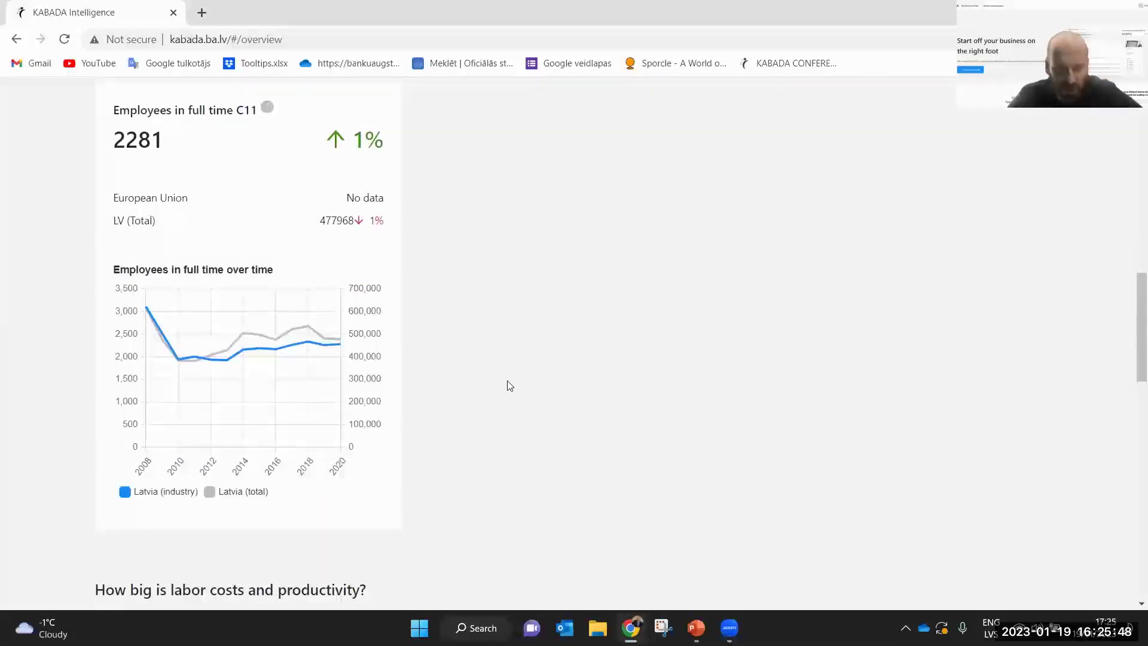
Examine the industry's labour costs and productivity data, plus the company size figures on persons employed and gross operating rate
scroll(512, 385, down, 4)
scroll(512, 385, down, 1)
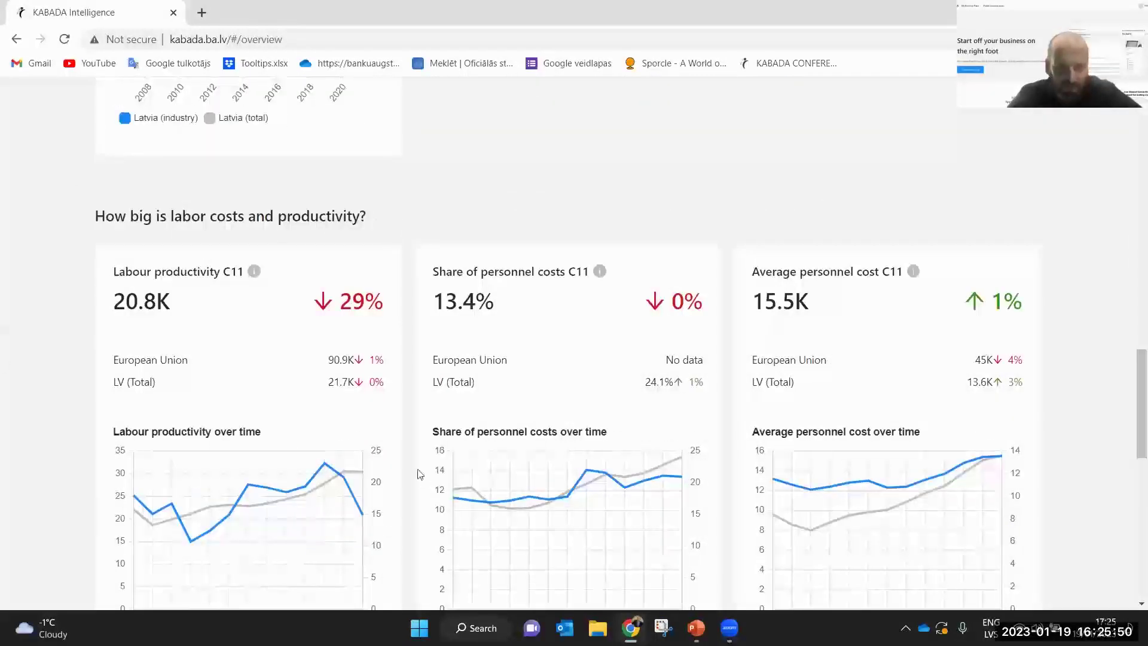
scroll(428, 455, down, 1)
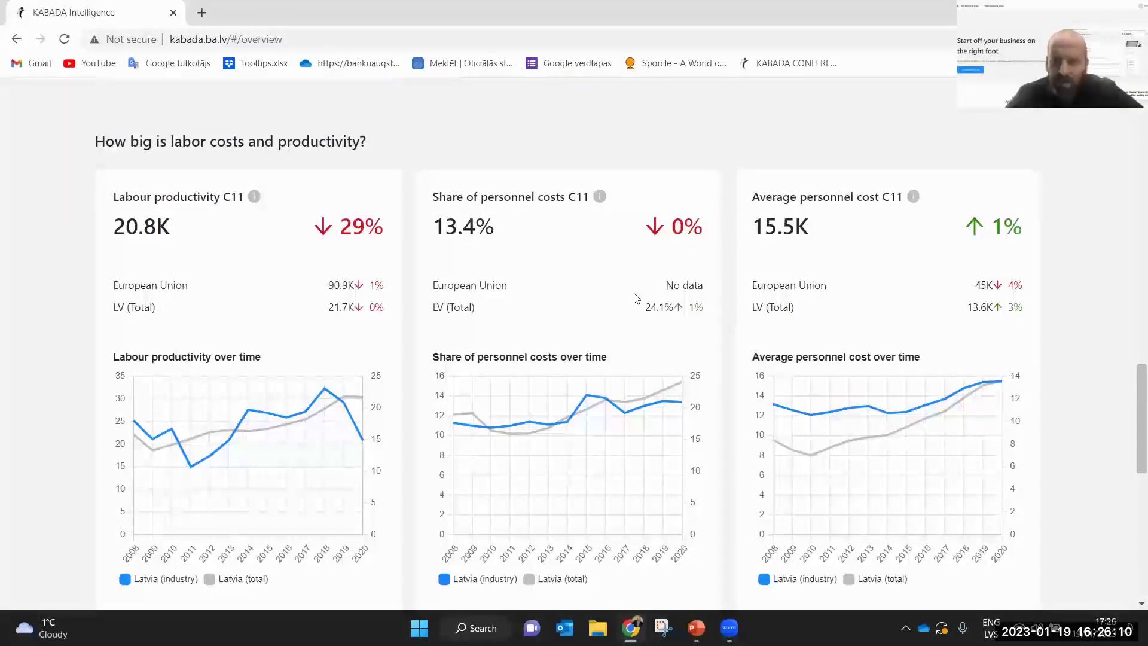
scroll(636, 298, down, 1)
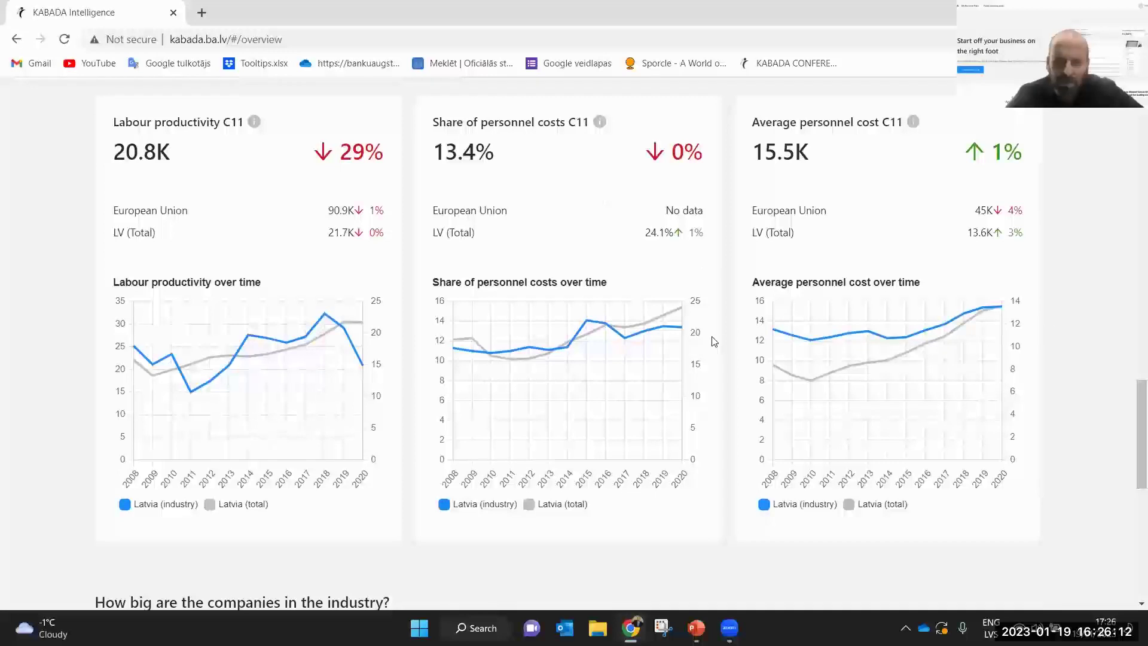
scroll(712, 339, down, 3)
scroll(389, 287, down, 1)
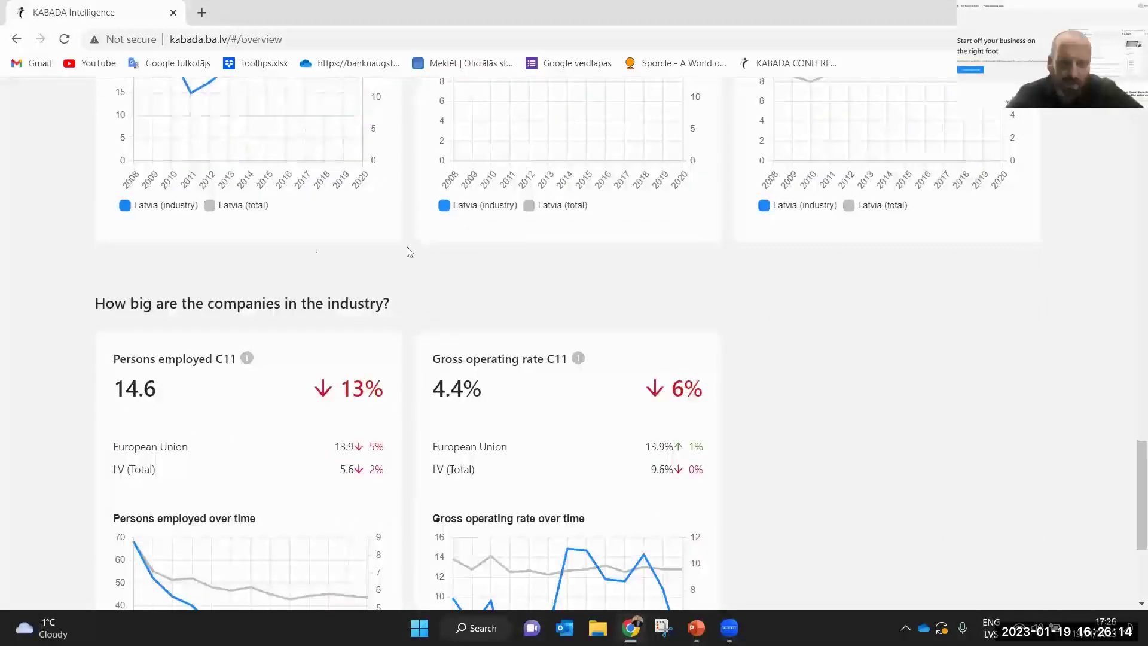
scroll(334, 344, down, 2)
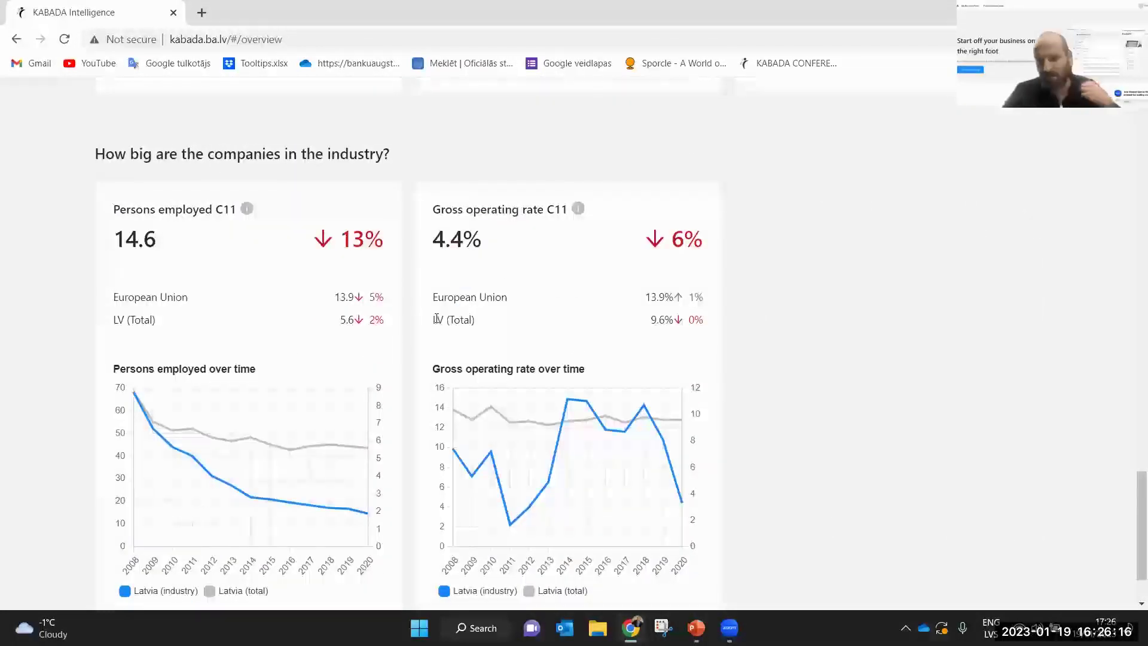
View the plan's C.11.03 industry risks and expand the details of the Political and legal macro risk
scroll(652, 326, up, 20)
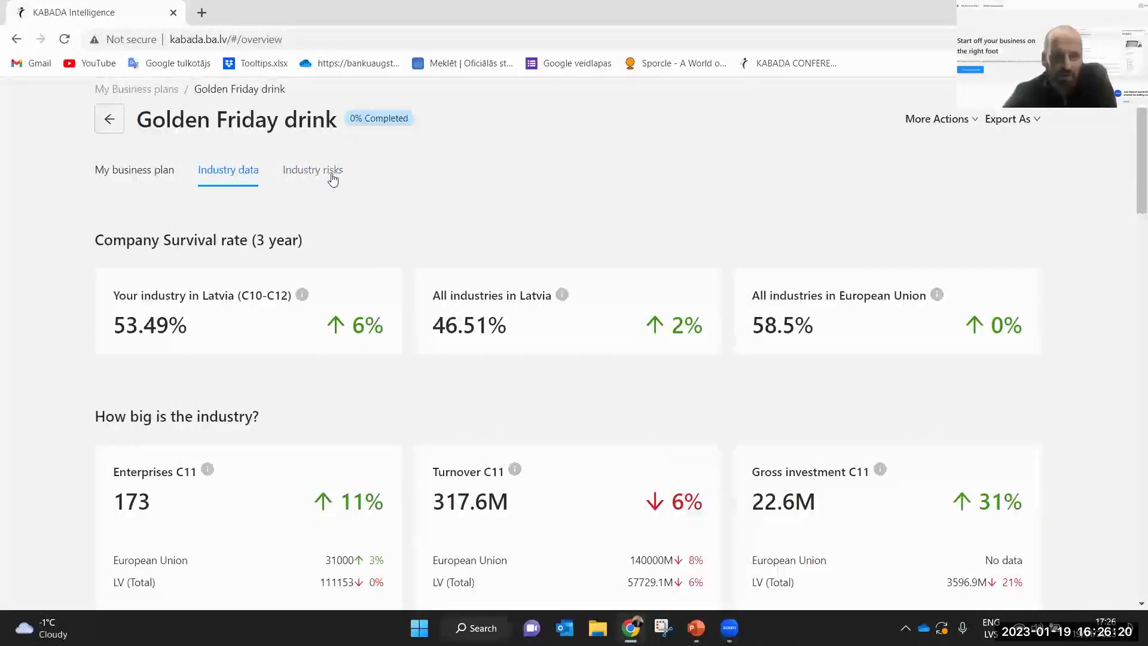
click(328, 174)
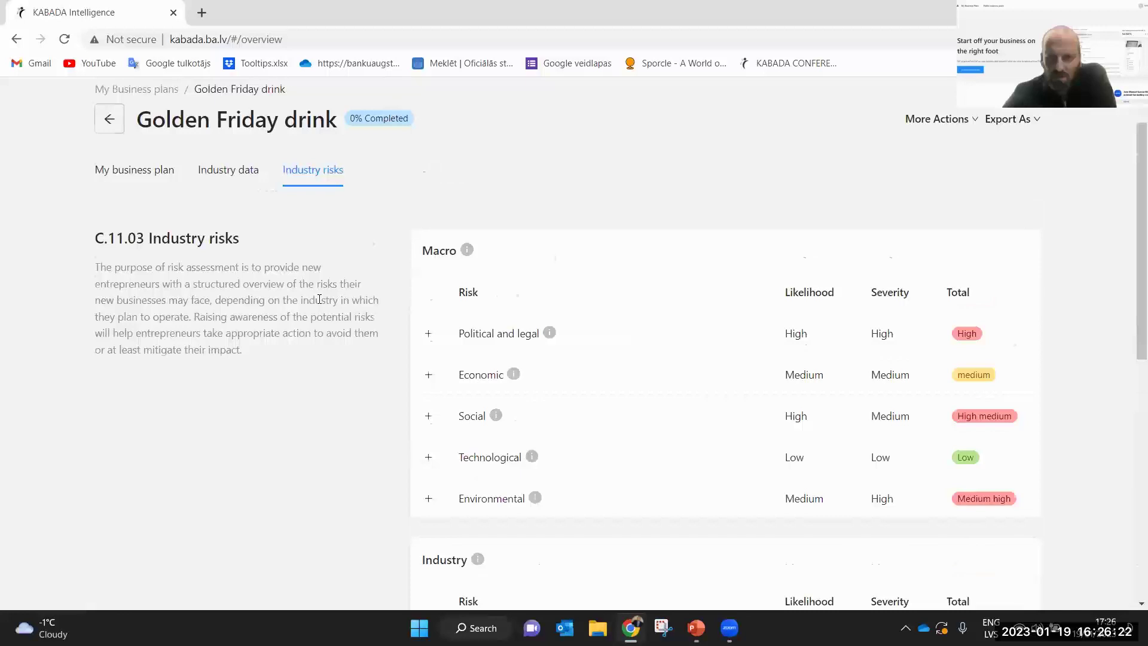
scroll(319, 299, down, 1)
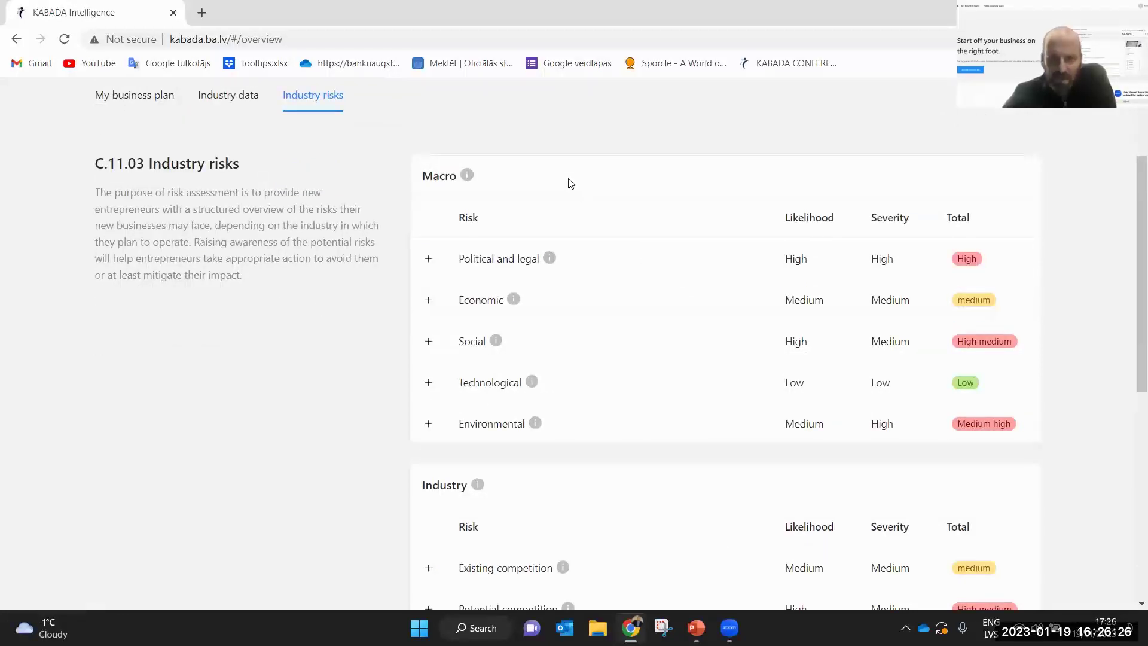
scroll(582, 208, down, 1)
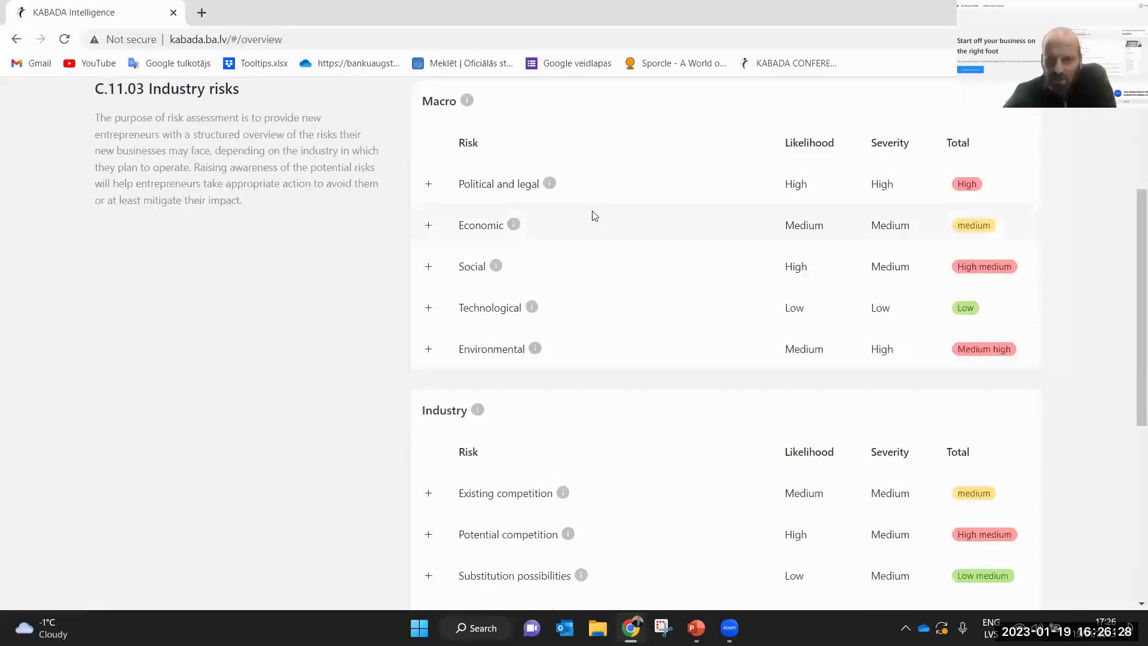
scroll(612, 228, up, 1)
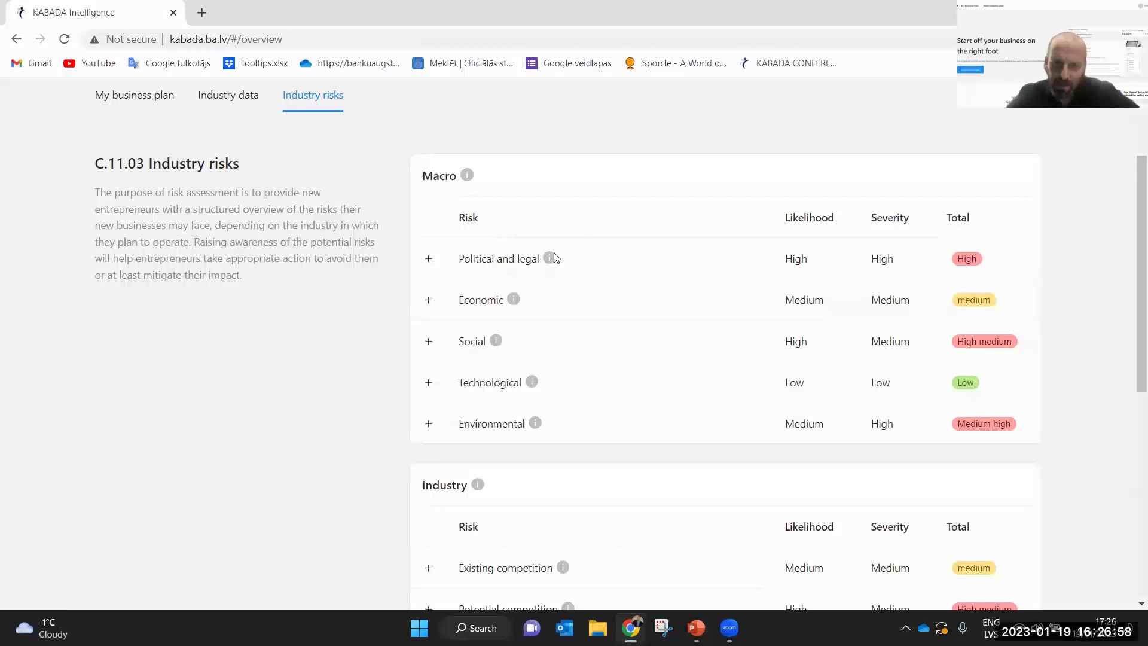
click(429, 258)
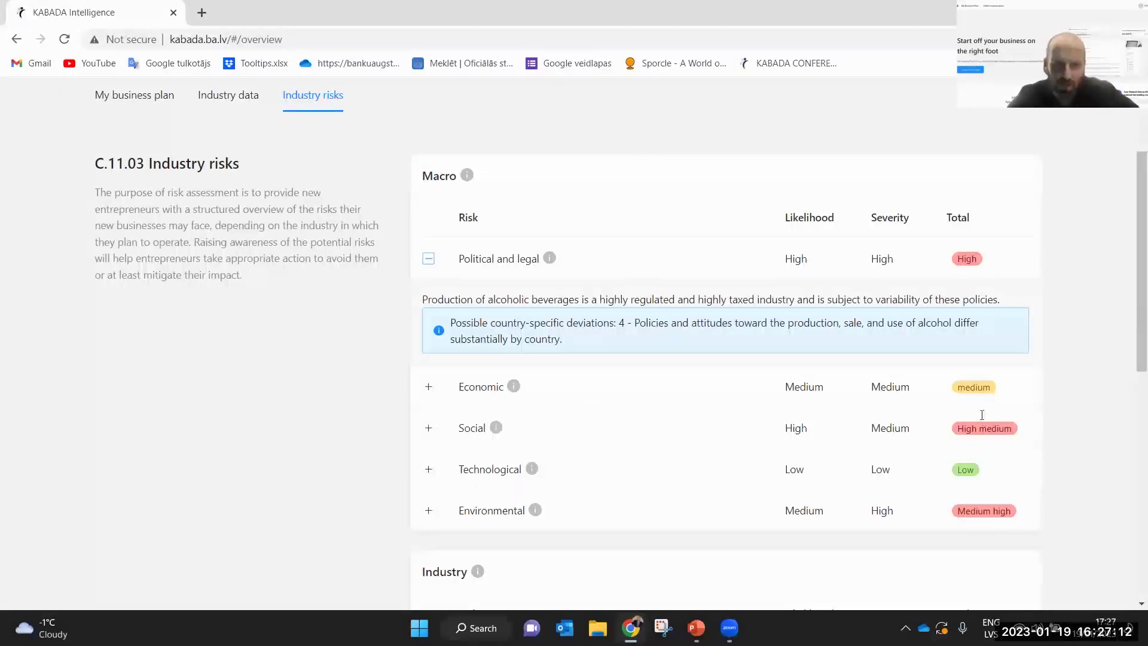
Review the Industry and Company risk ratings, and collapse the Political and legal risk details
scroll(589, 487, down, 4)
scroll(578, 464, down, 4)
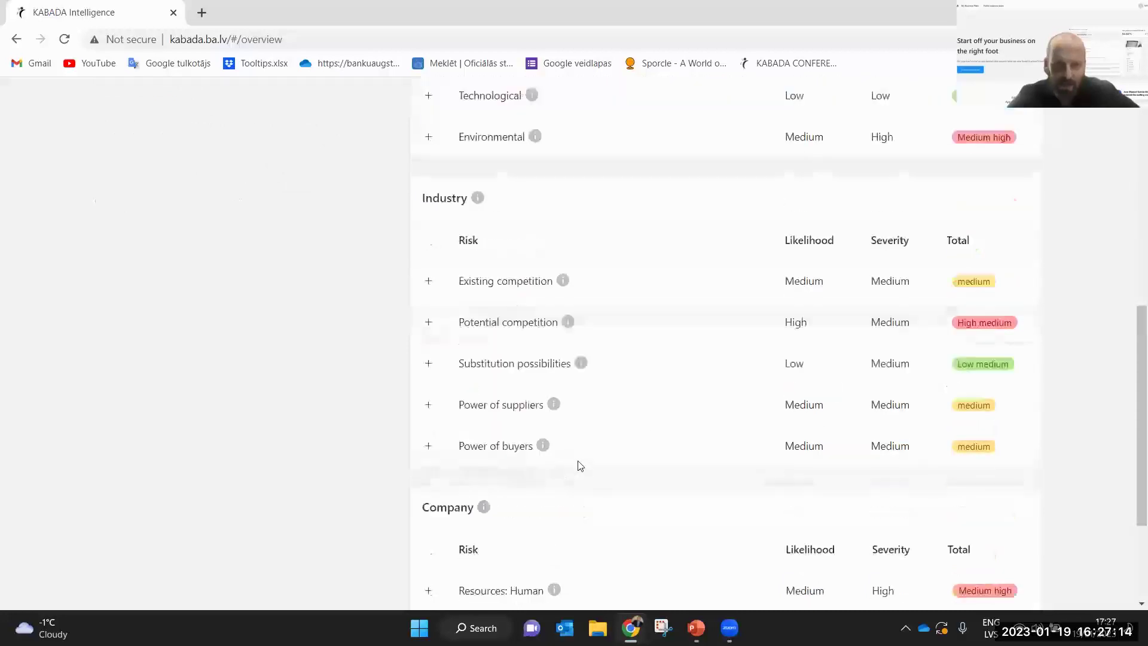
scroll(579, 467, down, 2)
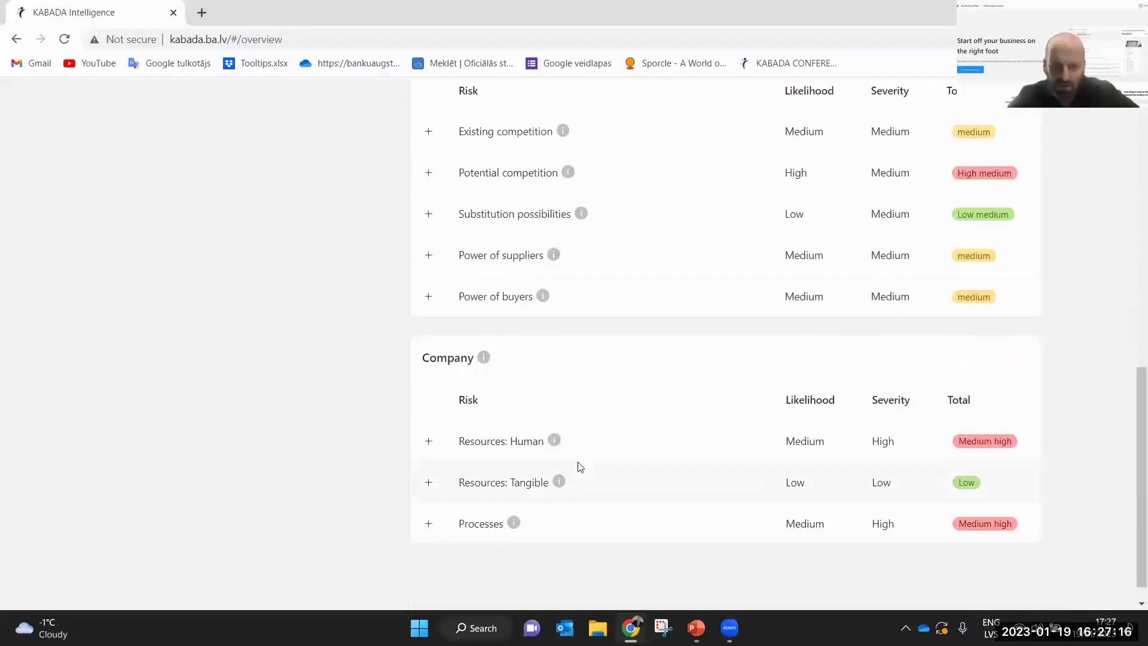
scroll(578, 467, up, 2)
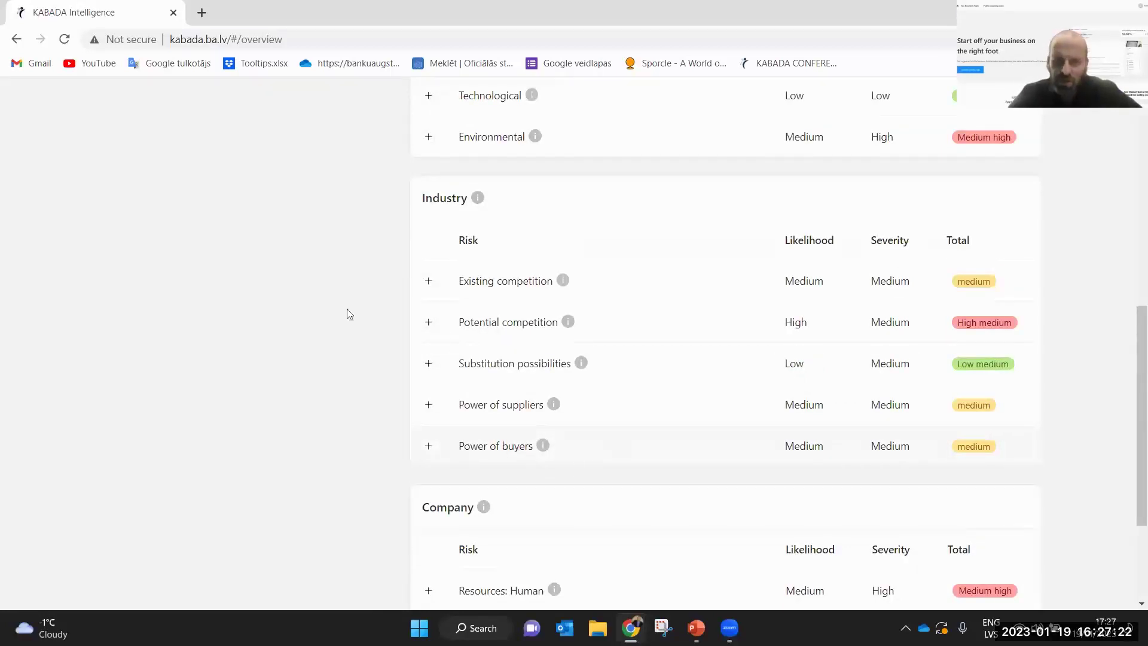
scroll(315, 467, up, 1)
scroll(316, 472, up, 4)
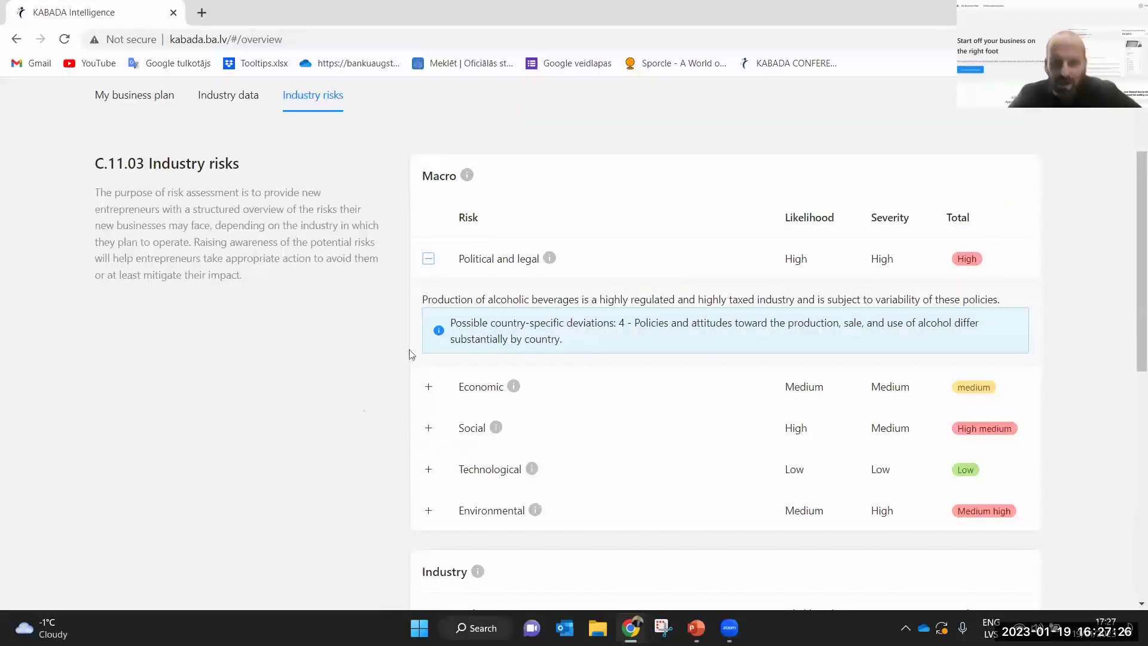
click(429, 259)
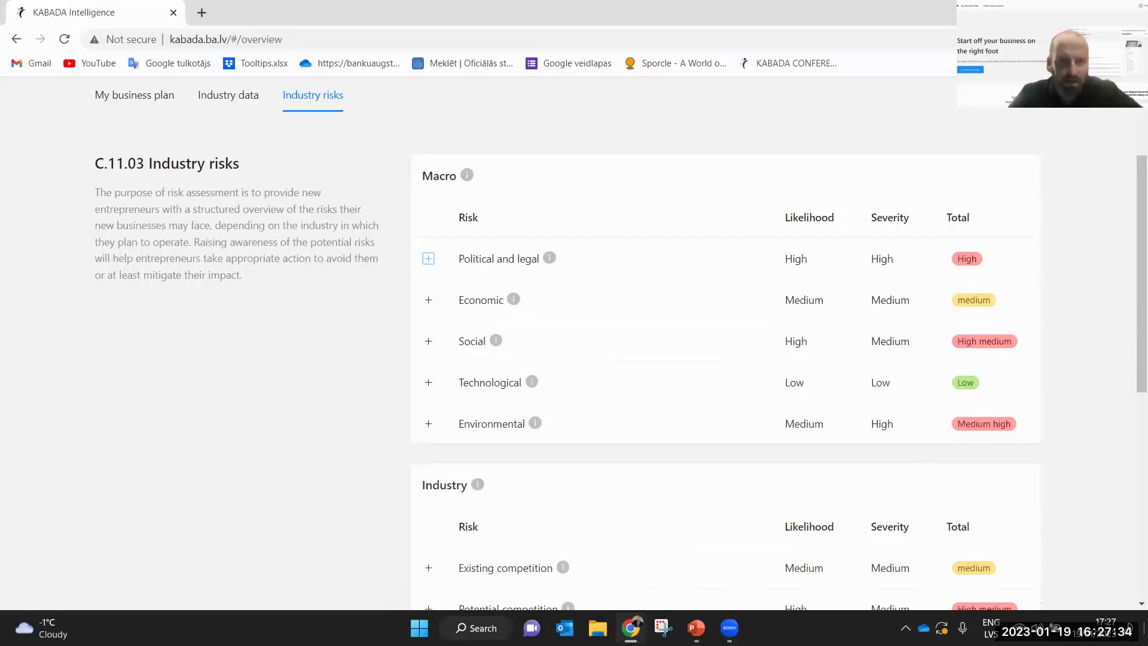
Return to the business plan's own sections and open Value proposition from the business canvas
click(132, 99)
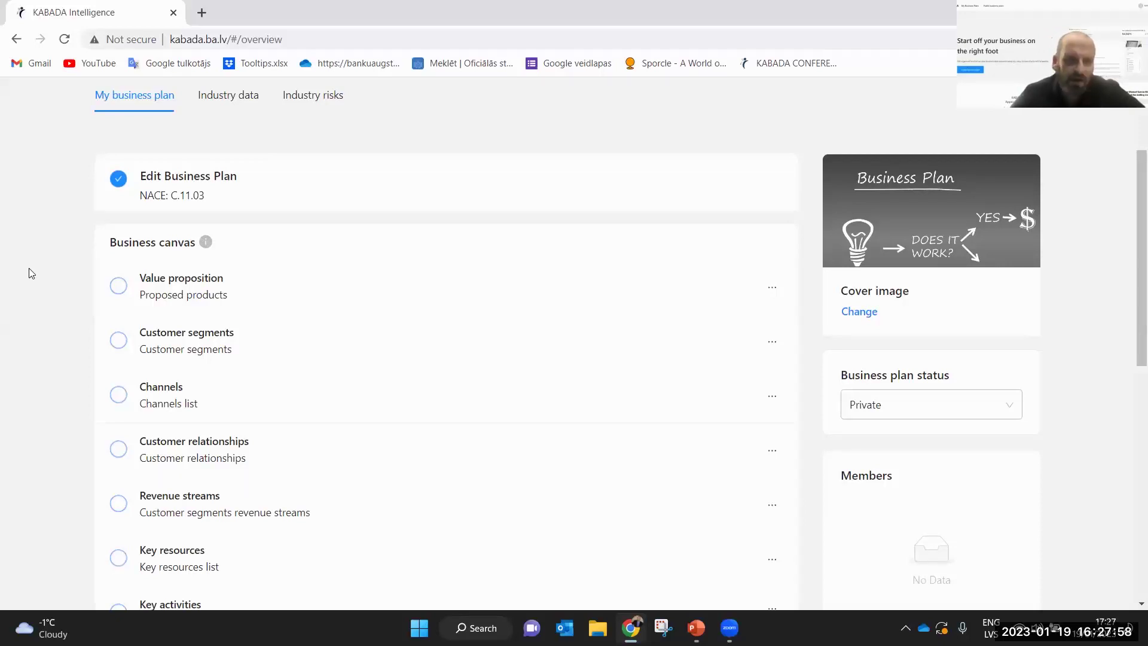
scroll(31, 274, down, 1)
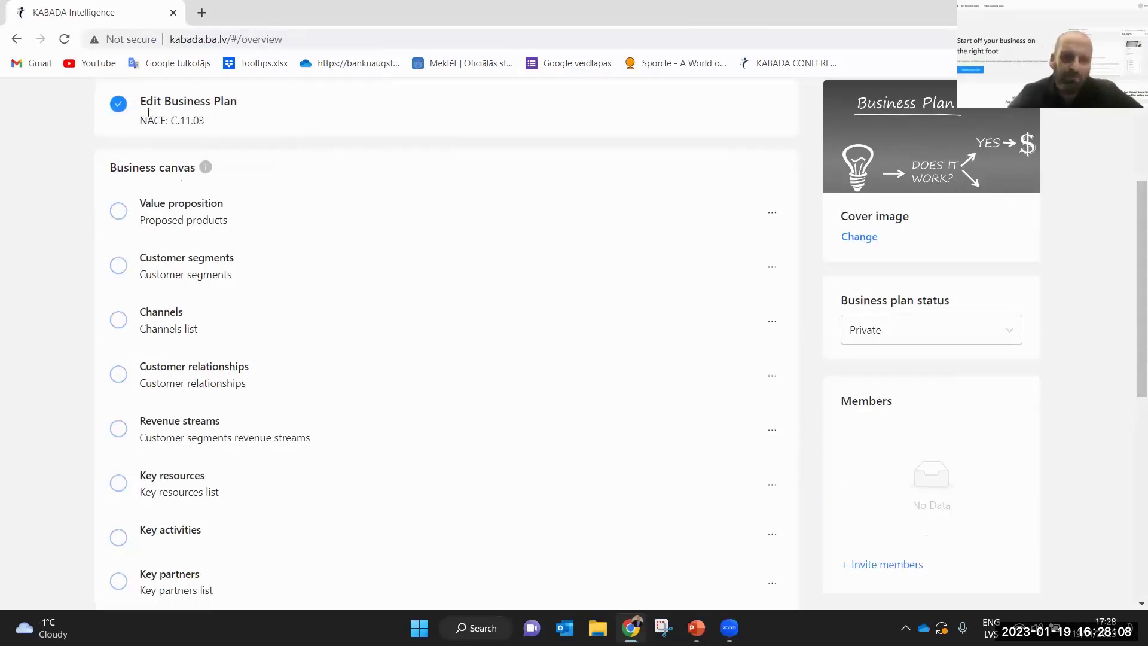
scroll(209, 189, down, 2)
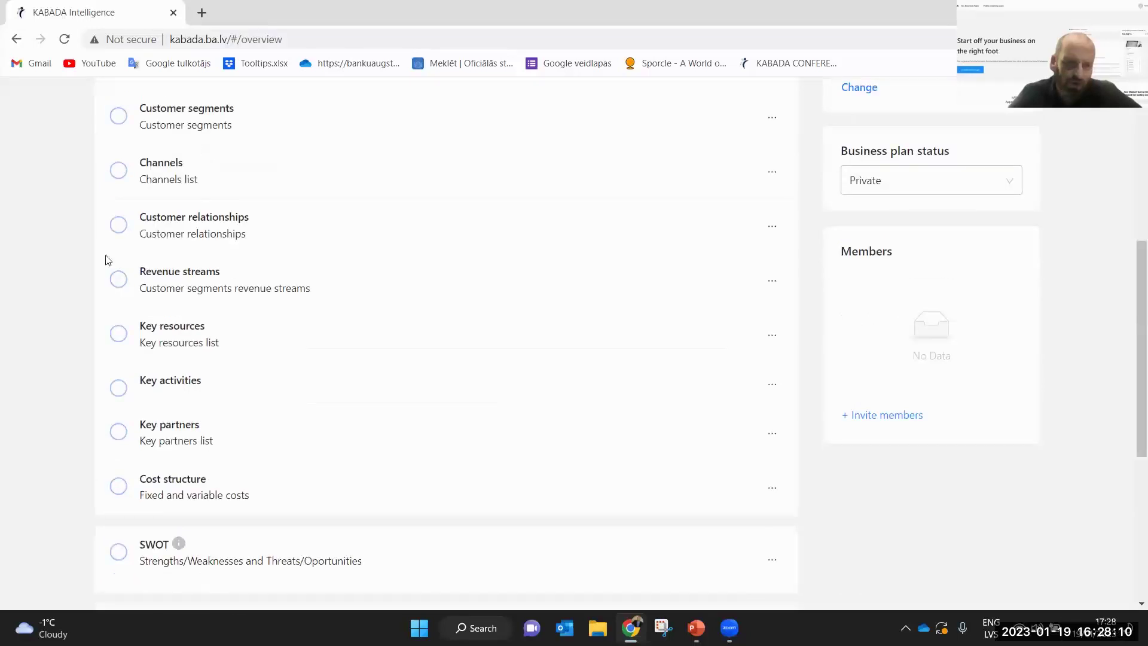
scroll(138, 224, up, 2)
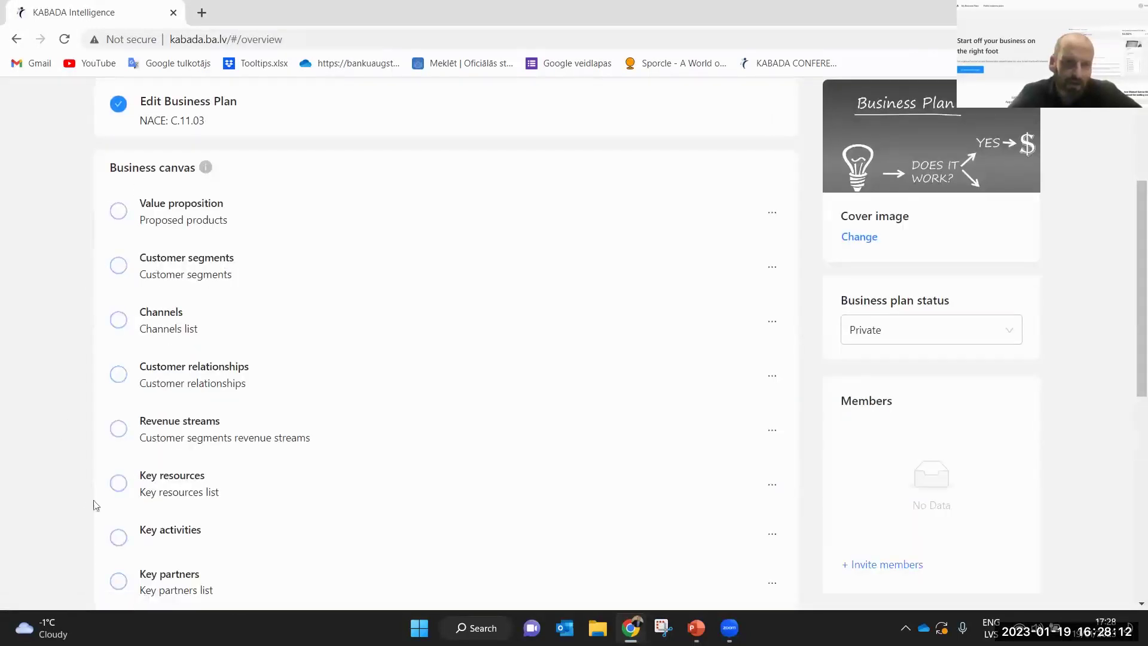
click(197, 210)
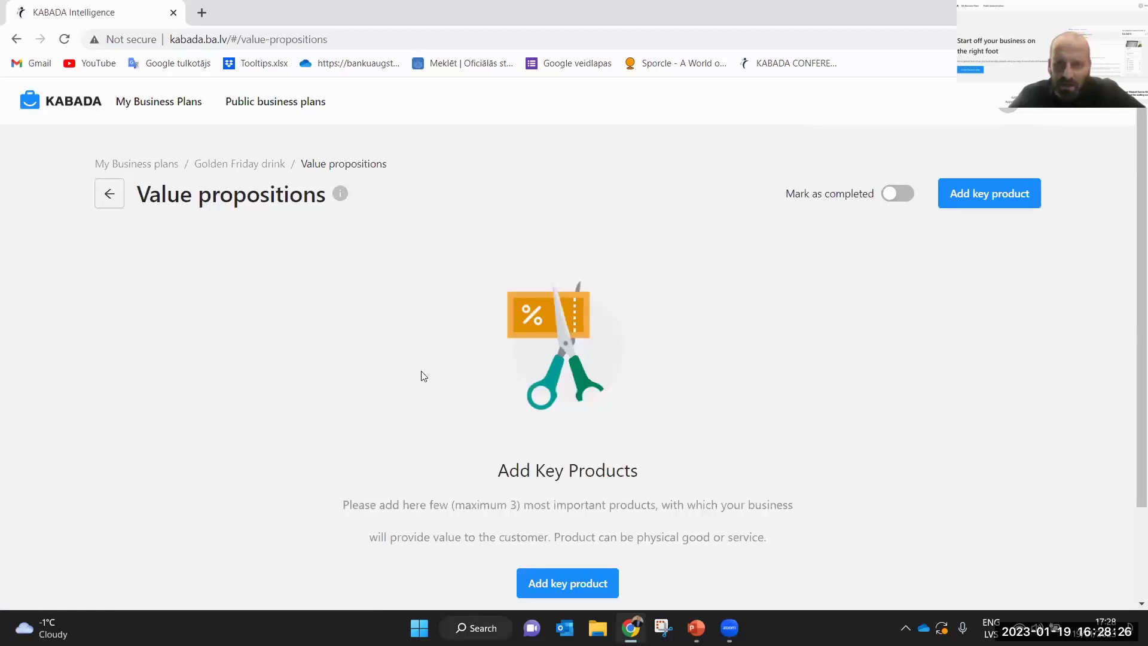
Add a new key product named "Golden cider" with the product type Physical good
click(991, 196)
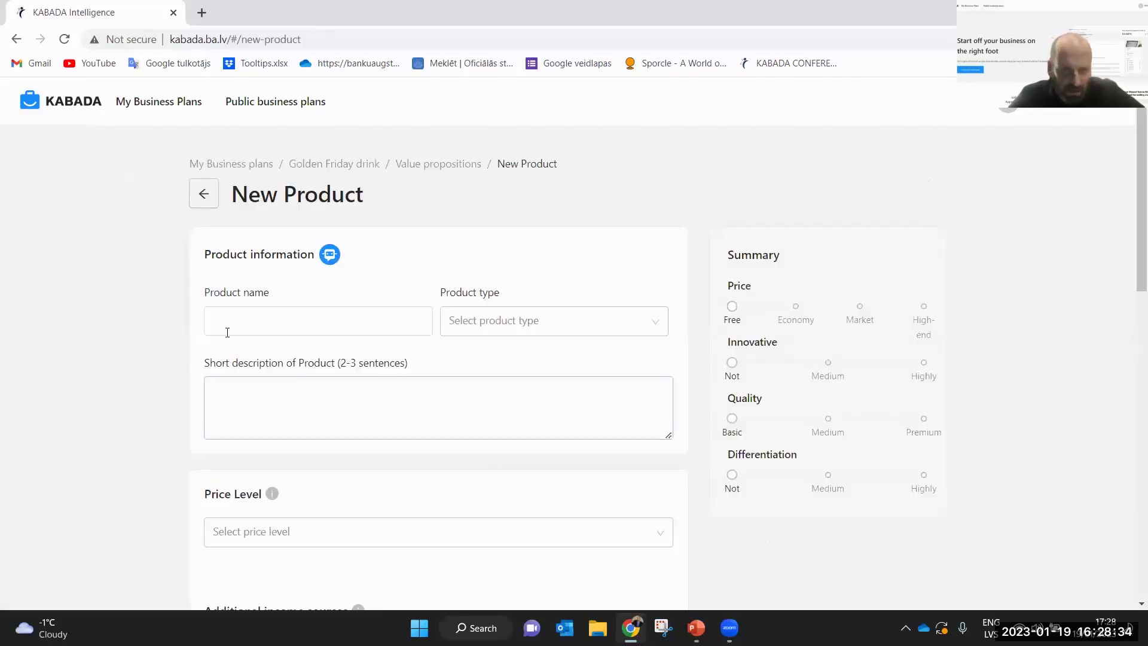
click(233, 325)
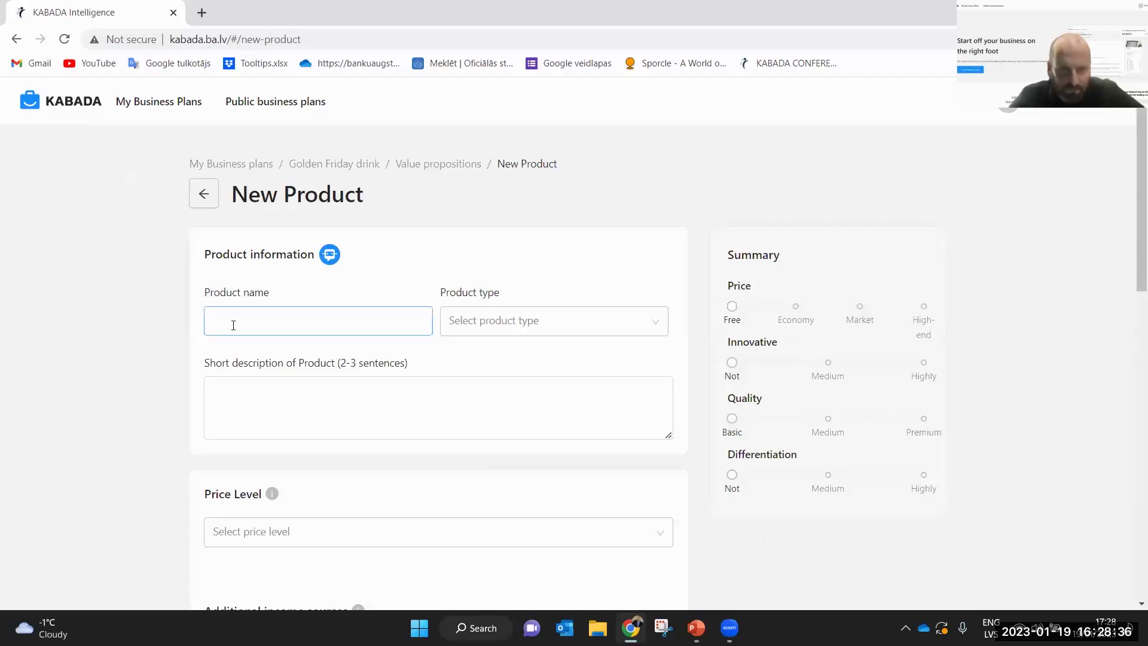
click(232, 324)
click(119, 367)
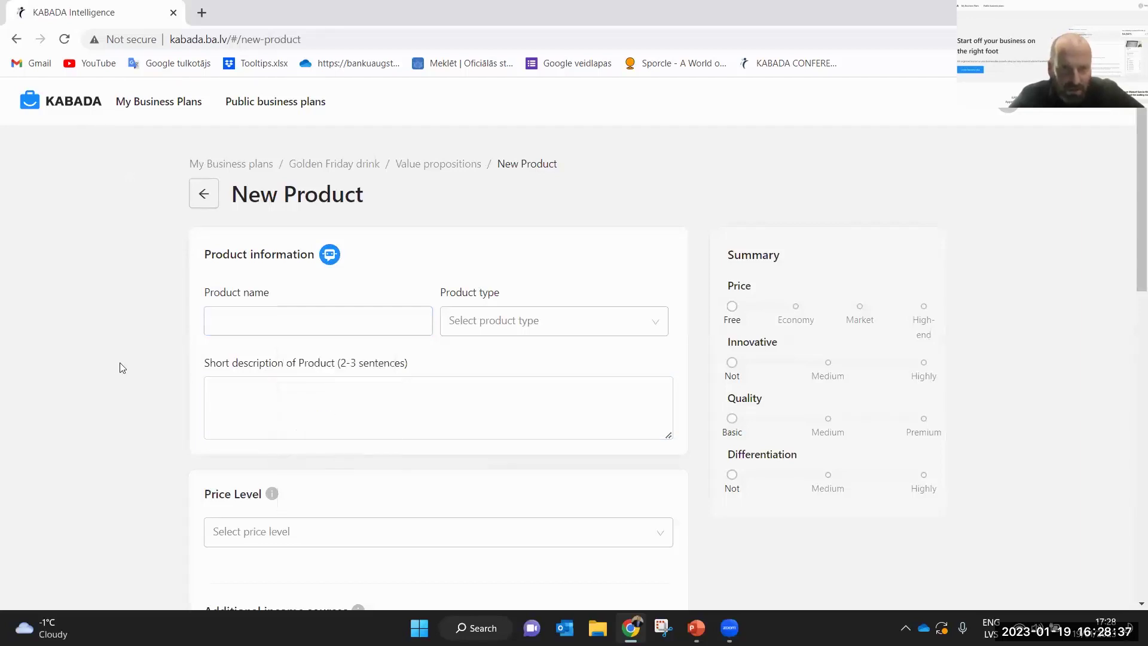
click(225, 323)
text(cider)
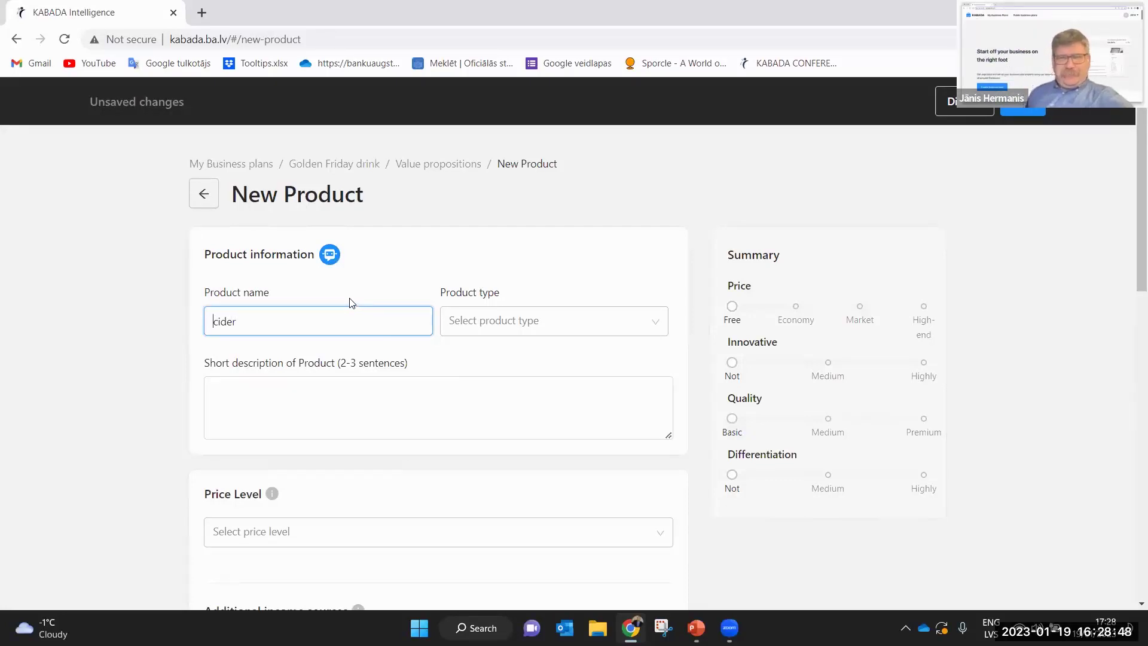
text(Golden)
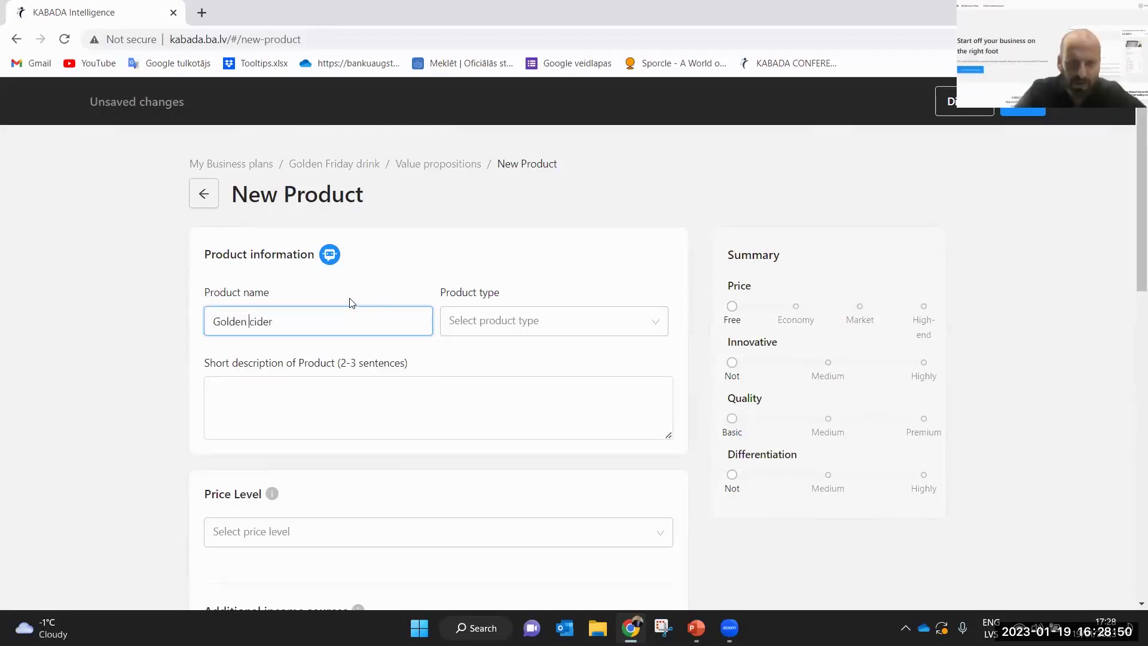
click(543, 321)
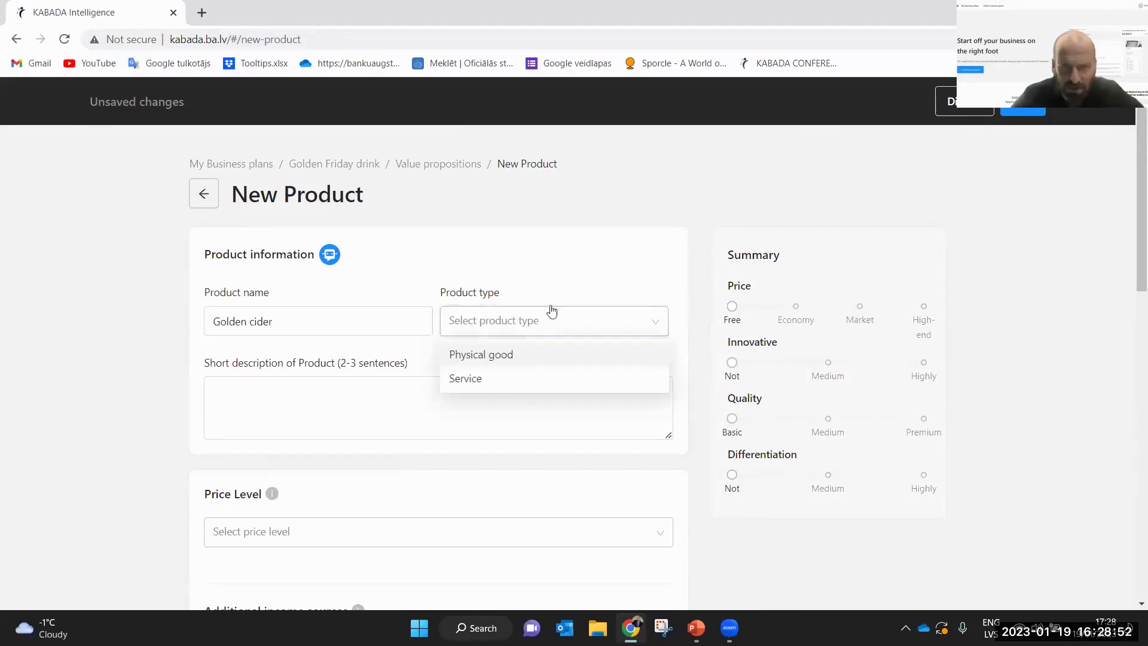
click(503, 355)
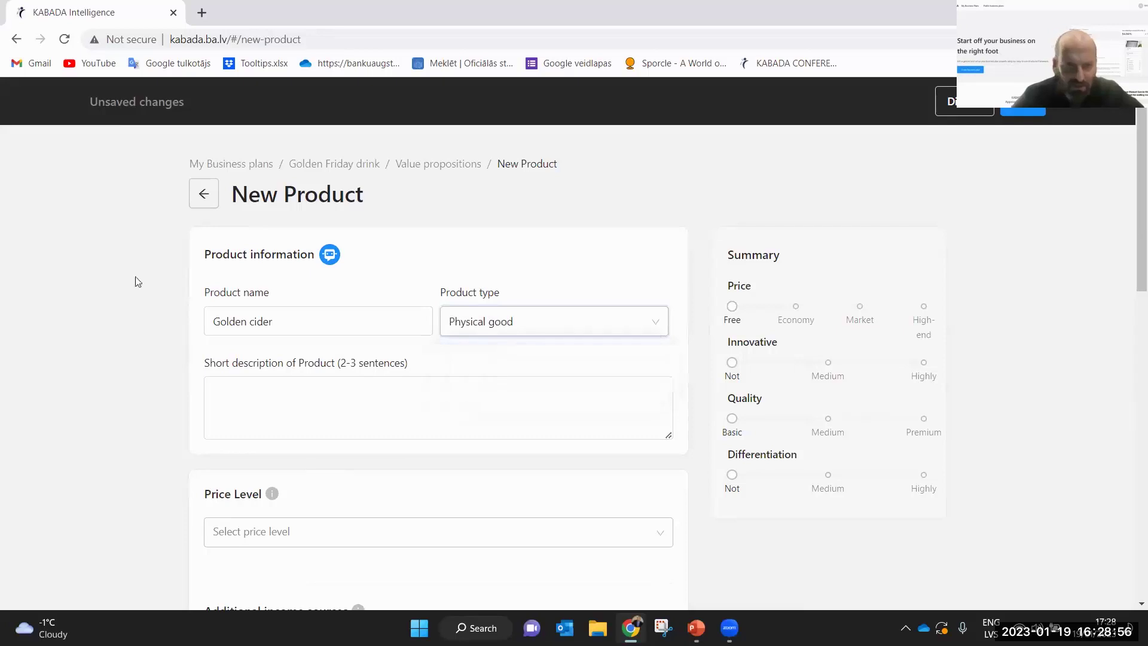
Enter "Tasty and golden whopes" as the short description of the product
click(234, 384)
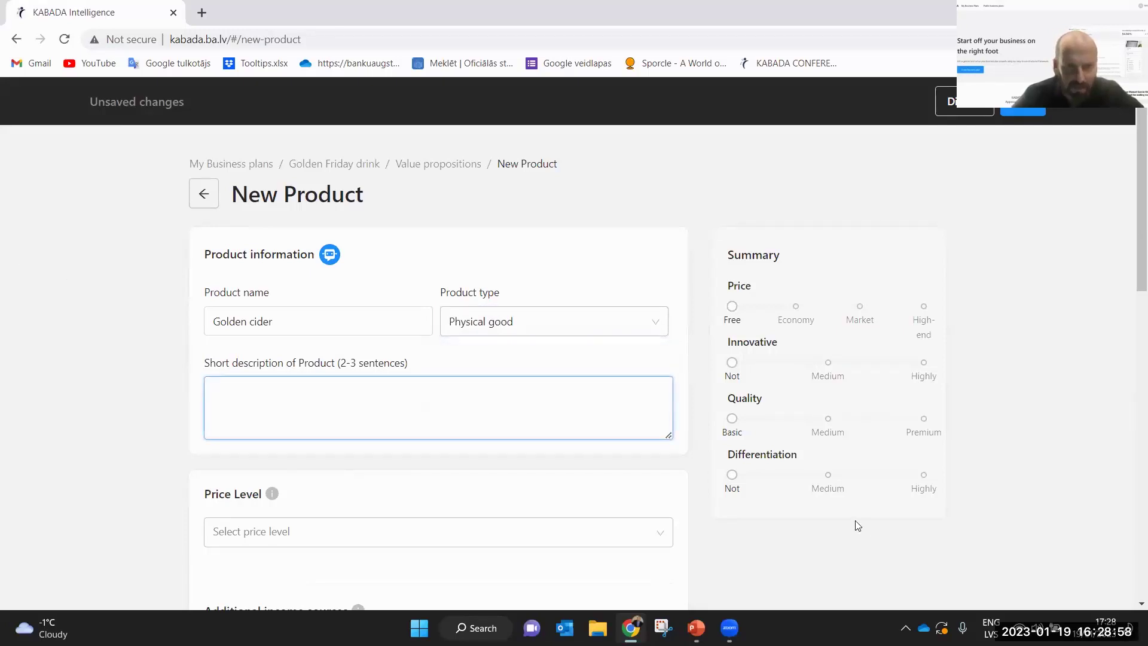
text(Tasty)
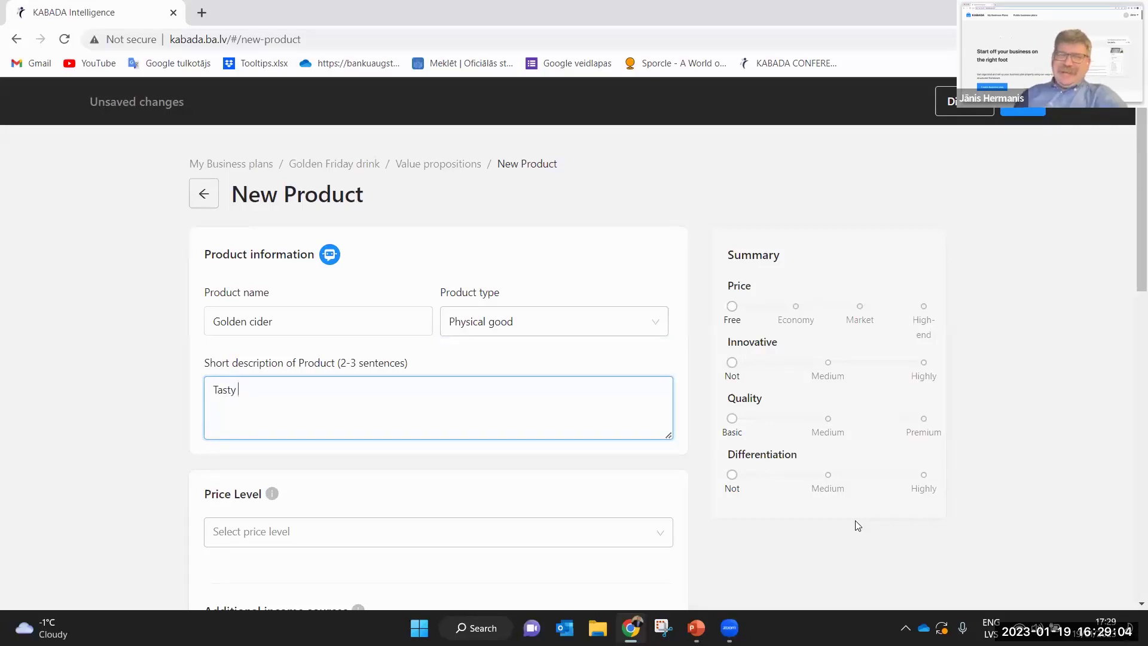
text( and)
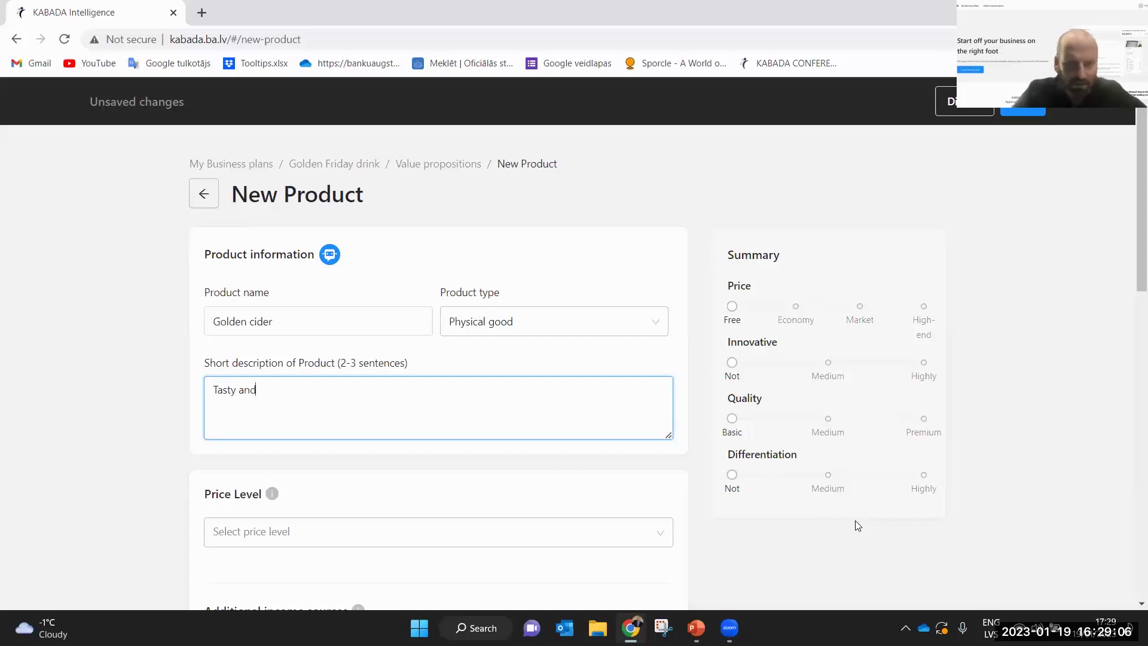
text( golde)
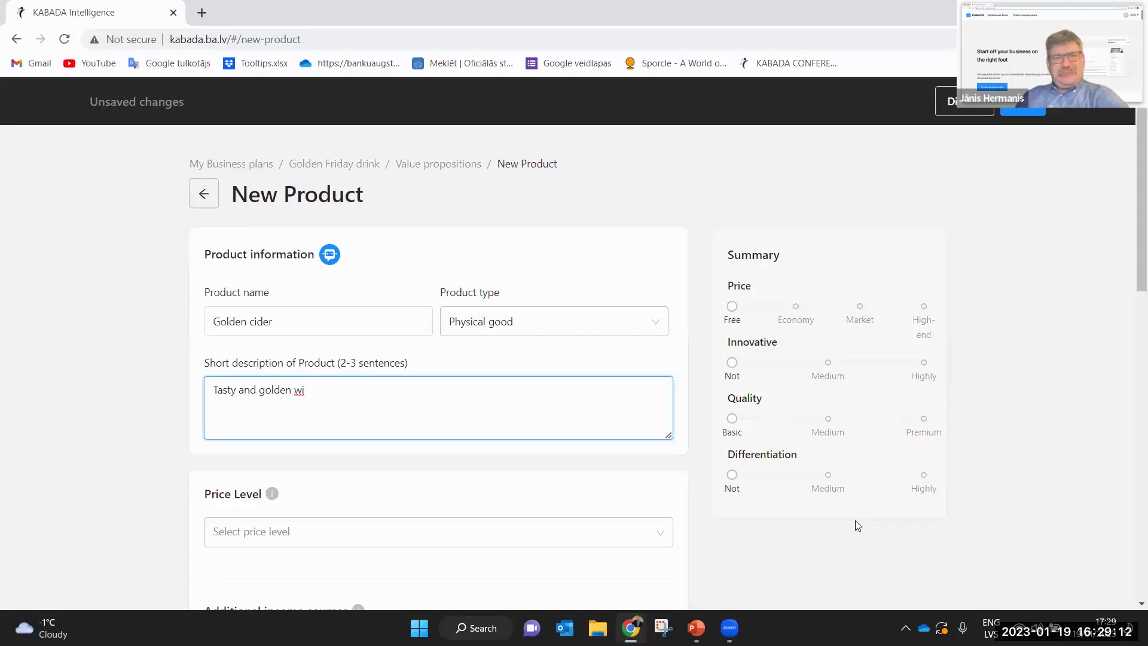
text(n wi)
key(BackSpace)
key(BackSpace)
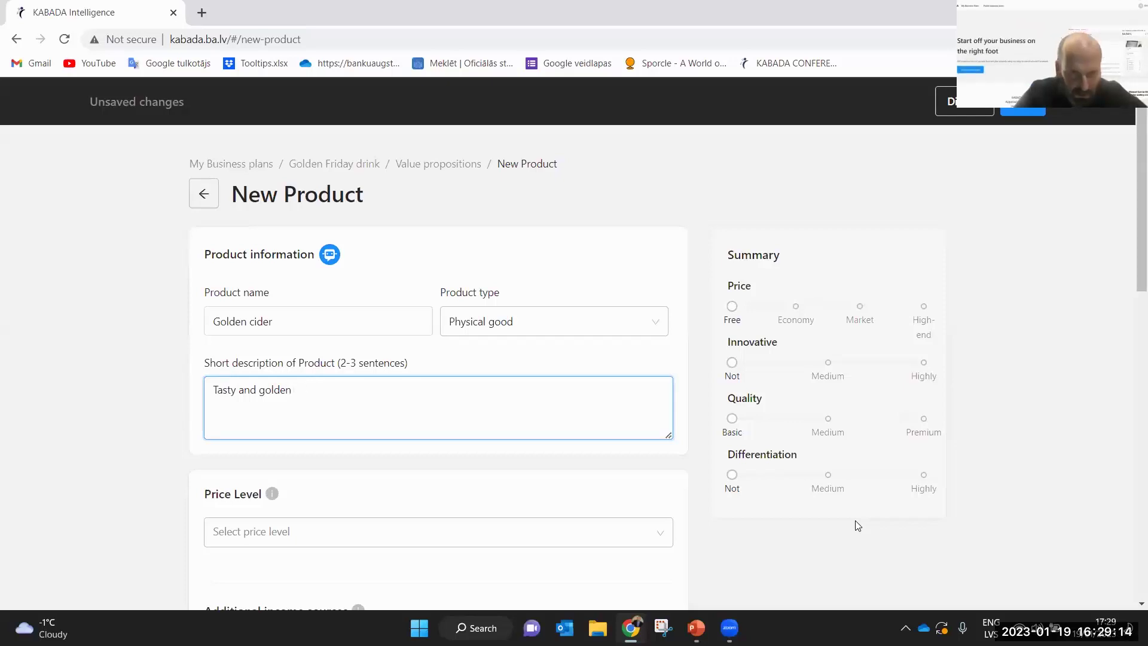
text(whop)
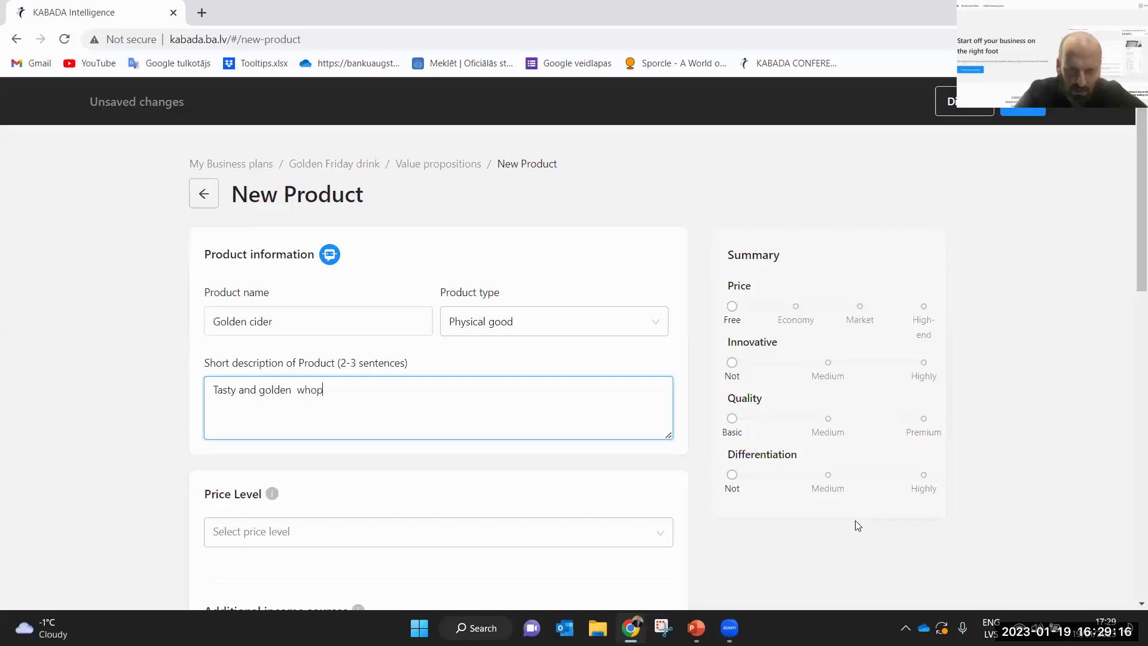
text(es)
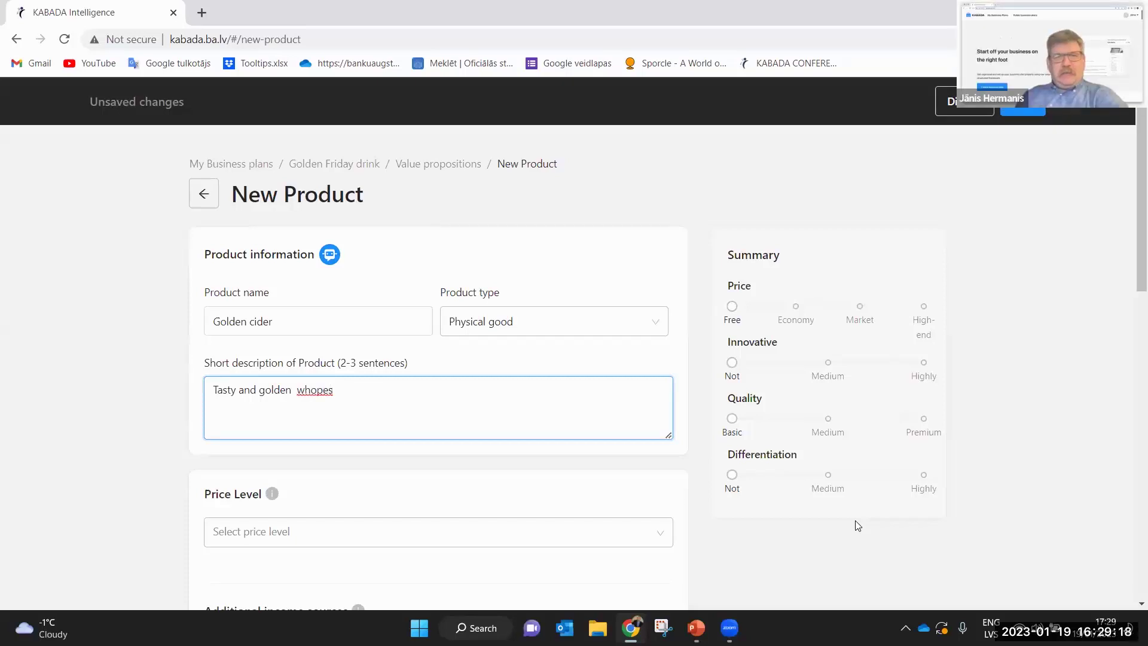
Correct the short product description so that it reads "Tasty, golden hopes"
double_click(304, 390)
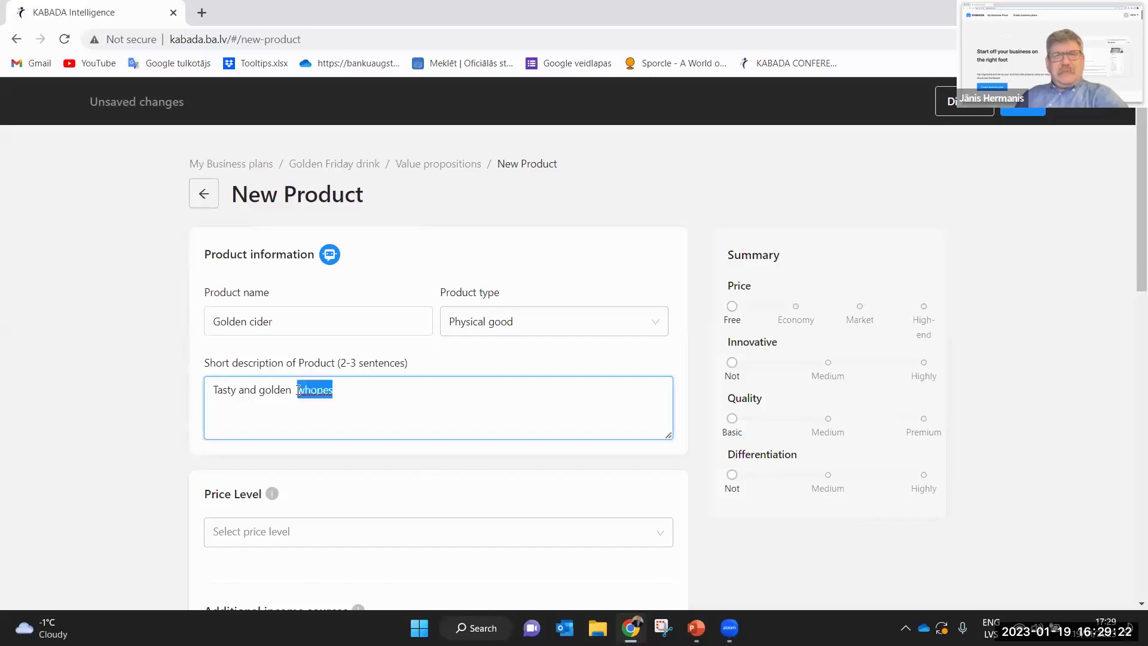
click(305, 386)
key(BackSpace)
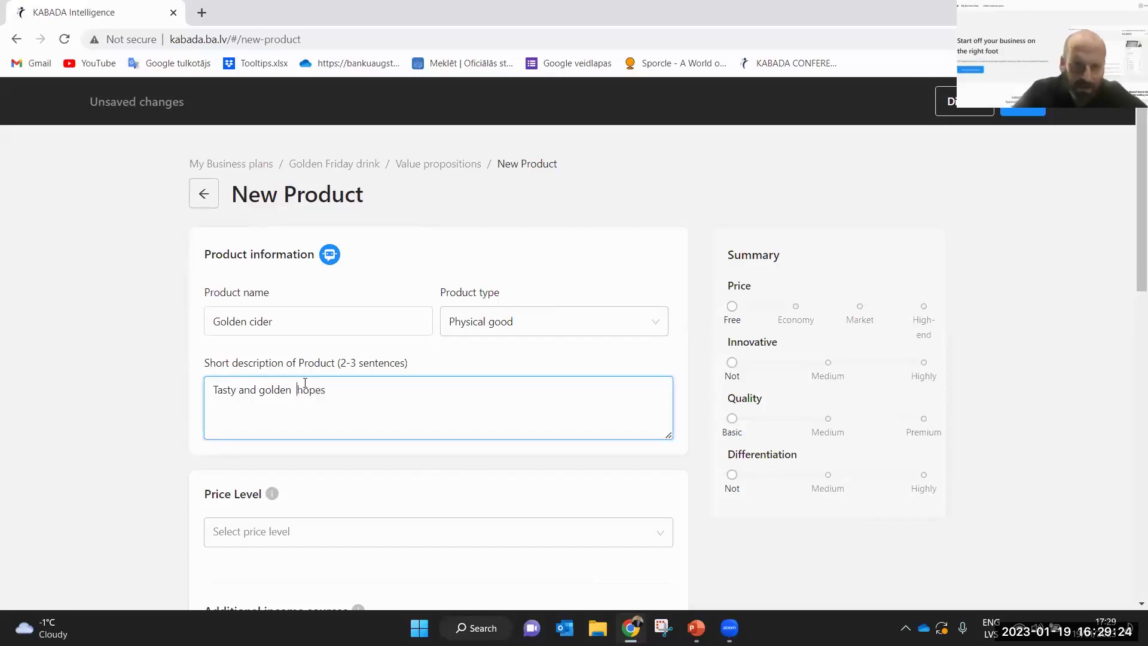
click(260, 392)
key(BackSpace)
key(BackSpace)
key(BackSpace)
key(BackSpace)
key(BackSpace)
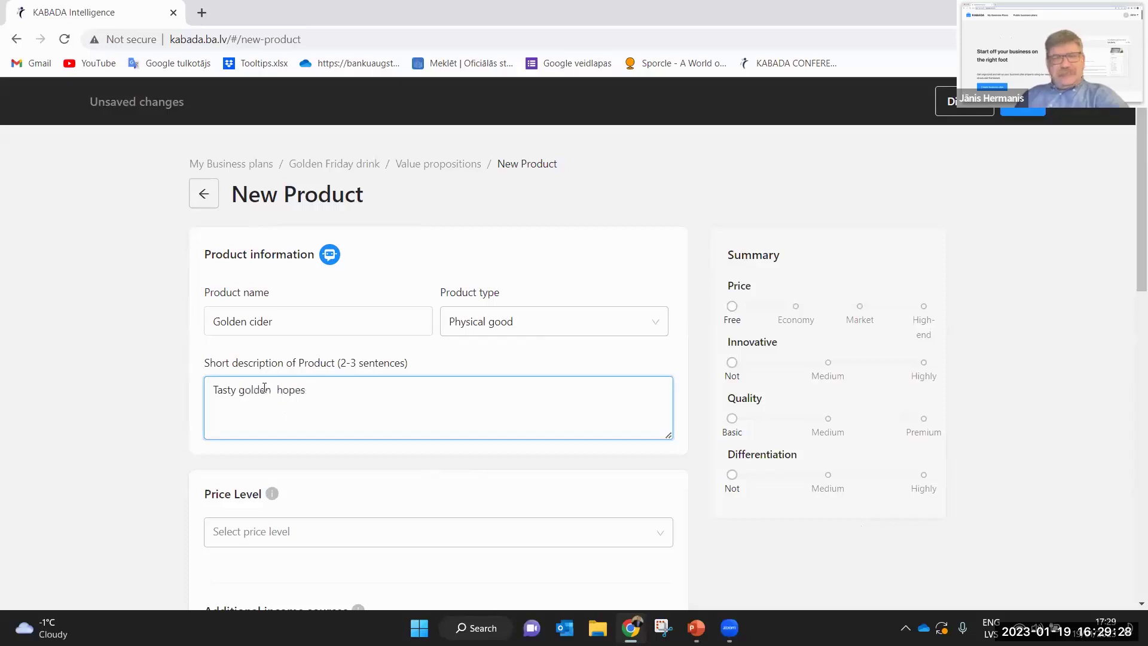
text(,)
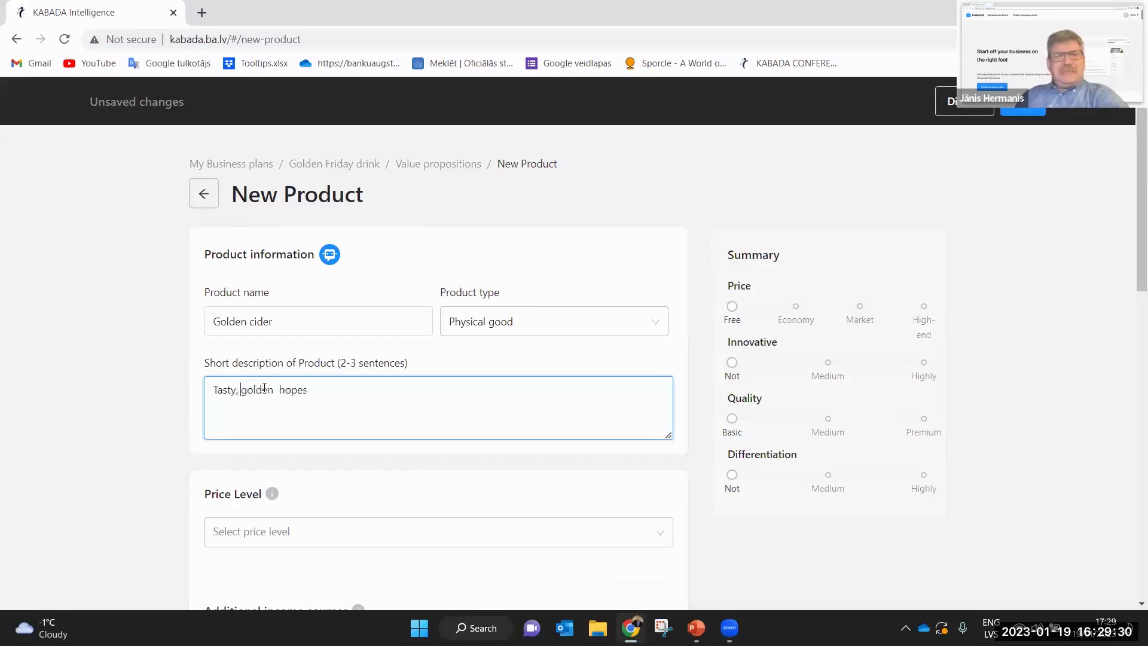
Set the price level to High-end and select Fees come from another product as an additional income source
scroll(459, 384, down, 3)
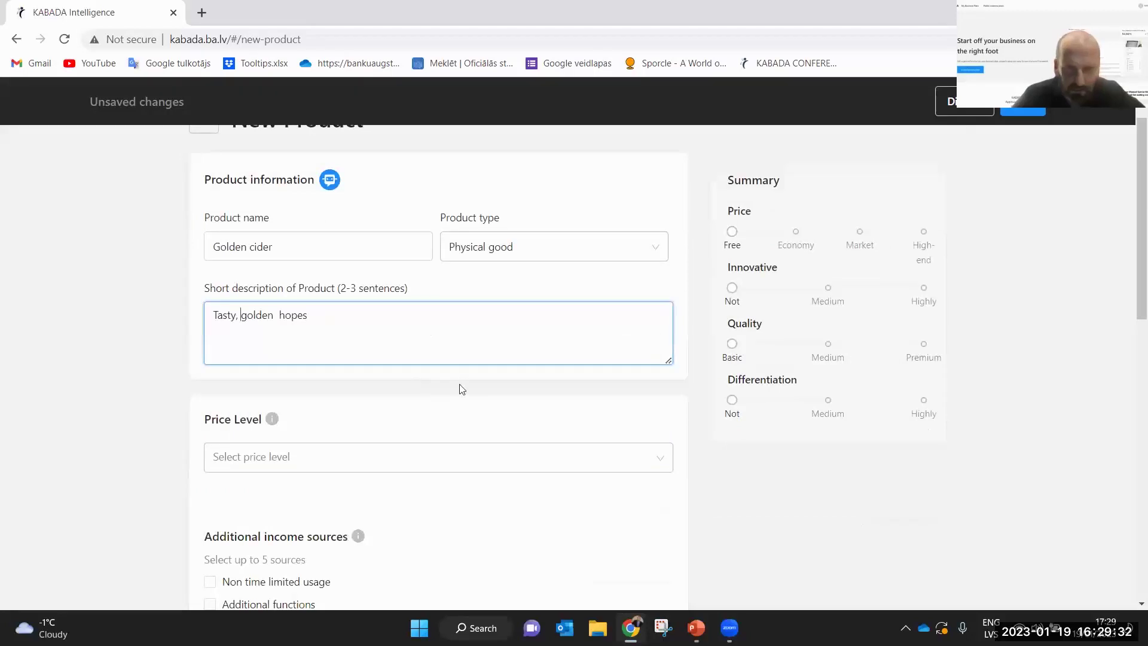
click(249, 389)
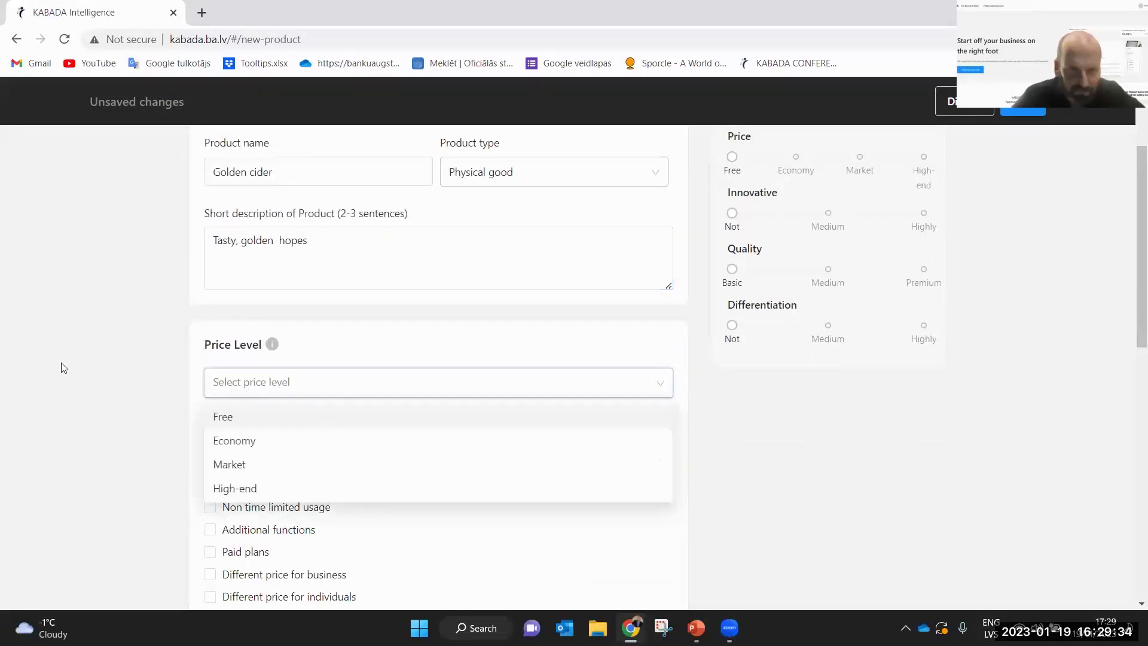
scroll(61, 366, down, 3)
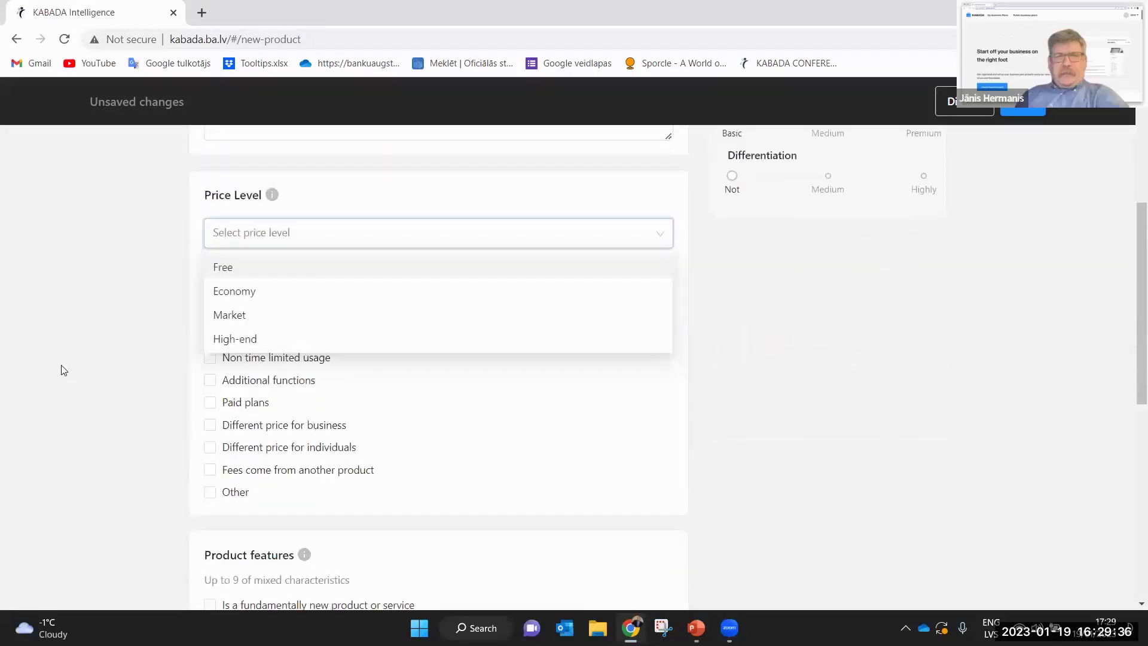
click(231, 339)
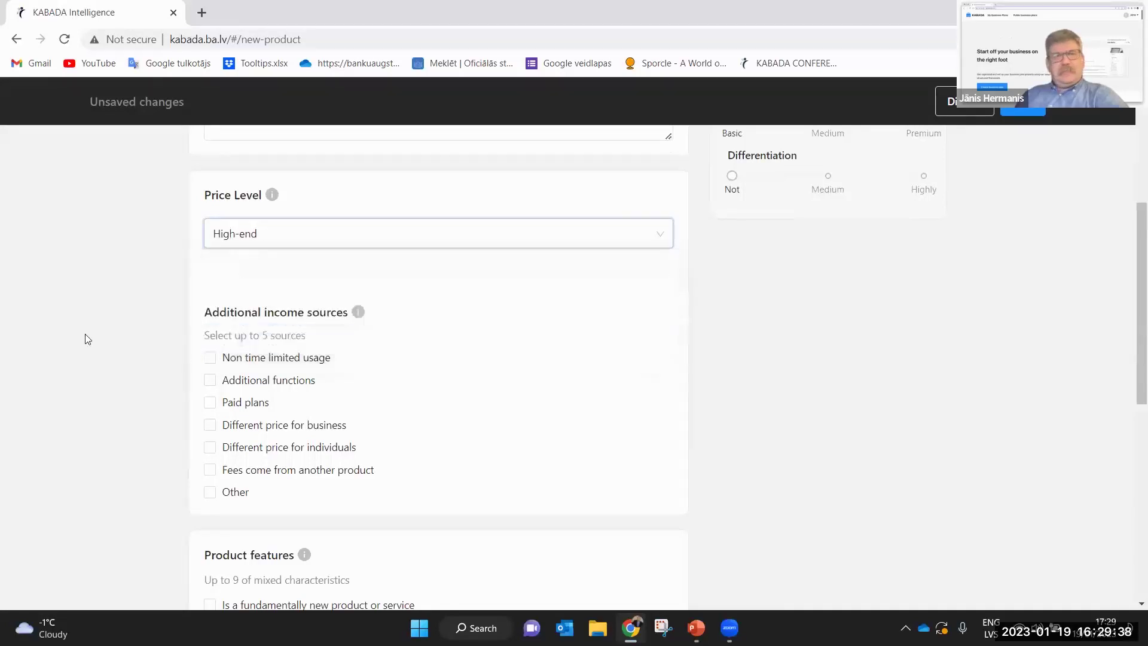
scroll(98, 318, down, 1)
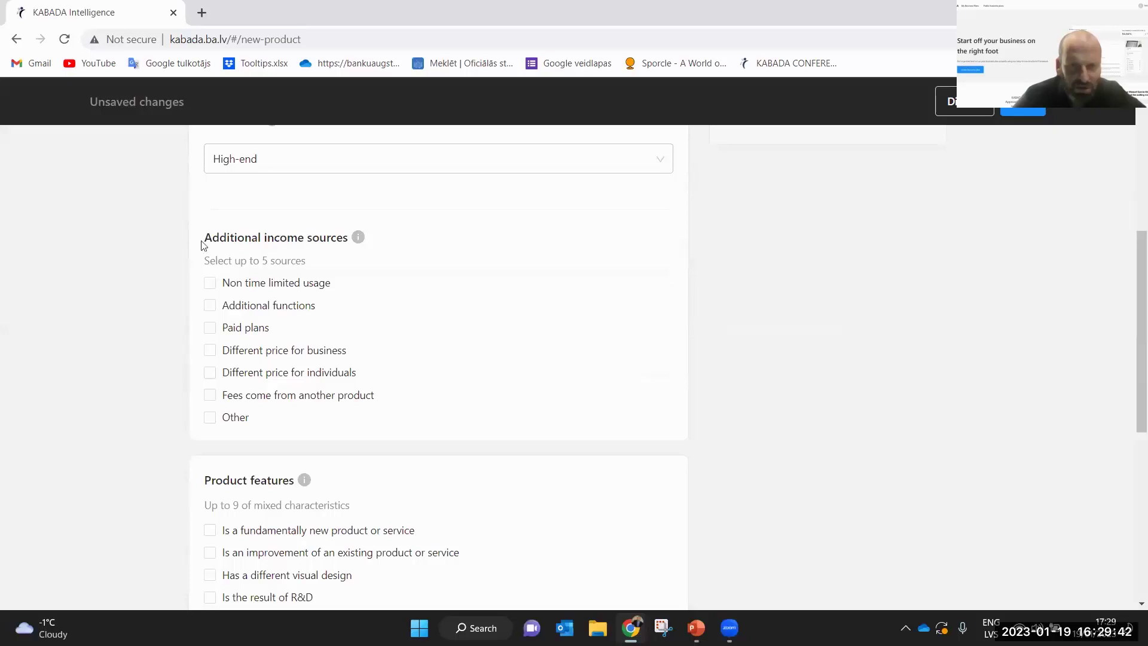
click(210, 397)
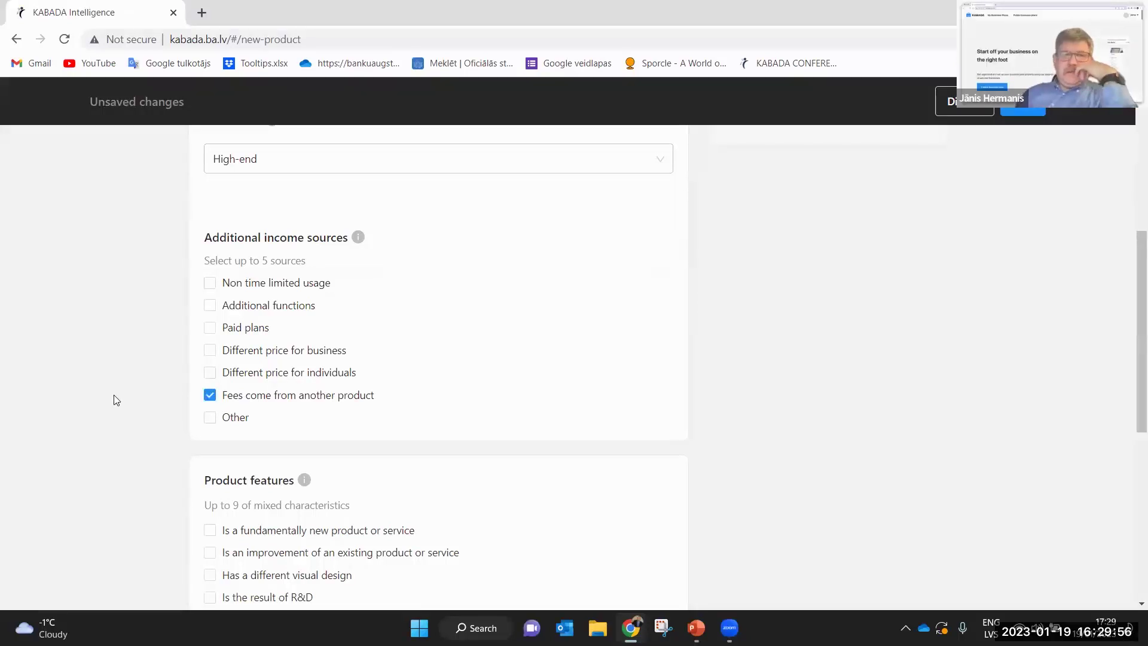
Select the product features Is exclusive, Is an improvement of an existing product or service, and Has a different visual design
scroll(116, 400, down, 1)
scroll(119, 397, down, 1)
scroll(118, 396, down, 1)
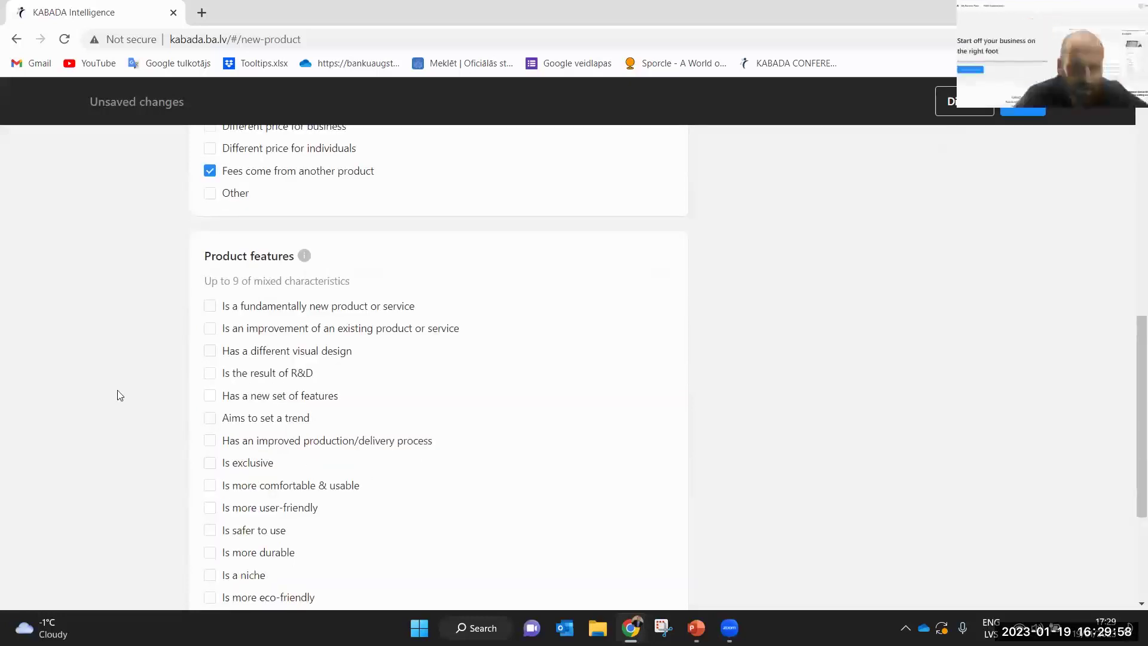
scroll(117, 395, down, 1)
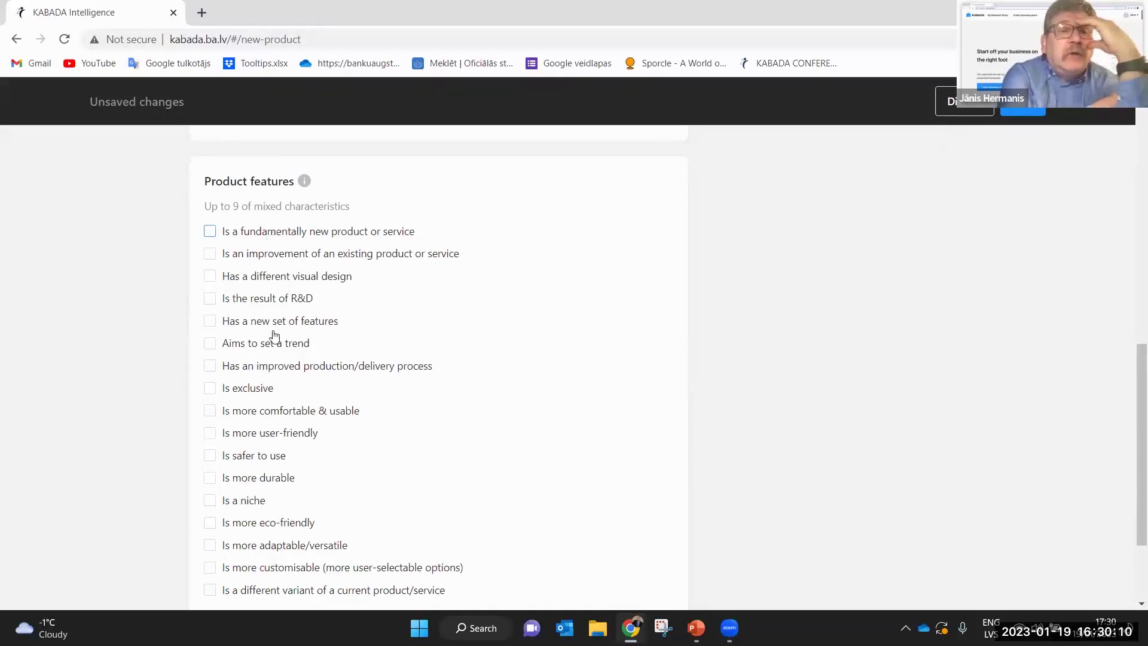
click(210, 388)
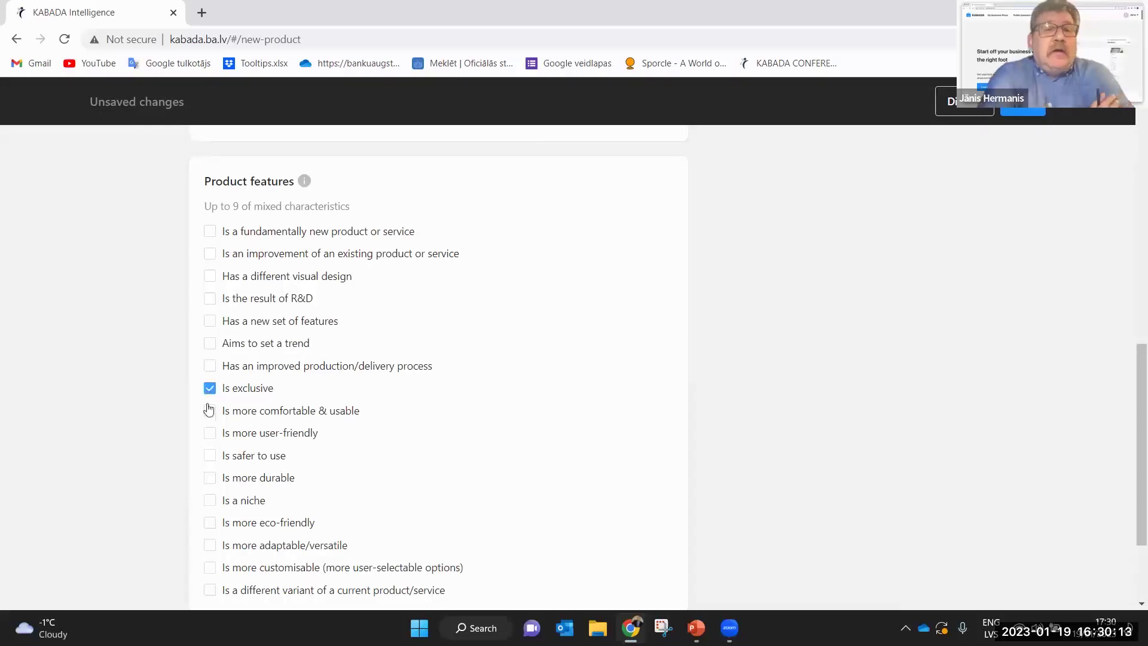
click(210, 255)
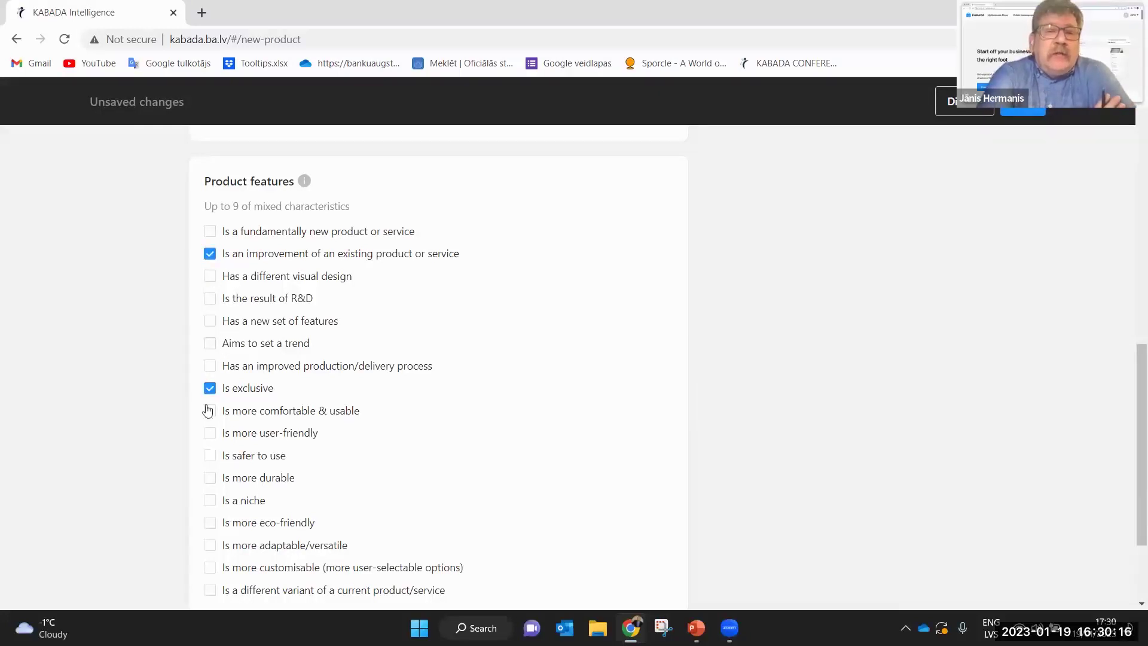
click(210, 275)
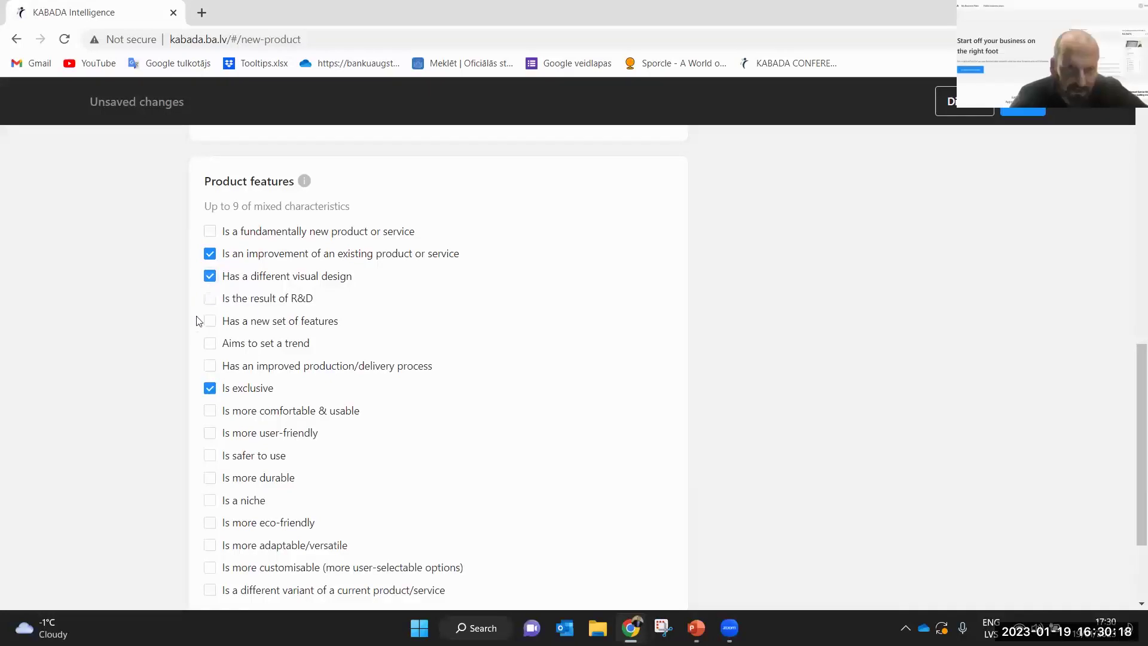
Add the product features Is a niche, Is more eco-friendly, Is more user-friendly and Aims to set a trend
scroll(528, 335, down, 3)
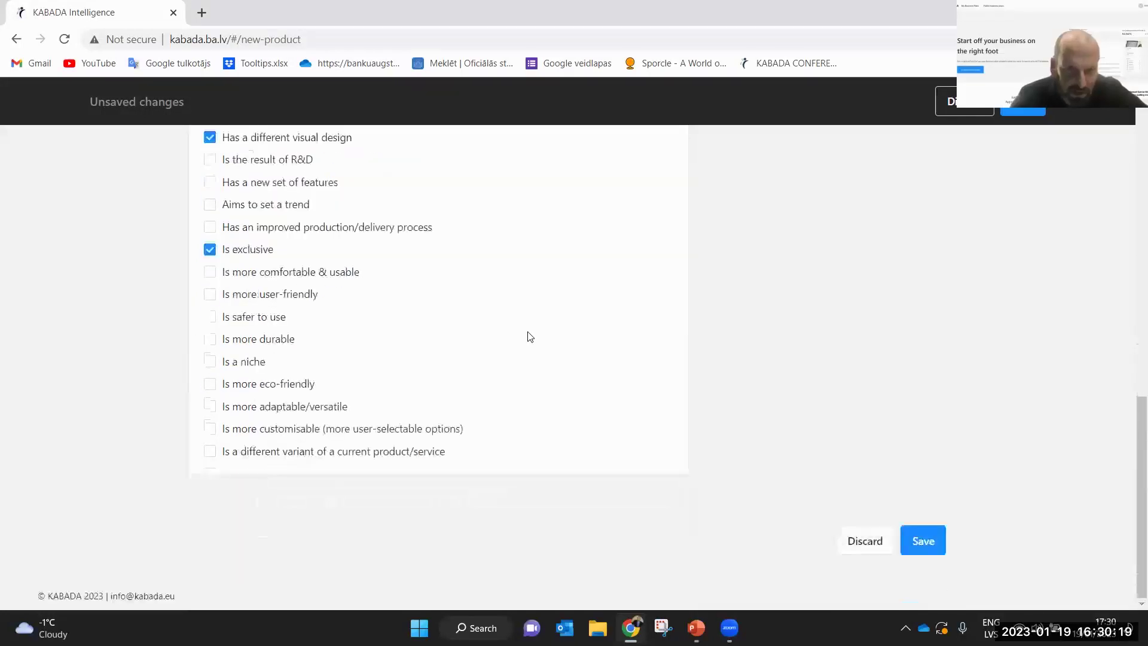
click(211, 364)
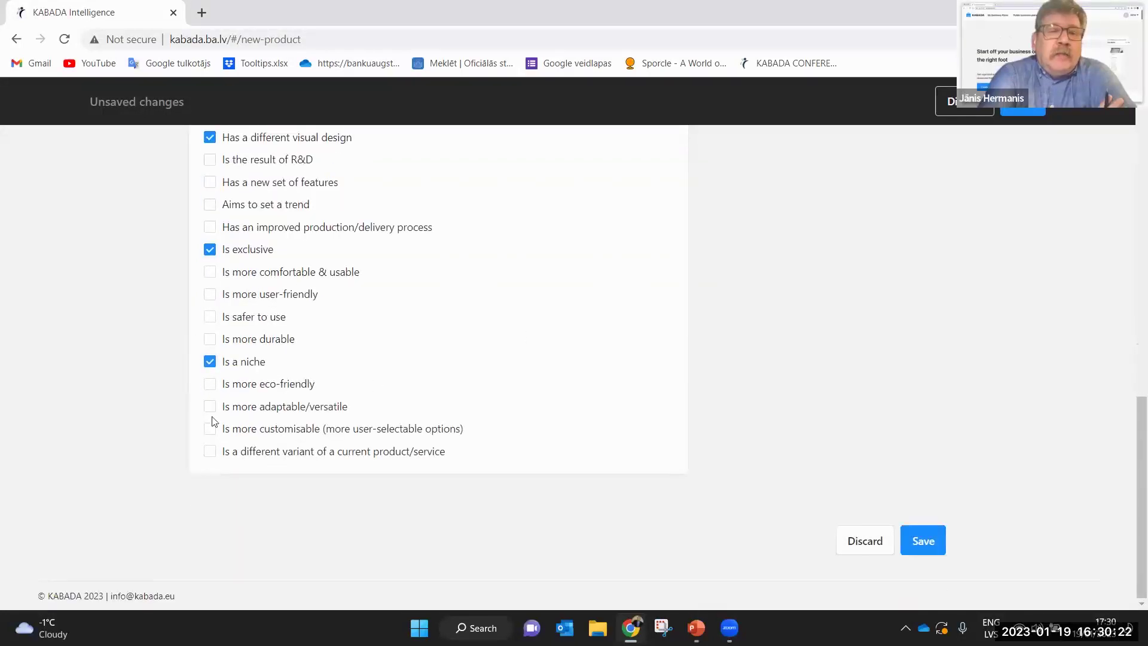
click(214, 383)
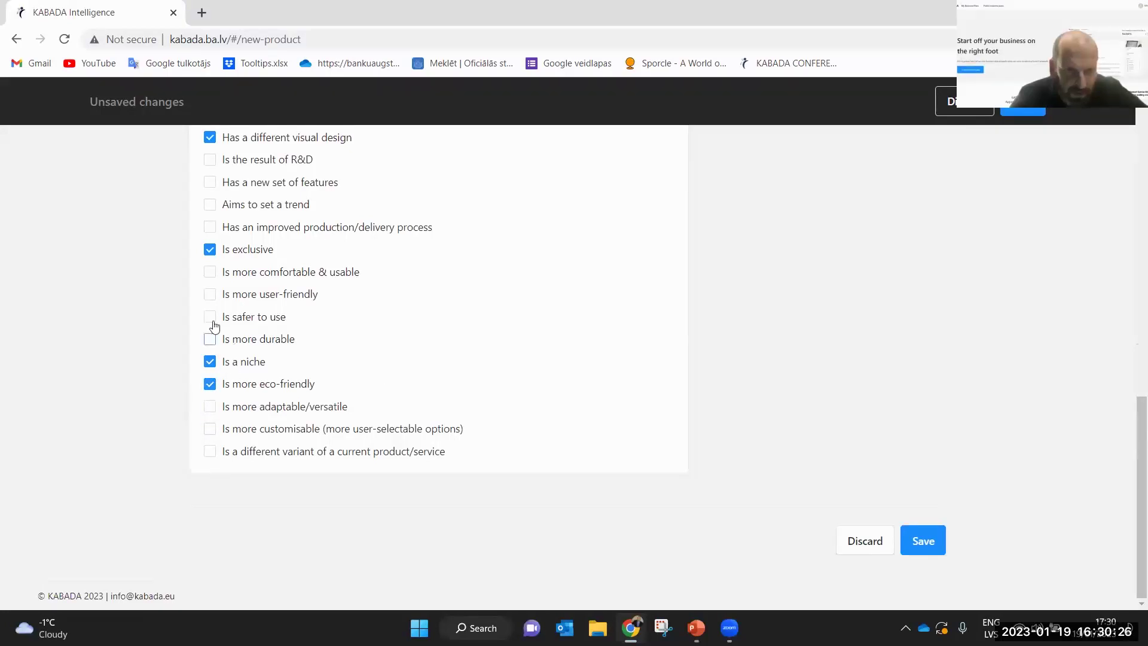
click(211, 296)
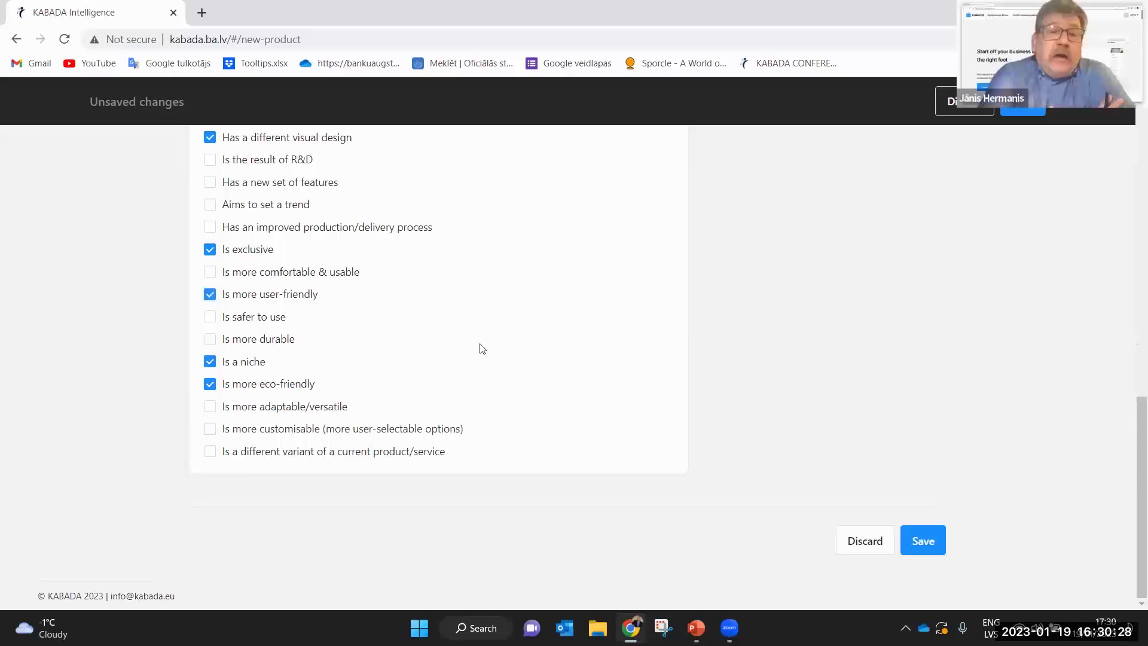
scroll(472, 359, up, 1)
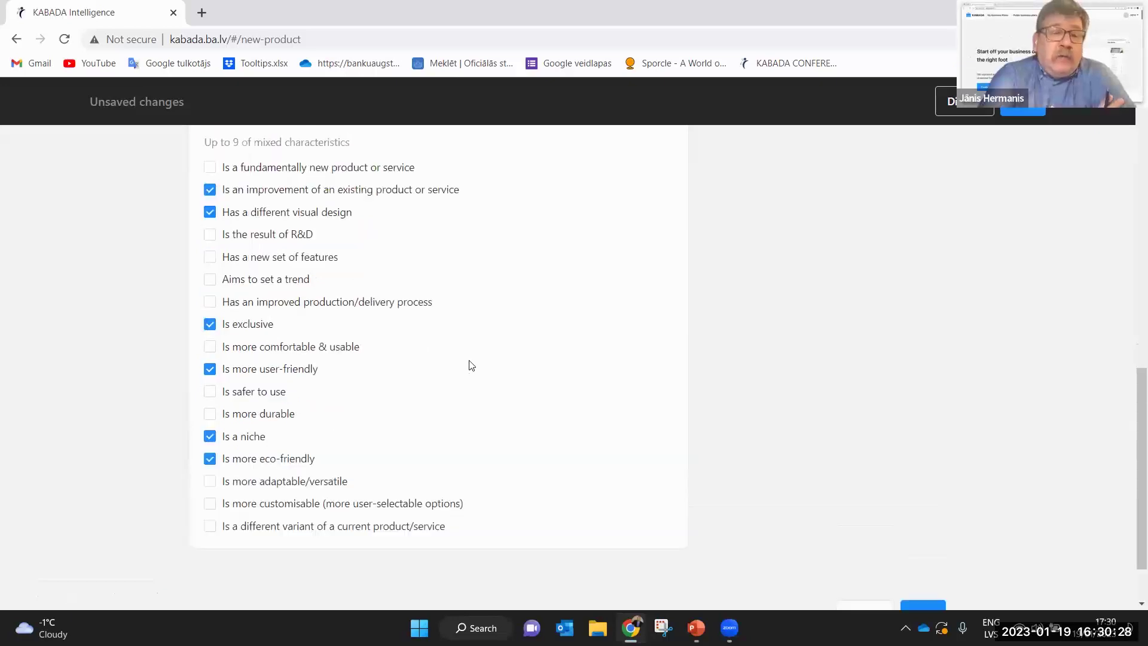
click(210, 281)
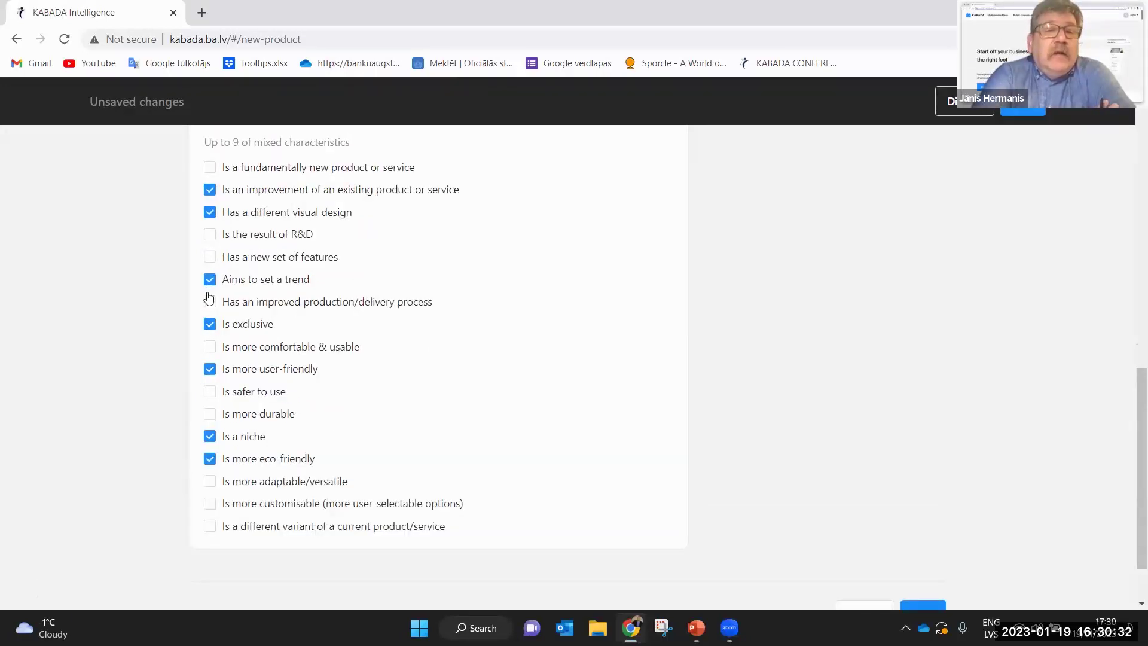
Add Is the result of R&D to the selected product features
scroll(211, 293, up, 2)
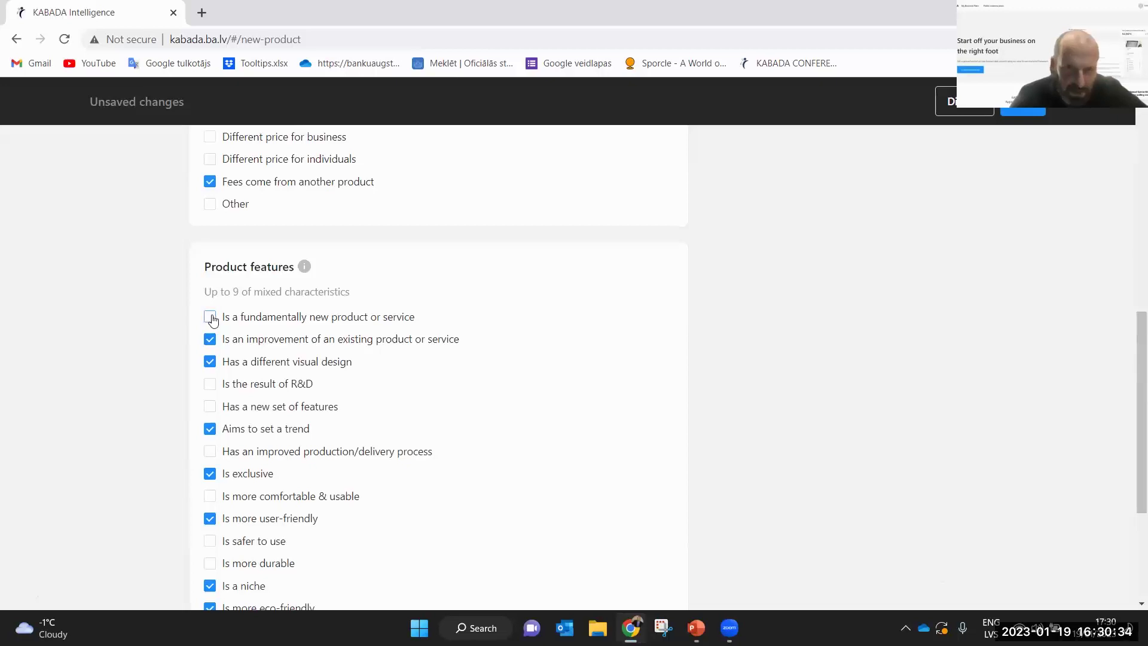
click(208, 387)
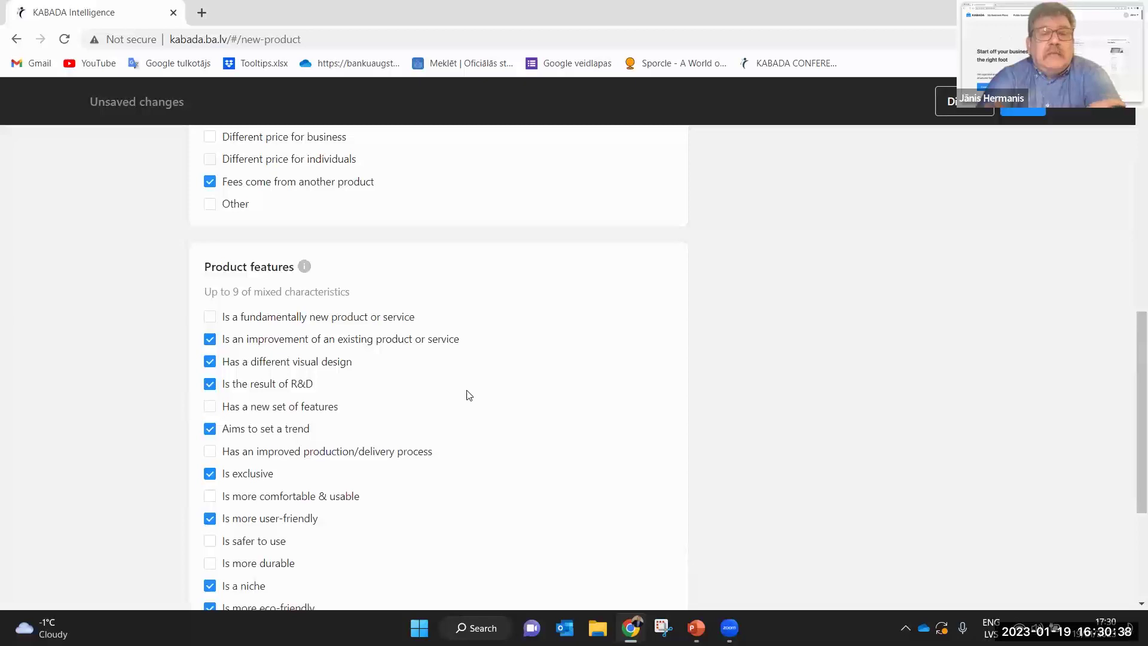
scroll(476, 384, down, 1)
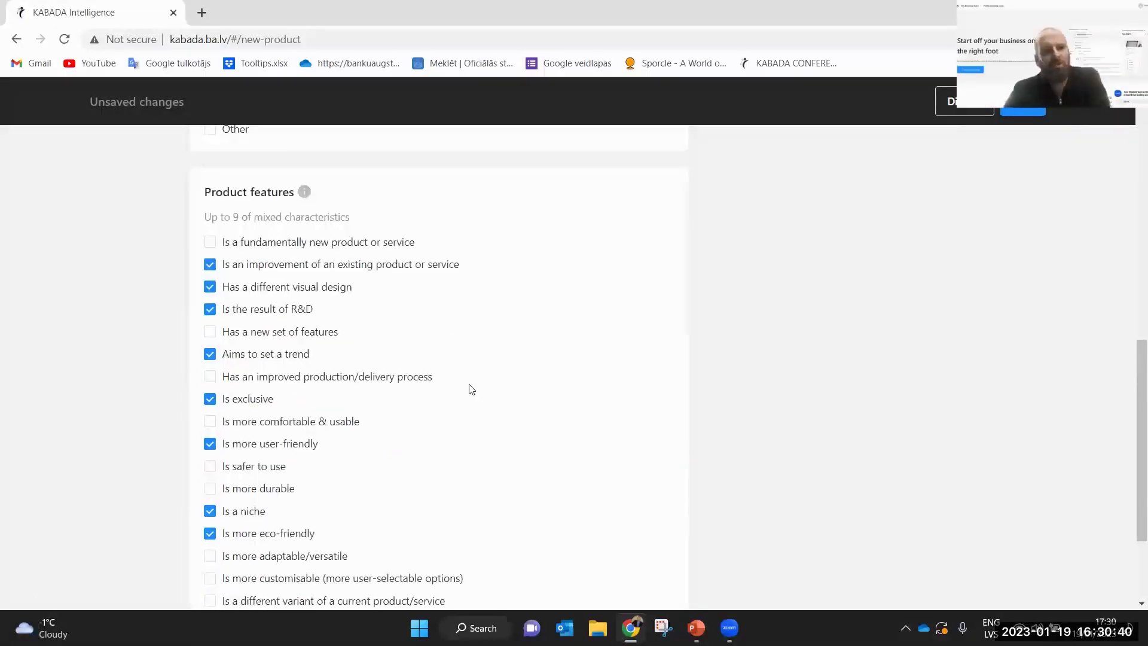
Examine the product summary's Price, Innovative, Quality and Differentiation ratings alongside the selected product features
scroll(471, 389, up, 2)
scroll(467, 392, up, 7)
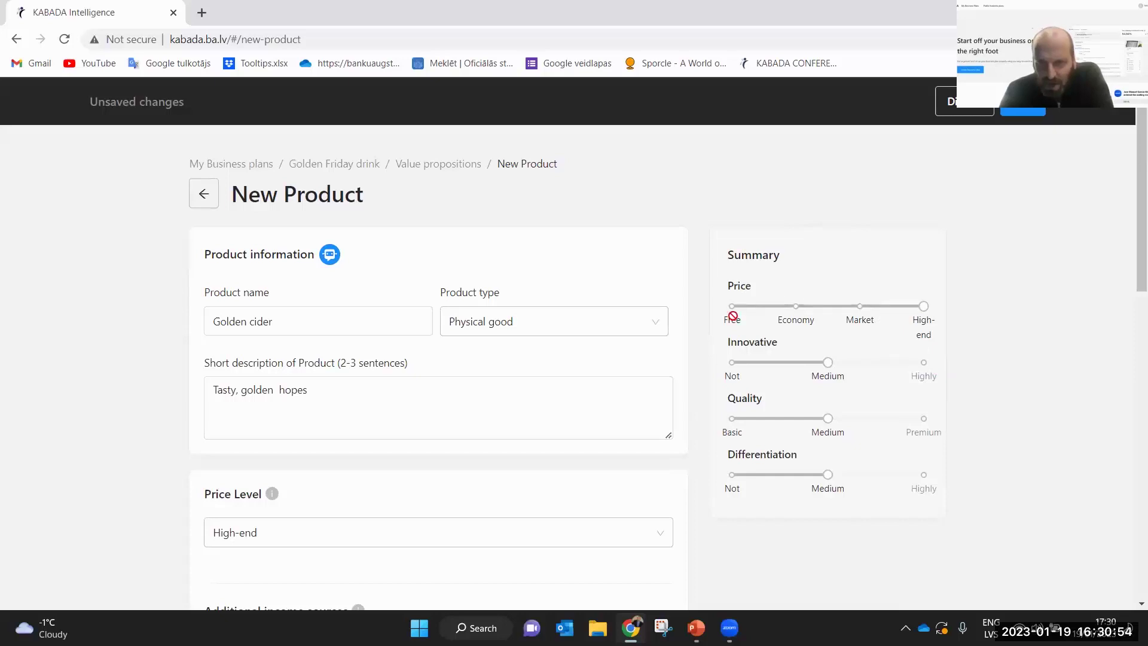
mouse_move(923, 306)
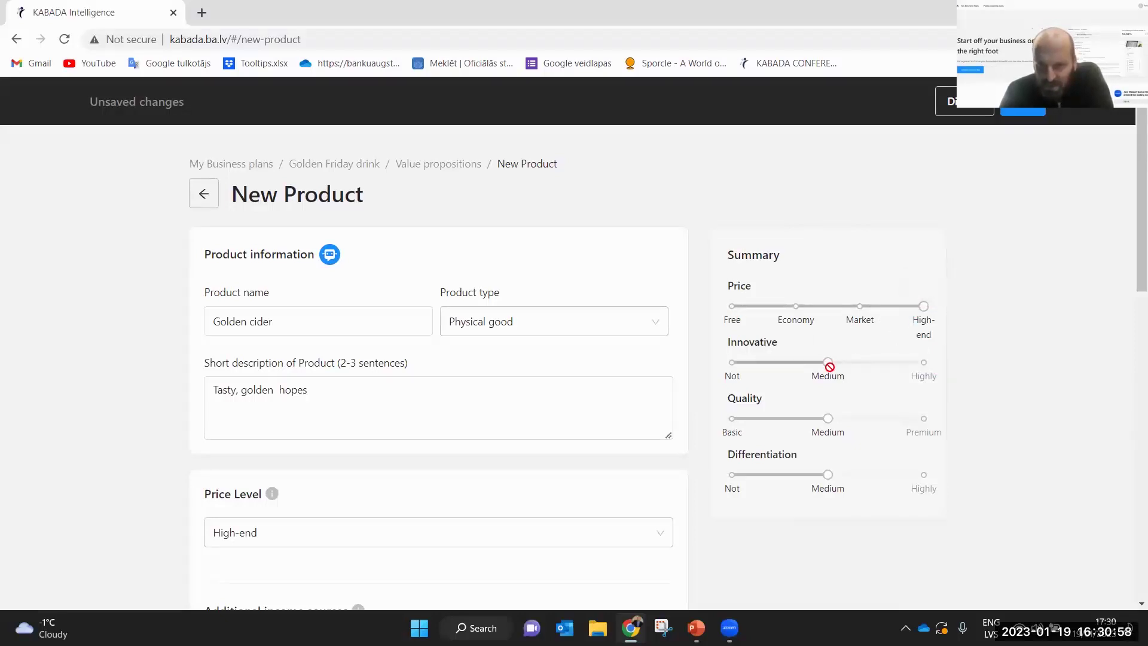
scroll(413, 386, down, 7)
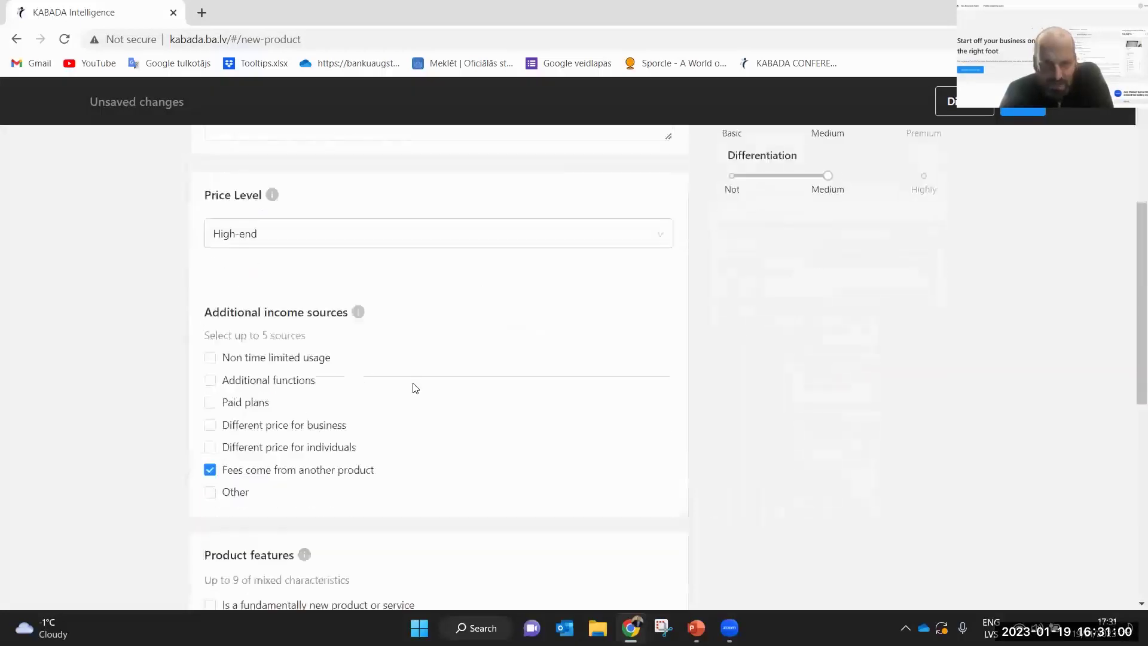
scroll(257, 383, down, 5)
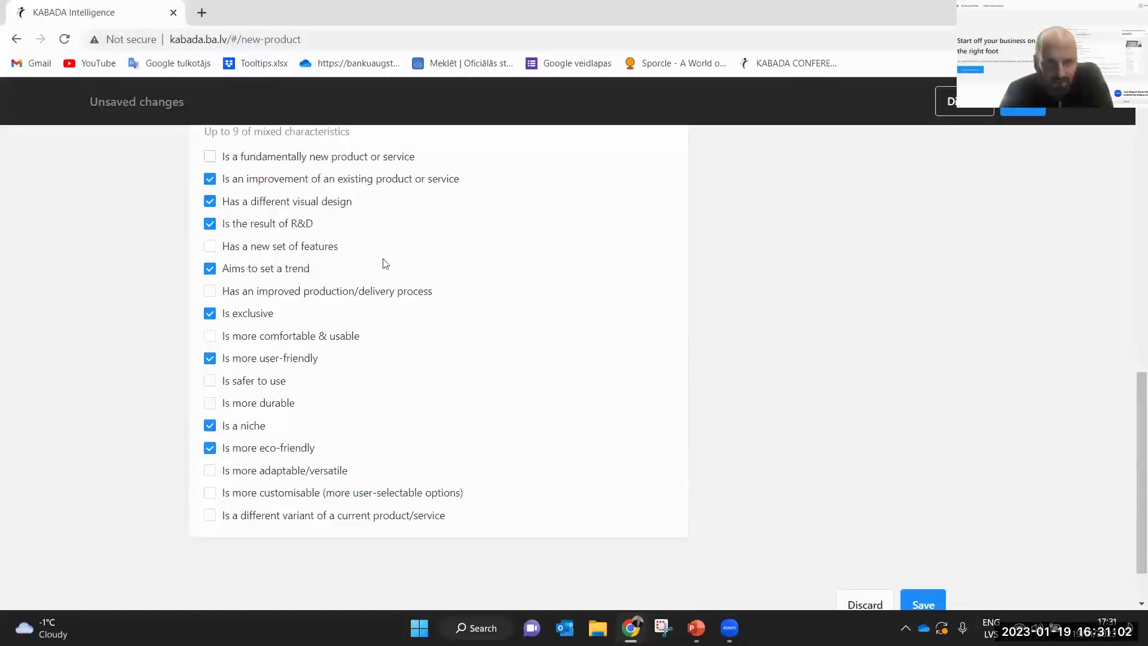
scroll(455, 337, up, 5)
scroll(460, 341, up, 6)
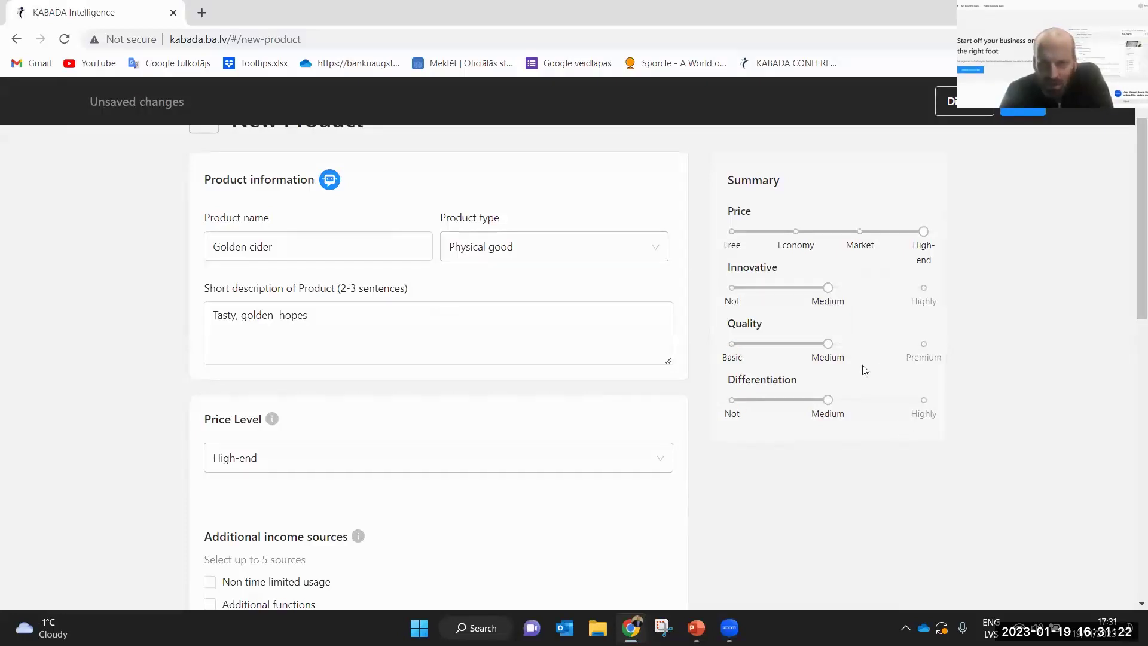
scroll(887, 390, down, 10)
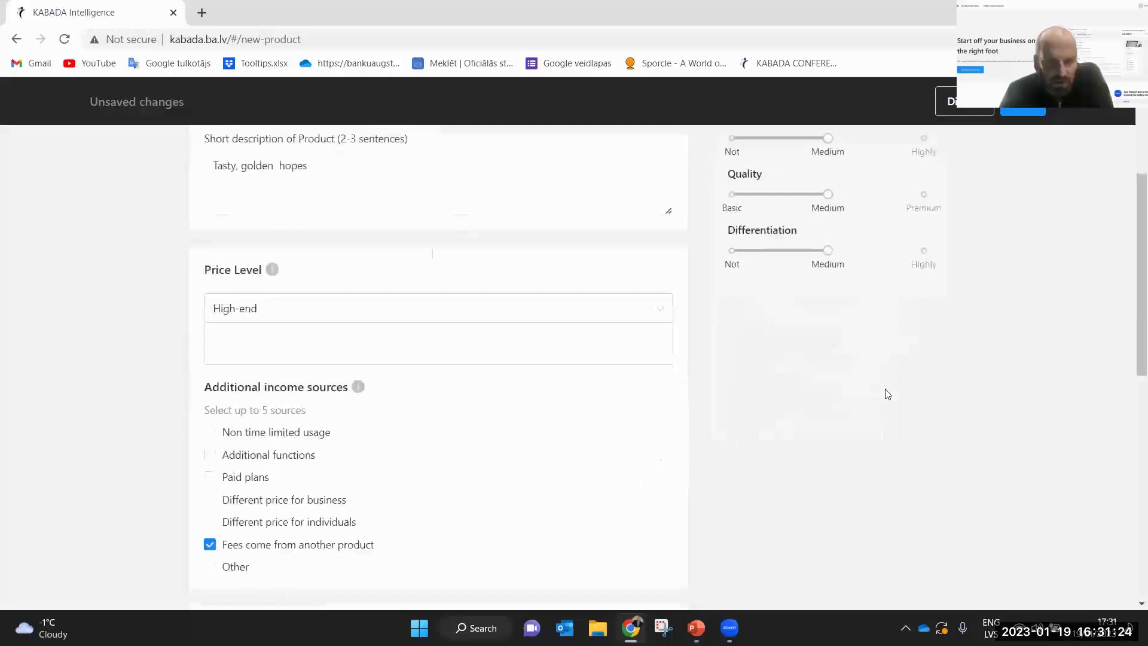
scroll(887, 495, up, 10)
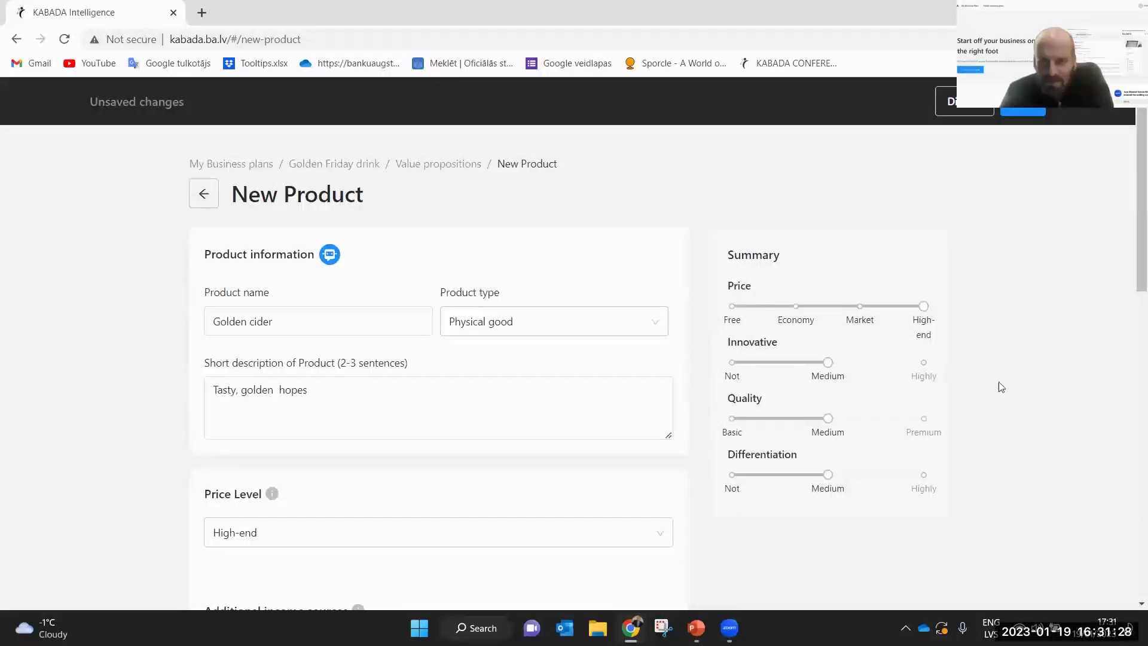
Save the Golden cider product
scroll(997, 383, down, 15)
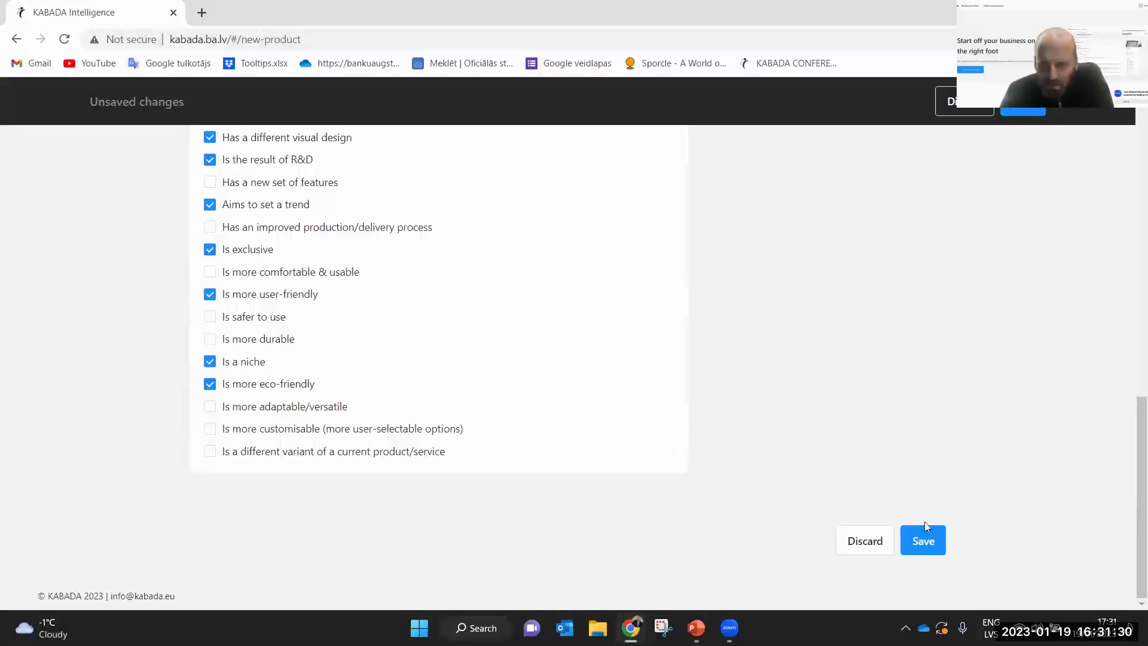
click(923, 540)
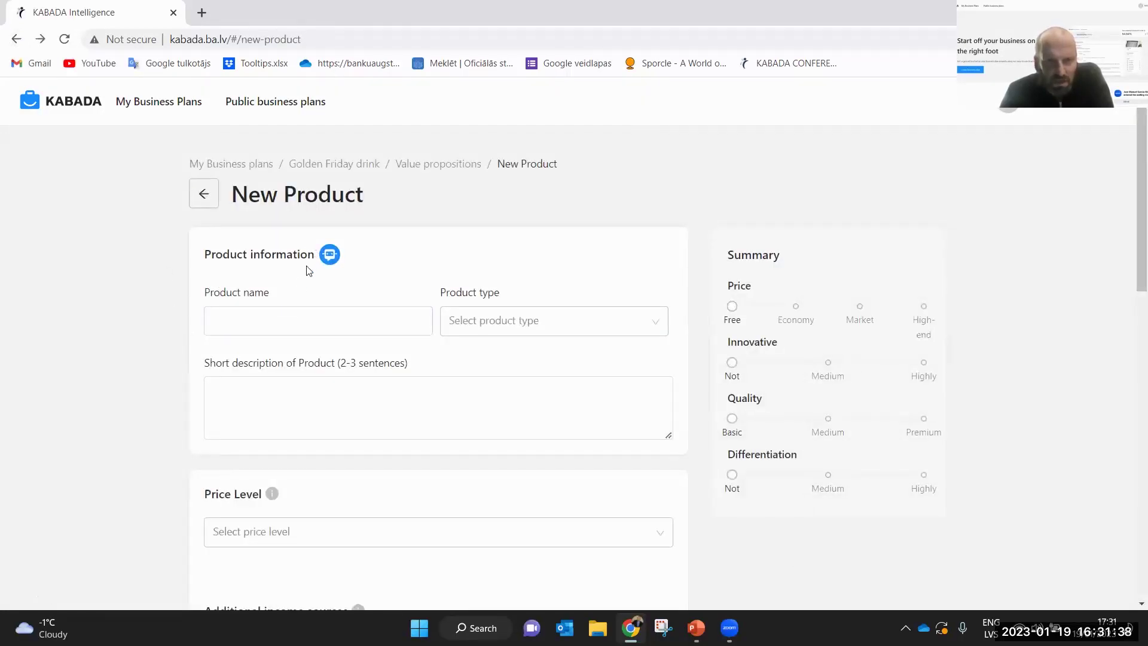
Leave the blank new product form, return to the business plan overview and open Customer segments in the business canvas
click(242, 323)
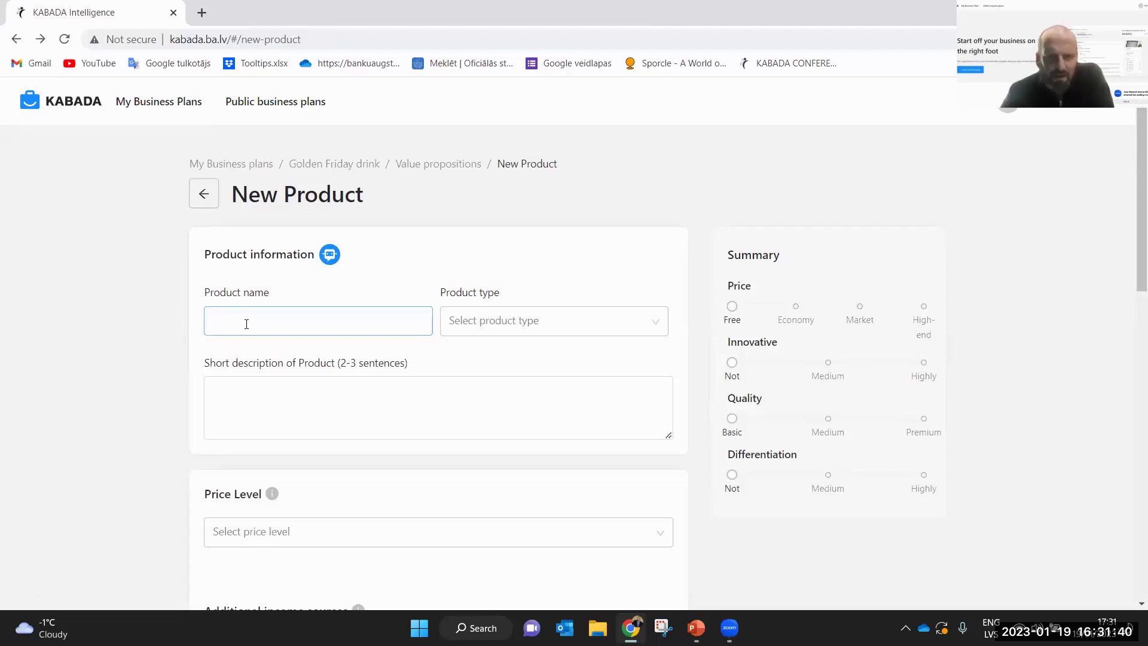
click(379, 246)
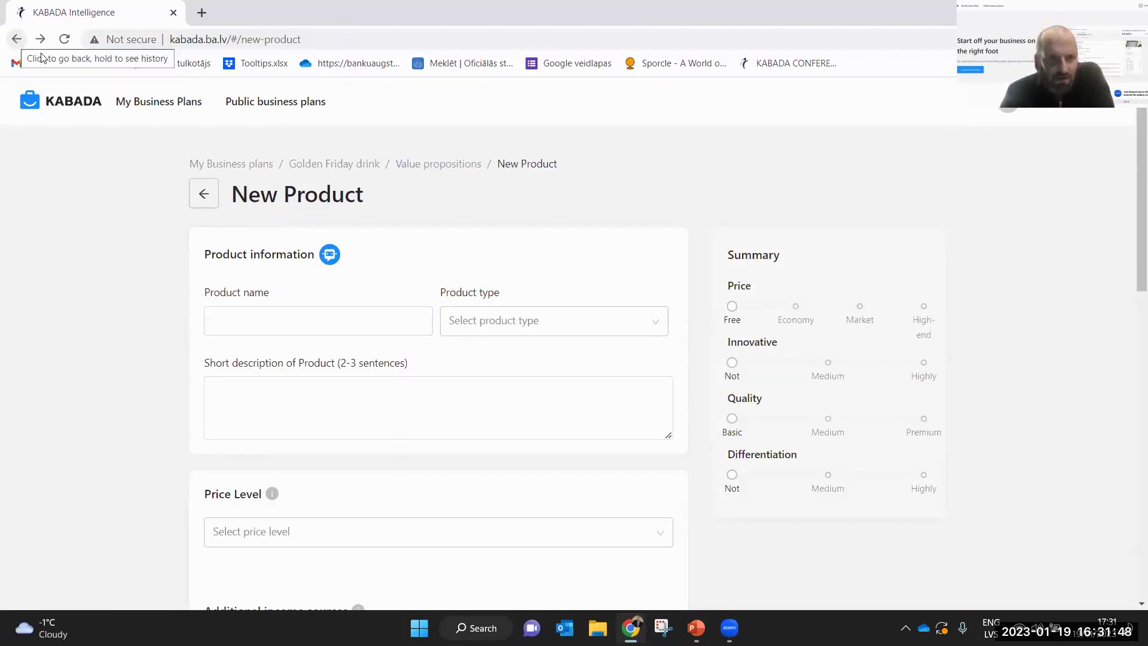
click(194, 193)
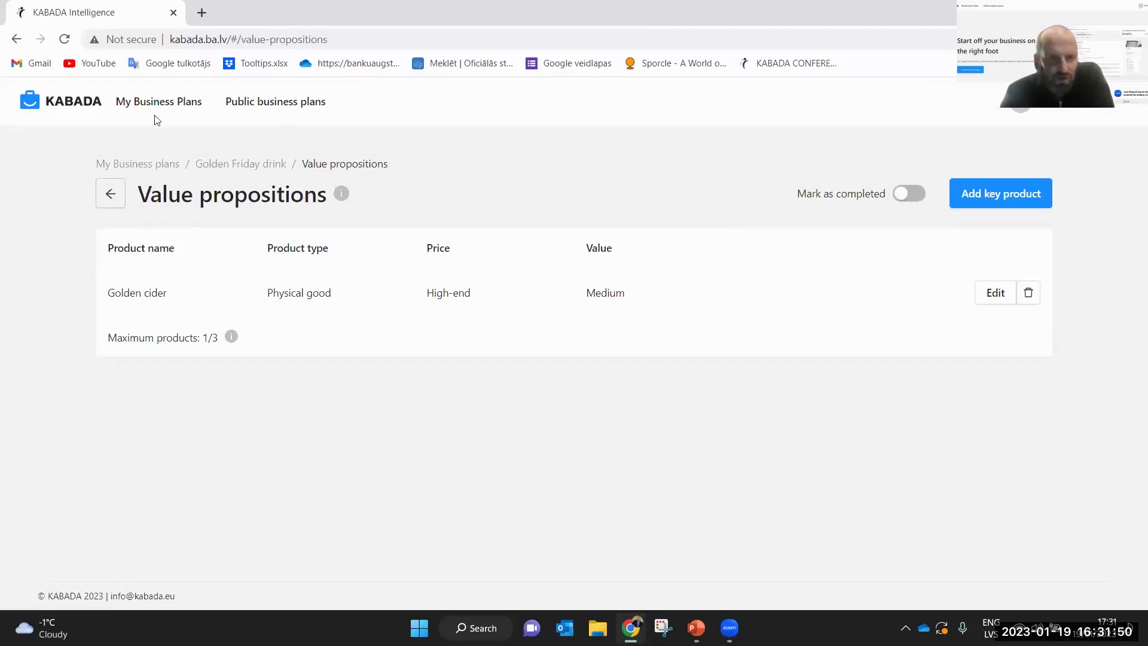
click(16, 39)
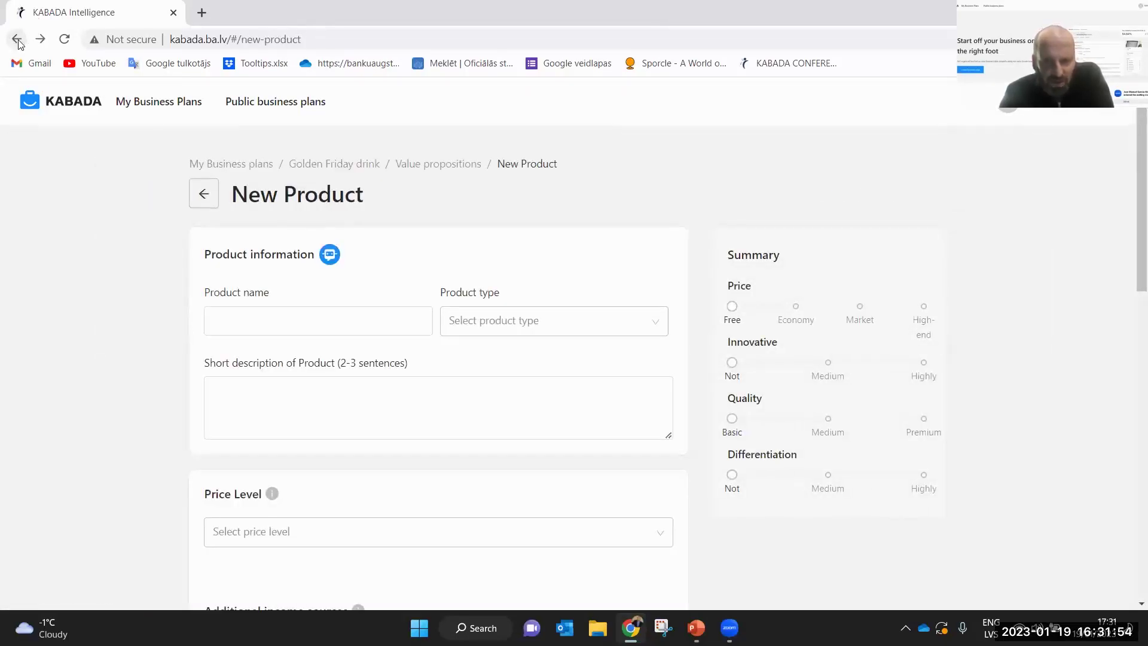
click(17, 41)
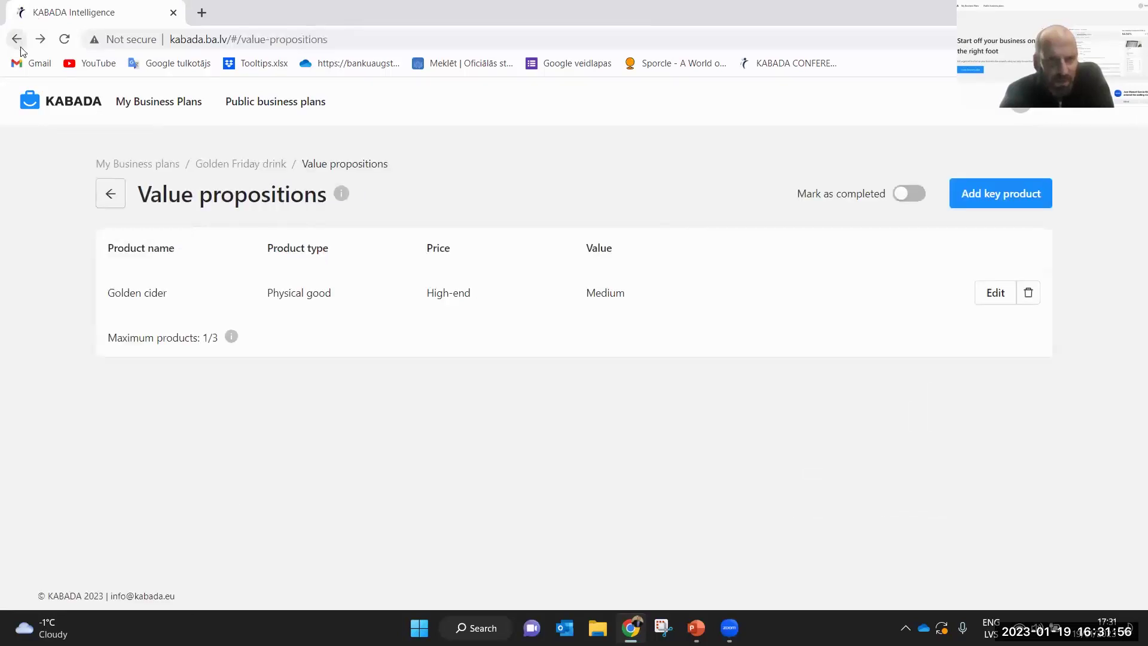
click(13, 42)
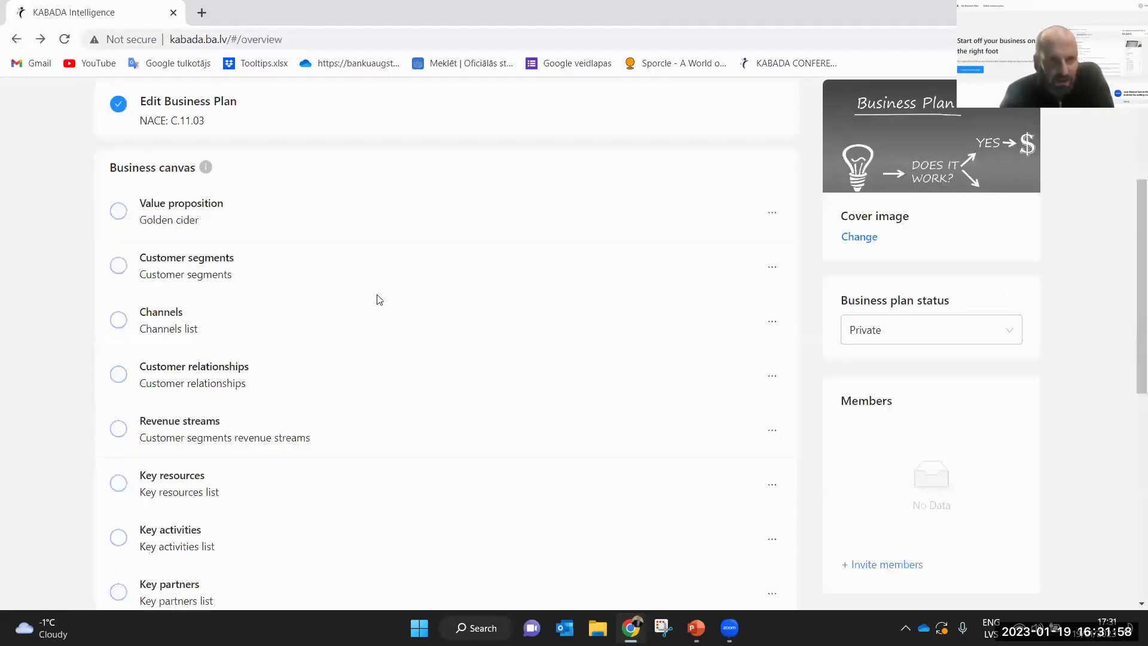
scroll(383, 263, up, 1)
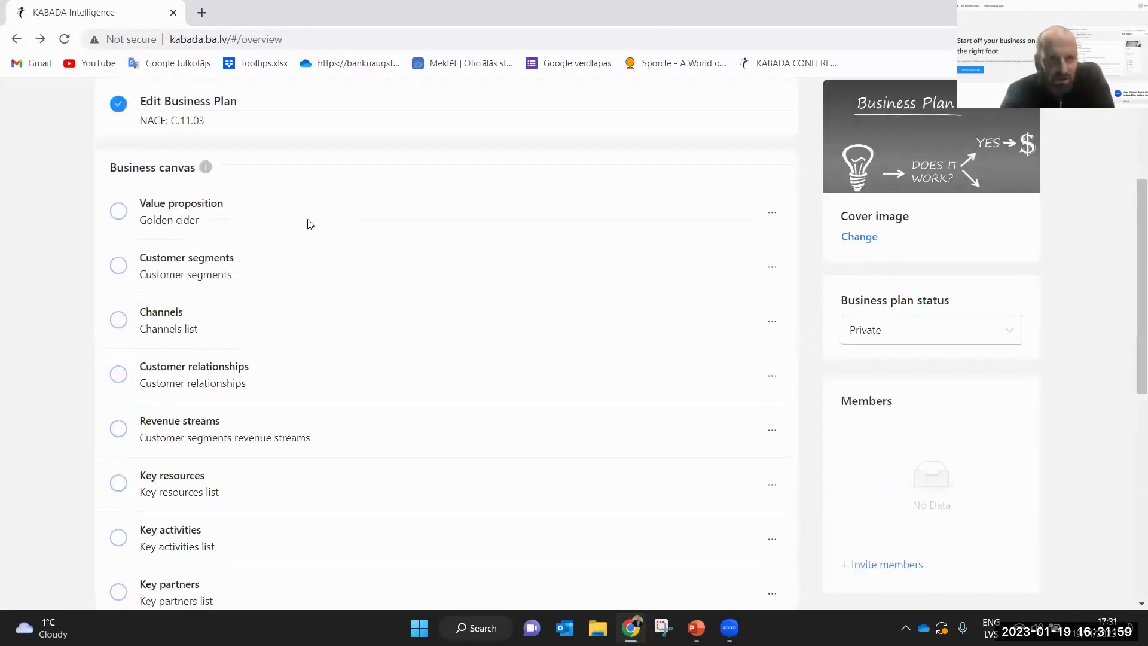
click(203, 262)
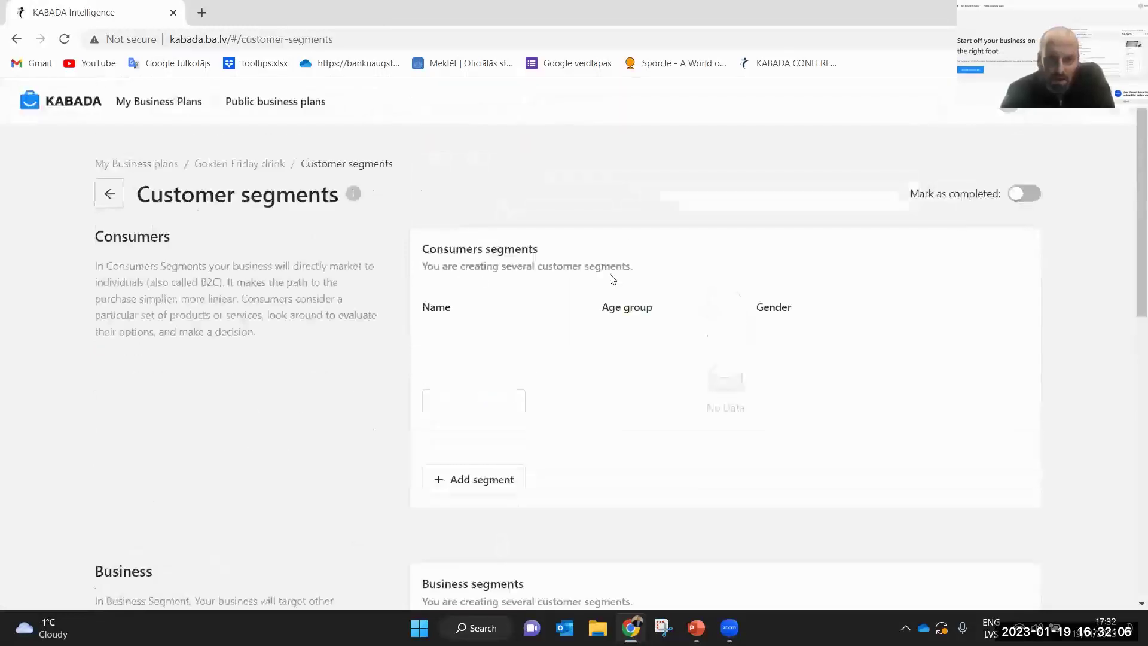
Review the Consumers, Business, and Public bodies & NGO sections of the customer segments
scroll(611, 281, down, 1)
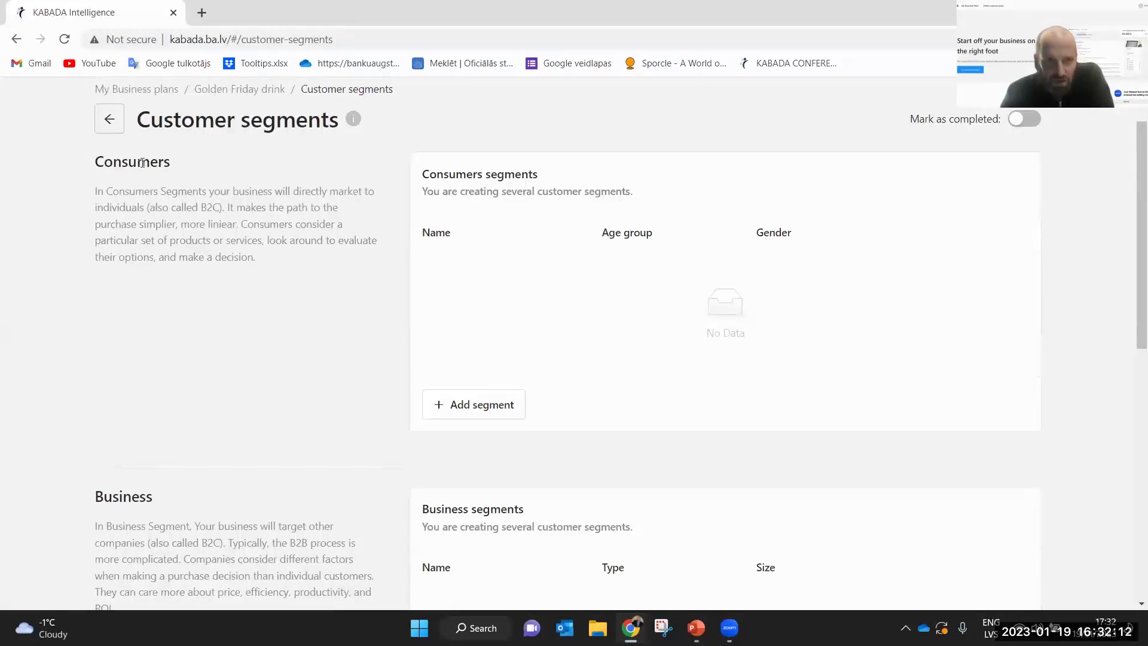
scroll(142, 170, down, 3)
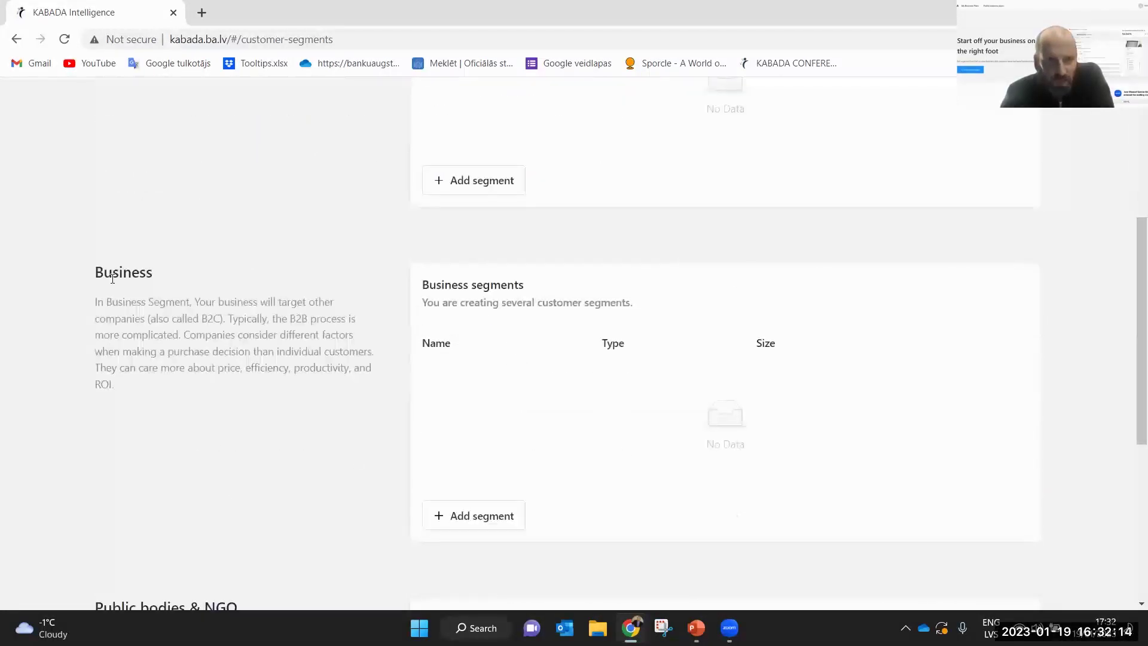
scroll(135, 261, down, 4)
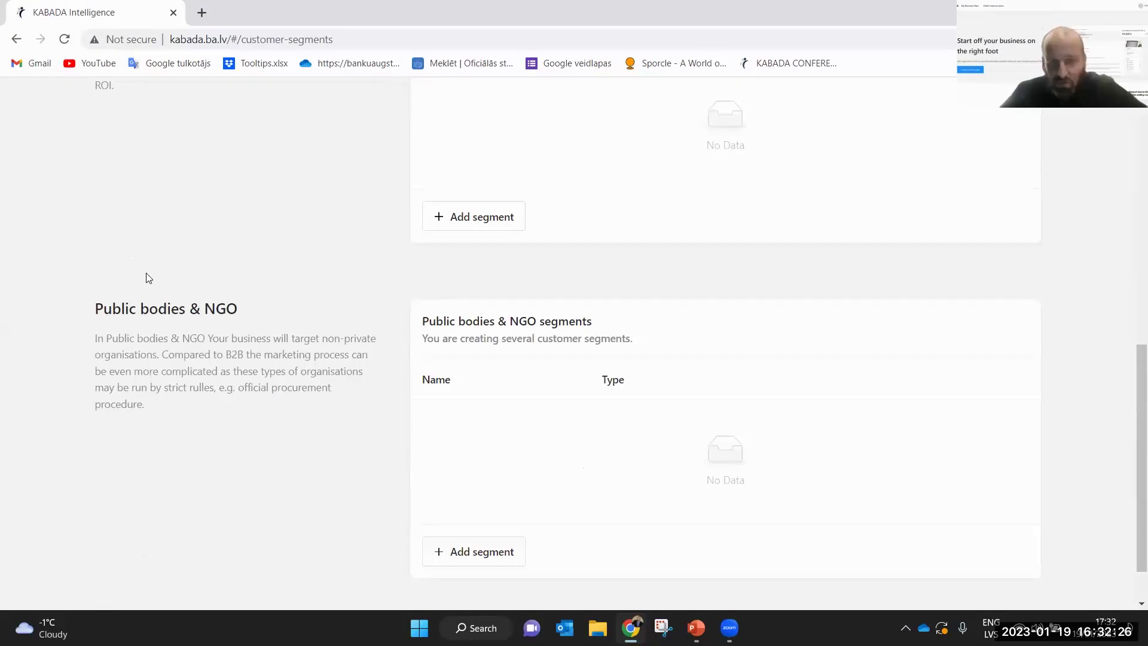
scroll(694, 453, up, 6)
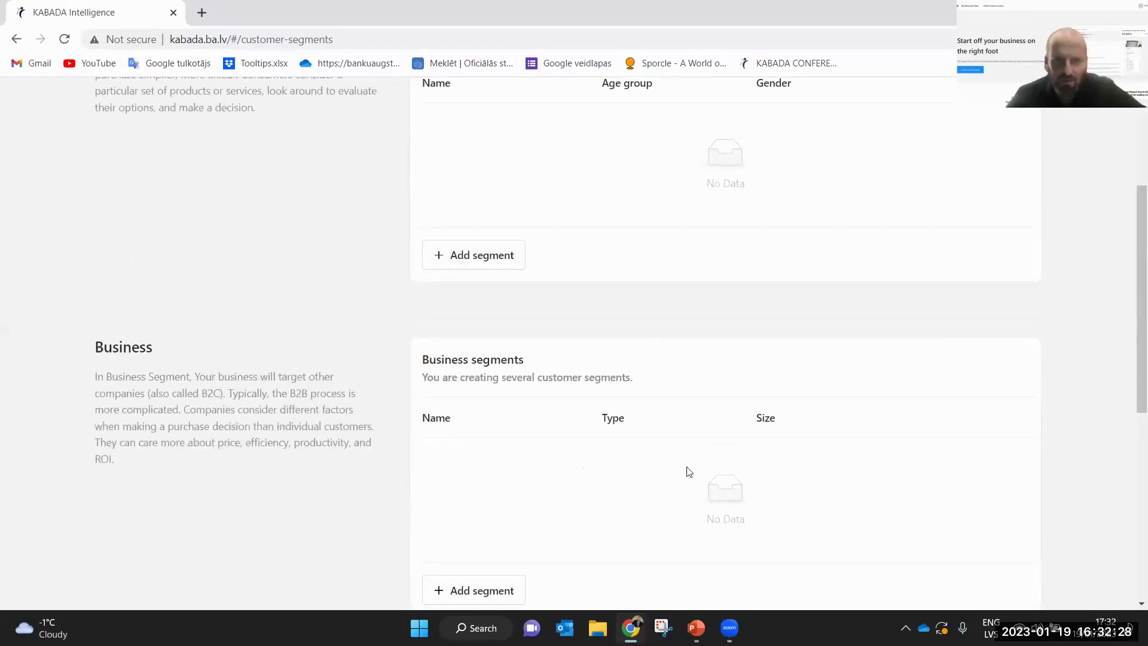
scroll(690, 467, up, 3)
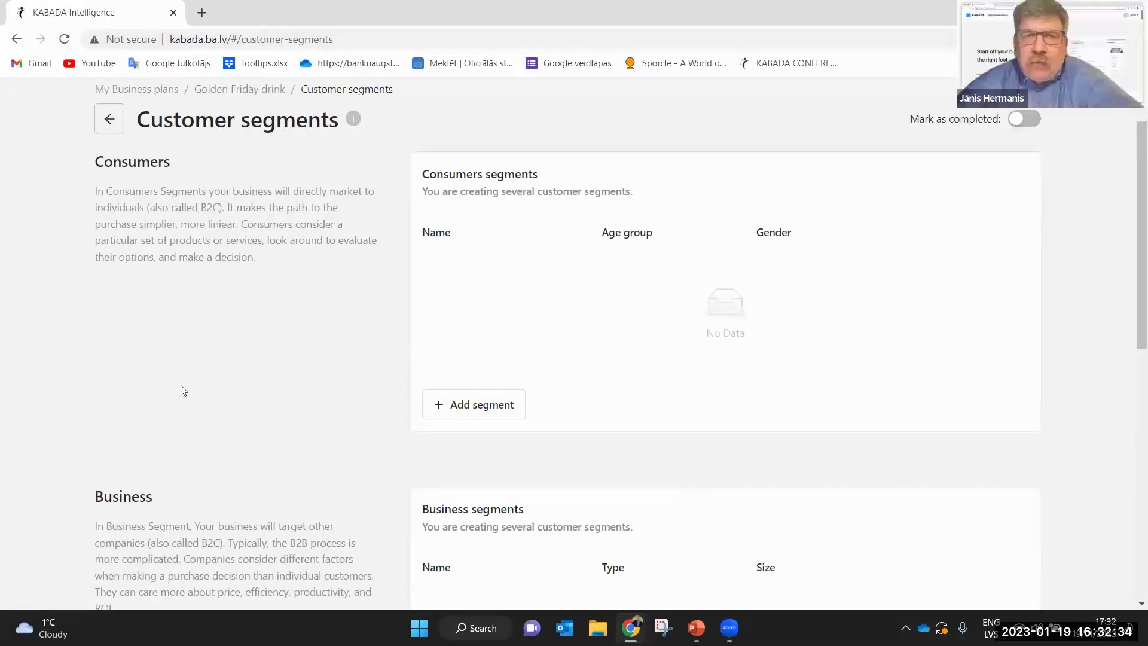
scroll(185, 384, down, 1)
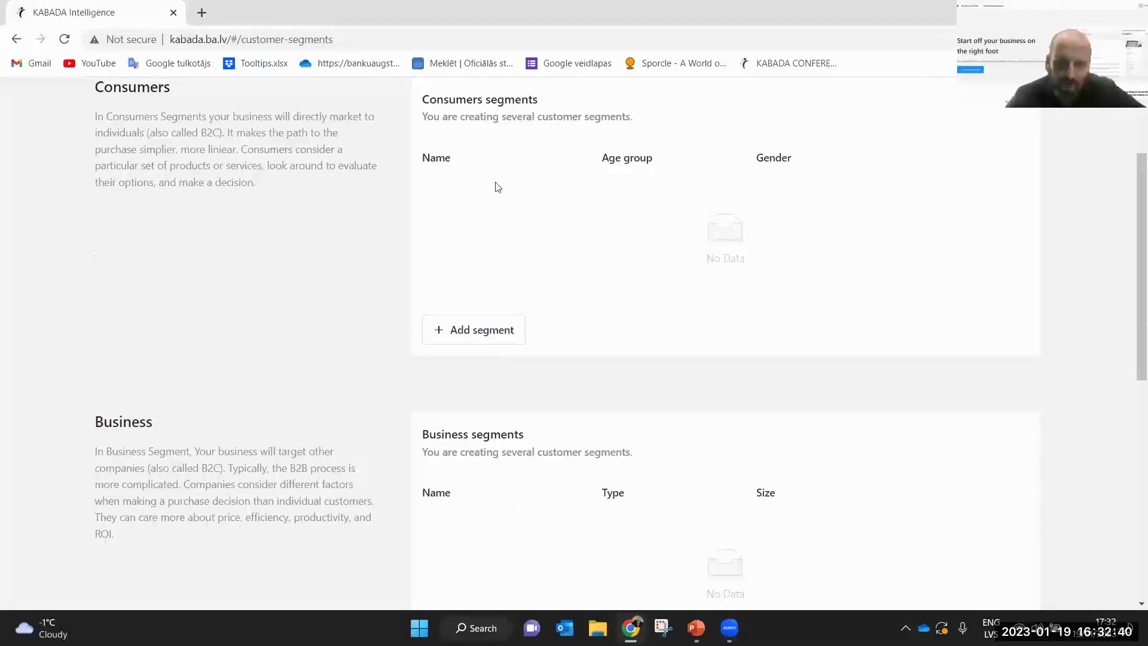
Start a new consumer segment and name it "Cider drinkers"
scroll(495, 191, up, 1)
click(482, 395)
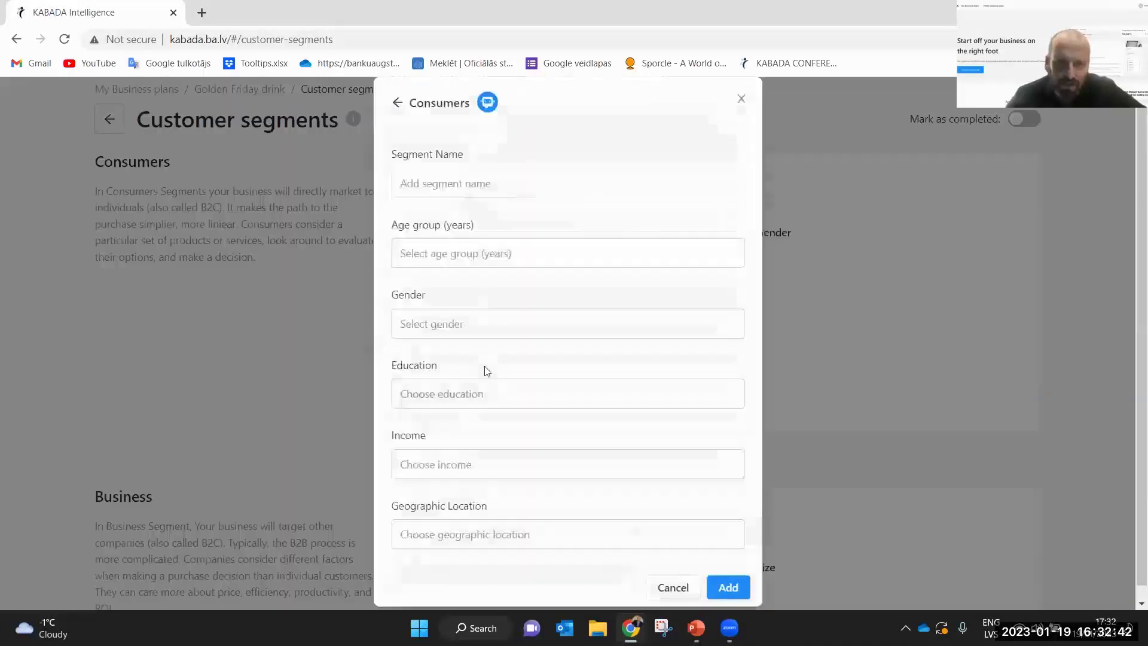
click(463, 179)
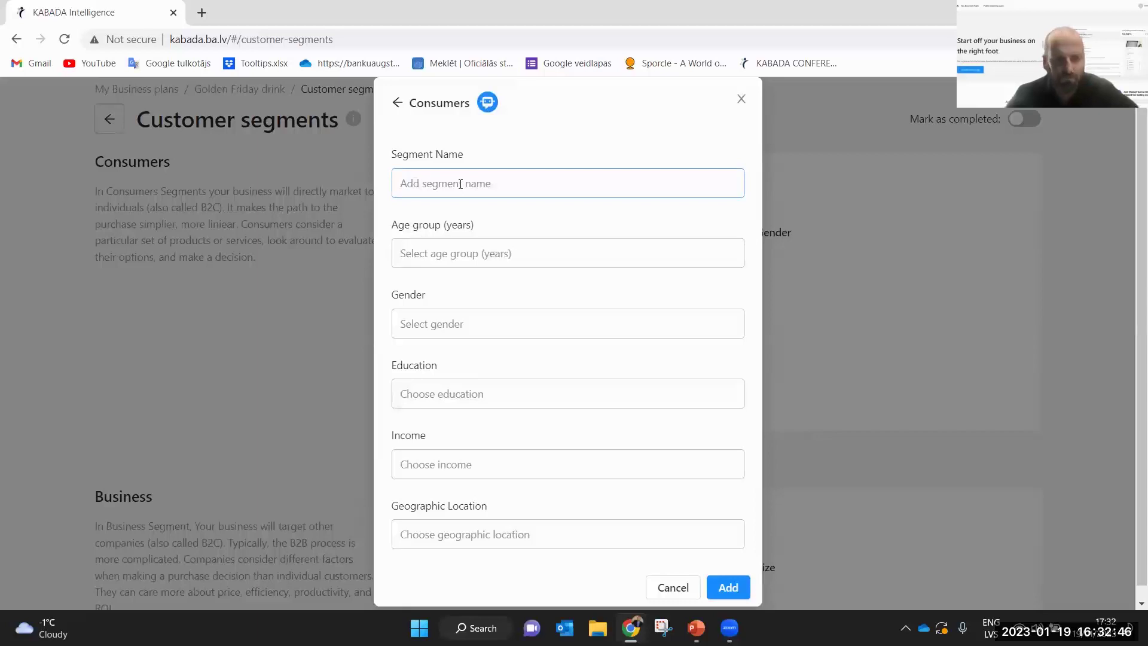
click(461, 183)
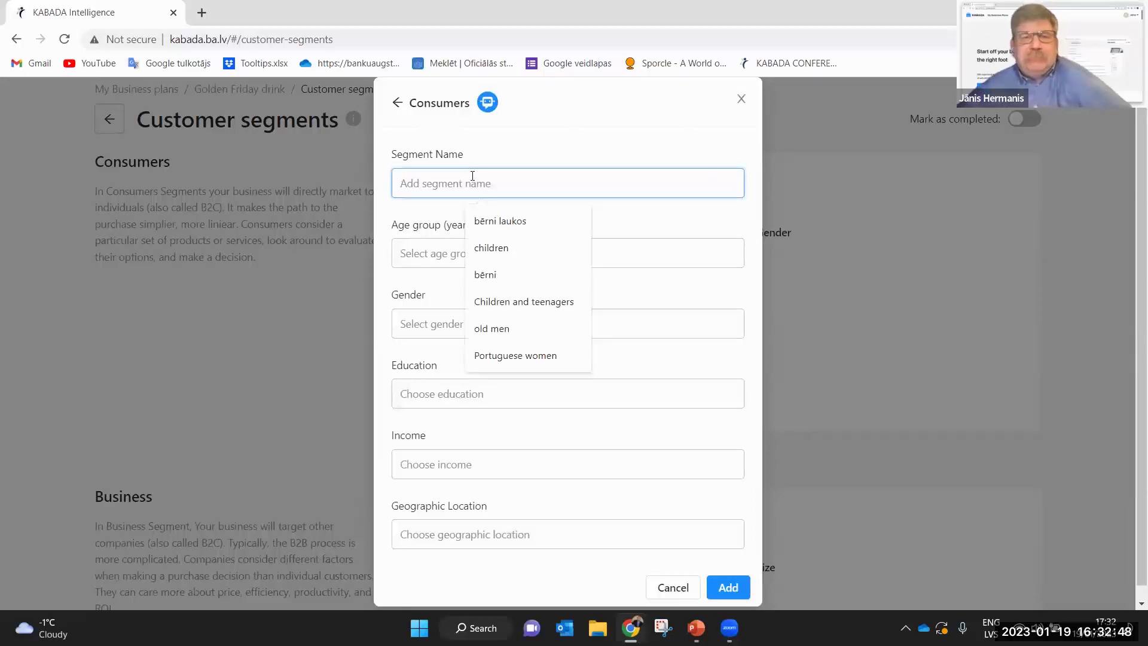
text(Cider drinkers)
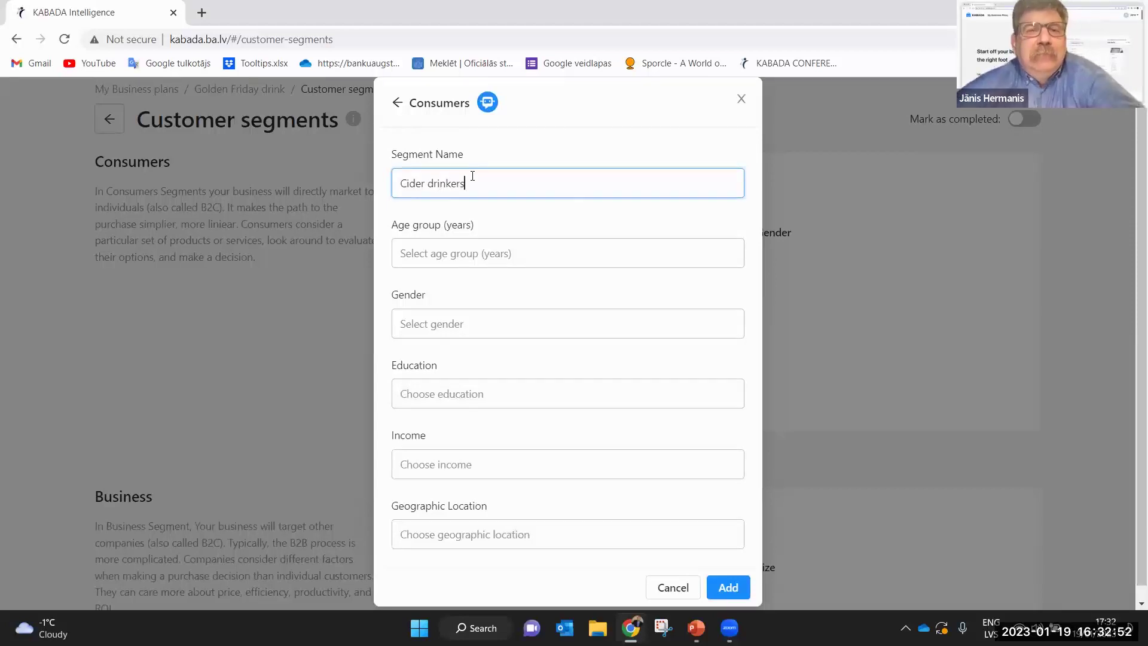
Set the consumer segment's age group to 35 - 64 and its gender to both male and female
click(444, 253)
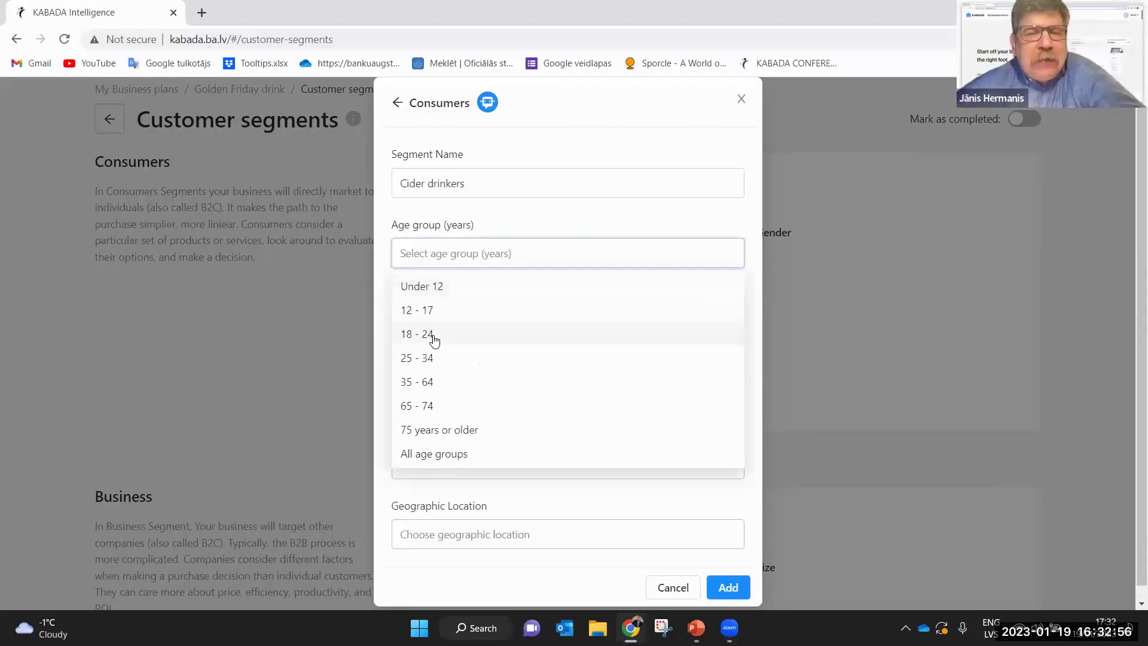
click(427, 383)
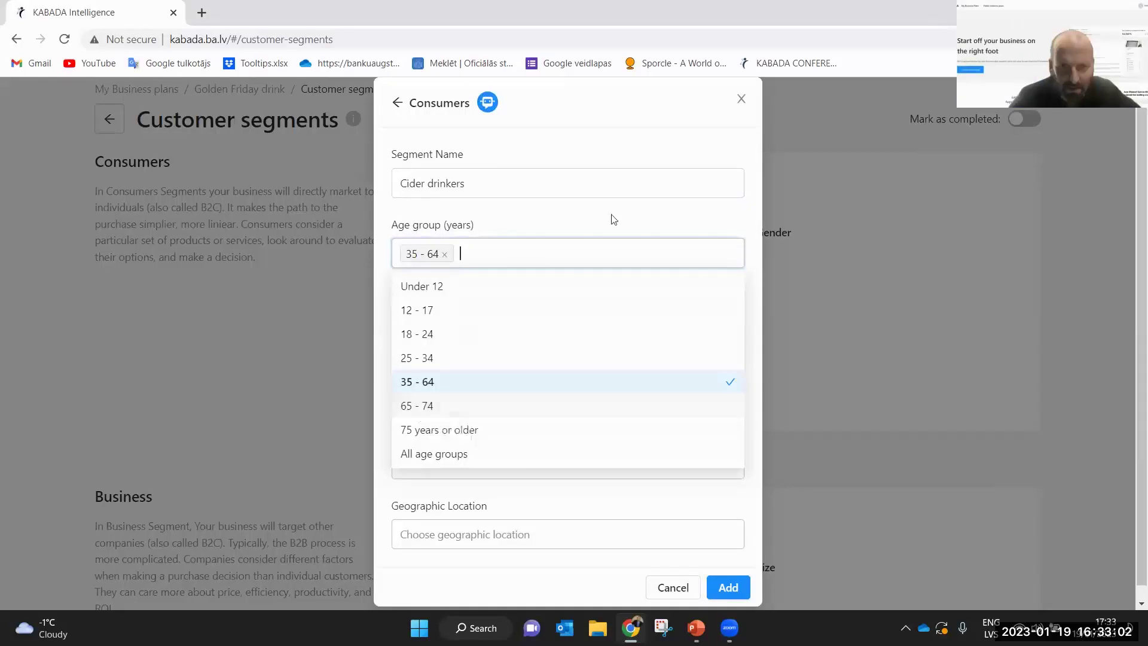
click(573, 254)
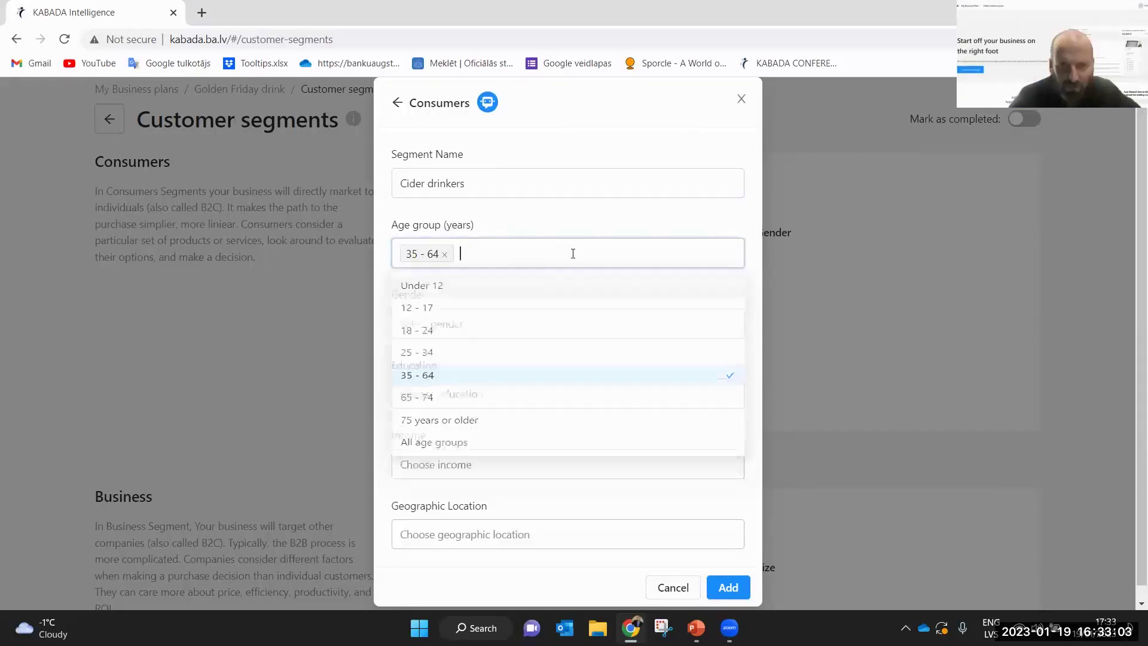
click(514, 321)
click(429, 362)
click(419, 385)
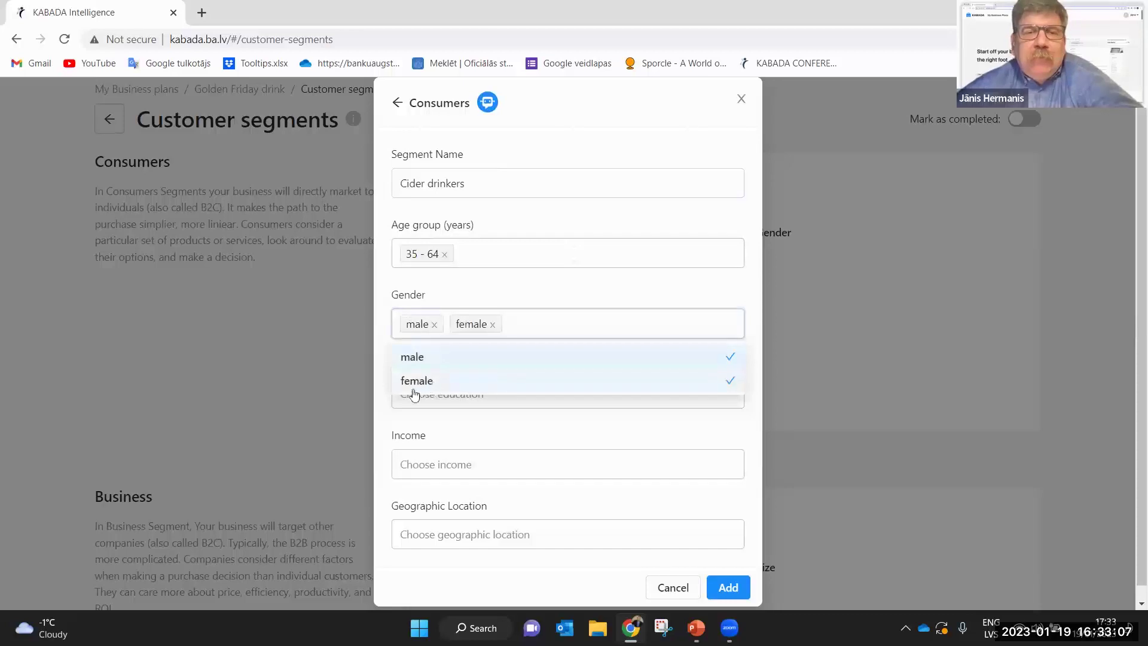
click(546, 428)
Set the Cider drinkers segment's education to Higher education only
click(526, 383)
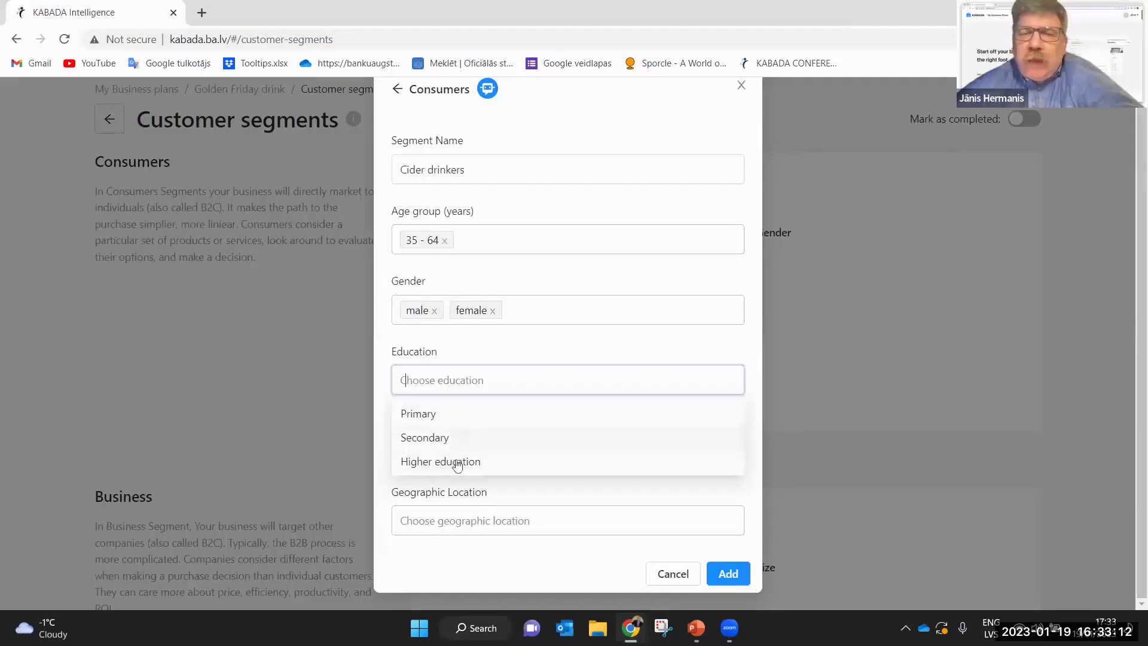
click(441, 462)
click(513, 437)
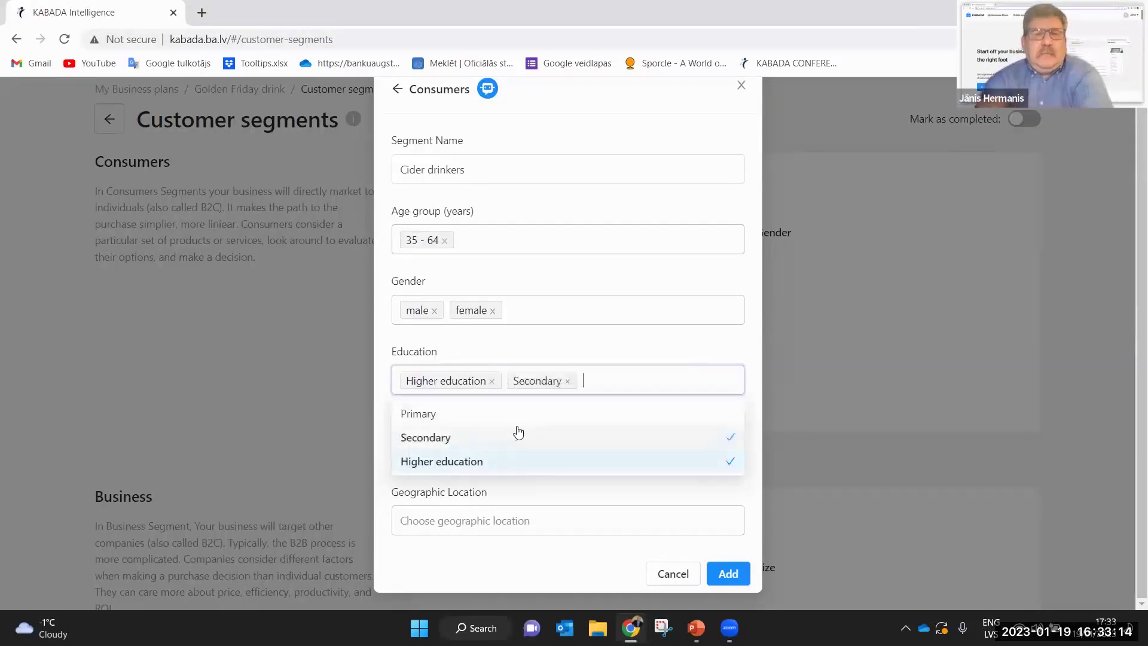
click(492, 443)
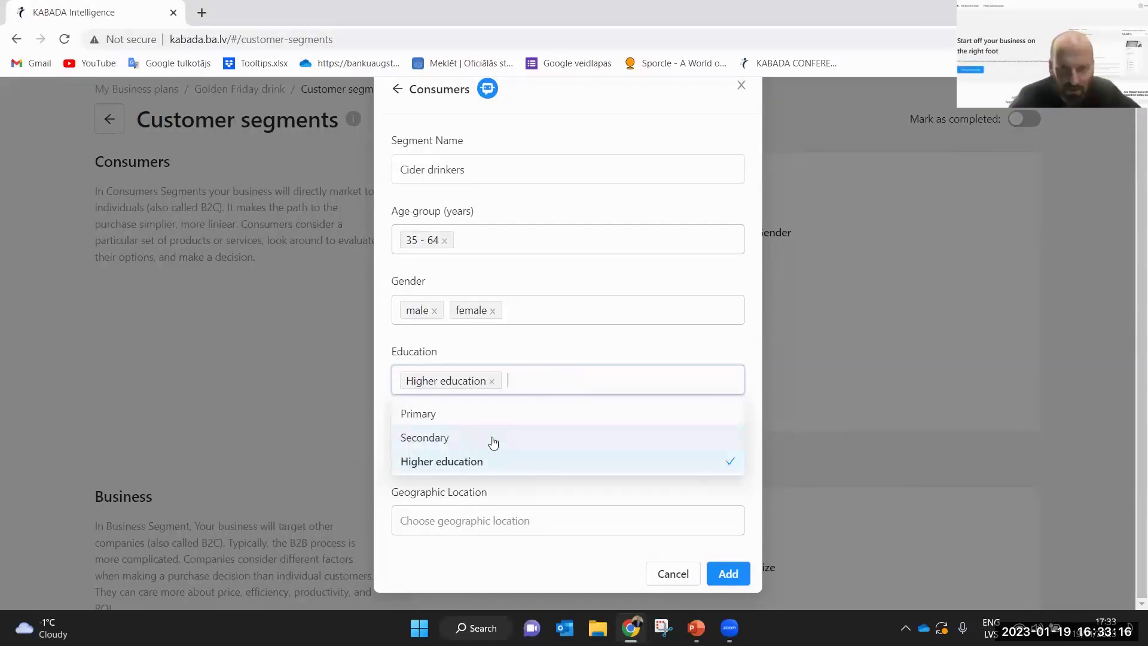
click(715, 354)
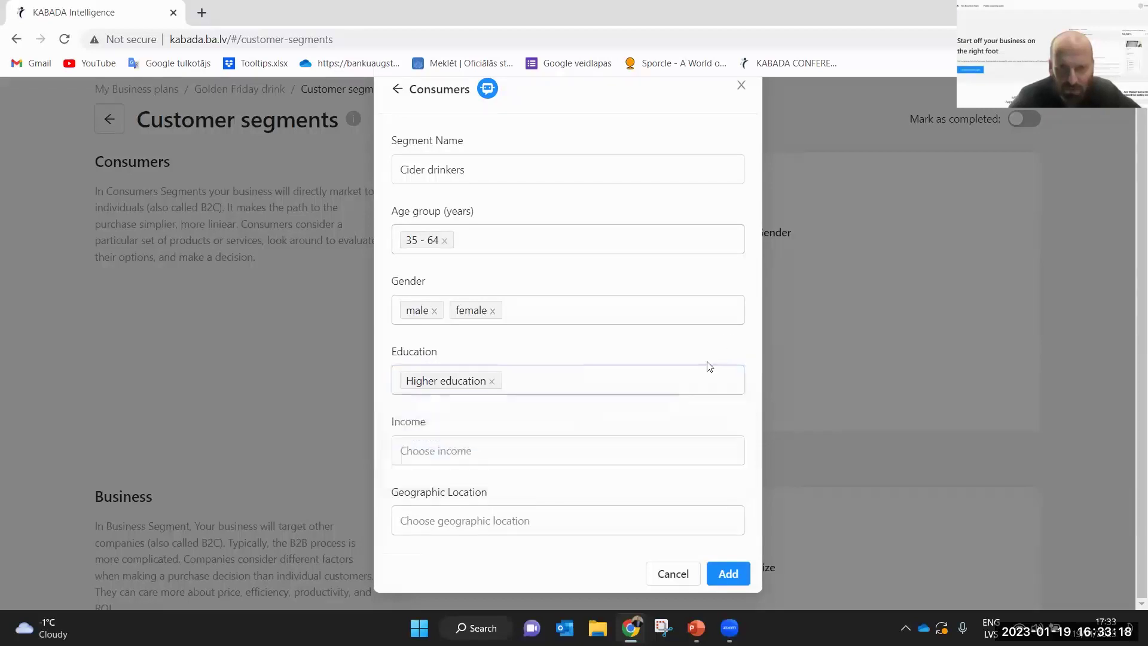
Set the consumer segment's income to both Medium and High
click(541, 452)
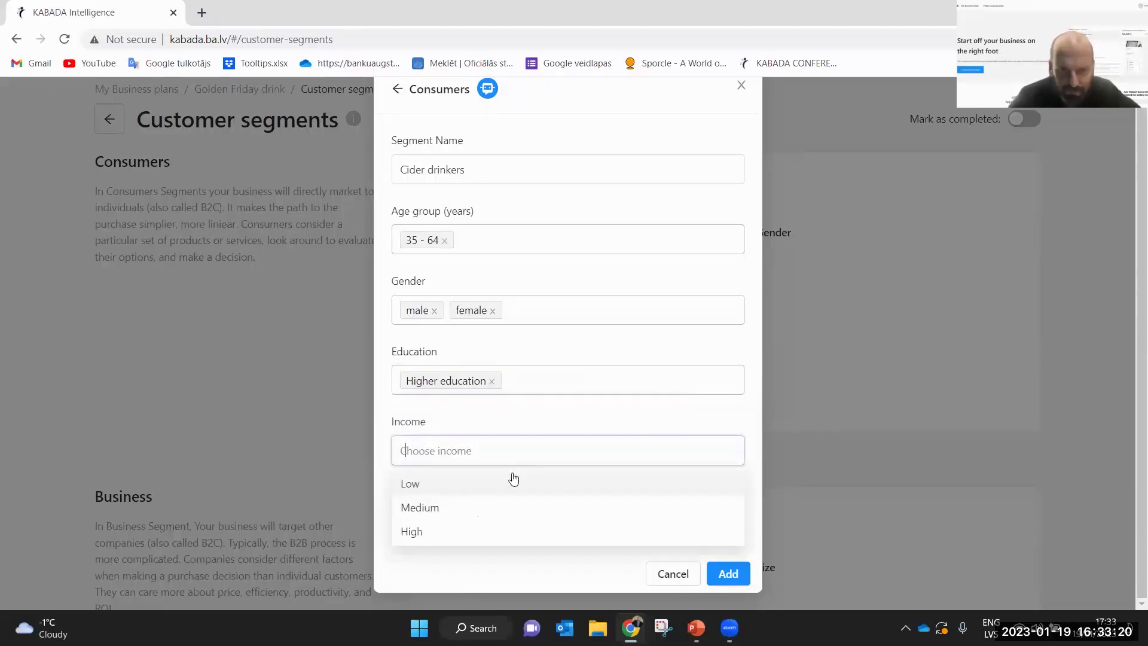
click(437, 509)
click(428, 534)
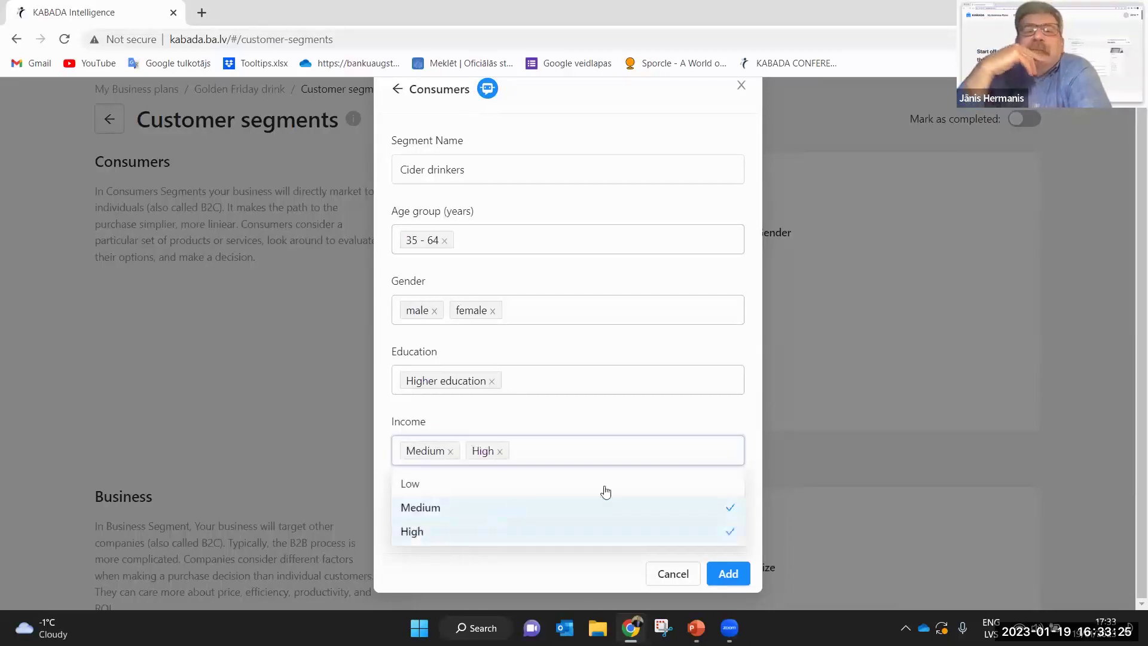
click(693, 428)
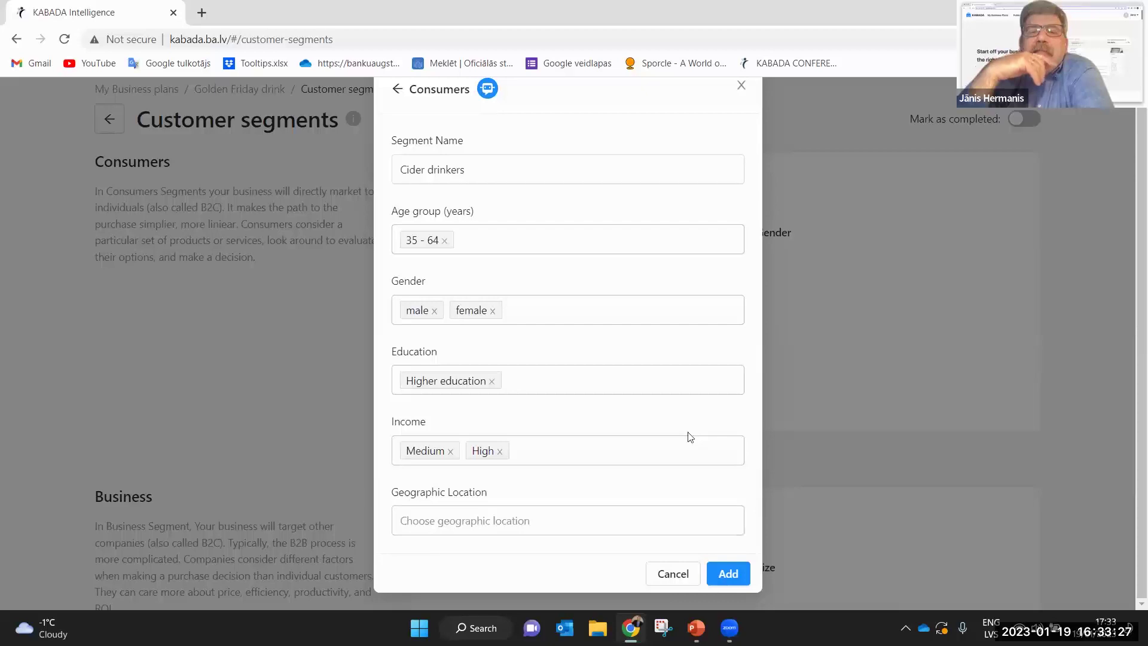
Set the segment's geographic location to Domestic Urban and add the segment to the Consumers list
click(560, 525)
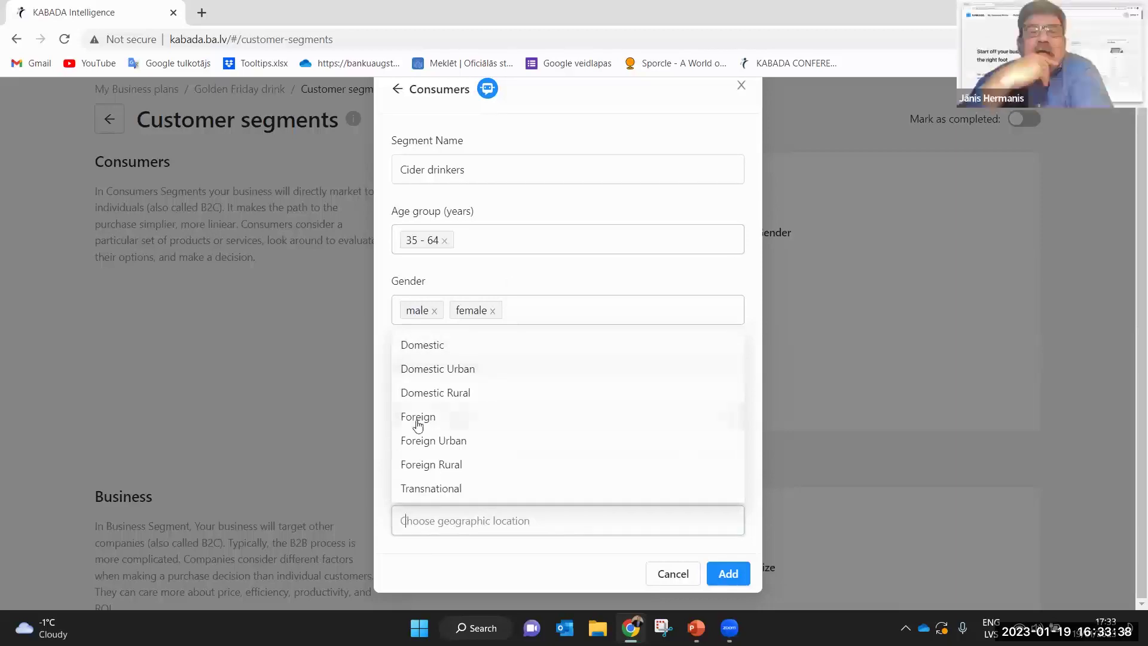
click(459, 376)
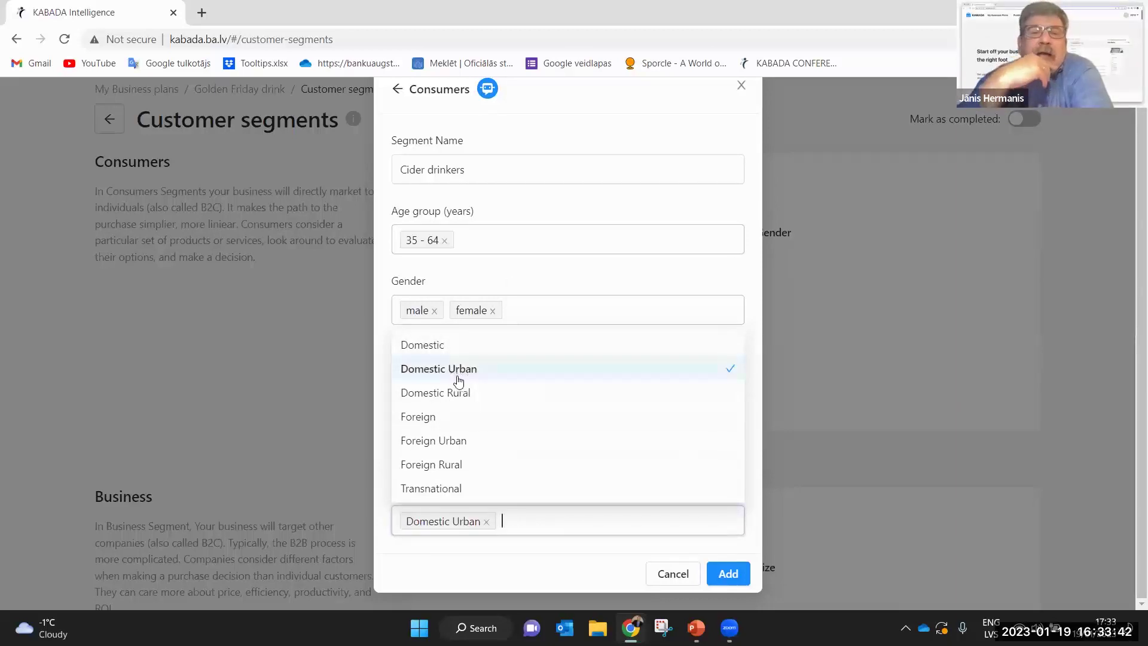
click(758, 329)
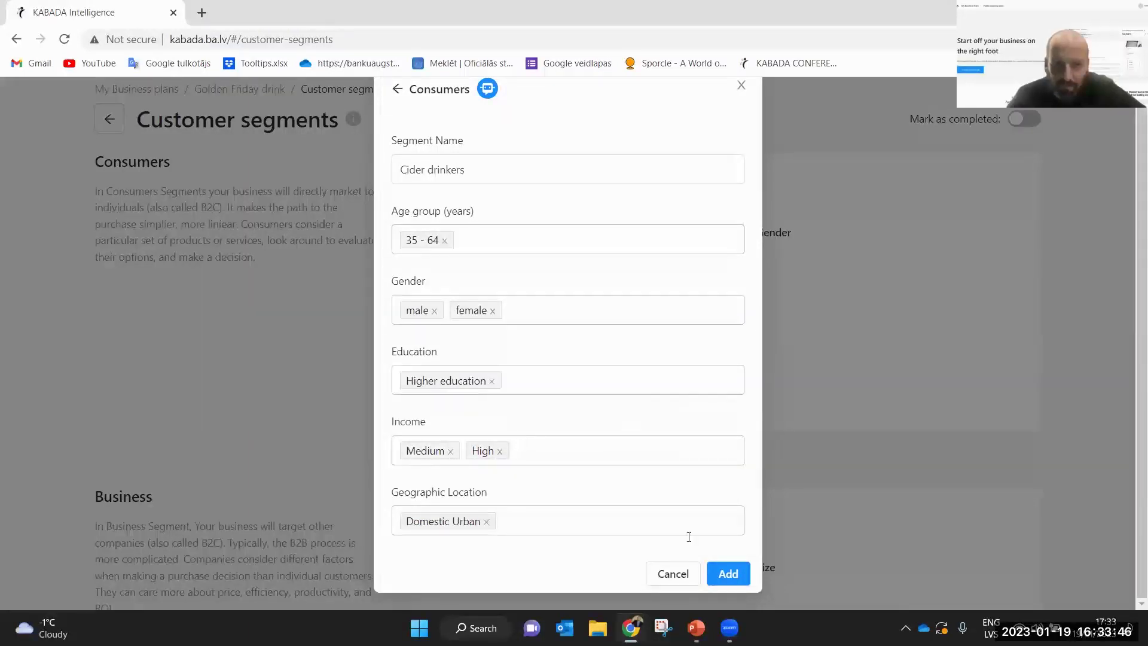
click(729, 575)
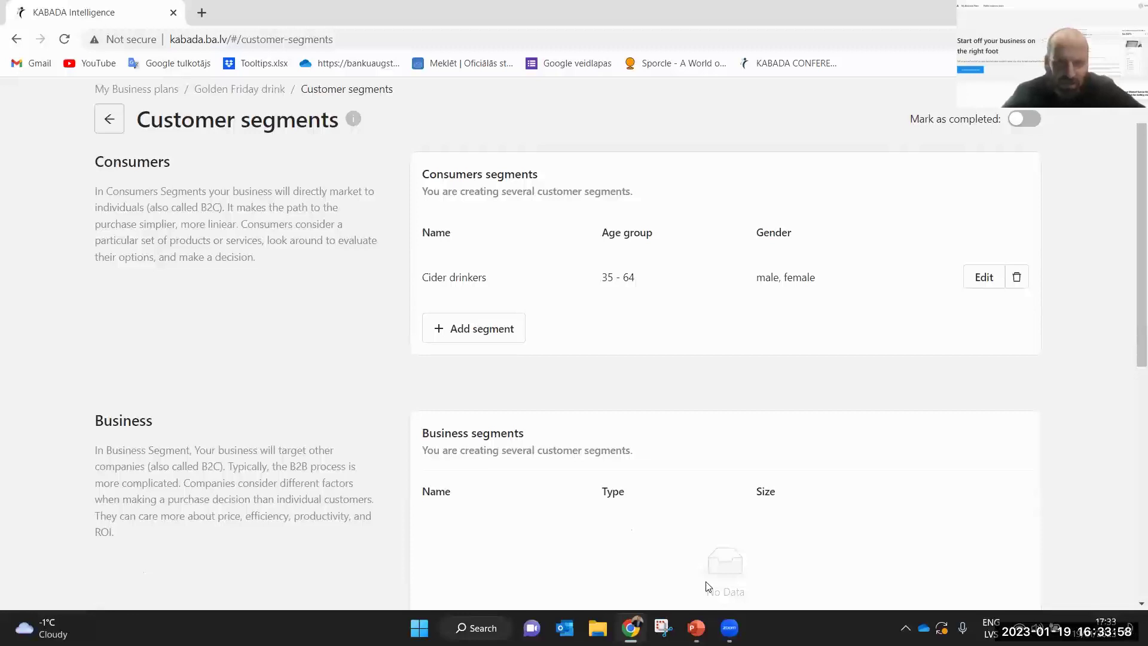
Review the consumer, business, and public bodies & NGO segment lists on the Customer segments page
scroll(607, 498, down, 1)
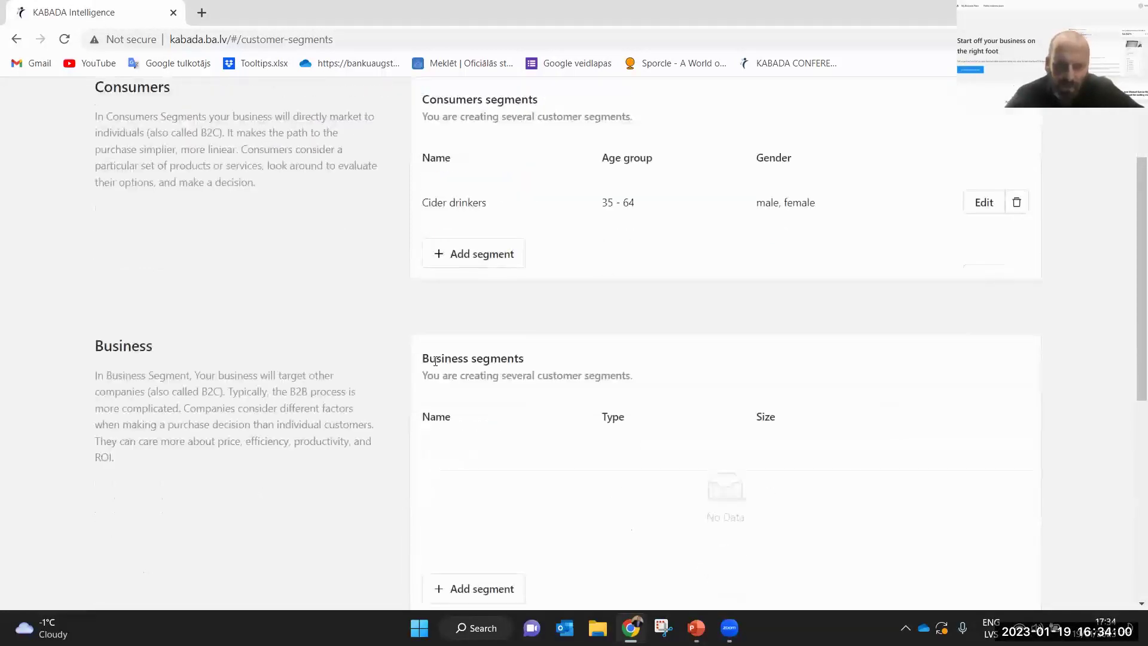
scroll(572, 392, down, 1)
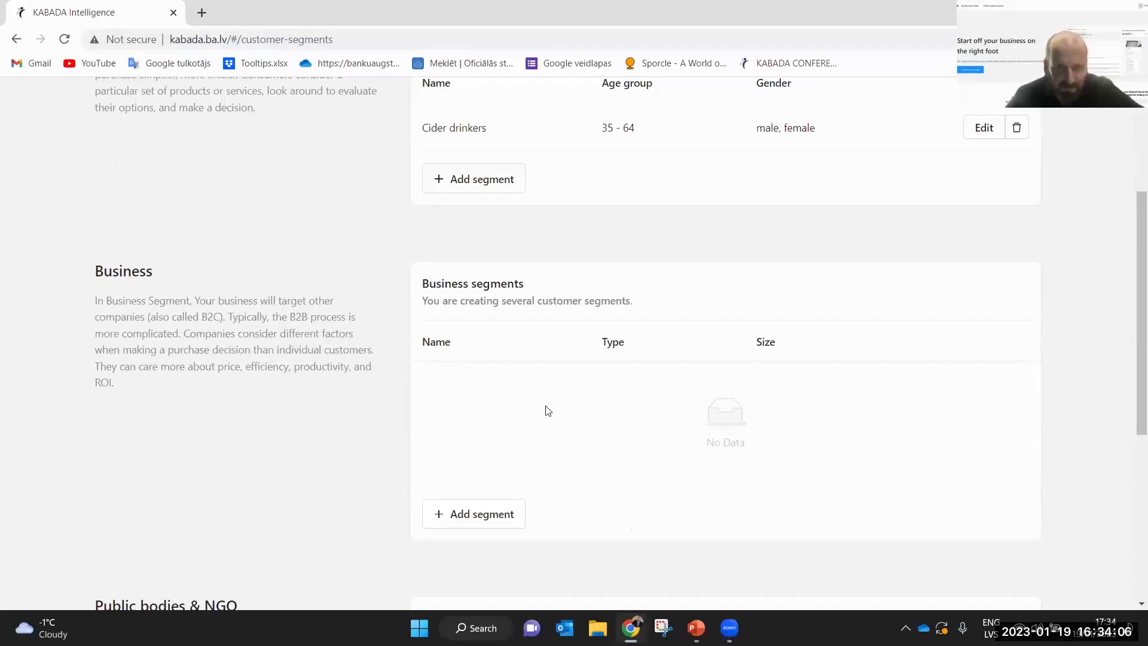
scroll(546, 409, down, 5)
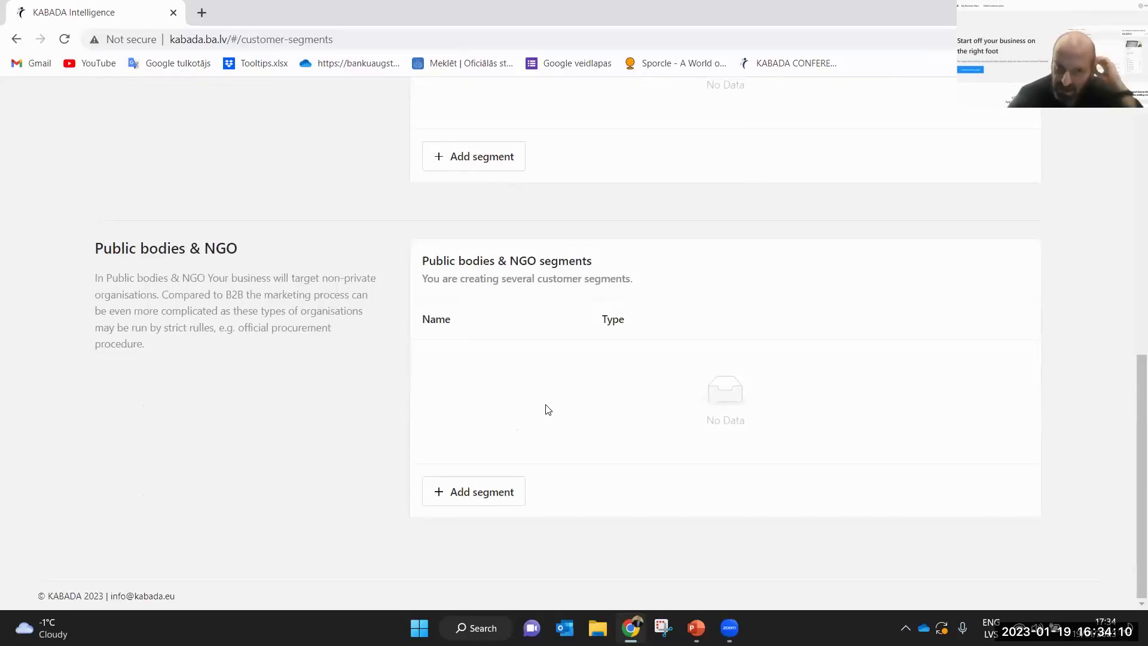
click(480, 500)
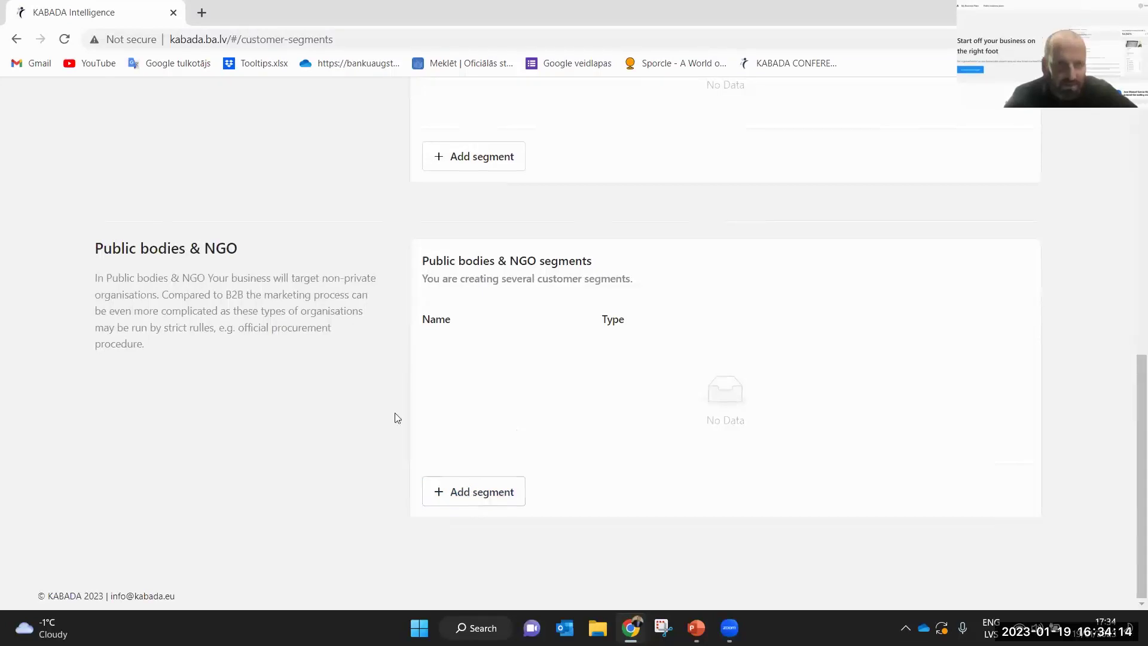
scroll(615, 411, up, 5)
scroll(616, 411, up, 5)
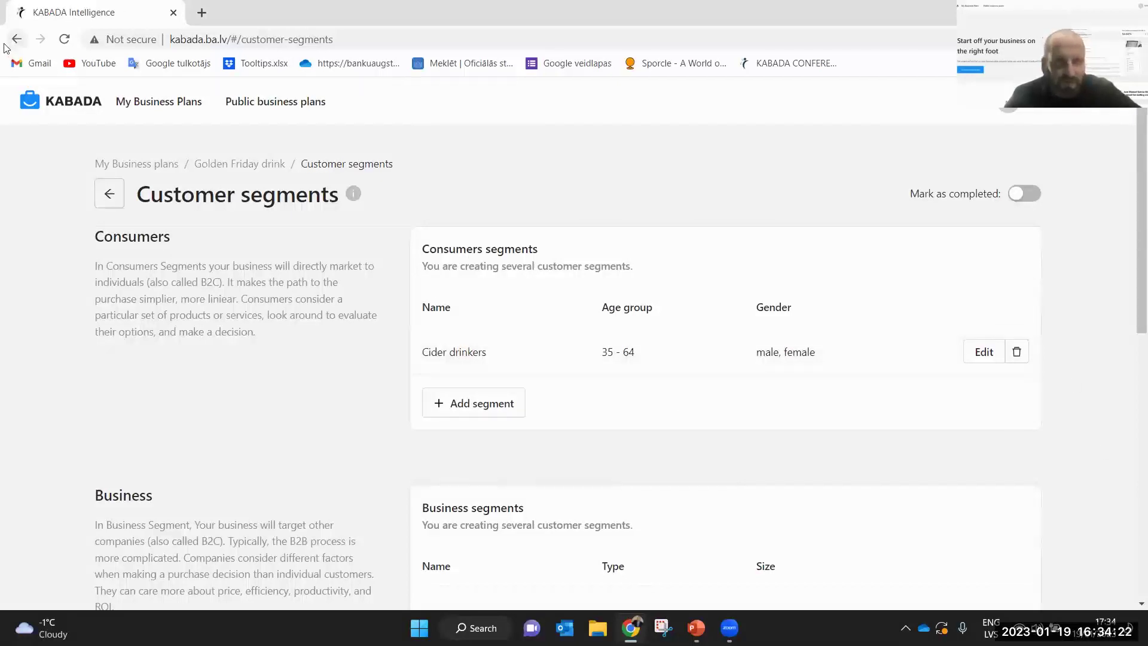
scroll(693, 292, down, 9)
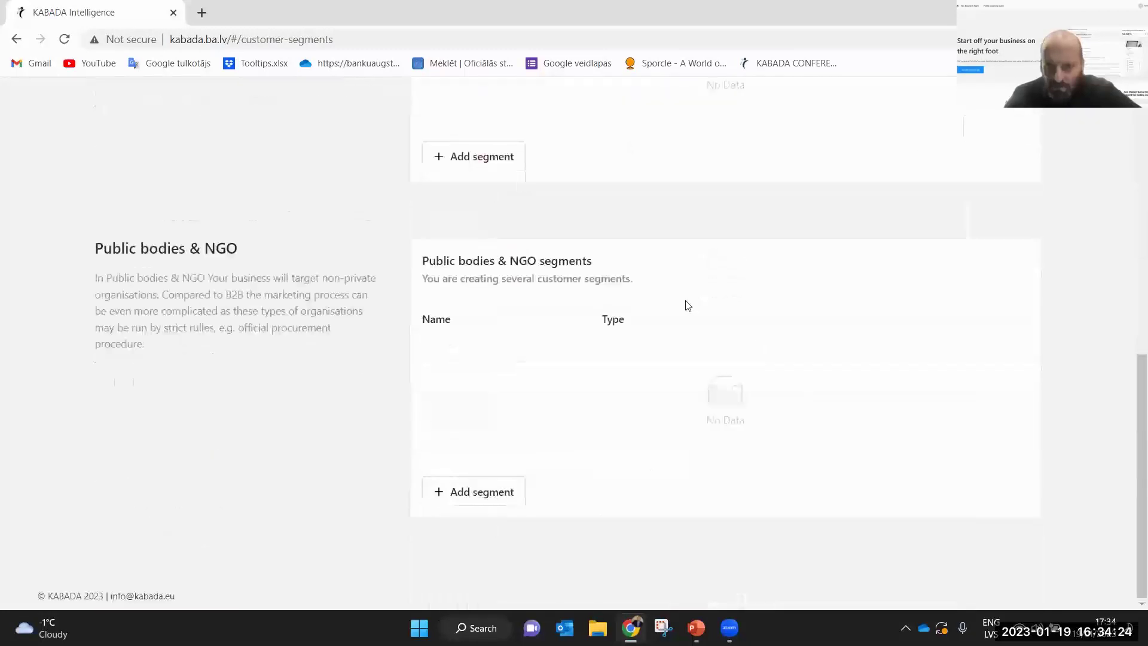
scroll(686, 302, up, 9)
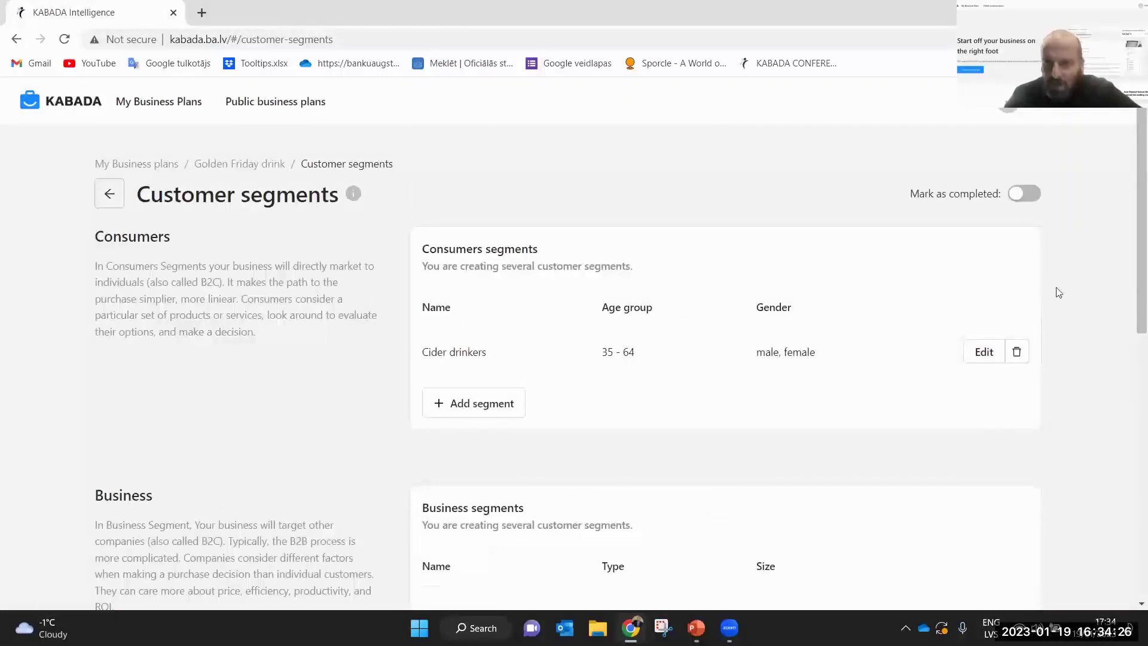
Mark Customer segments as completed, then return to the business plan overview and open Key resources
click(1026, 203)
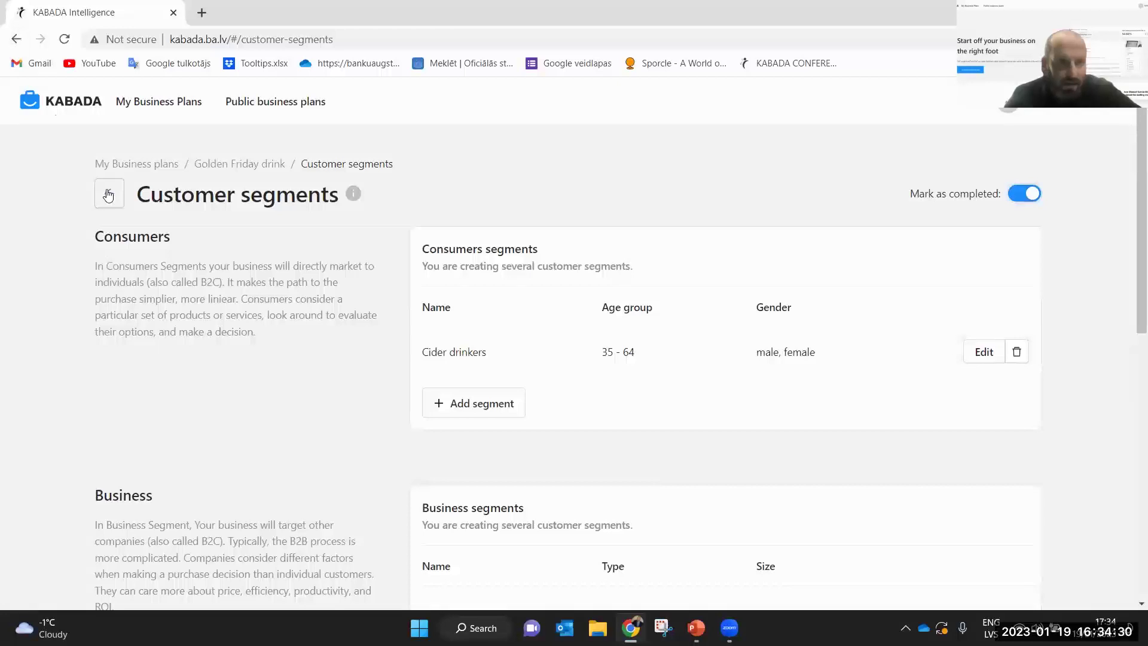
click(16, 42)
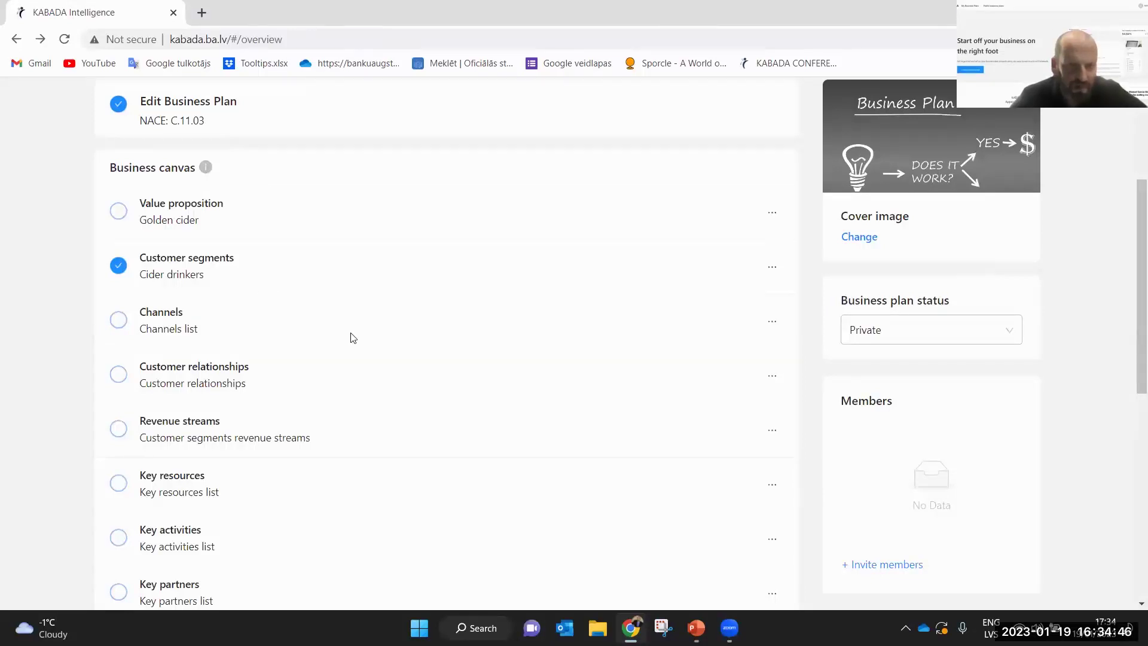
scroll(353, 337, down, 2)
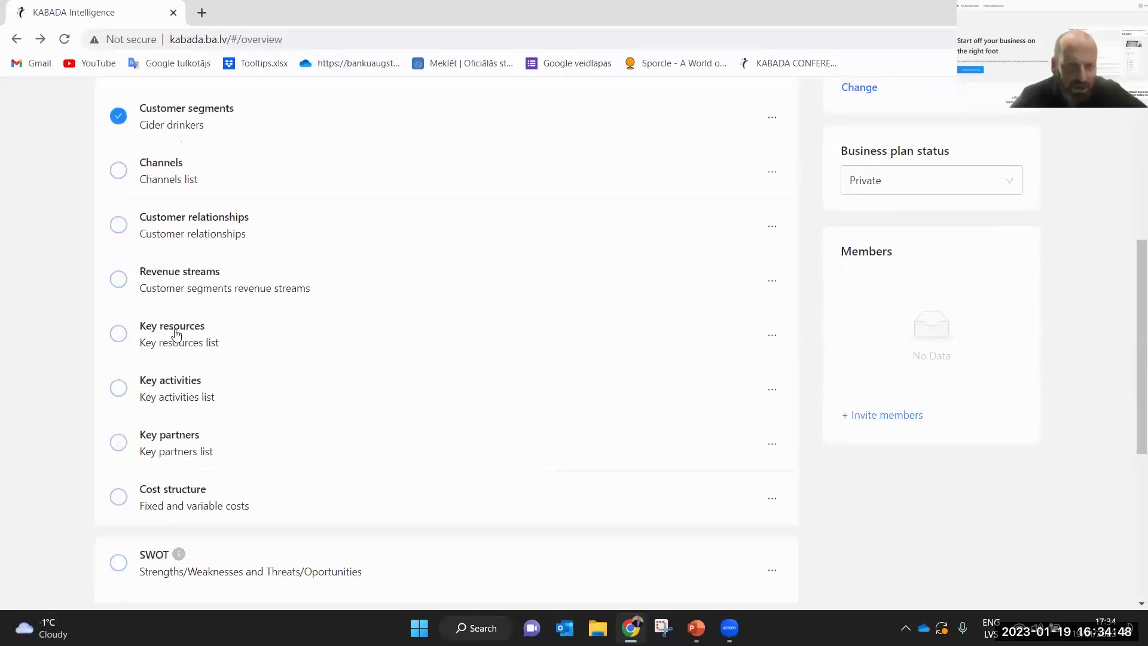
click(177, 335)
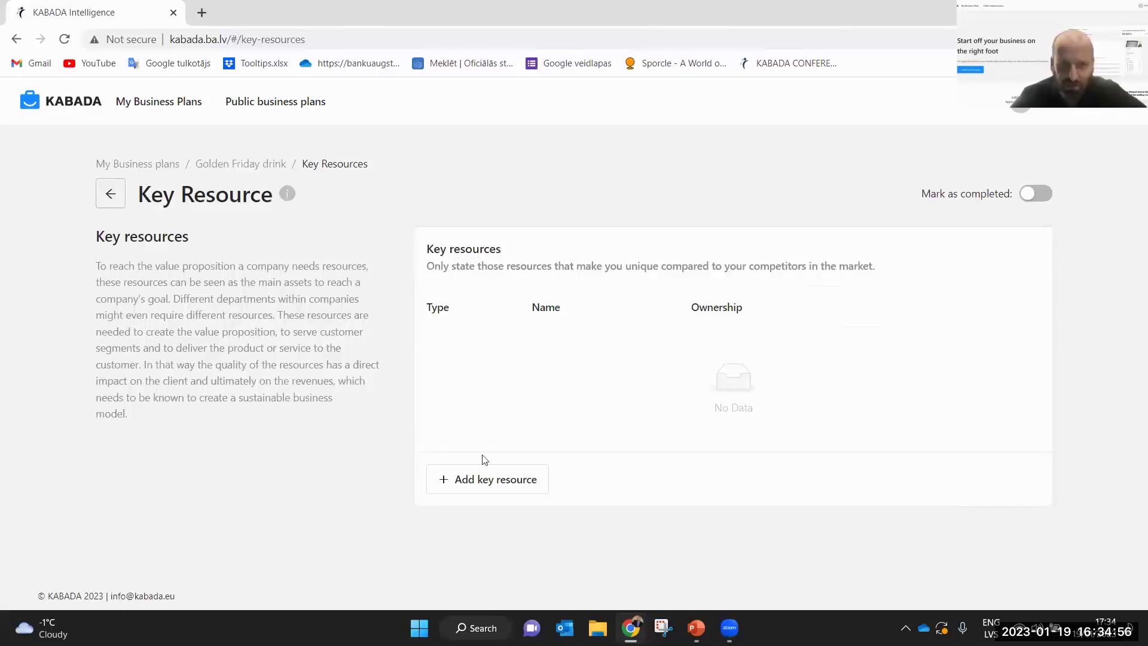
Start a new key resource under Physical resources and set its type to Equipment
click(486, 486)
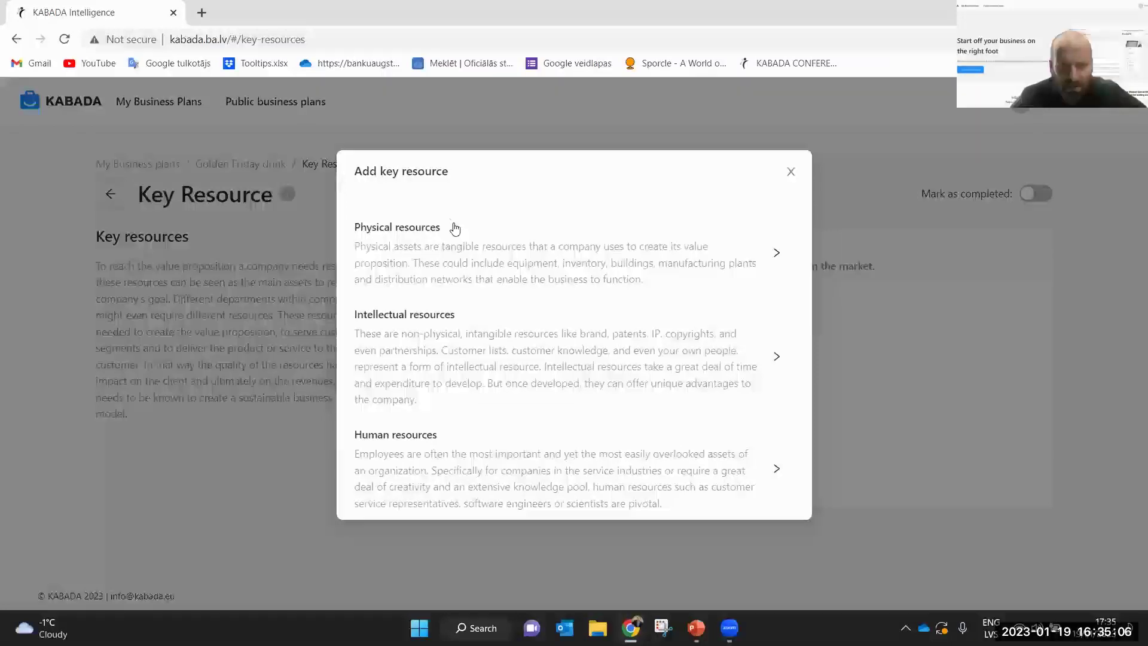
click(419, 257)
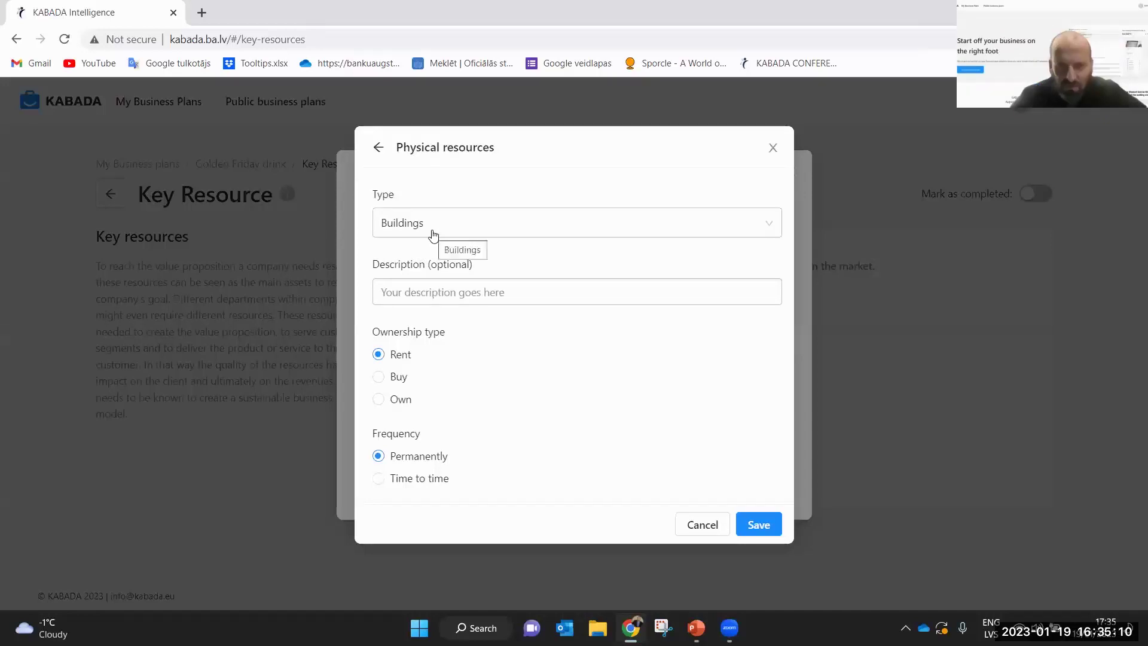
click(771, 224)
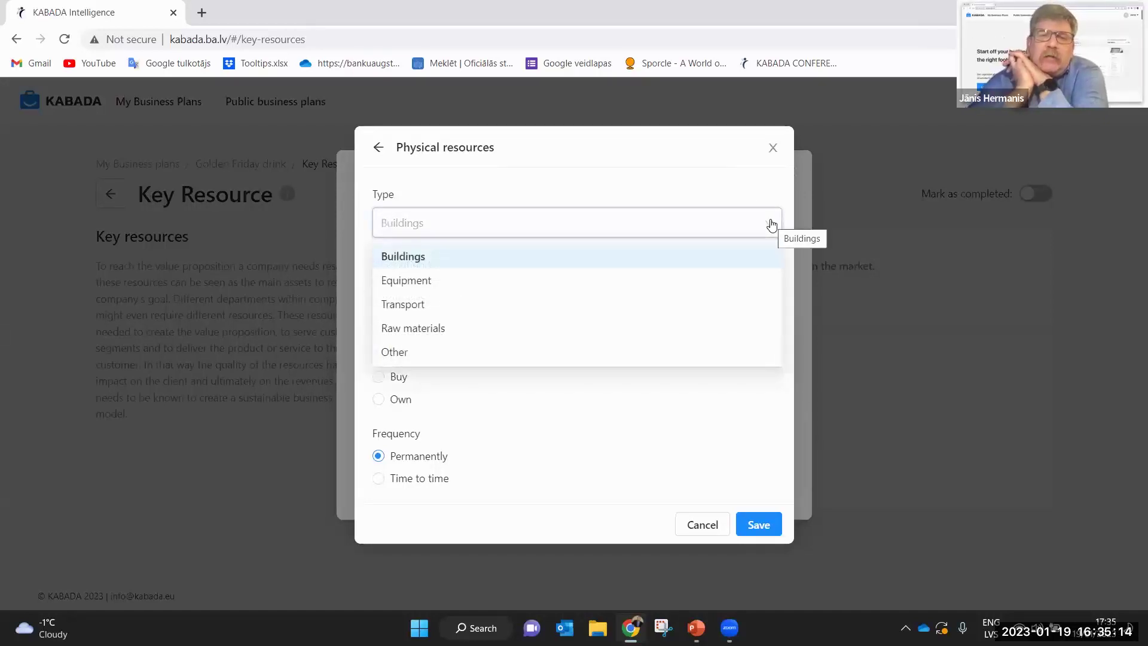
click(390, 282)
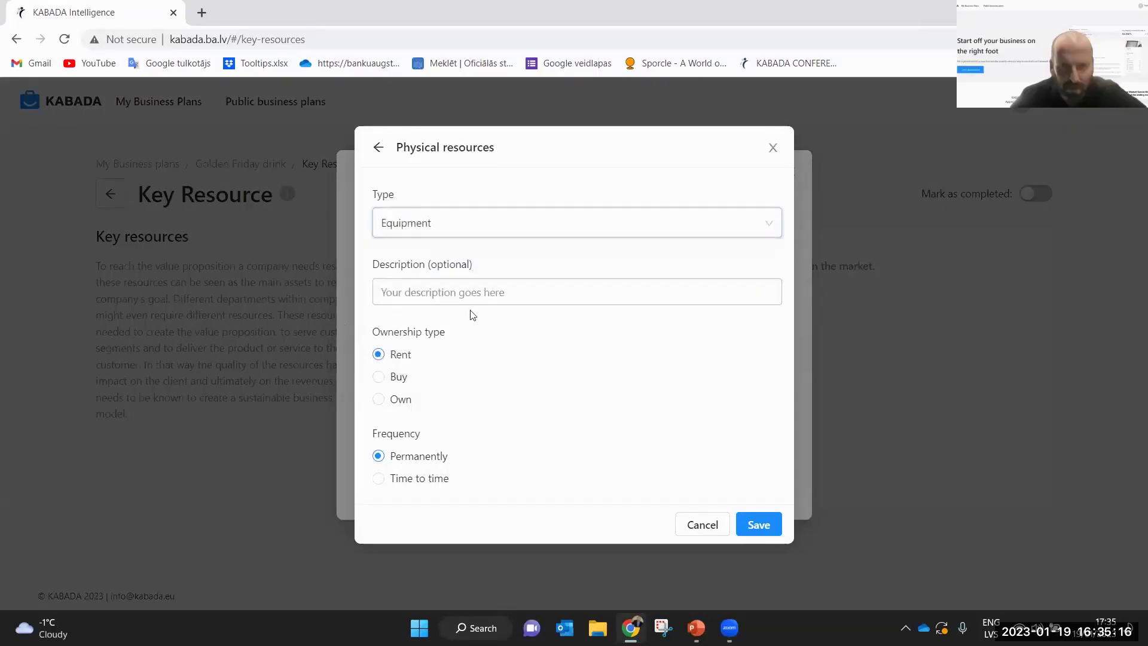
Describe the equipment as "brewing machine", set its ownership type to Buy and save the resource
click(701, 297)
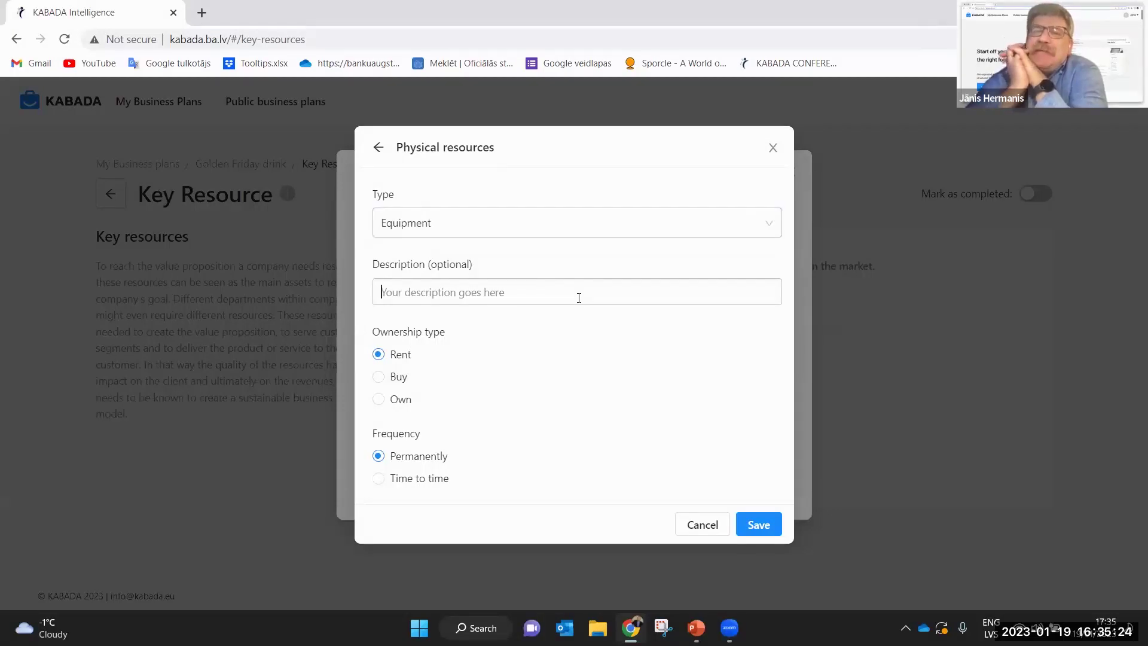
text(brewin)
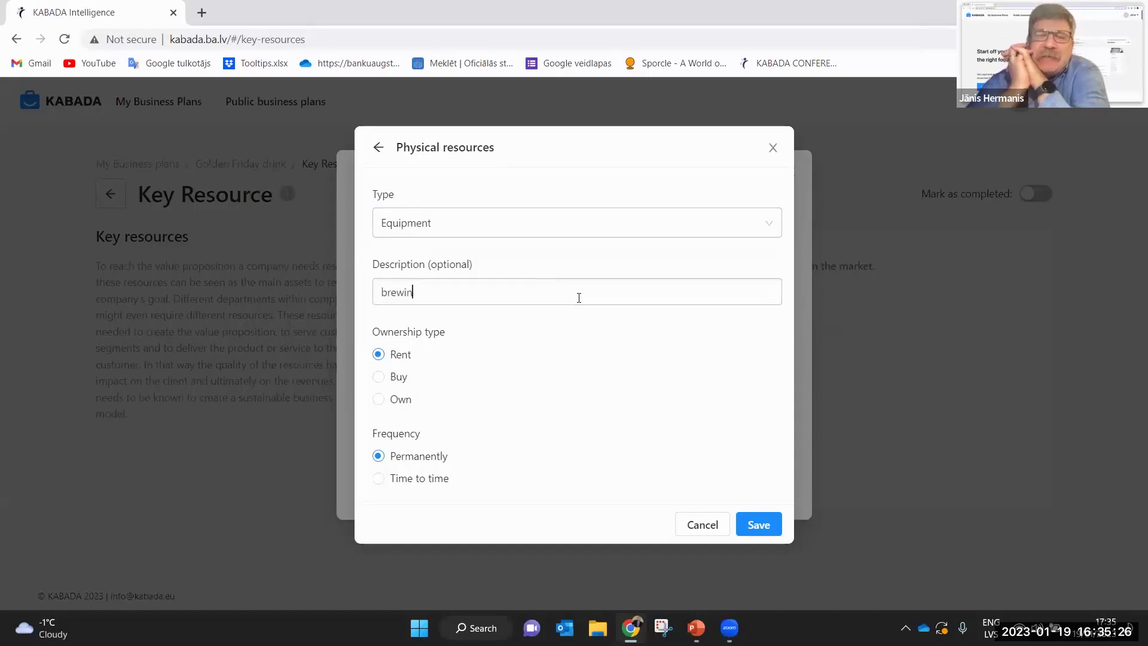
text(g ma)
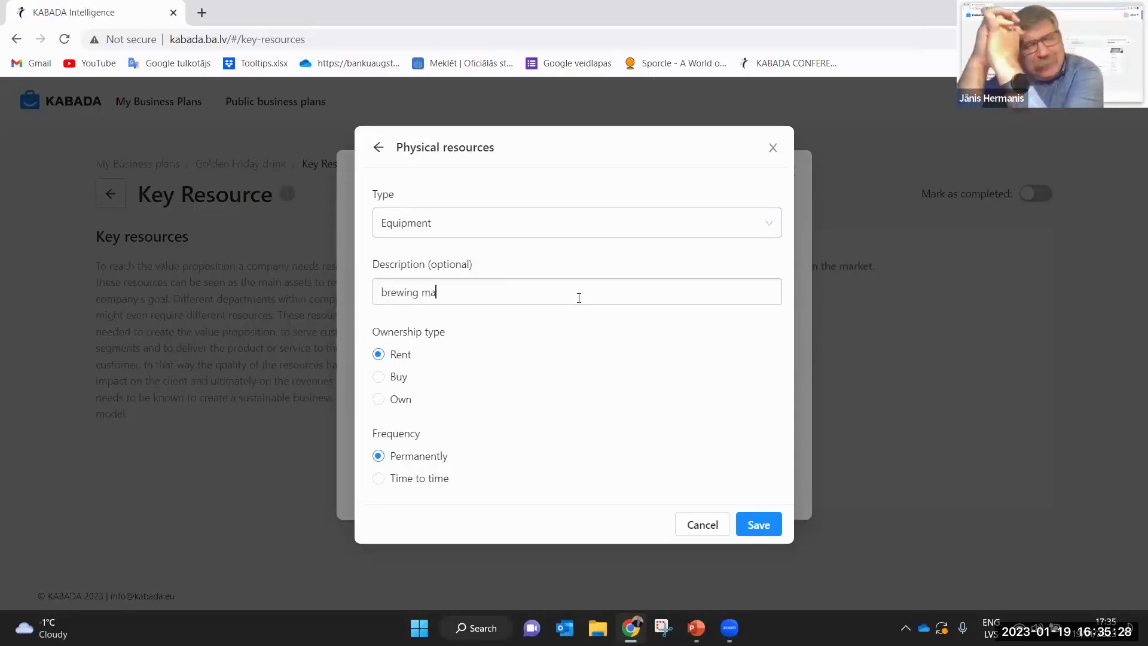
text(chine)
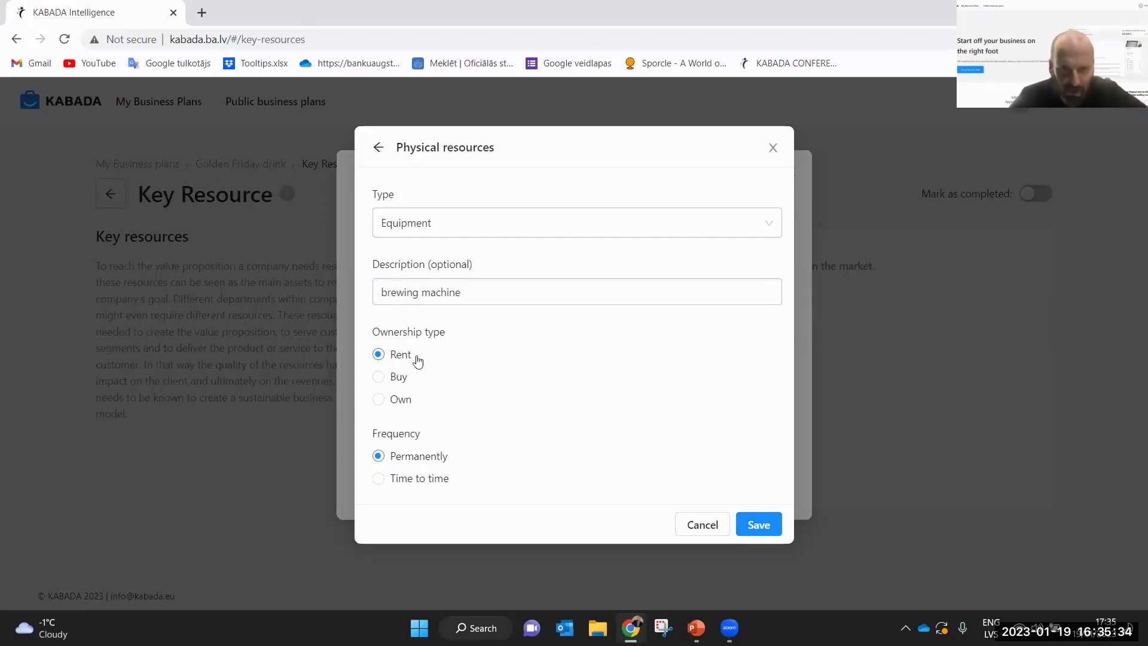
click(381, 385)
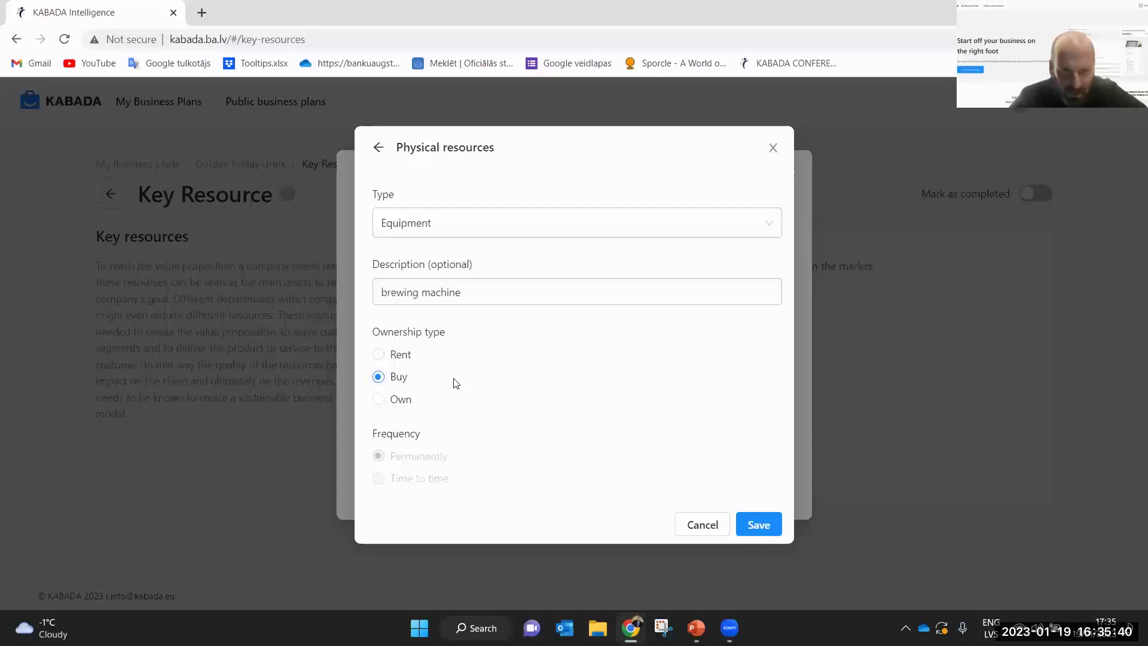
click(759, 524)
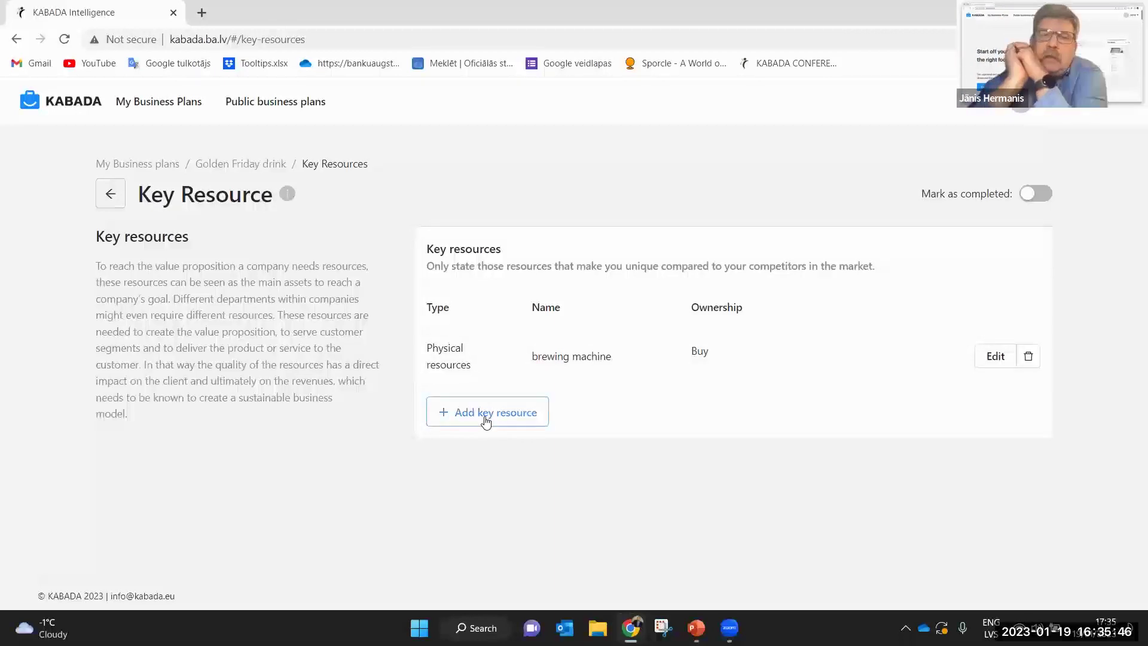
Start a new key resource under Human resources and set its type to Specialists & Know-how
click(488, 420)
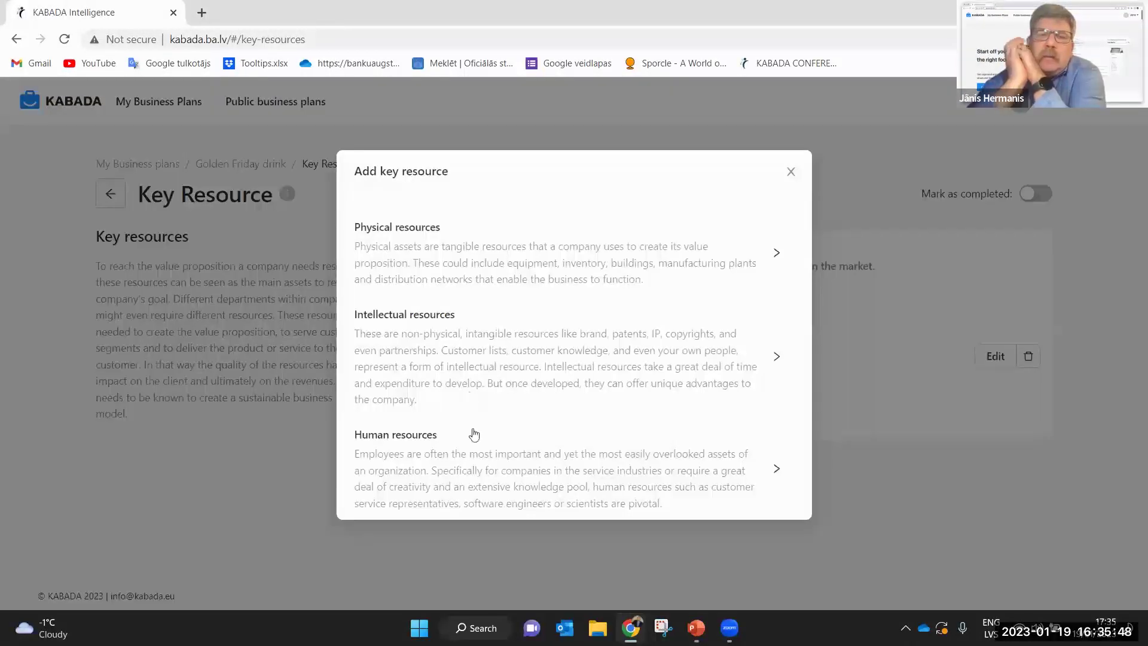
click(438, 462)
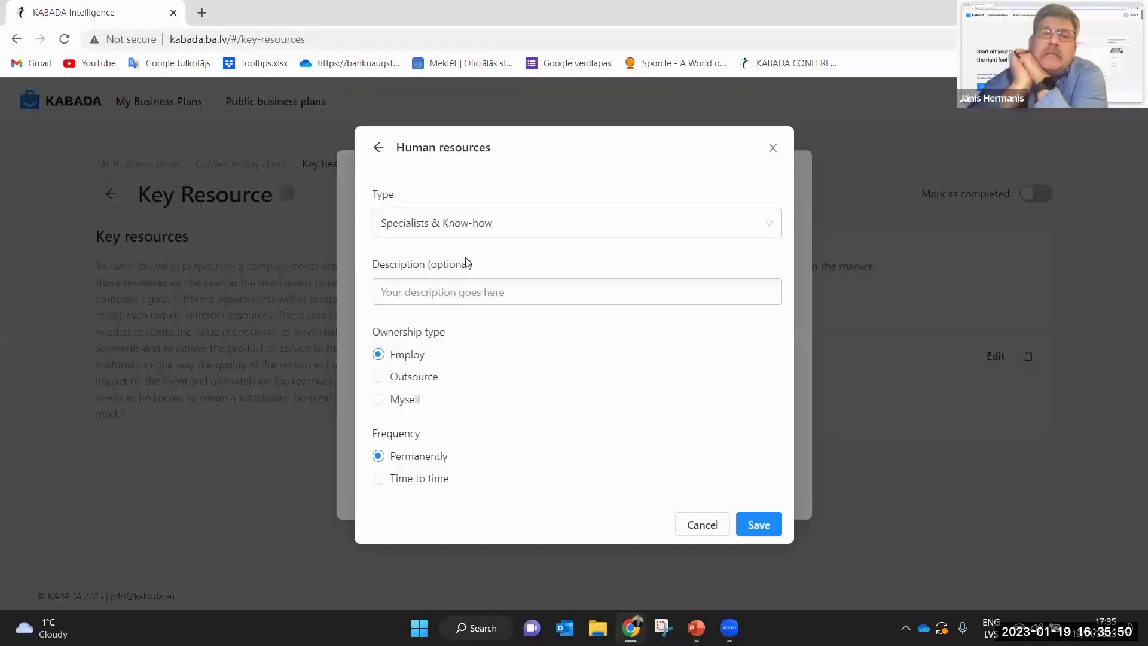
click(482, 223)
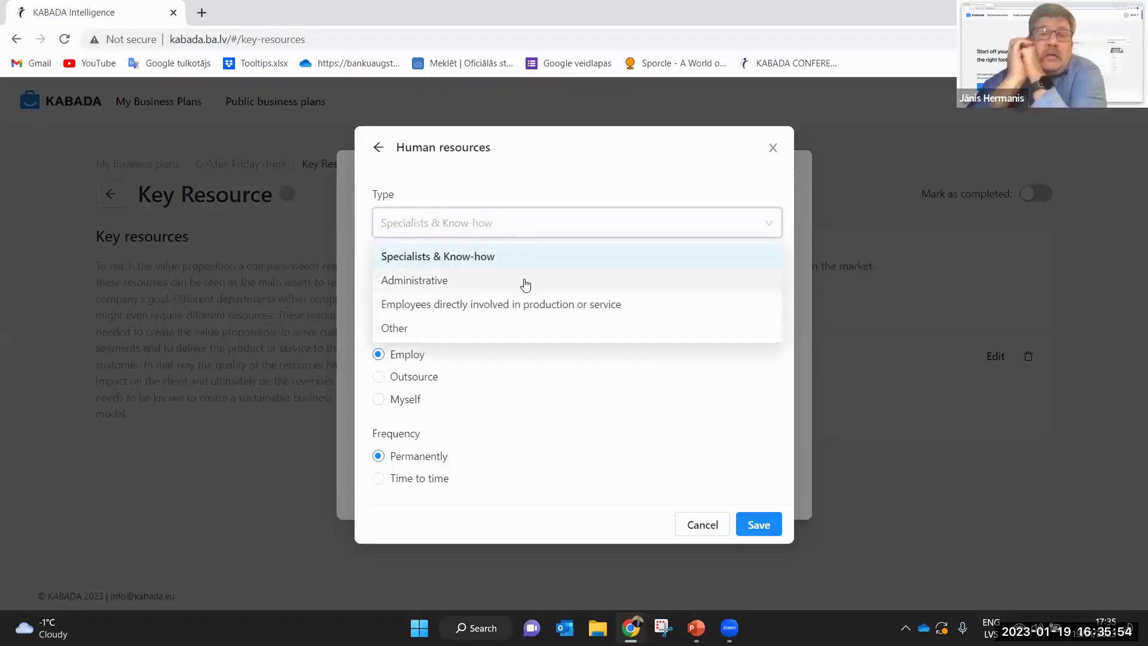
click(523, 259)
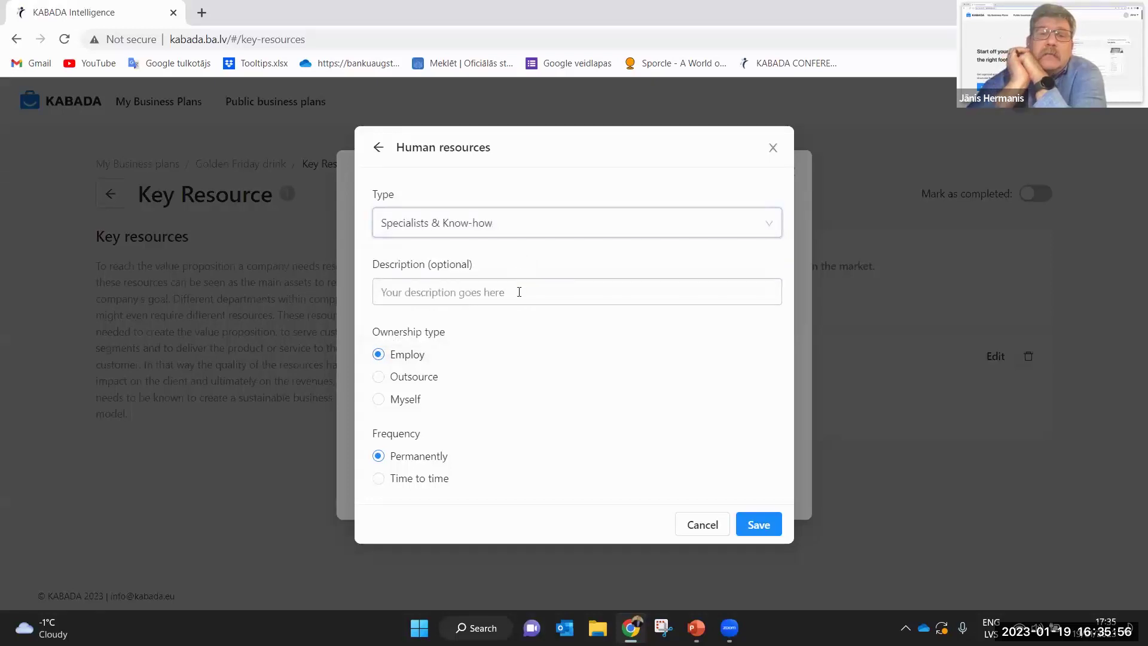
Describe the human resource as "Brewing master" and save it with the Employ and Permanently options
click(515, 293)
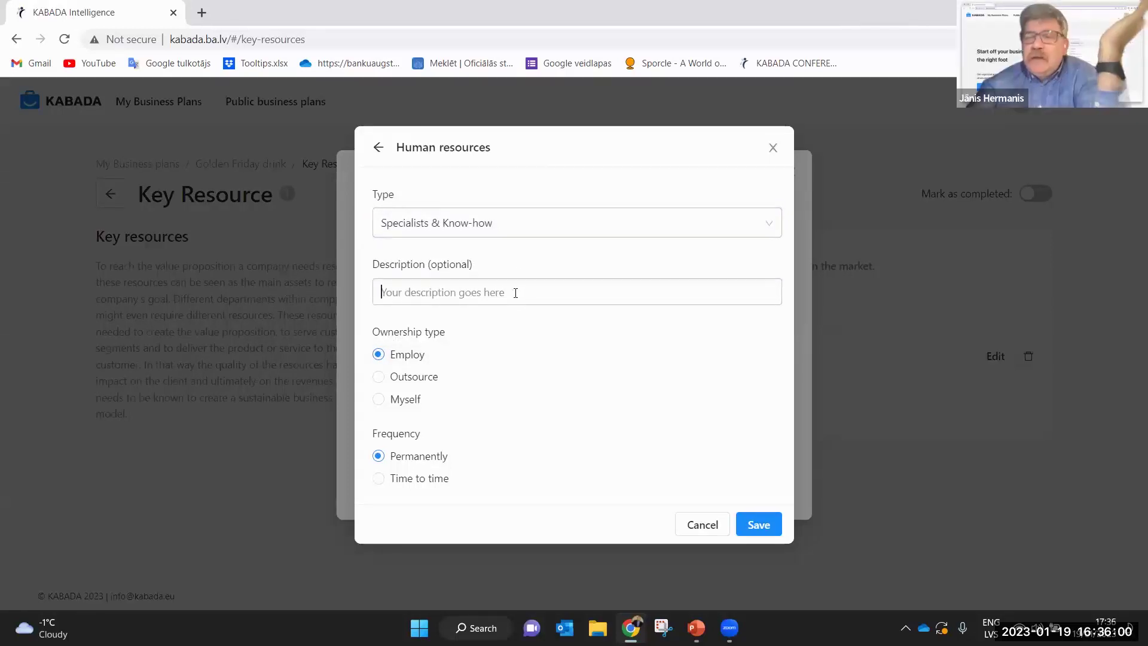
text(Bre)
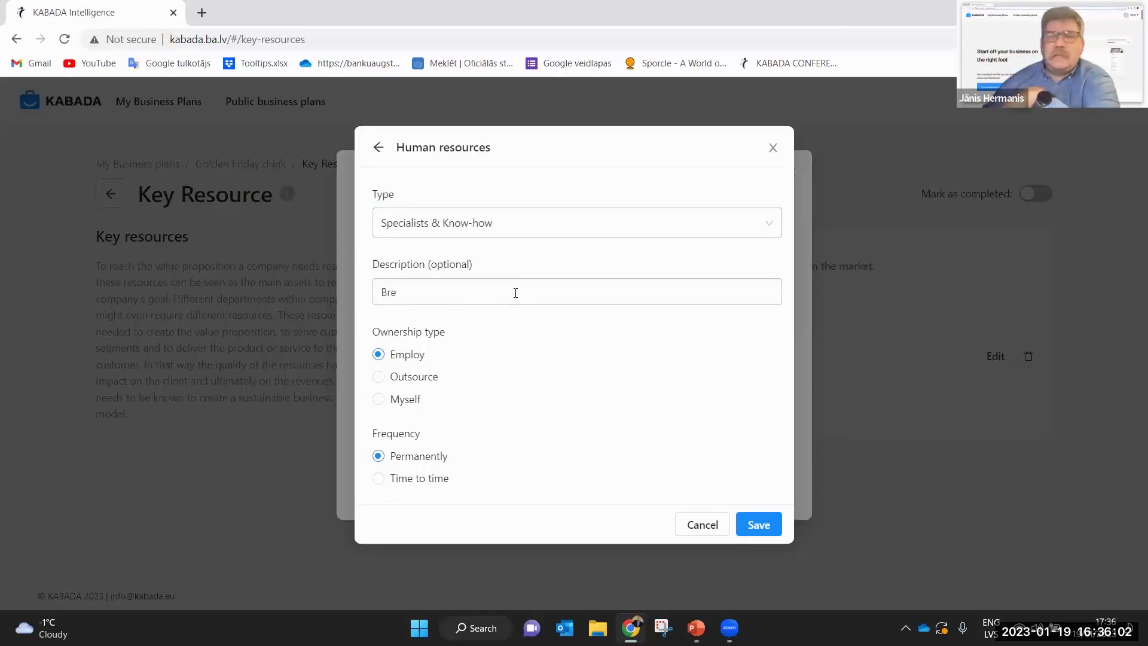
text(wing )
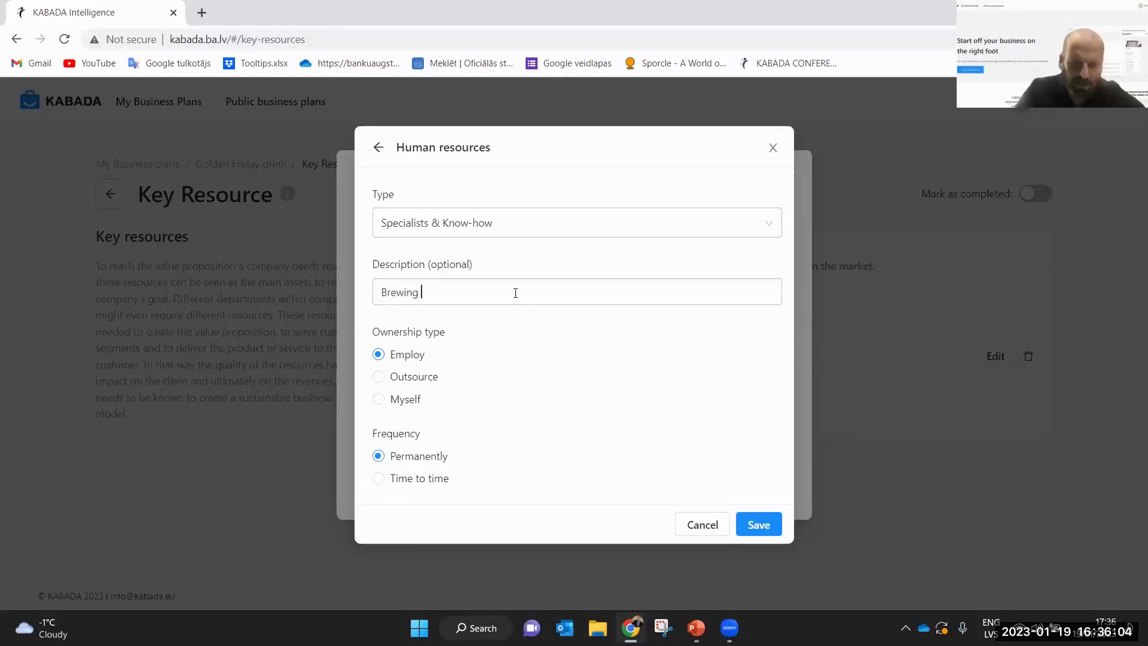
text(master)
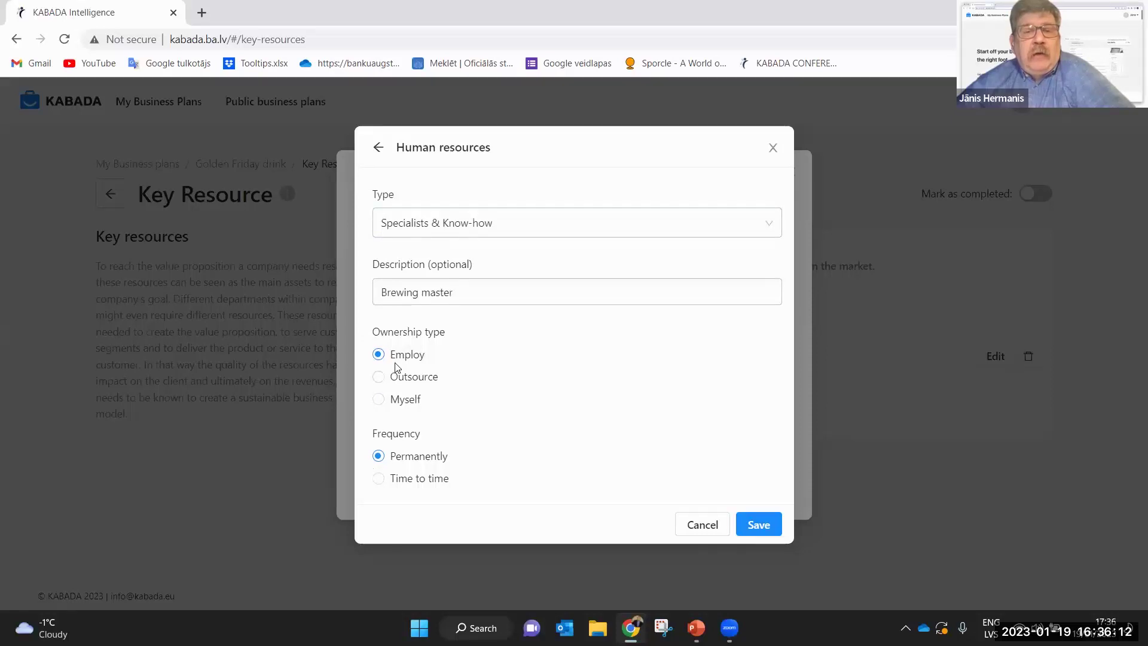
click(755, 524)
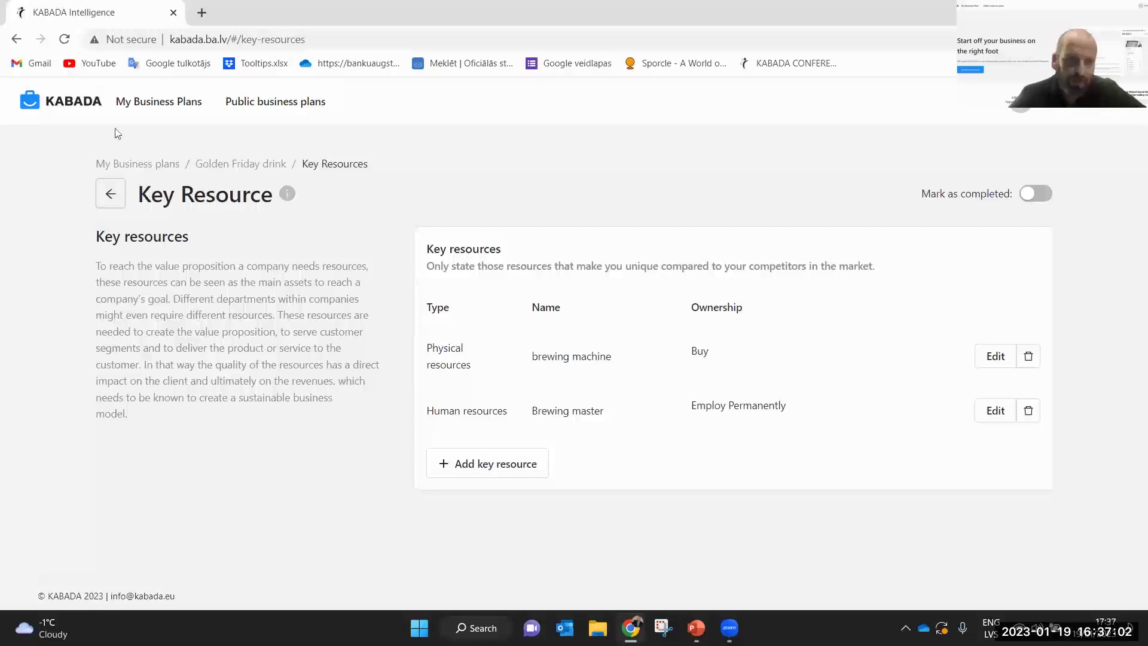
Return to the business plan overview and open the Cost structure section of the canvas
click(17, 39)
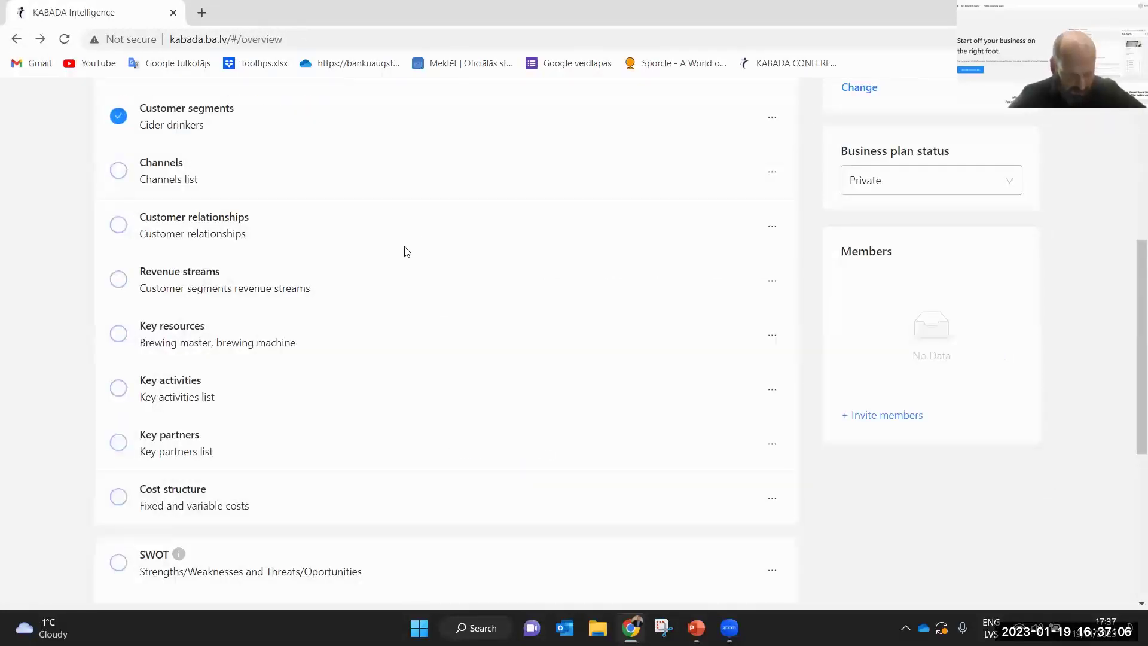
scroll(407, 251, down, 6)
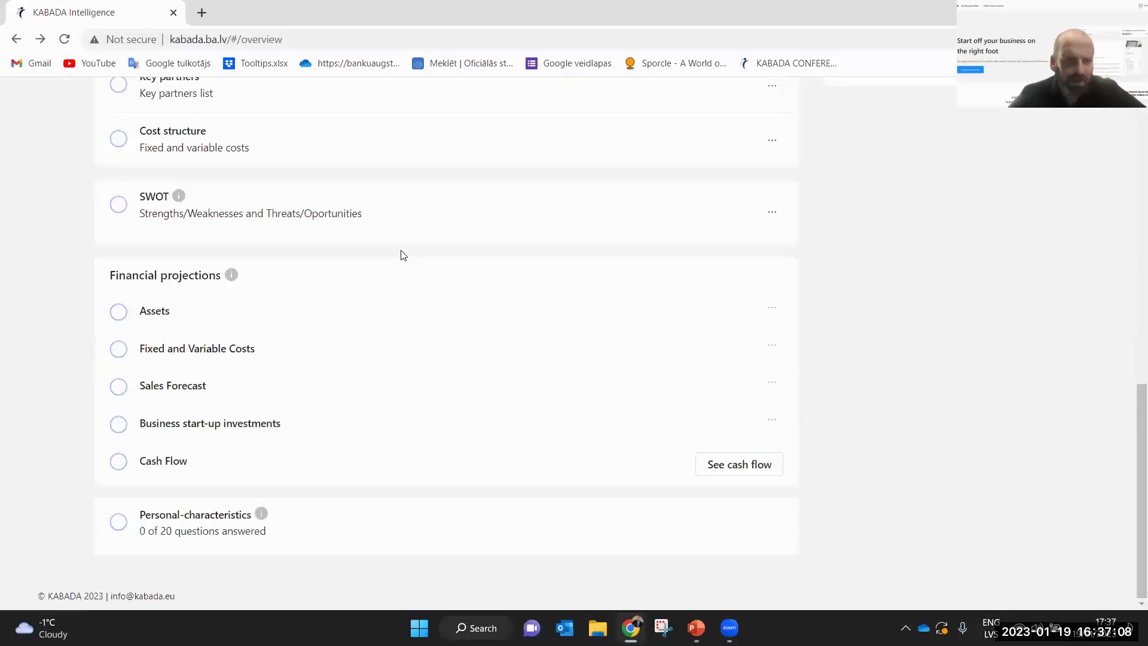
scroll(403, 256, up, 2)
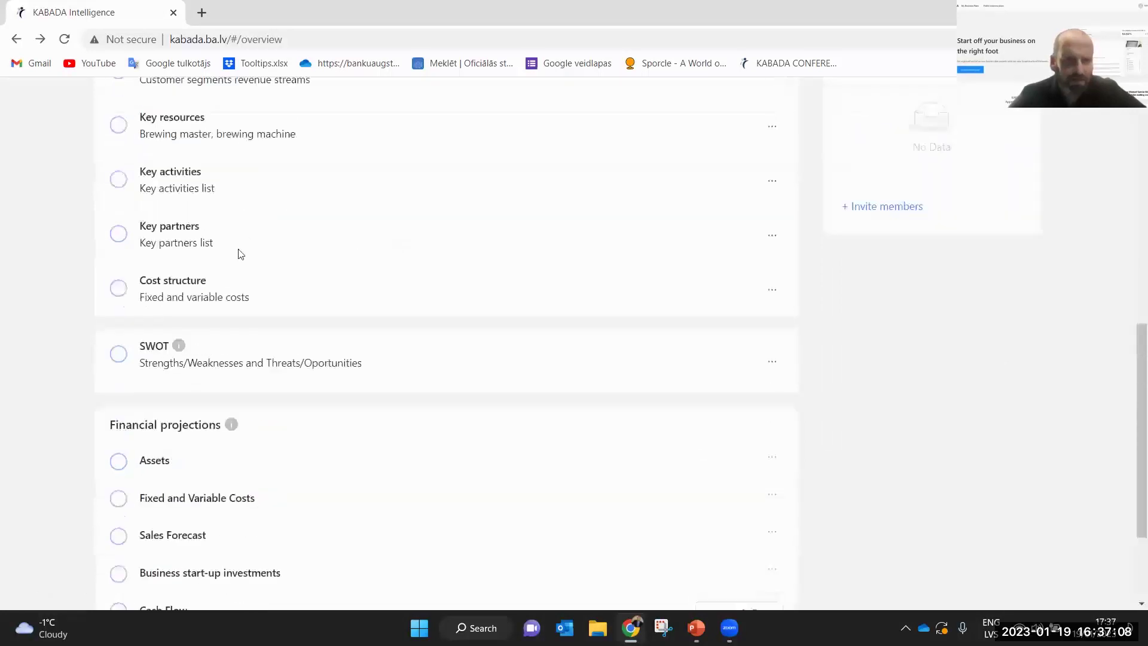
click(175, 284)
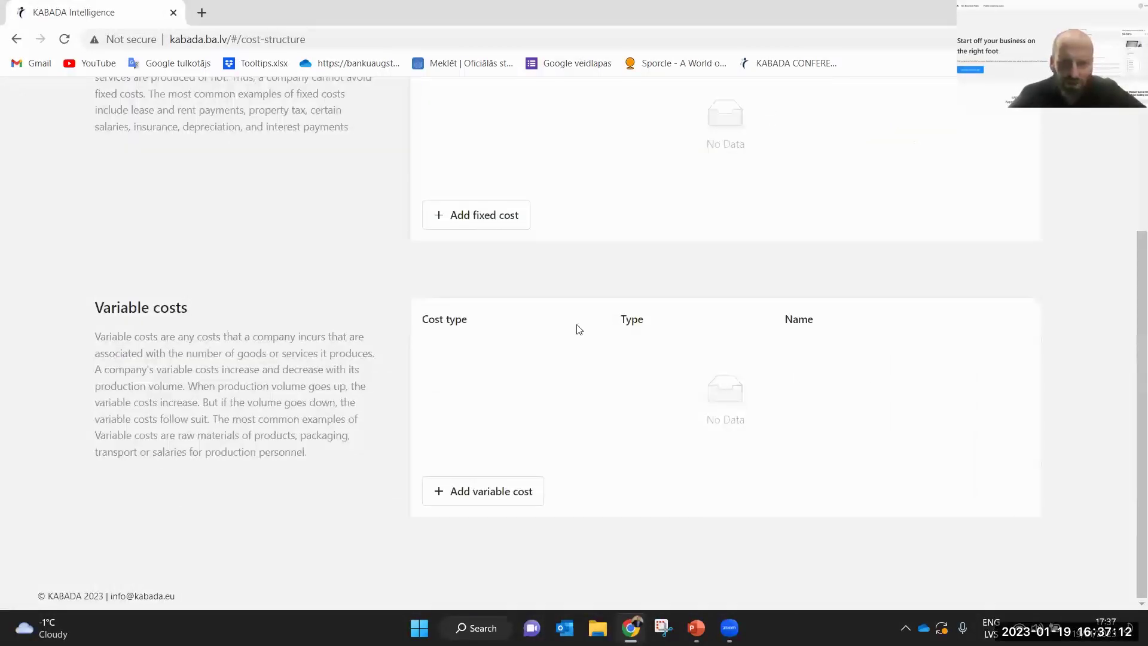
scroll(579, 329, down, 3)
scroll(540, 258, up, 2)
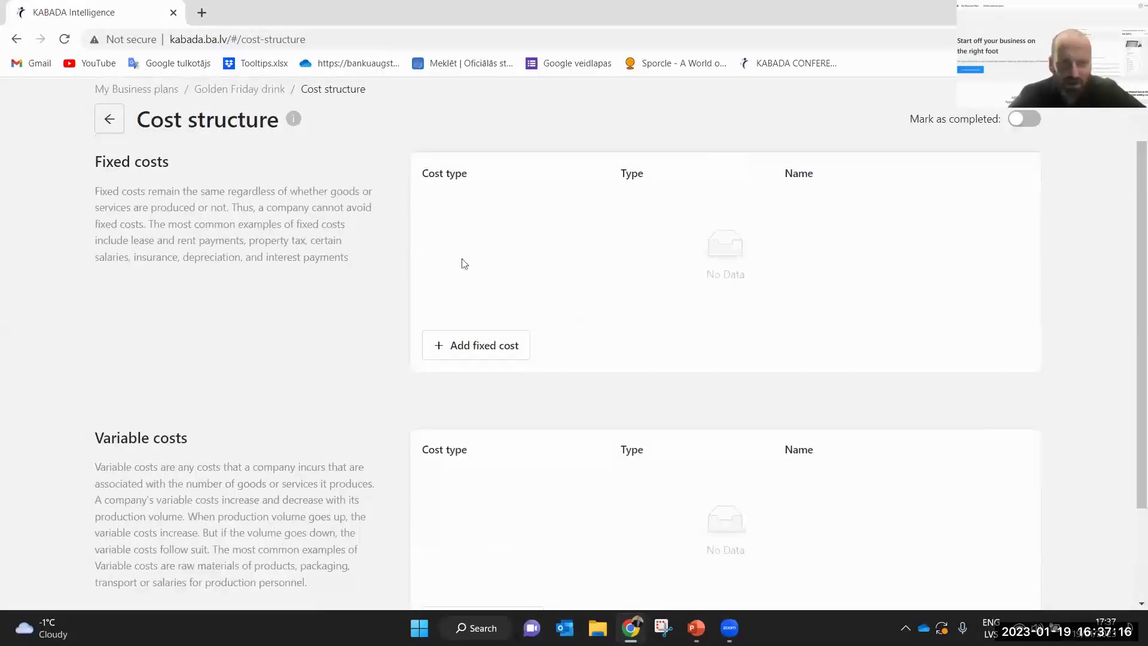
Start a new fixed cost under Utilities and set its type to Electricity
click(471, 352)
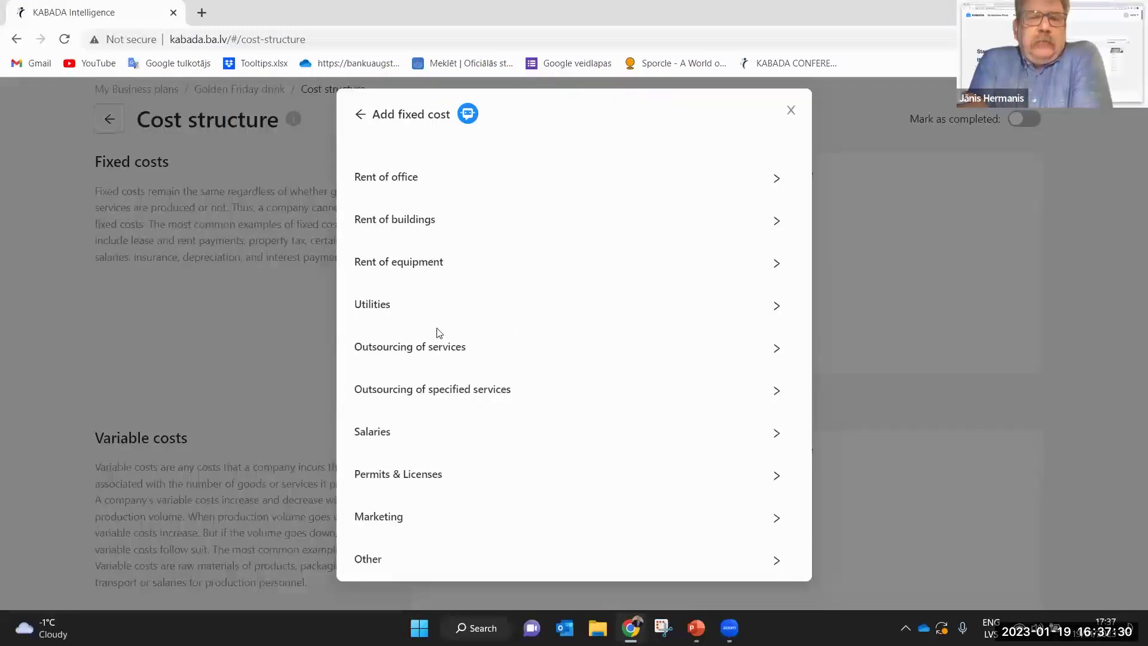
click(522, 305)
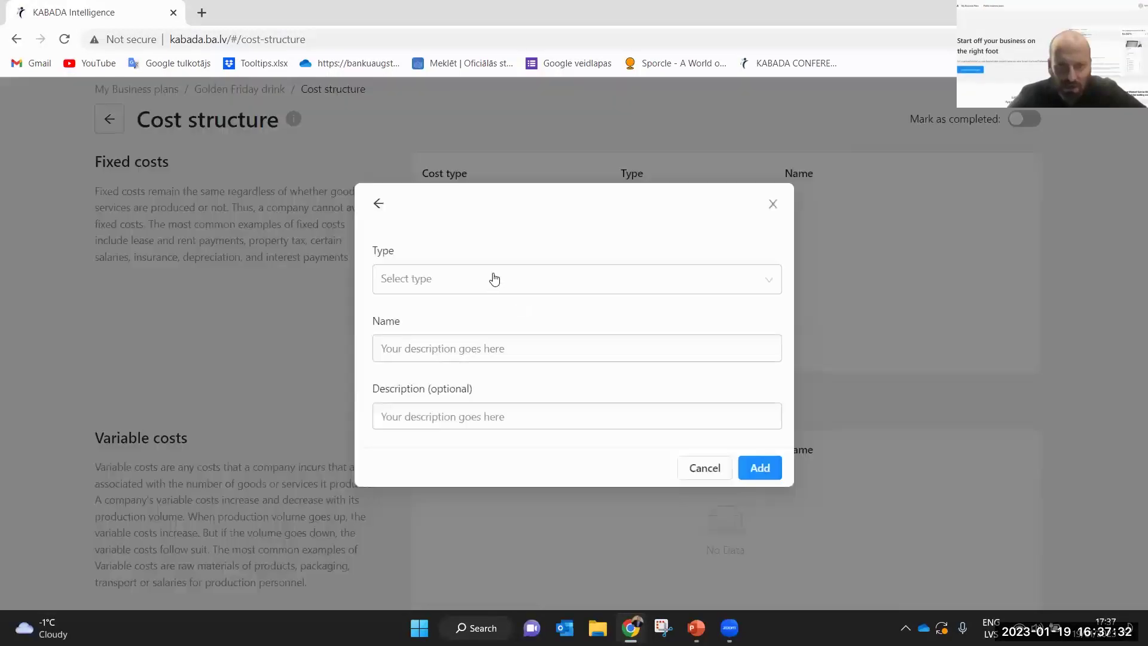
click(491, 278)
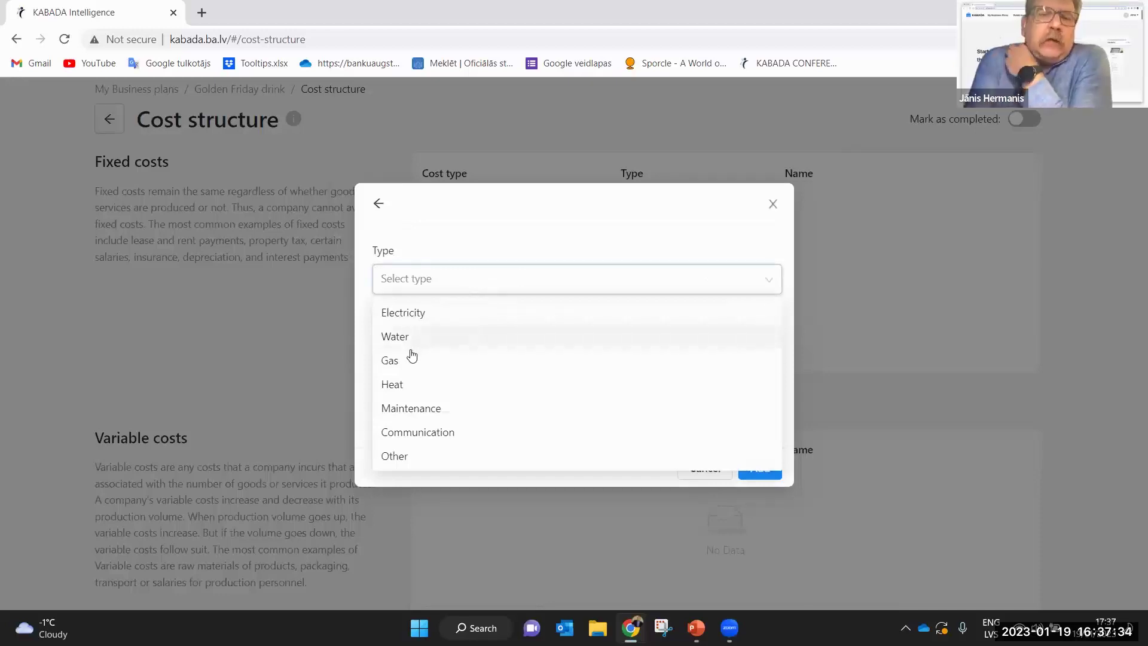
click(434, 314)
Name the electricity cost "Elektrum", enter "no" as its description and add it to the fixed costs
click(444, 349)
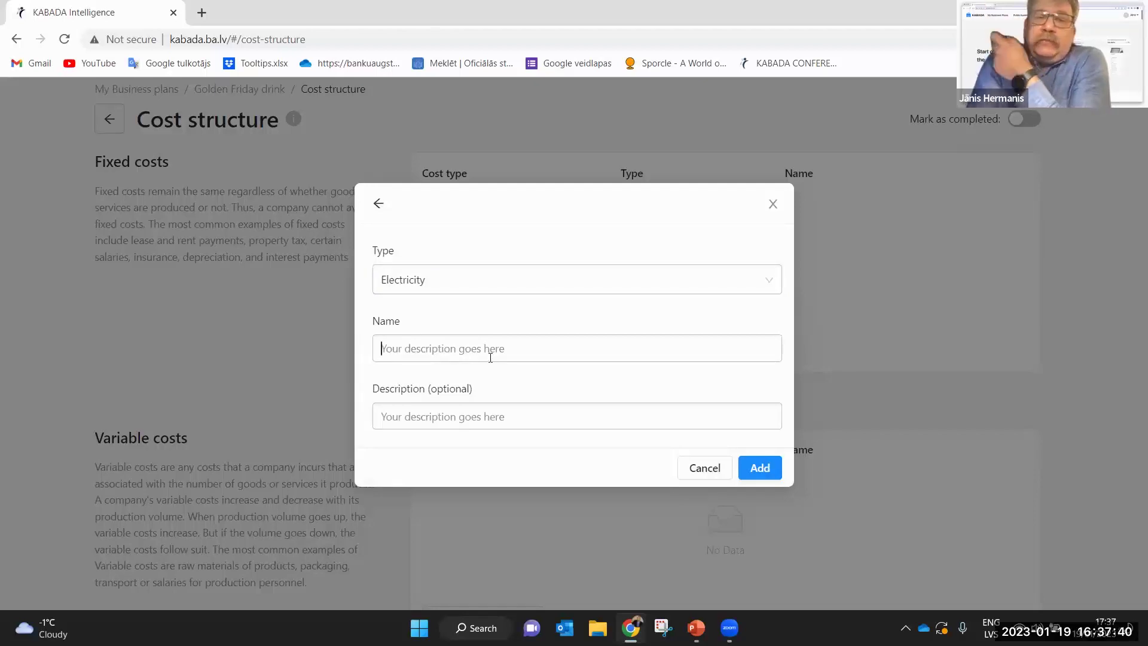
text(Elektrum)
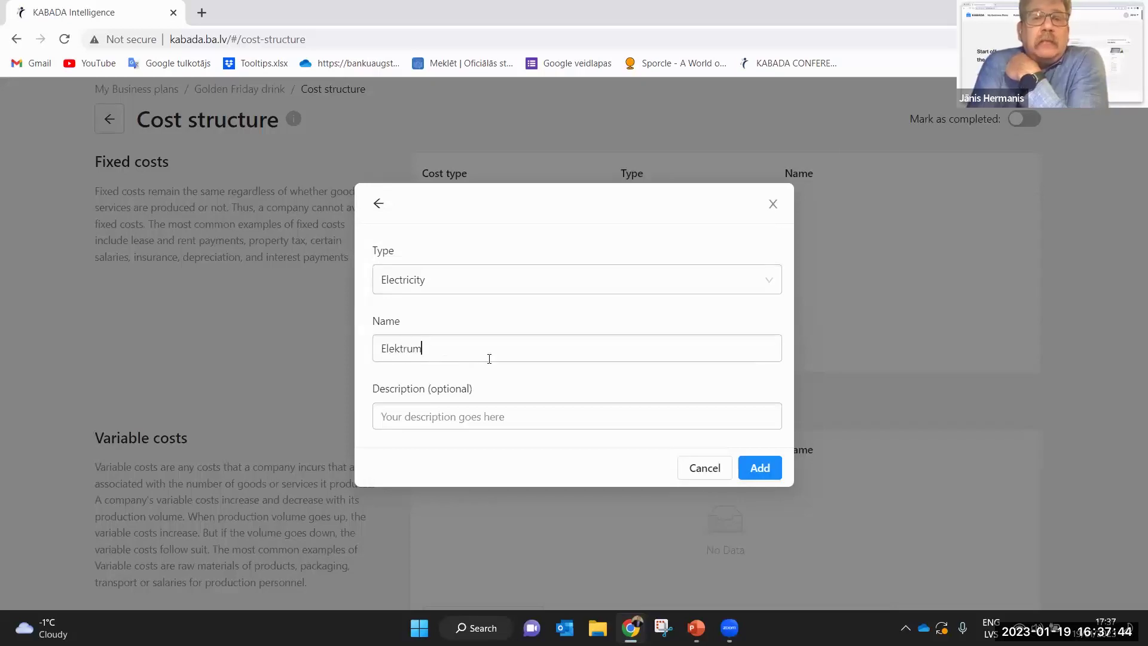
click(470, 418)
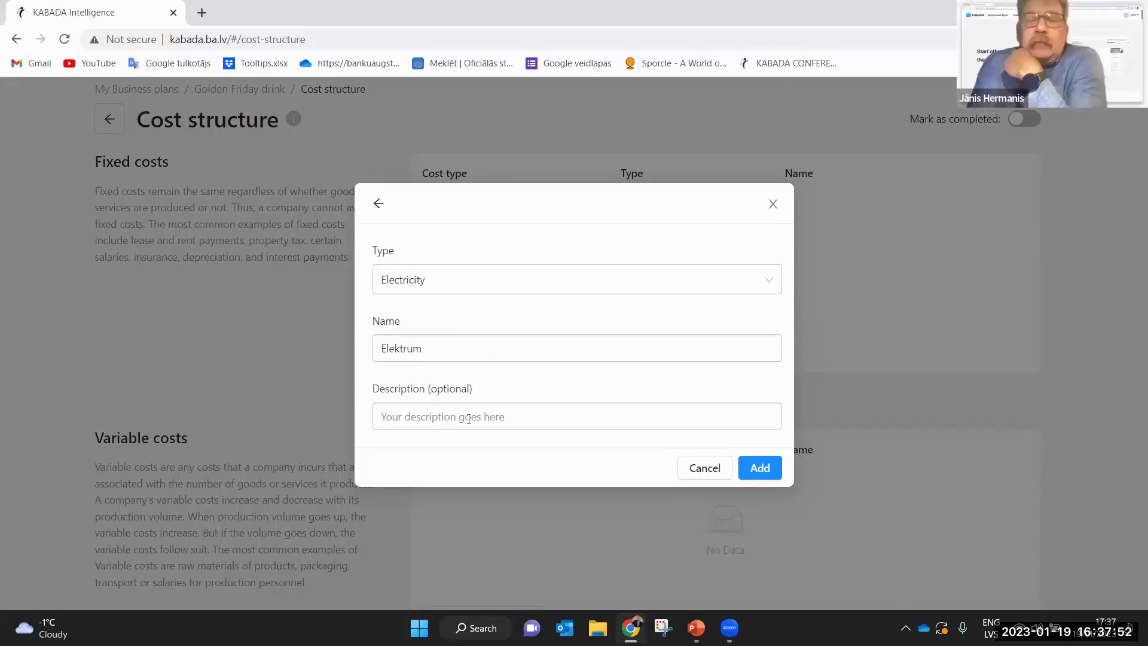
text(no)
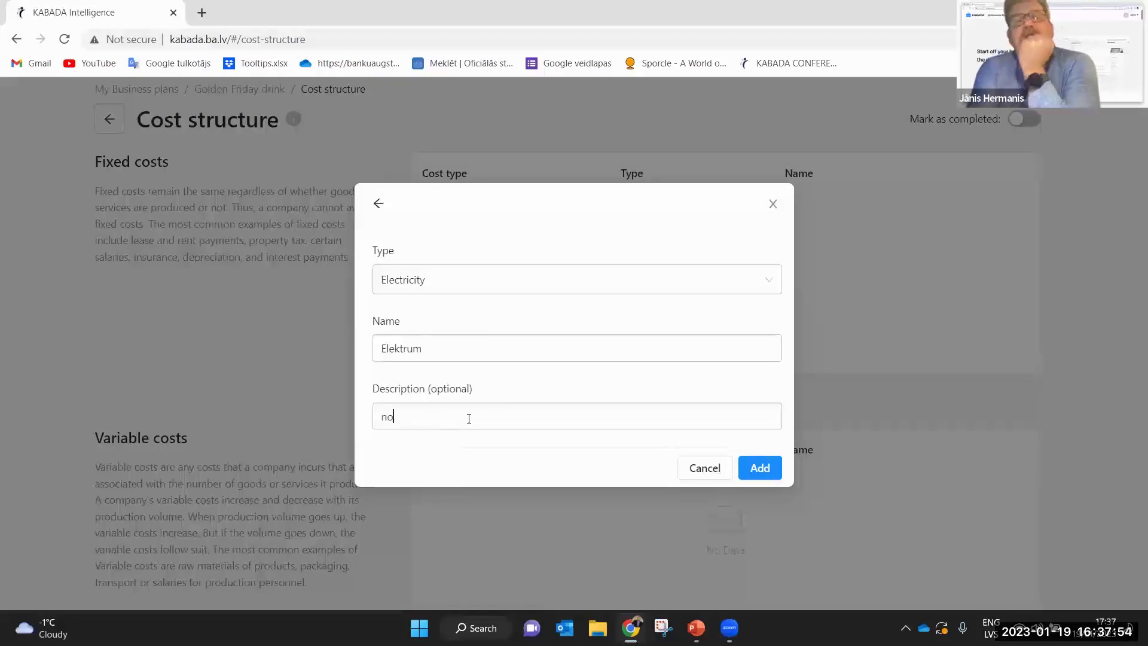
click(758, 470)
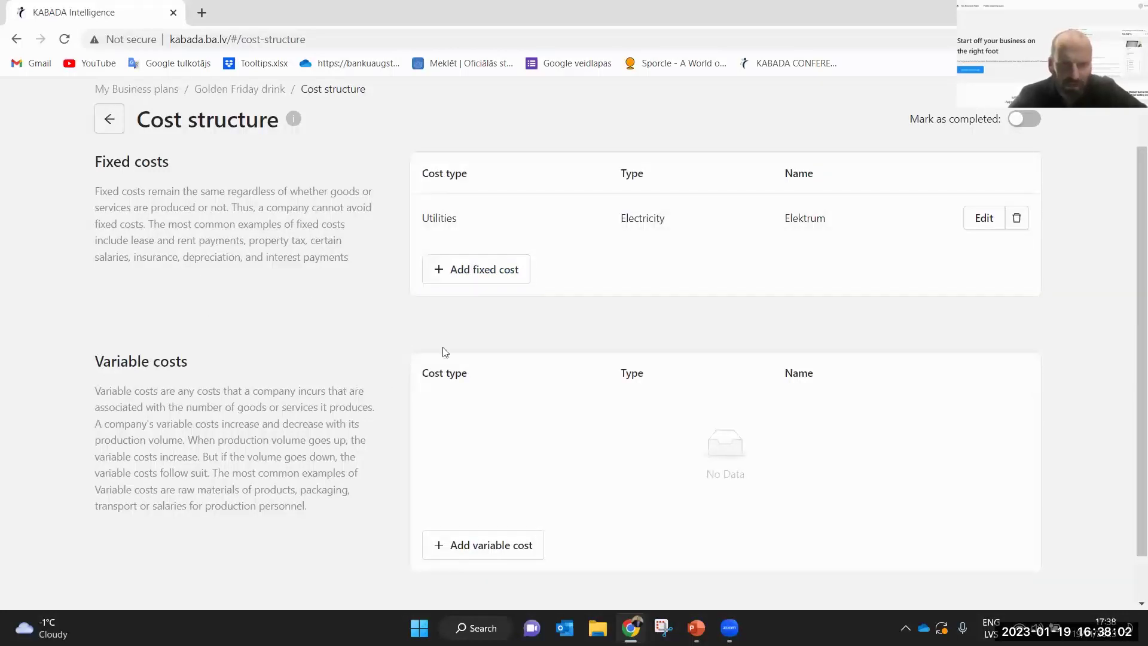
Start a new variable cost under Marketing and name it "Social media"
click(495, 548)
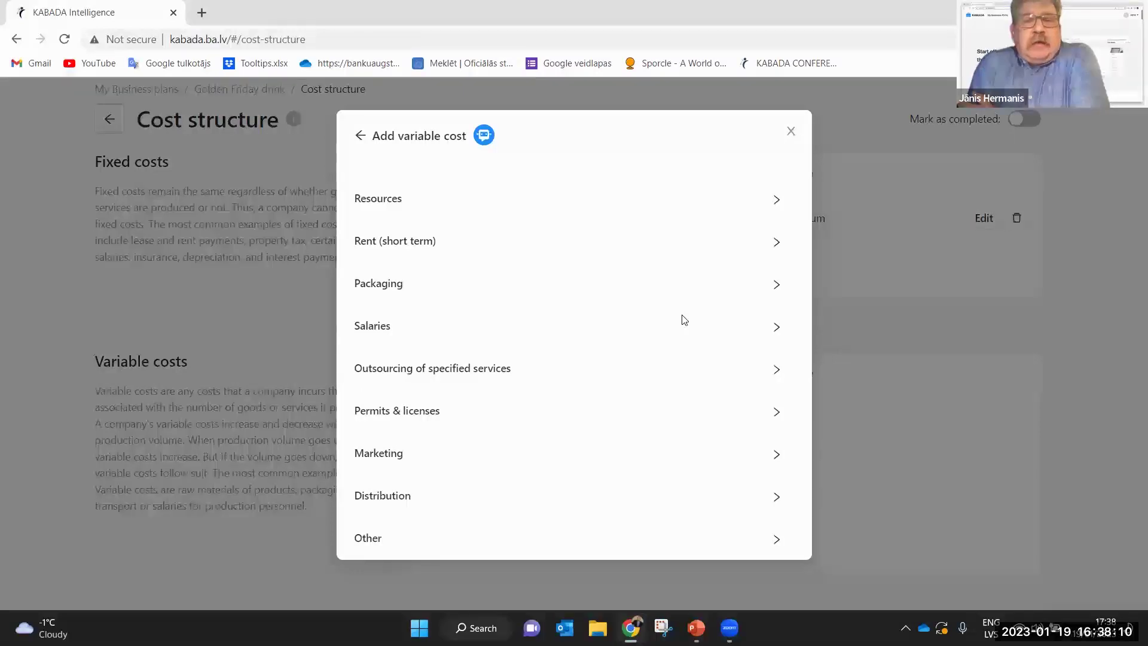
click(532, 460)
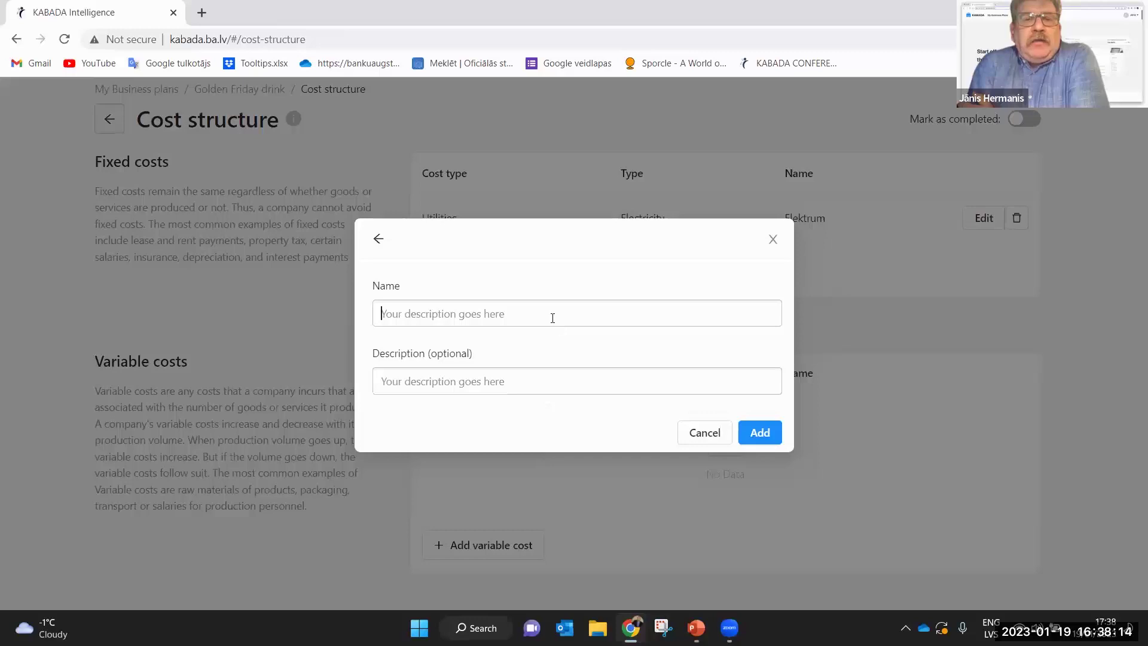
click(553, 318)
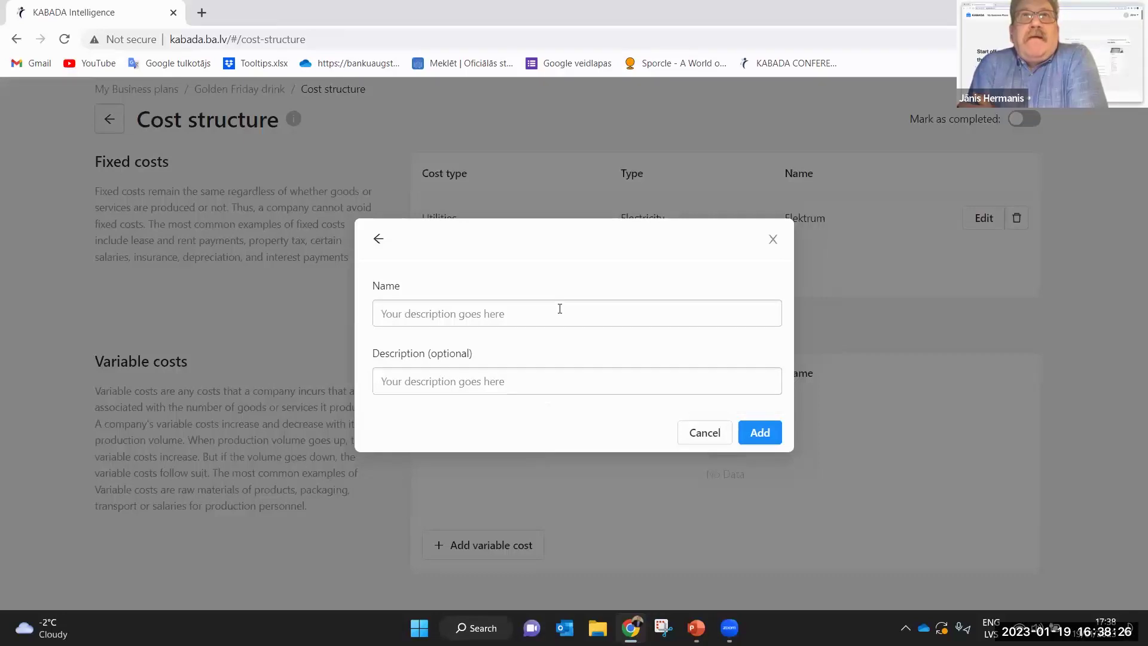
text(S)
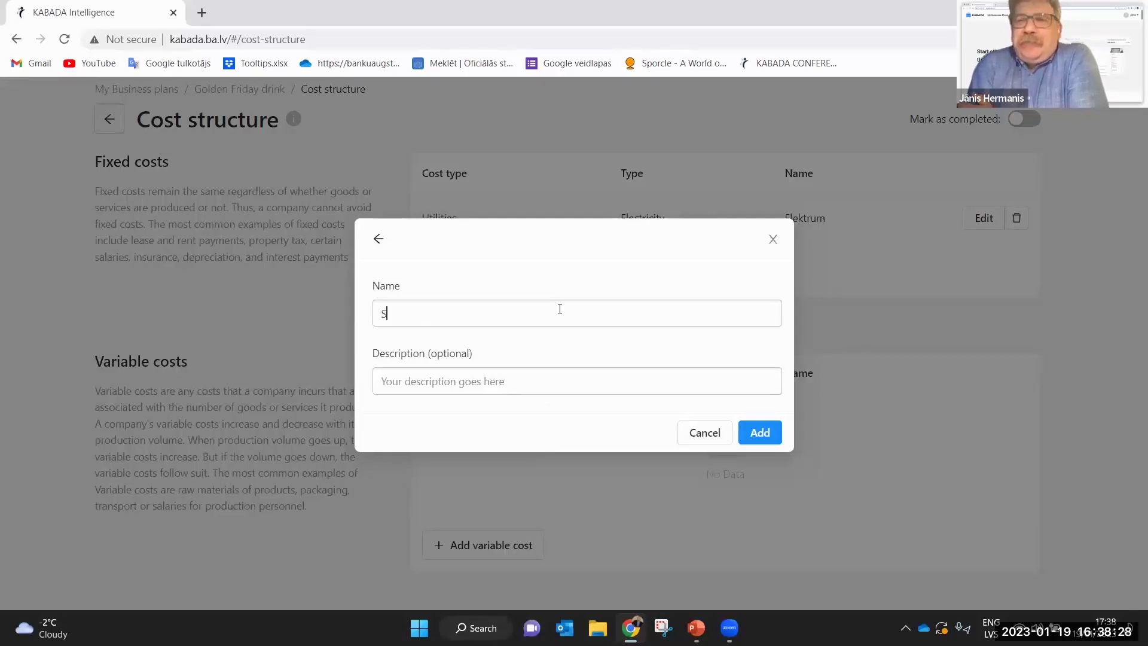
text(ocial media)
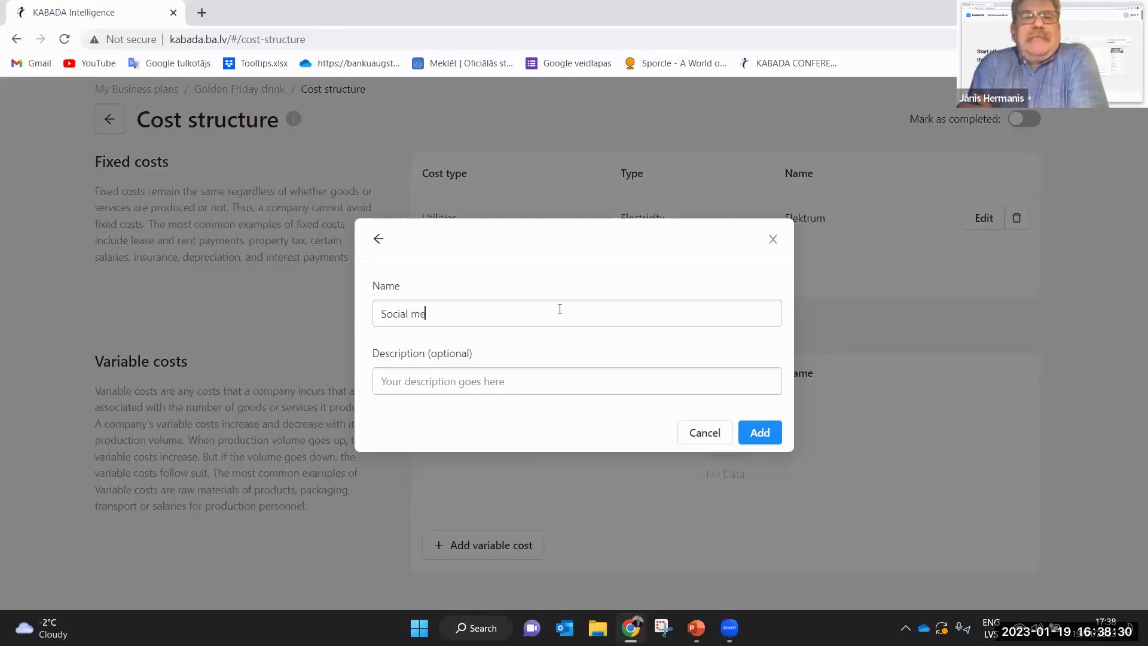
Describe the social media cost as "Instagram, FB" and add it to the variable costs
click(422, 381)
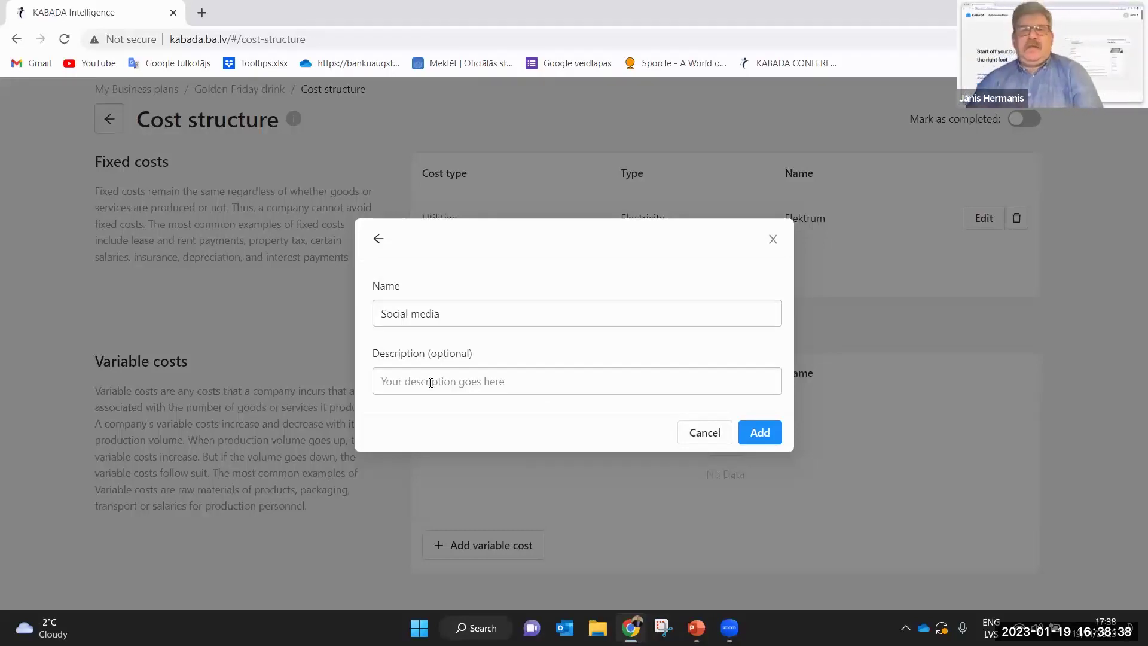
text(Insta)
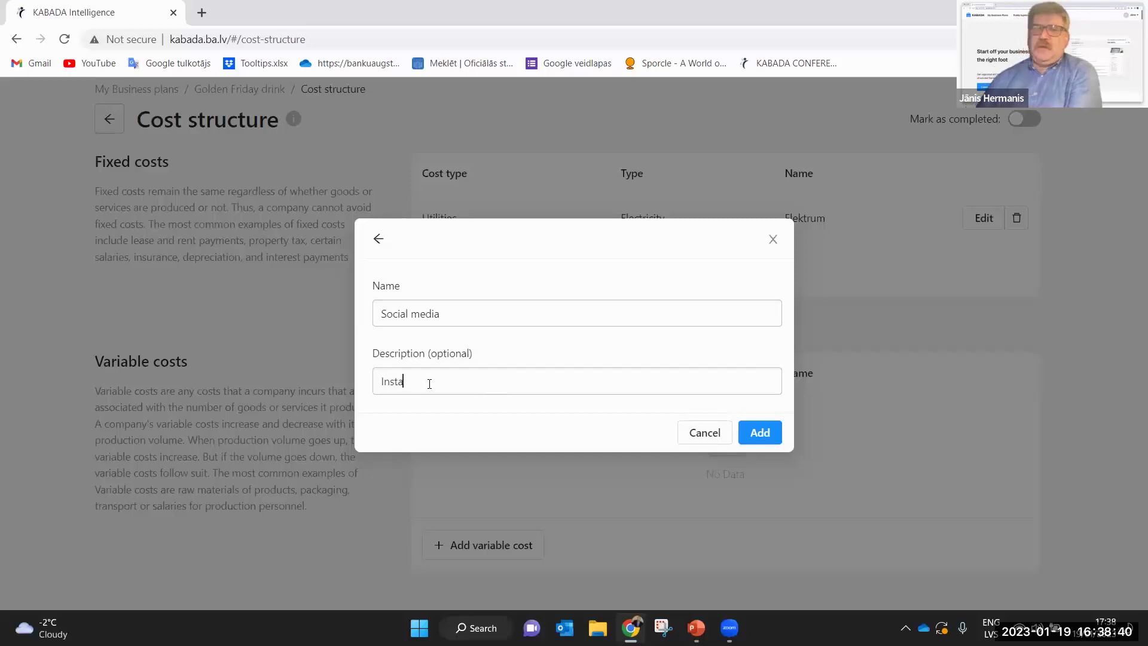
text(gram)
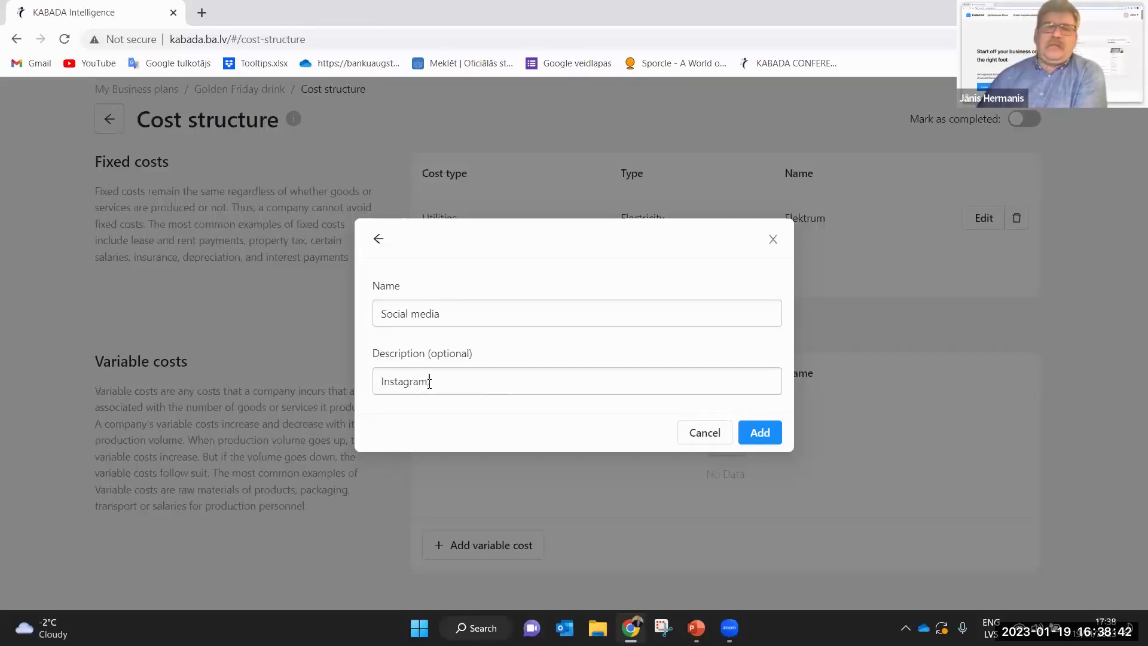
text(, FB)
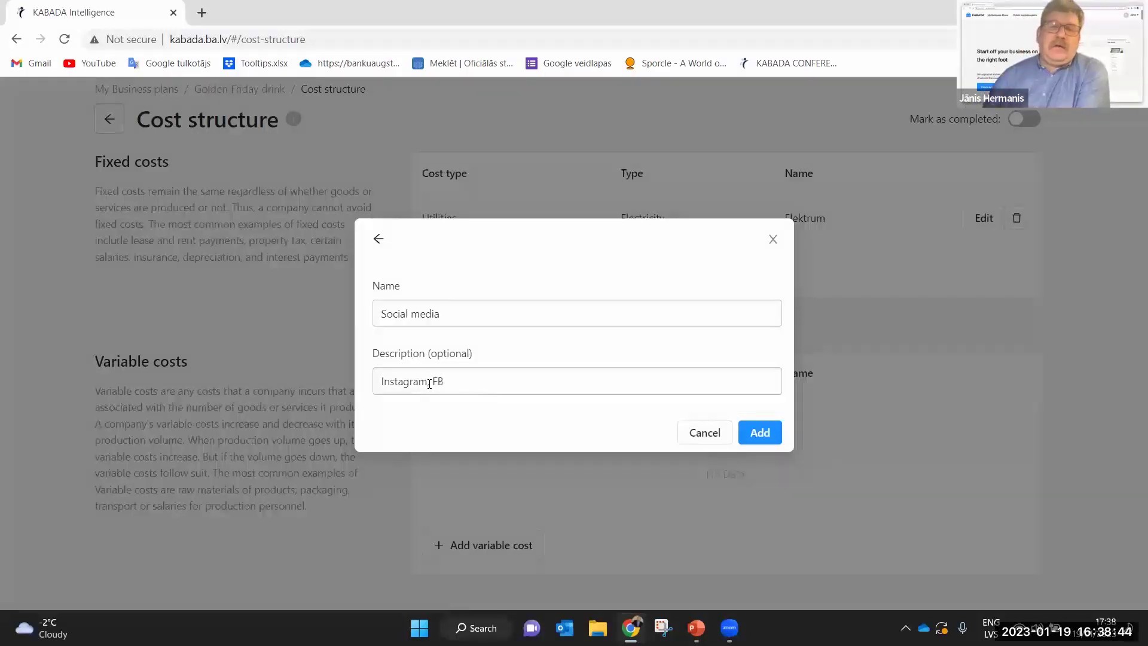
click(768, 427)
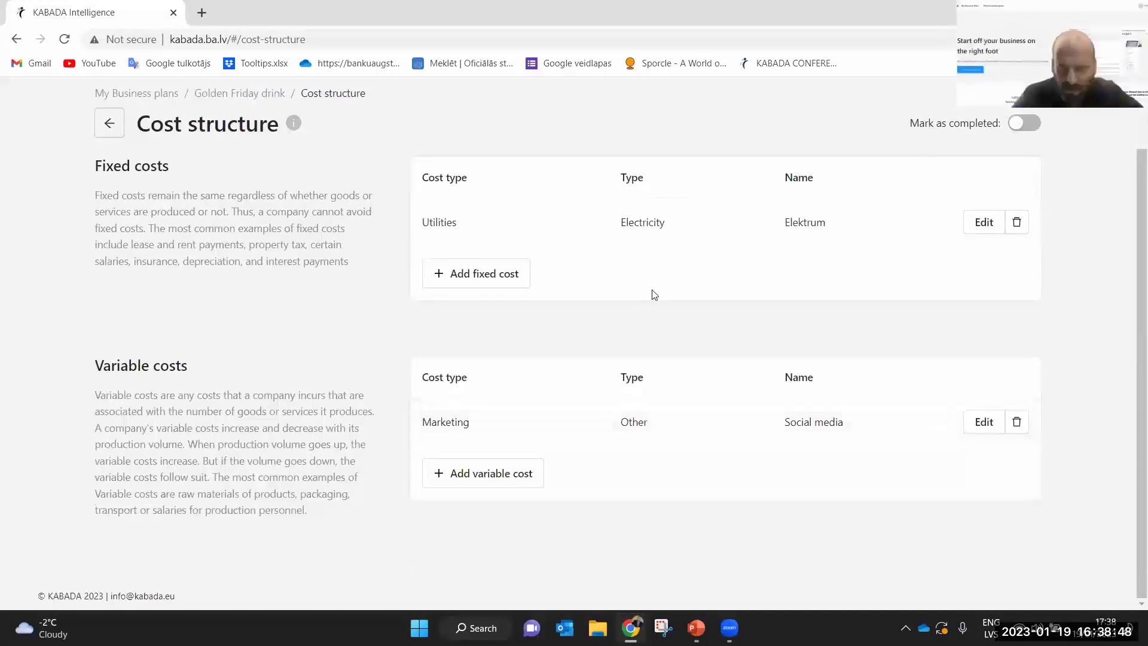
Leave Cost structure and go back to the Business canvas list in the business plan overview
scroll(655, 296, up, 2)
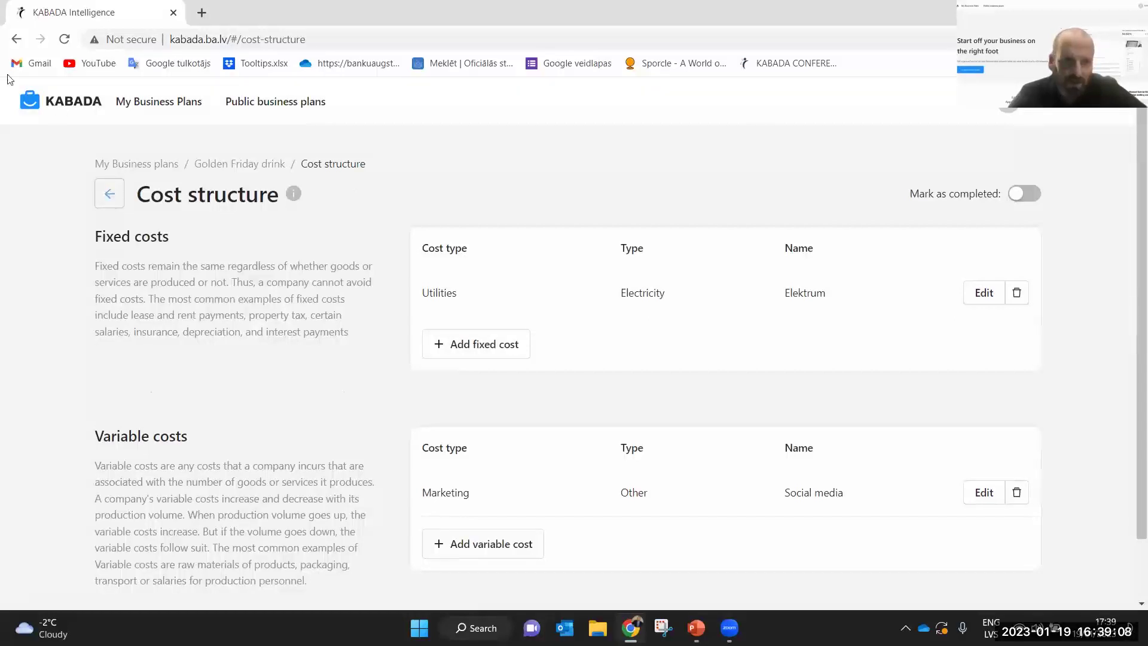
click(8, 41)
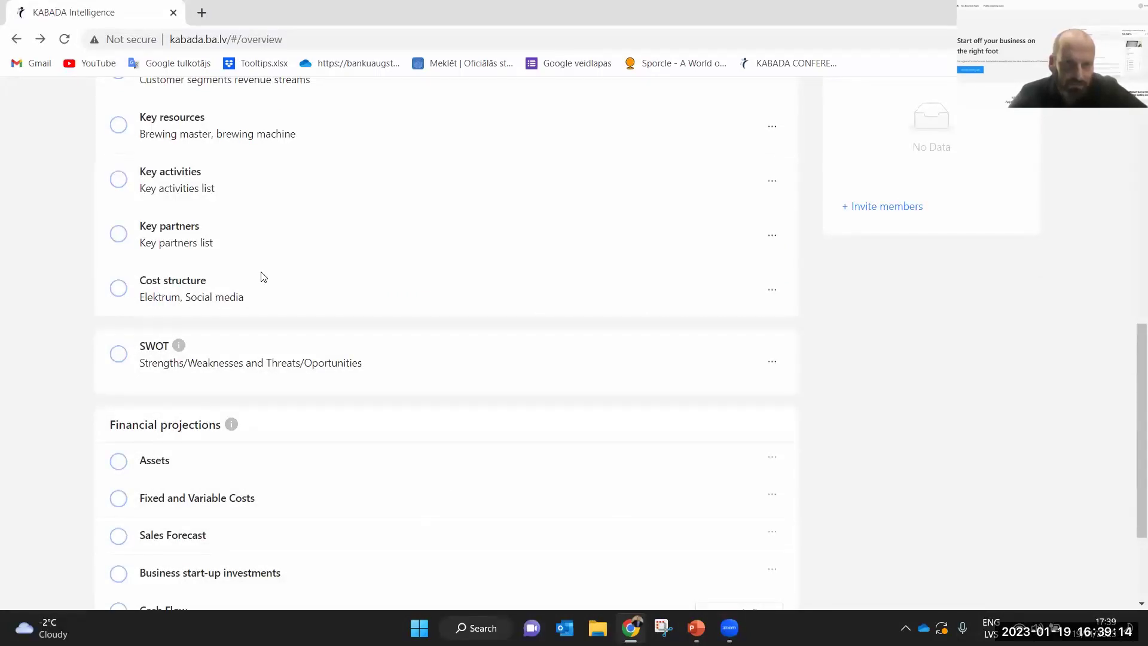
scroll(261, 276, up, 5)
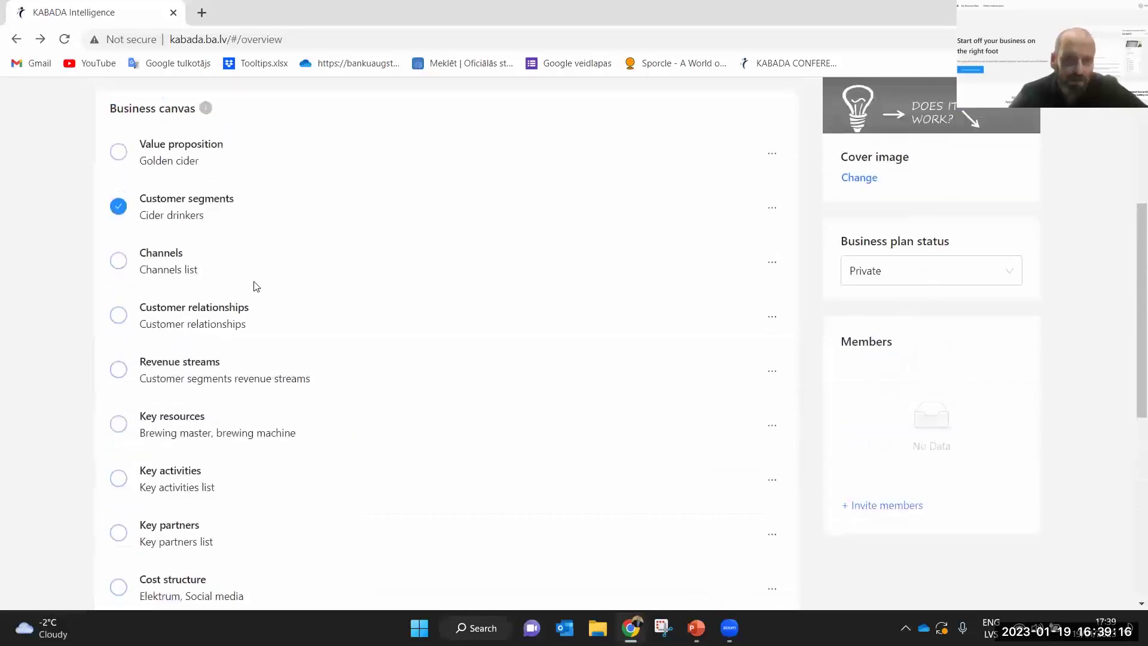
Open the SWOT section below the Business canvas in the business plan overview
scroll(260, 279, down, 1)
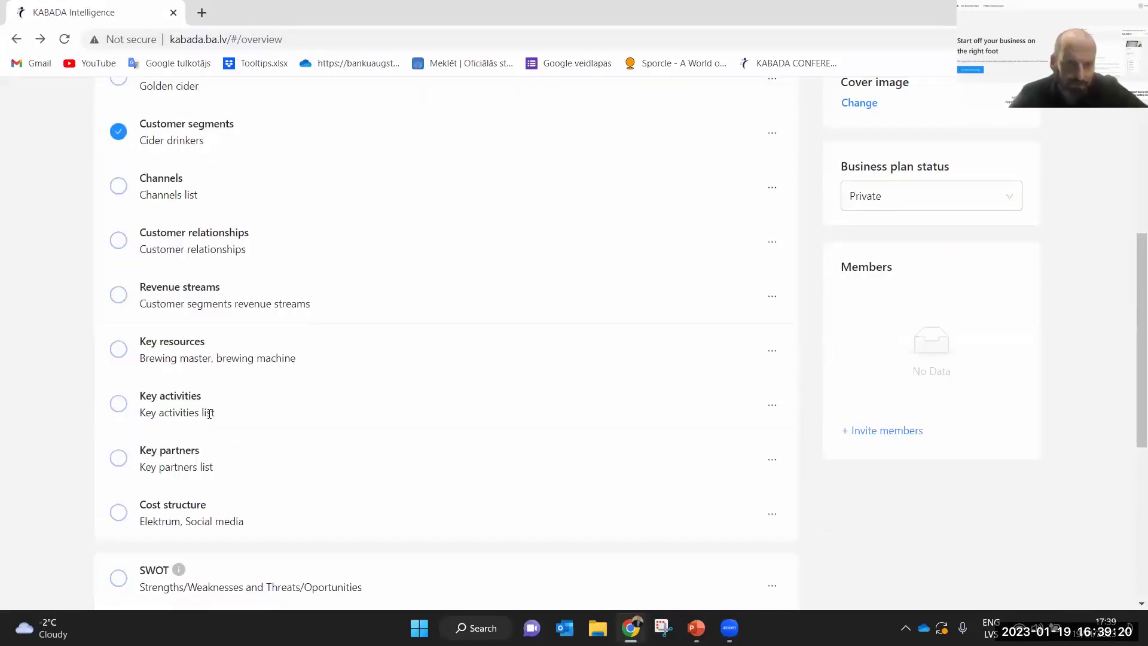
scroll(221, 398, up, 1)
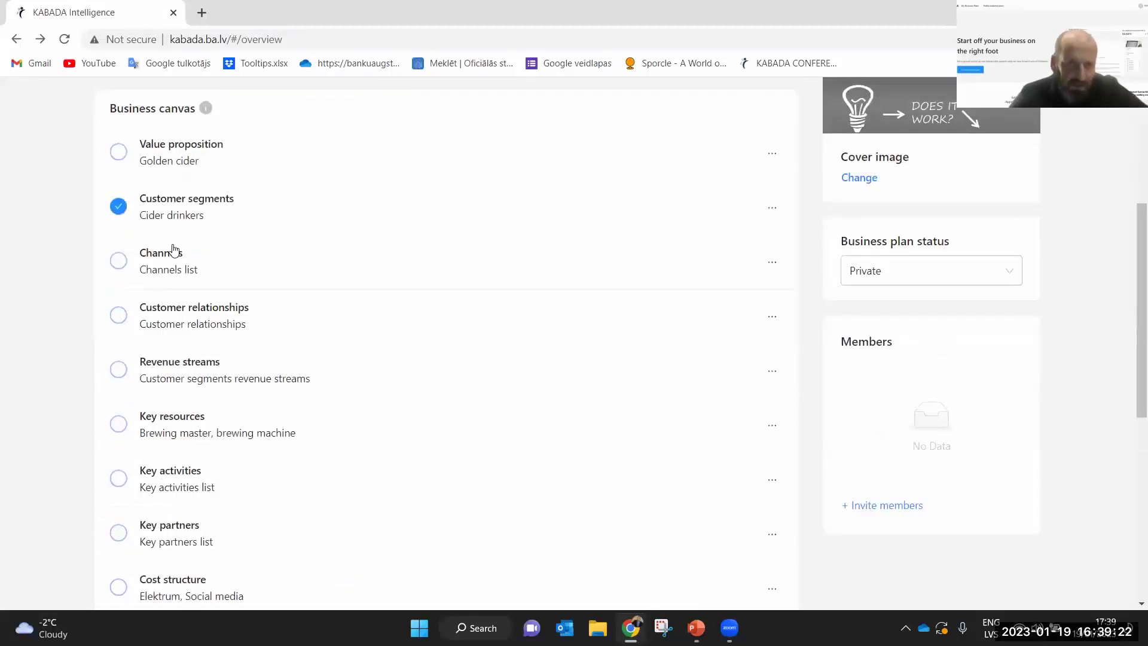
scroll(171, 228, down, 1)
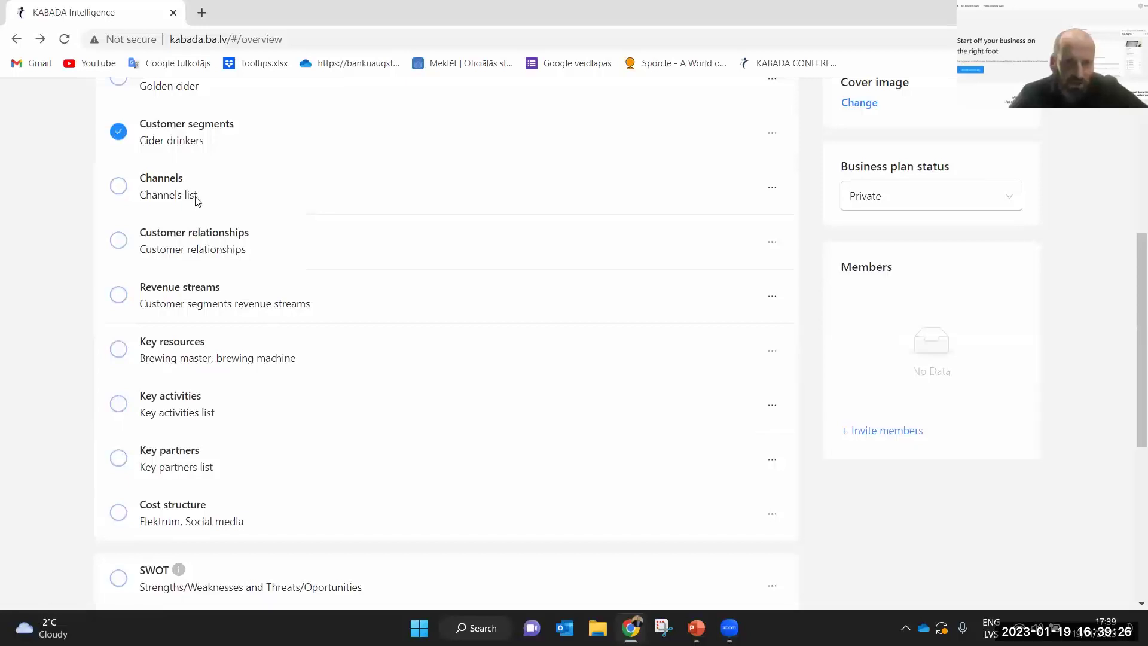
scroll(193, 197, down, 4)
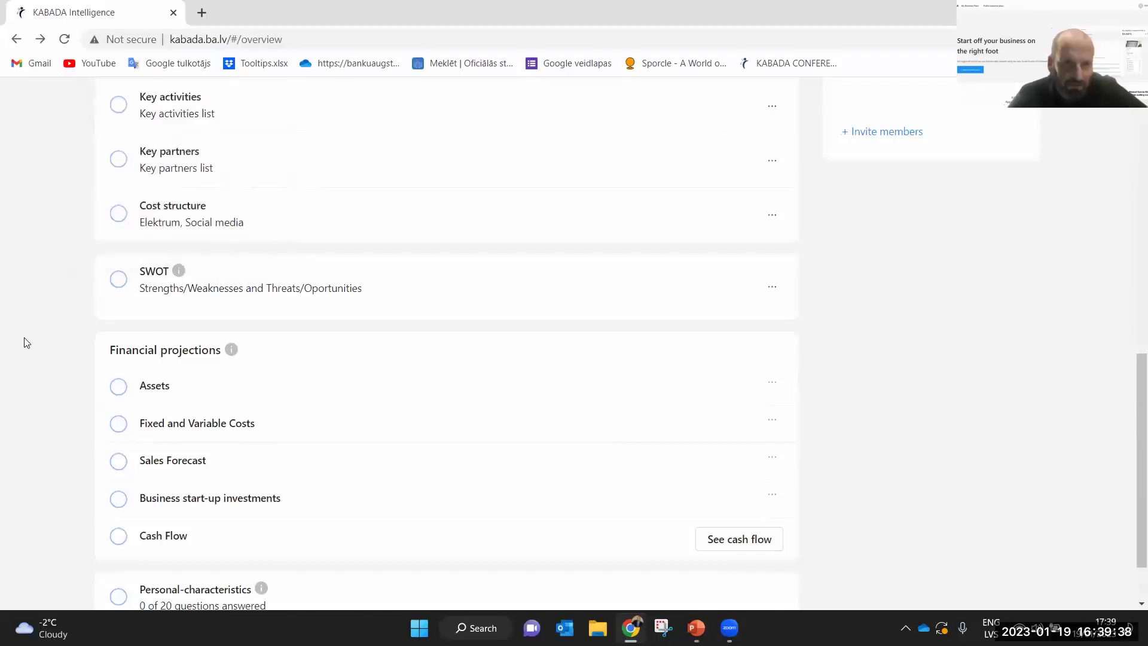
scroll(21, 340, up, 1)
scroll(22, 341, down, 1)
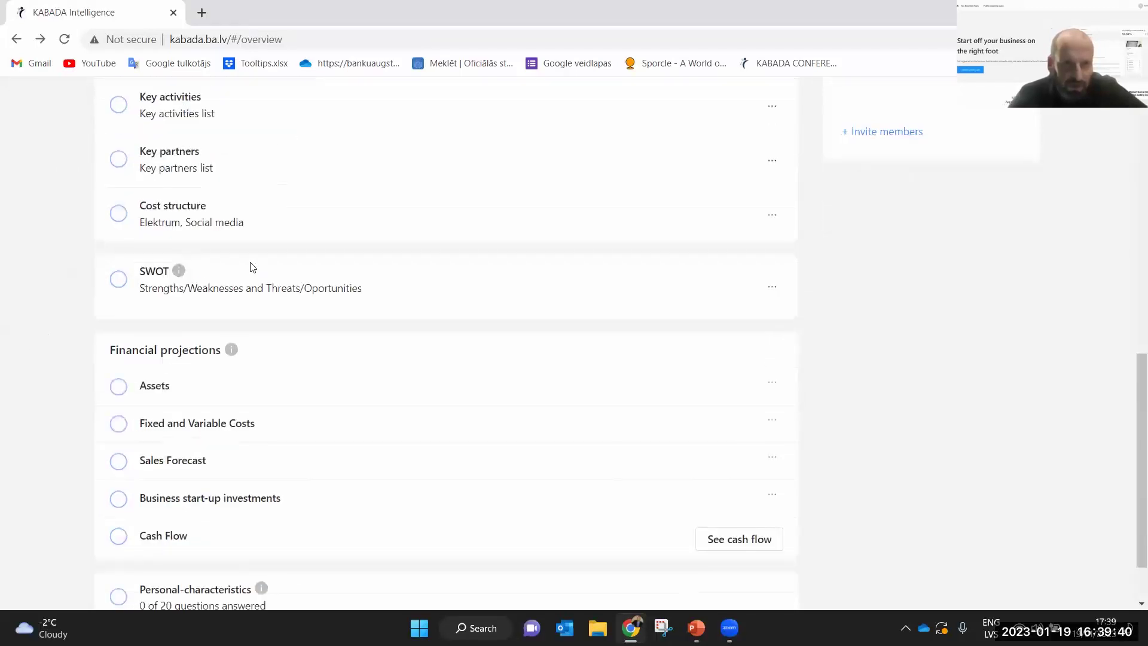
click(152, 278)
Look through the items offered under Strengths and weaknesses and under Opportunities and threats on the SWOT page
scroll(661, 345, up, 5)
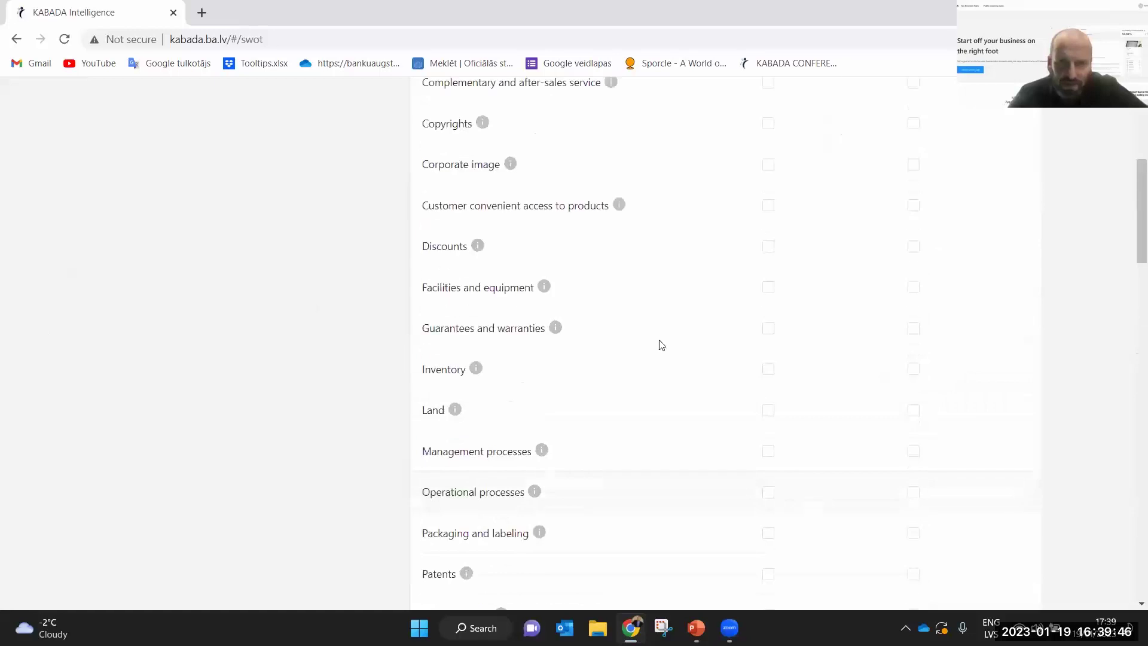
scroll(660, 341, up, 5)
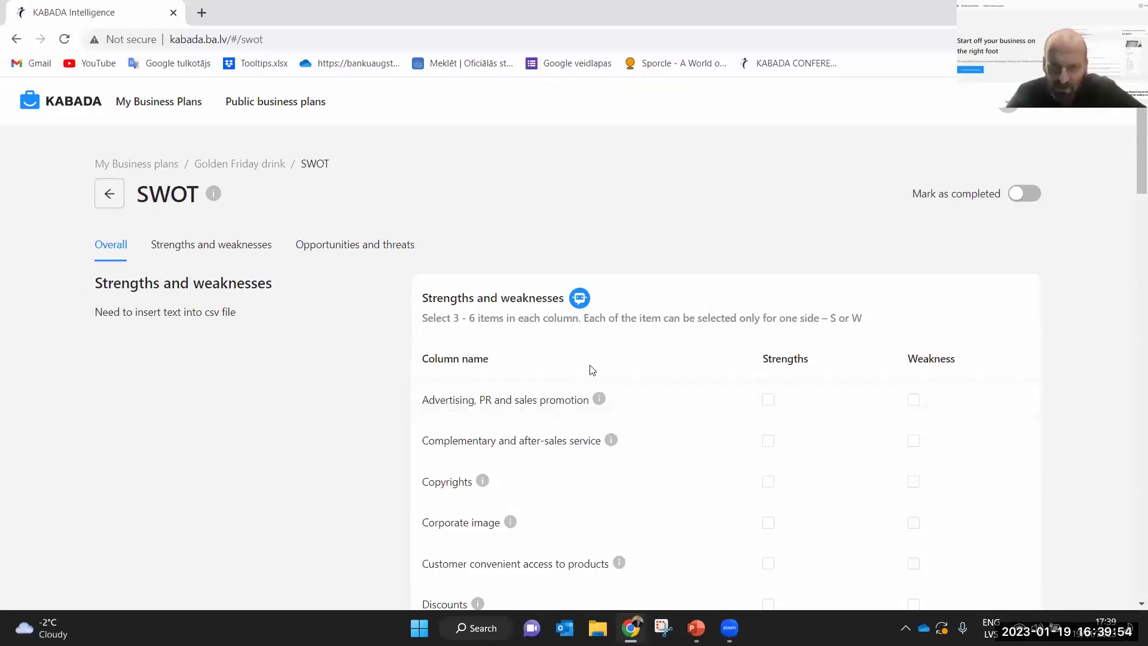
scroll(592, 370, down, 1)
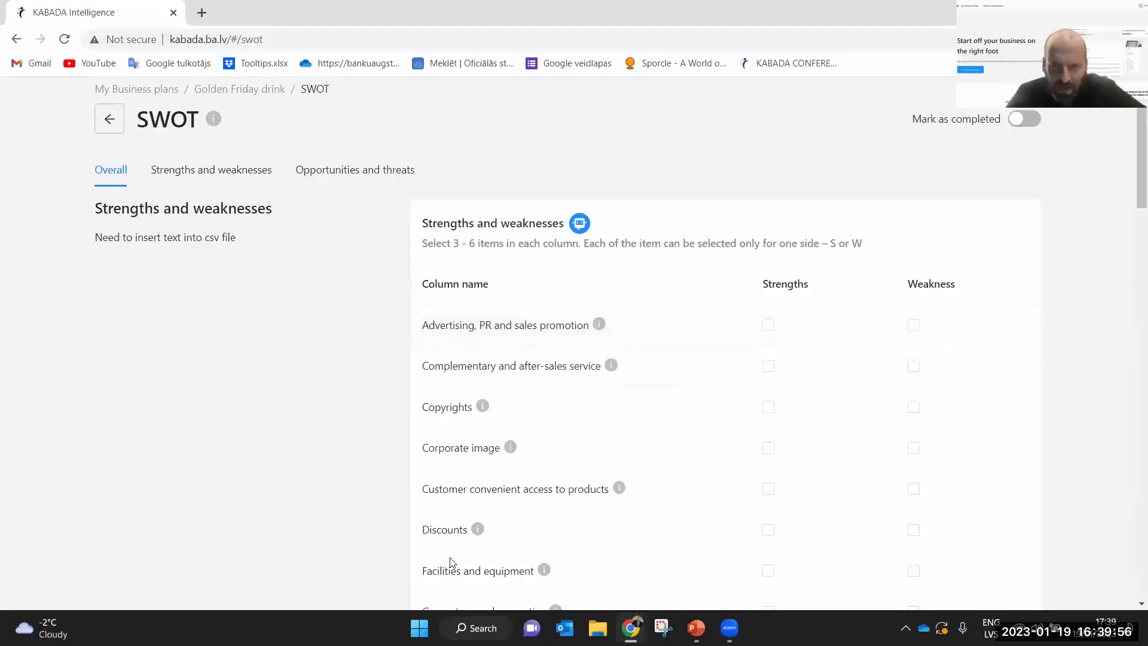
scroll(364, 457, down, 15)
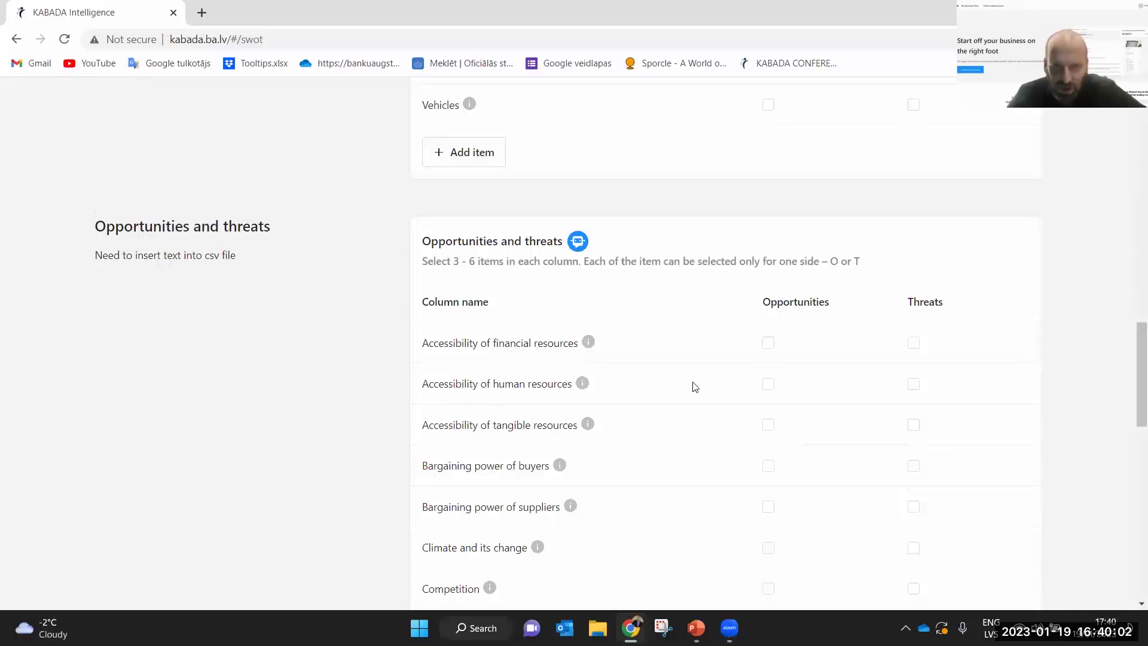
scroll(467, 364, down, 8)
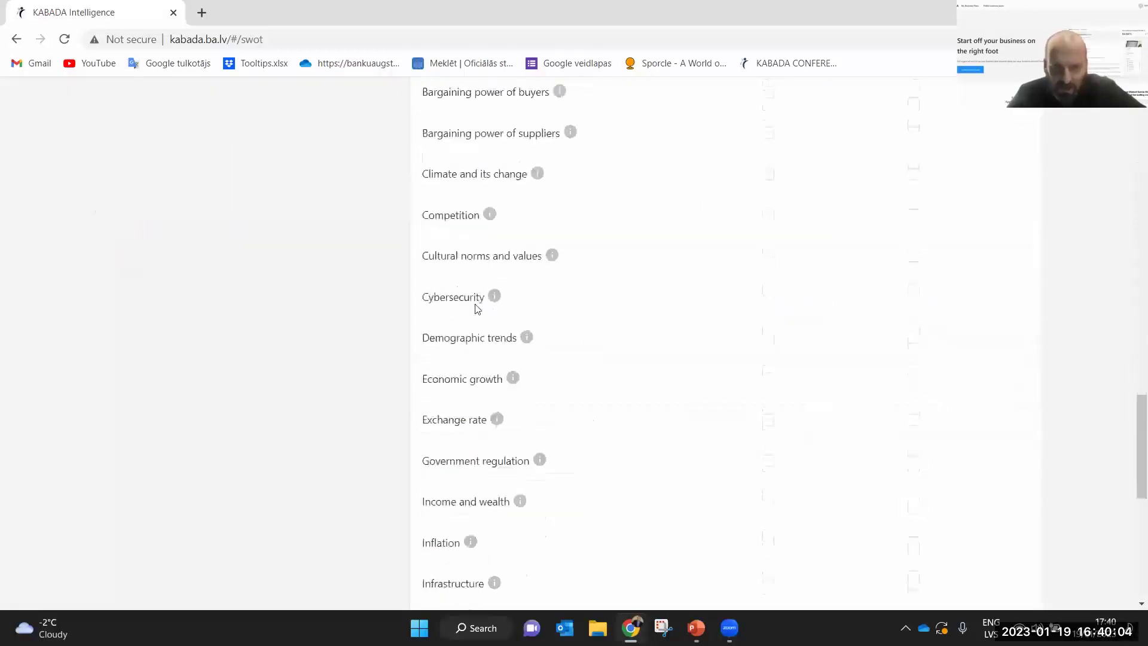
scroll(402, 323, up, 5)
scroll(240, 363, up, 20)
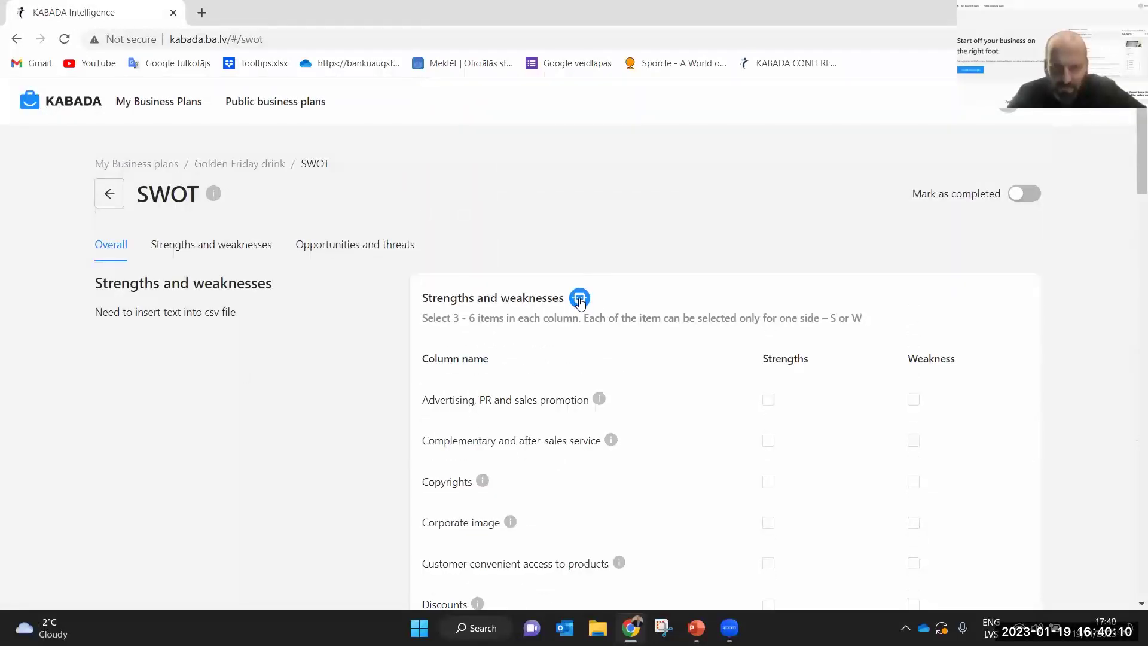
Add the AI hint's recommended strengths and weaknesses to the SWOT and review the selected items
click(580, 299)
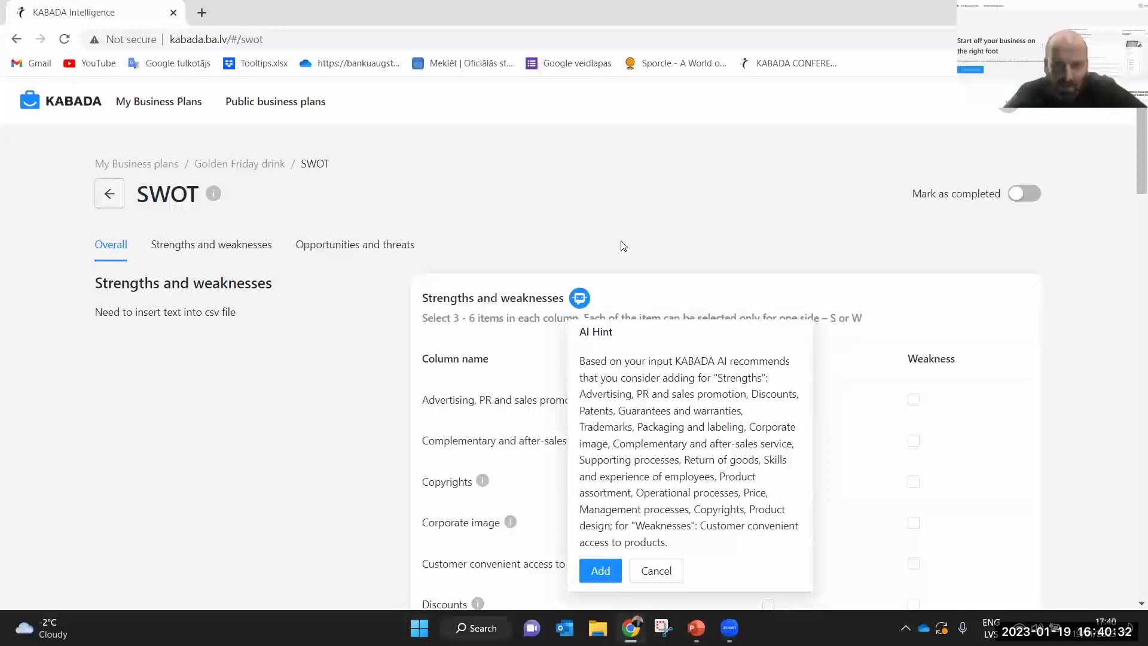
click(600, 570)
scroll(472, 446, down, 5)
scroll(488, 441, down, 10)
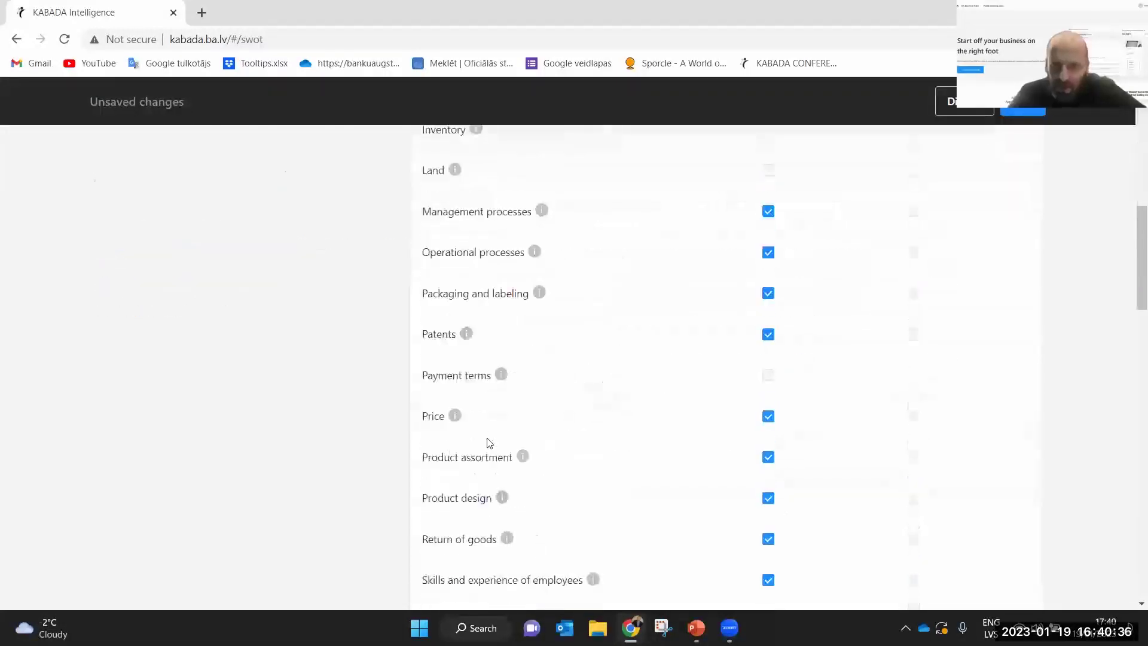
scroll(490, 443, up, 4)
scroll(492, 443, up, 10)
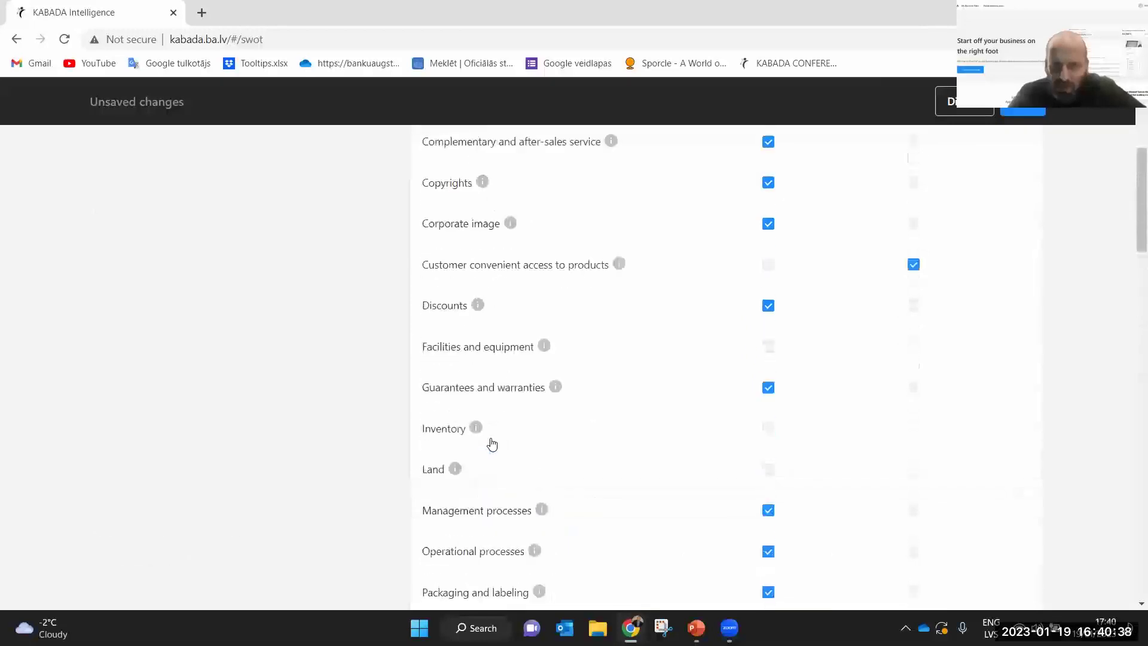
scroll(494, 443, down, 3)
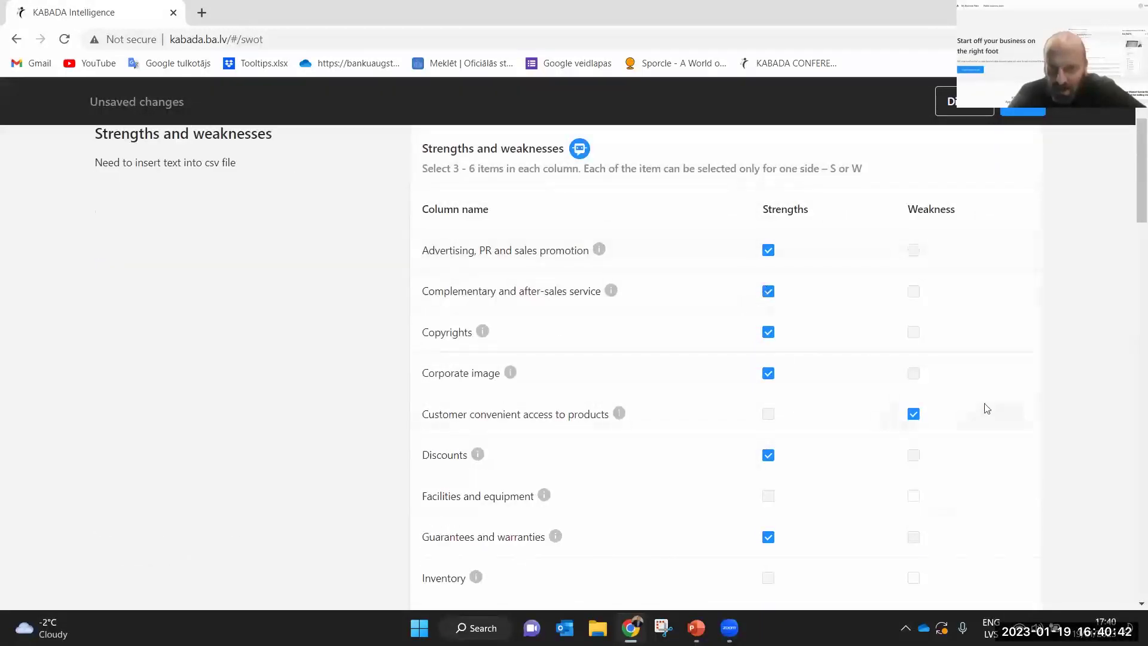
scroll(984, 403, down, 10)
scroll(984, 402, up, 12)
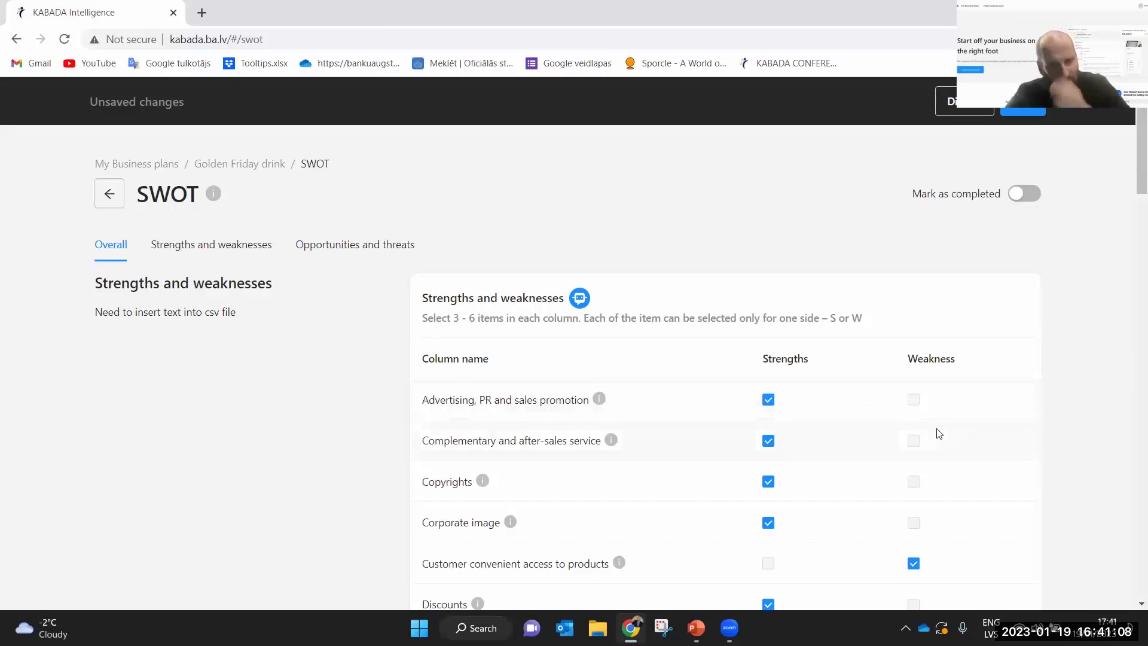
Deselect Advertising, PR and sales promotion, Guarantees and warranties, Corporate image, Copyrights and Discounts as strengths
click(769, 400)
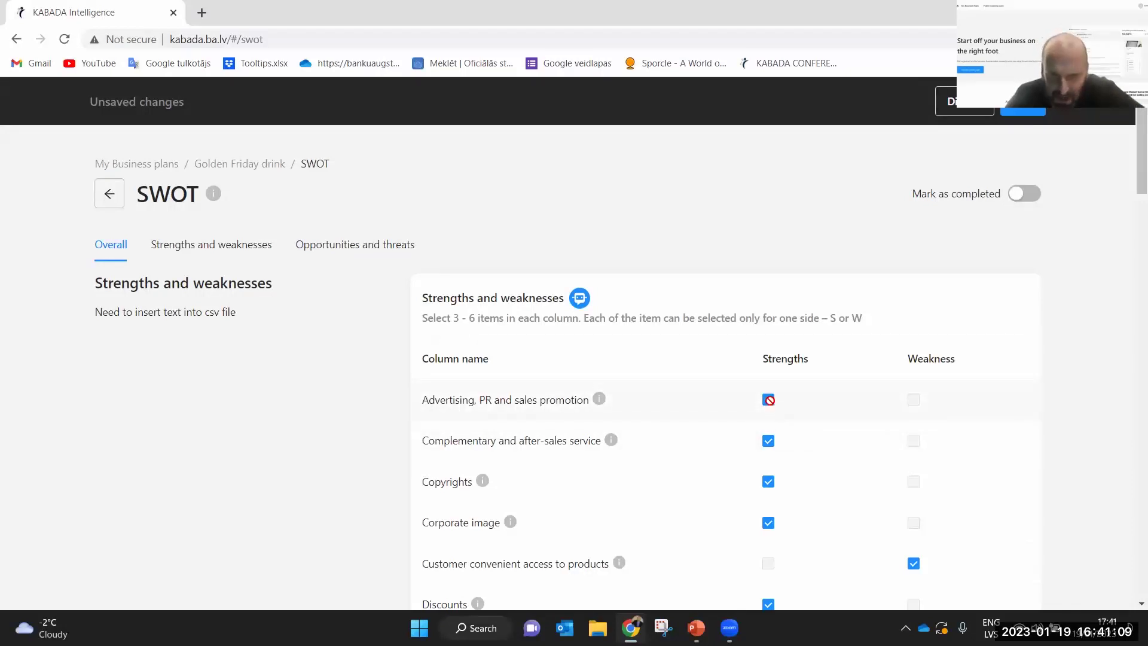
scroll(823, 454, down, 1)
scroll(824, 455, down, 2)
click(770, 461)
click(771, 299)
click(769, 260)
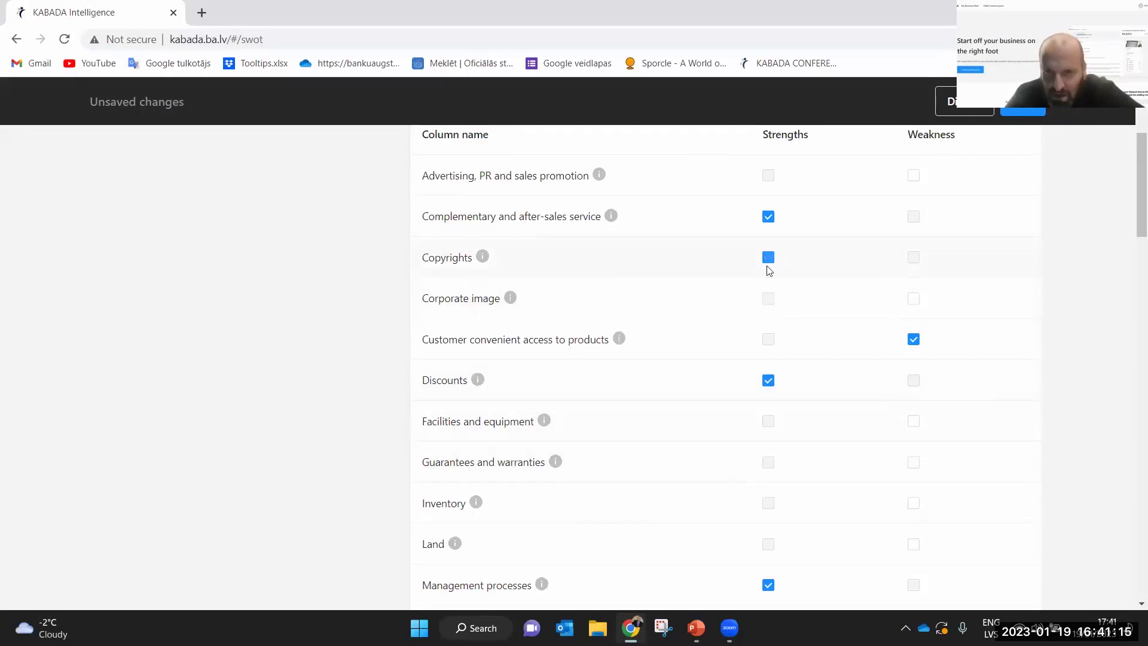
click(769, 381)
Deselect Management processes and Operational processes as strengths
scroll(830, 440, down, 2)
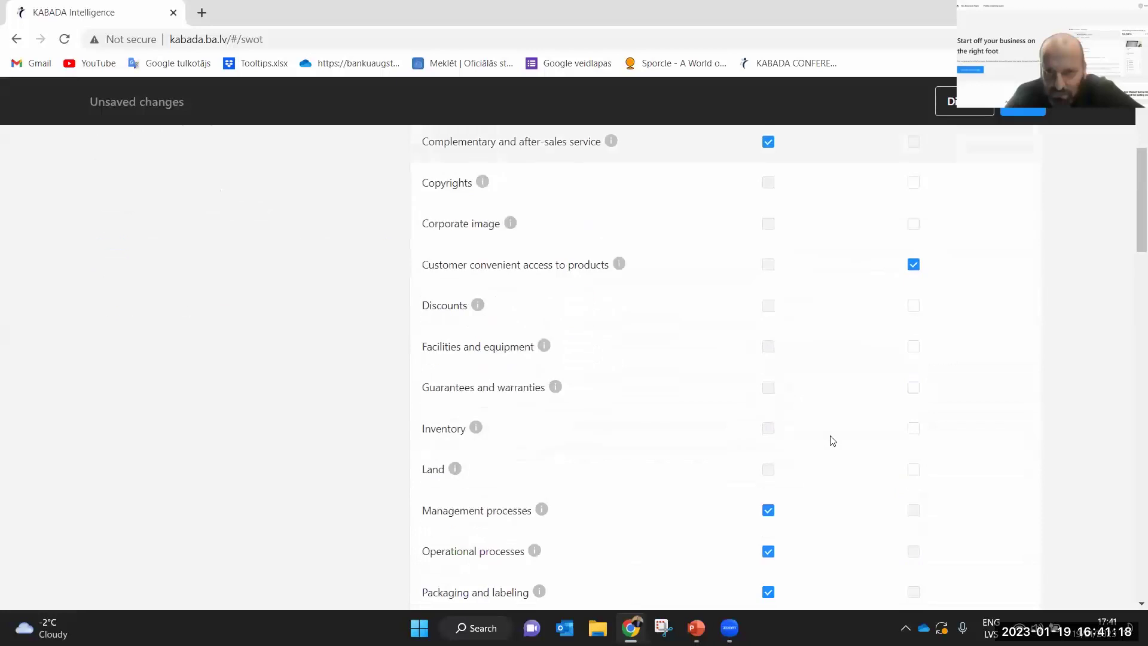
scroll(830, 438, down, 3)
scroll(808, 370, up, 2)
click(768, 361)
click(769, 401)
scroll(831, 419, down, 2)
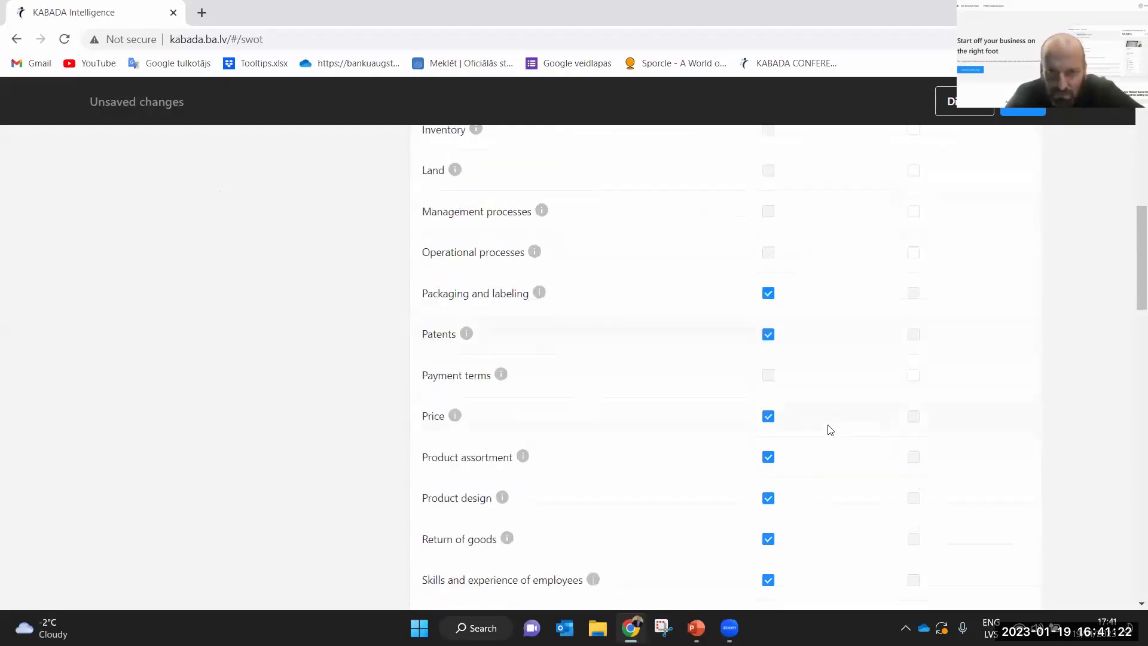
Deselect Supporting processes, Skills and experience of employees, Return of goods and Product design as strengths, keeping Trademarks selected
scroll(828, 429, down, 4)
click(771, 361)
click(771, 362)
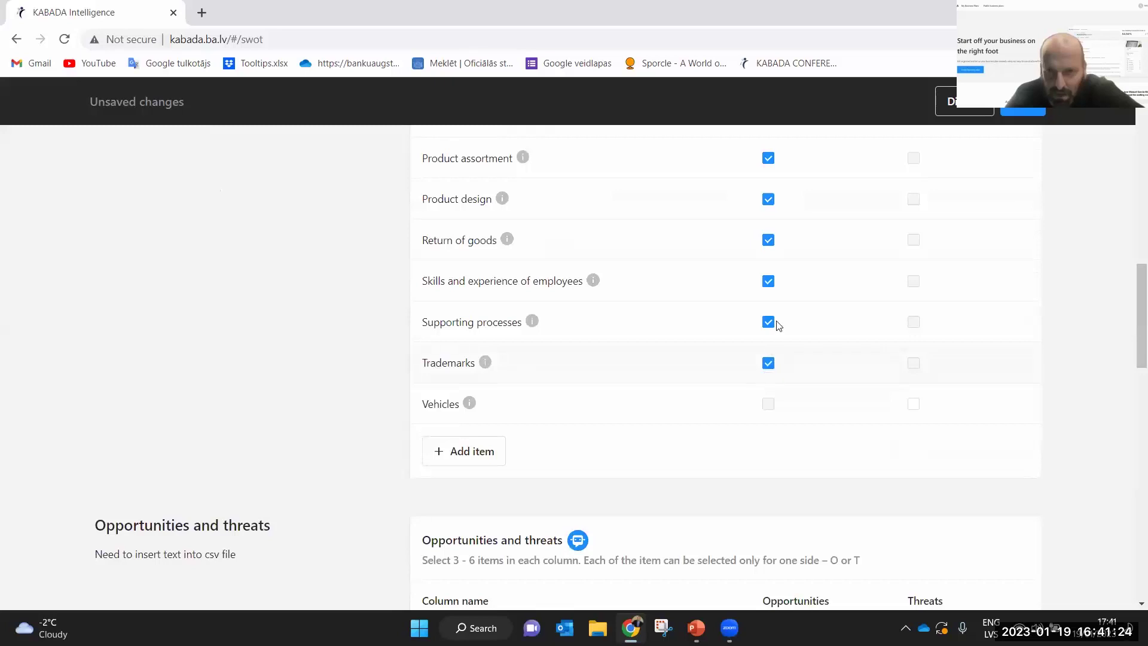
click(770, 323)
click(770, 282)
click(767, 206)
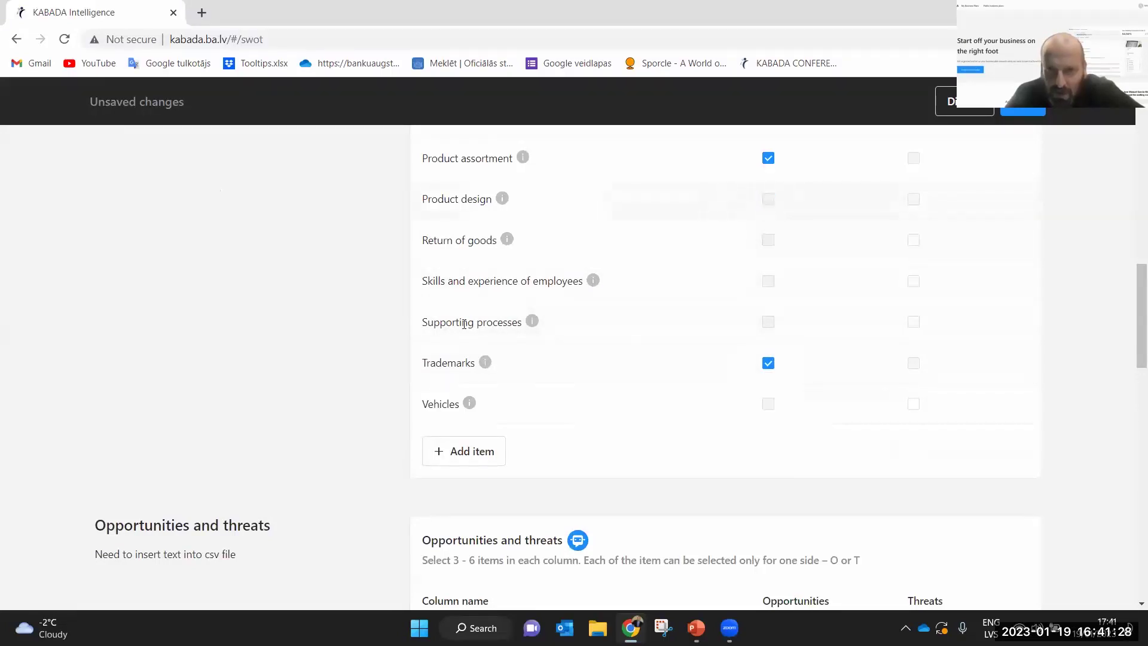
Mark Accessibility of financial resources as an opportunity and Competition as a threat
scroll(468, 326, up, 6)
scroll(468, 326, down, 10)
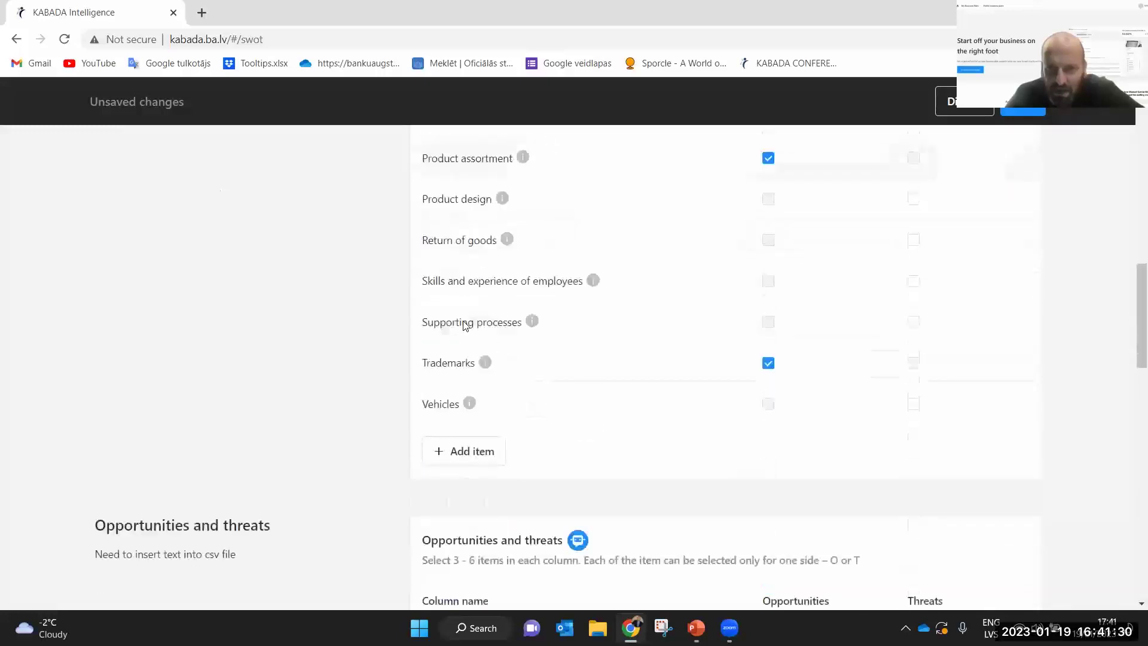
scroll(464, 320, down, 5)
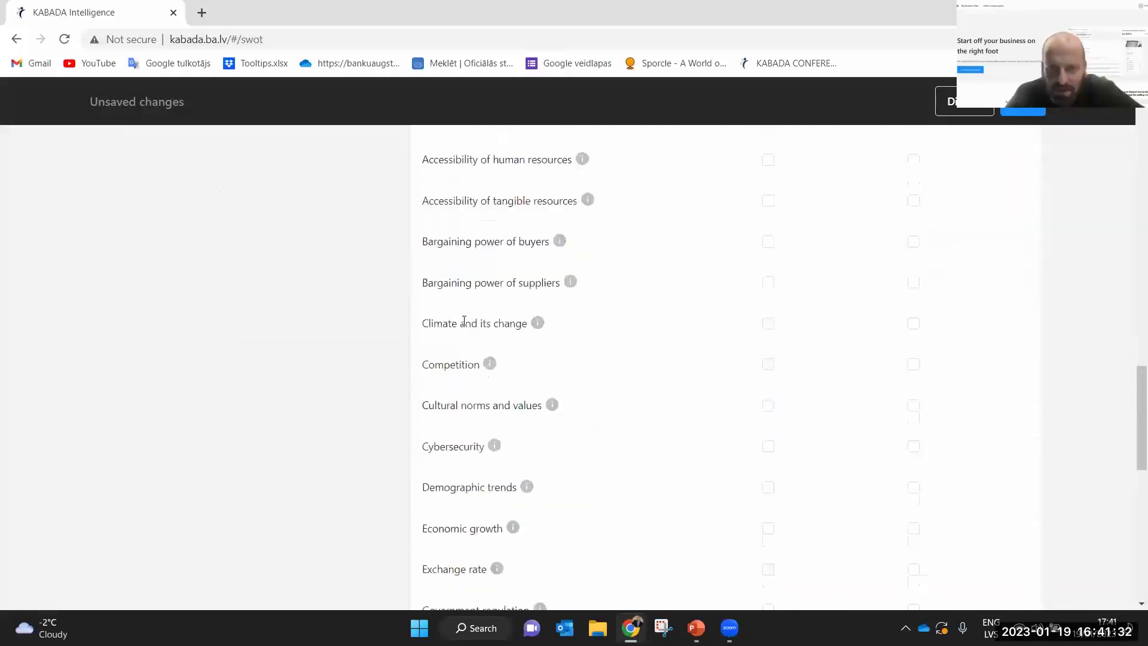
scroll(467, 319, up, 2)
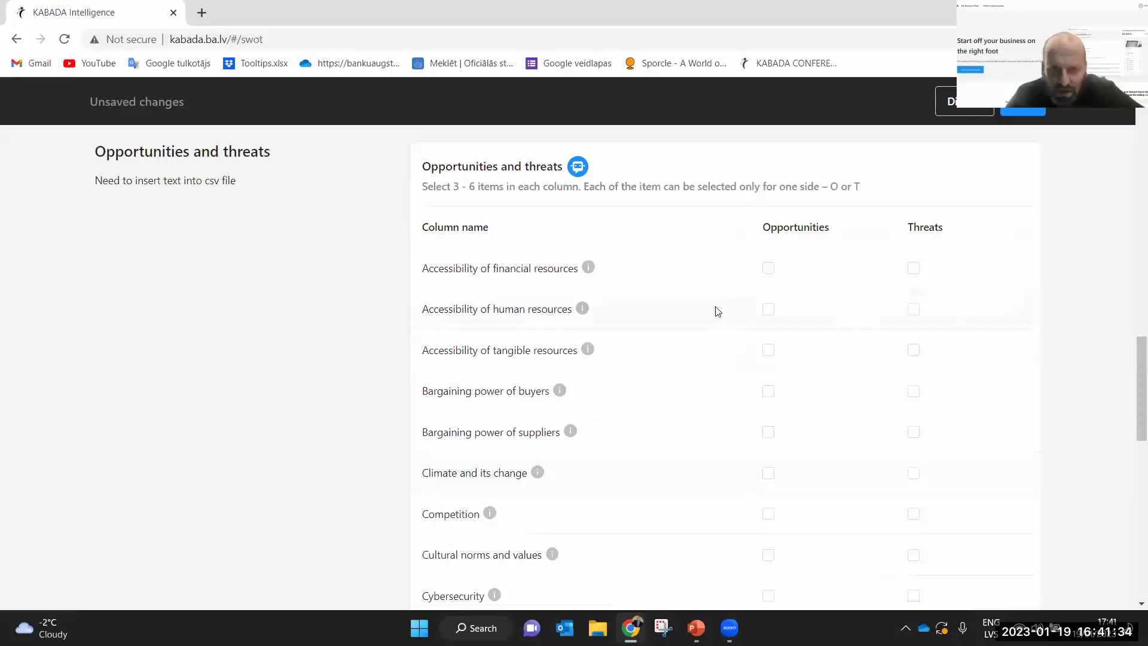
click(768, 270)
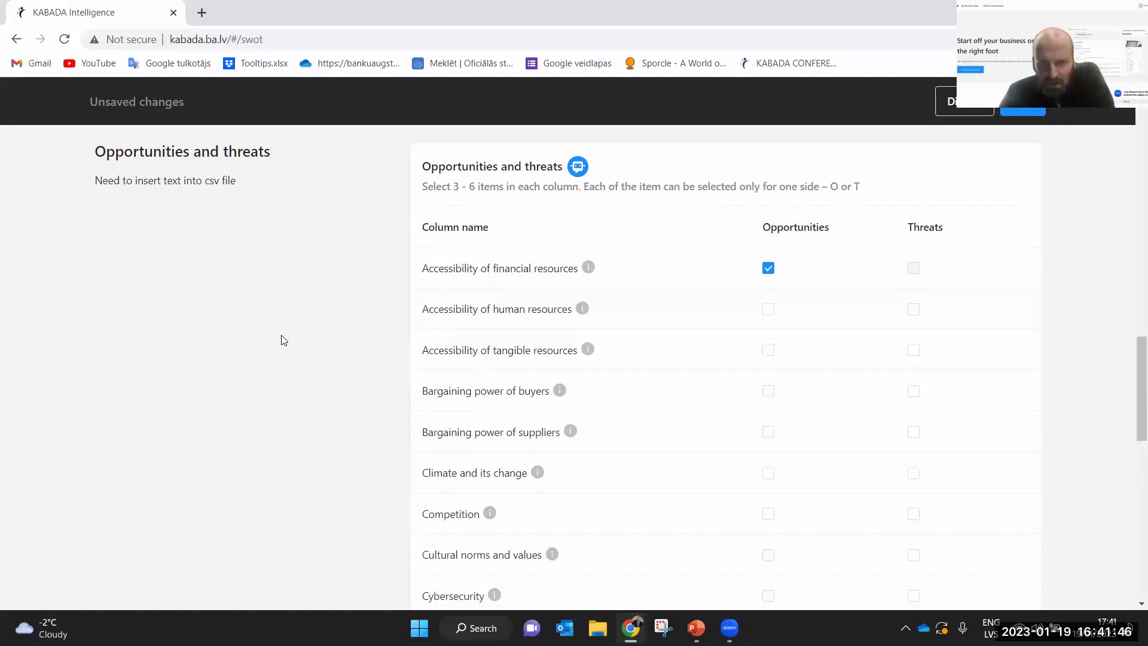
scroll(282, 340, down, 1)
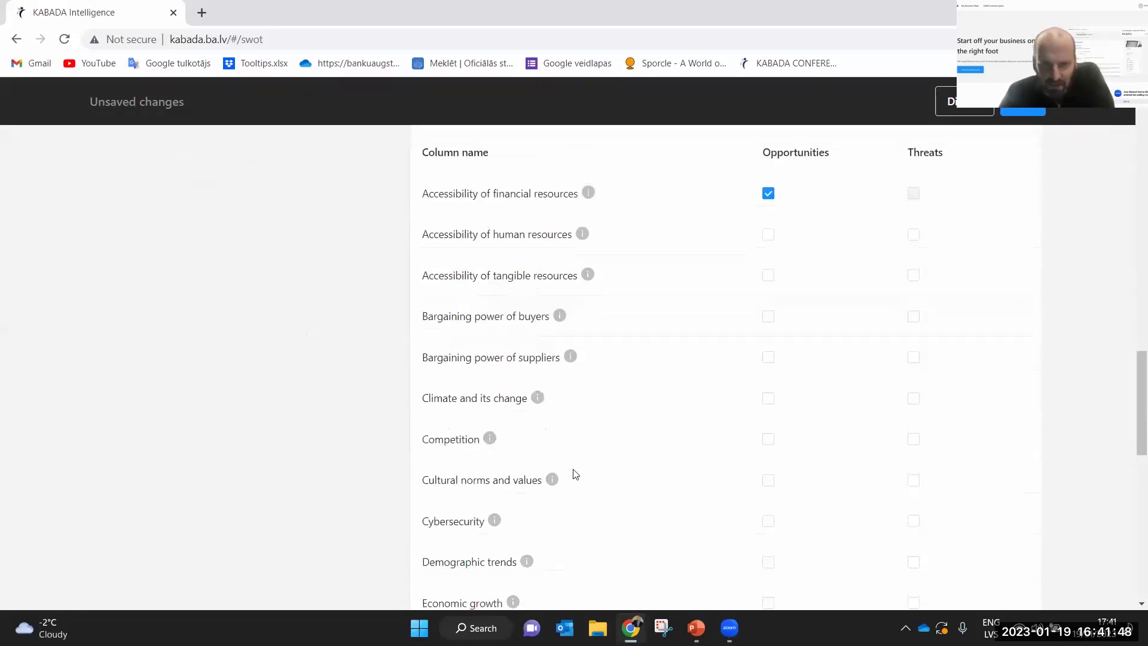
click(914, 440)
scroll(855, 455, down, 2)
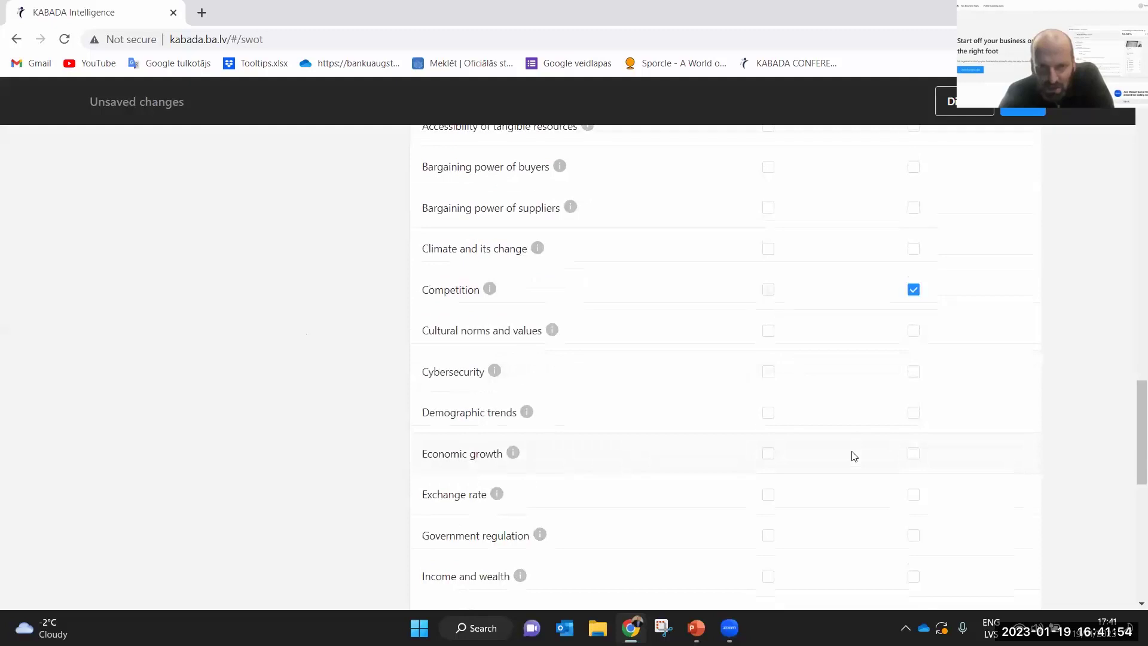
Mark Cybersecurity as a threat and Economic growth as an opportunity
click(770, 377)
click(770, 377)
click(912, 374)
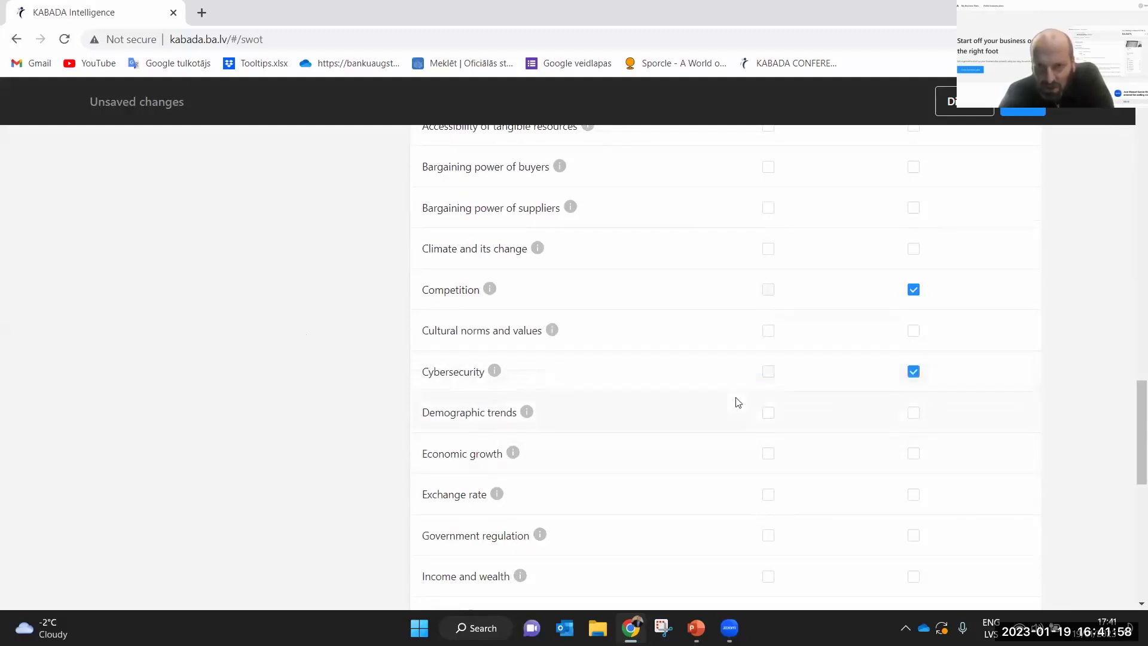
click(769, 455)
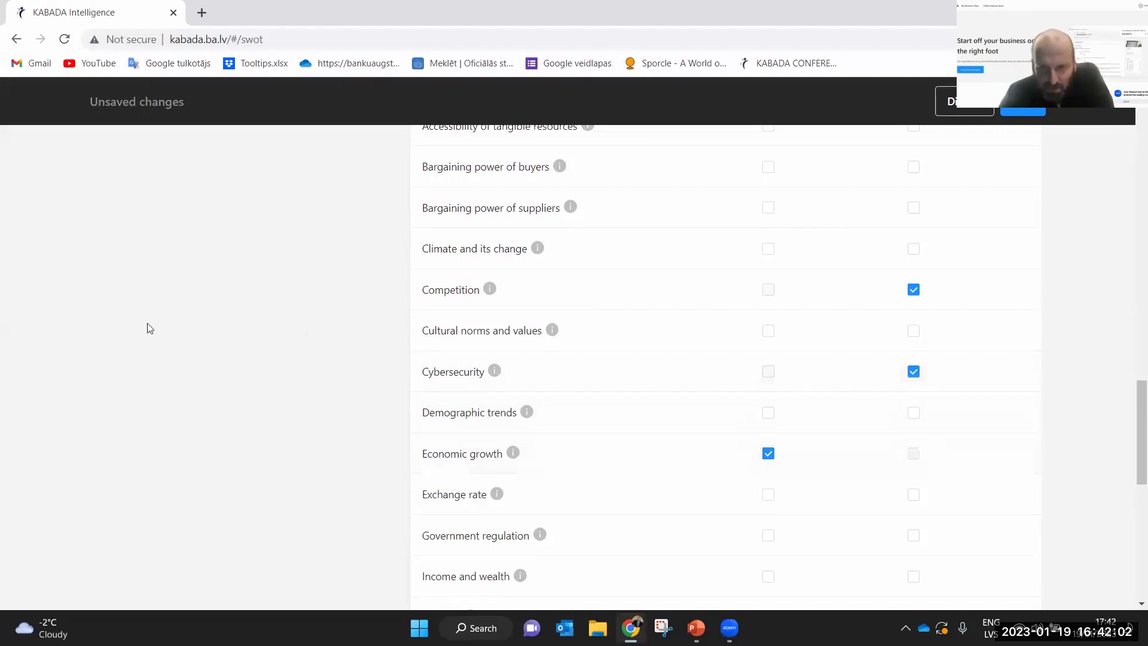
Review the selections made in both SWOT tables, from strengths and weaknesses to opportunities and threats
scroll(150, 328, up, 13)
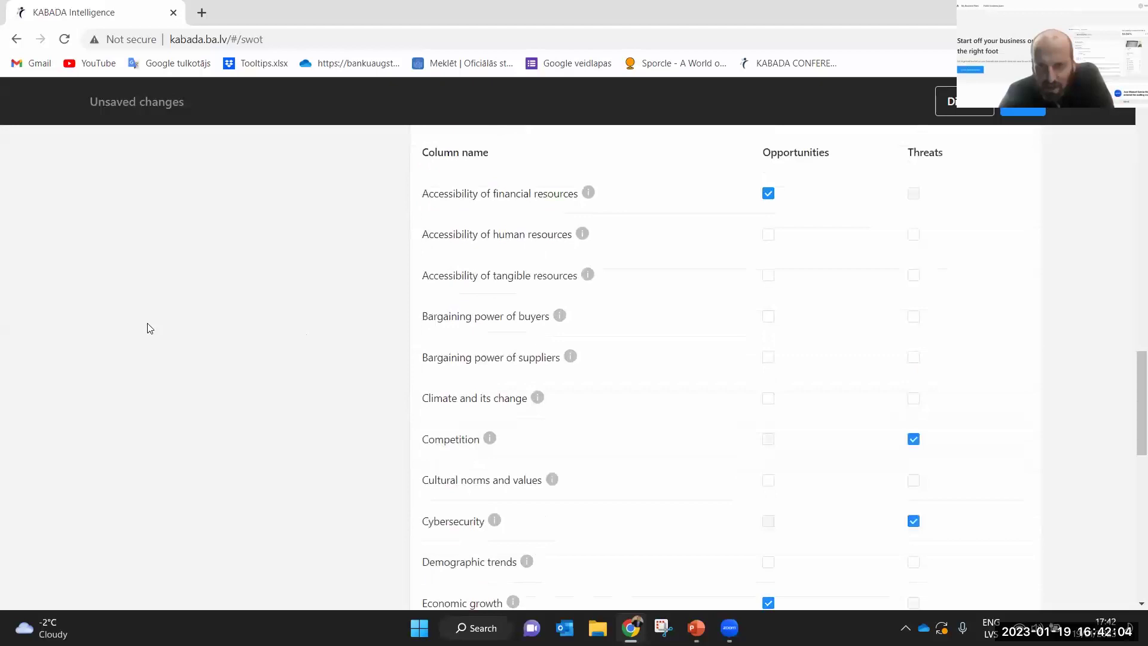
scroll(138, 333, up, 6)
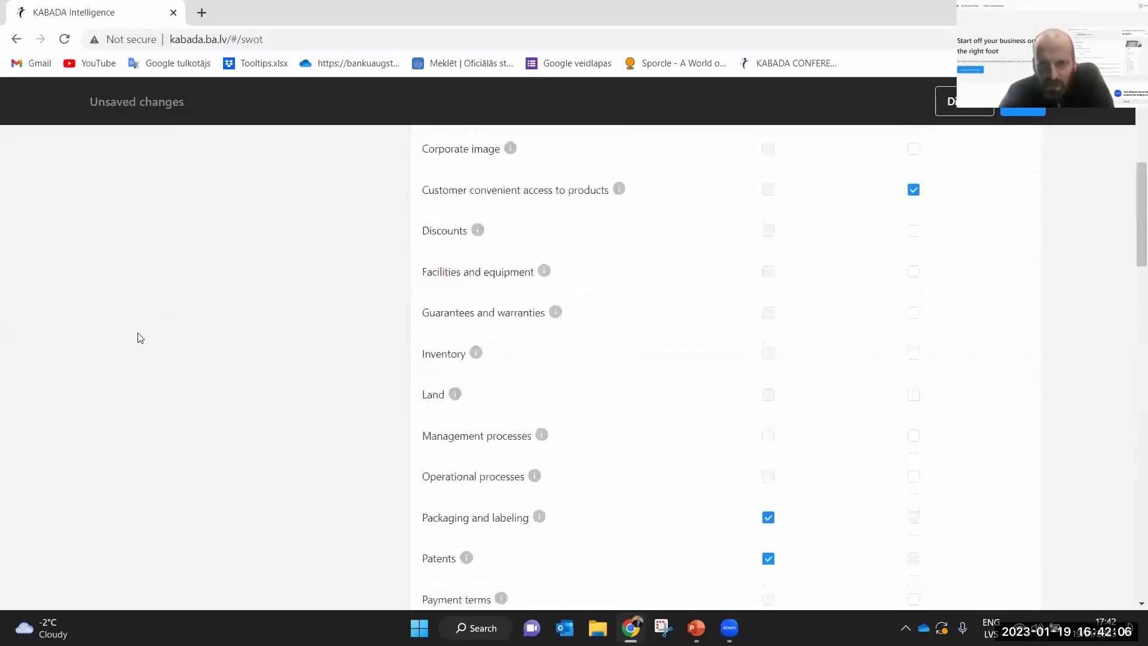
scroll(105, 374, up, 6)
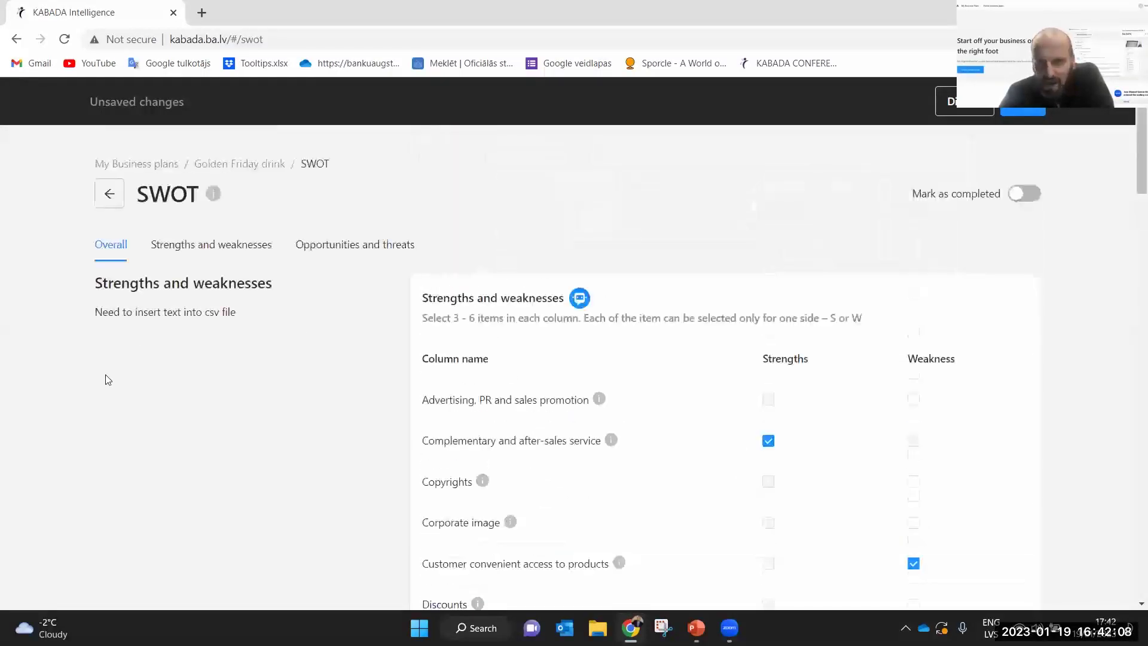
scroll(105, 374, down, 18)
scroll(99, 389, down, 13)
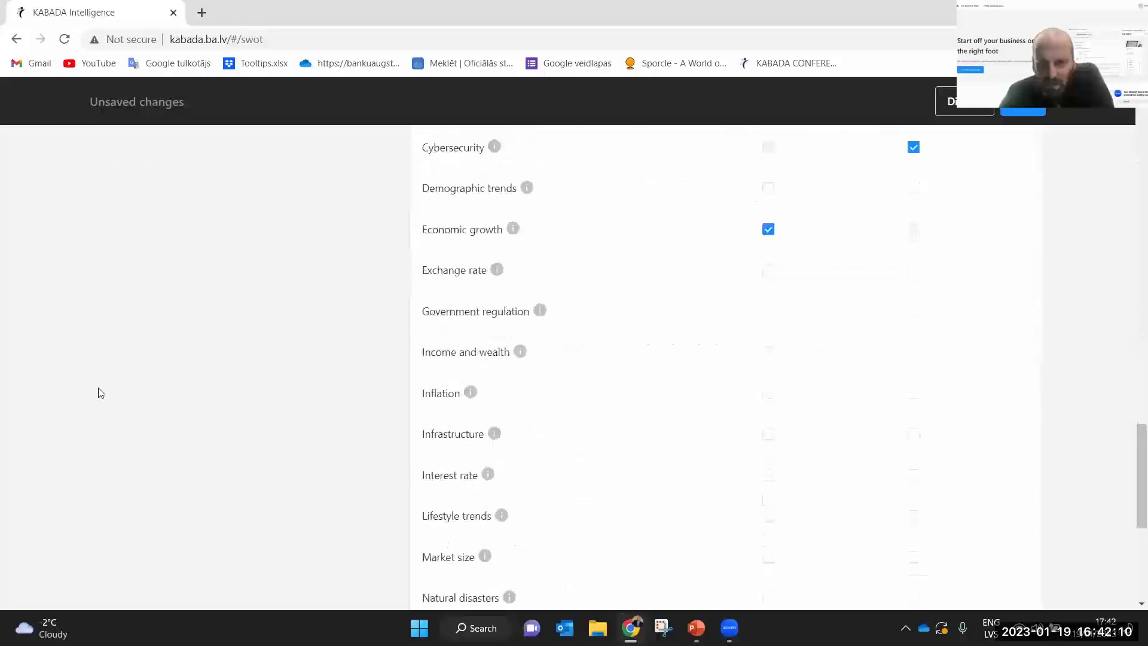
scroll(98, 388, up, 18)
scroll(98, 393, up, 10)
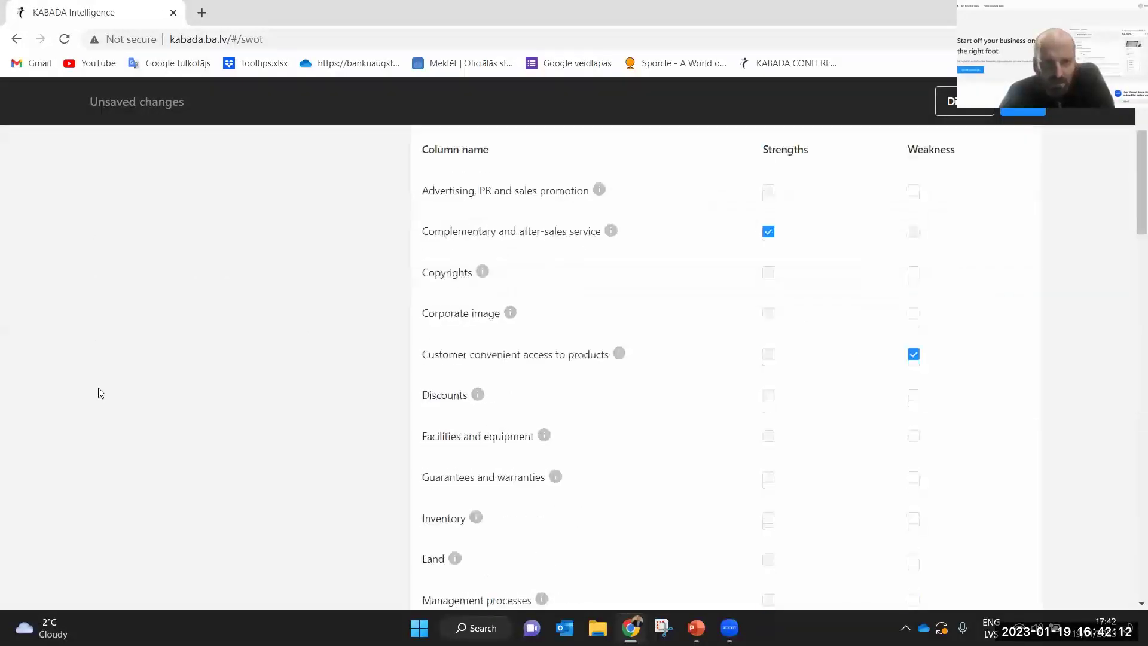
Mark the SWOT analysis as completed and return to the business plan overview
click(1034, 200)
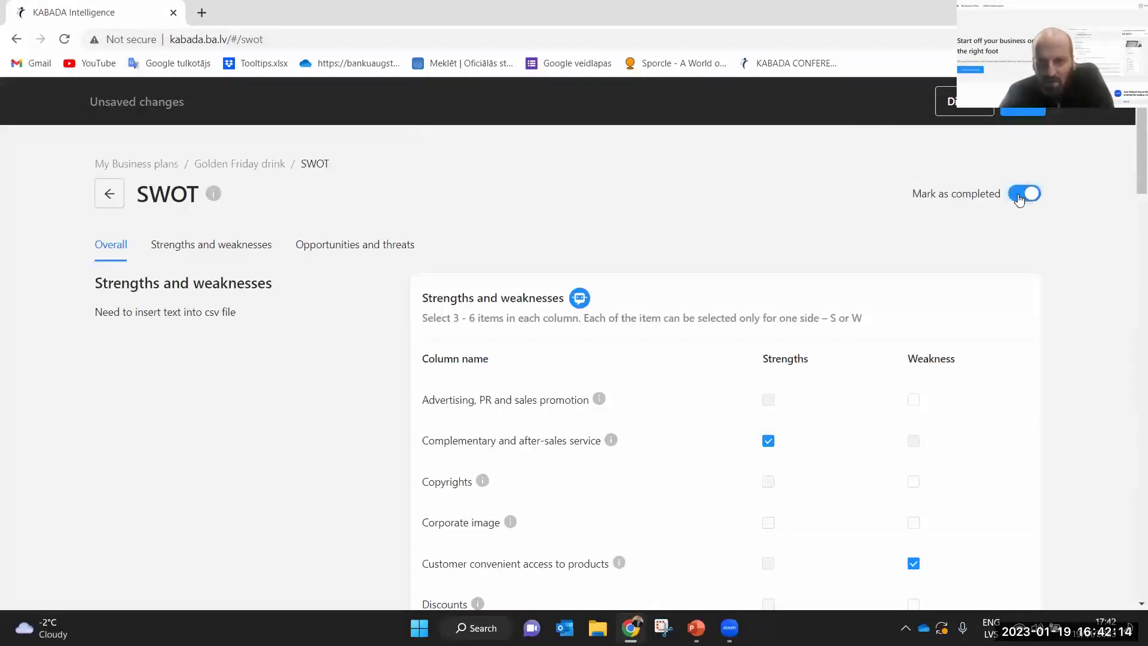
click(111, 194)
Look over the Golden Friday drink plan overview and show the formats available for exporting it
scroll(46, 284, down, 10)
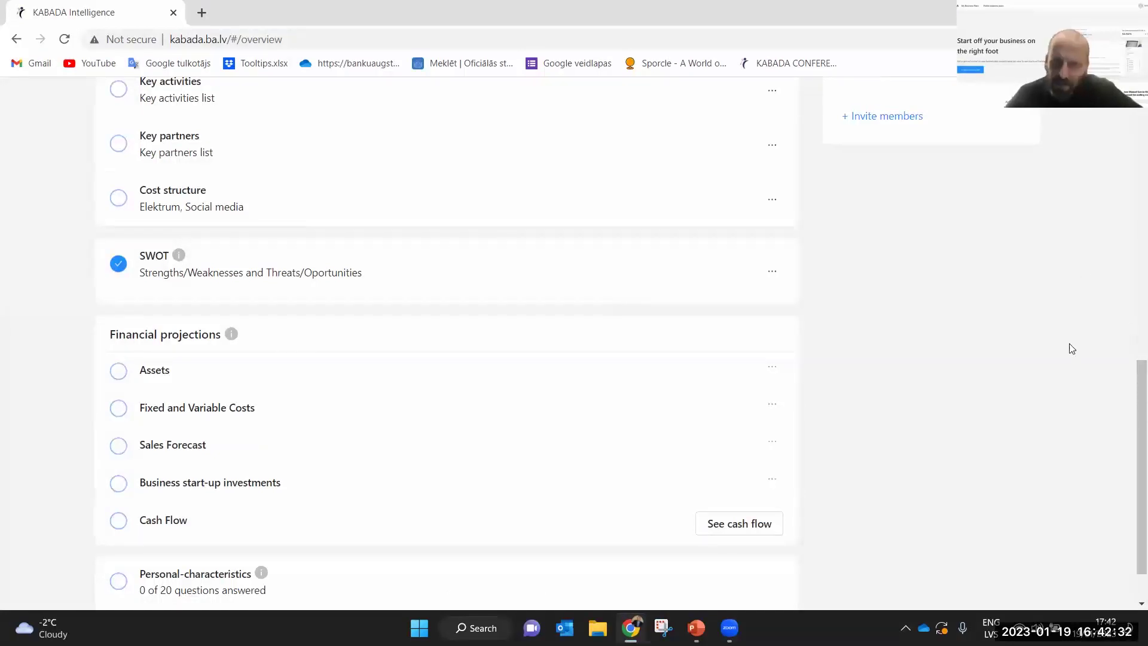
scroll(997, 370, up, 10)
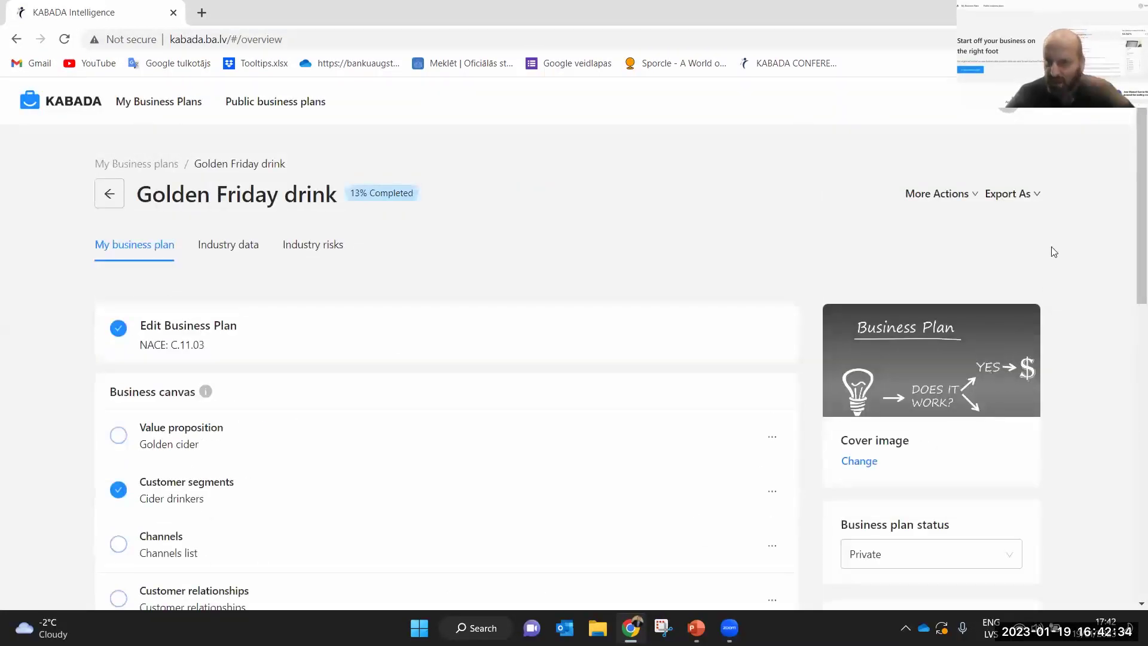
click(1020, 197)
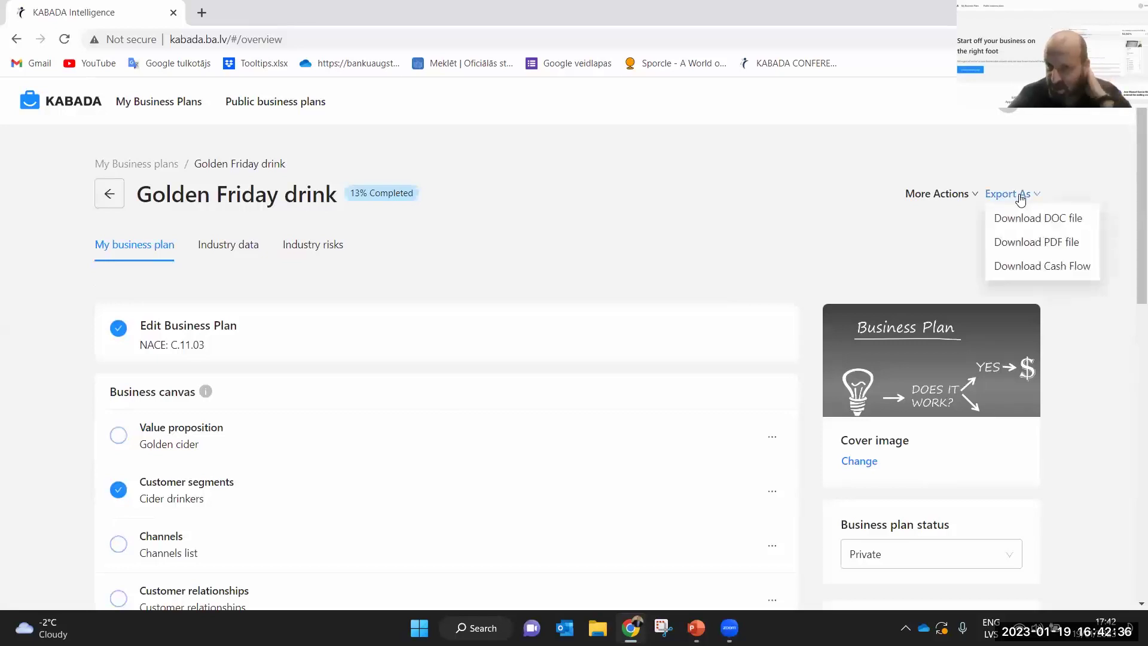
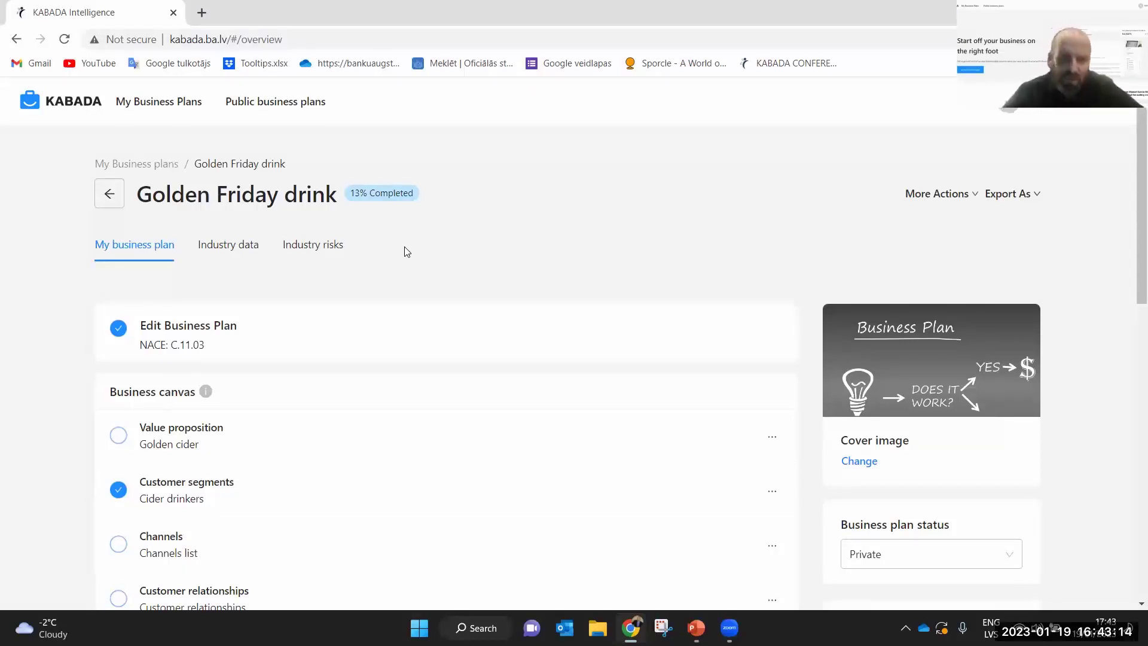
Open Assets under Financial projections, examine the brewing machine's total amount and VAT rate fields, and return to the overview
scroll(404, 251, down, 10)
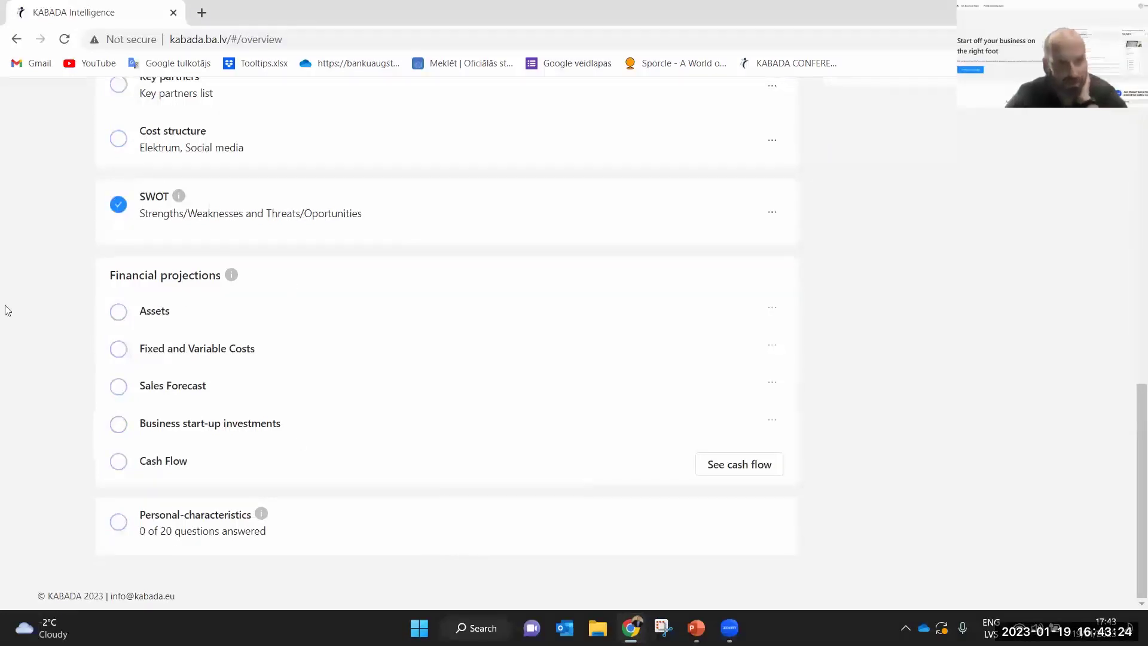
scroll(259, 329, up, 12)
scroll(102, 356, down, 10)
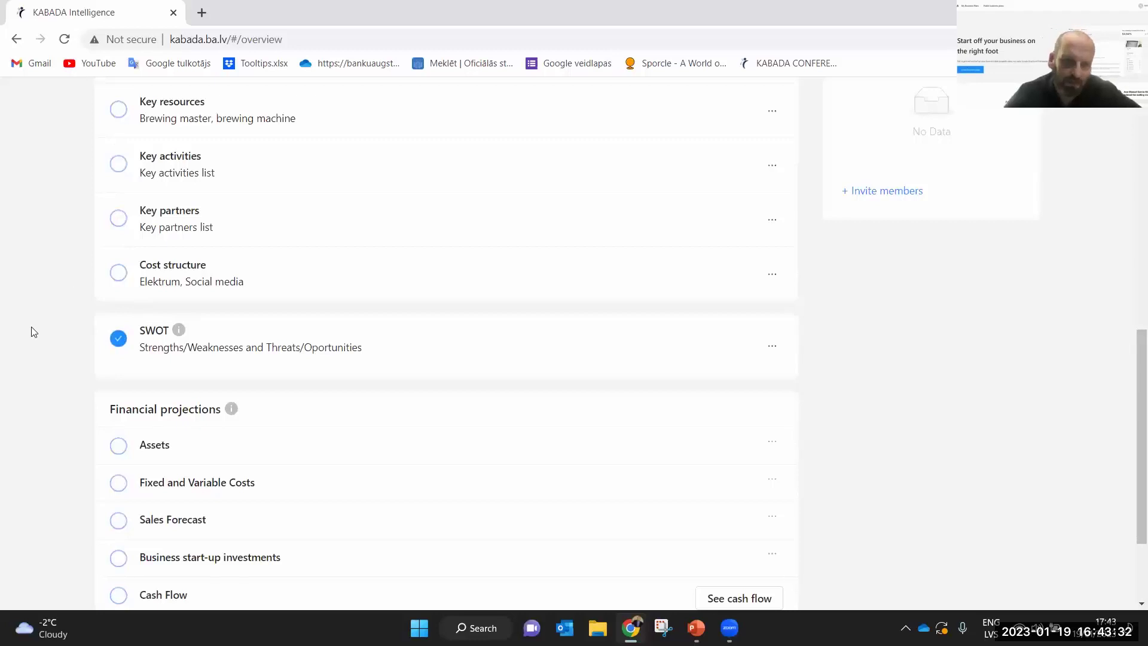
scroll(28, 342, down, 1)
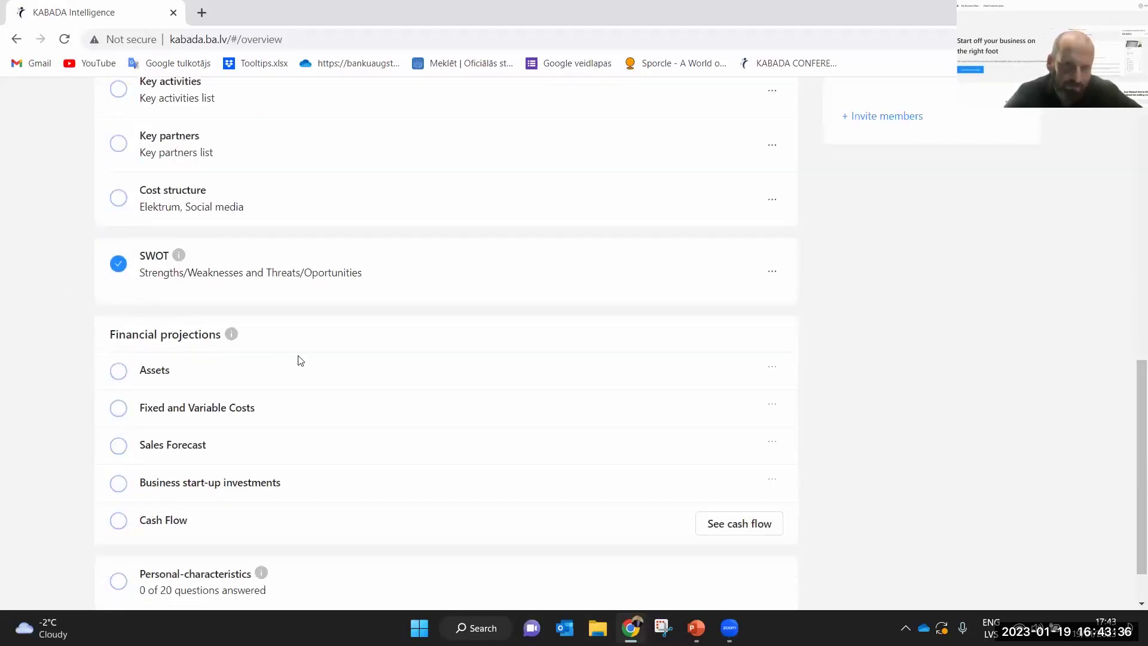
scroll(299, 359, down, 1)
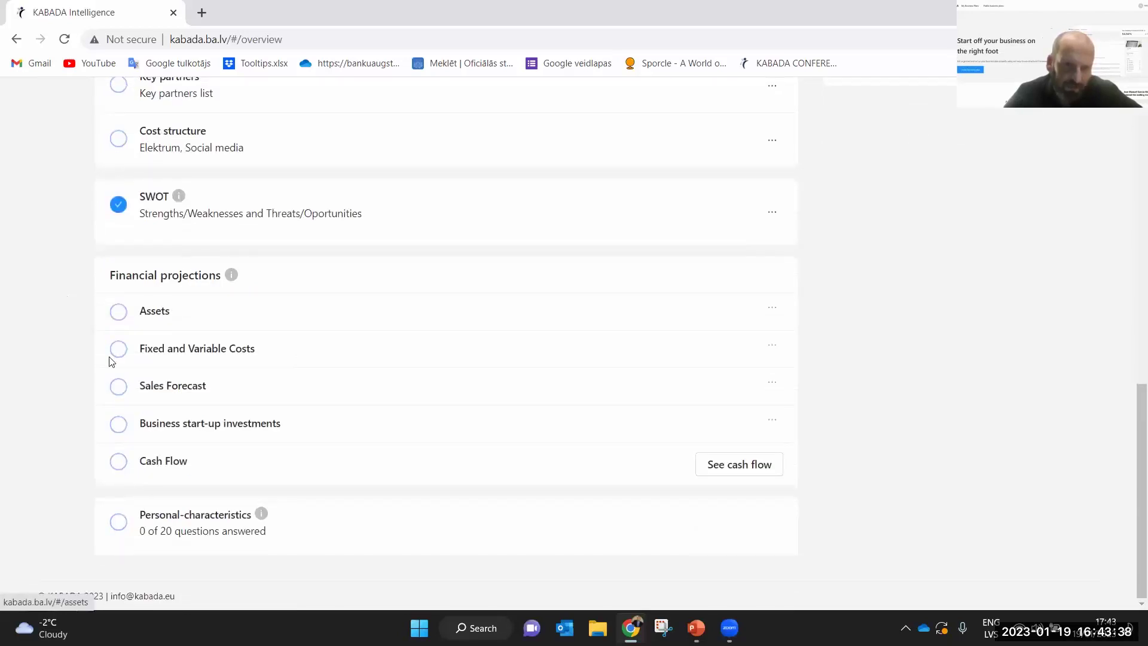
click(165, 310)
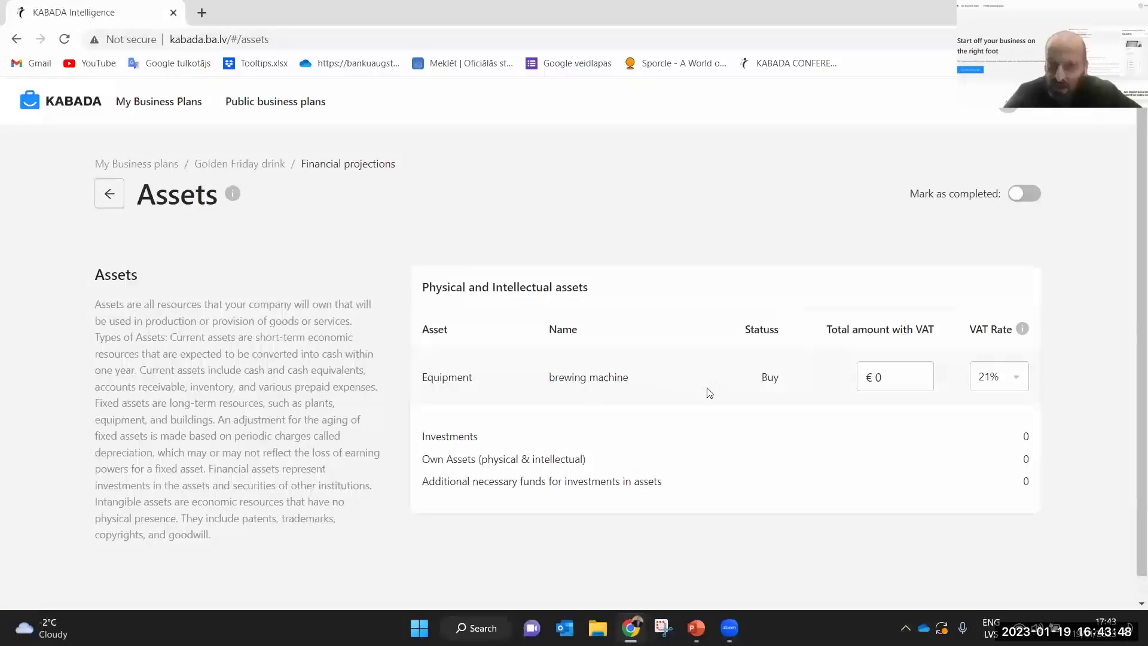
click(897, 374)
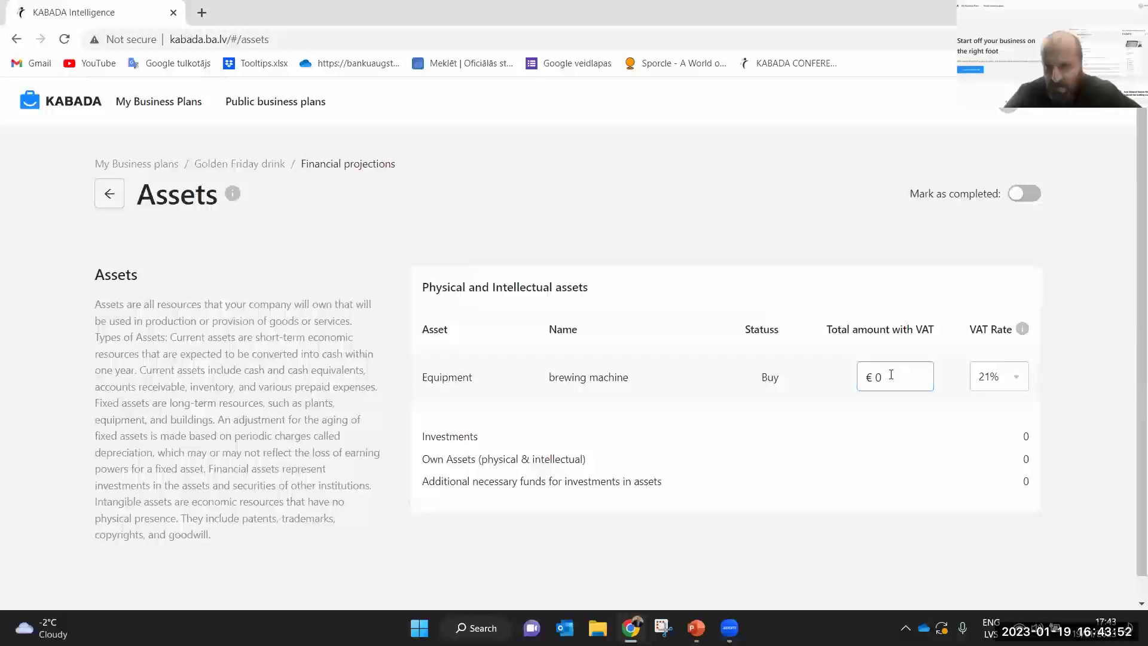
mouse_move(1021, 333)
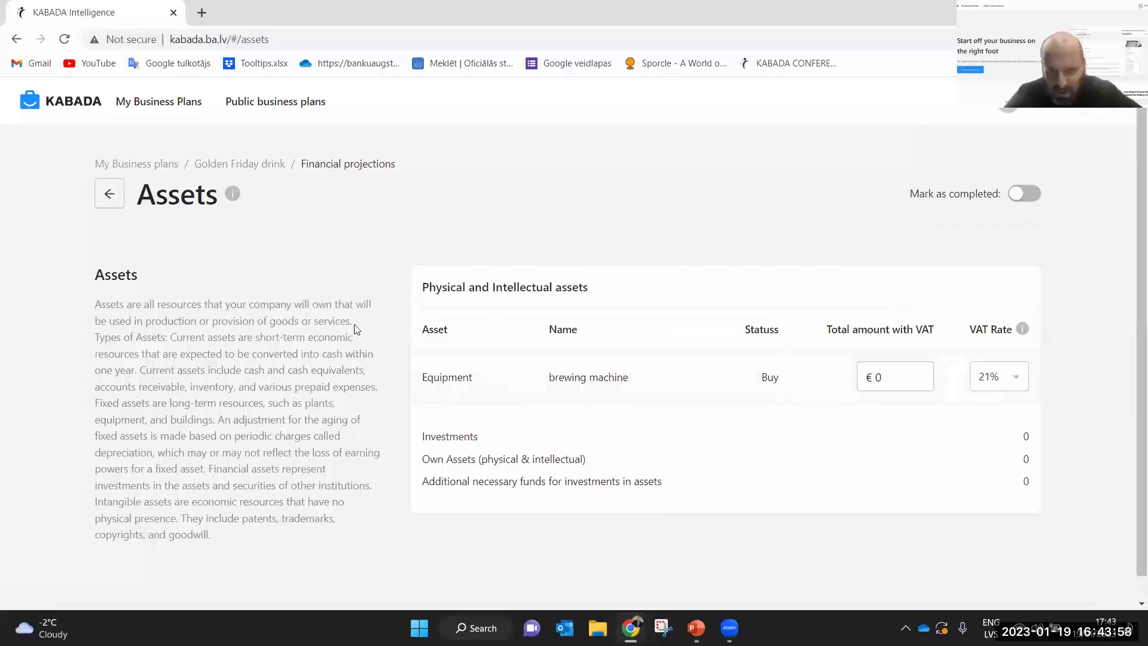
click(110, 195)
Open Fixed and Variable Costs and view the fixed utilities costs and the variable marketing costs
scroll(226, 286, down, 5)
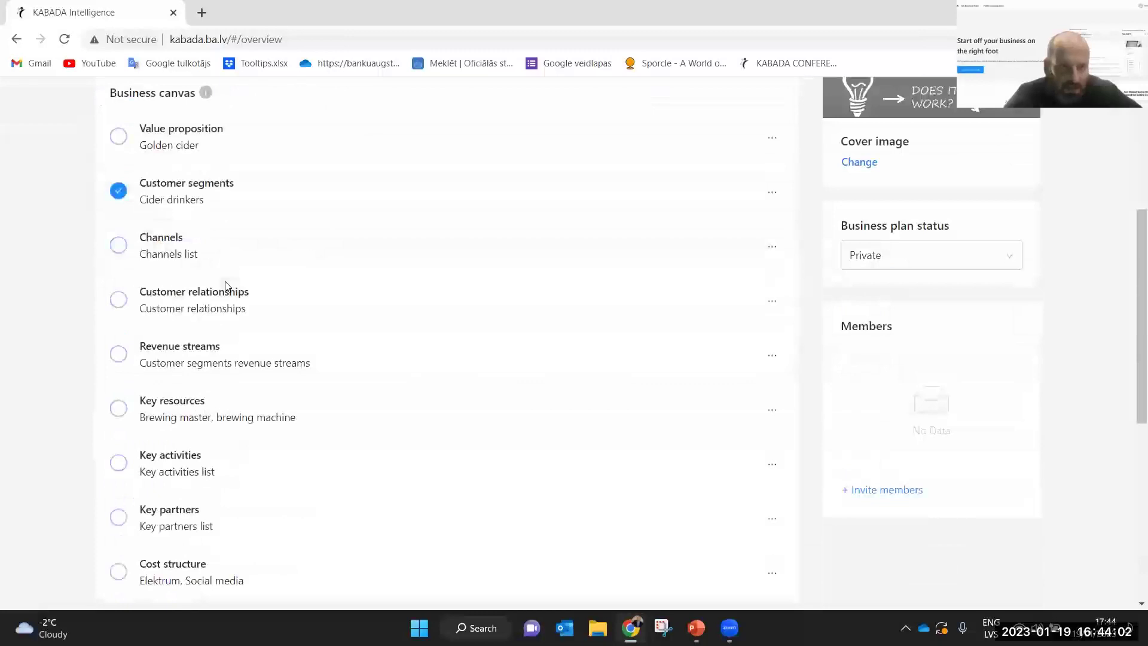
scroll(226, 286, down, 7)
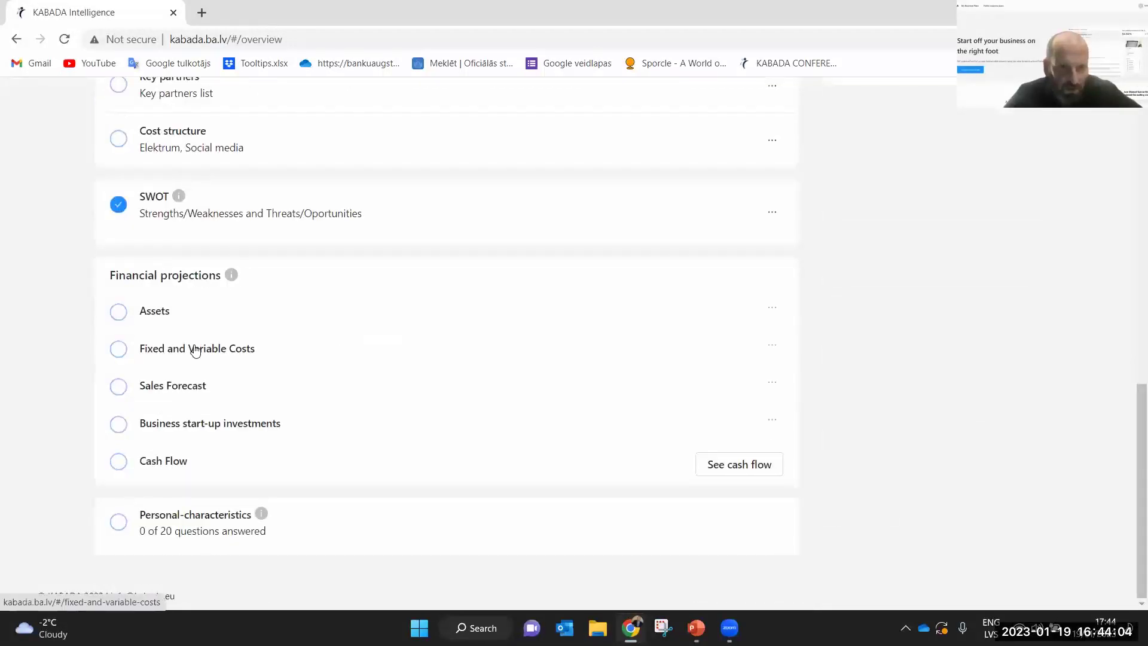
click(195, 350)
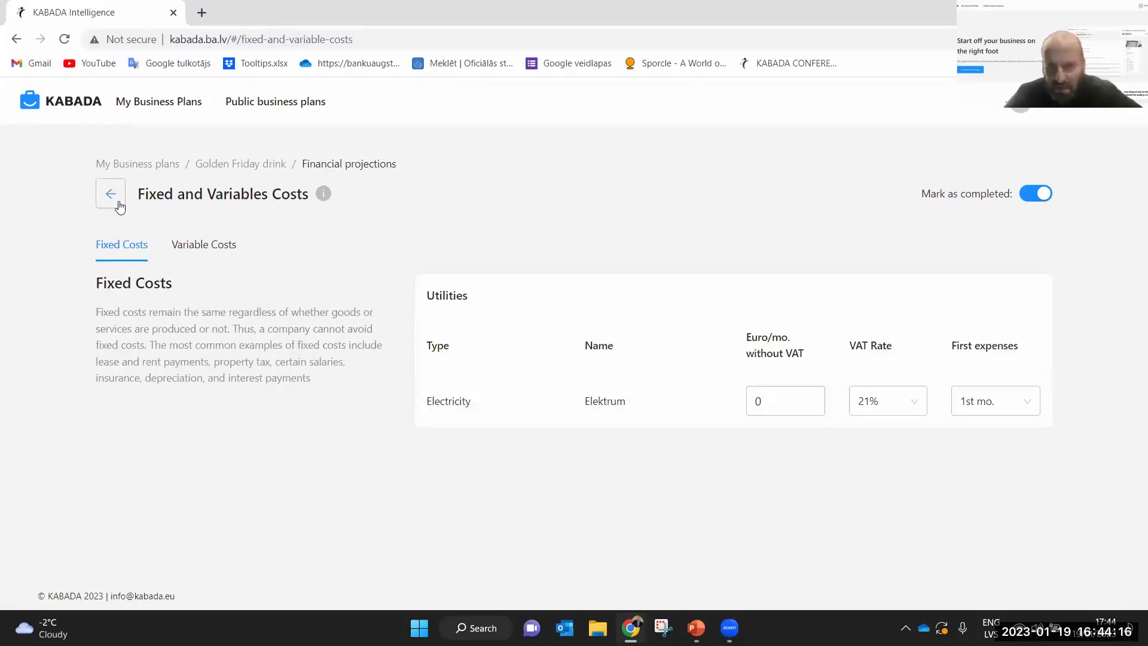
click(214, 246)
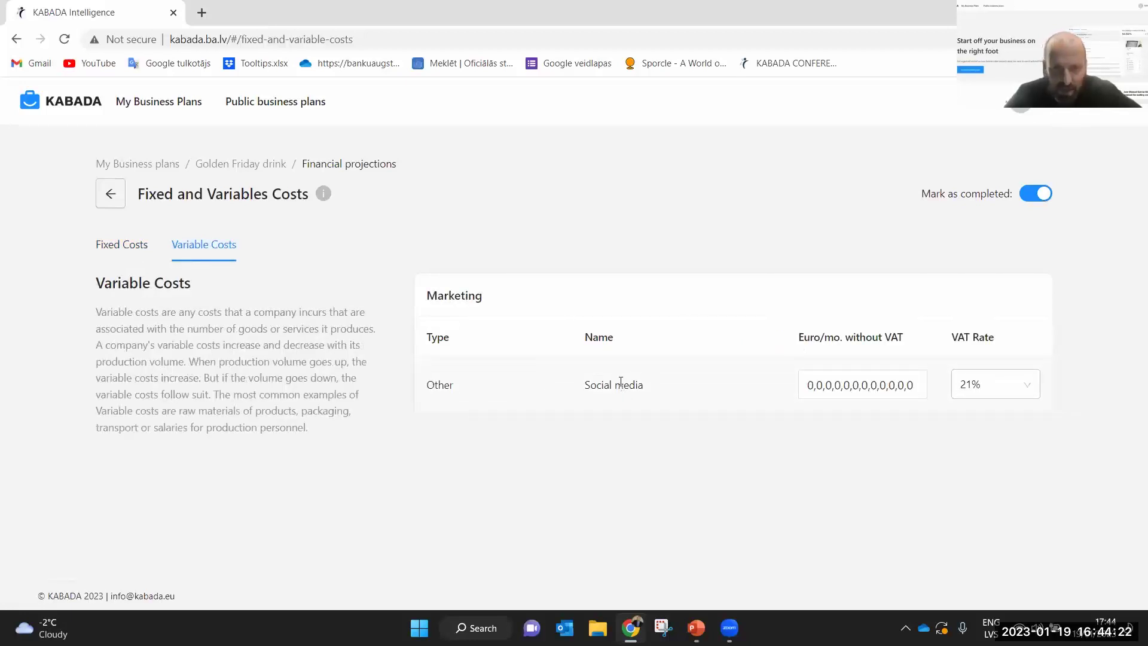
Examine the monthly cost breakdown for Social media, close it without saving, and return to the plan overview
click(824, 385)
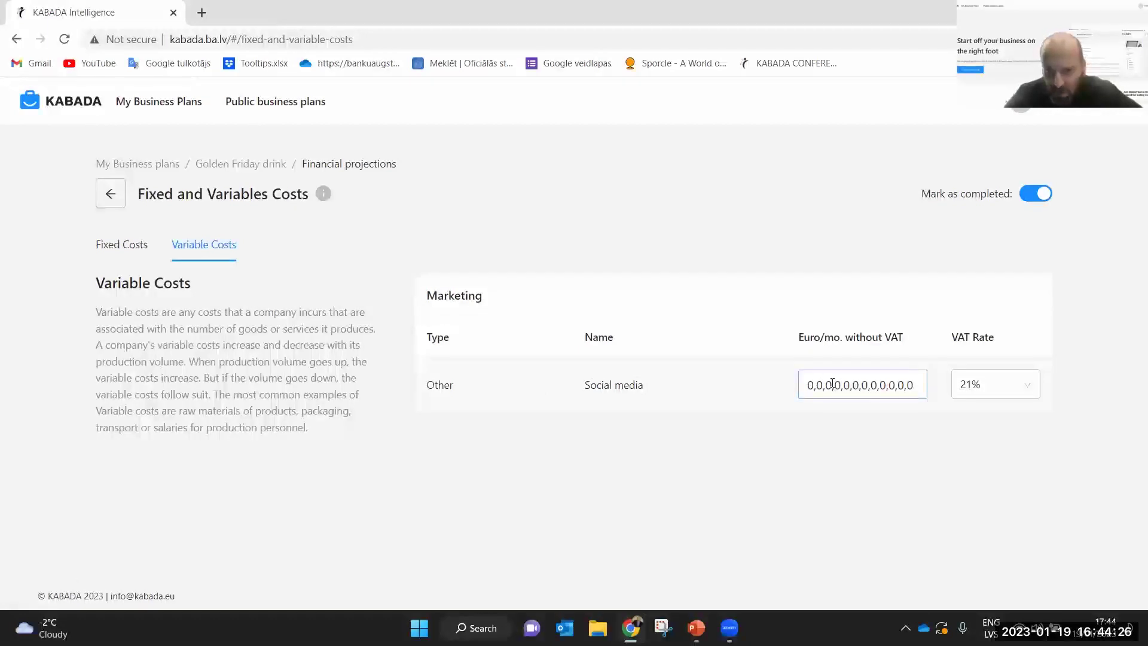
click(872, 383)
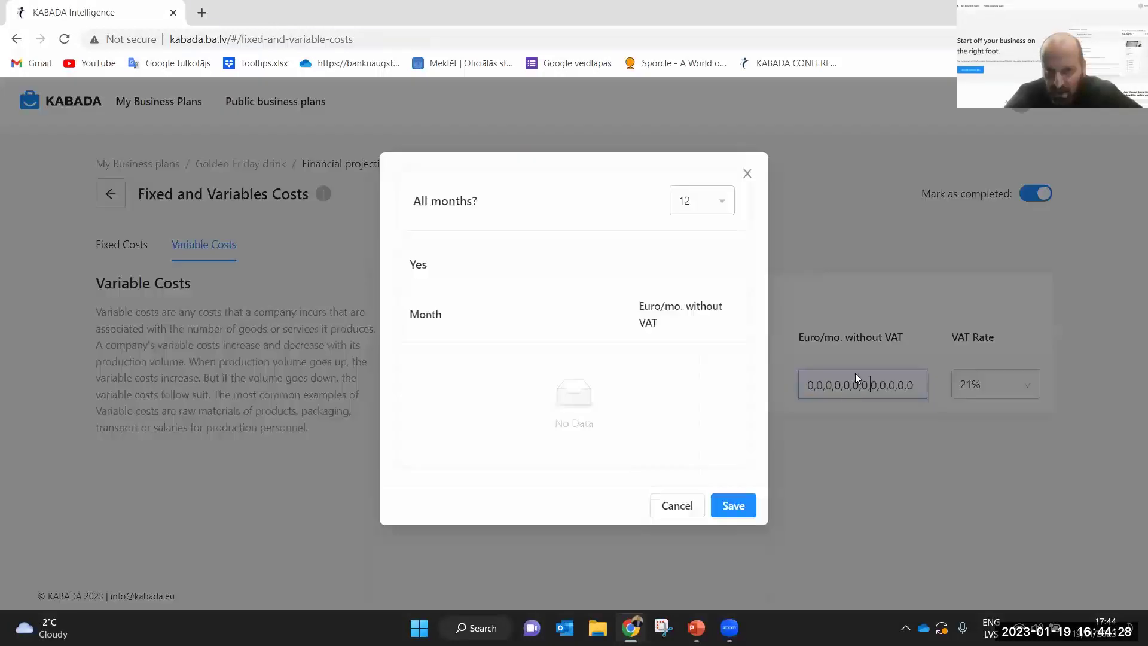
scroll(574, 342, down, 1)
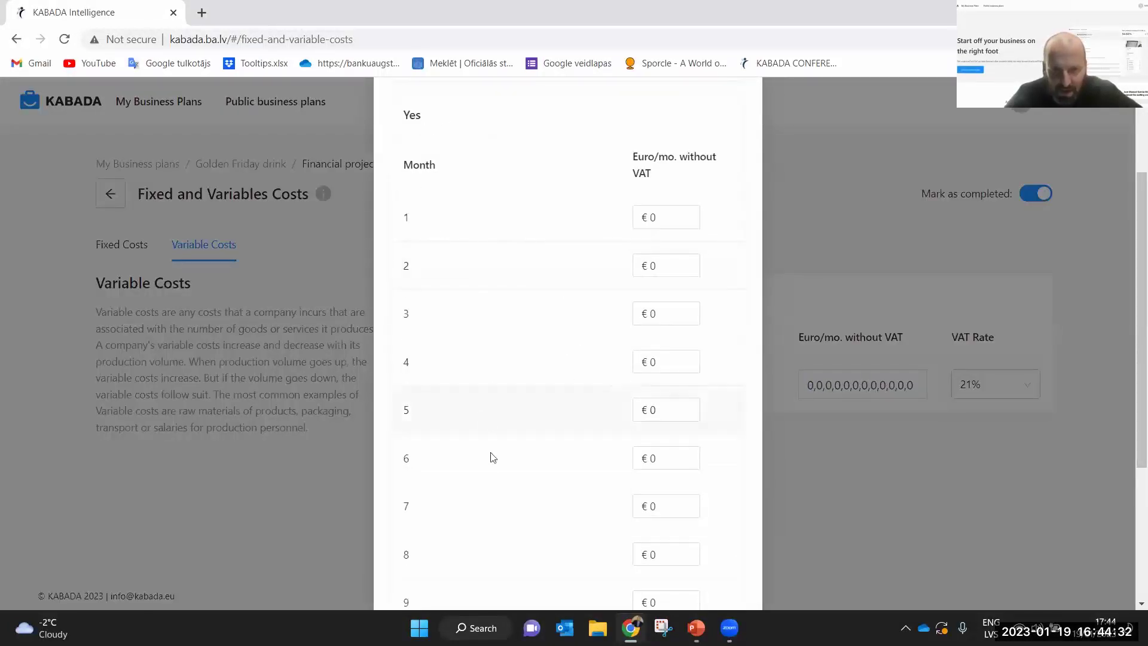
scroll(508, 513, down, 2)
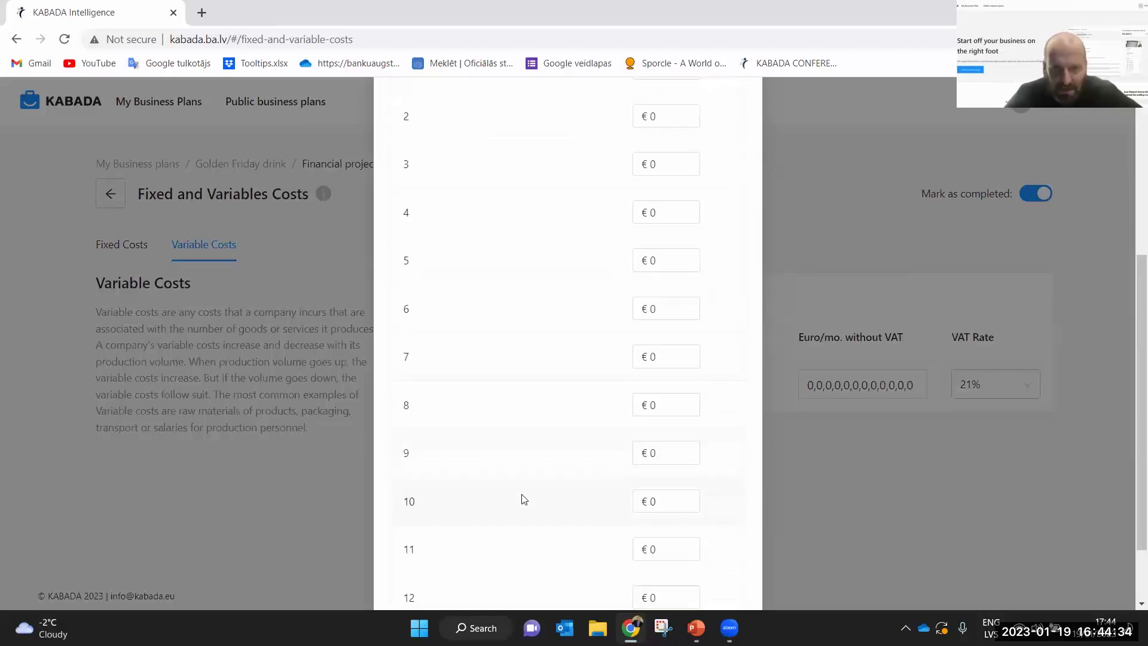
click(662, 455)
click(689, 267)
scroll(604, 240, up, 3)
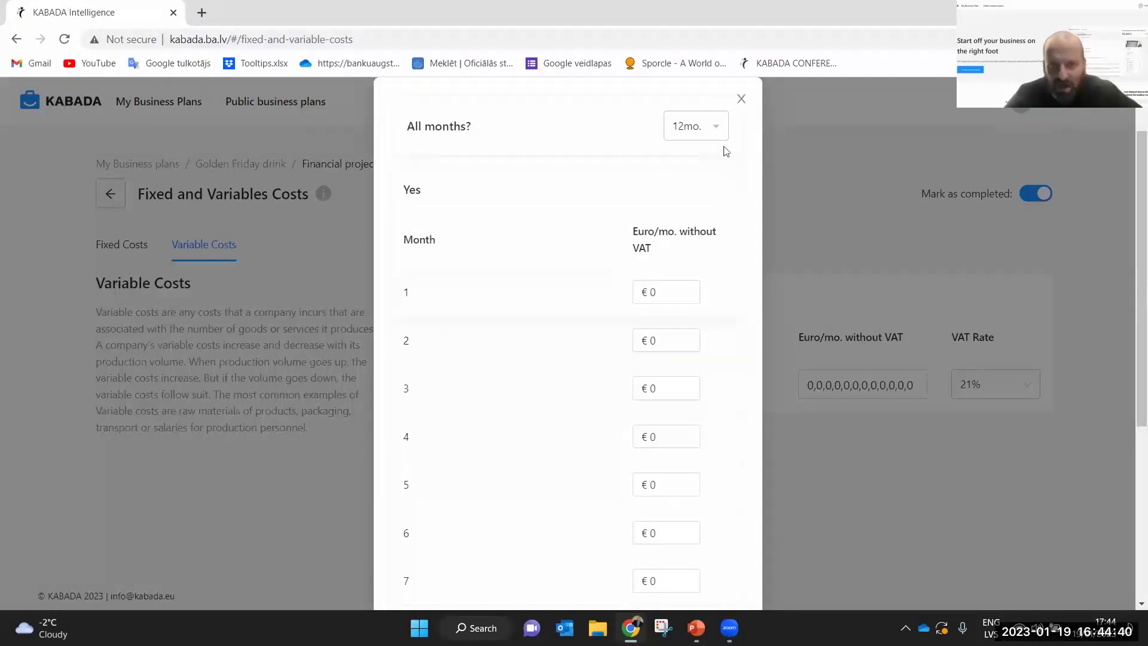
click(740, 101)
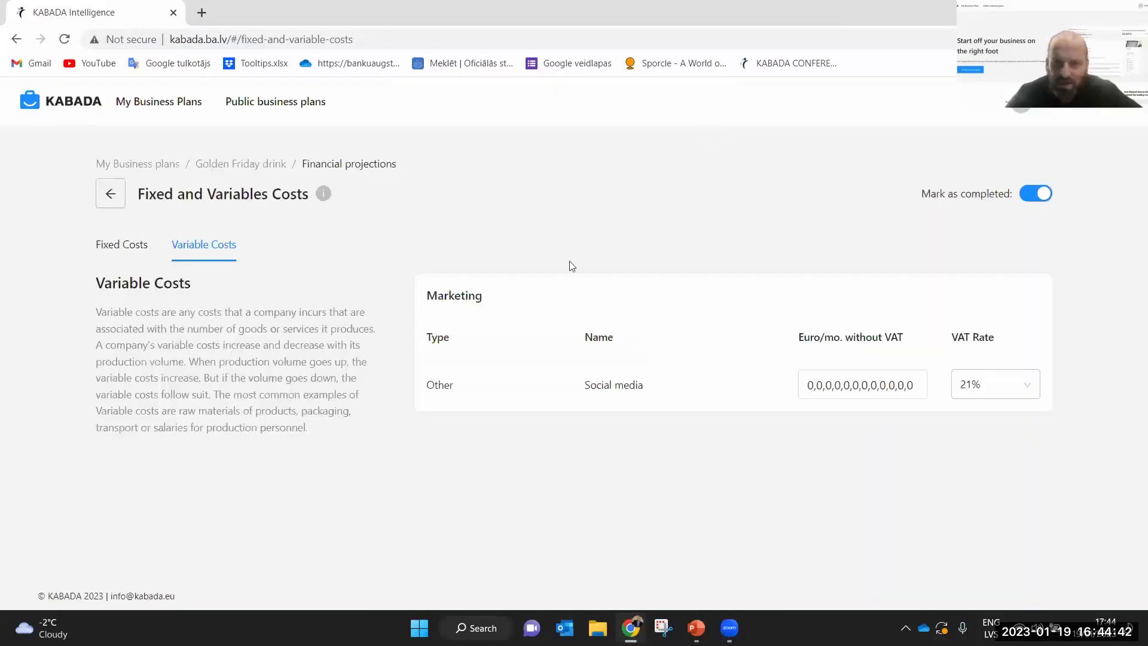
click(112, 195)
Open the Sales Forecast, examine Golden cider's readiness, export and monthly EU price and quantity fields, and return to the overview
scroll(461, 332, down, 12)
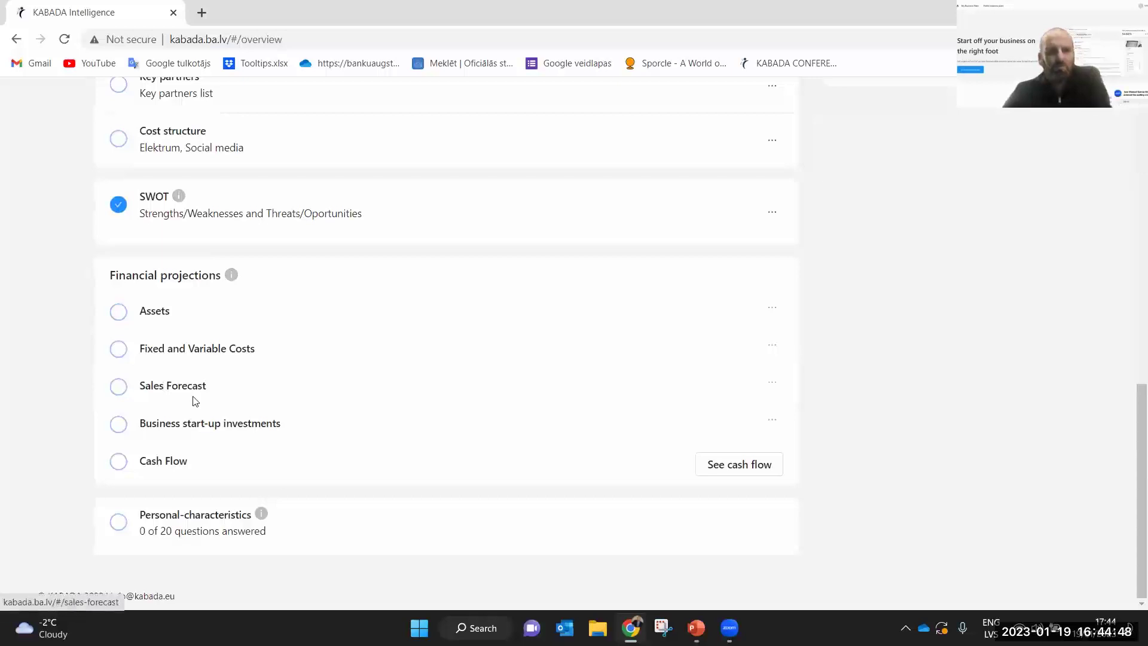
click(197, 396)
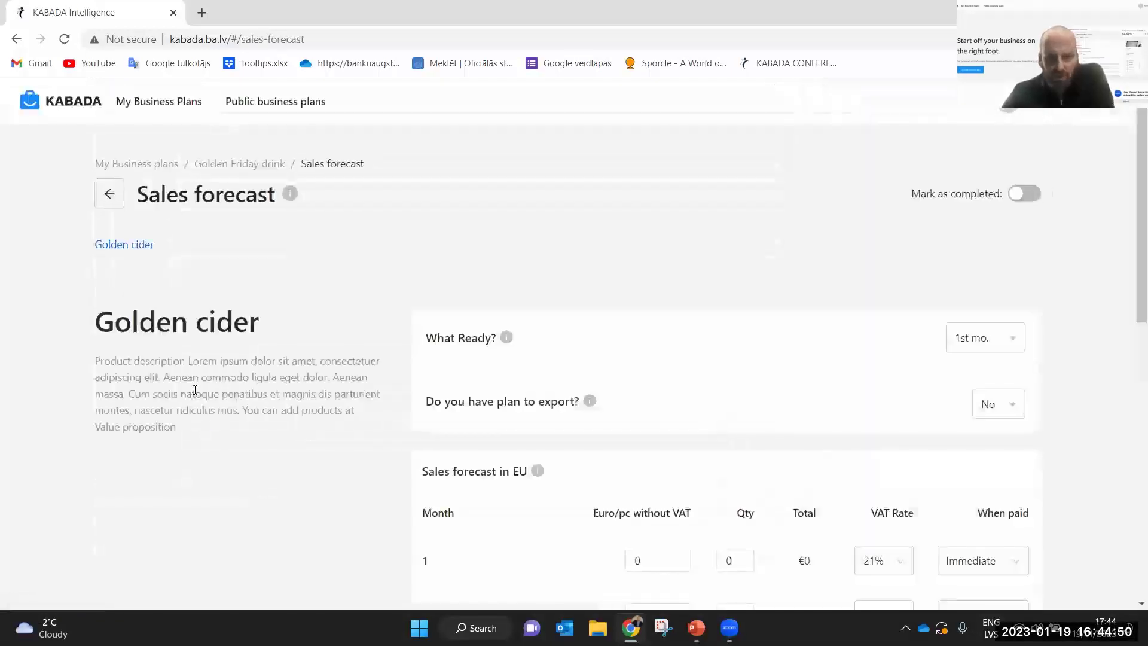
scroll(592, 475, down, 4)
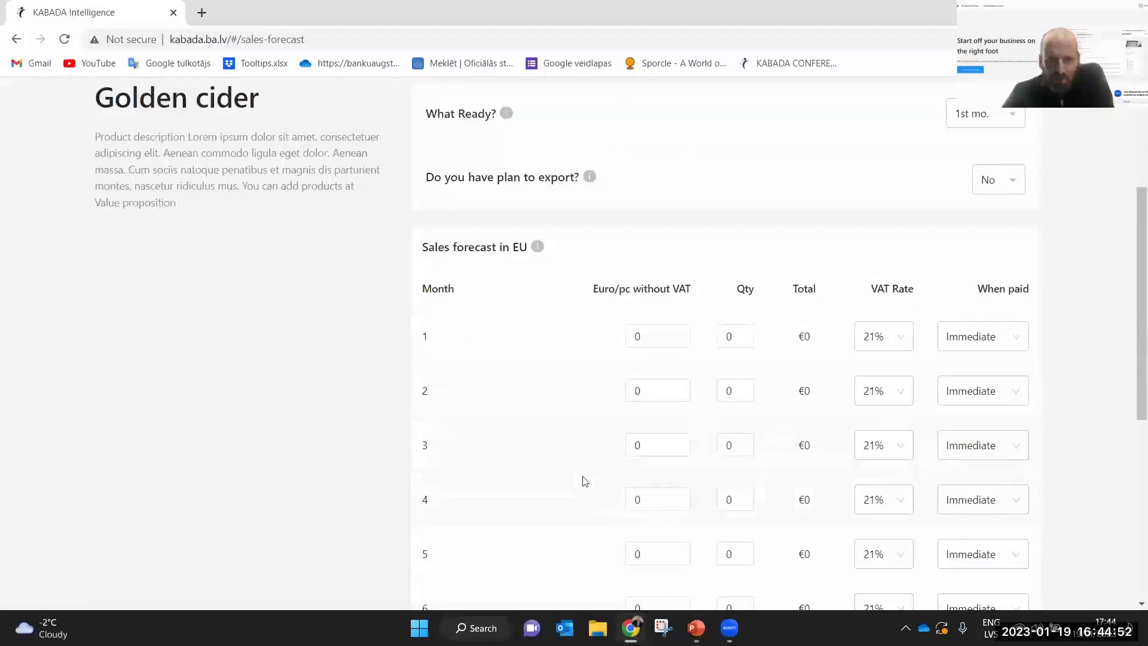
scroll(585, 481, up, 2)
scroll(585, 481, up, 1)
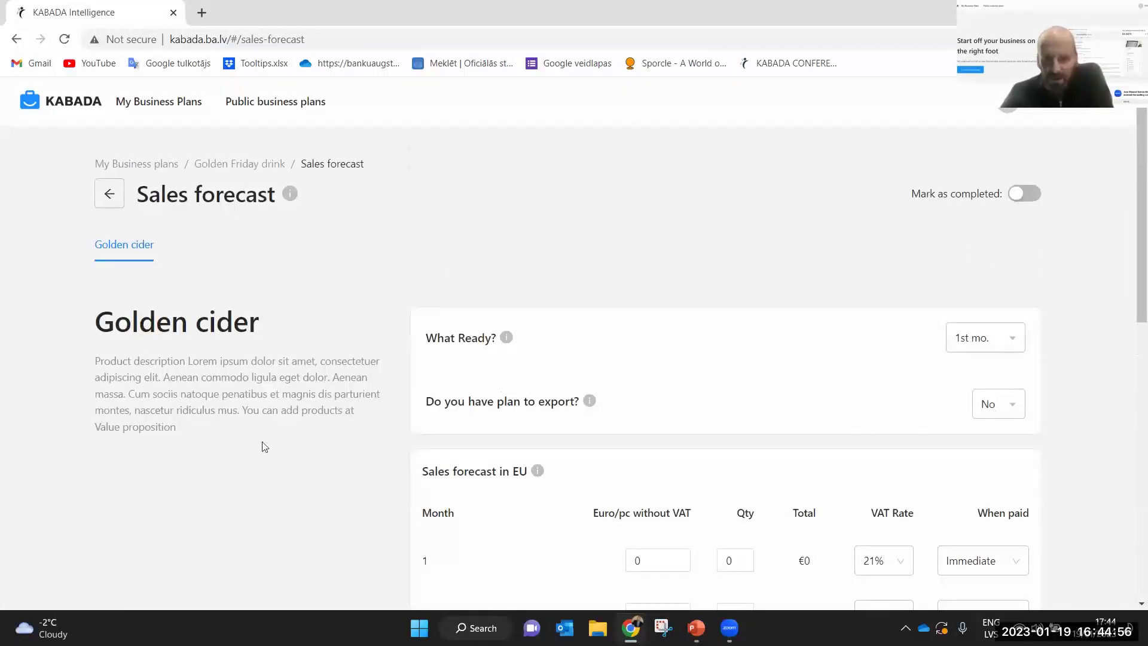
scroll(395, 480, down, 1)
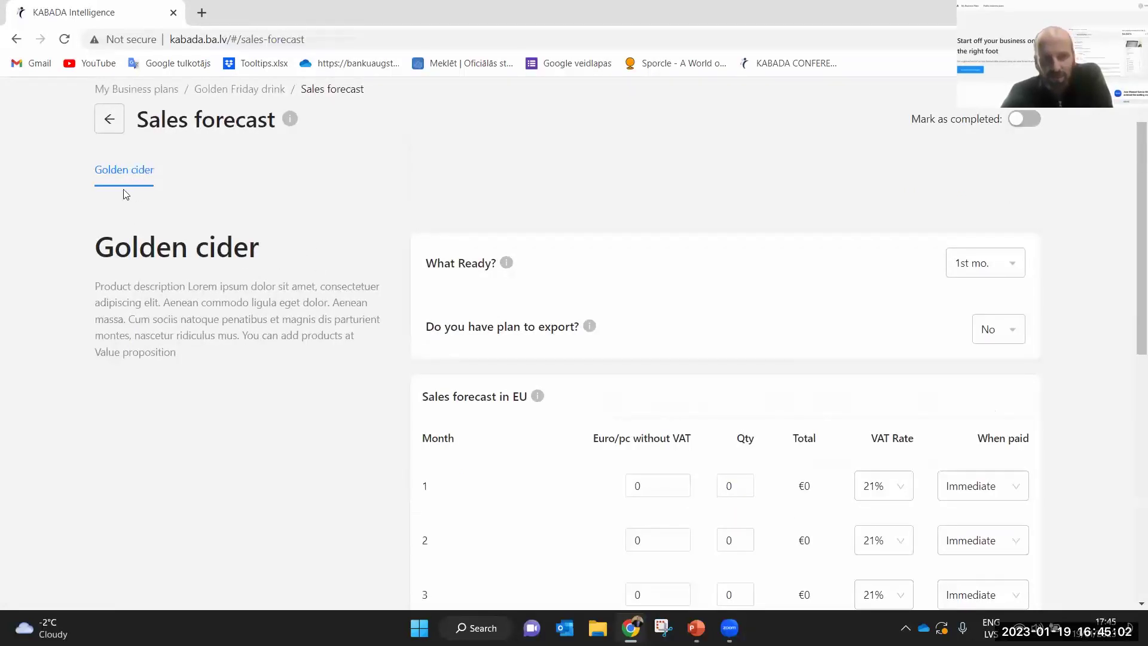
scroll(600, 405, down, 2)
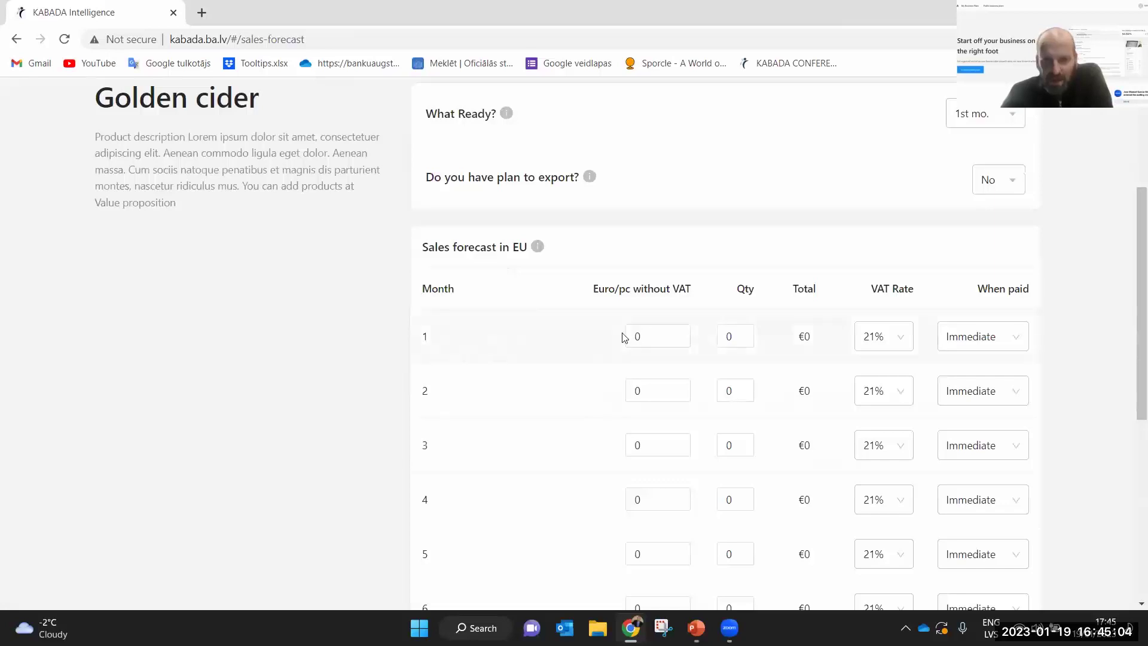
click(640, 327)
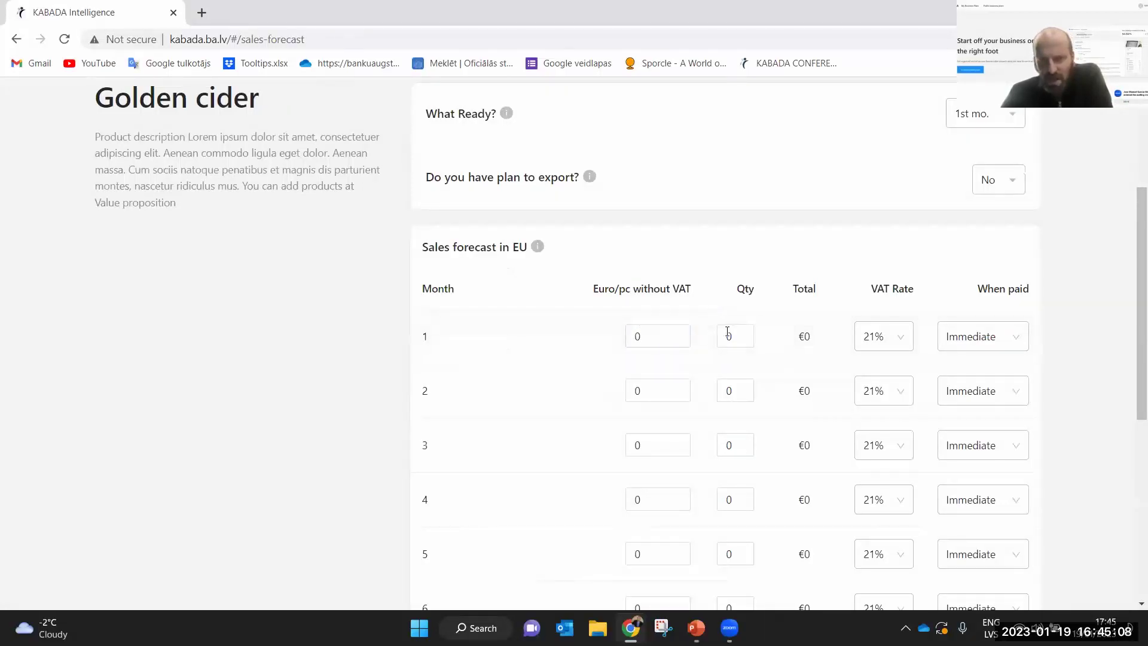
click(639, 331)
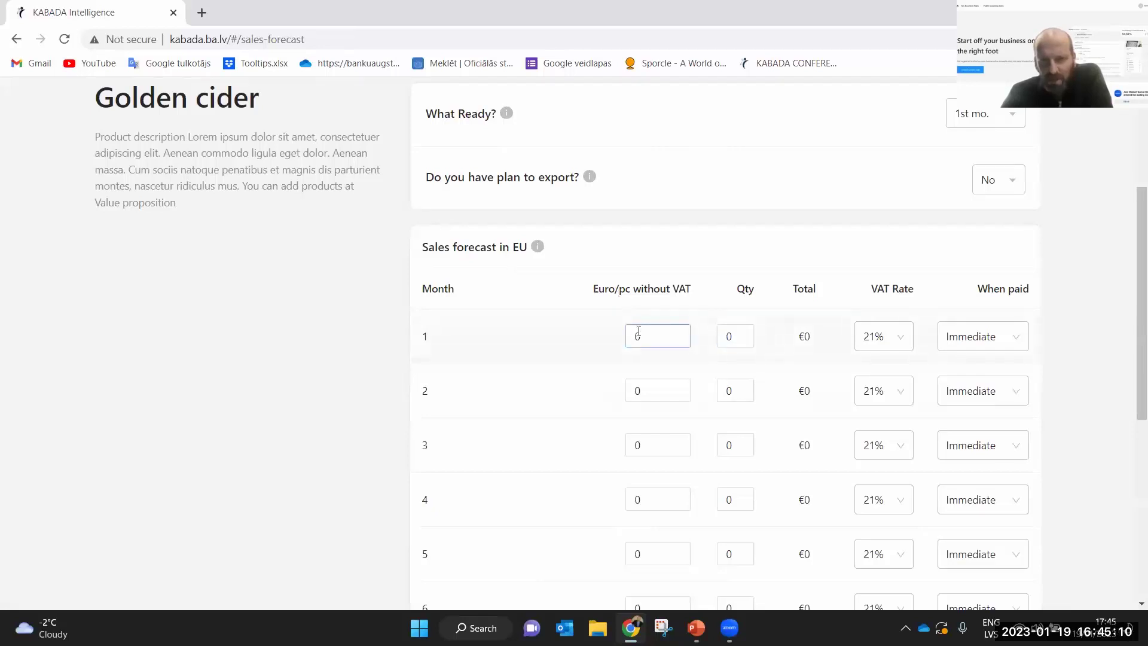
click(922, 342)
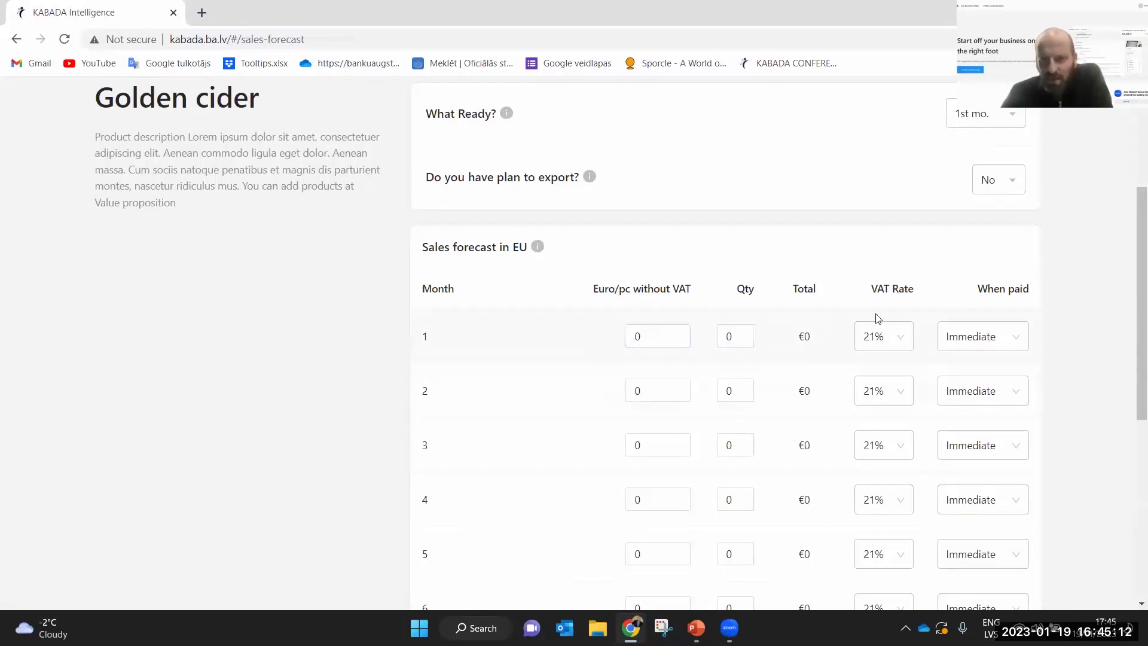
scroll(333, 317, up, 4)
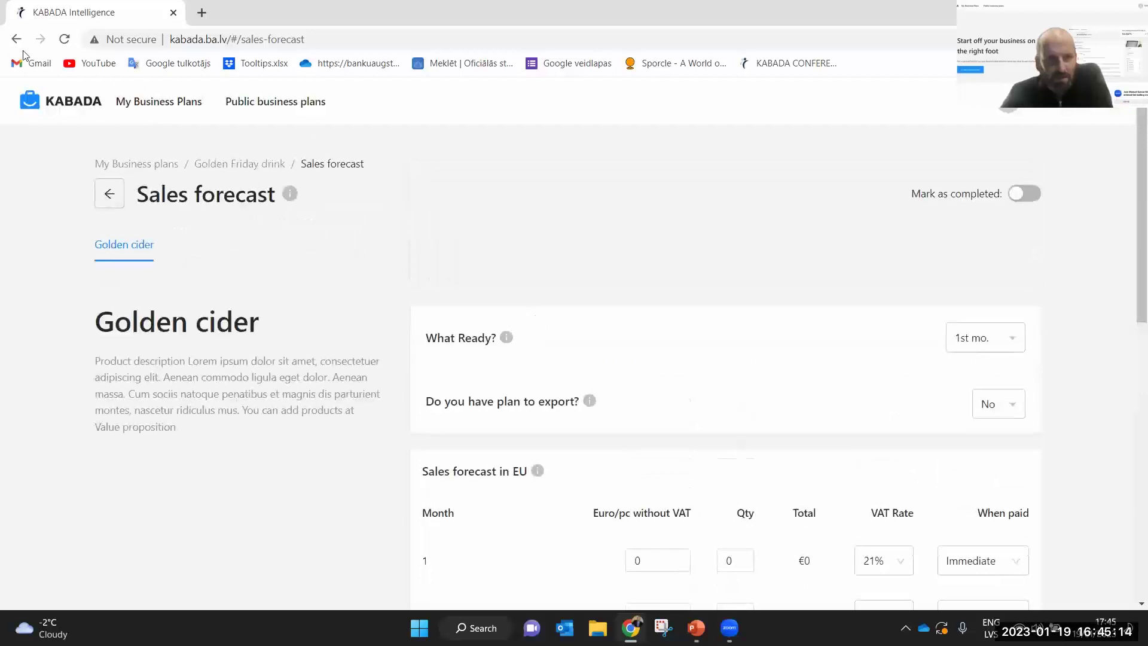
click(98, 199)
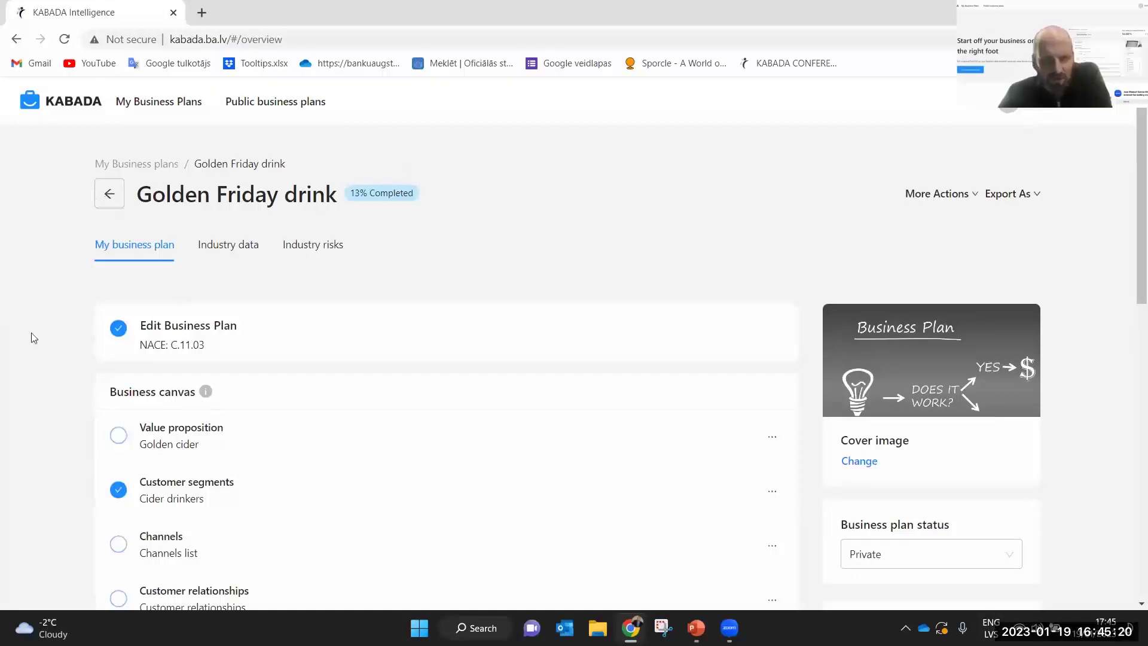
Look at the Business start-up investments and Cash Flow entries under Financial projections in the plan overview
scroll(33, 335, down, 1)
scroll(32, 341, down, 8)
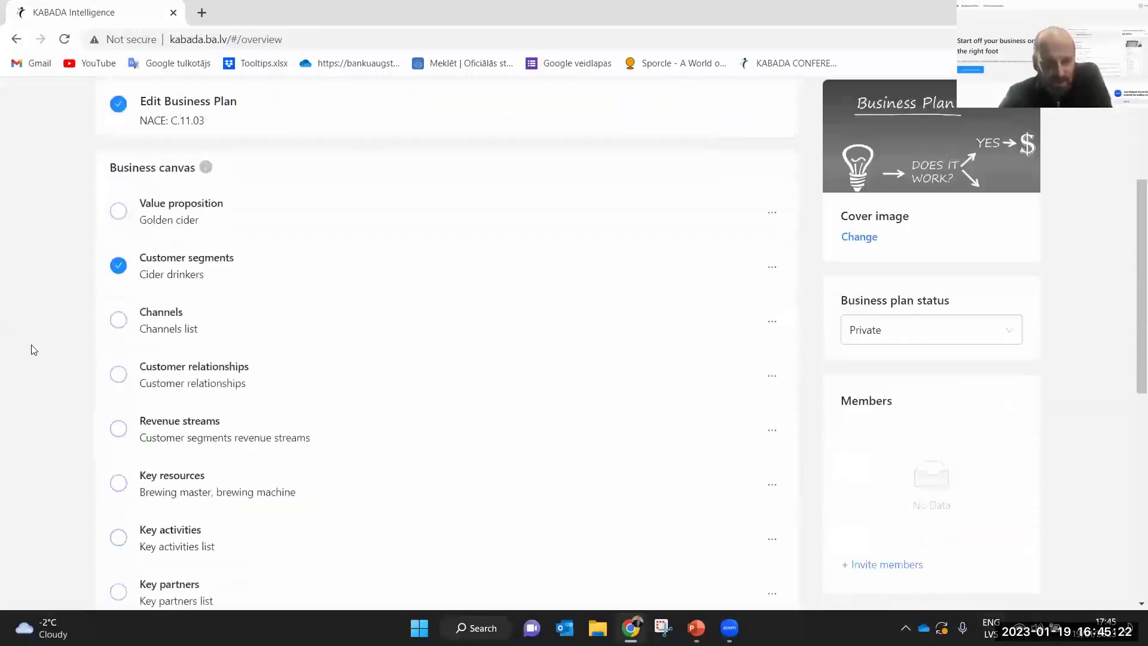
scroll(34, 352, down, 2)
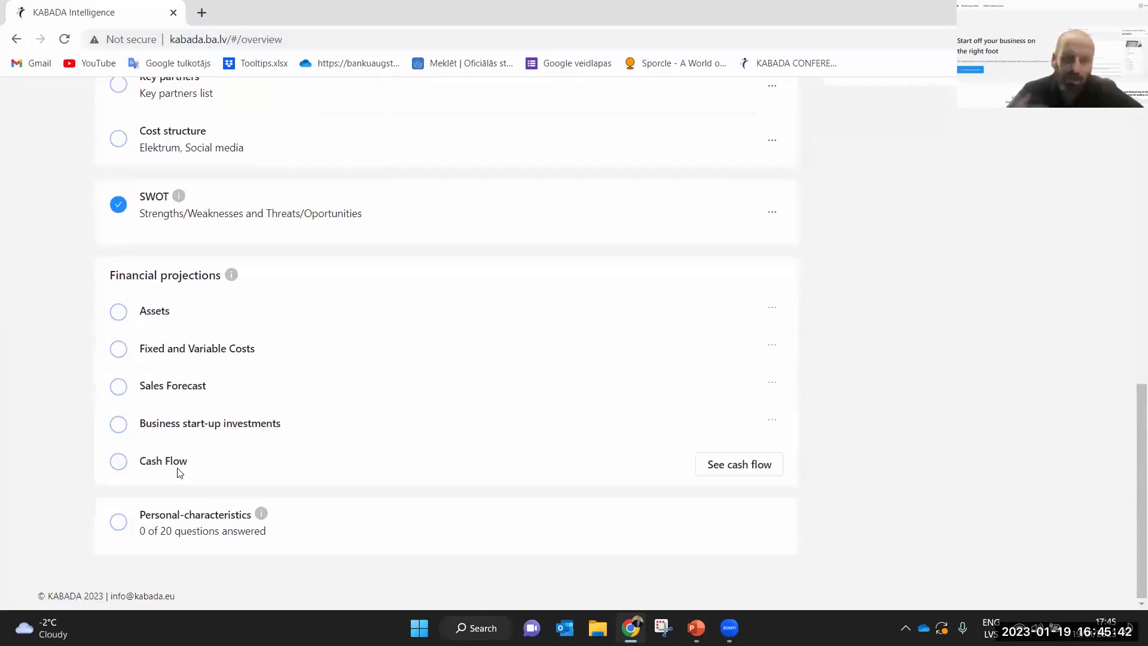
Return to the list of own business plans and open the completed plan "Stout is your new blood"
scroll(413, 608, up, 12)
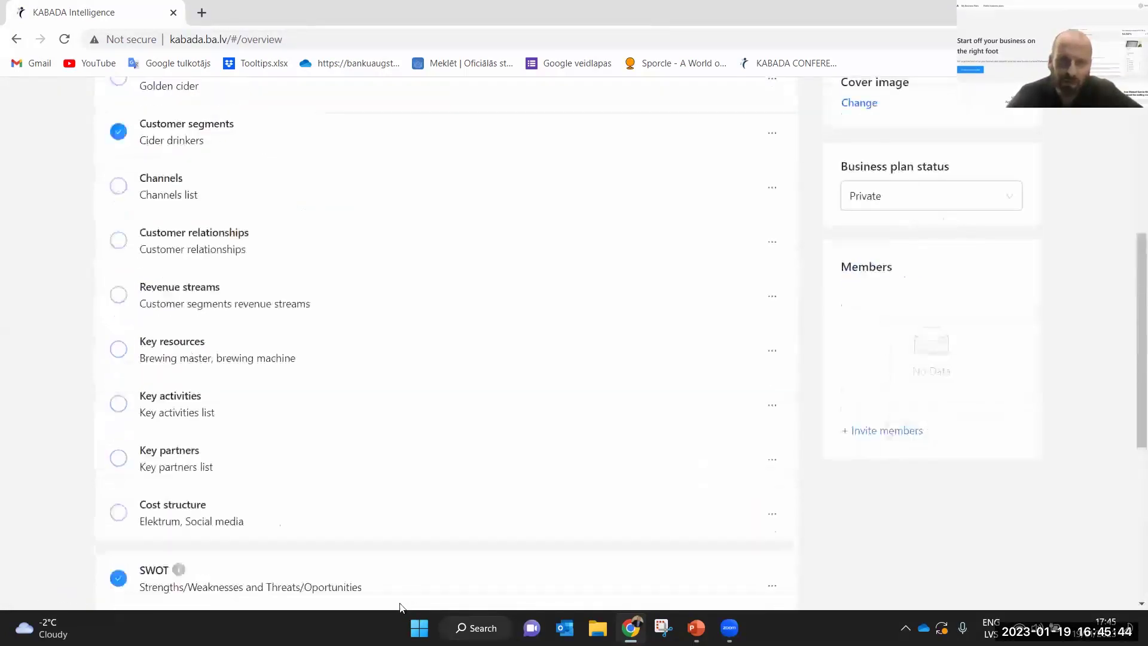
click(111, 197)
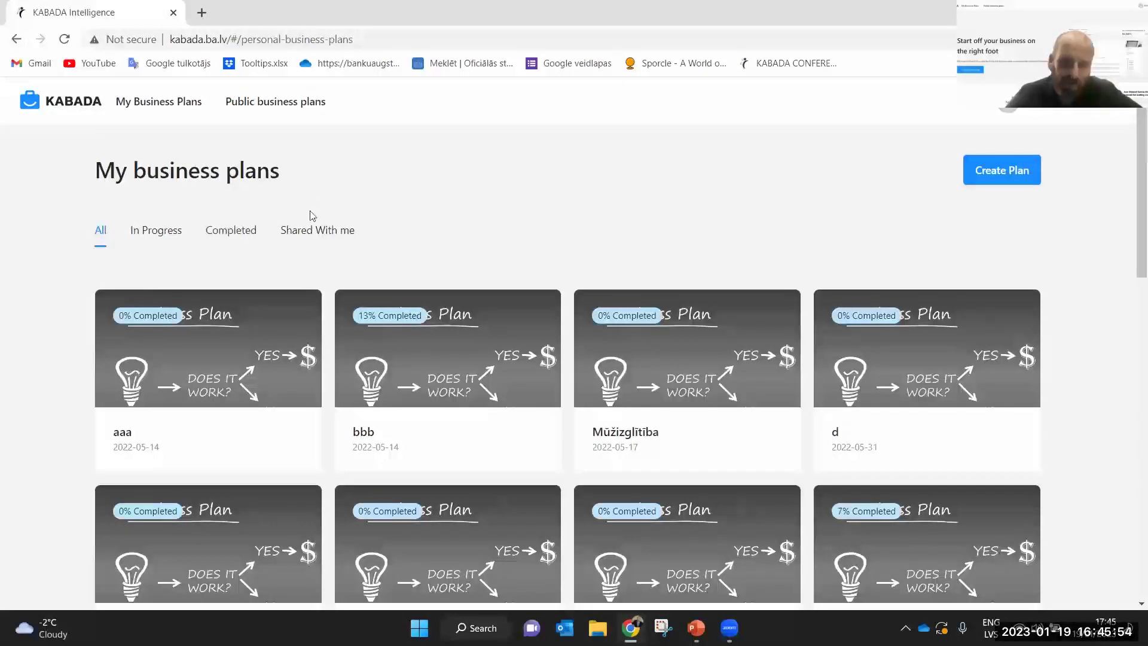
scroll(313, 212, down, 5)
scroll(311, 217, down, 10)
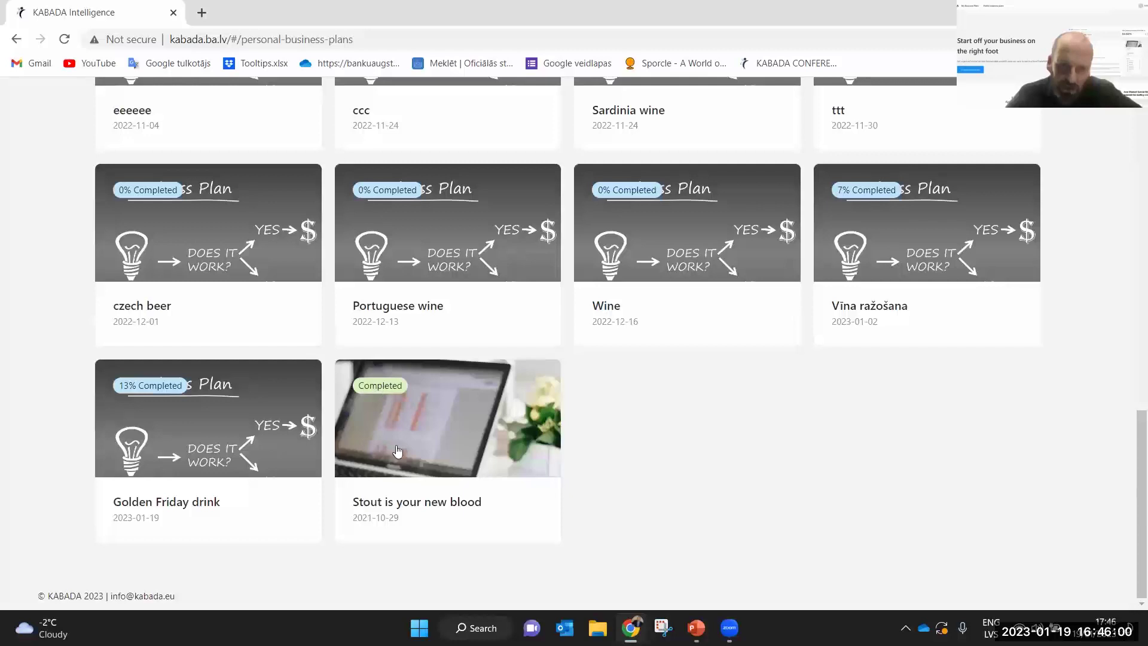
click(423, 431)
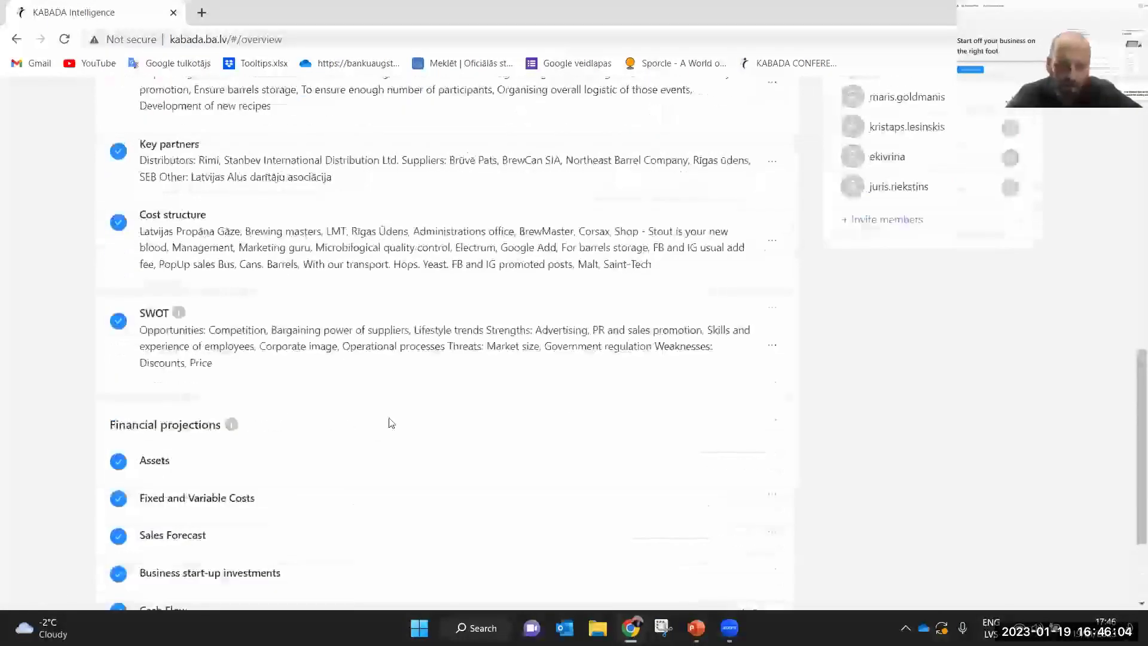
Look through the stout plan's business canvas, SWOT and Financial projections sections, and open its cash flow
scroll(390, 423, up, 10)
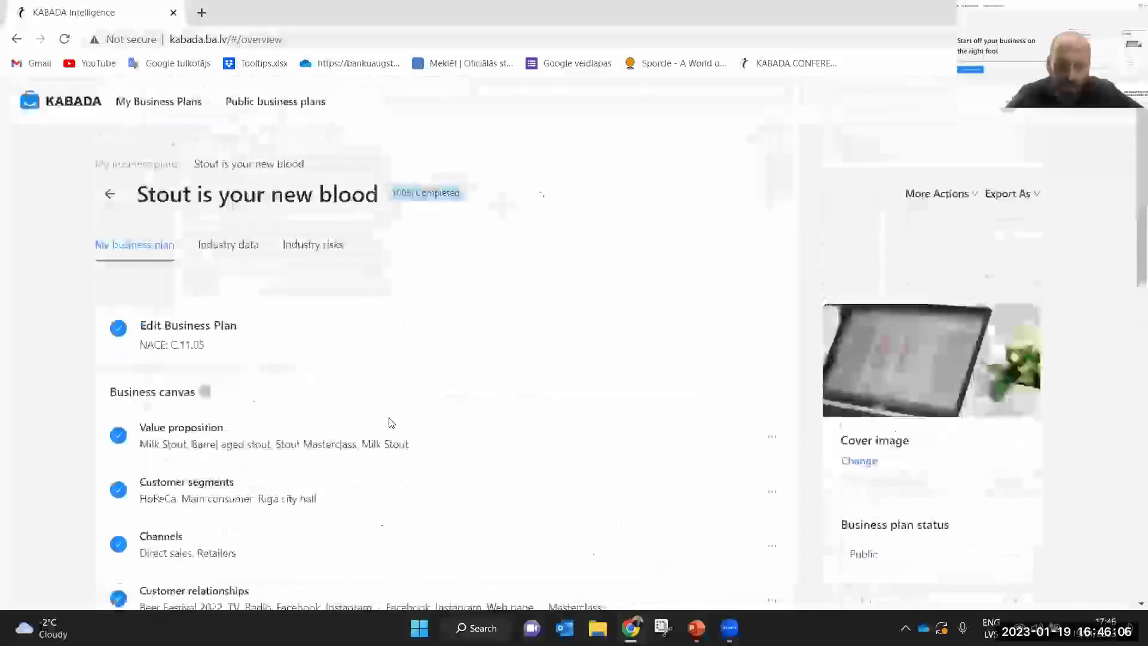
scroll(390, 423, down, 8)
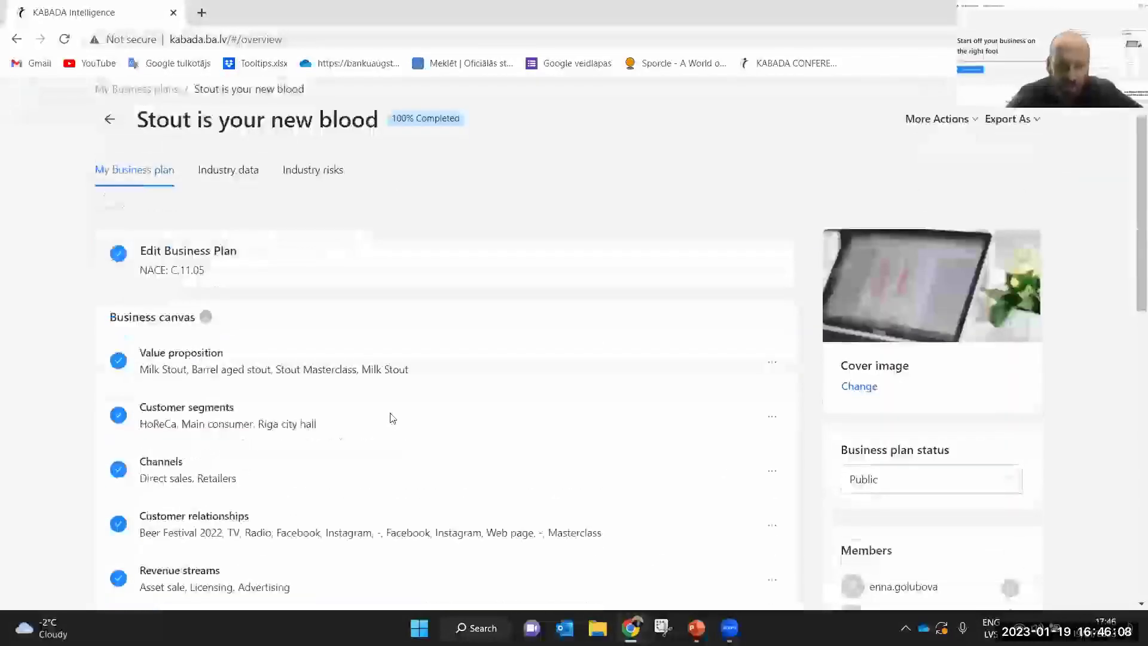
scroll(392, 414, down, 1)
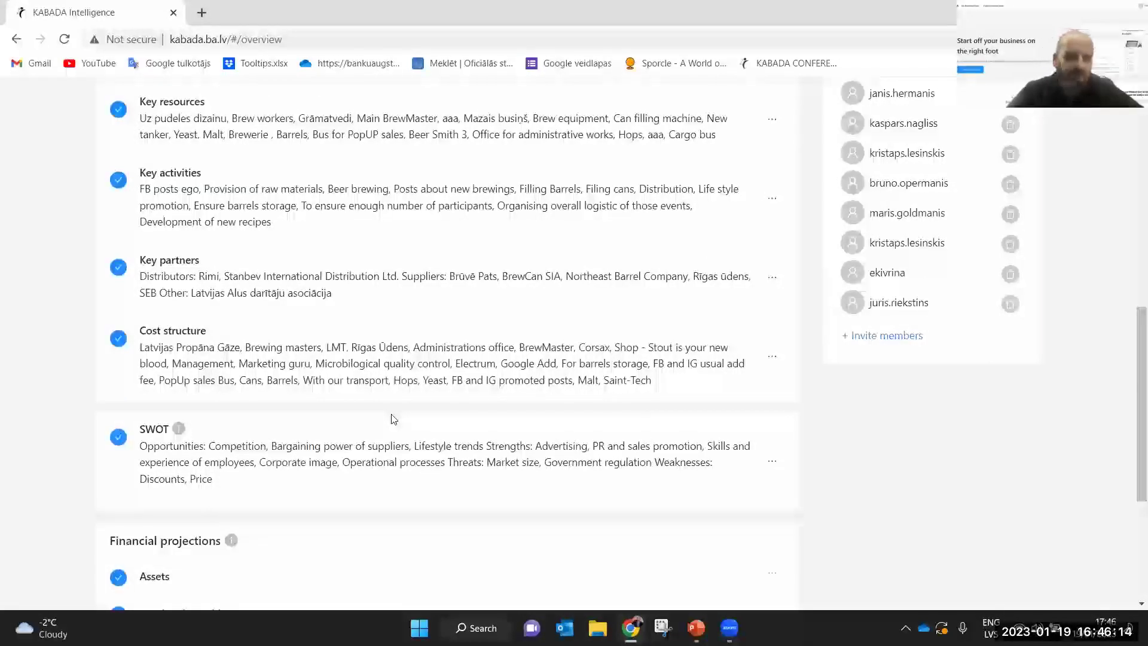
scroll(394, 418, down, 5)
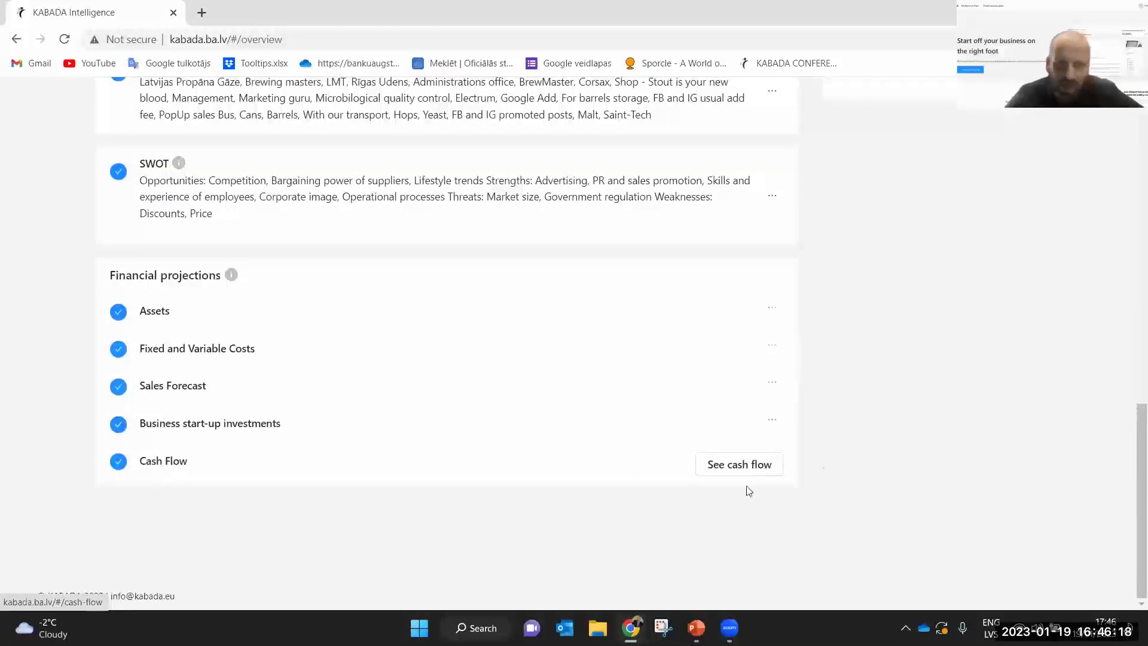
click(738, 469)
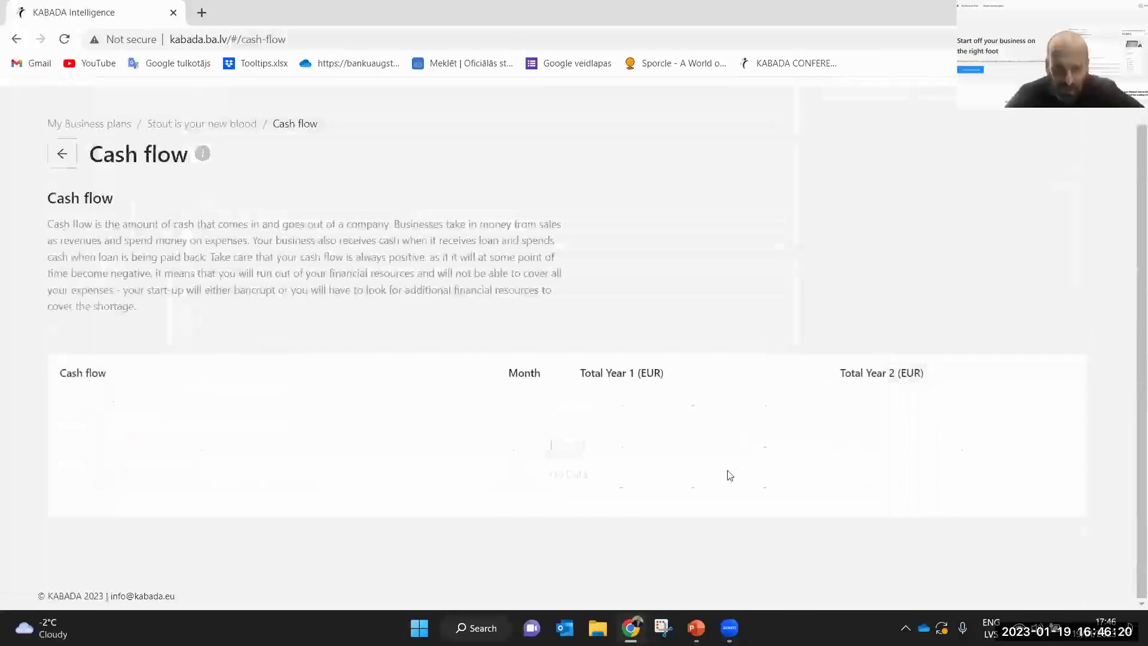
Examine the cash flow table from the opening cash and initial revenue down through the costs to the balance rows
scroll(730, 476, down, 10)
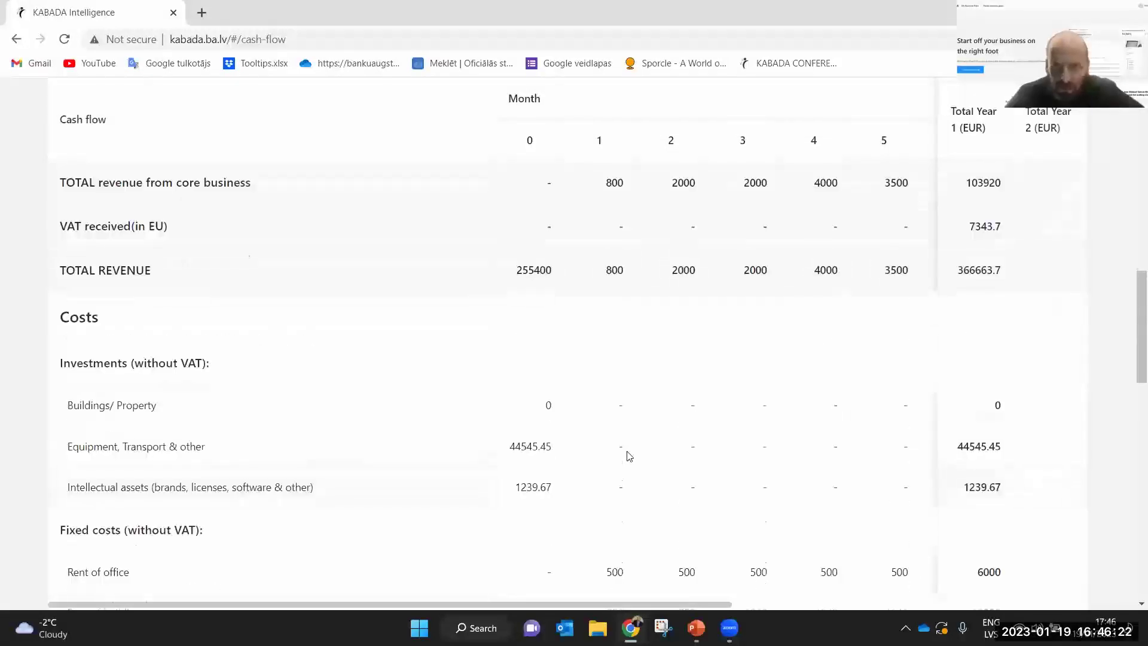
scroll(625, 457, up, 4)
scroll(630, 455, up, 7)
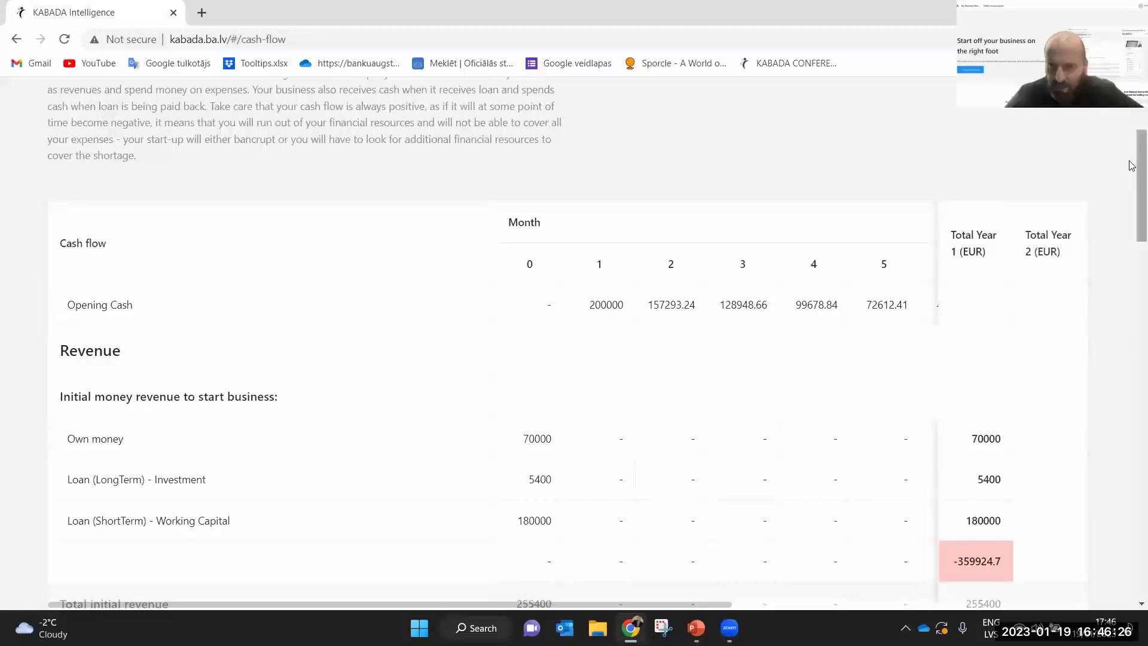
scroll(1132, 166, down, 3)
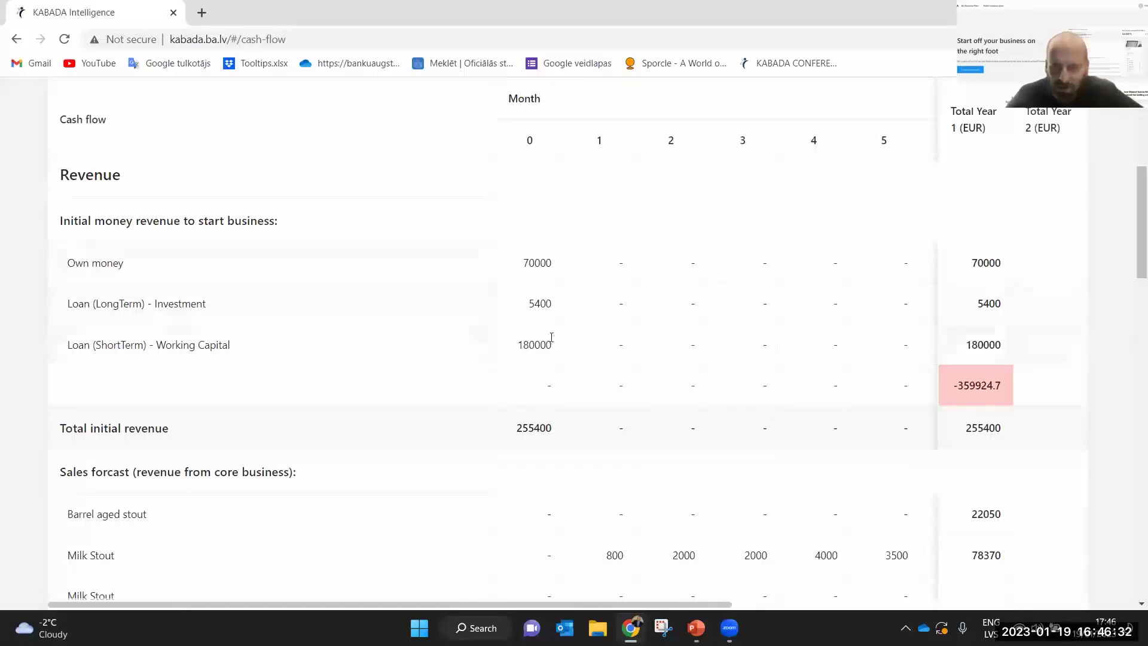
scroll(550, 335, down, 10)
scroll(551, 345, down, 15)
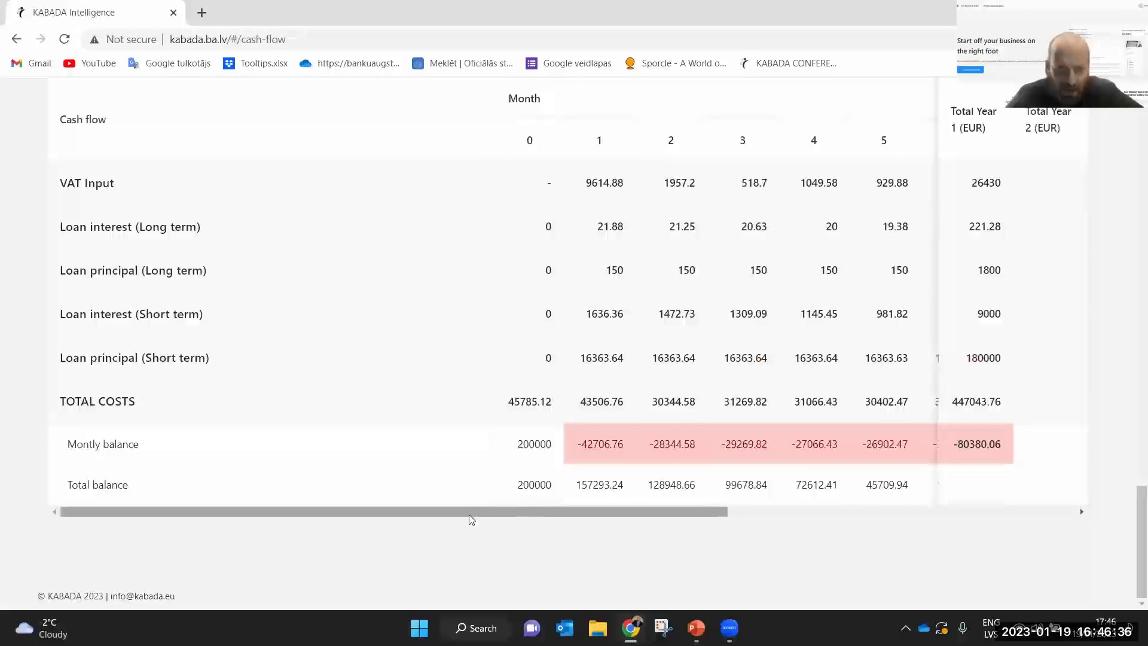
Compare the monthly and total balances across months 0 to 10 in the cash flow, and return to the plan overview
drag(494, 518, 400, 486)
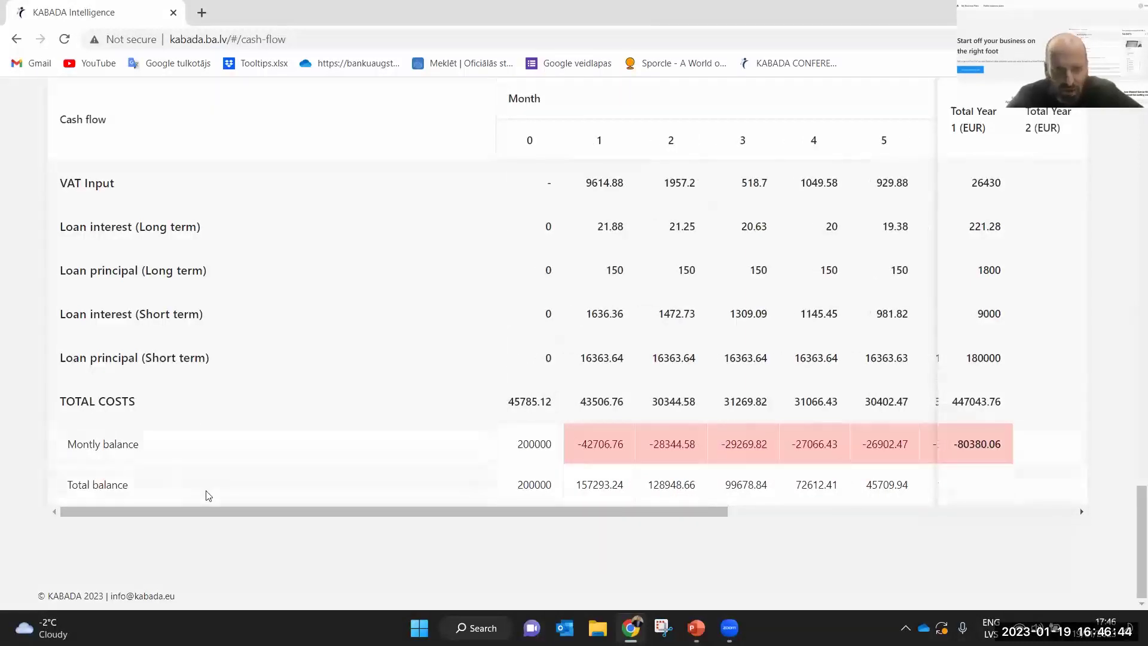
drag(201, 513, 205, 517)
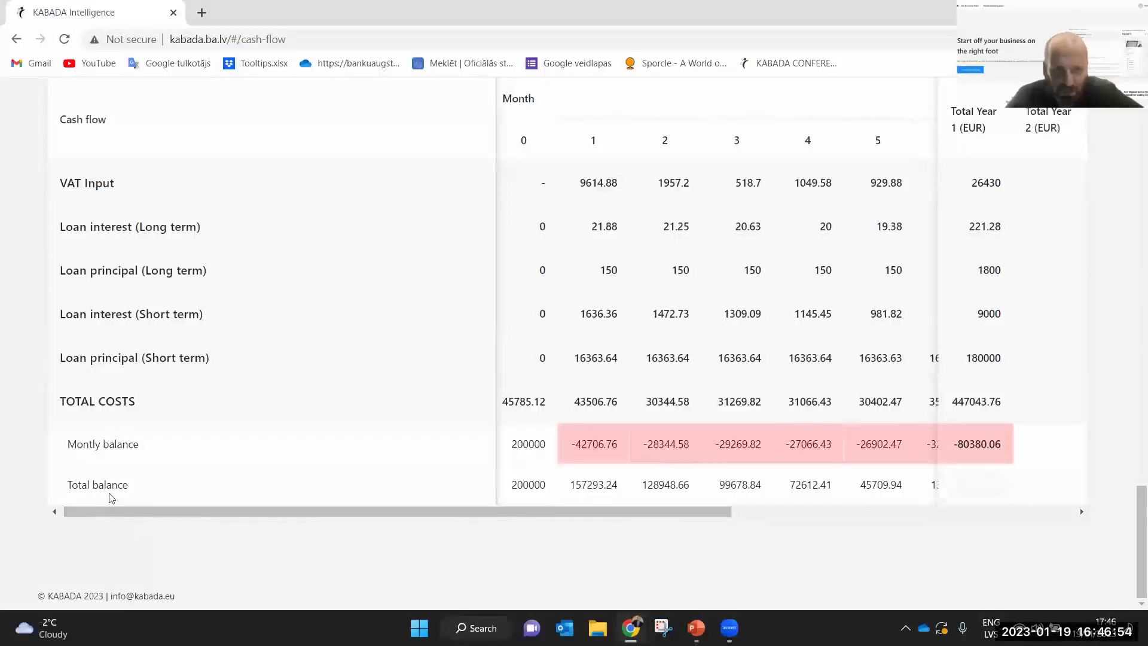
drag(118, 515, 331, 551)
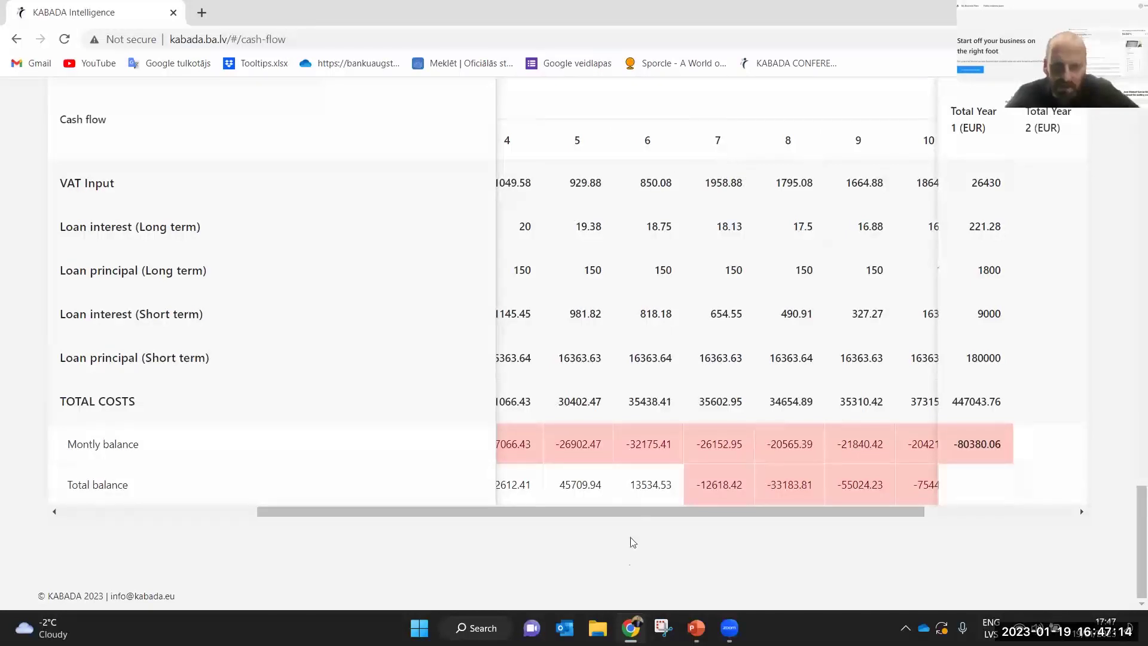
drag(538, 511, 302, 463)
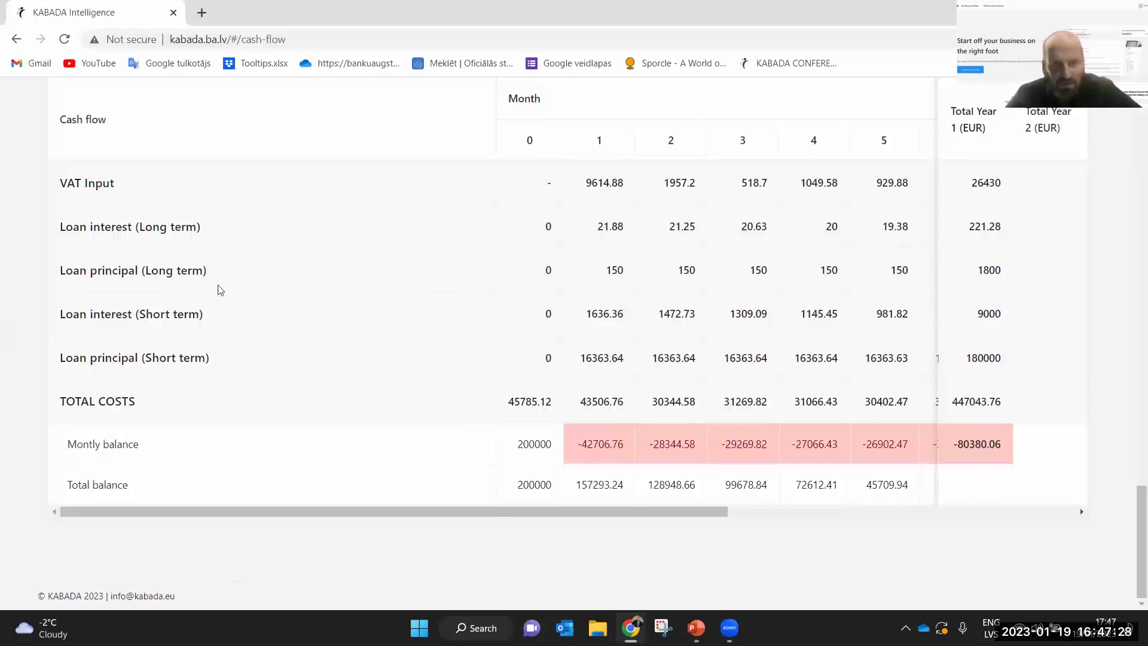
drag(556, 512, 769, 546)
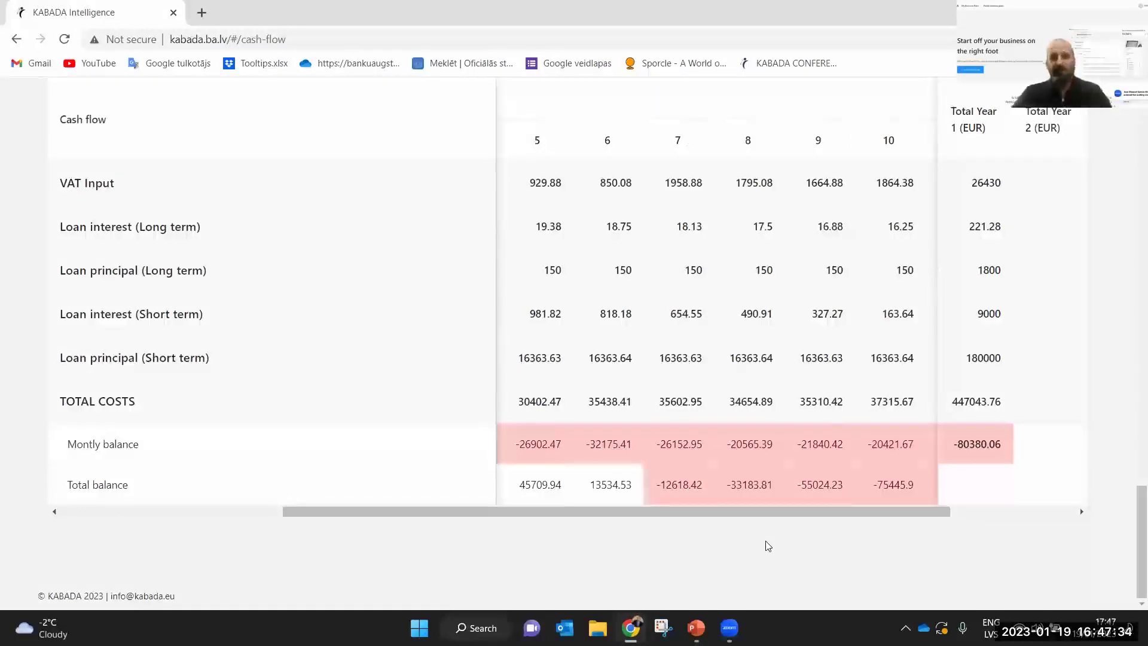
scroll(1132, 411, up, 5)
scroll(1132, 411, up, 15)
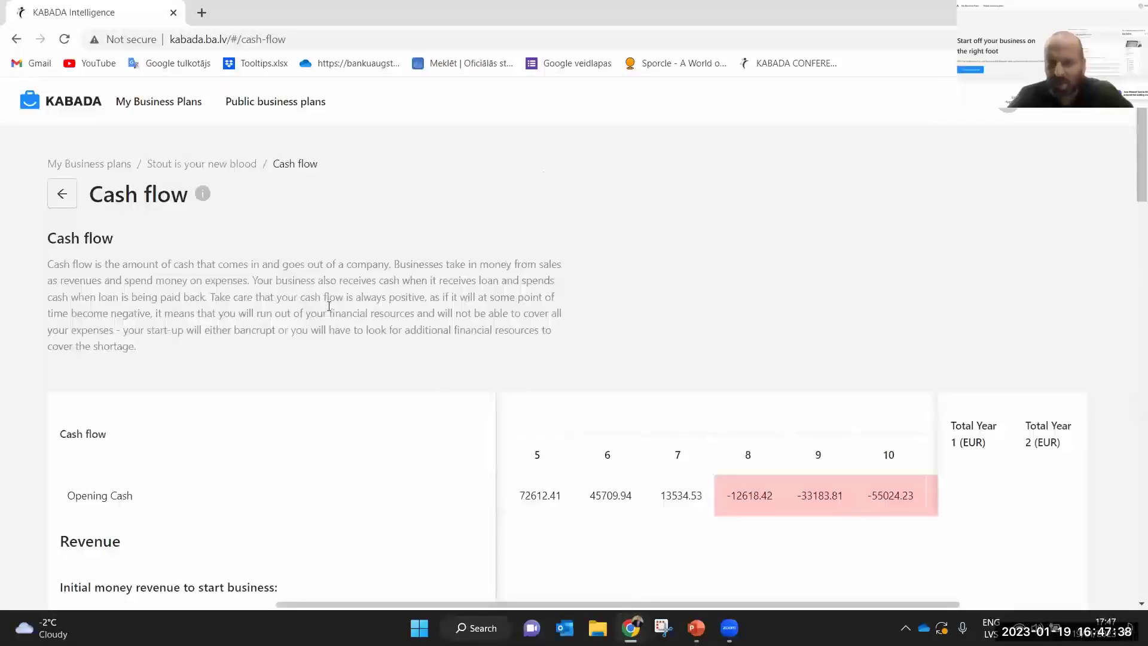
click(63, 203)
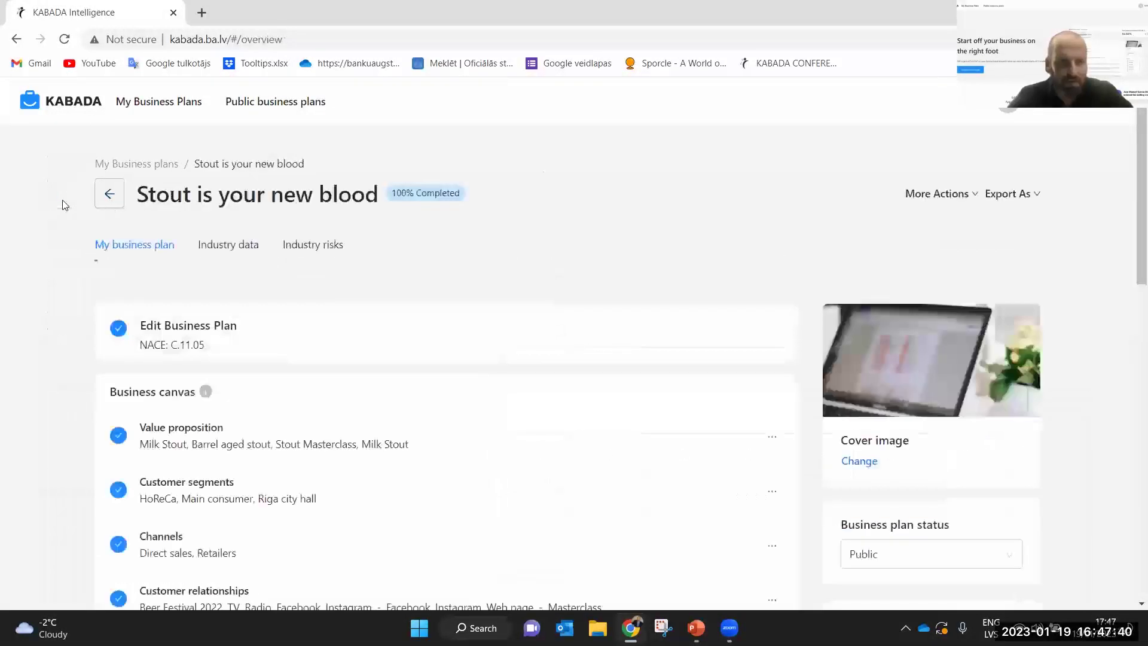
Export the cash flow of the Stout is your new blood plan and open the downloaded workbook in Excel
click(1017, 194)
click(1023, 267)
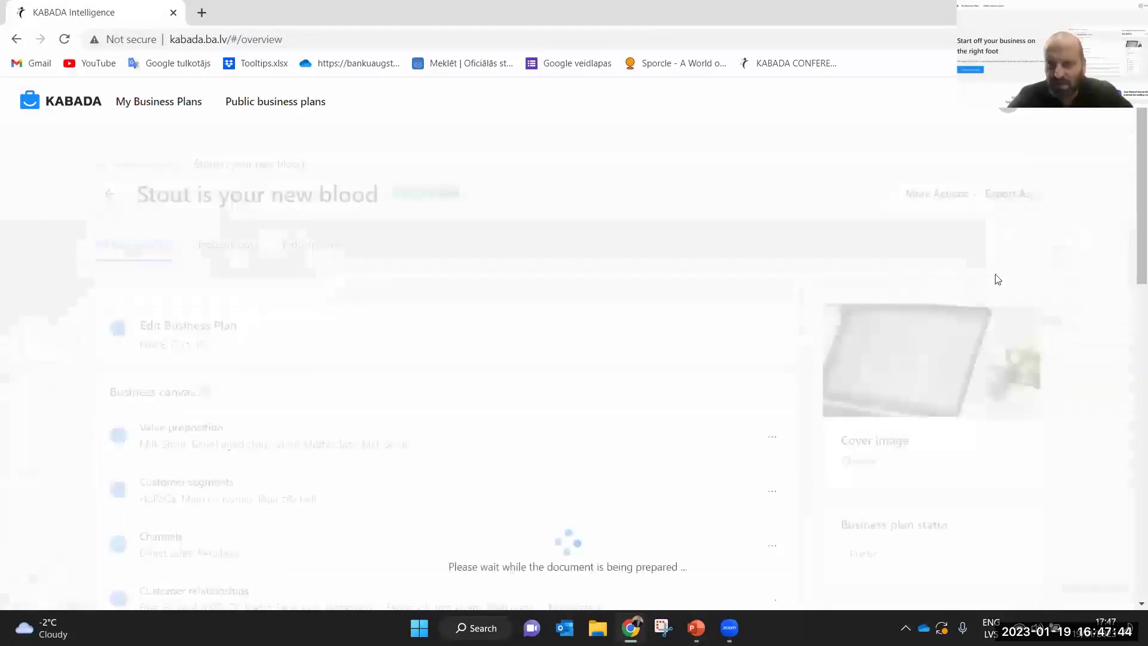
click(94, 595)
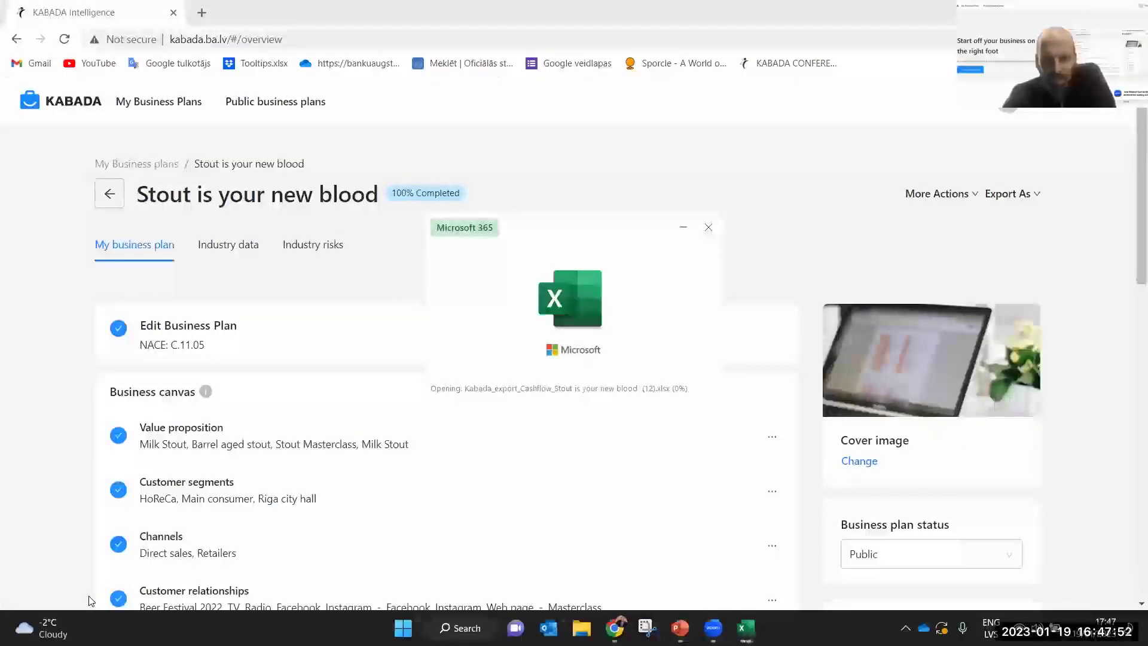
Examine the total balance from month 7 onward and the rest of the cash flow sheet, enable editing, and close the workbook
scroll(370, 331, down, 8)
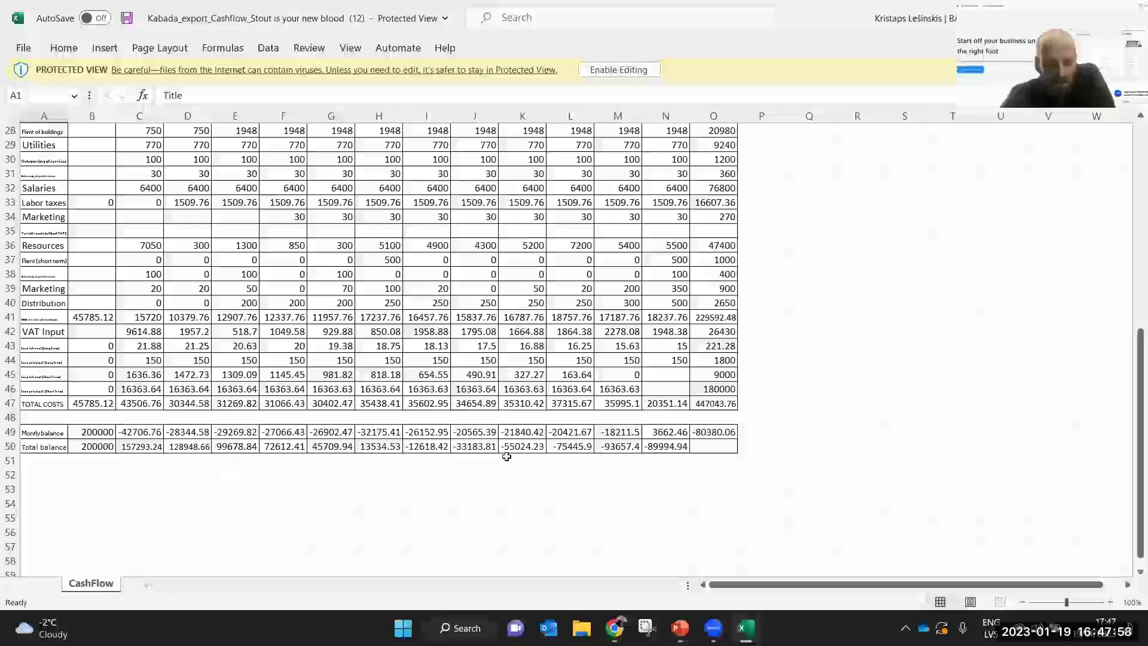
drag(427, 446, 691, 445)
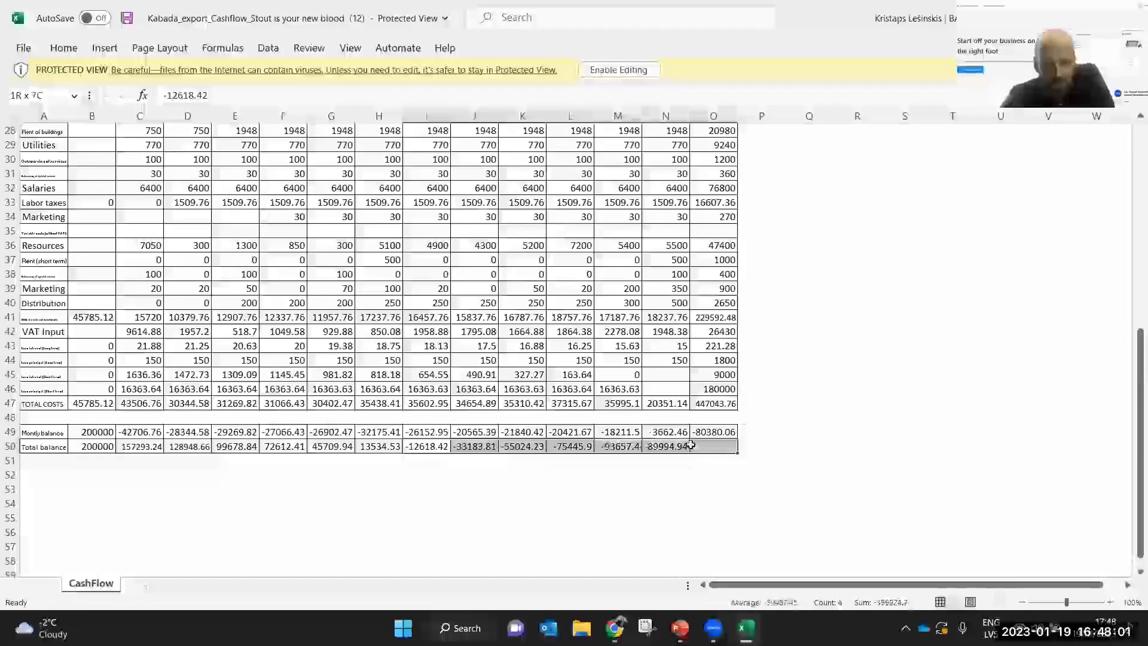
click(596, 502)
scroll(316, 421, up, 9)
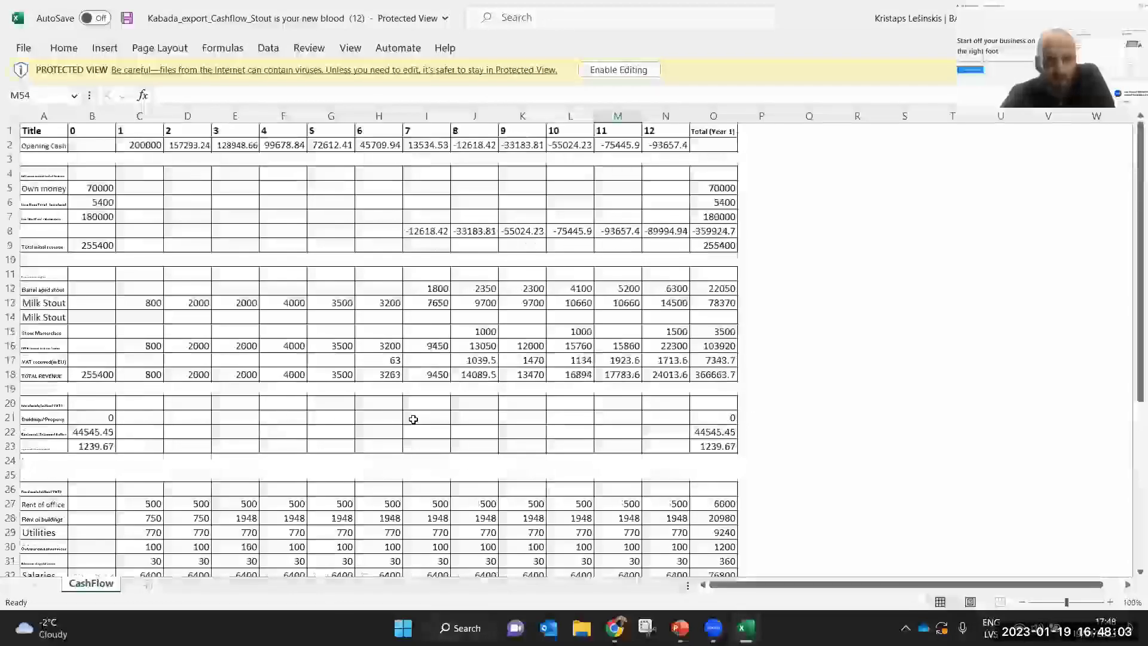
click(627, 69)
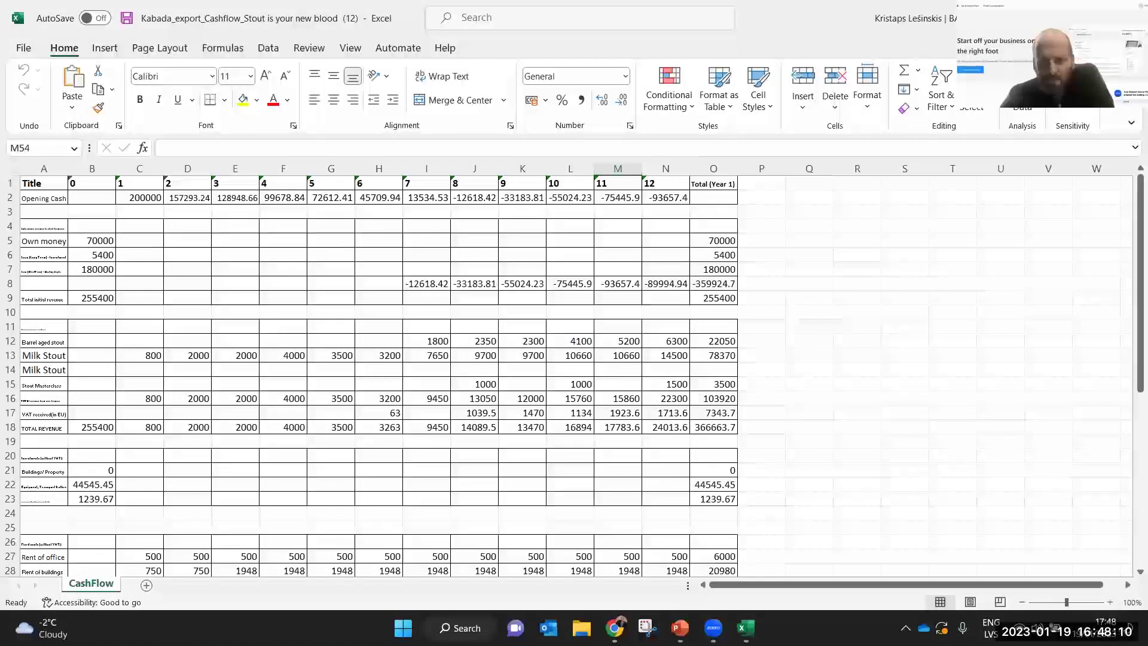
key(alt+F4)
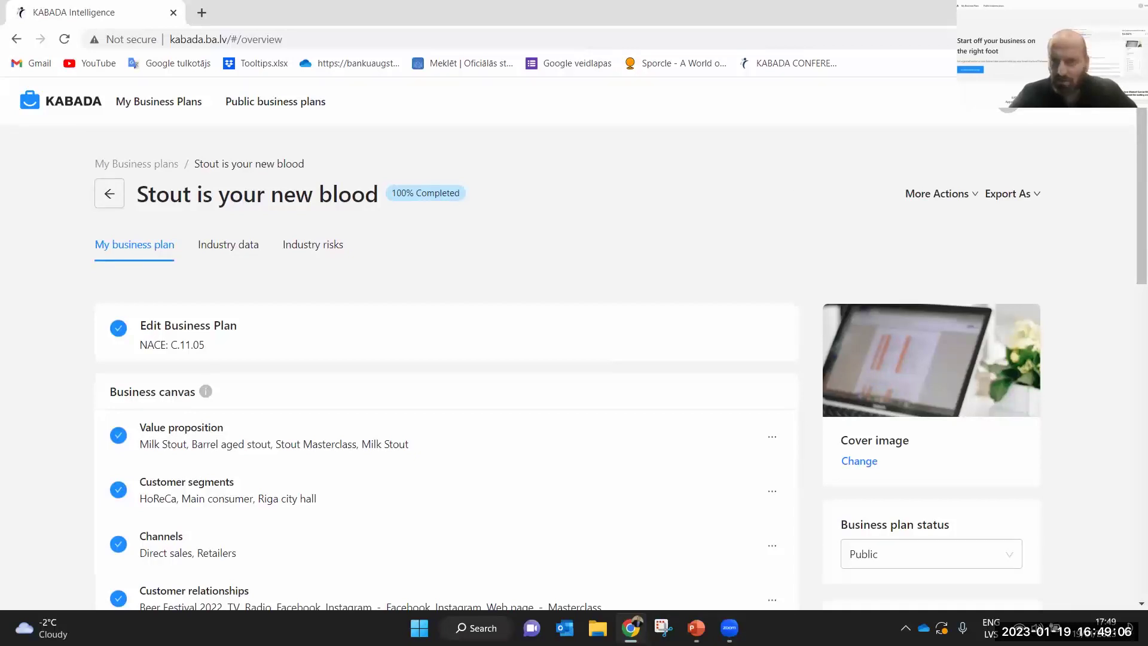
Log out of the KABADA account and sign back in with a Google account
click(1069, 101)
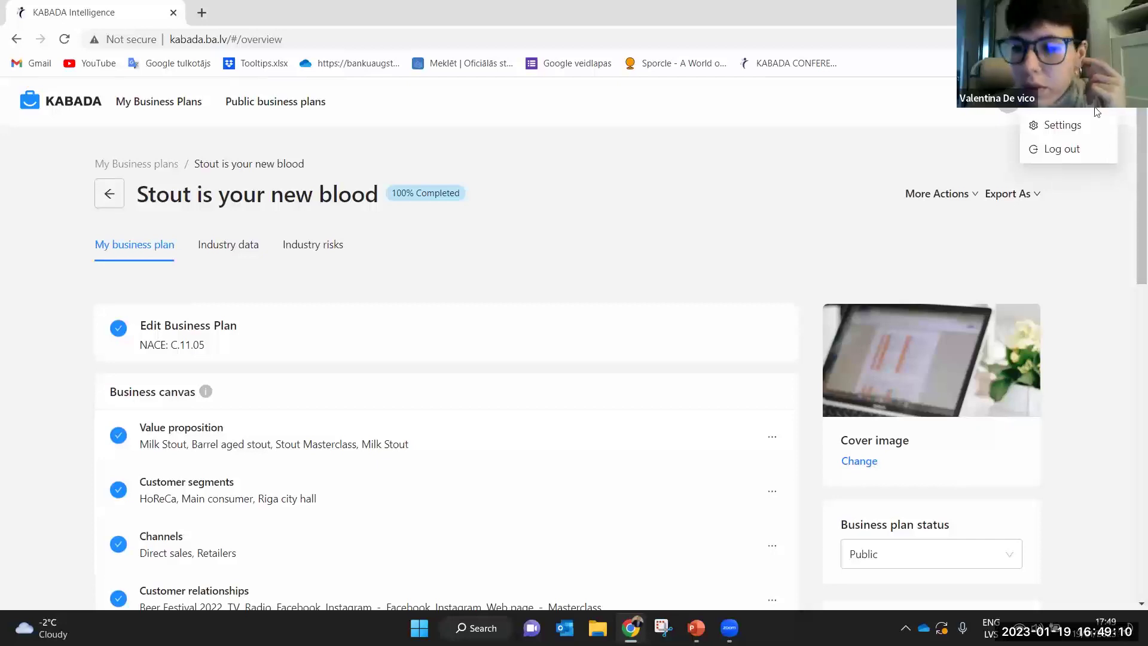
click(1062, 150)
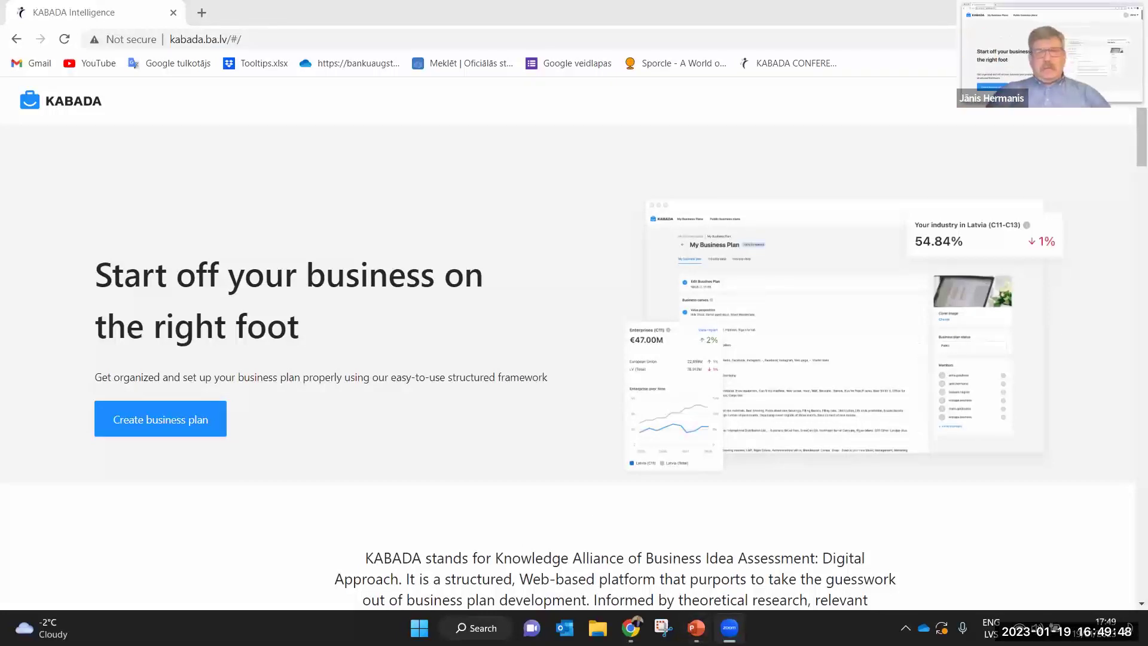
click(1110, 103)
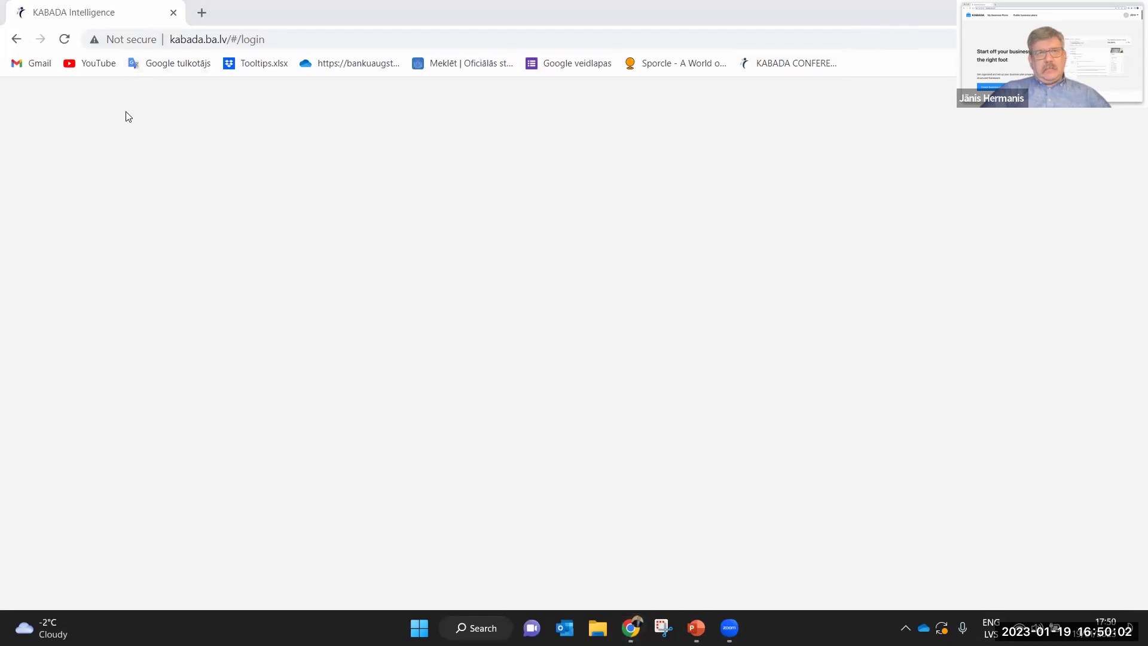
click(66, 38)
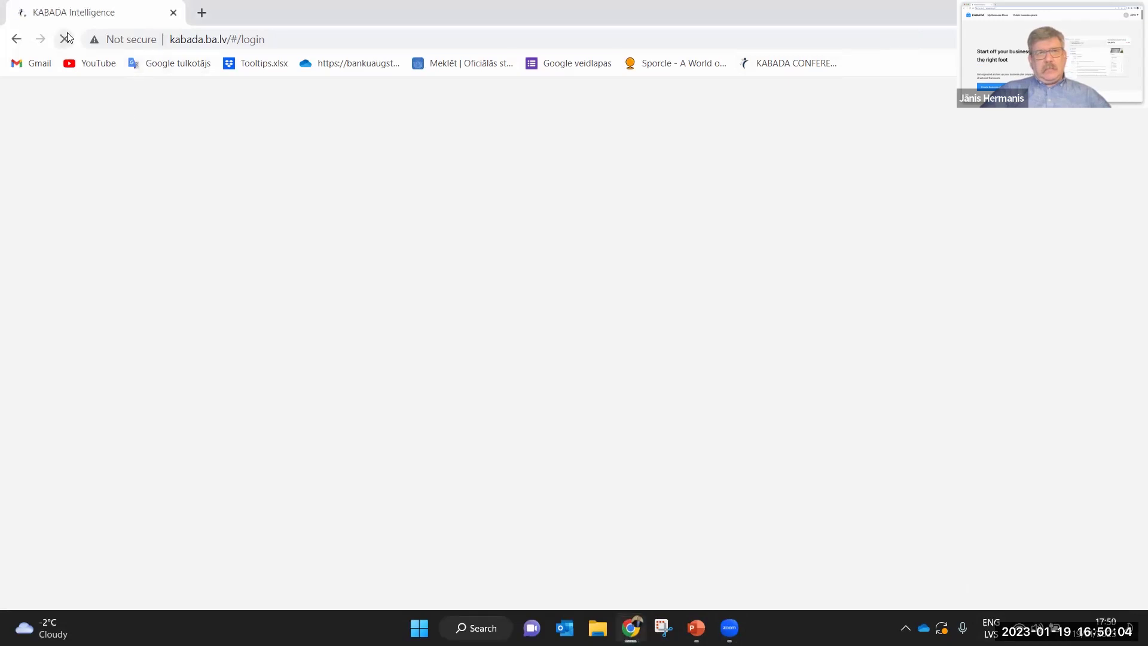
click(596, 308)
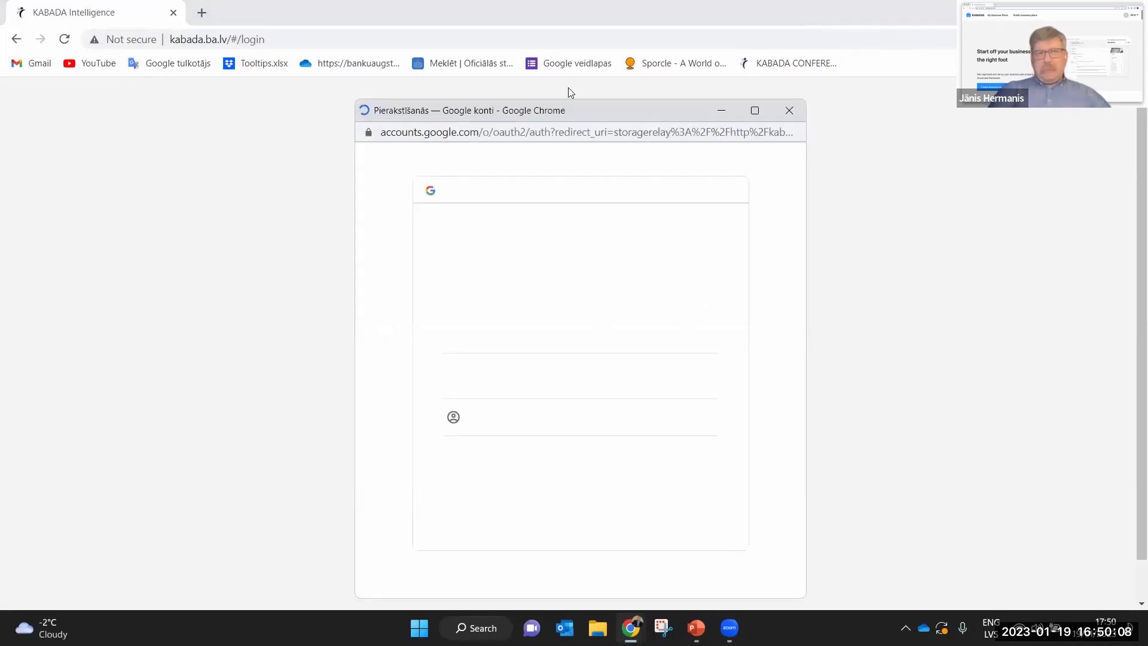
click(536, 336)
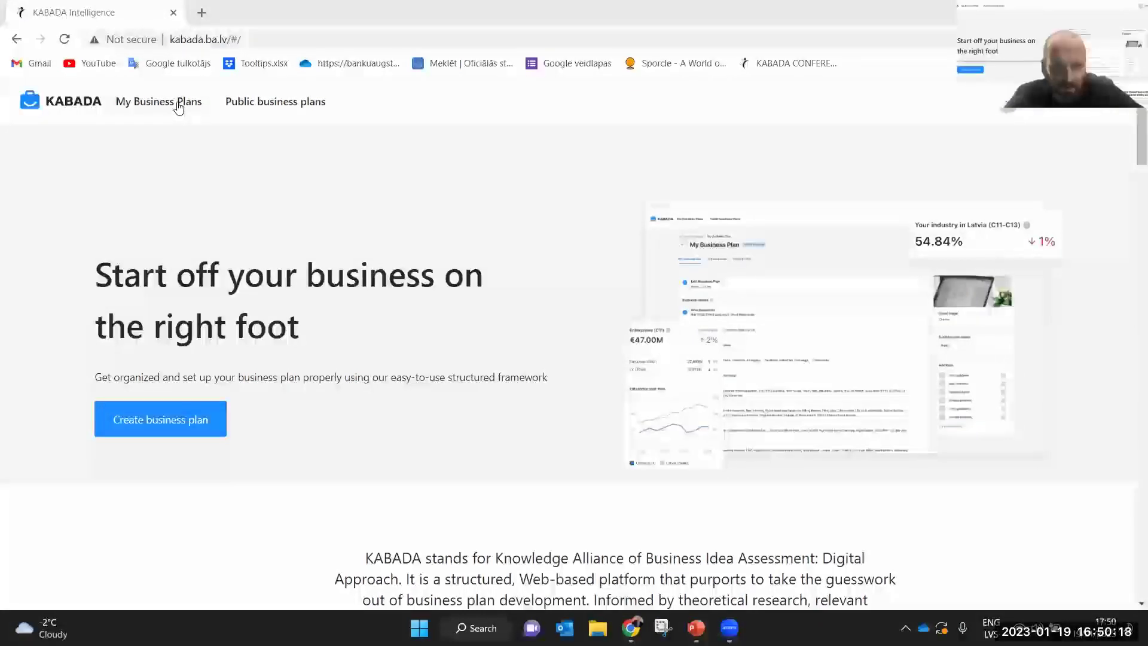
Open the Golden Friday drink plan from the personal business plans and look over its sections
click(178, 106)
scroll(220, 208, down, 1)
scroll(220, 209, down, 10)
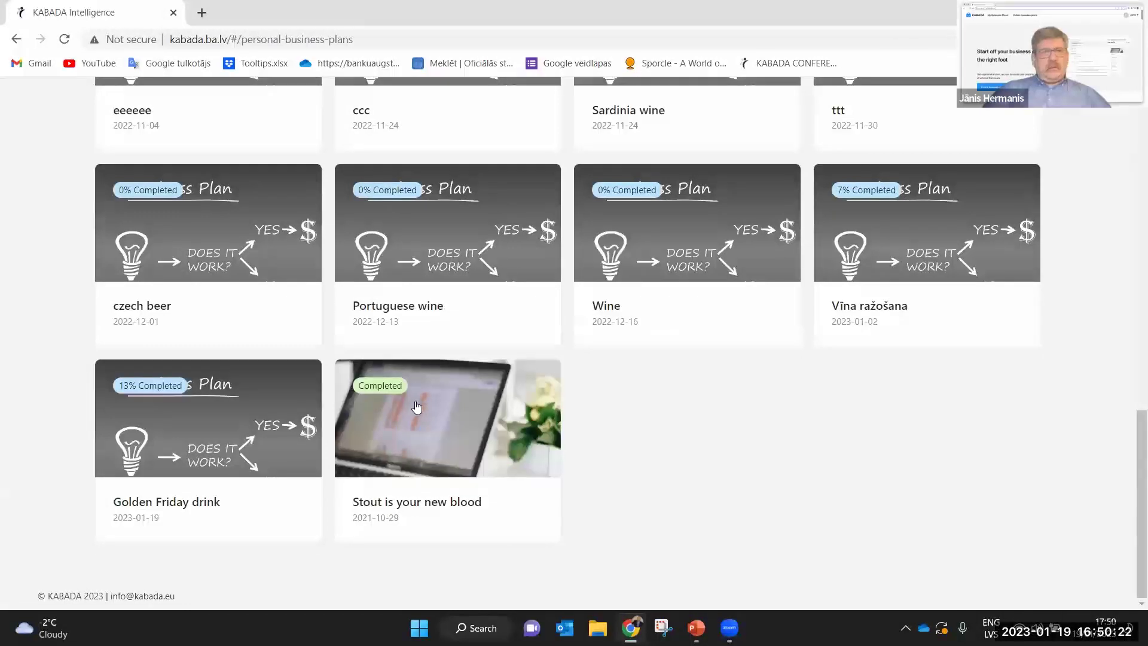
click(267, 445)
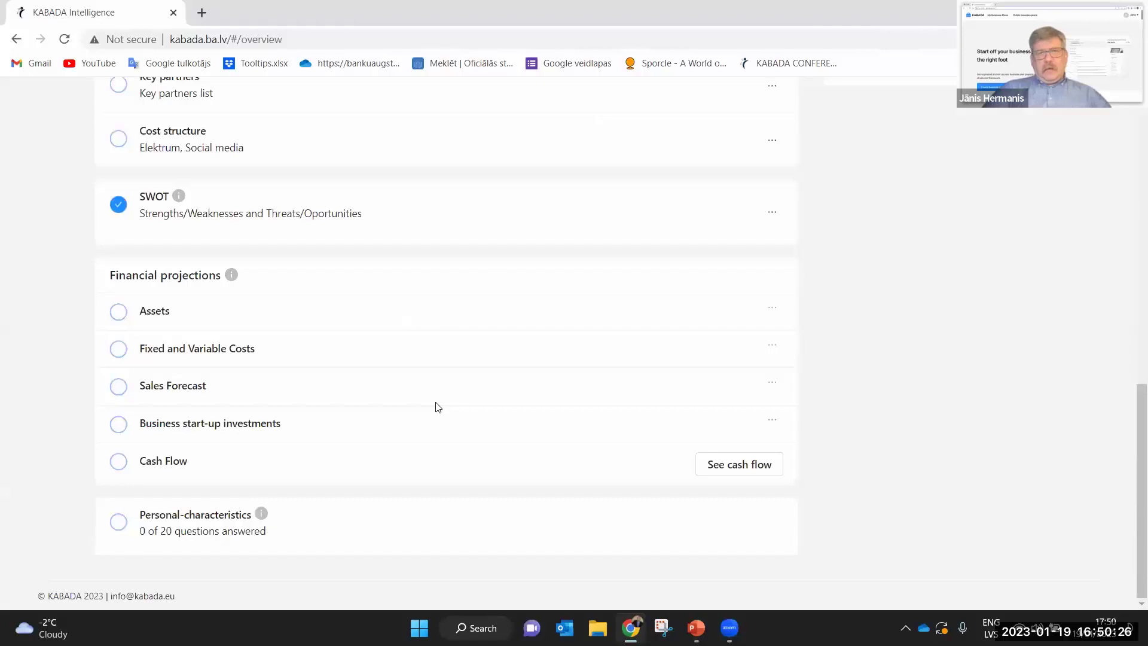
scroll(438, 408, up, 3)
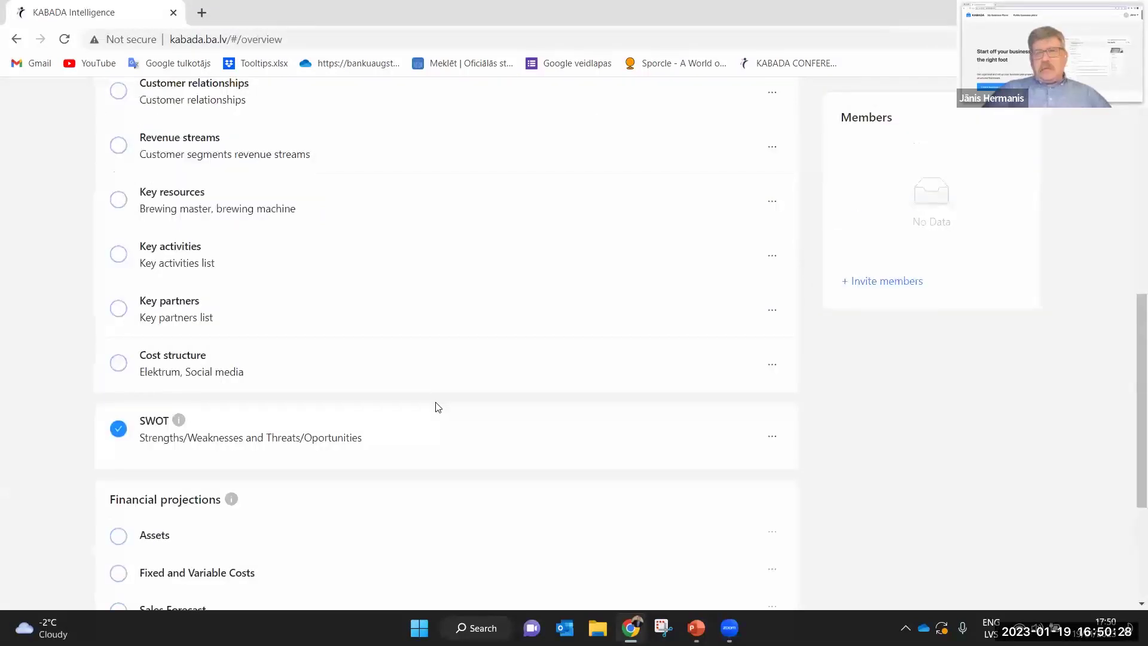
scroll(436, 407, up, 8)
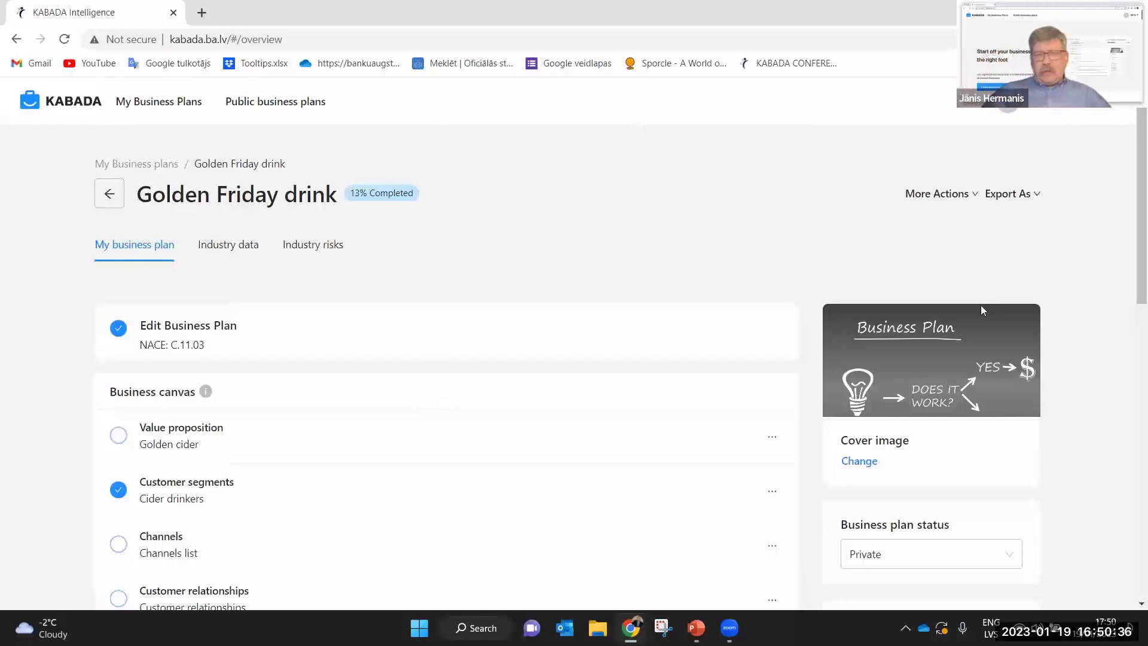
View the plan's team member invitation form with its email suggestions, and close it without inviting anyone
scroll(943, 275, down, 3)
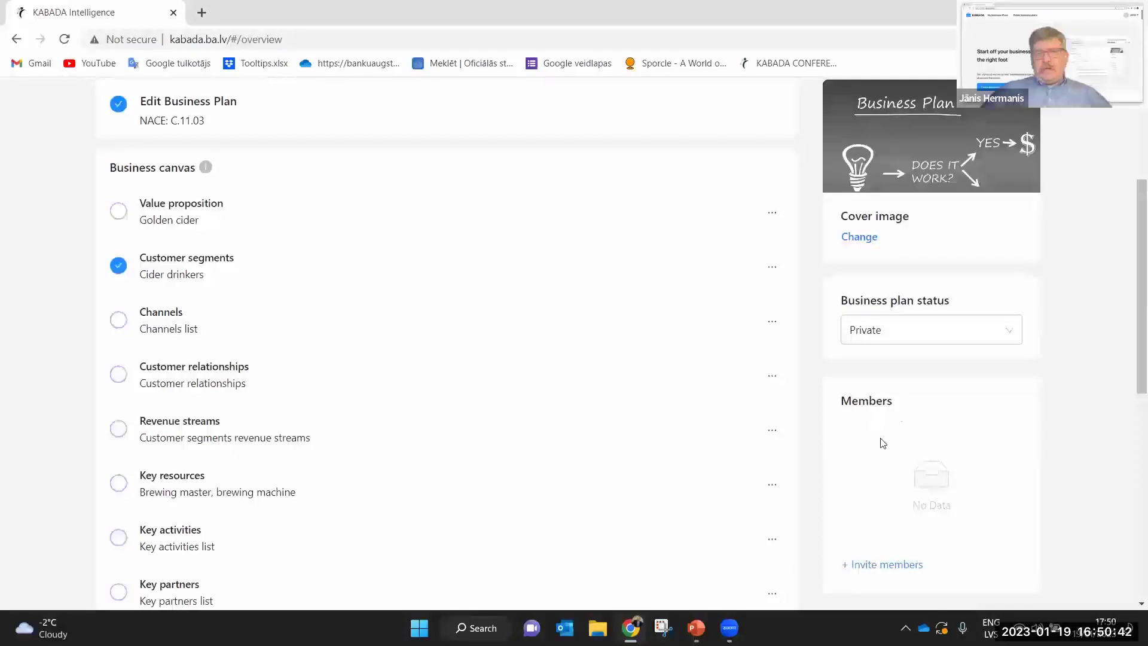
scroll(931, 415, down, 2)
click(898, 417)
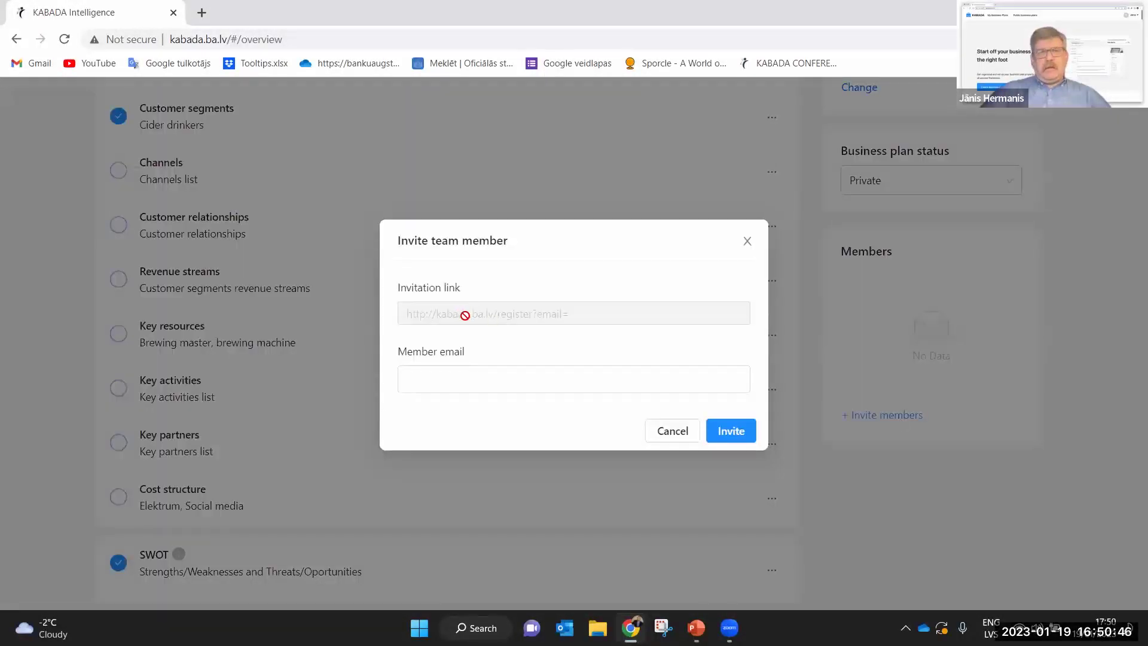
click(452, 377)
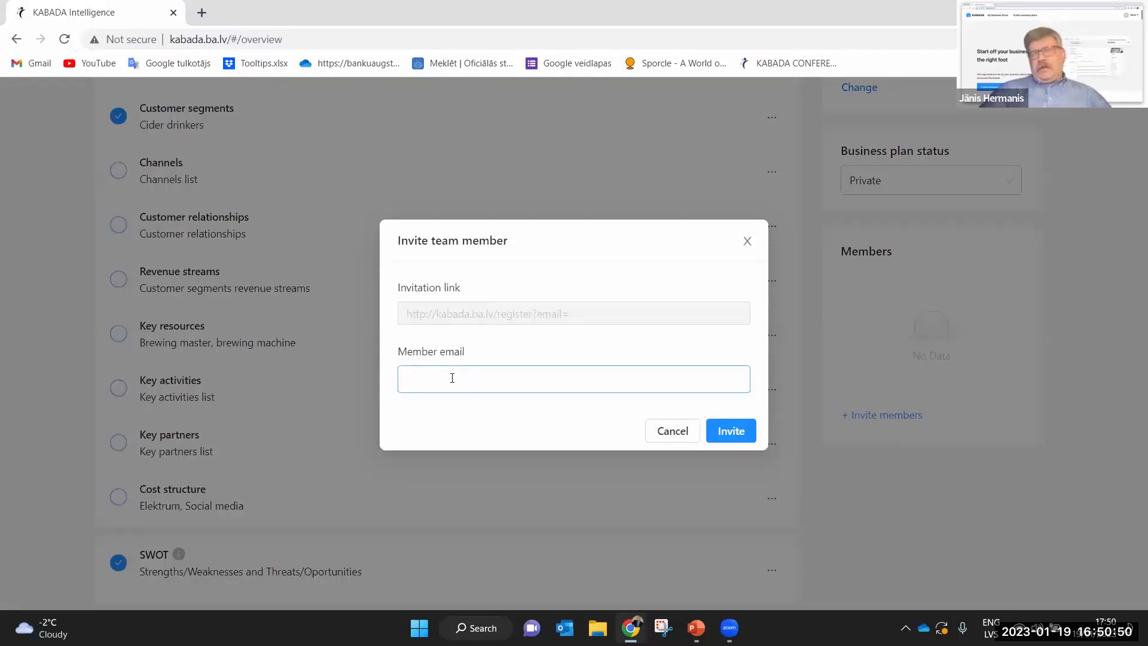
click(453, 379)
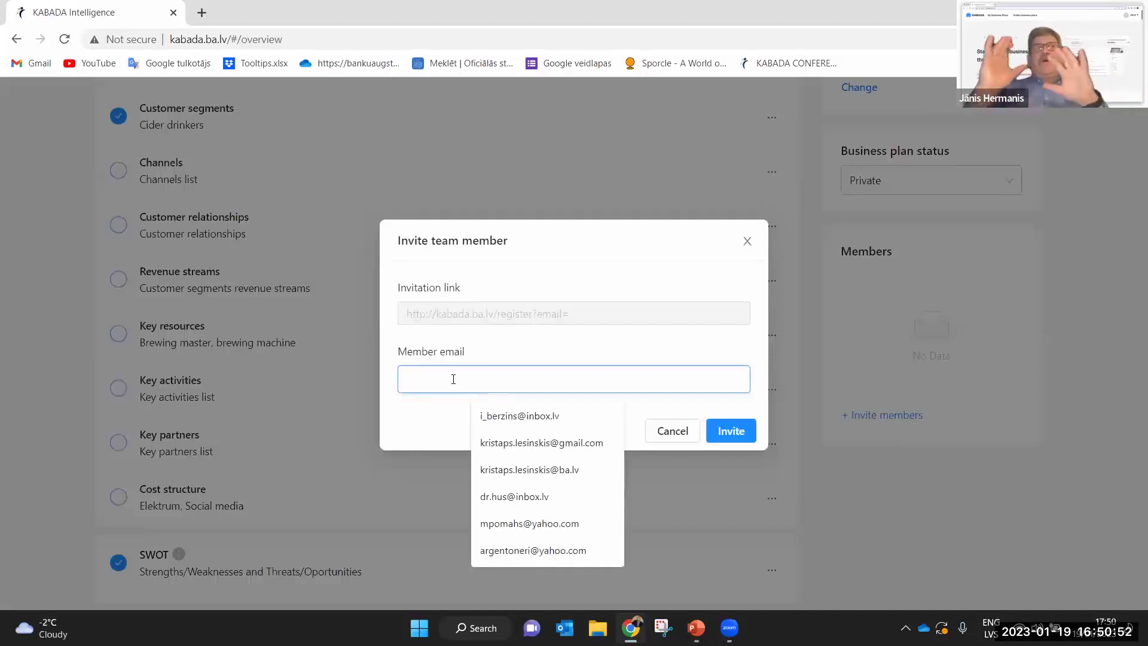
click(417, 433)
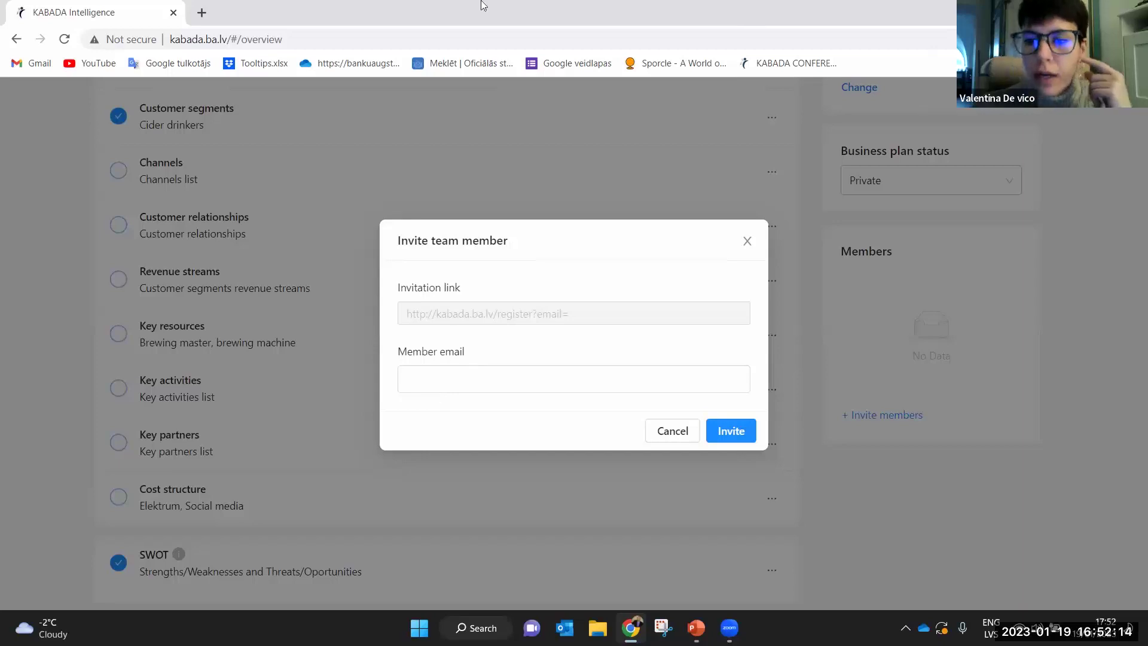
click(748, 244)
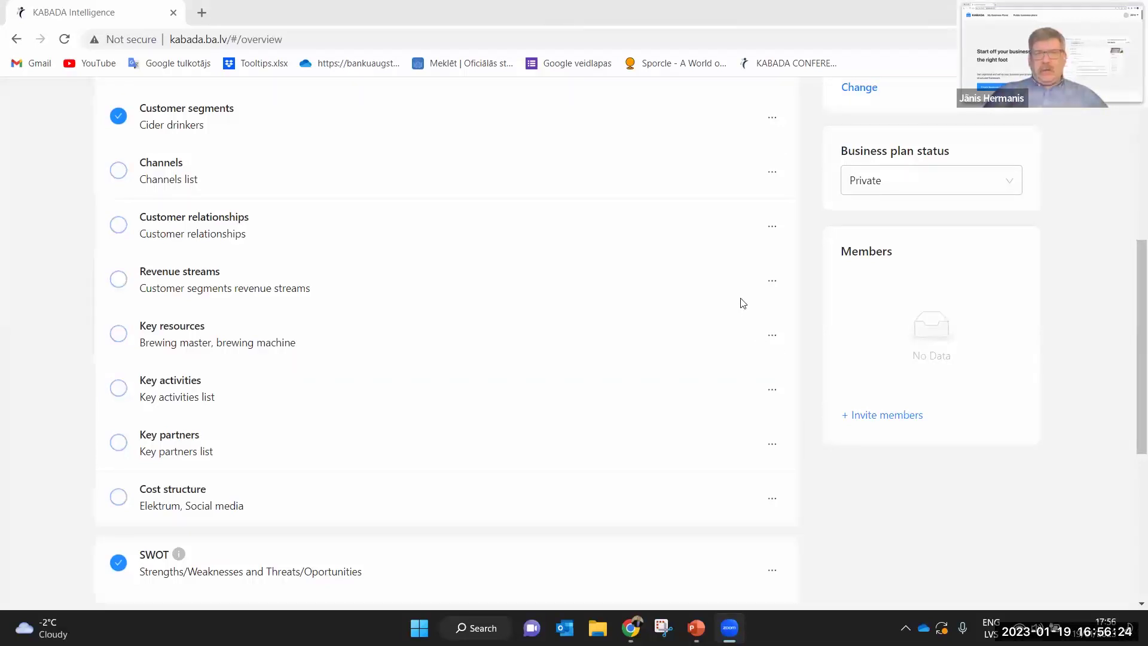
Return to the personal business plans and open the completed Stout is your new blood plan
scroll(787, 287, up, 6)
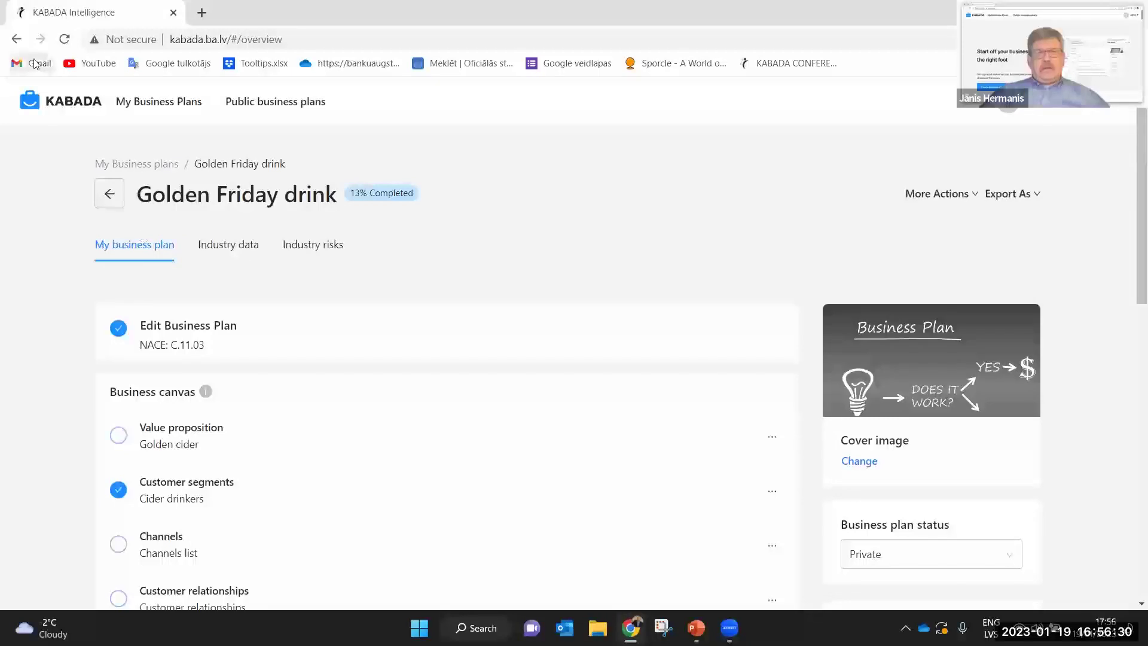
click(17, 39)
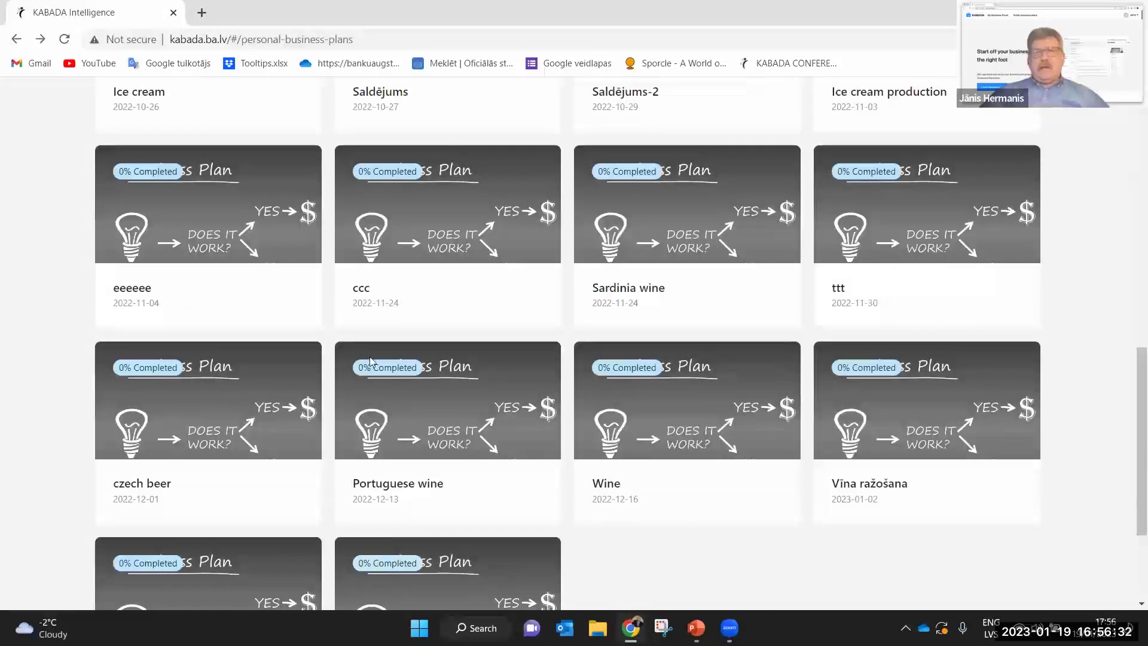
scroll(370, 361, down, 3)
click(449, 405)
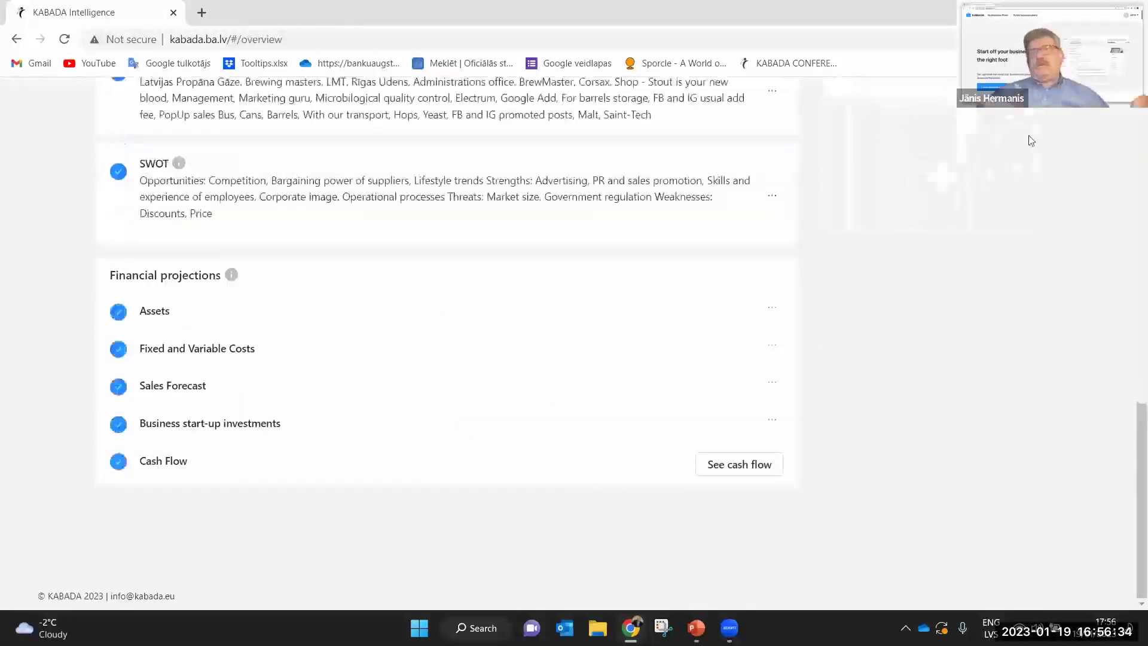
Export the Stout is your new blood plan as a DOC file and open the downloaded document in Word
scroll(961, 349, up, 20)
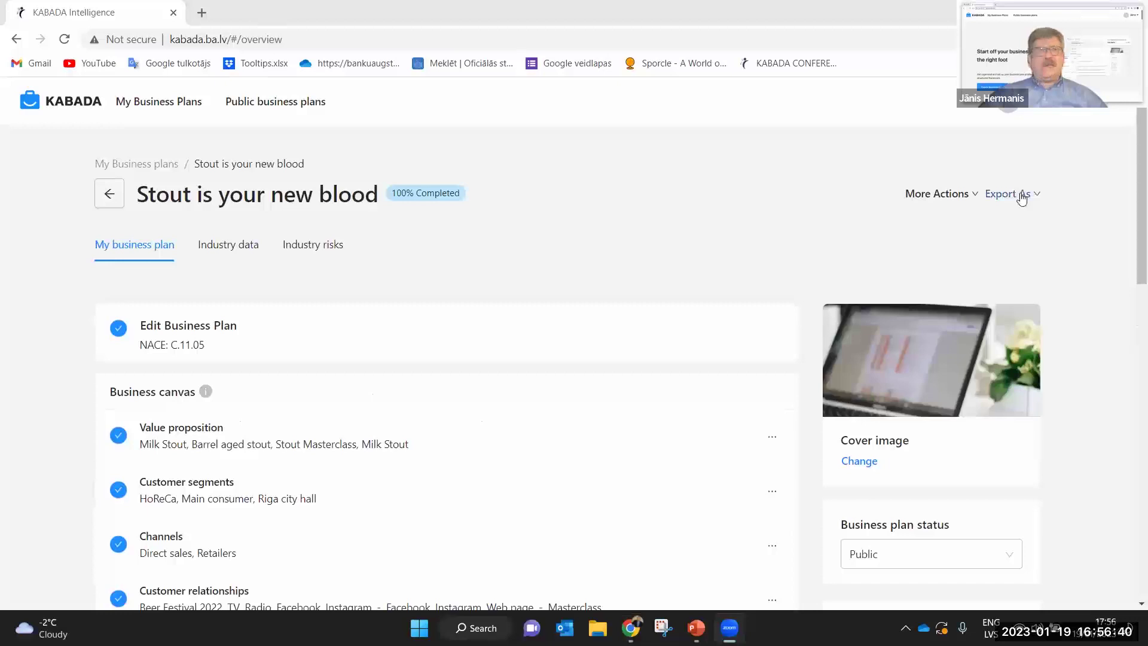
mouse_move(1022, 199)
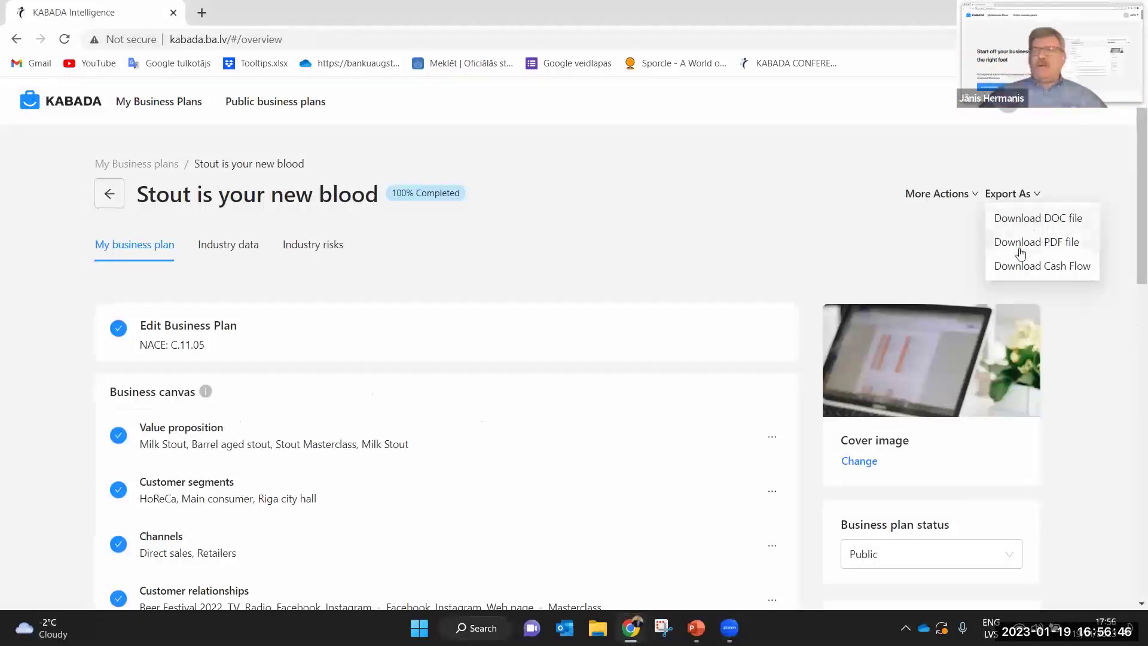
click(1030, 224)
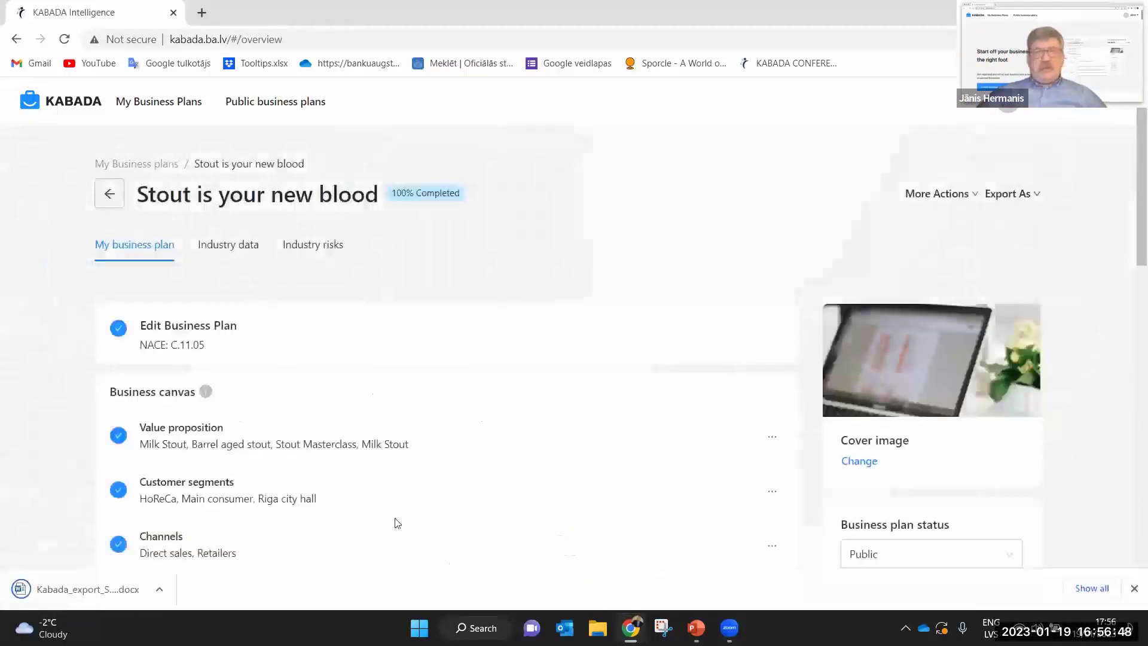
click(147, 589)
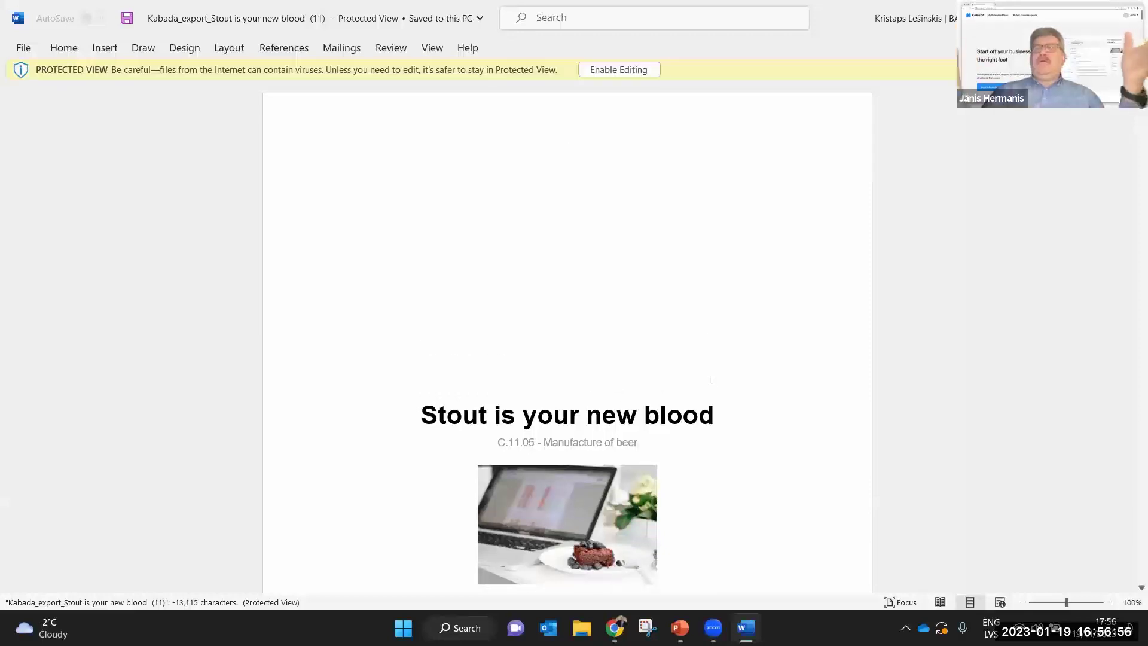
Look through the exported plan document from its cover page to the business canvas, value proposition and customer segments sections
scroll(712, 381, down, 3)
scroll(711, 382, down, 7)
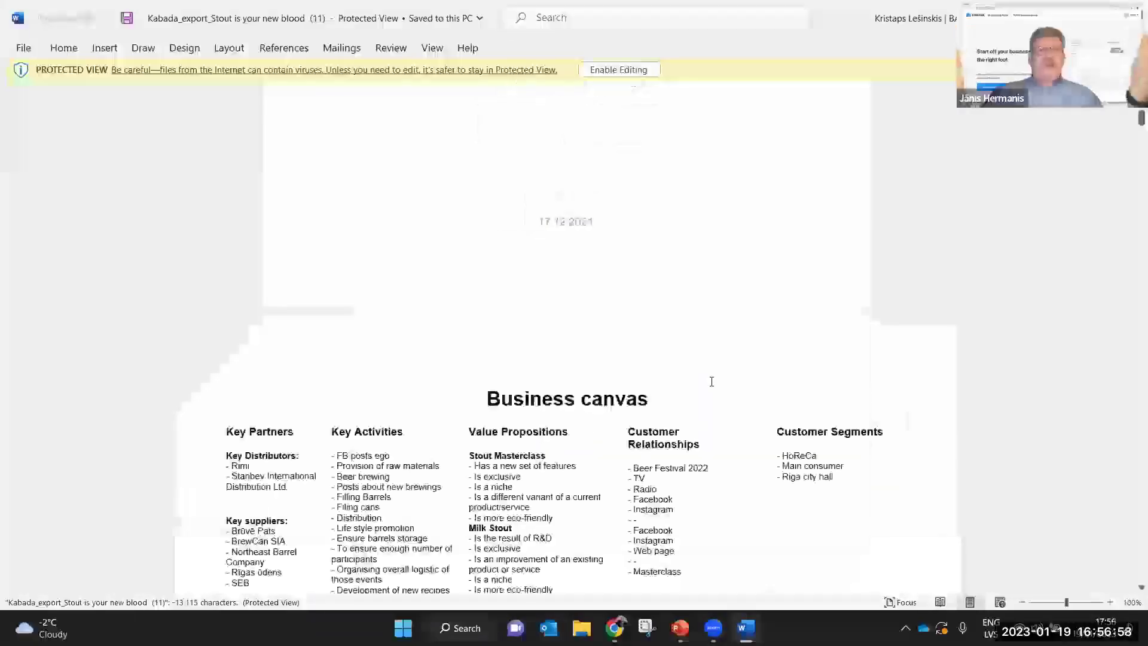
scroll(711, 382, down, 7)
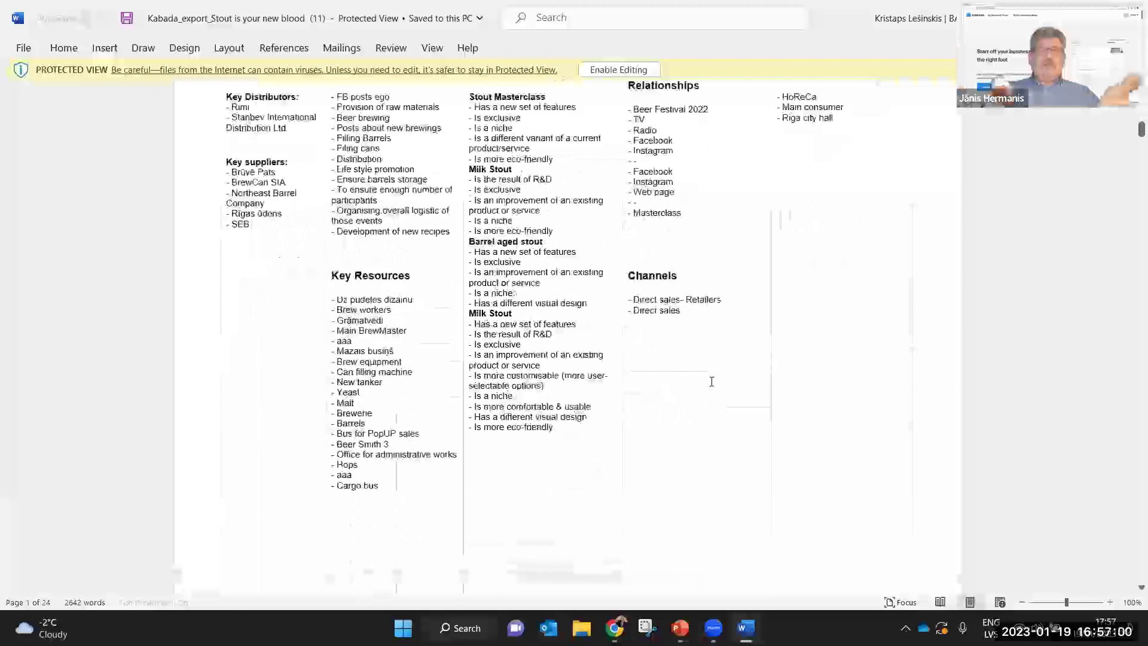
scroll(713, 388, down, 9)
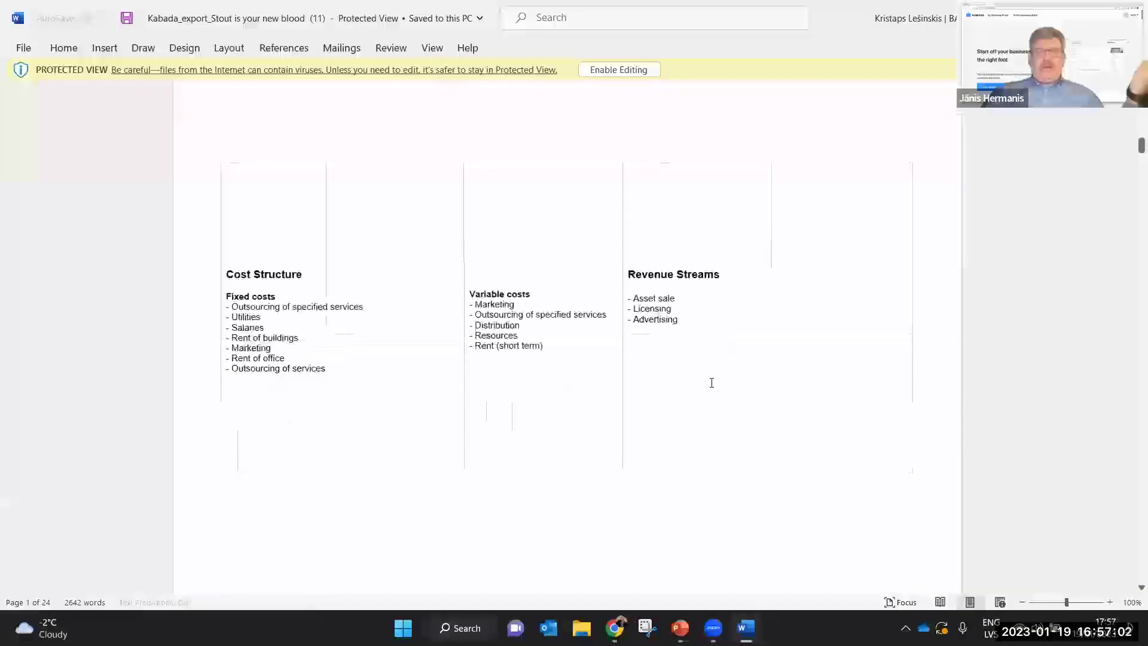
scroll(712, 385, down, 4)
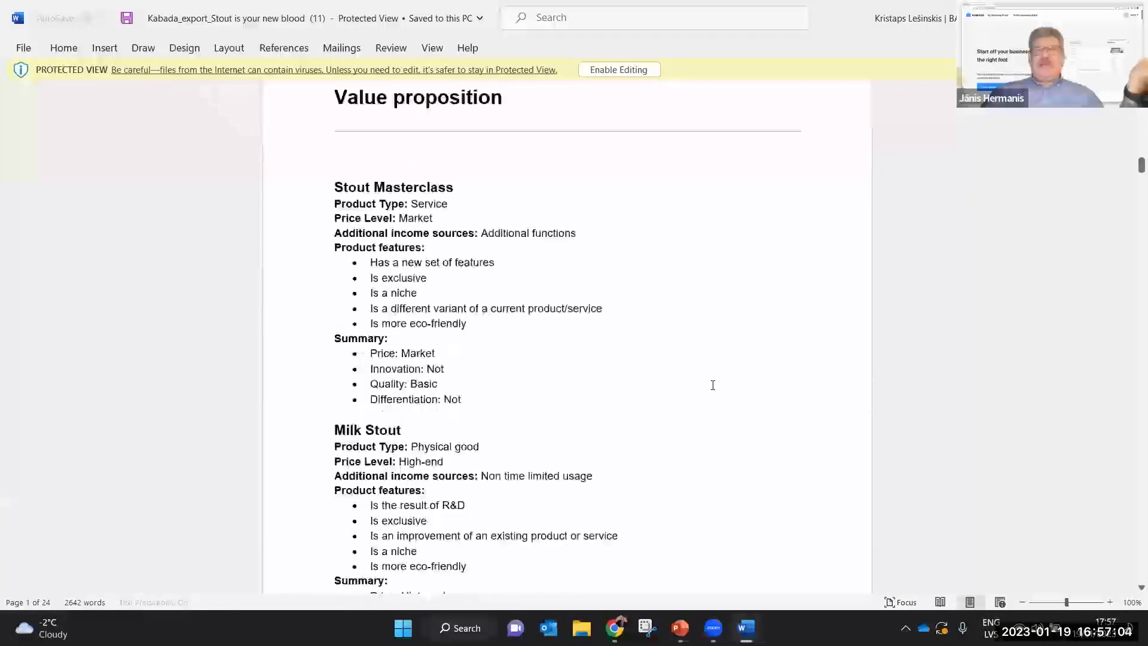
scroll(713, 385, down, 8)
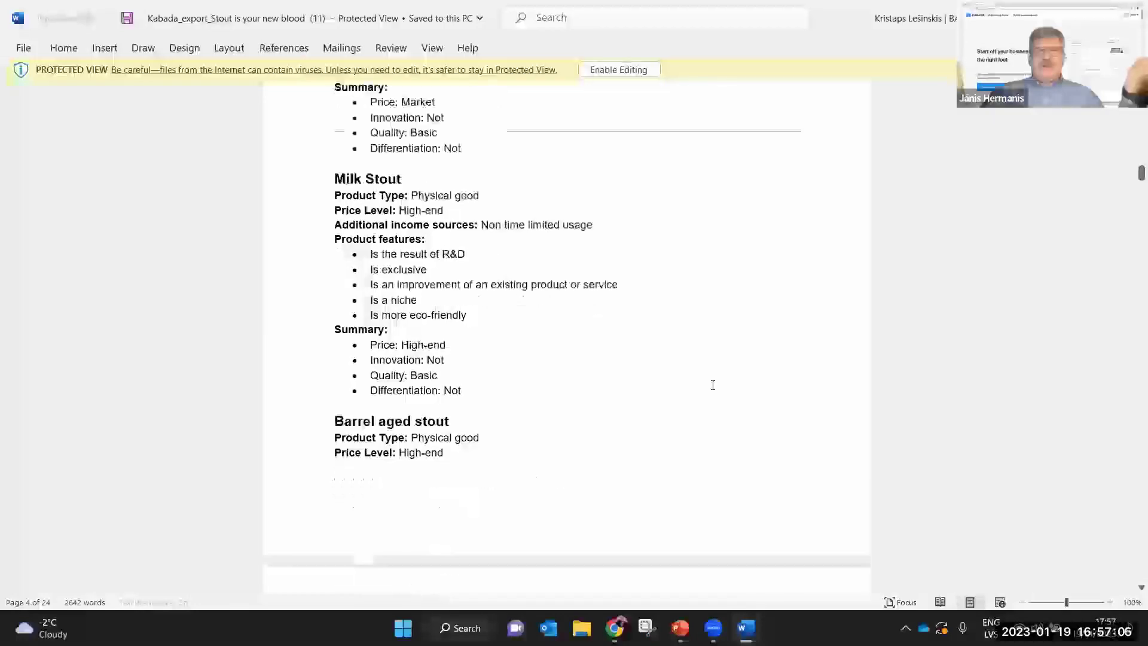
scroll(713, 385, down, 10)
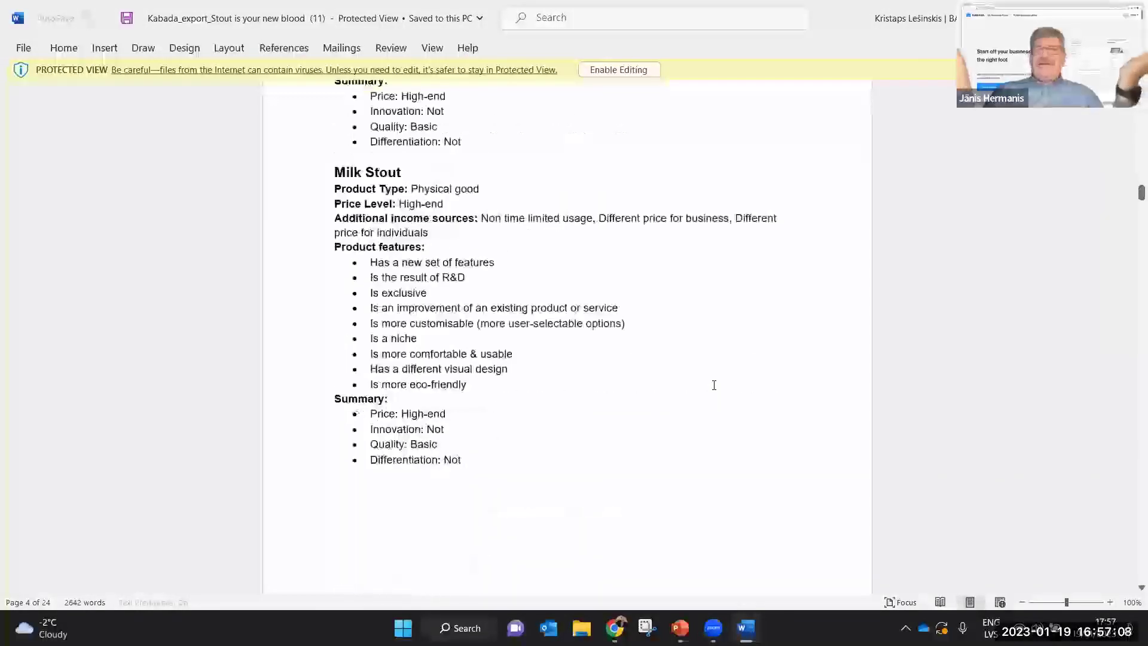
scroll(716, 389, down, 4)
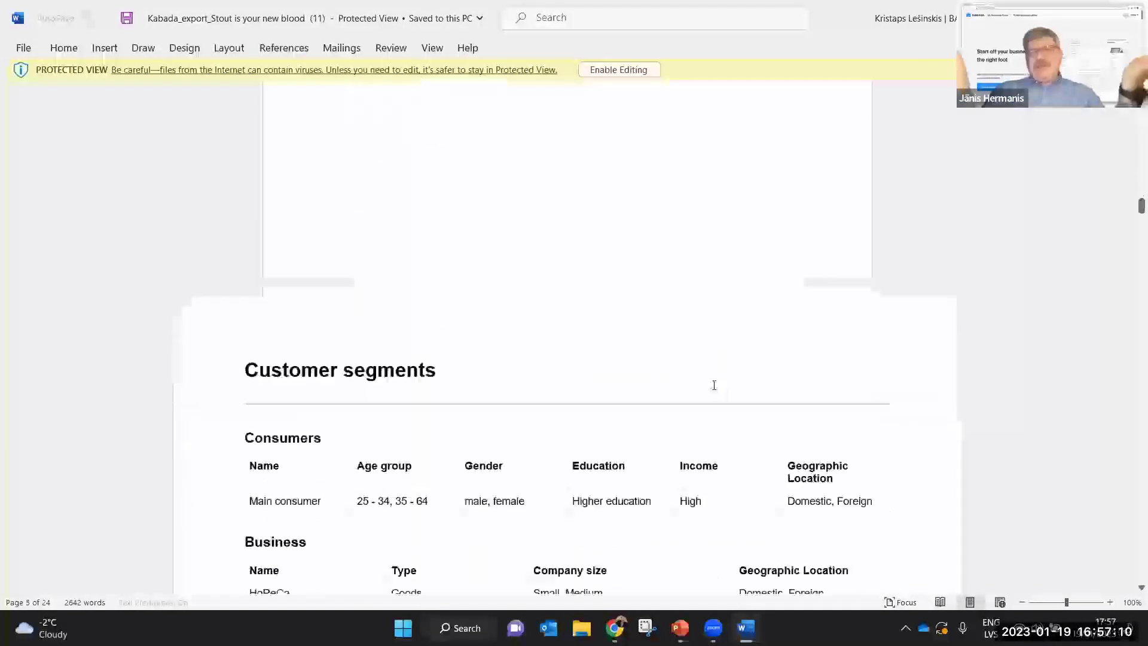
scroll(713, 382, down, 3)
Re-read the product descriptions in the value proposition section and compare them with the customer segments tables
scroll(713, 383, up, 2)
scroll(714, 385, up, 8)
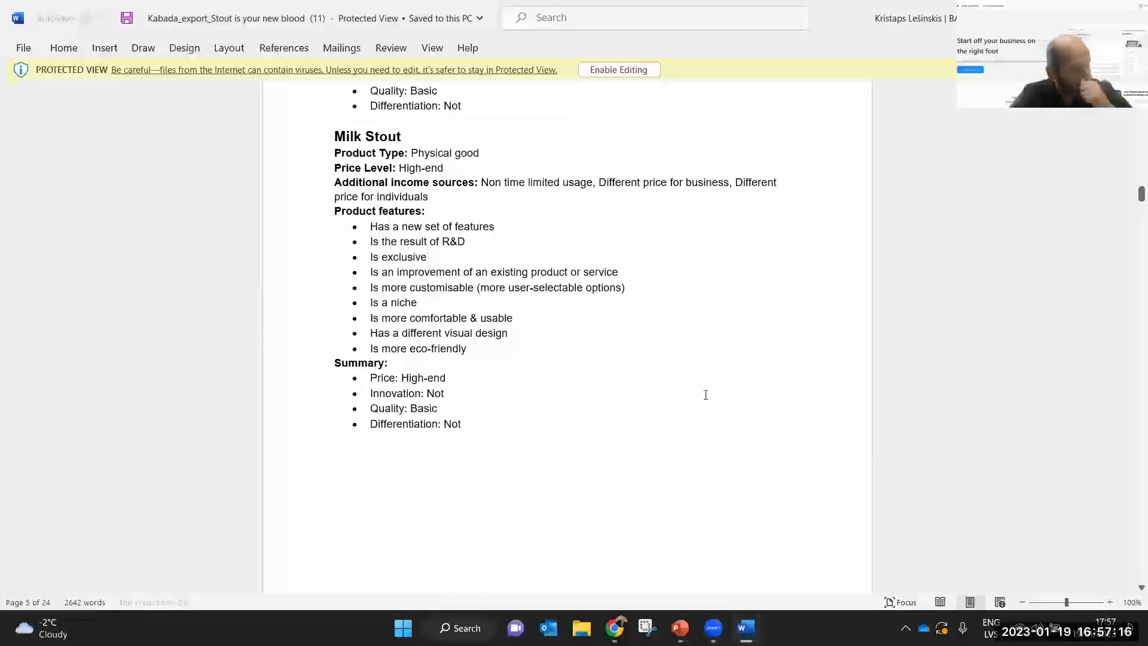
scroll(706, 394, up, 5)
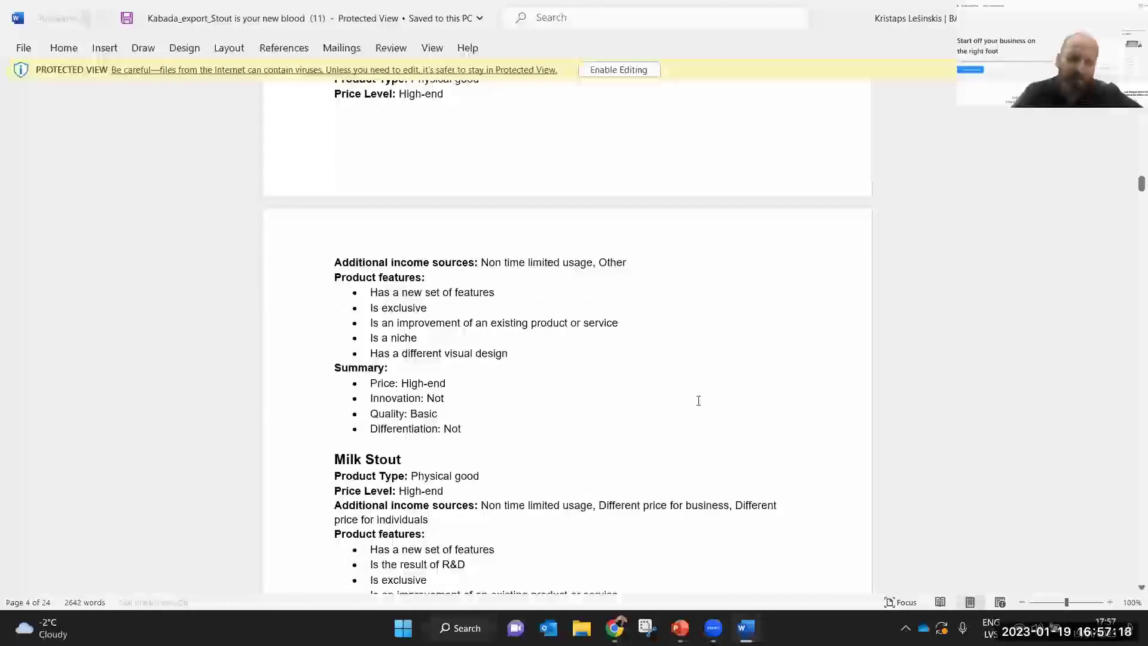
scroll(614, 380, down, 4)
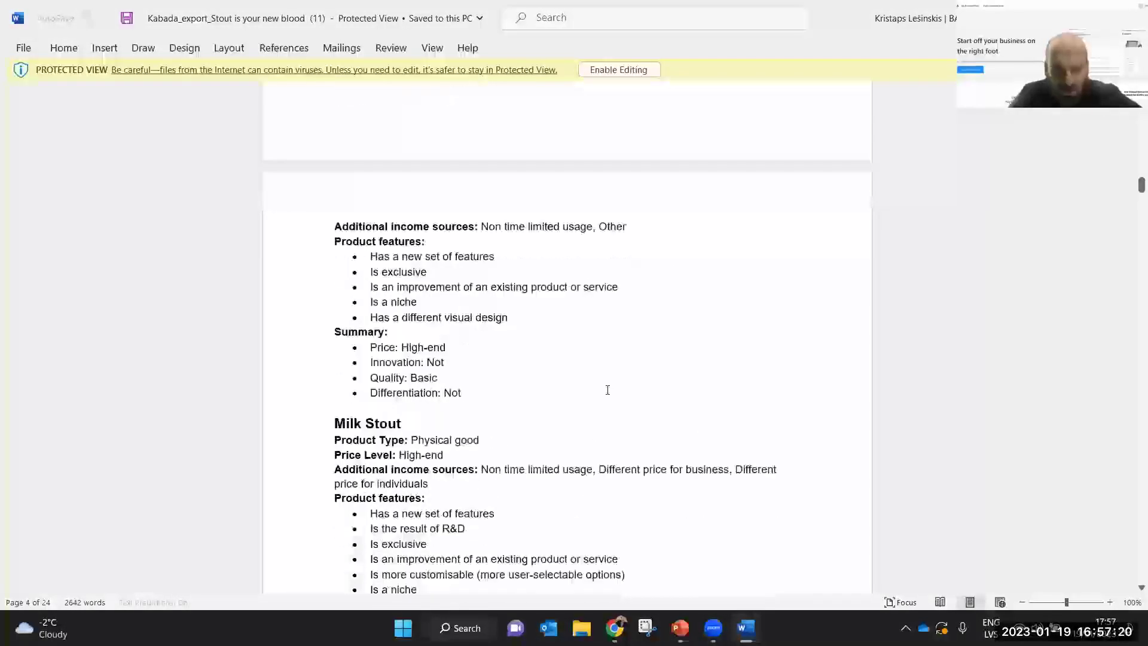
scroll(613, 386, down, 4)
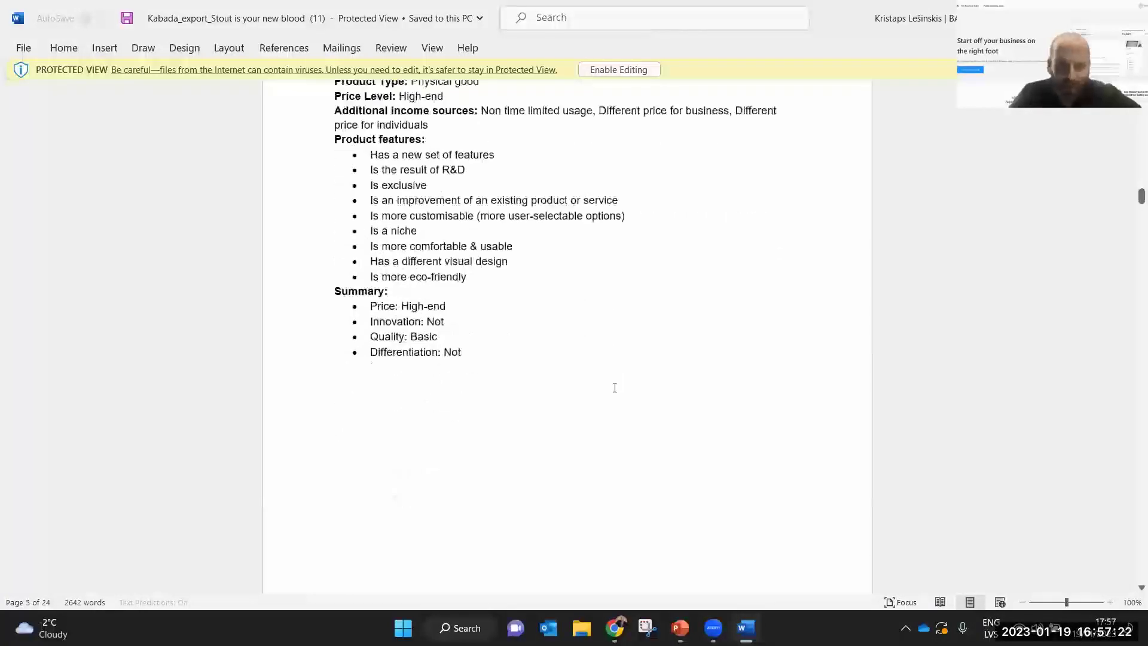
scroll(615, 387, down, 2)
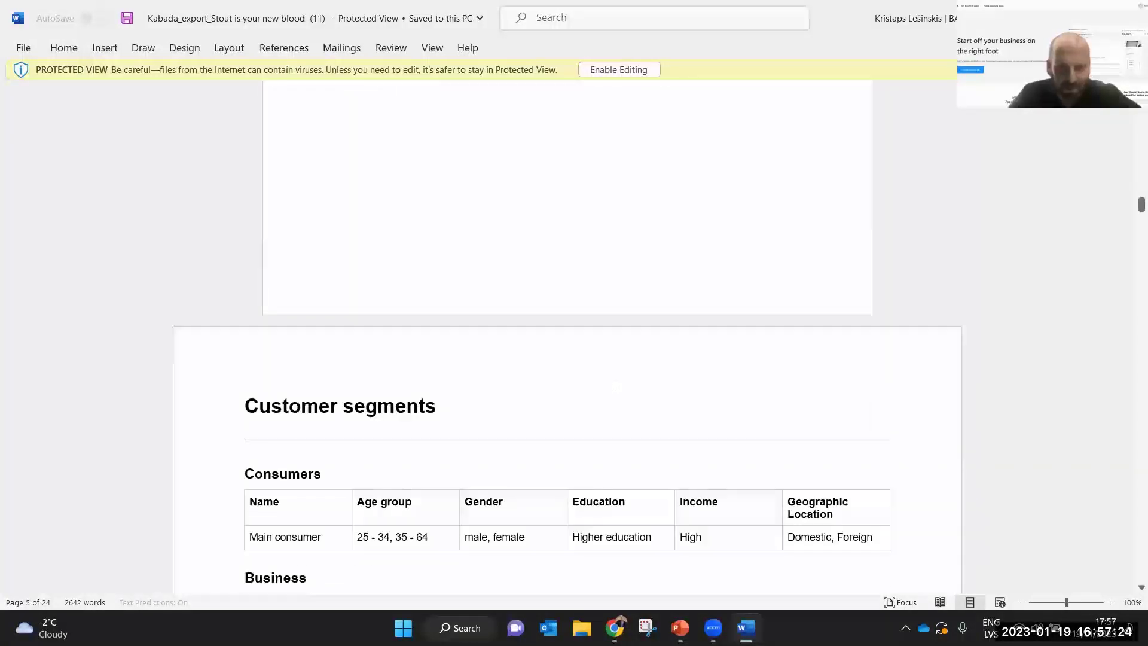
scroll(615, 387, down, 1)
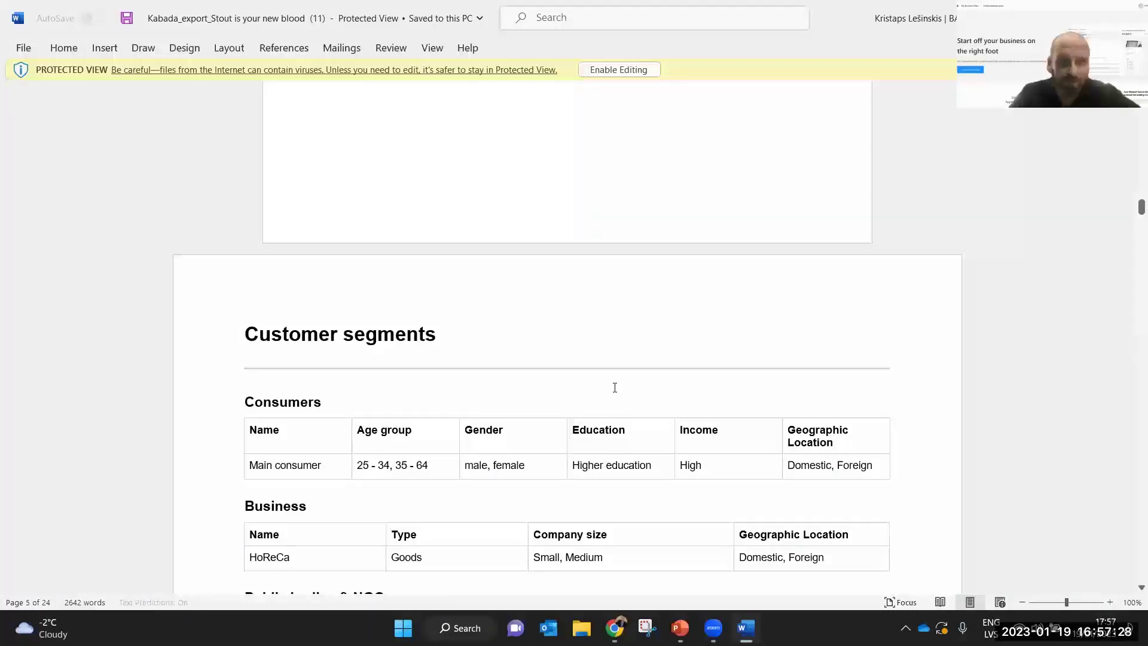
scroll(608, 392, up, 8)
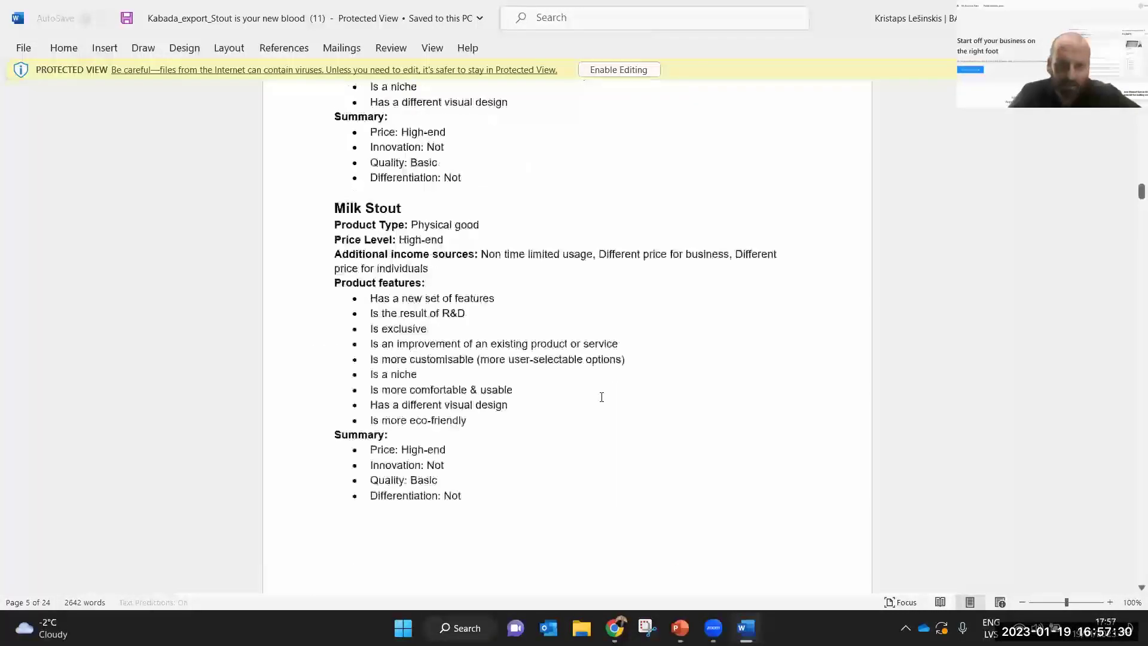
scroll(523, 368, down, 3)
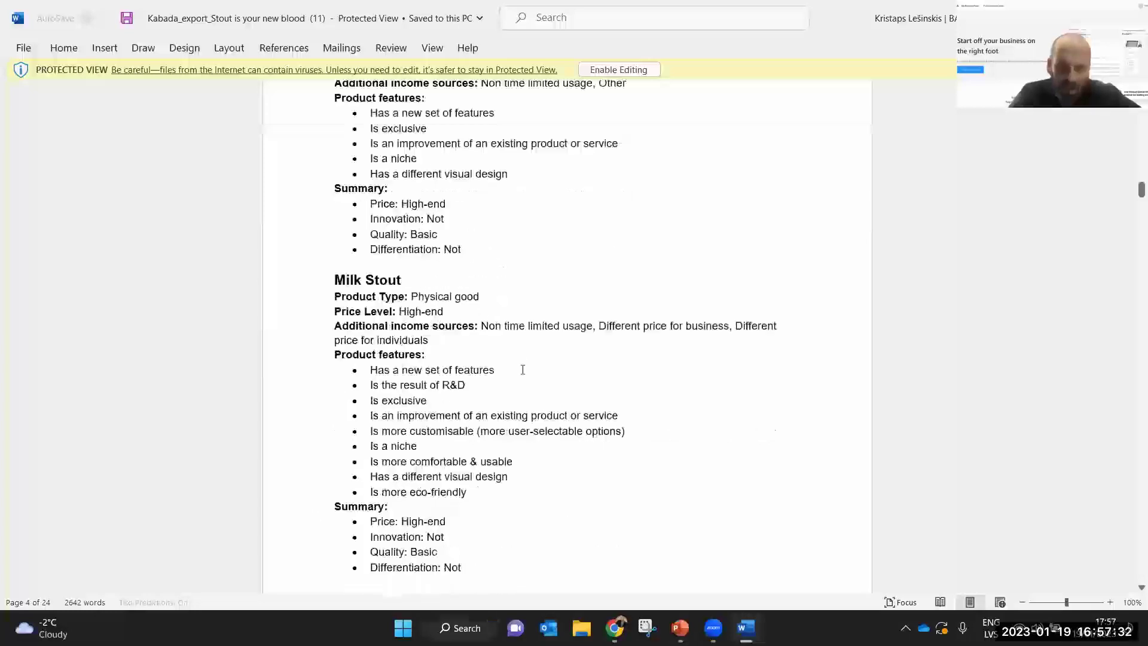
scroll(523, 369, down, 7)
scroll(523, 369, up, 5)
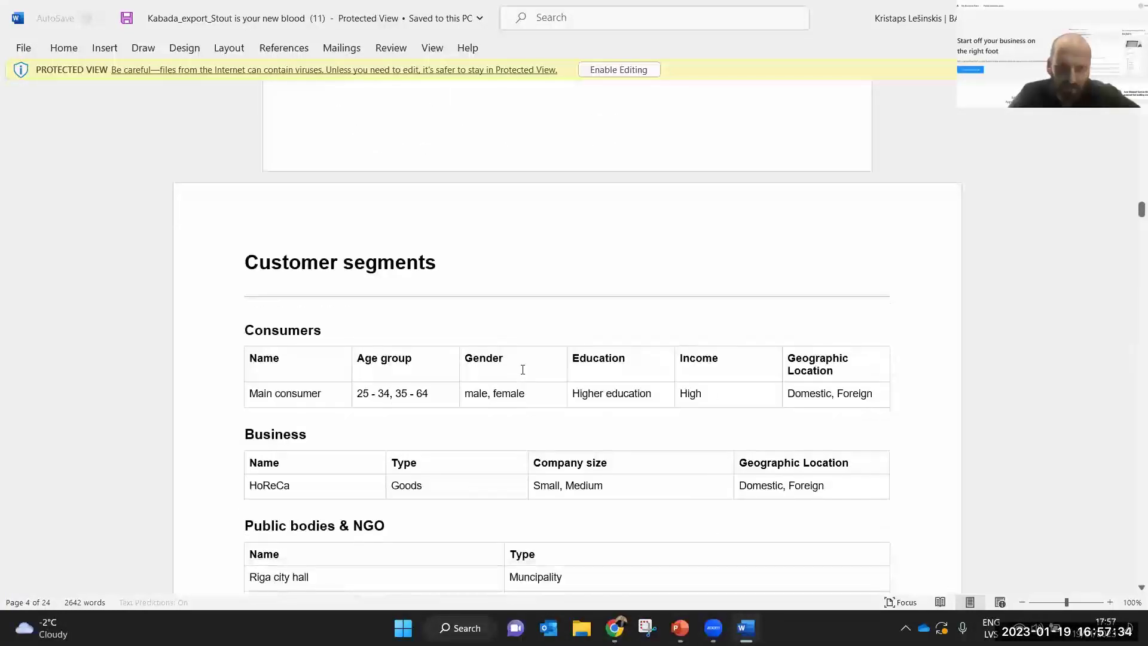
scroll(523, 369, up, 1)
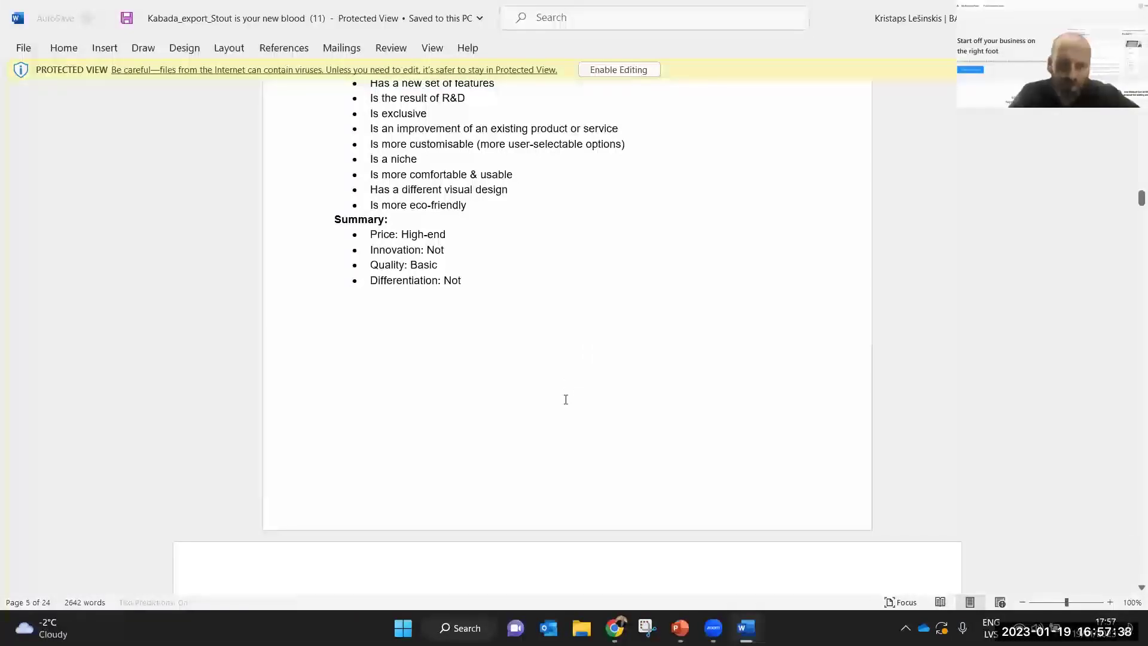
Look through the document's channels, customer relationships, key activities and cost sections up to the SWOT page
scroll(582, 385, down, 8)
scroll(561, 407, down, 10)
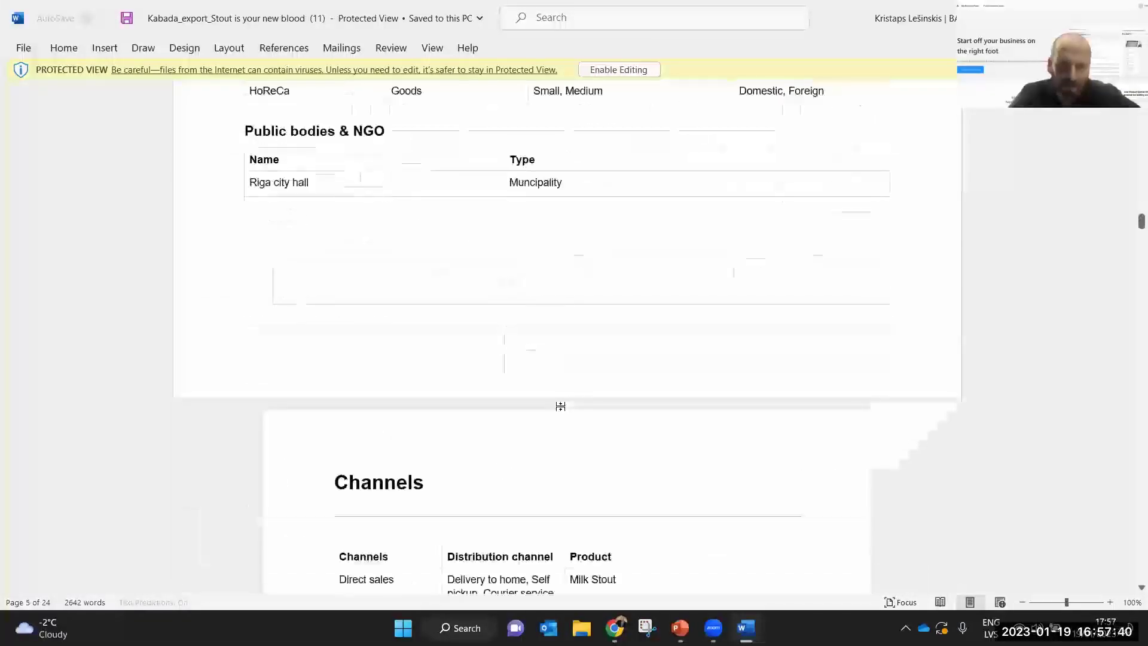
scroll(567, 402, down, 10)
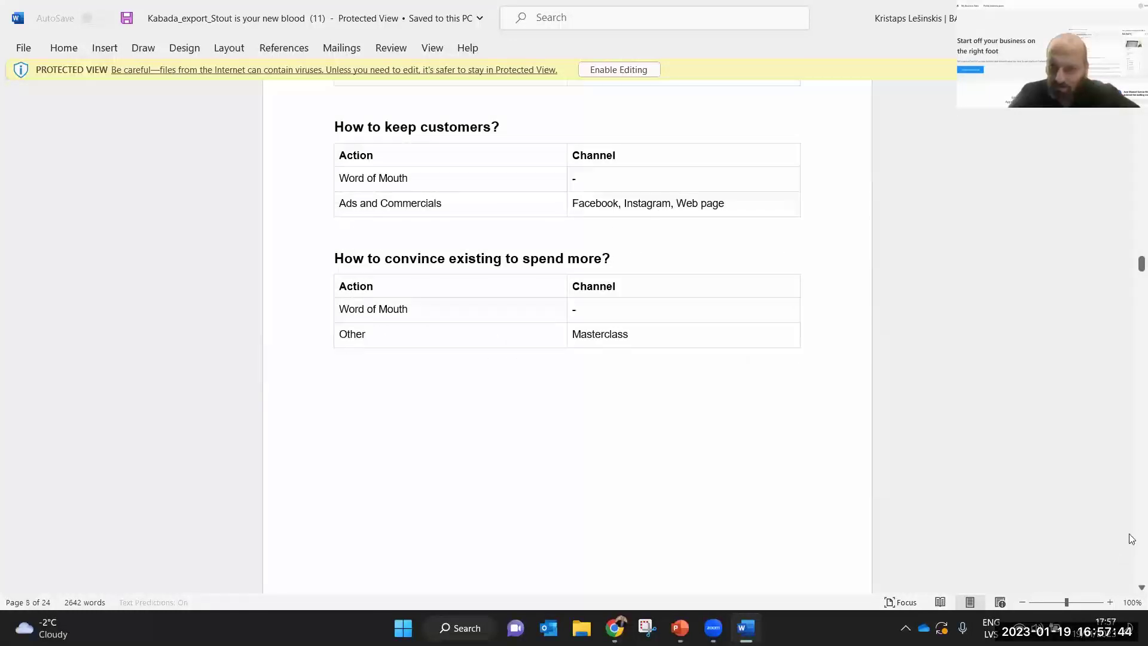
scroll(1132, 543, down, 5)
scroll(1131, 542, down, 15)
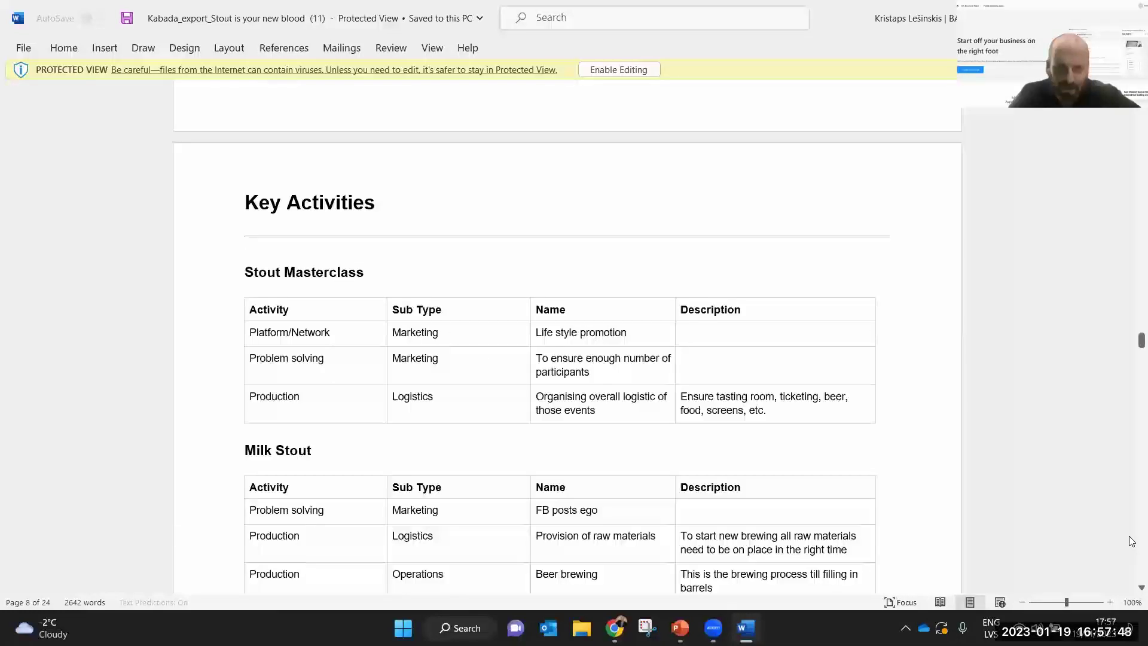
scroll(1131, 541, down, 15)
scroll(1131, 541, down, 20)
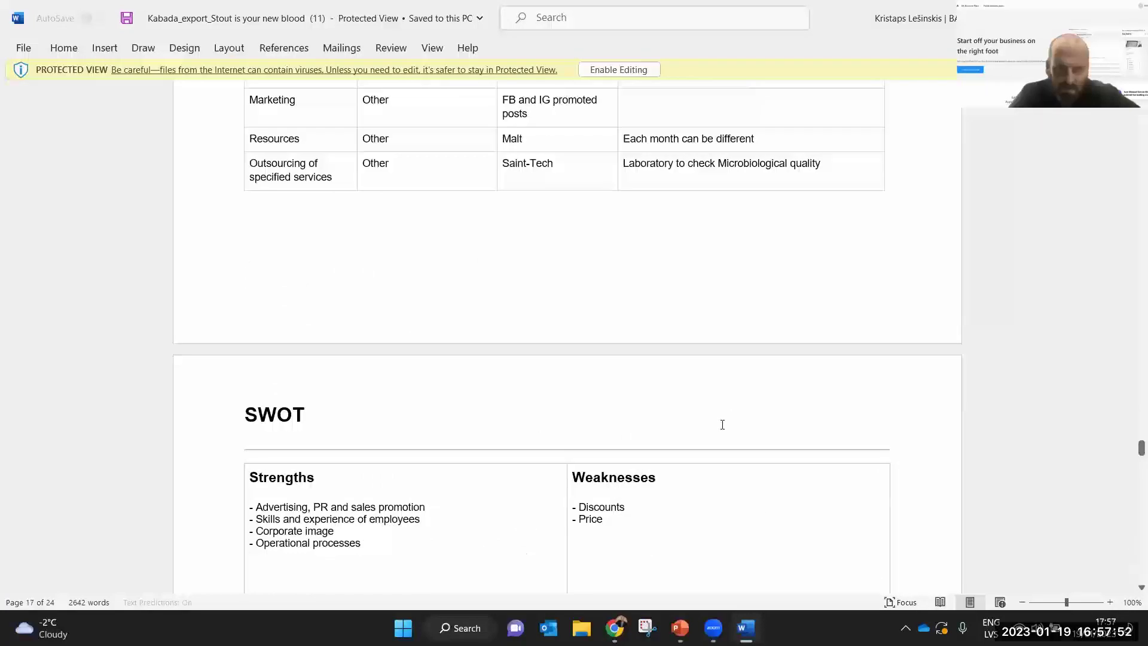
Examine the SWOT table and the macro, industry and company risk assessments near the end of the document
scroll(722, 425, down, 5)
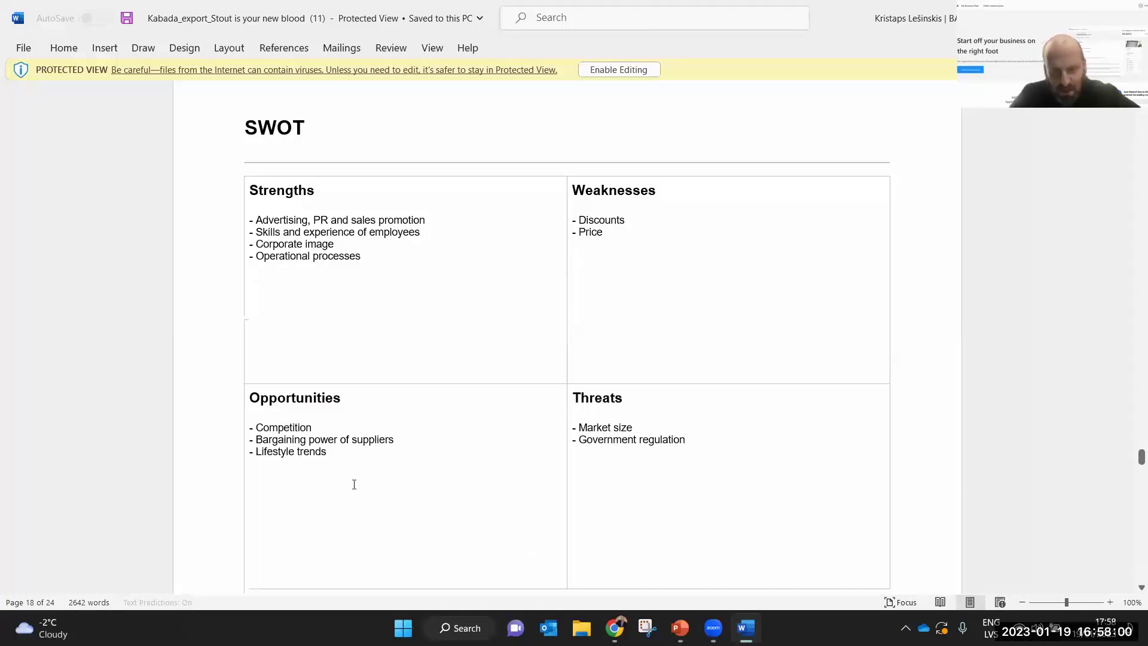
scroll(790, 500, down, 10)
scroll(811, 474, down, 15)
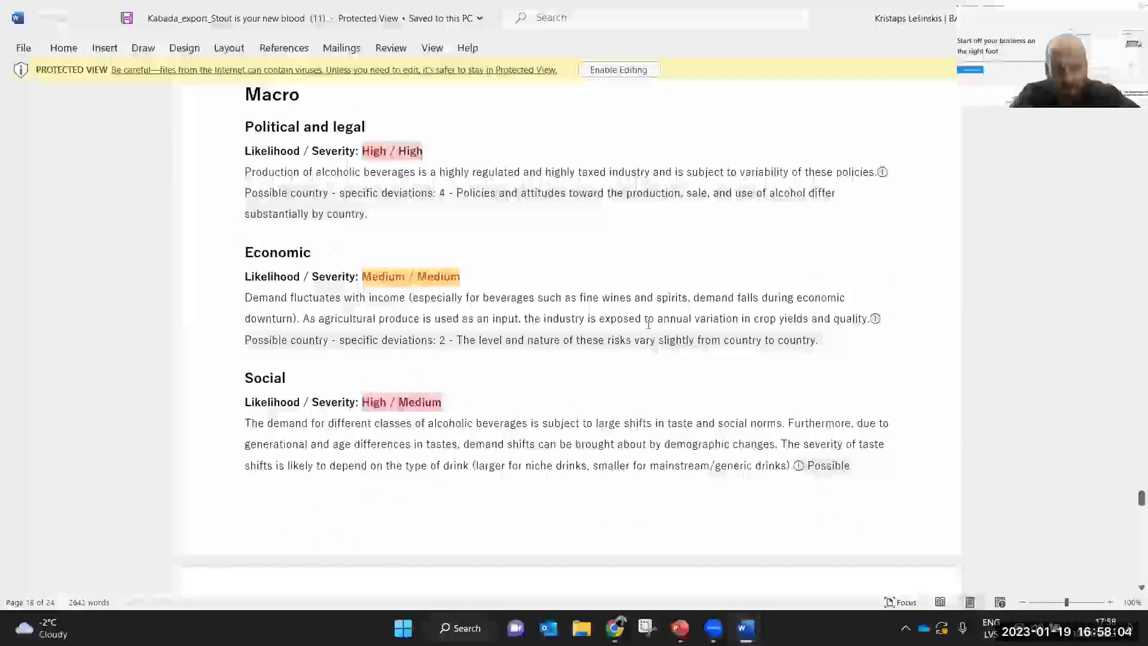
scroll(604, 438, down, 14)
scroll(602, 443, down, 20)
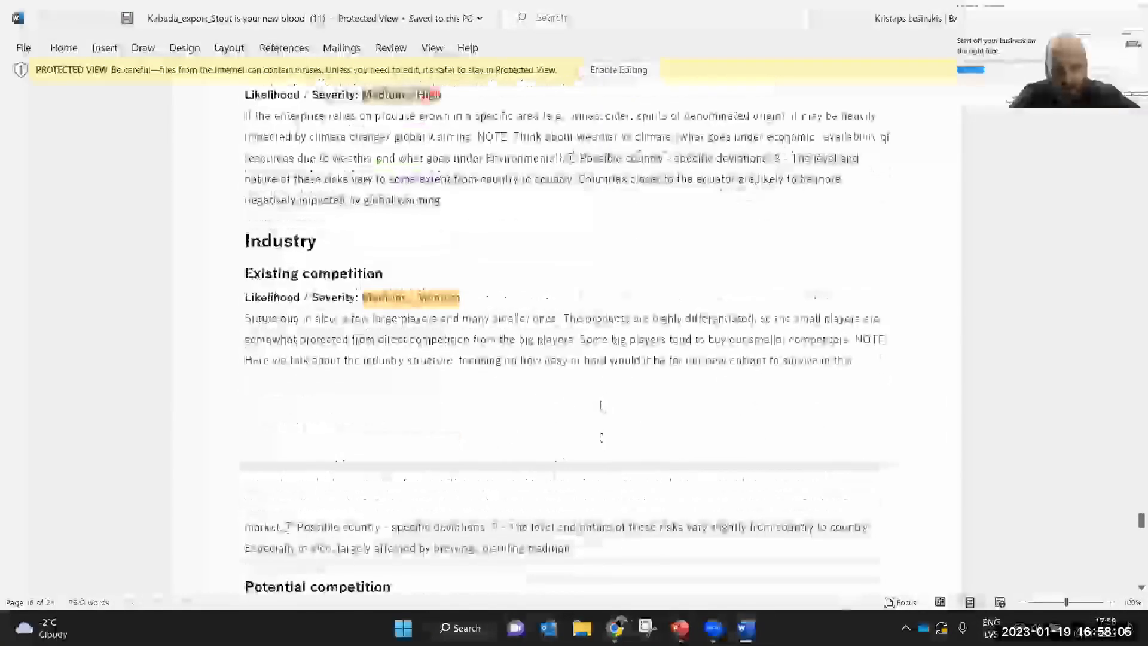
scroll(600, 442, down, 9)
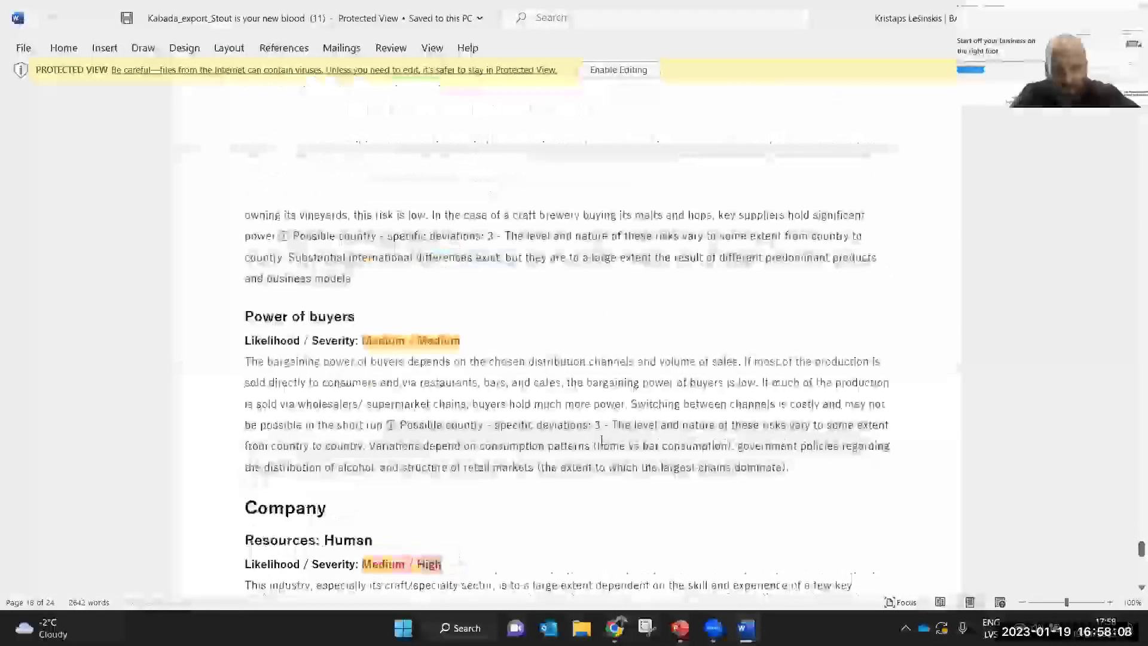
scroll(733, 237, up, 9)
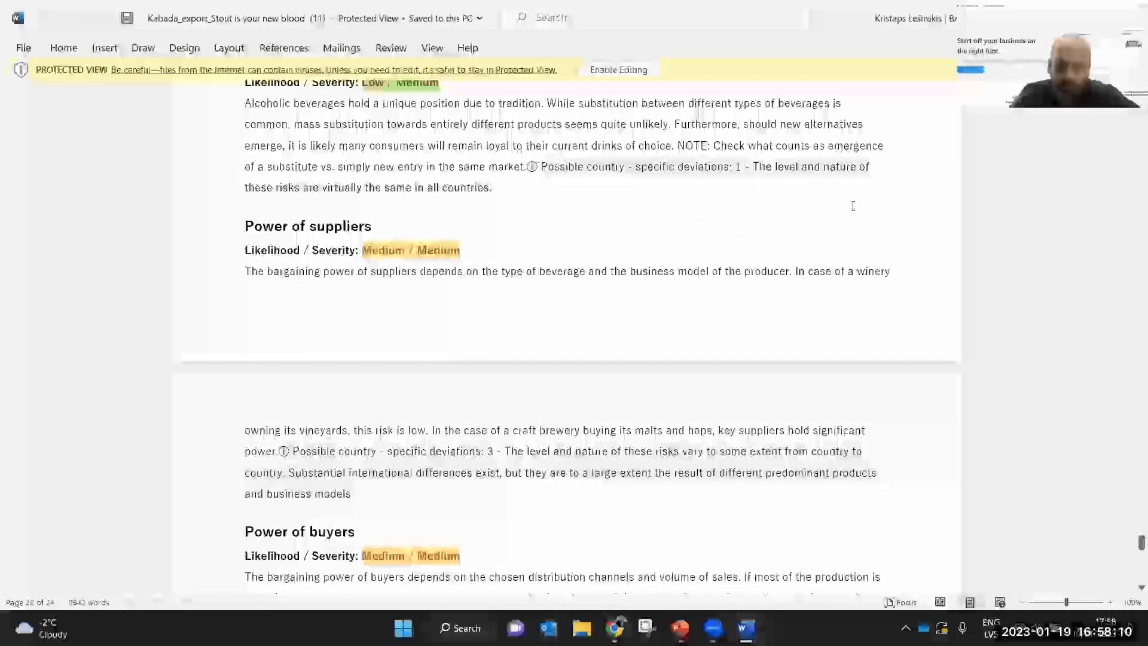
scroll(851, 202, up, 3)
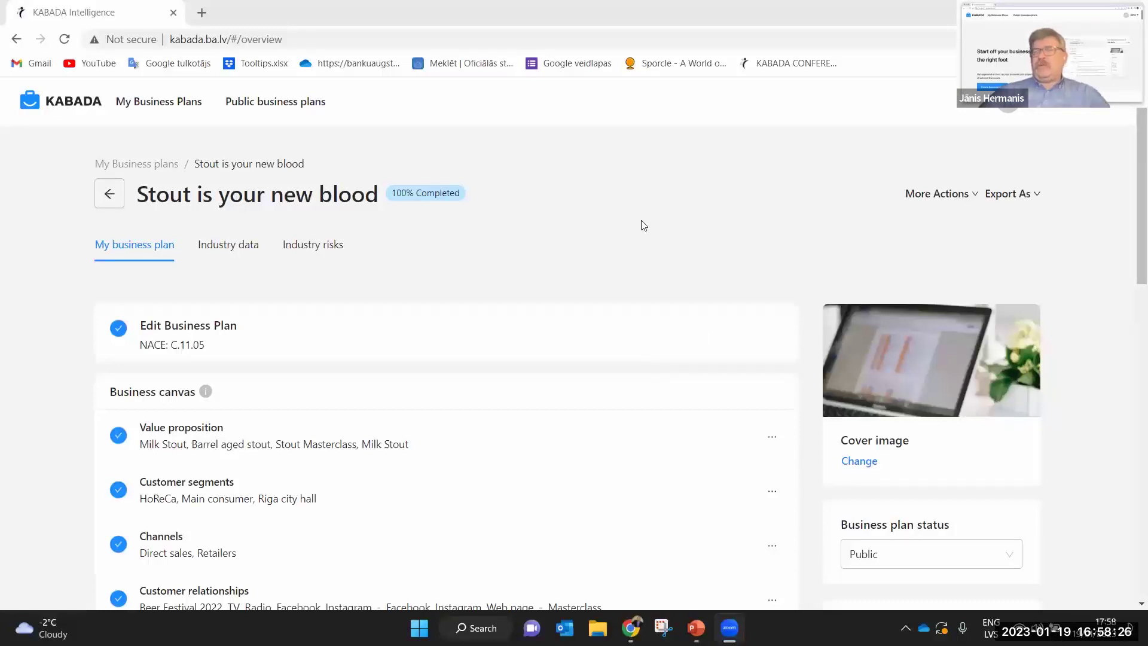
Switch back to KABADA, export the Stout is your new blood plan's cash flow, and open the downloaded workbook in Excel
click(1034, 199)
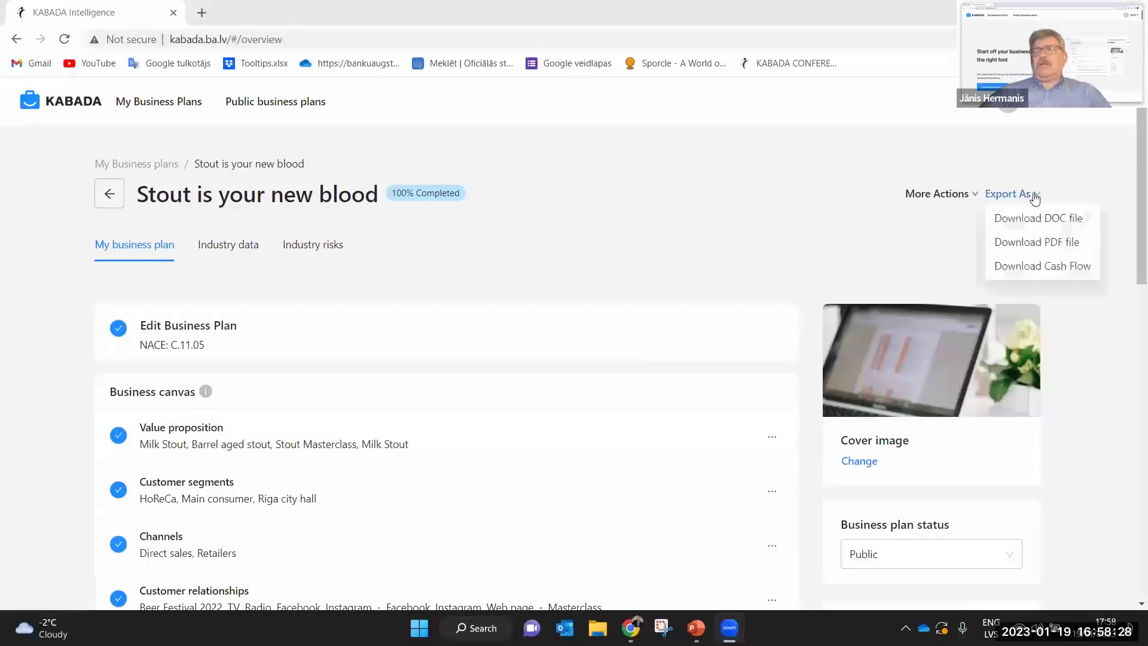
click(1029, 269)
click(105, 595)
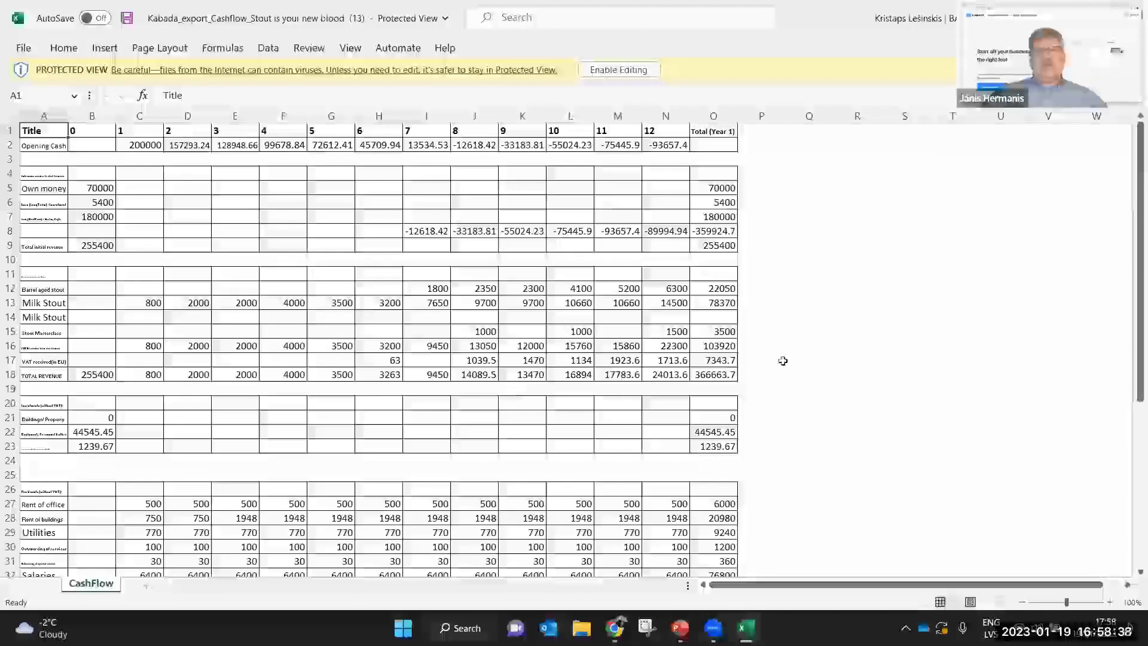
Examine the CashFlow sheet's revenue, cost and balance rows, including the monthly product sales and first-year totals
scroll(772, 374, down, 6)
scroll(768, 380, down, 4)
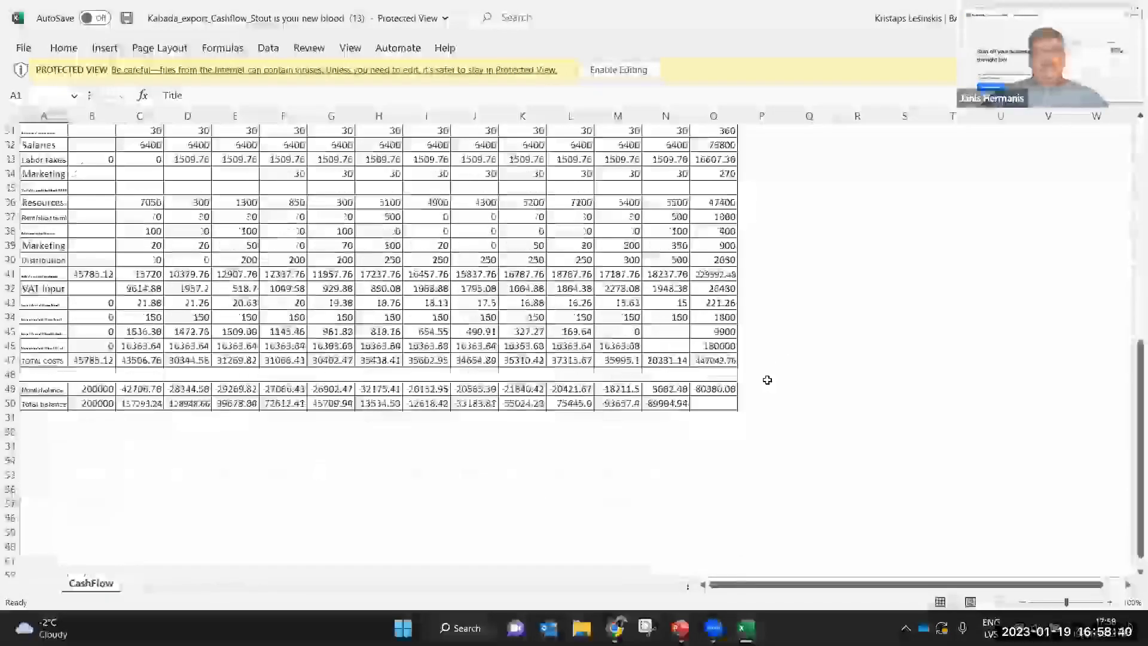
scroll(767, 379, up, 10)
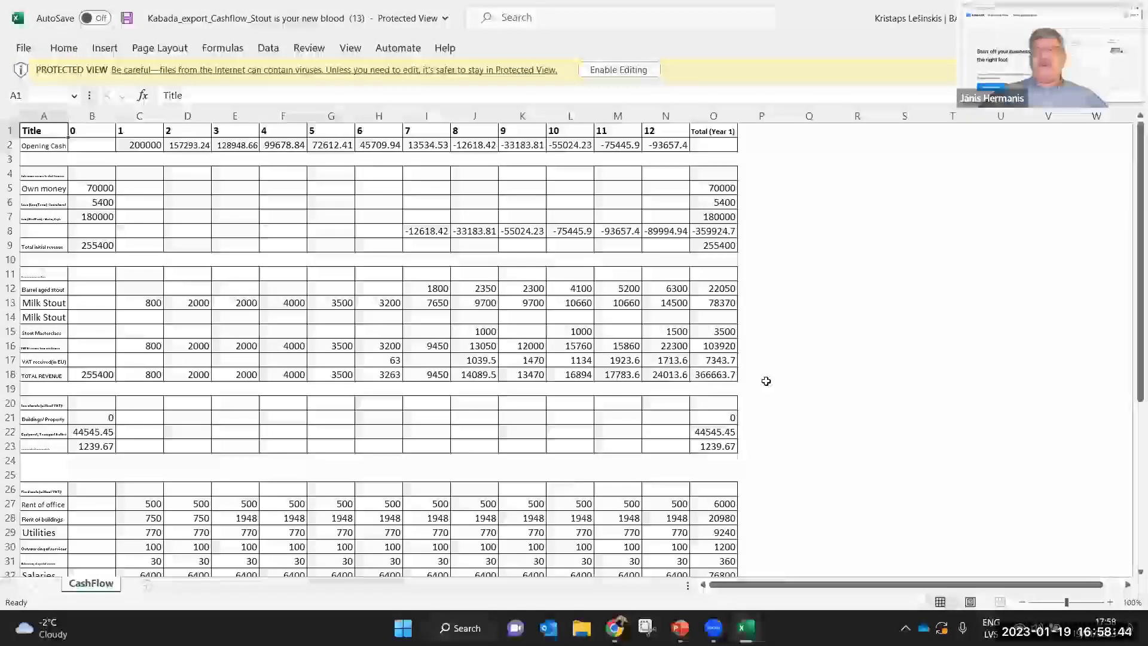
scroll(766, 381, down, 1)
scroll(763, 384, up, 1)
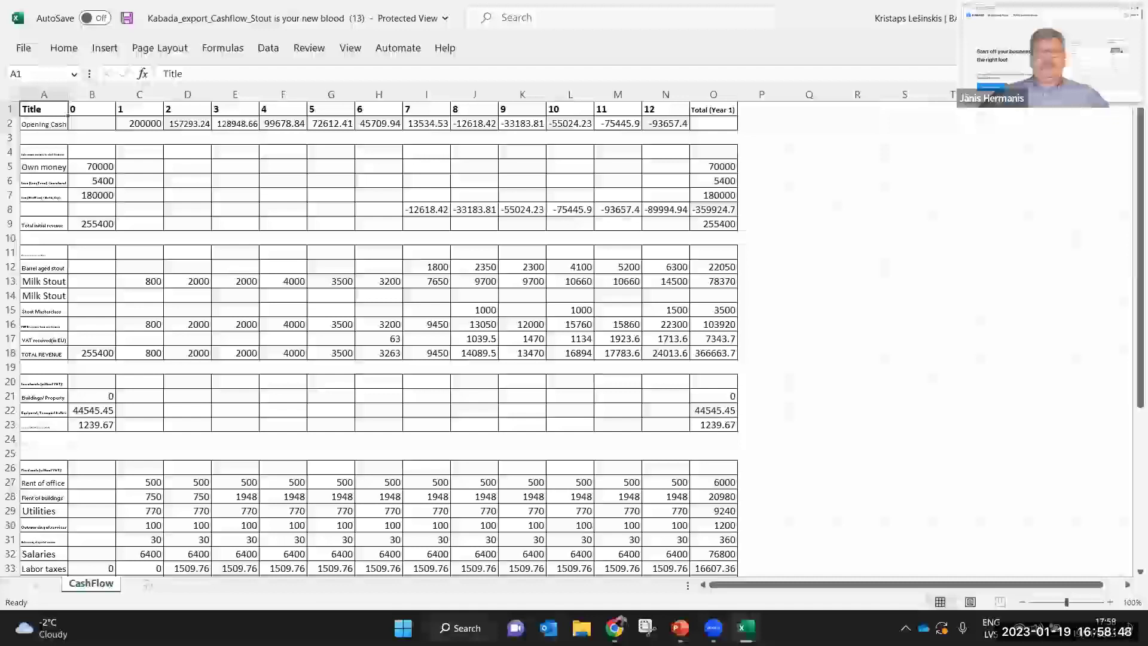
click(534, 282)
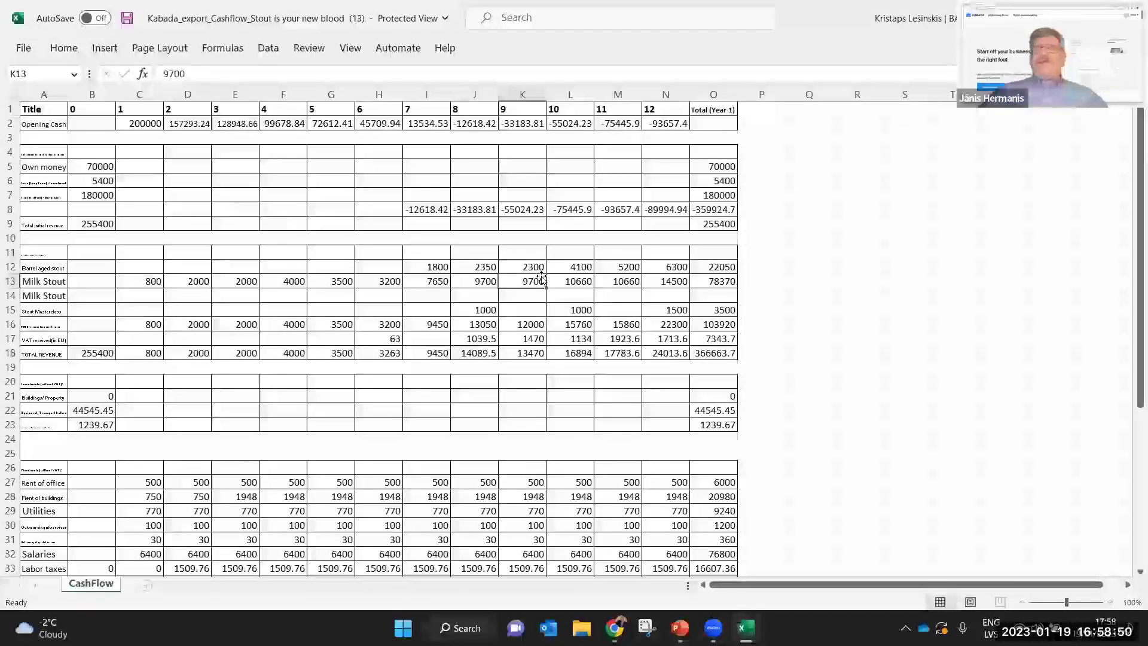
click(693, 264)
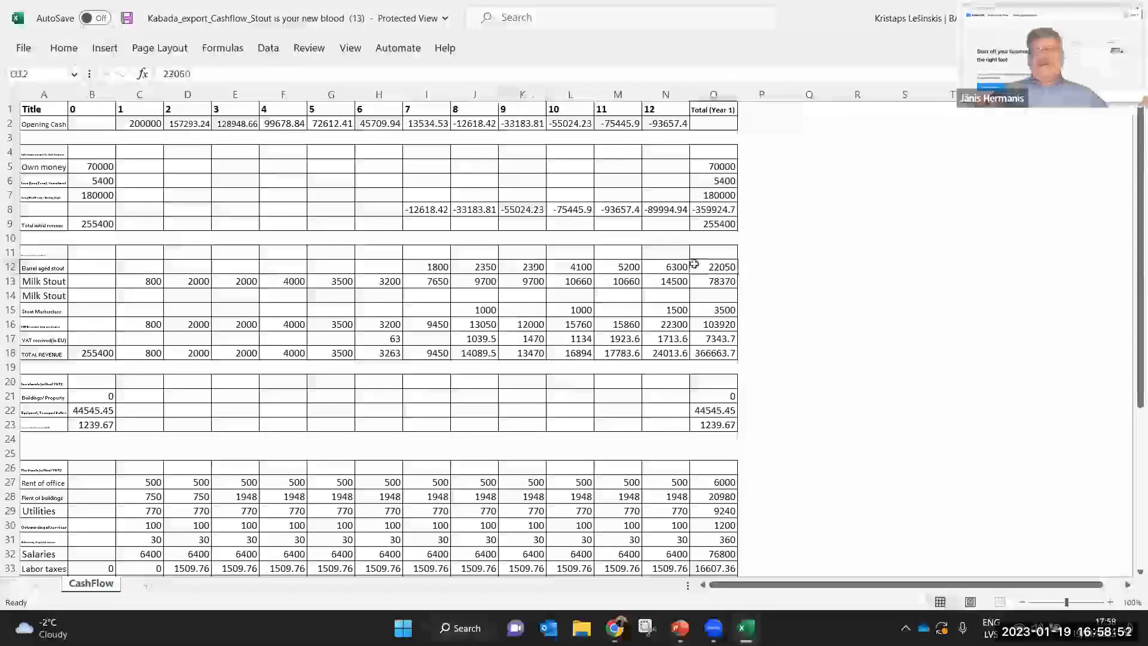
scroll(832, 390, down, 6)
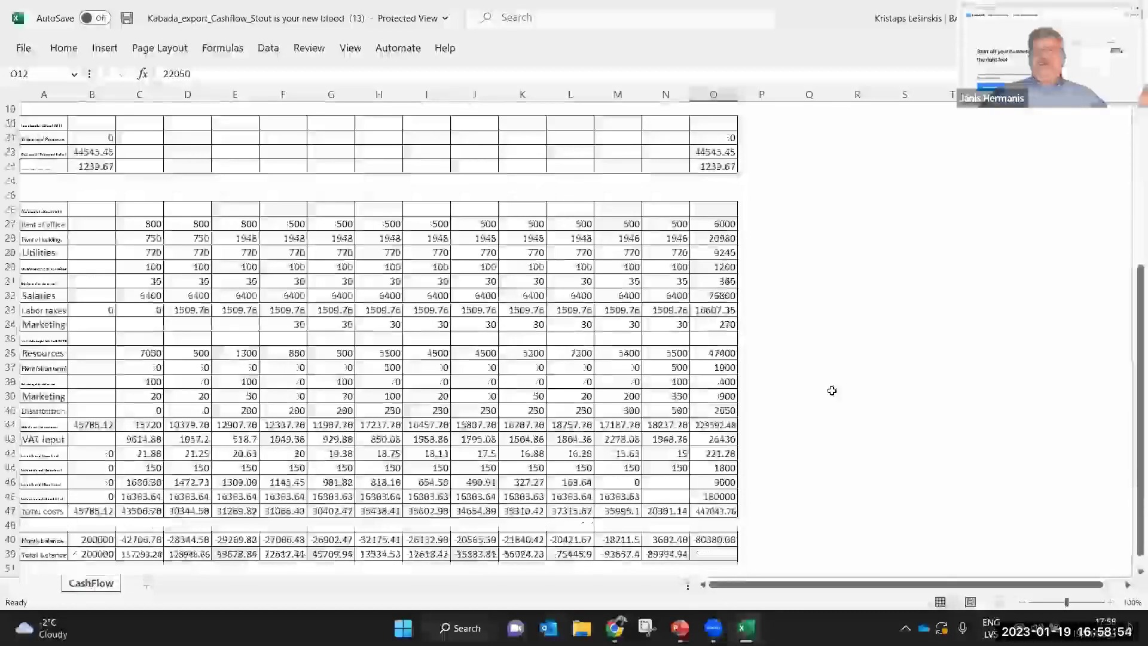
Review the CashFlow sheet's cost and revenue rows back up to the opening cash, and close the workbook to return to KABADA
scroll(832, 391, down, 3)
scroll(829, 392, up, 5)
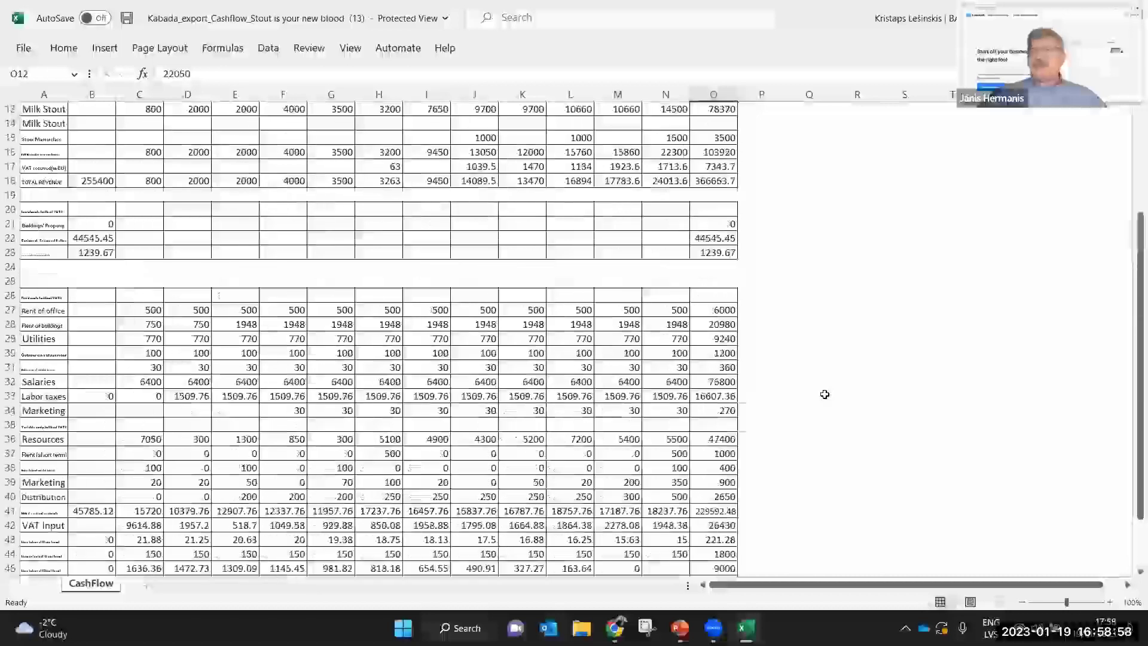
scroll(825, 394, up, 4)
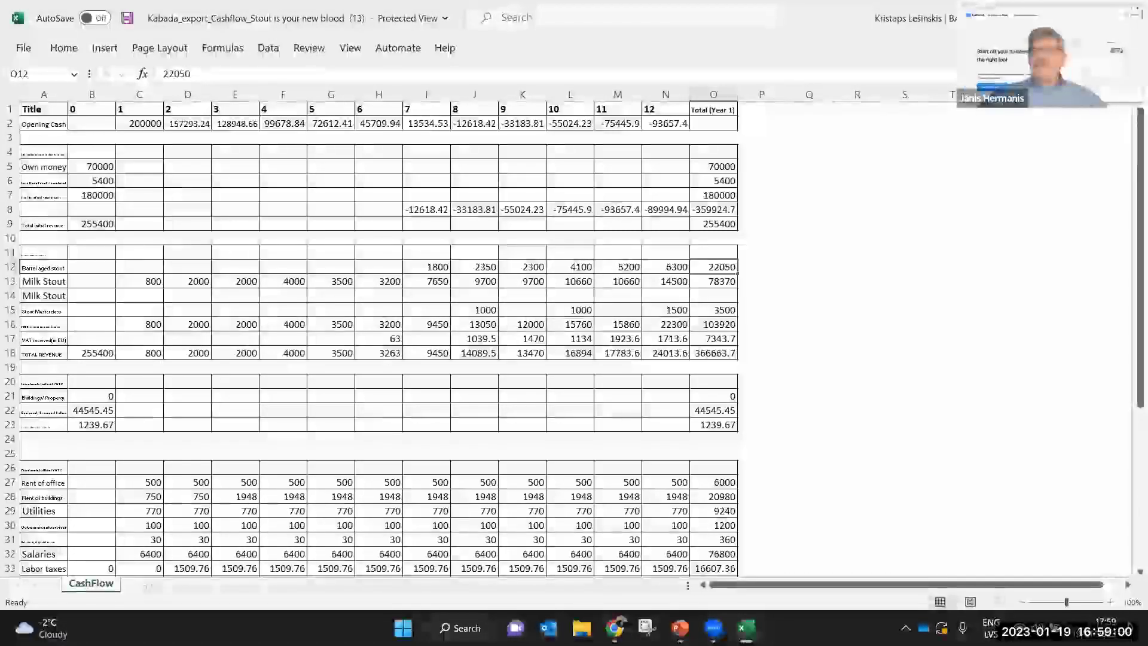
click(1133, 8)
click(1133, 8)
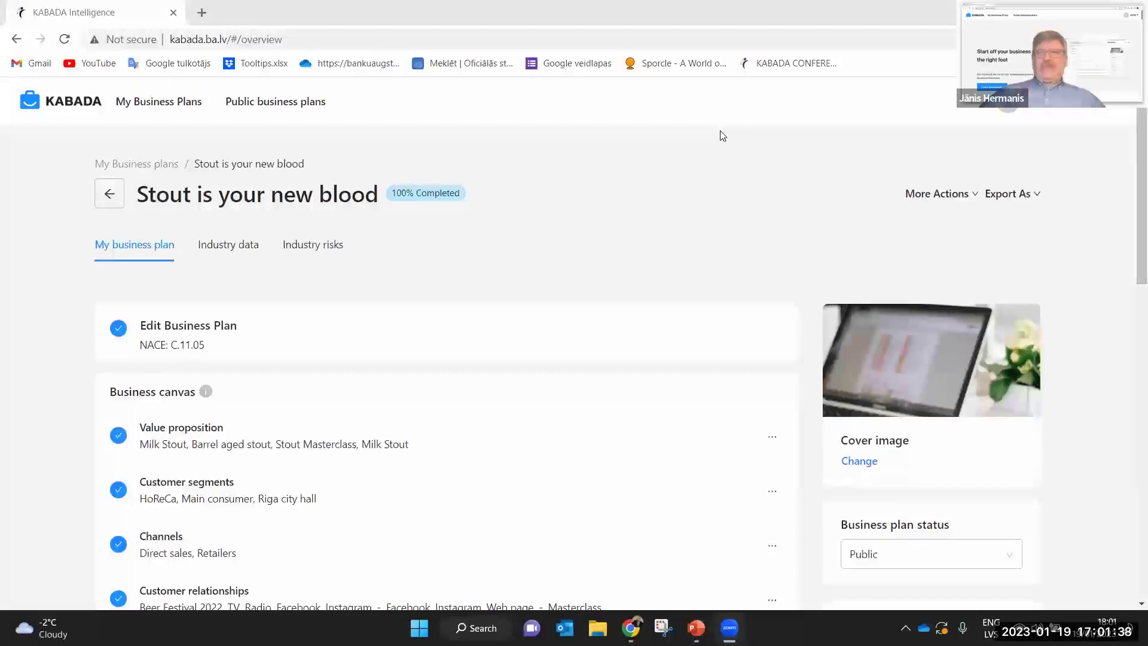
Look through the Stout is your new blood overview, from the business canvas down to the SWOT and financial projections sections
scroll(908, 368, down, 10)
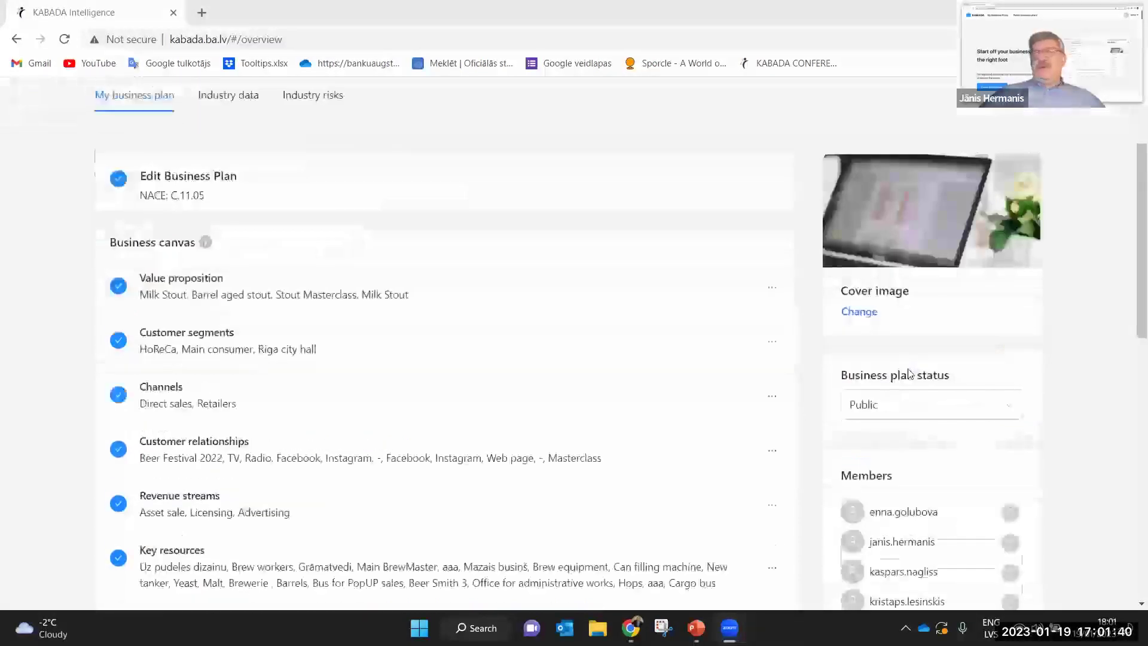
scroll(908, 375, down, 3)
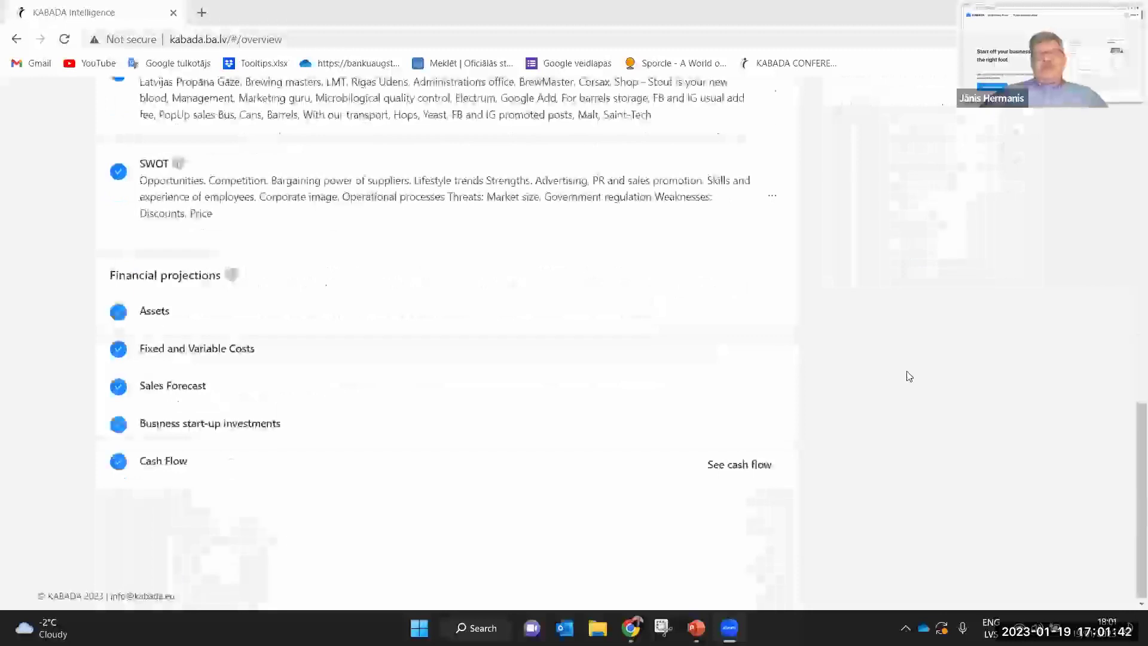
scroll(908, 376, up, 11)
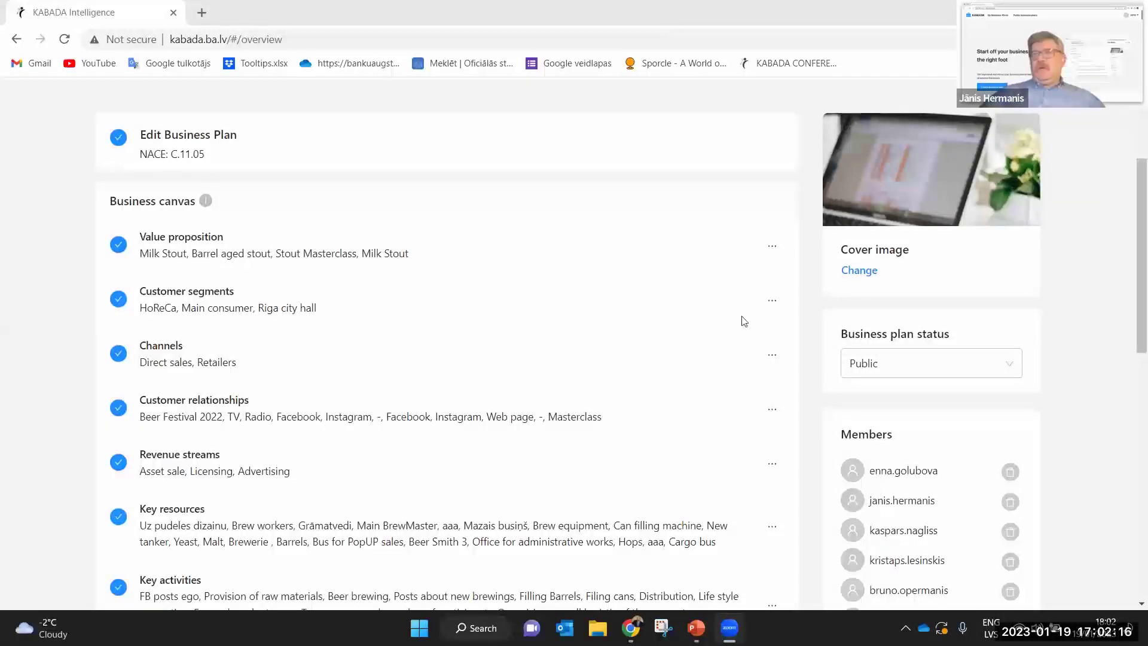
scroll(936, 356, up, 3)
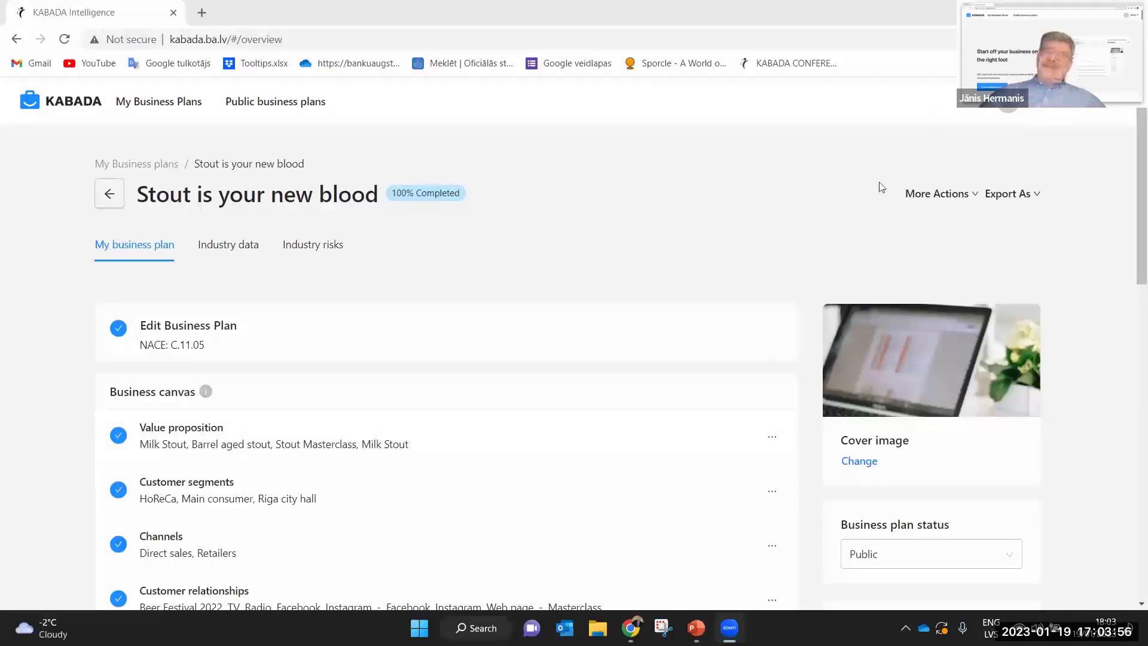
Go to the KABADA home page and look through its introduction and feature descriptions
click(43, 102)
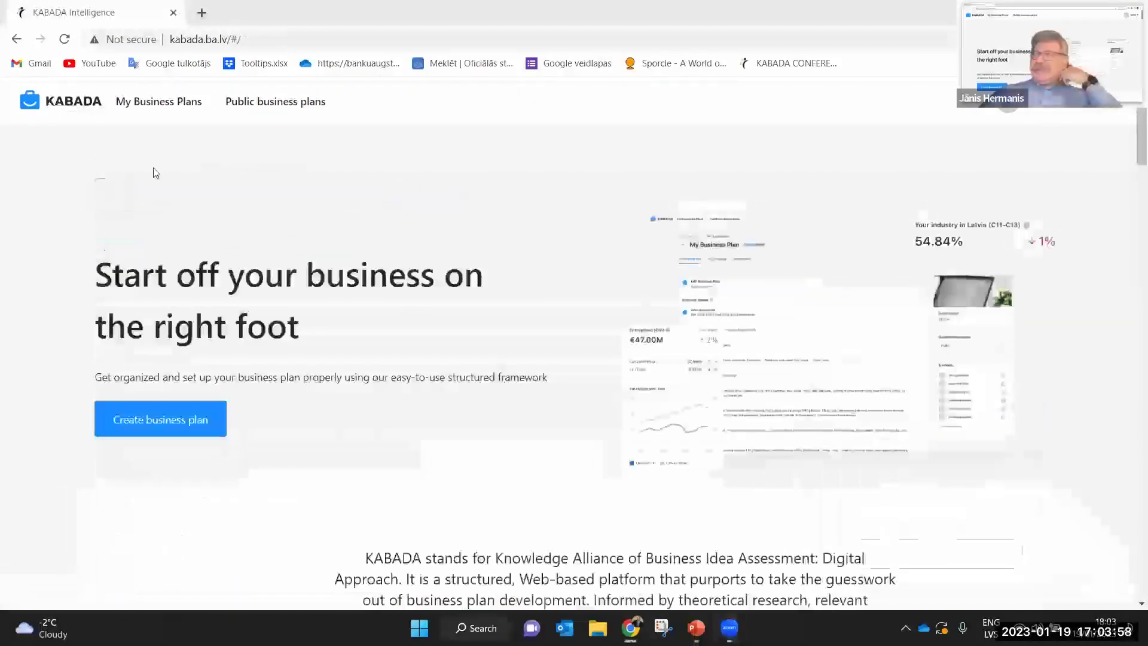
scroll(375, 305, down, 3)
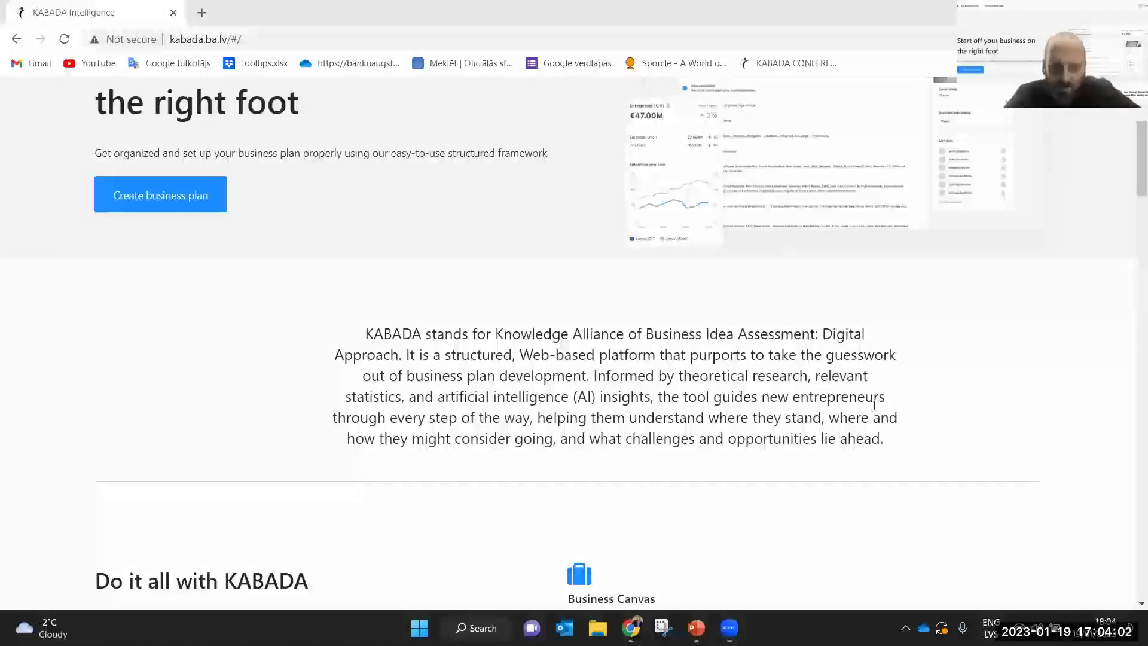
scroll(893, 455, up, 2)
scroll(897, 476, down, 6)
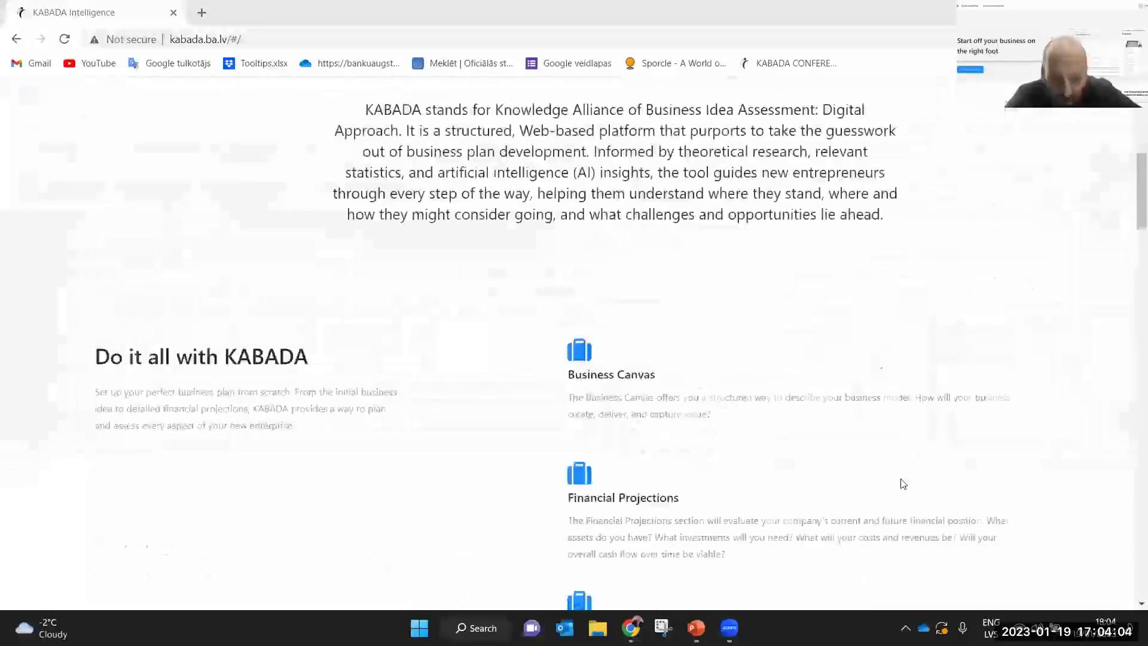
scroll(903, 483, down, 12)
Highlight "Knowledge Alliance of Business Idea Assessment: Digital Approach" in the home page's introduction
scroll(901, 482, up, 6)
scroll(902, 515, up, 10)
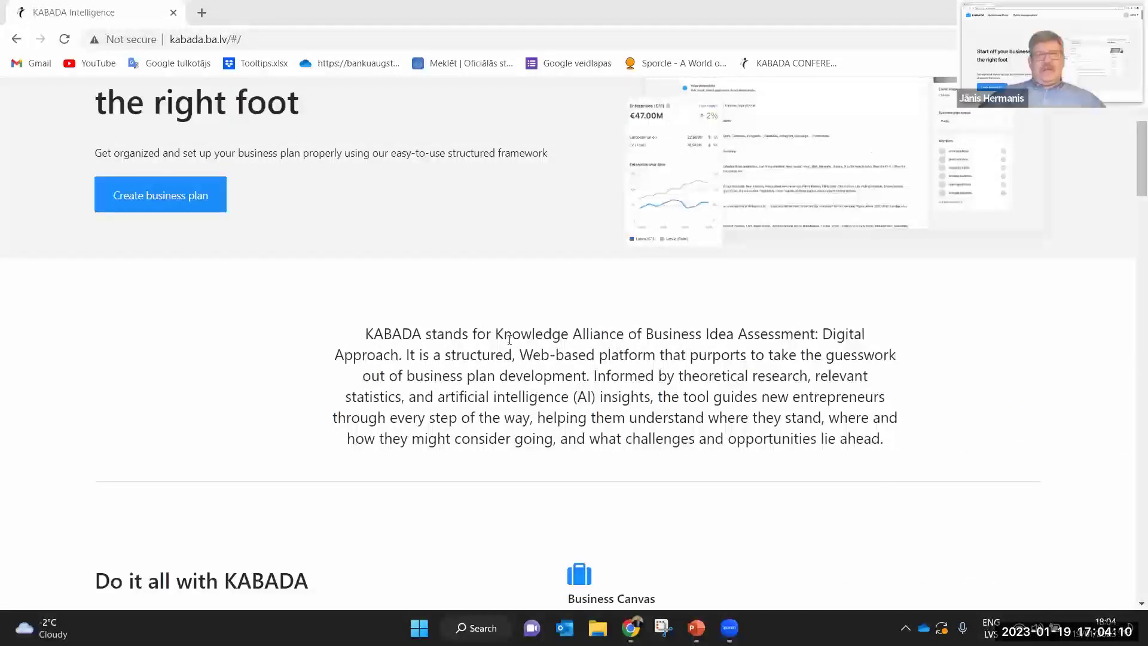
drag(495, 333, 881, 334)
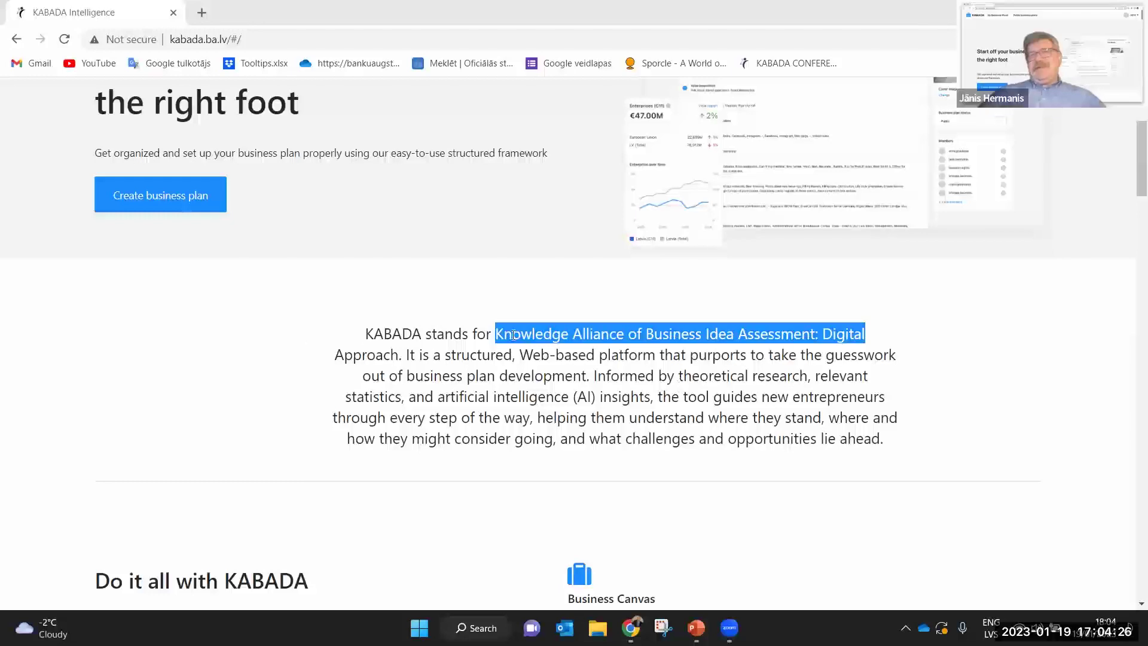
drag(497, 339, 398, 354)
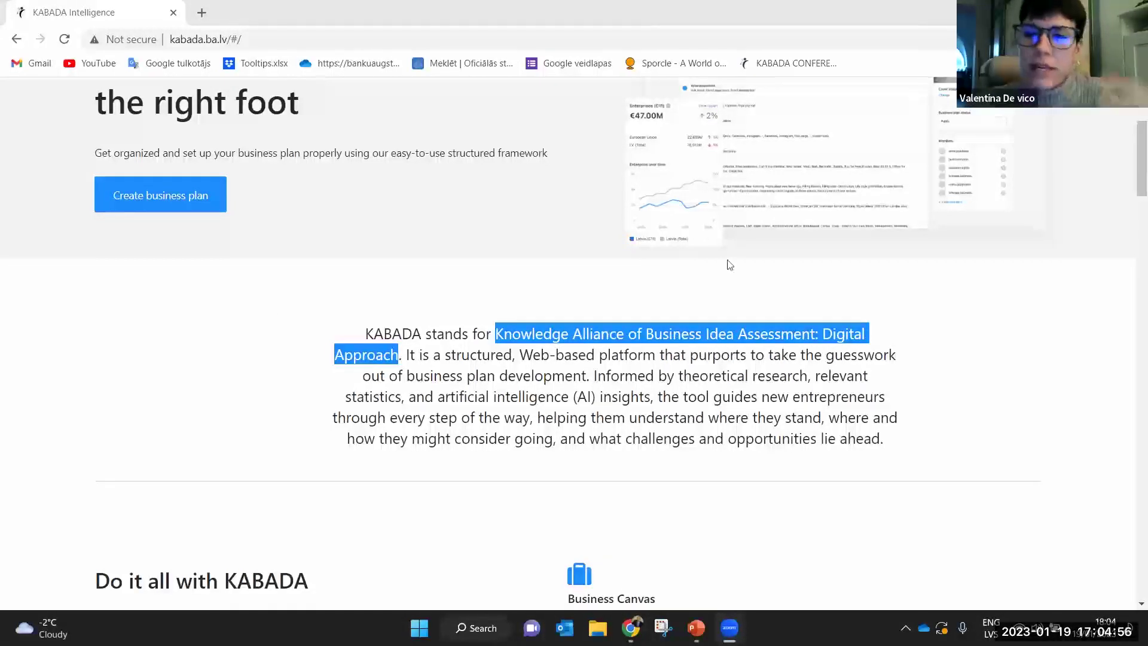
Log out of the KABADA account from the home page
scroll(1059, 472, up, 3)
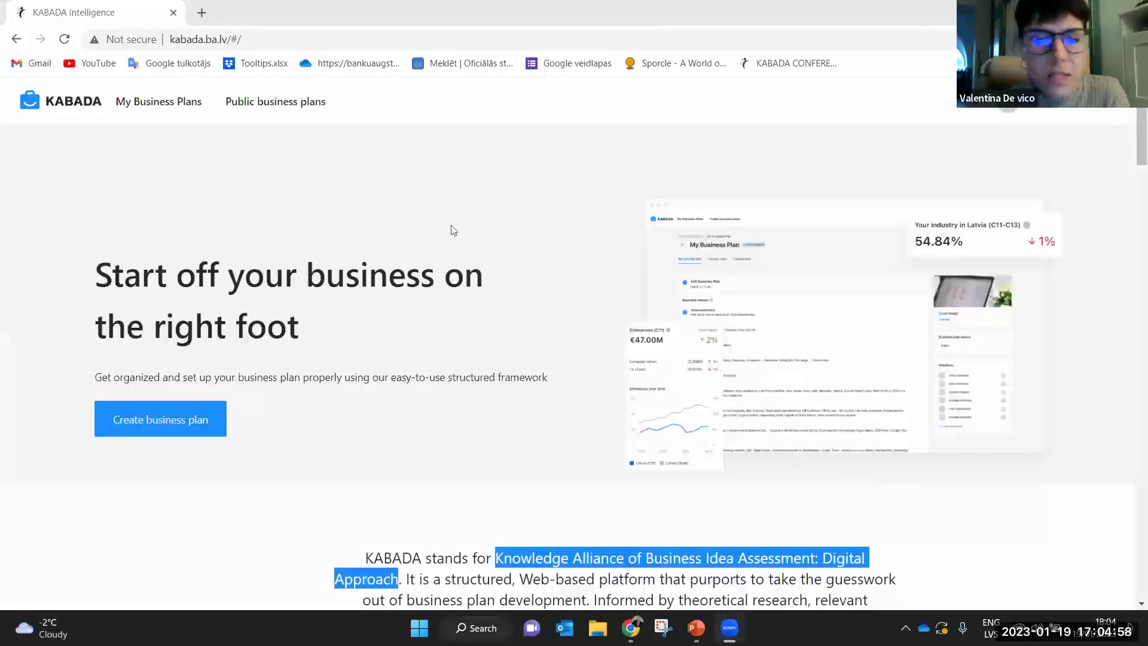
click(1114, 105)
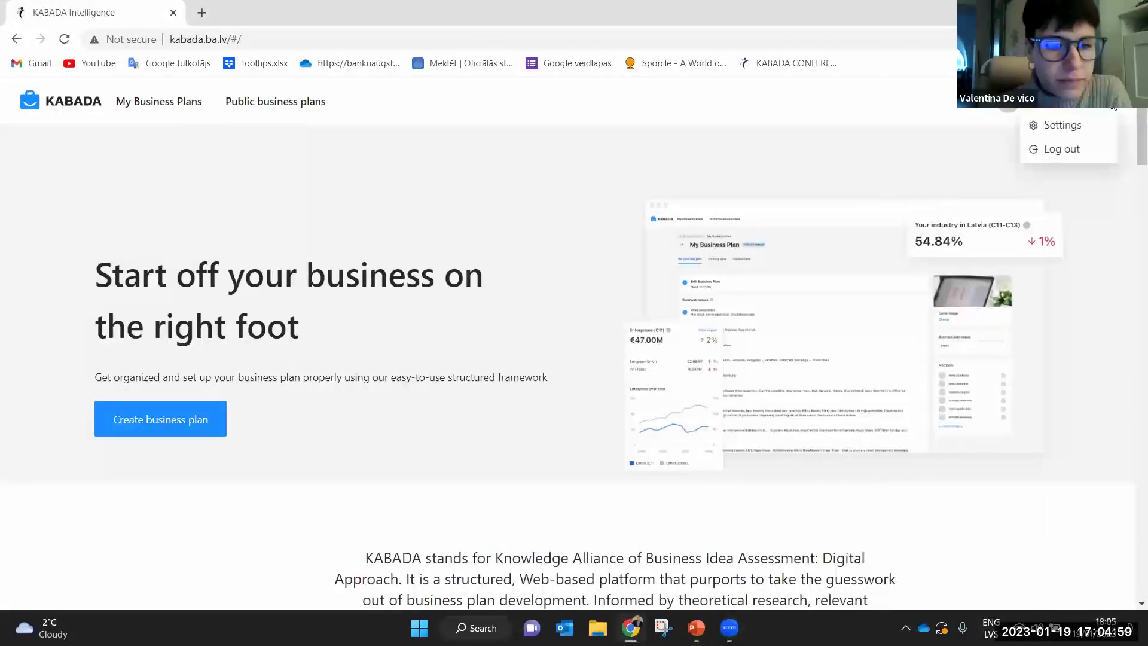
click(1061, 151)
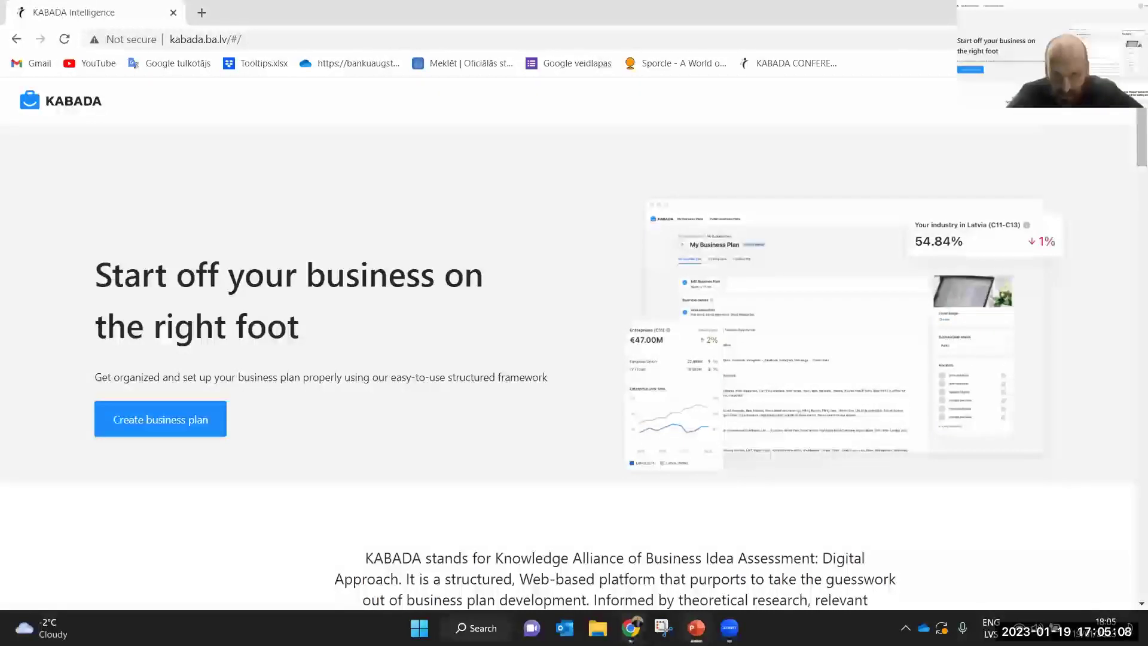
Switch to the Webinar-uzdevums presentation in PowerPoint, shrink its window, and show the task slide in reading view
key(alt+Tab)
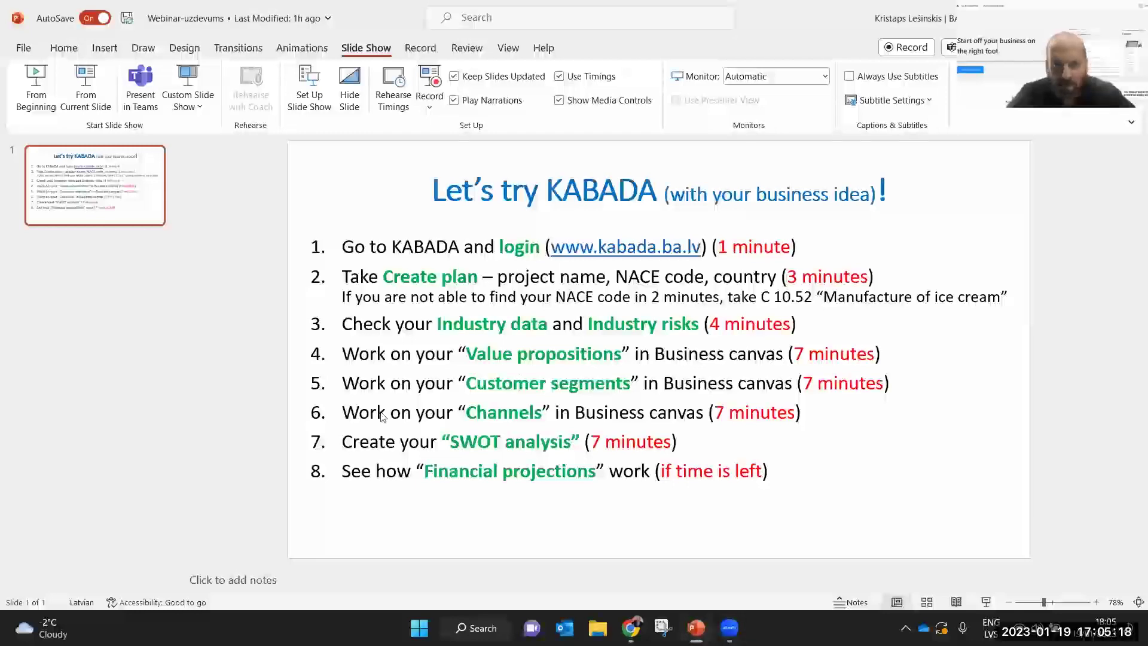
key(super+Down)
click(389, 461)
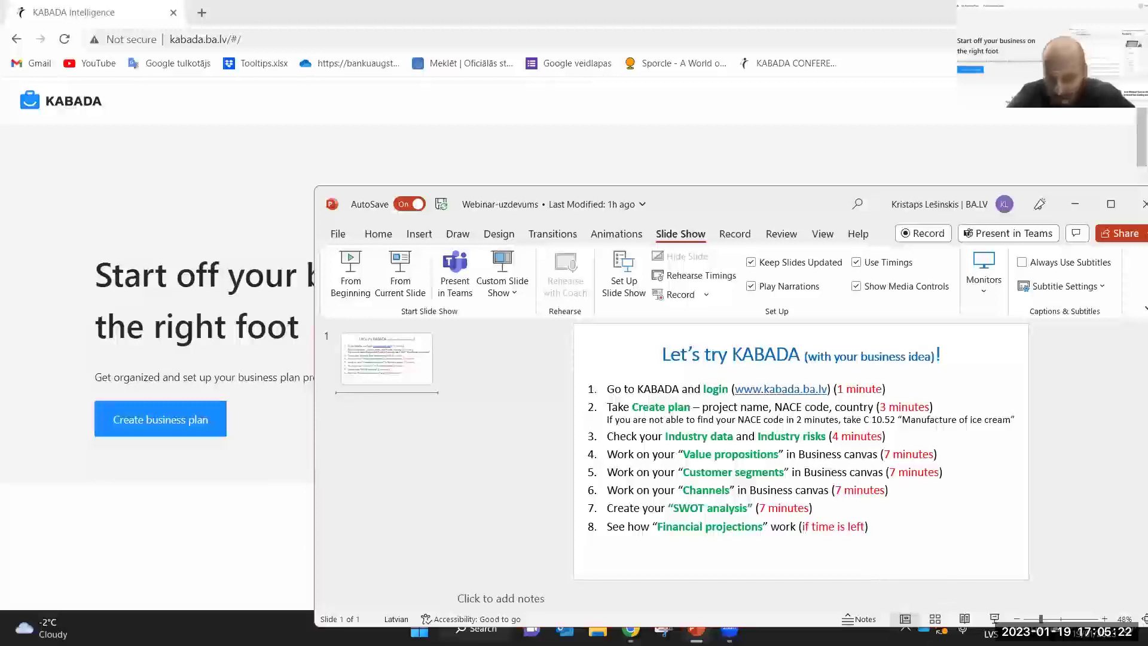
click(995, 618)
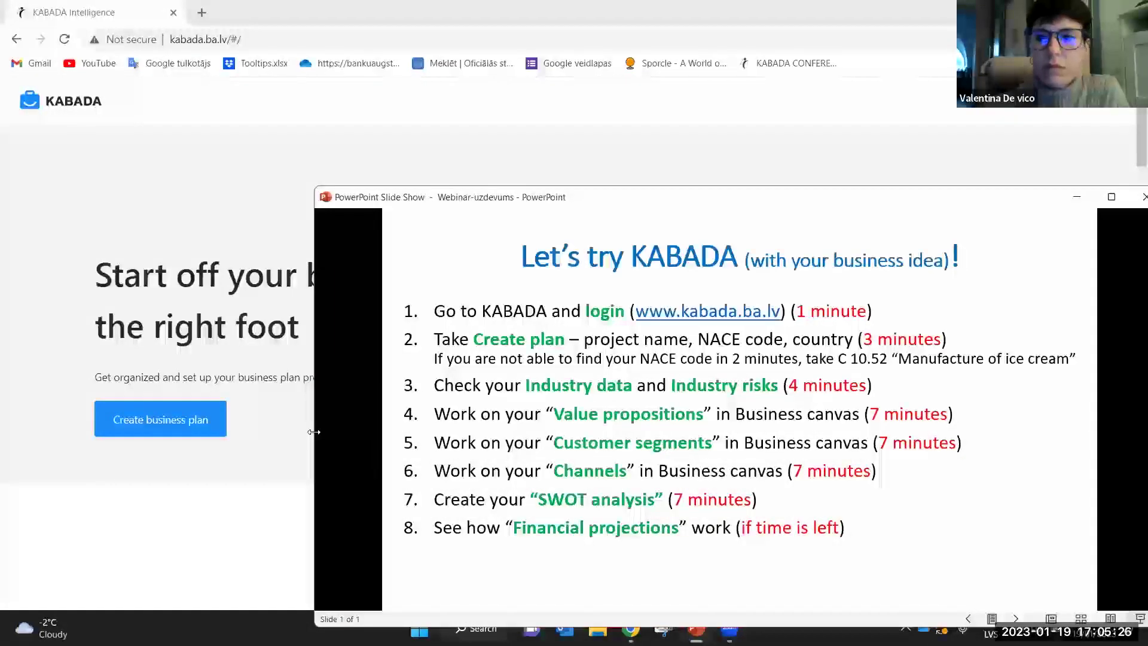
Narrow the slide show window, move it up, and extend its height so it sits beside the KABADA home page text
drag(314, 431, 720, 453)
scroll(720, 454, down, 1)
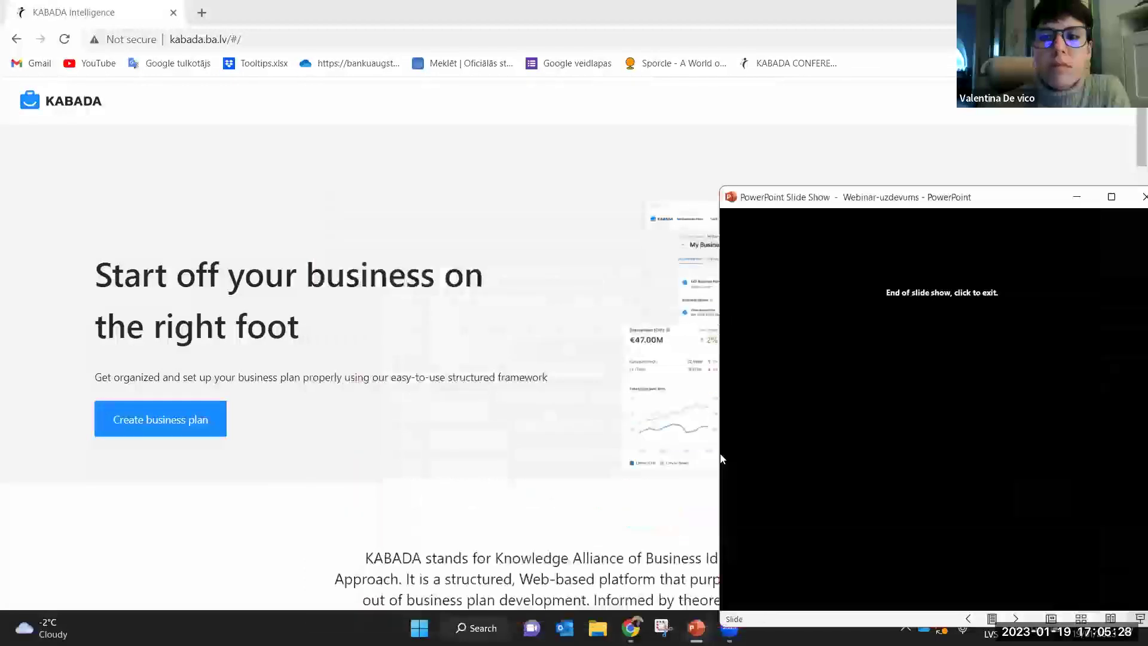
scroll(757, 443, up, 1)
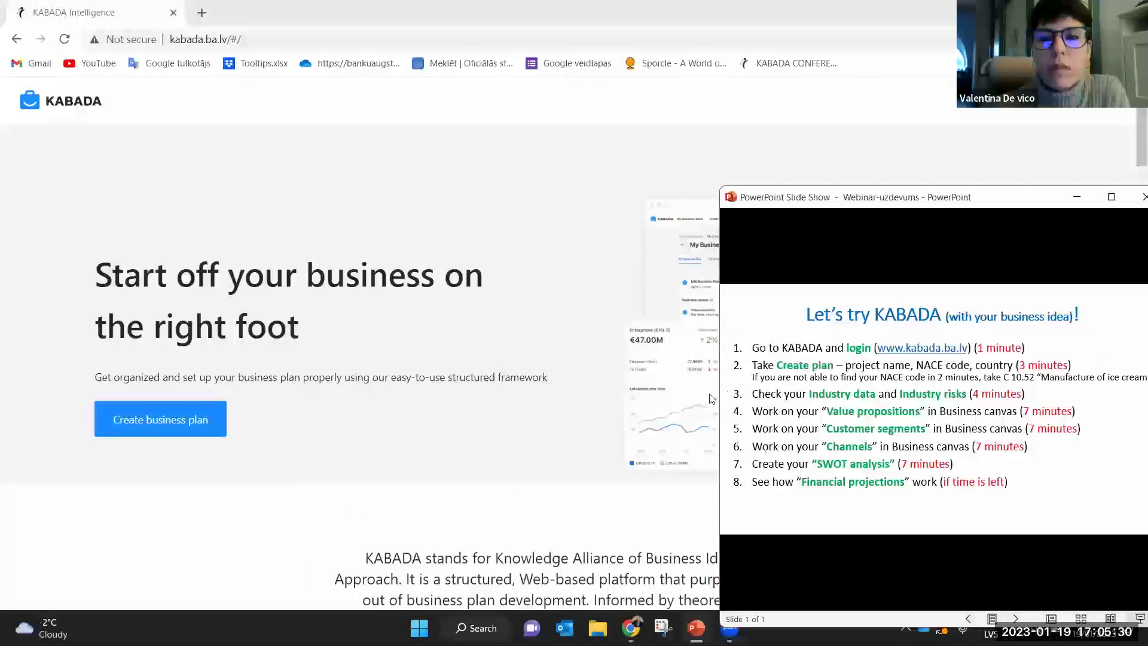
drag(717, 390, 742, 392)
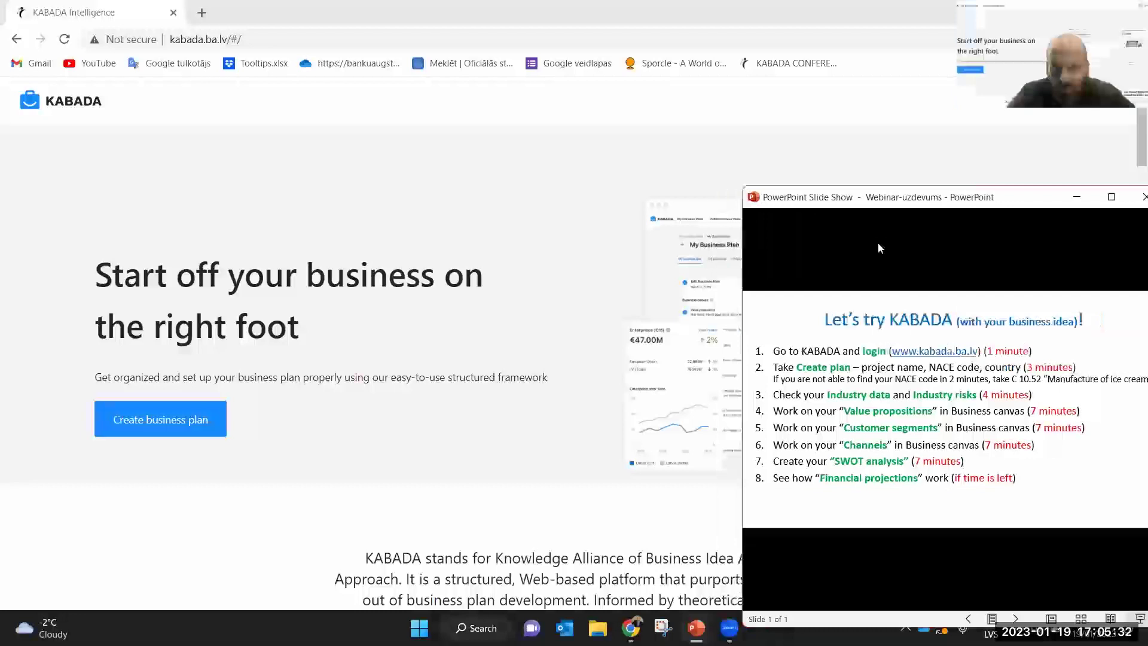
drag(936, 199, 943, 139)
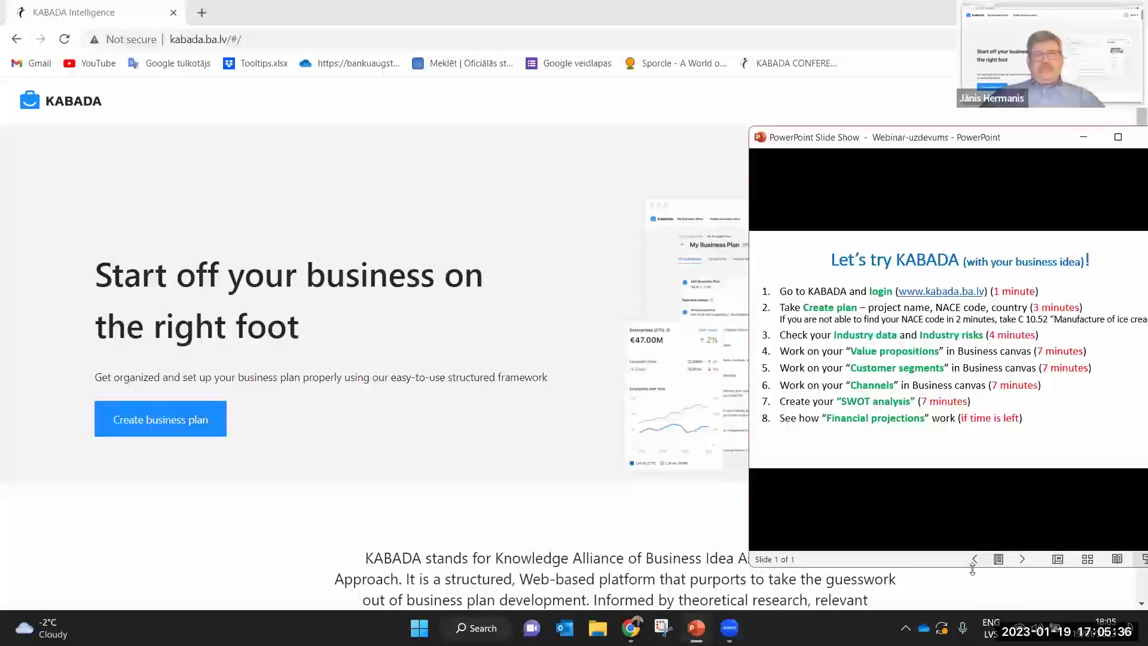
drag(973, 567, 972, 604)
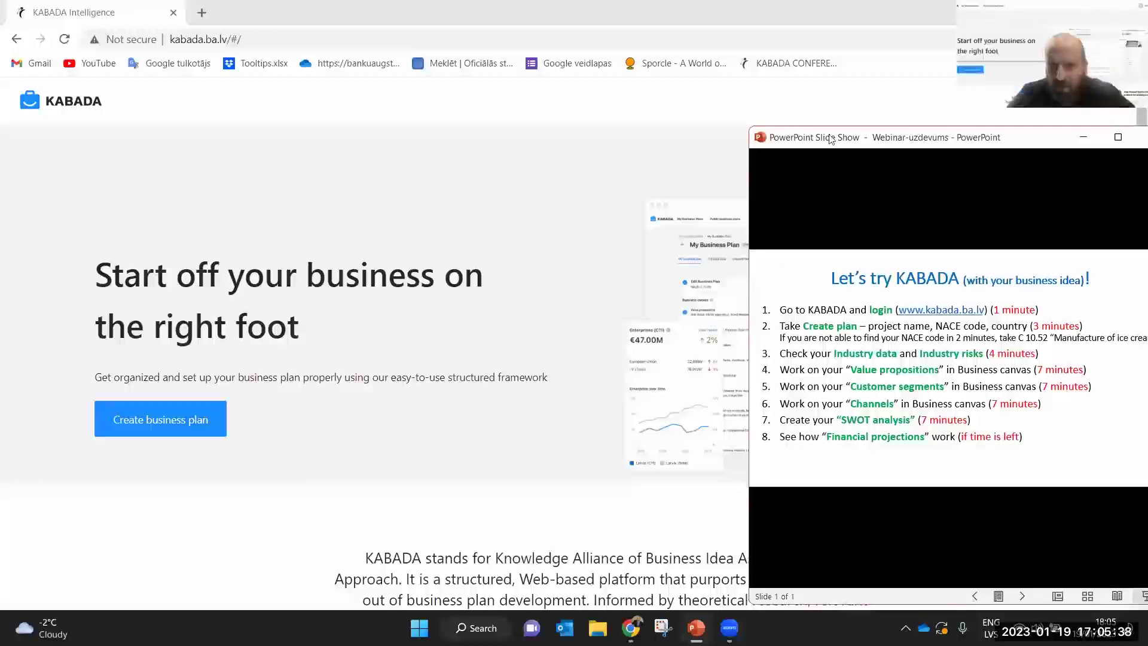
Open KABADA's sign-in page and bring the slide show with the task list back in front of it
click(894, 122)
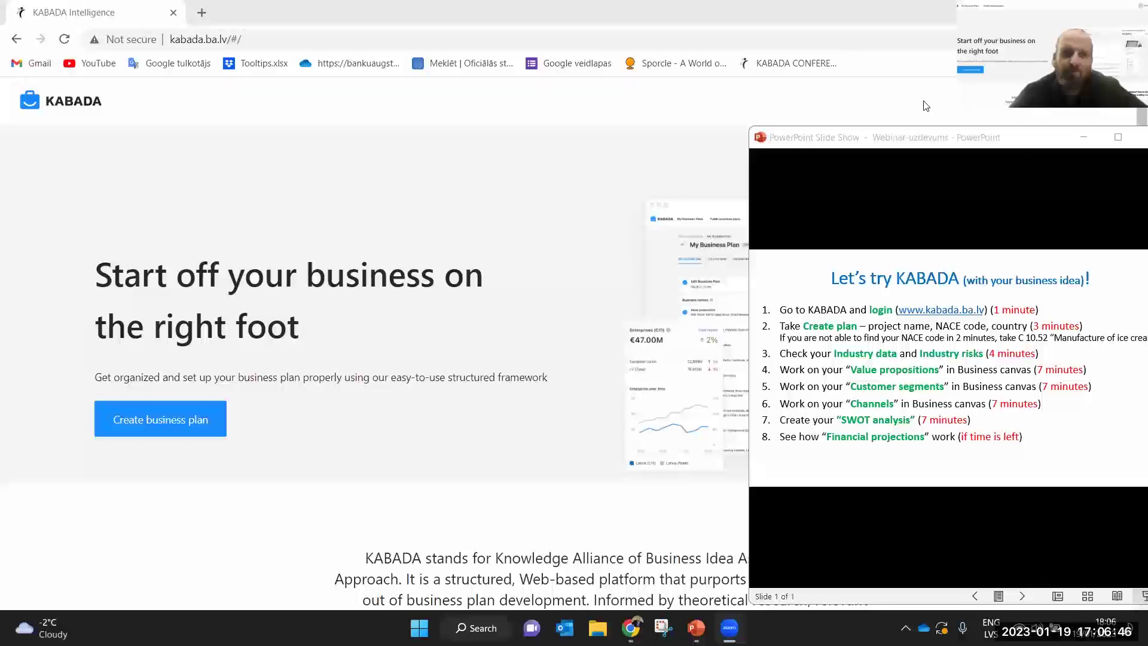
click(1104, 110)
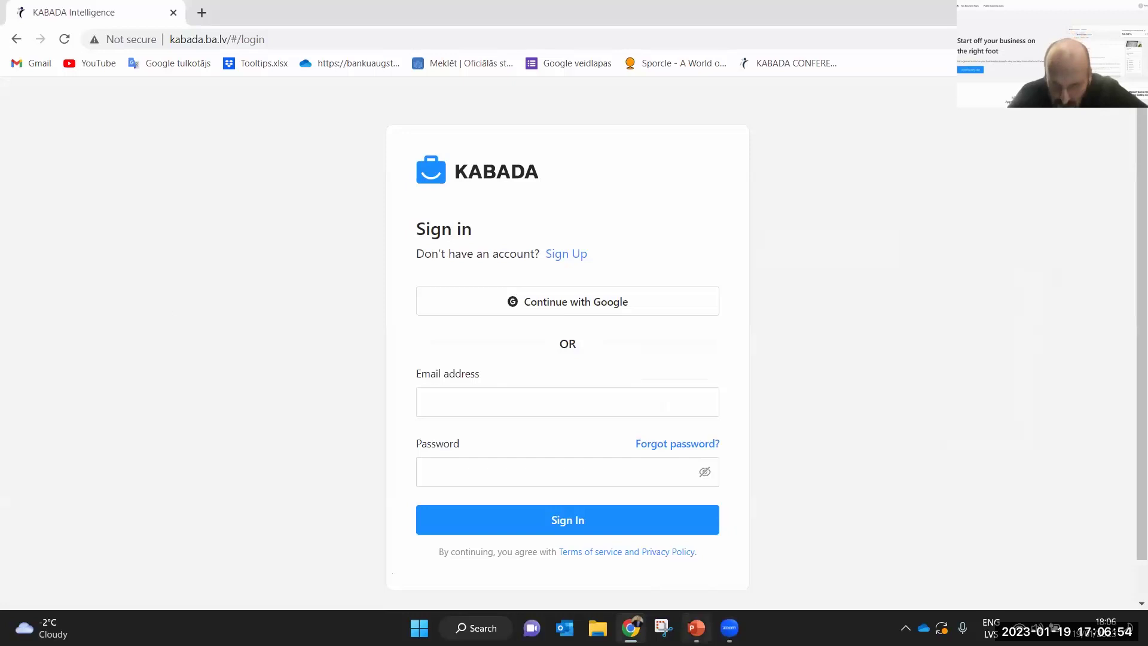
mouse_move(631, 628)
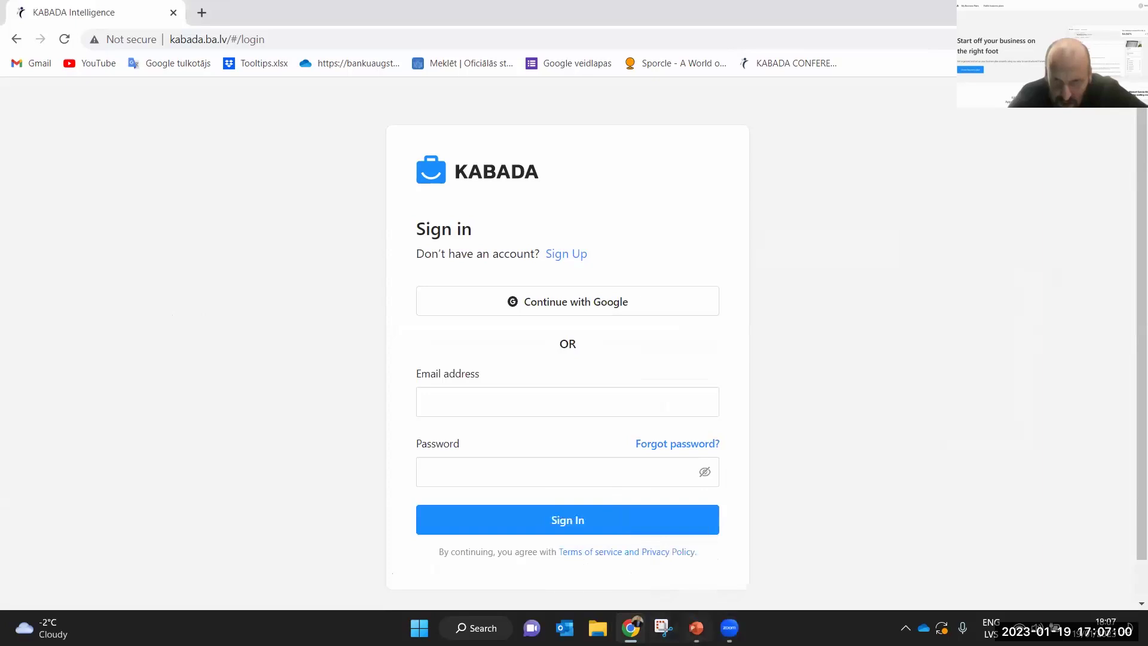
click(697, 628)
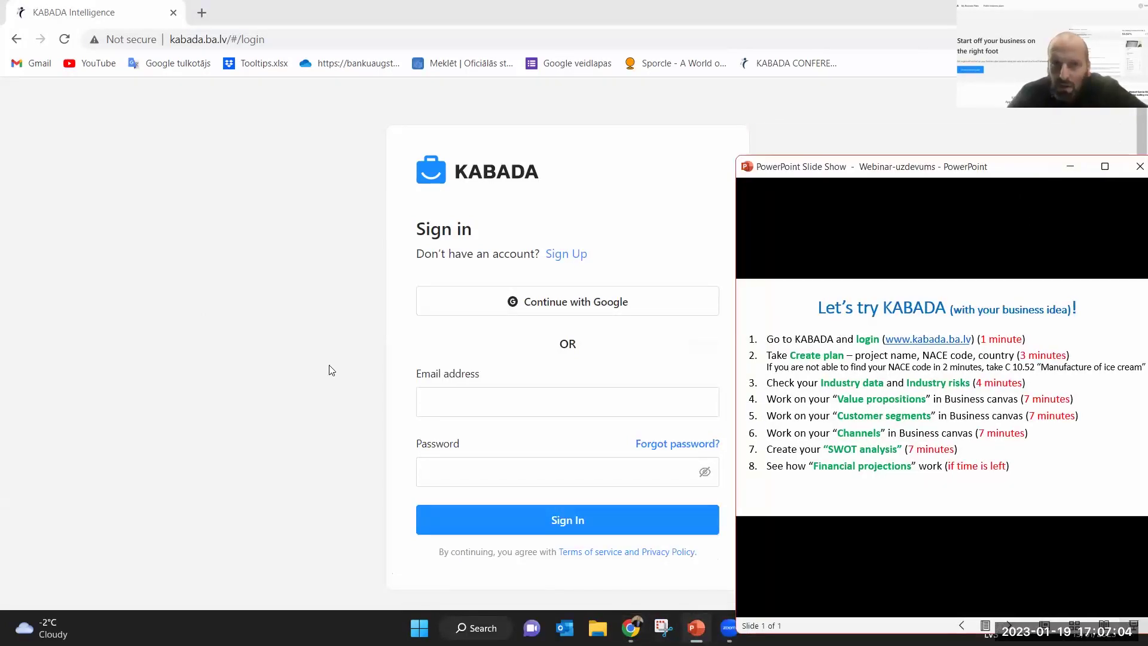
Sign in to KABADA through Google with the presenter's own account
click(527, 311)
click(528, 312)
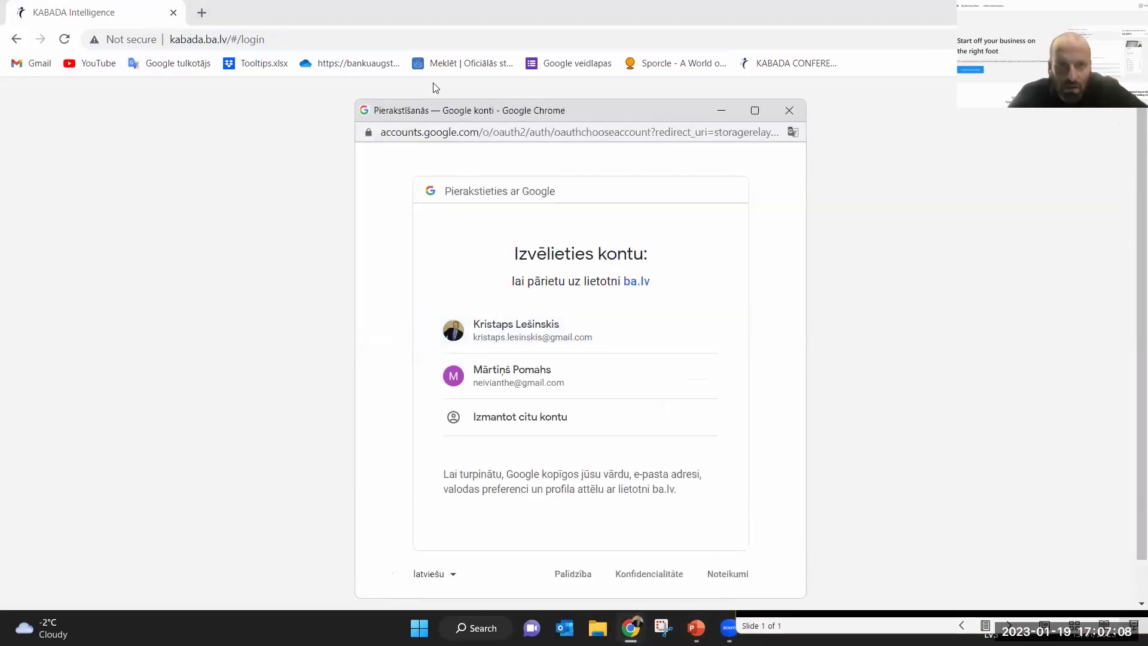
click(510, 335)
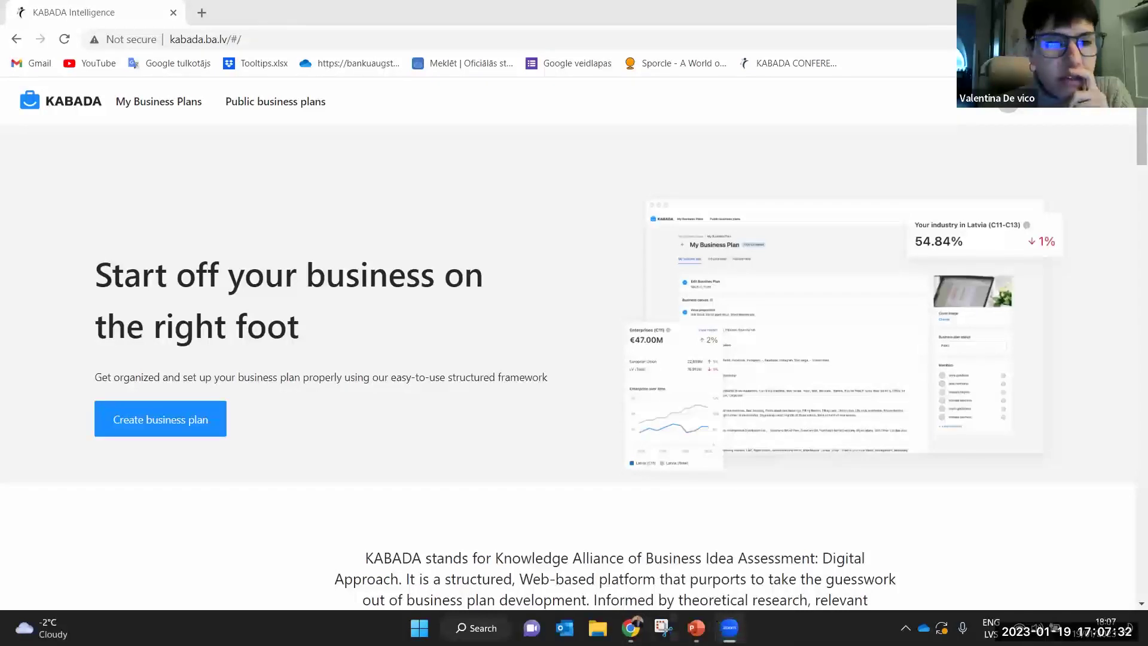
Bring back the slide show and arrange it side by side with a reduced KABADA browser window, without overlap
key(alt+Tab)
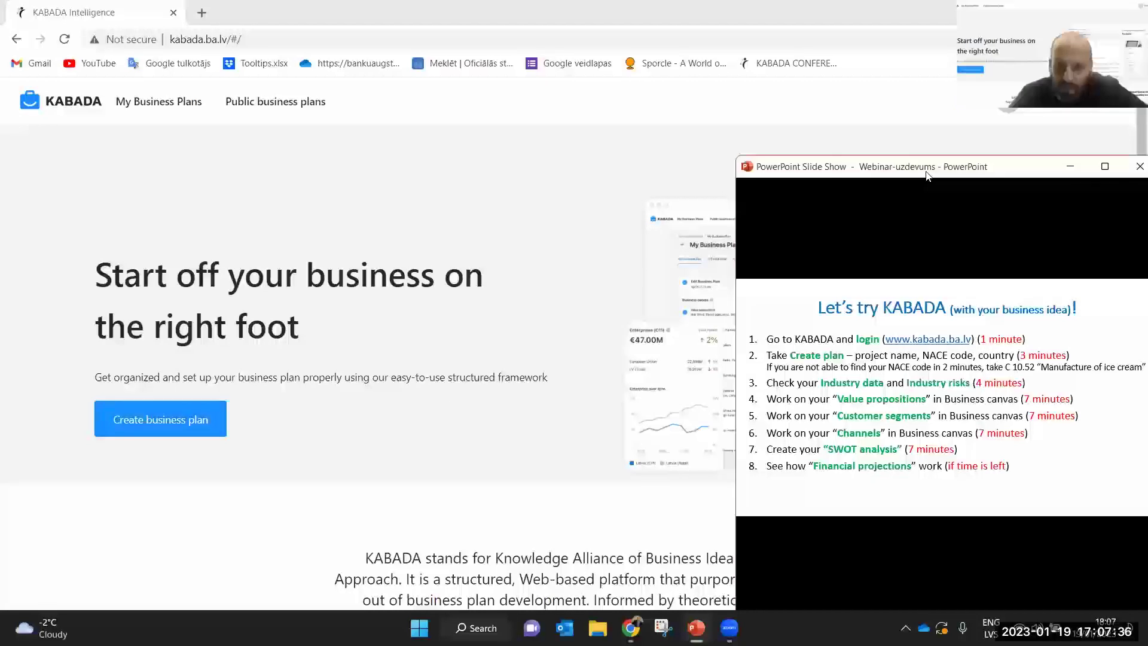
drag(927, 175, 891, 119)
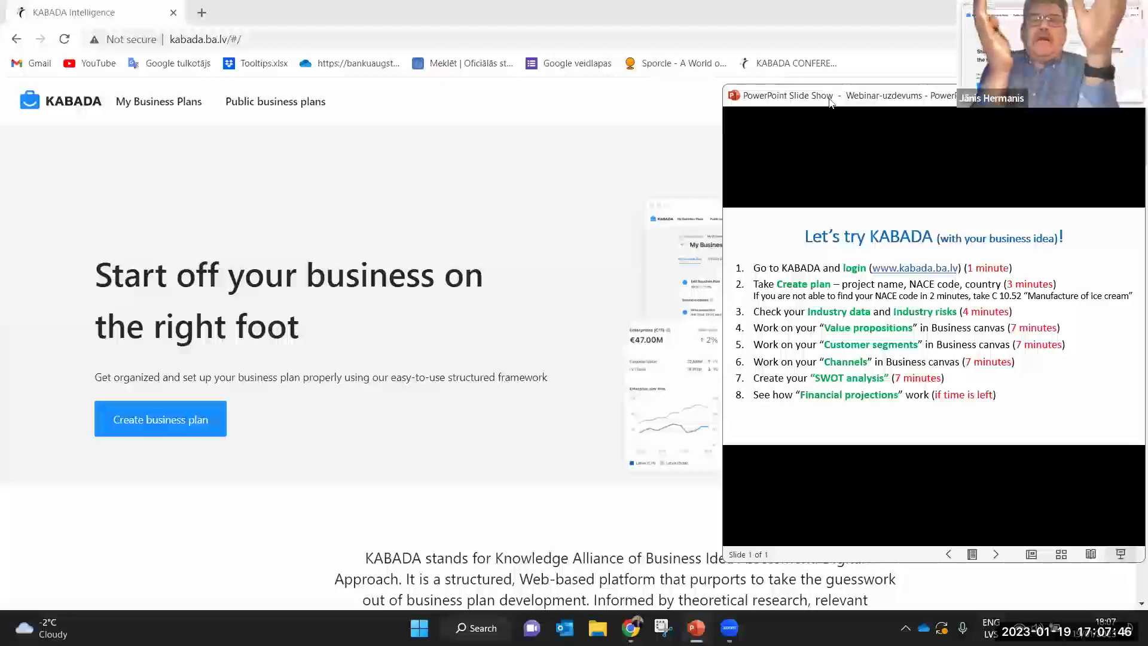
drag(830, 103, 818, 114)
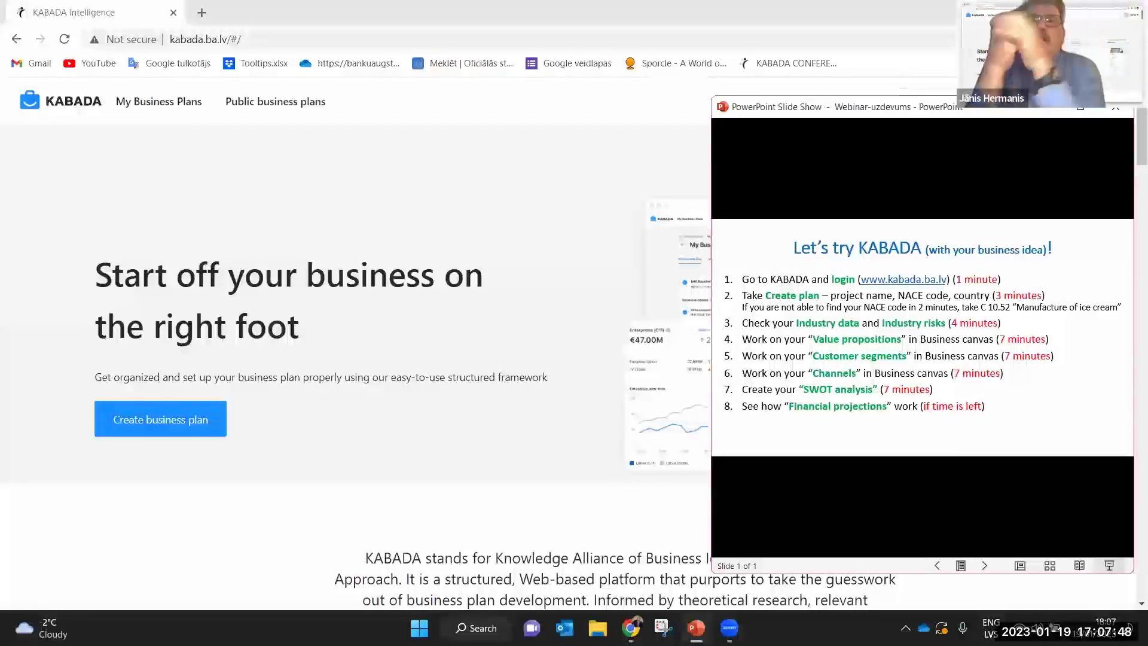
key(Escape)
key(super+Right)
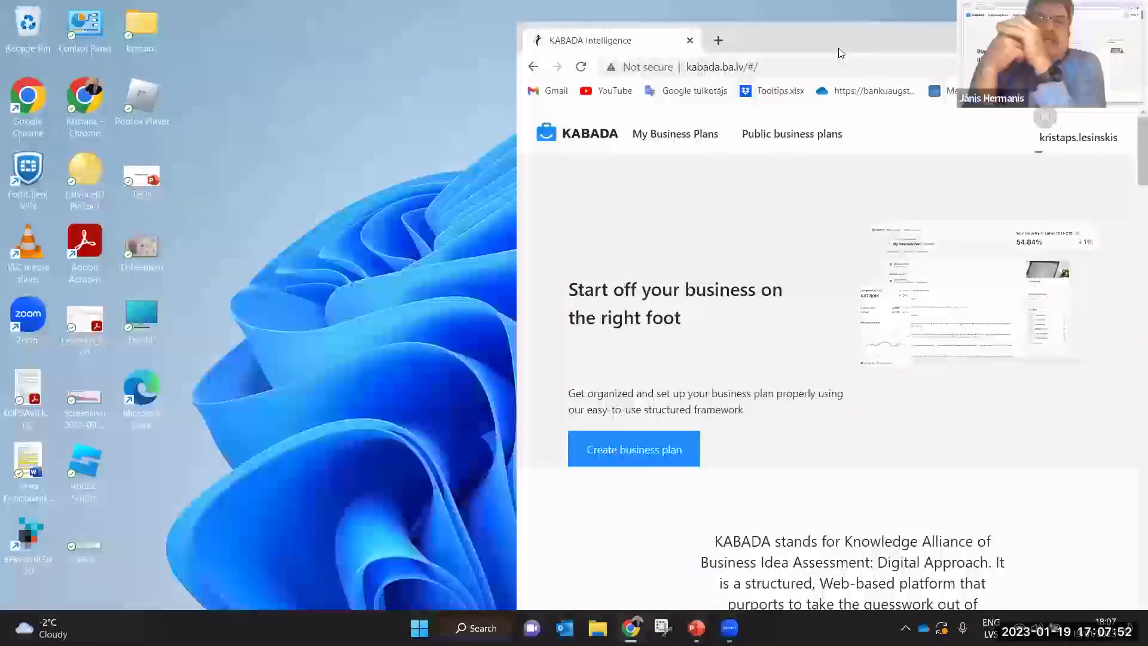
key(super+Left)
drag(907, 112, 914, 21)
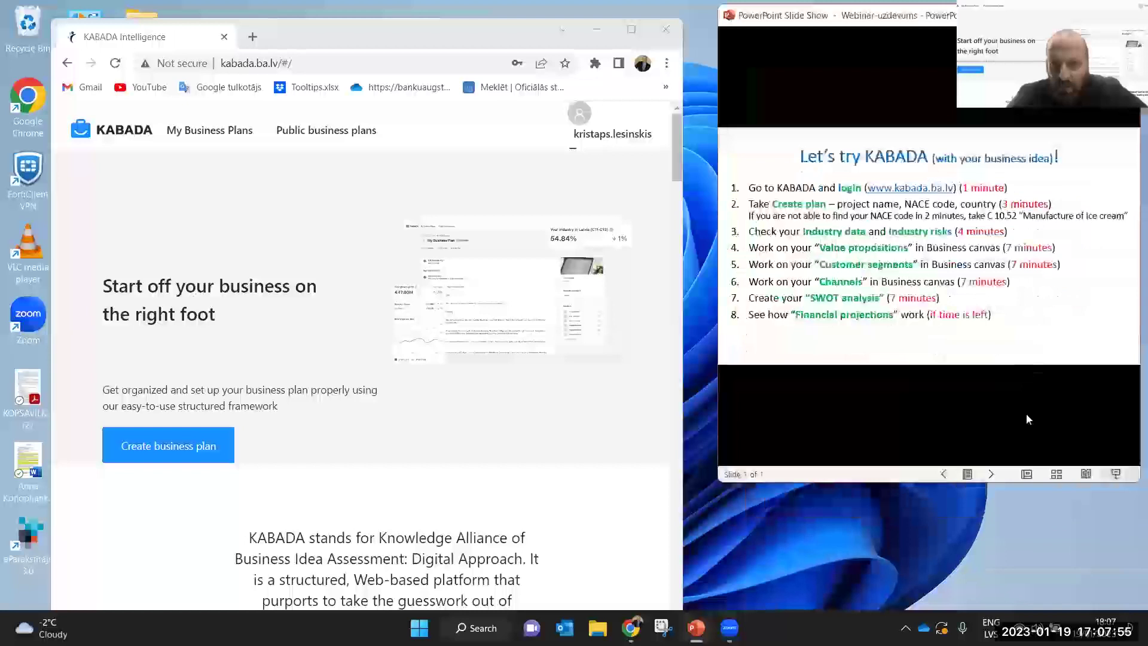
Stretch the slide show to full screen height and widen the KABADA browser window to fill the space beside it
double_click(937, 481)
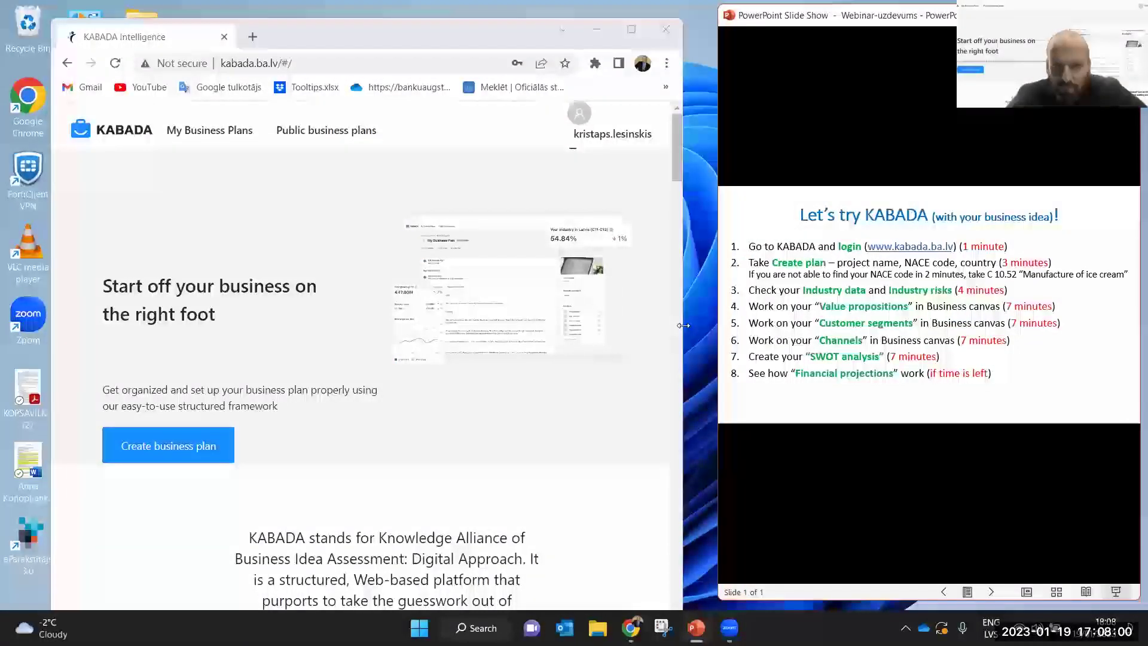
drag(683, 326, 720, 320)
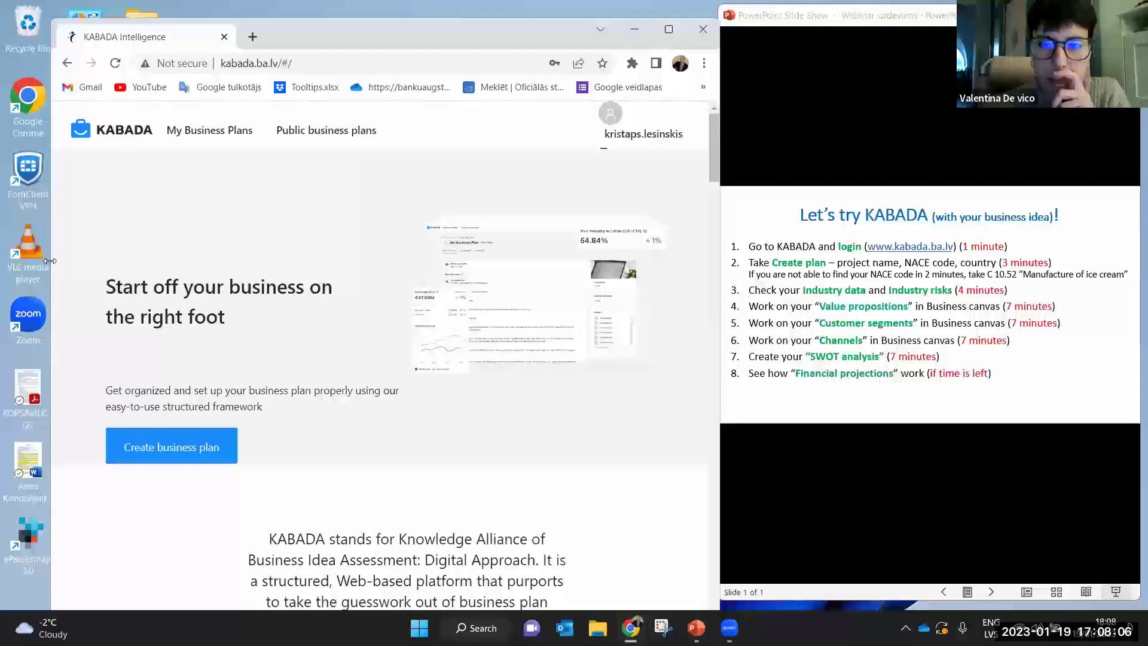
drag(50, 261, 0, 258)
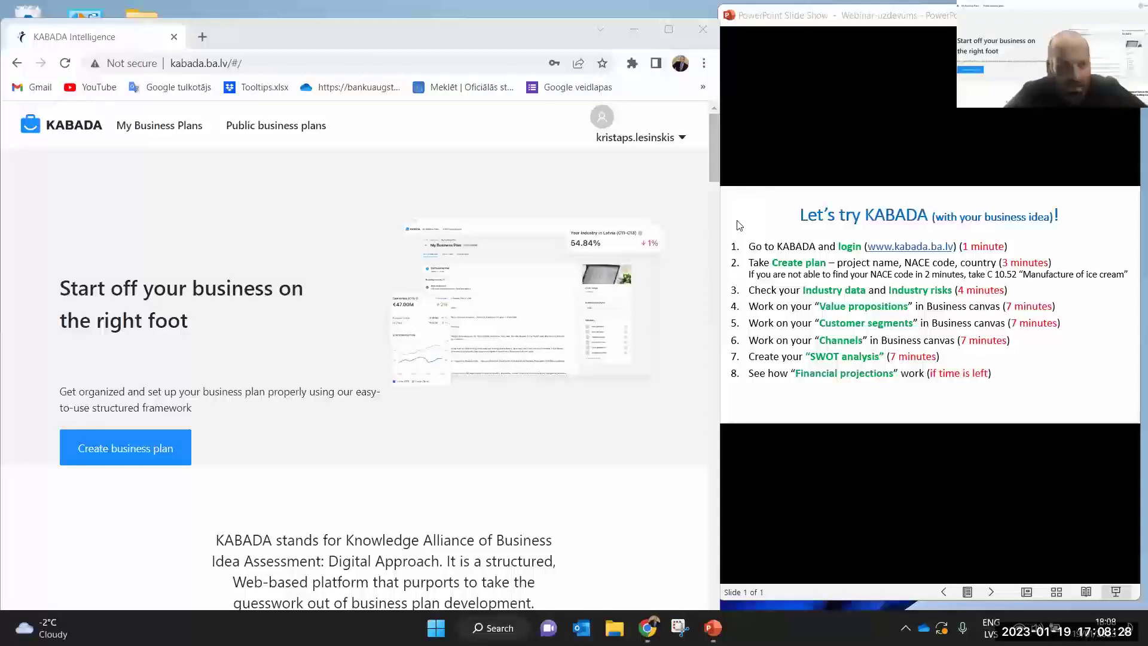
Start a new business plan and enter "Silver Cider" as its project name
click(139, 456)
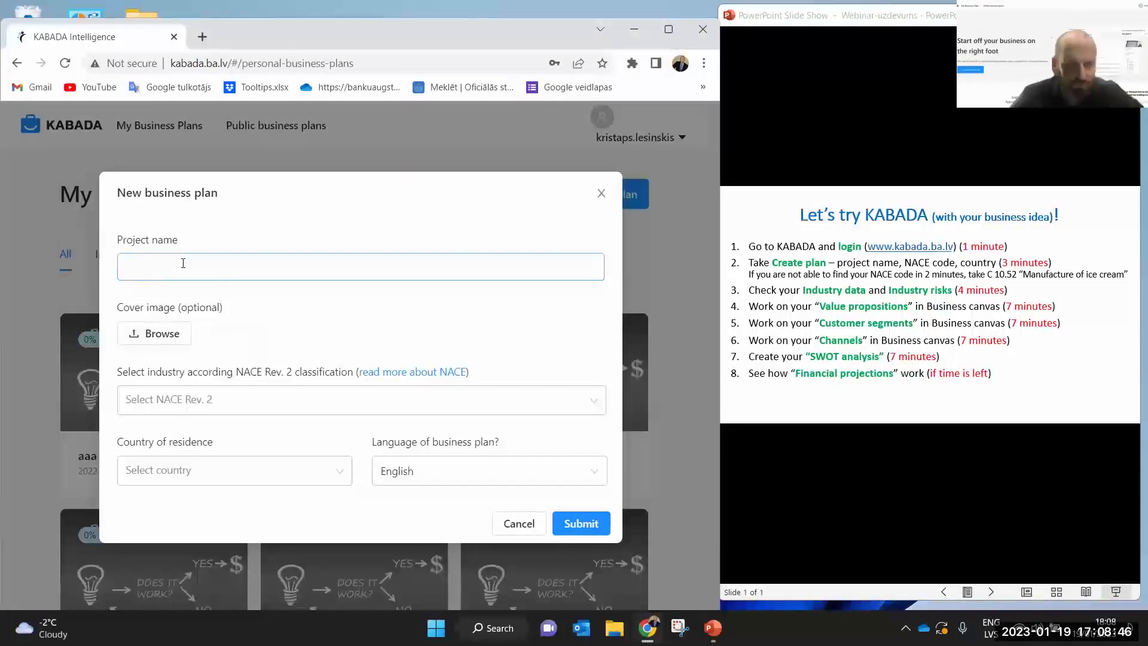
click(183, 263)
text(C)
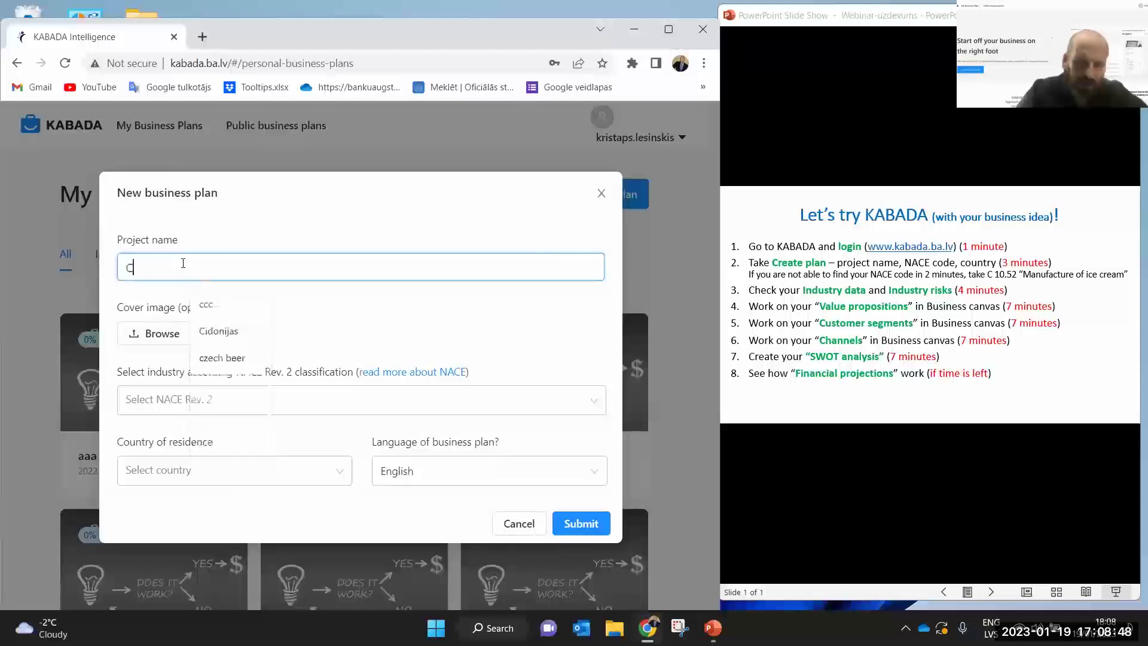
text(ider)
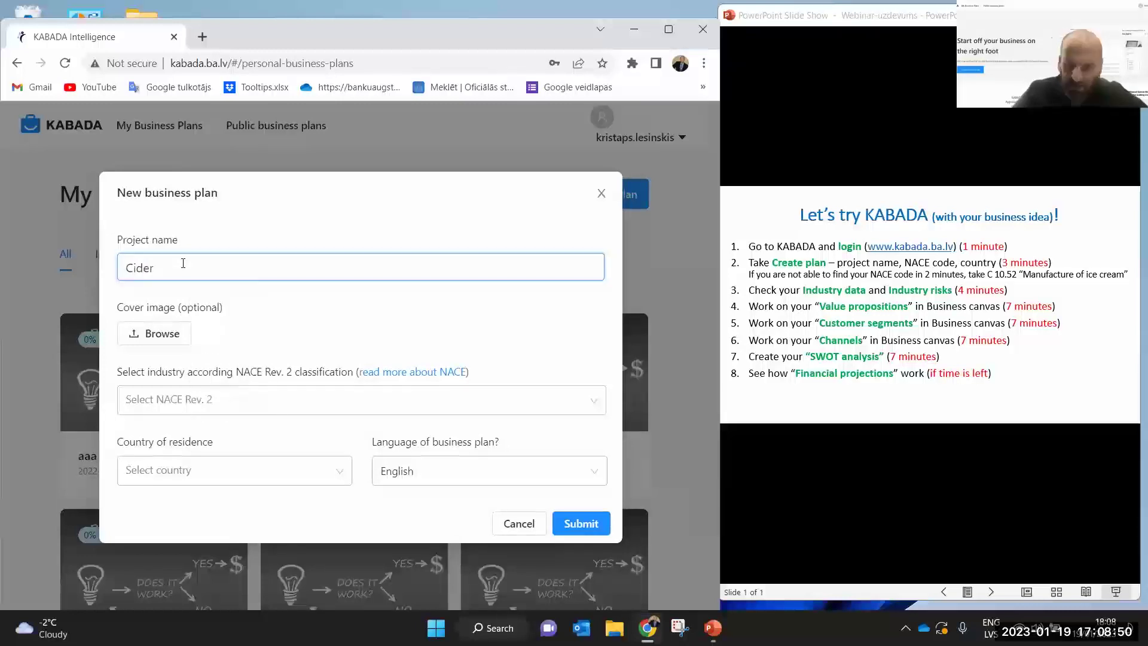
key(Home)
text(Silver)
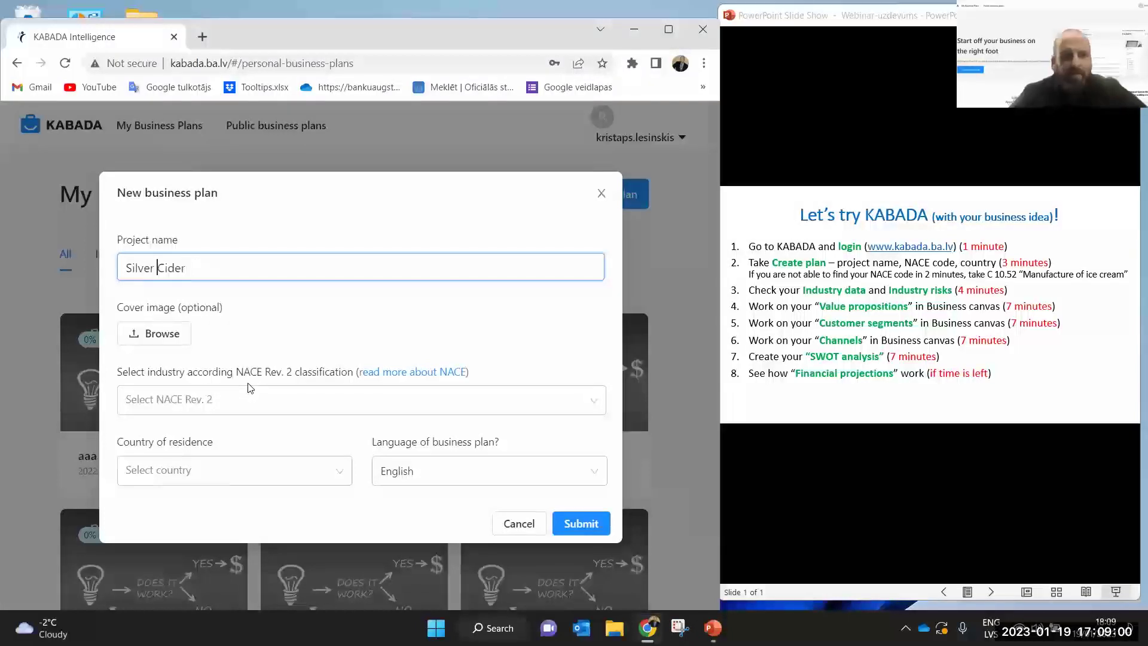
click(234, 400)
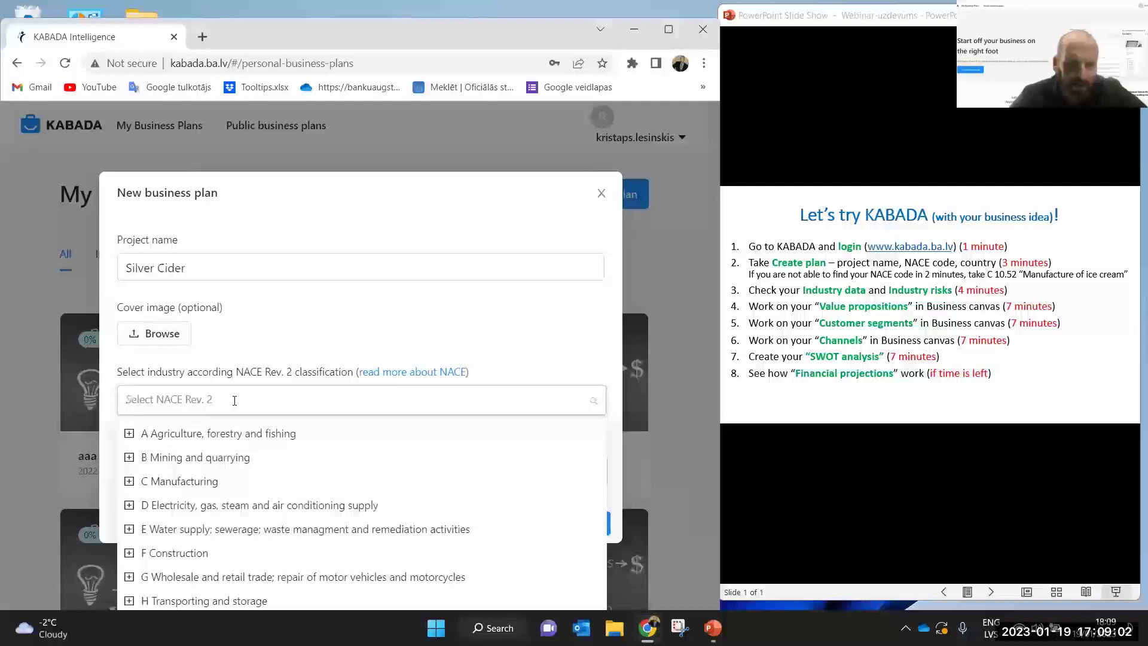
scroll(323, 501, down, 2)
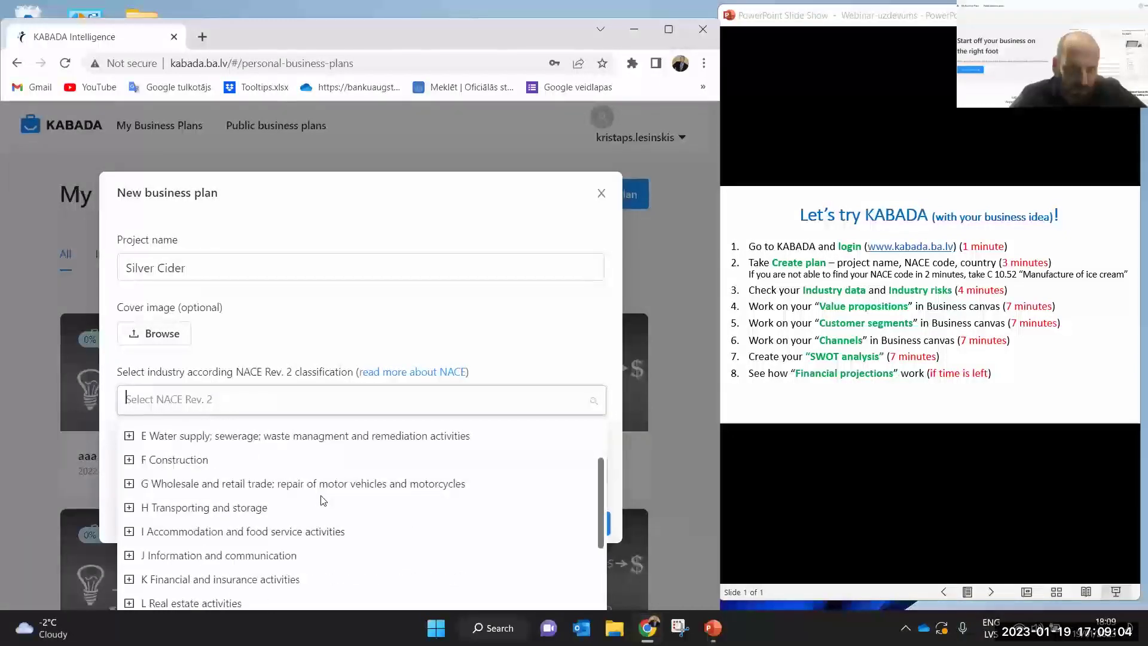
scroll(317, 503, down, 2)
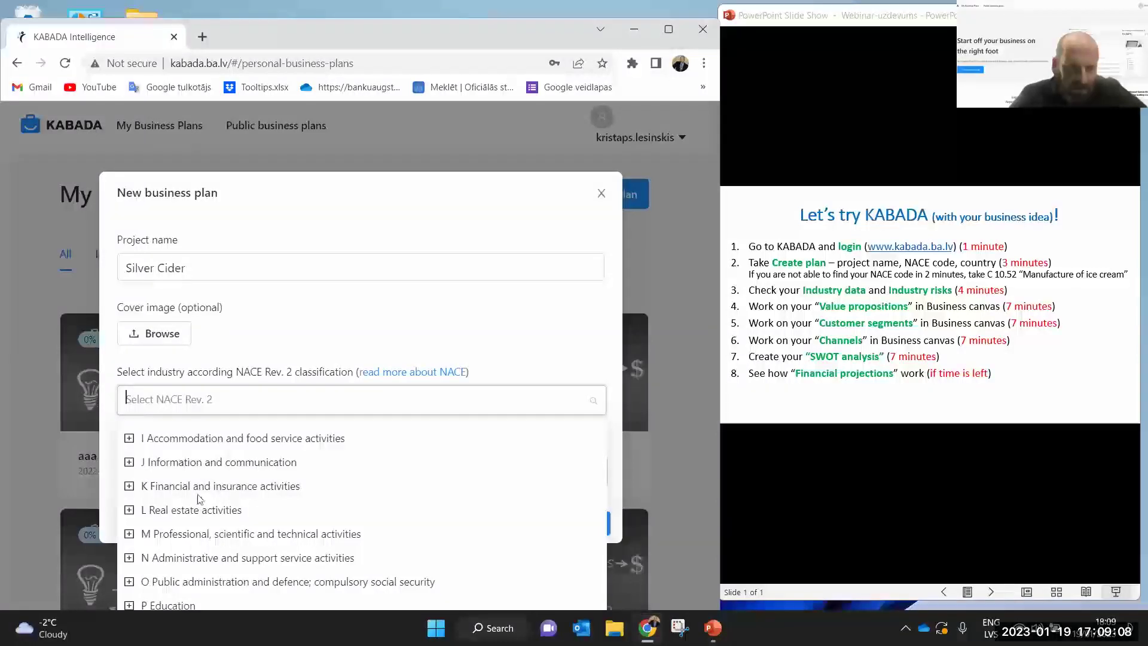
scroll(179, 508, up, 2)
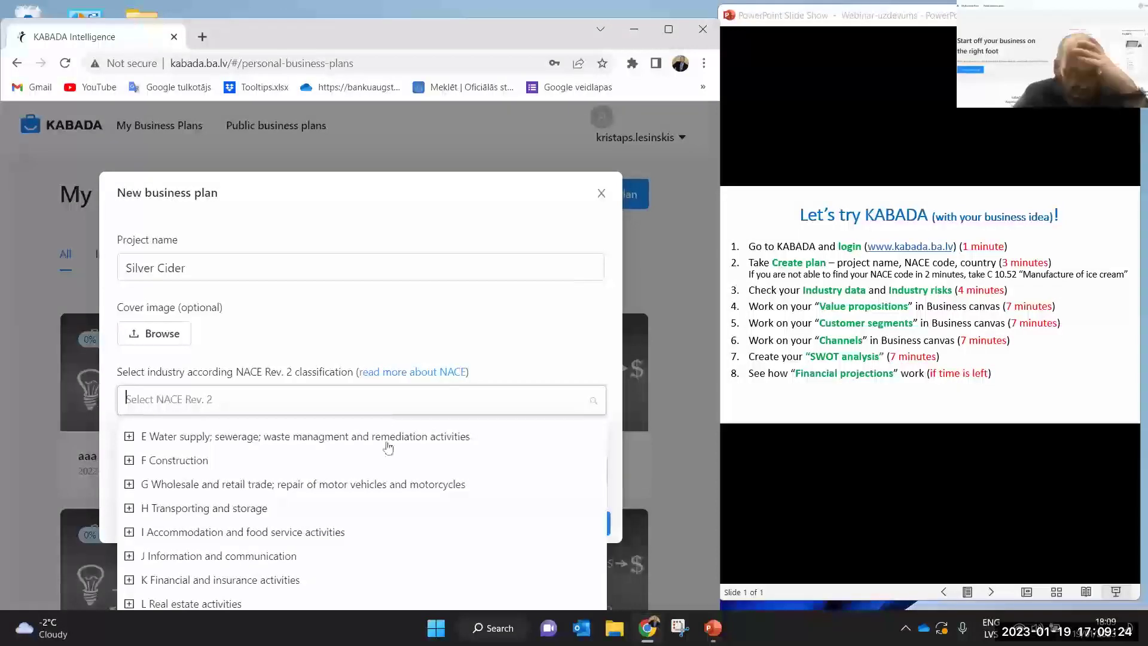
scroll(193, 455, up, 2)
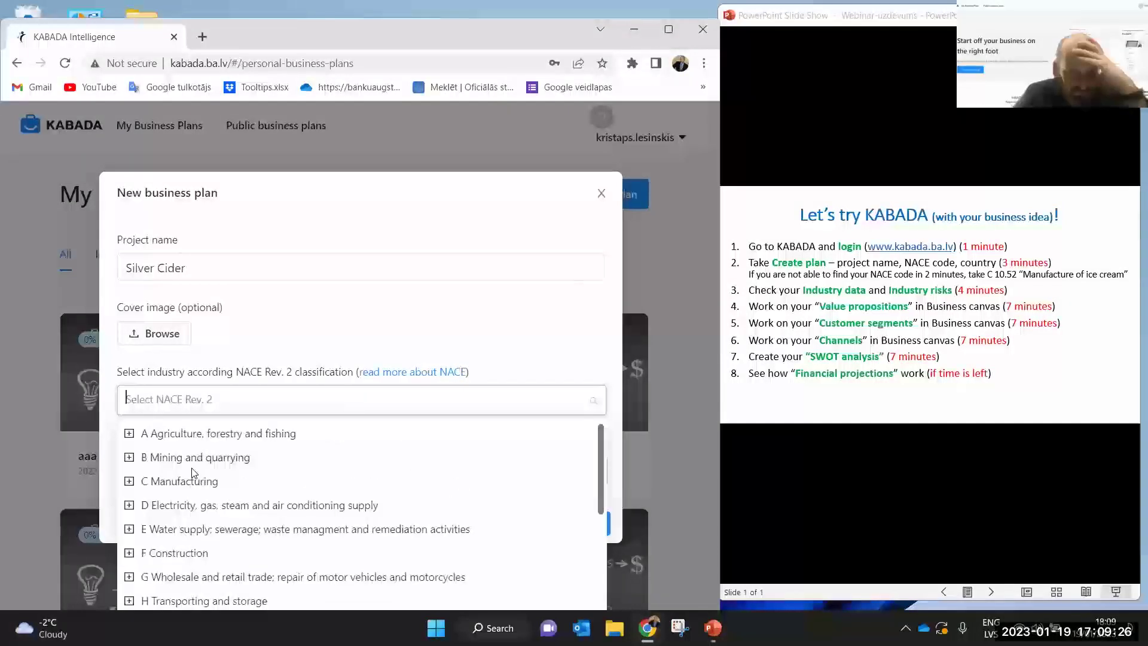
Change the new plan's project name to "Silver ice cream"
click(171, 269)
double_click(172, 269)
click(173, 273)
drag(197, 269, 158, 268)
text(iv)
key(BackSpace)
text(ce )
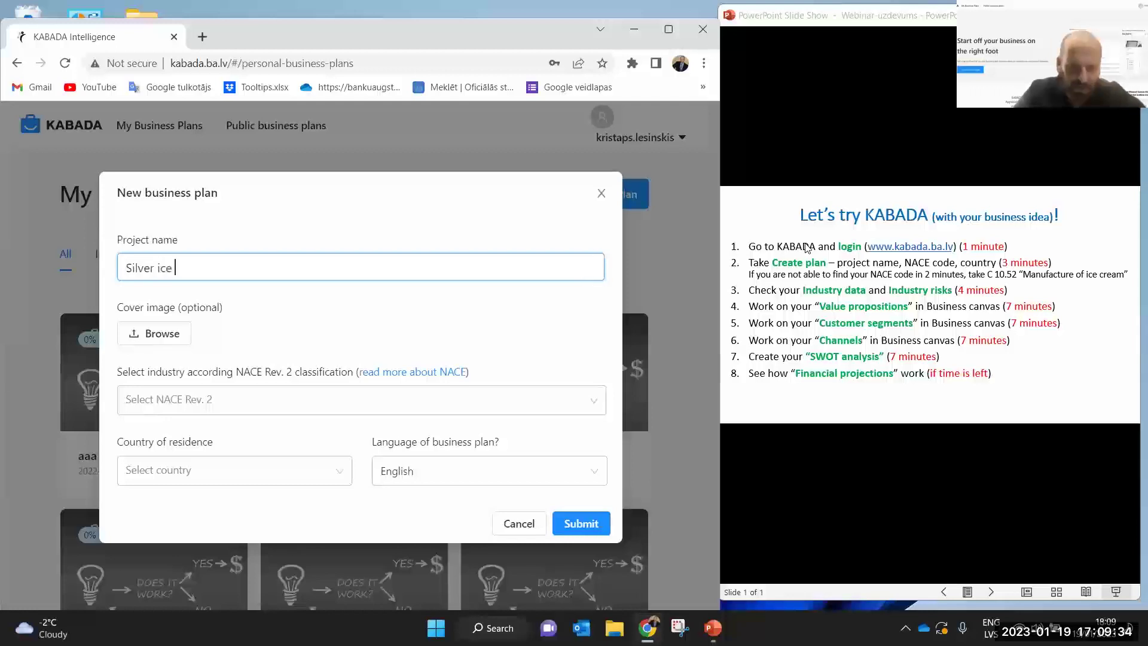
text(cream)
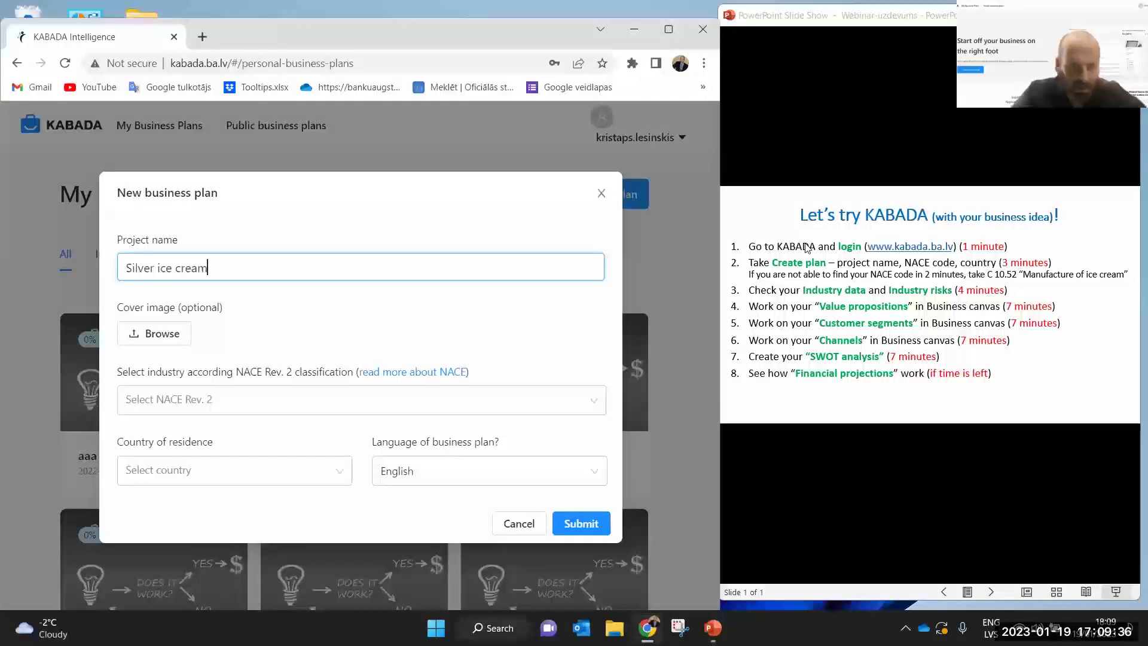
Set the plan's NACE Rev. 2 industry to C.10.52 Manufacture of ice cream, under C.10 Manufacture of food products
click(257, 401)
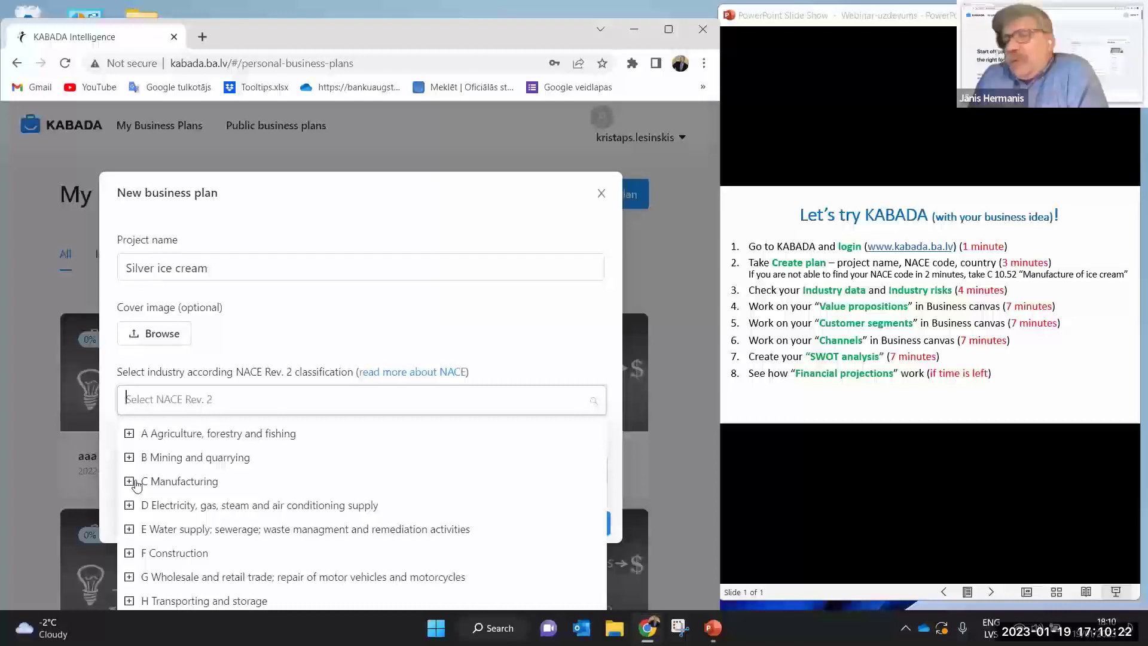
click(130, 481)
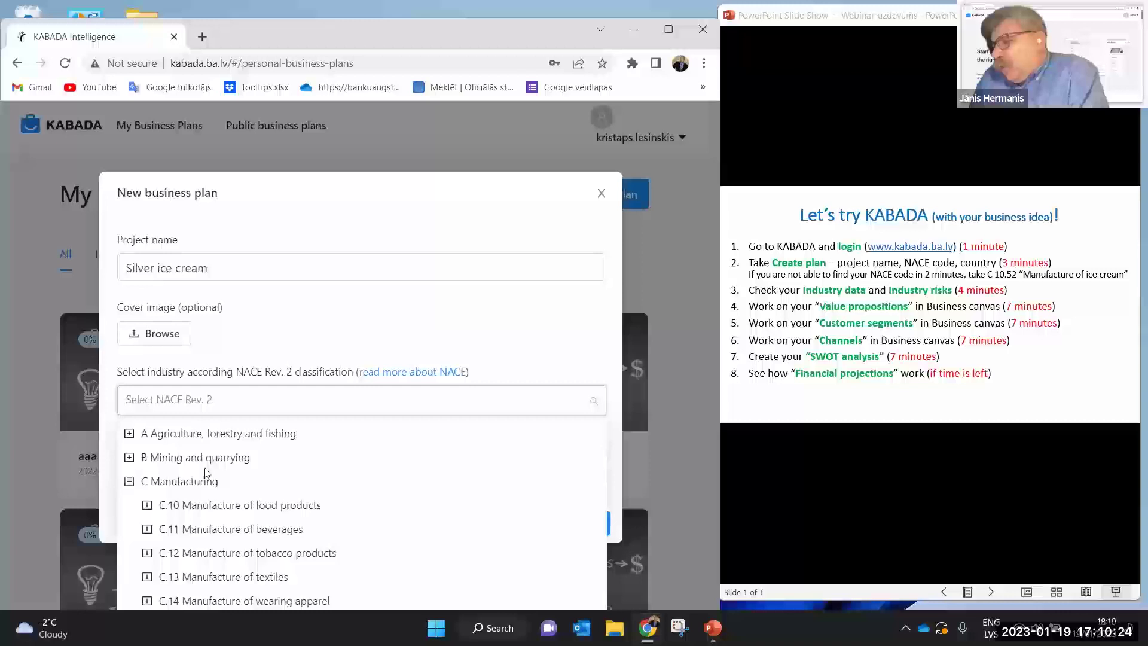
scroll(256, 464, down, 2)
scroll(479, 443, up, 2)
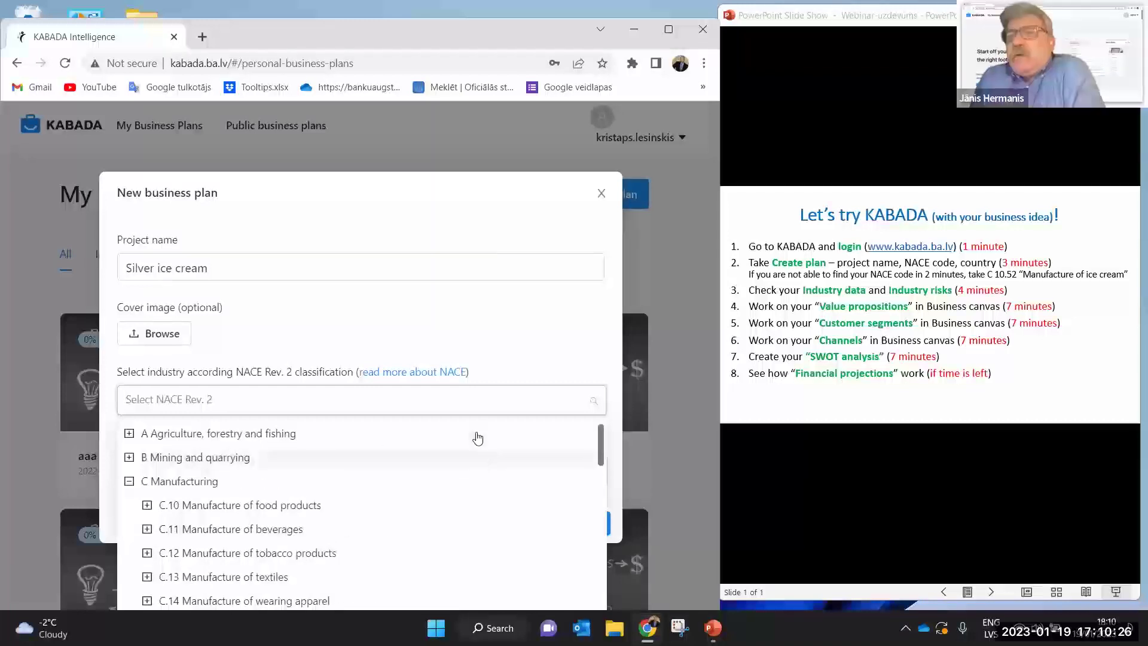
click(146, 505)
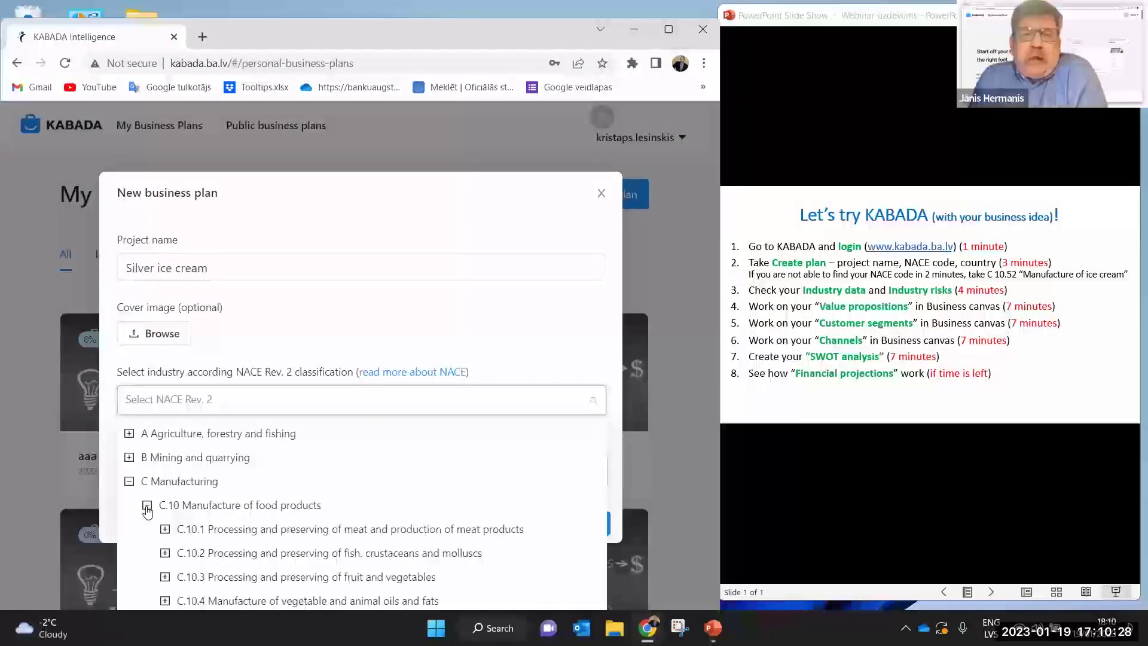
scroll(250, 513, down, 2)
click(166, 531)
scroll(182, 531, down, 2)
click(264, 484)
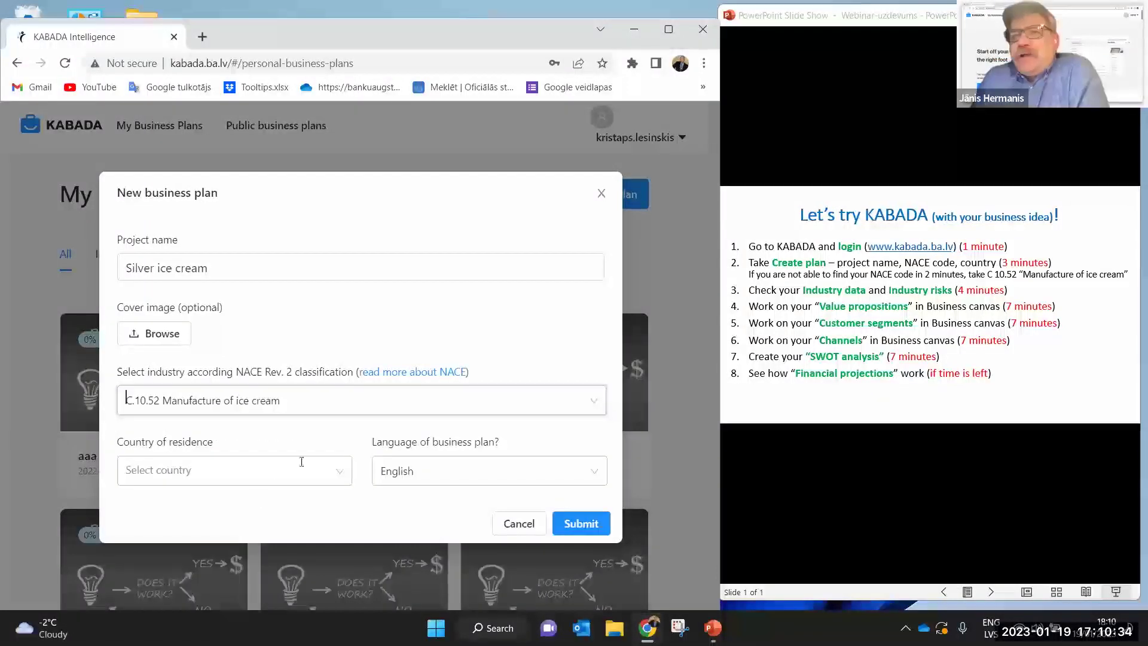
Set the country of residence to Latvia and submit the new business plan
click(324, 469)
scroll(164, 404, down, 5)
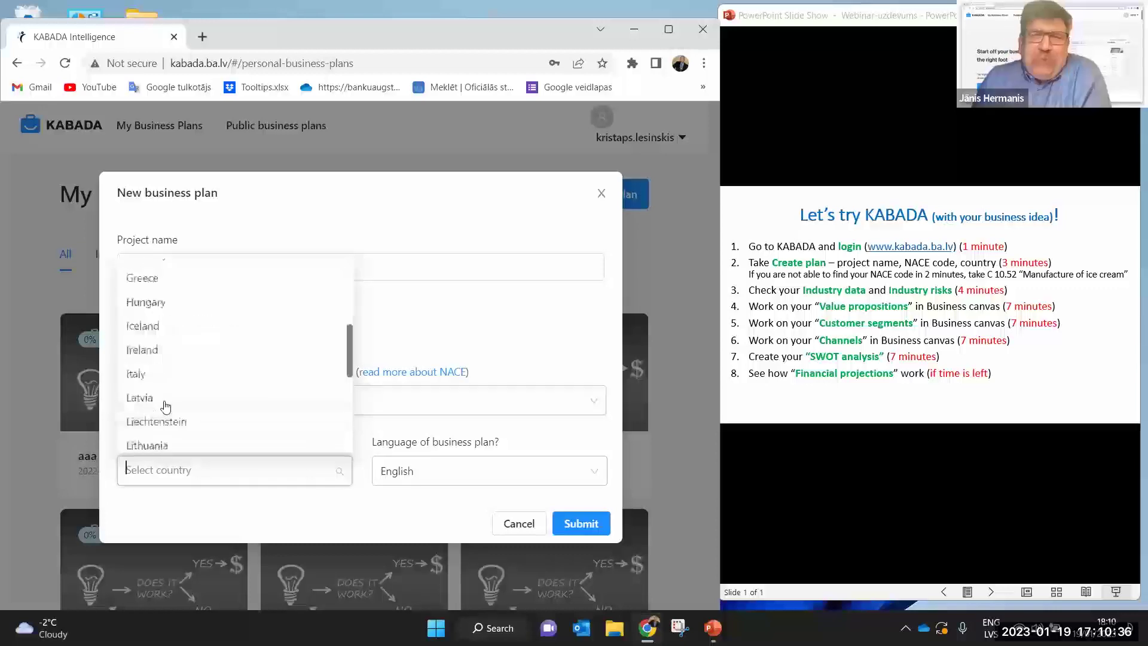
click(174, 304)
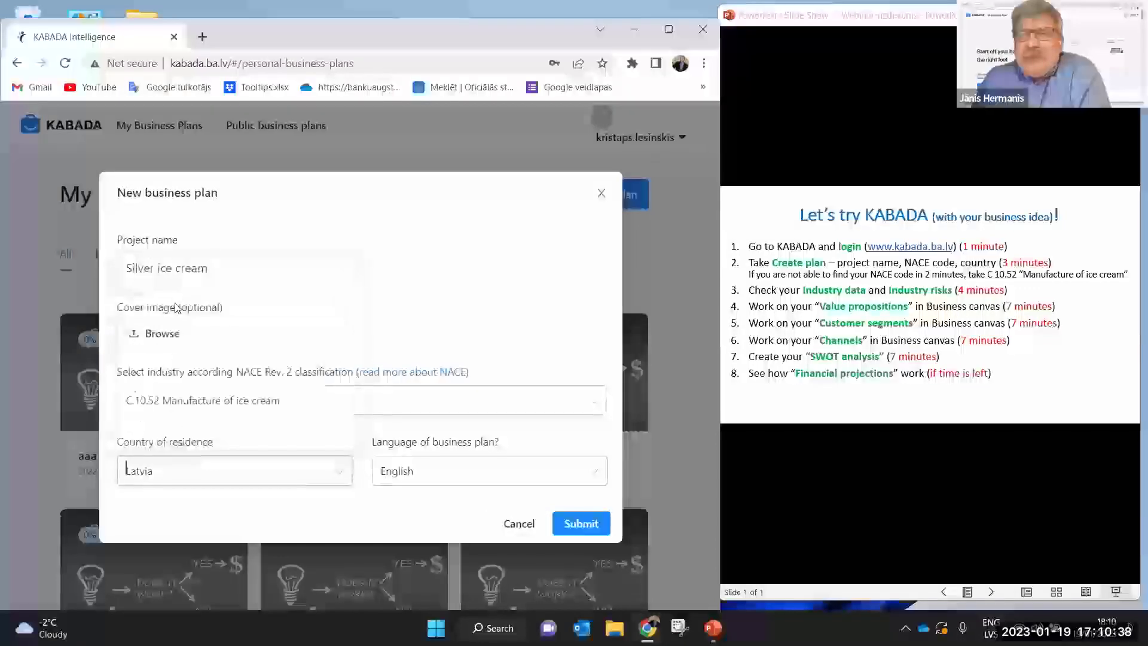
click(581, 527)
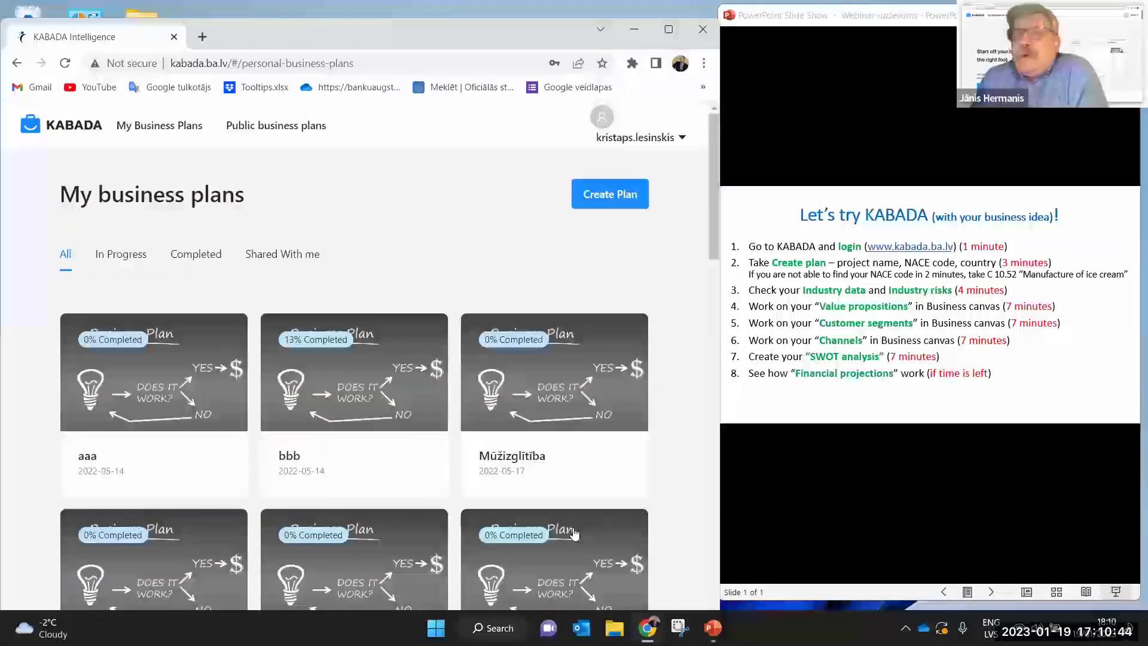
Find the Silver ice cream plan among the personal business plans and open it
scroll(532, 538, down, 15)
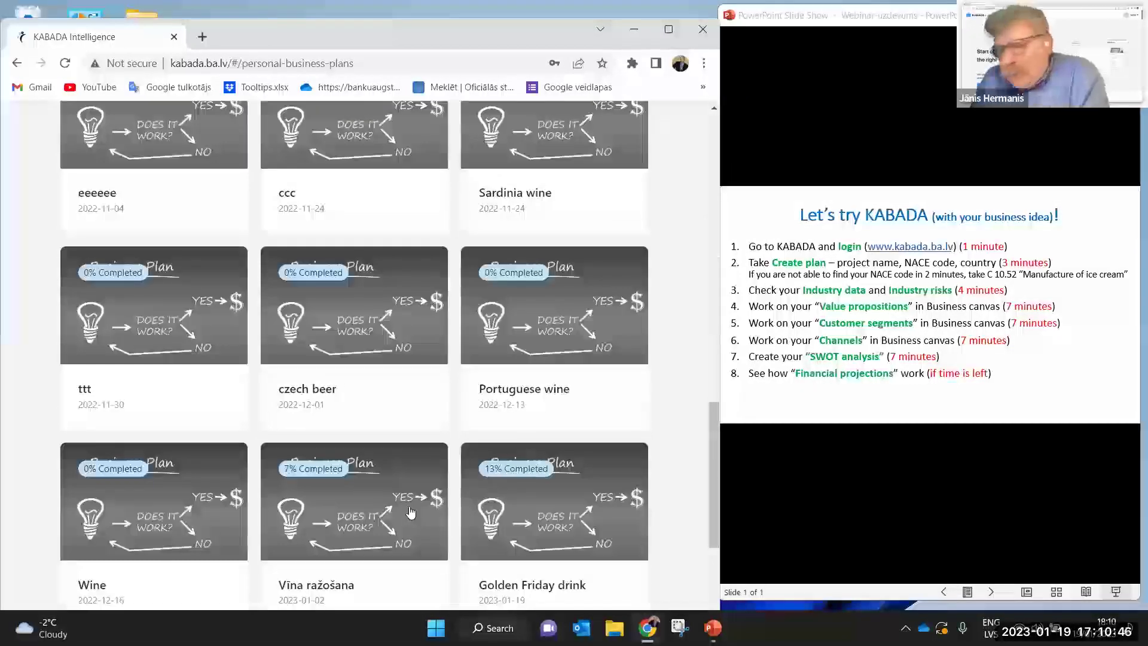
scroll(430, 472, down, 5)
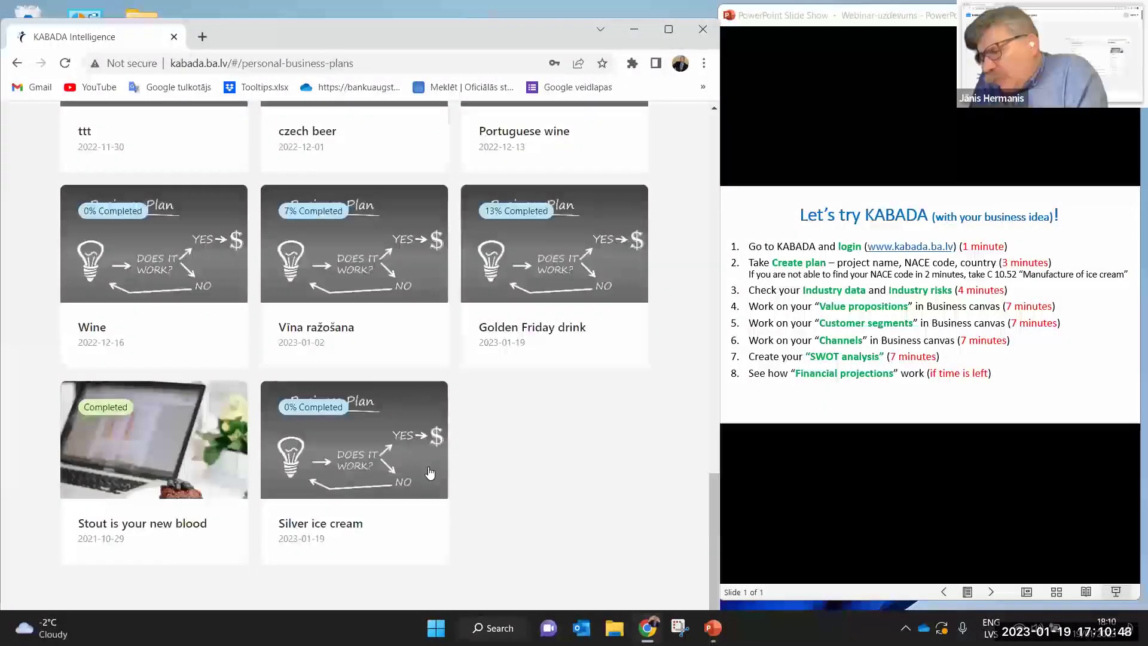
click(348, 442)
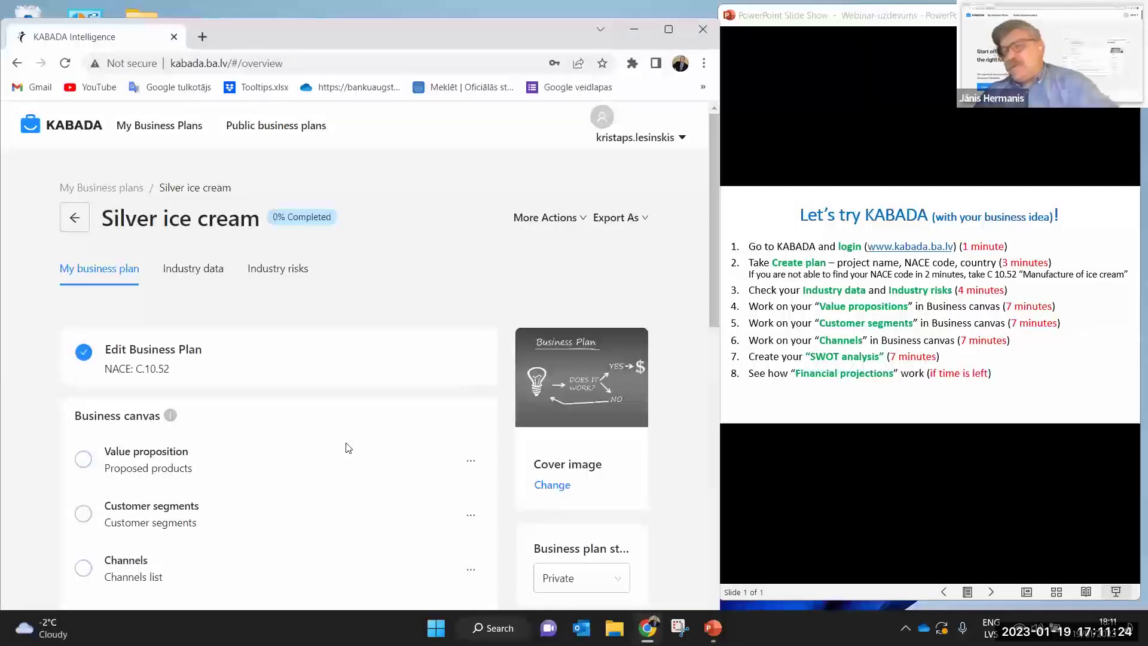
Open the plan's industry data and review company survival rates, industry size, labor costs and productivity figures for Latvia
click(181, 276)
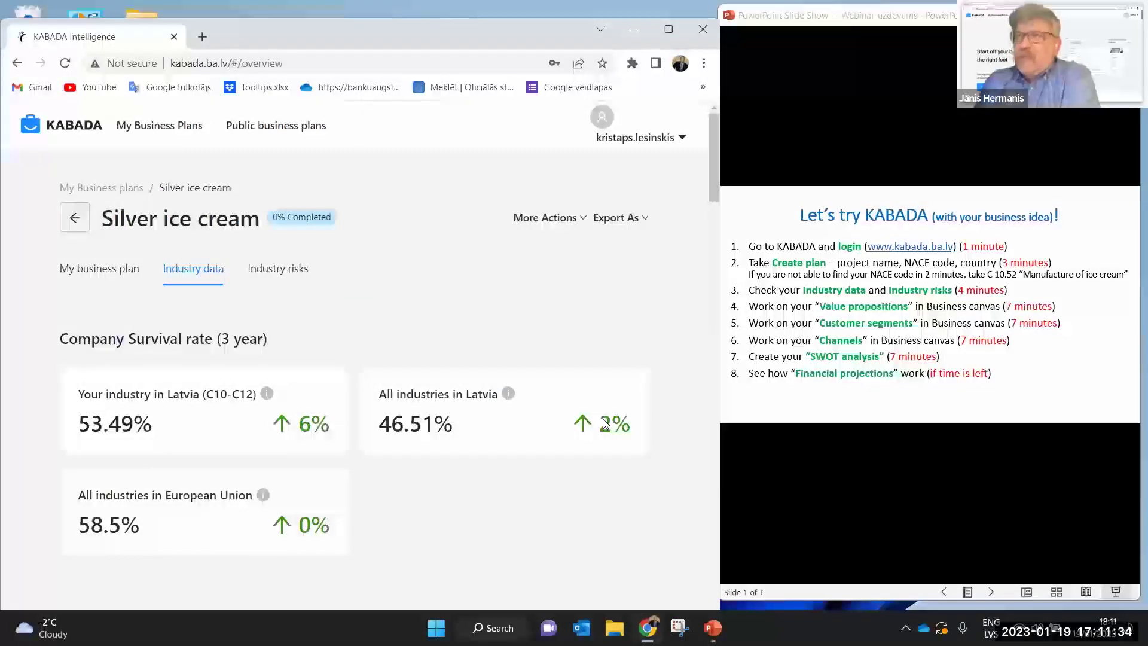
scroll(483, 384, down, 1)
scroll(484, 386, down, 5)
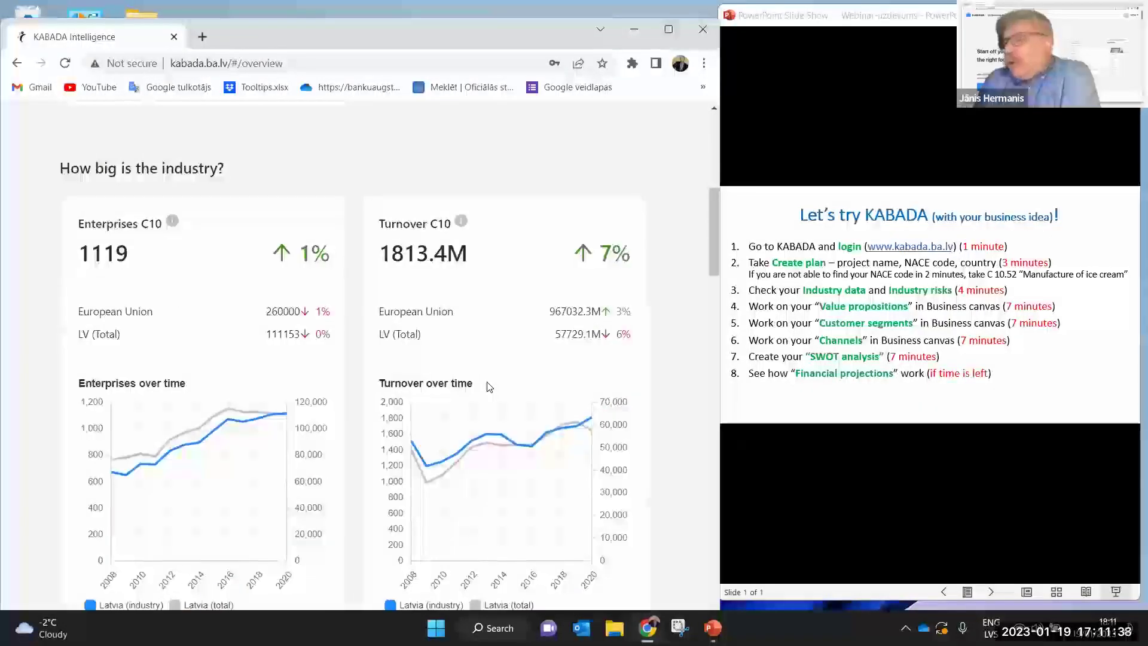
scroll(487, 386, down, 2)
scroll(489, 387, down, 2)
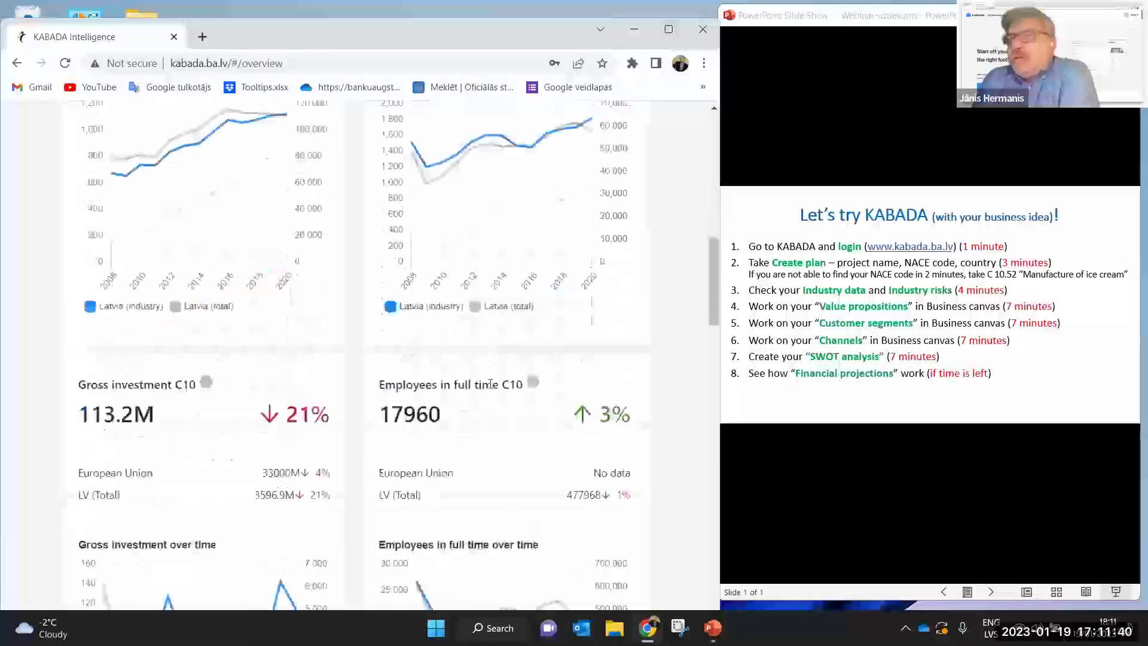
scroll(492, 388, down, 2)
scroll(492, 388, down, 1)
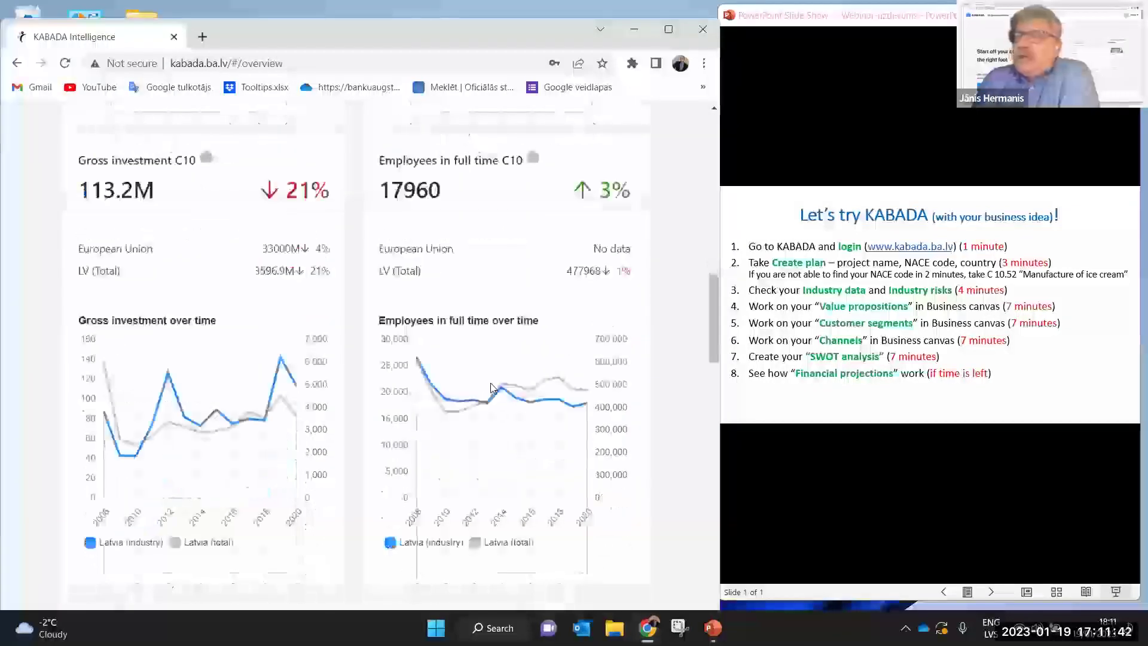
scroll(494, 388, down, 2)
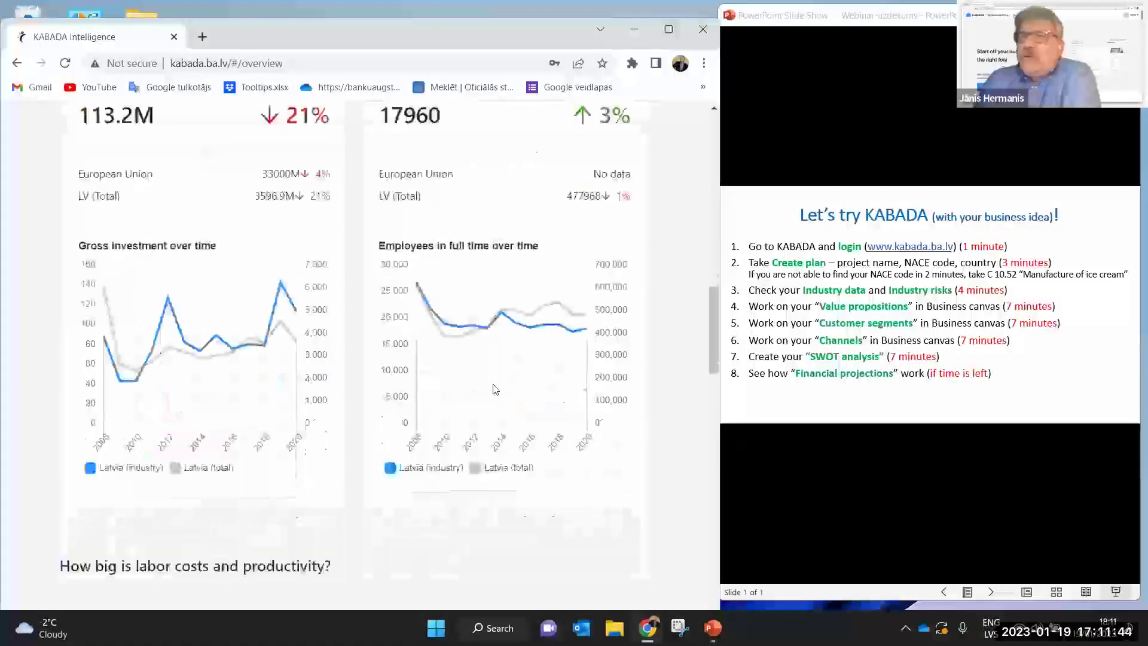
scroll(494, 389, down, 5)
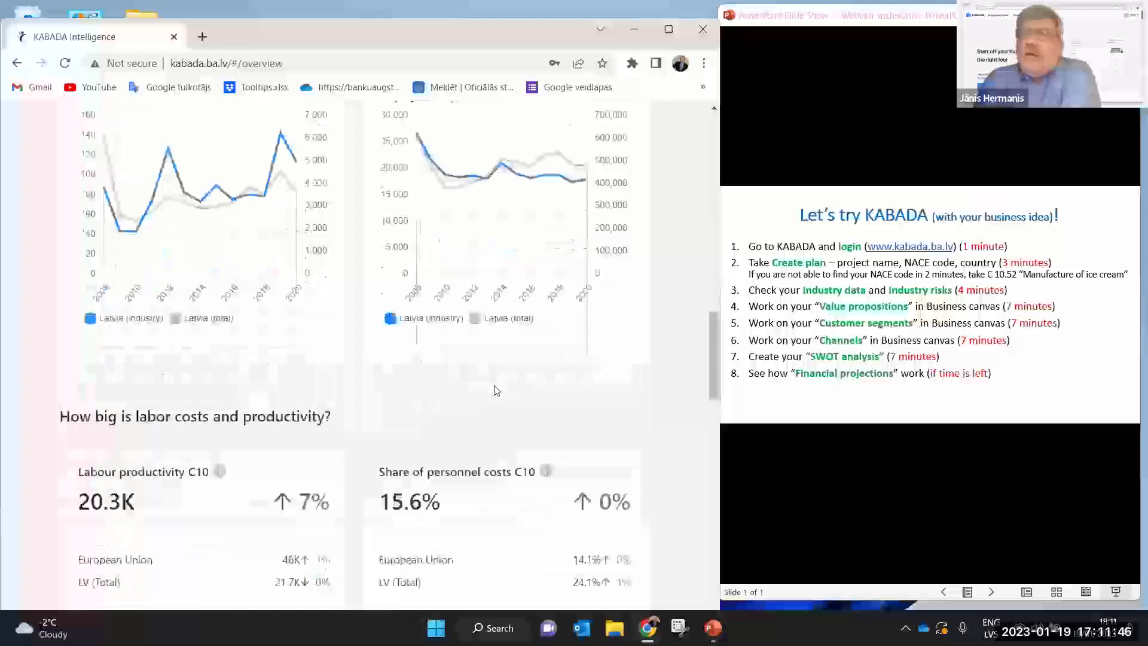
scroll(498, 389, down, 13)
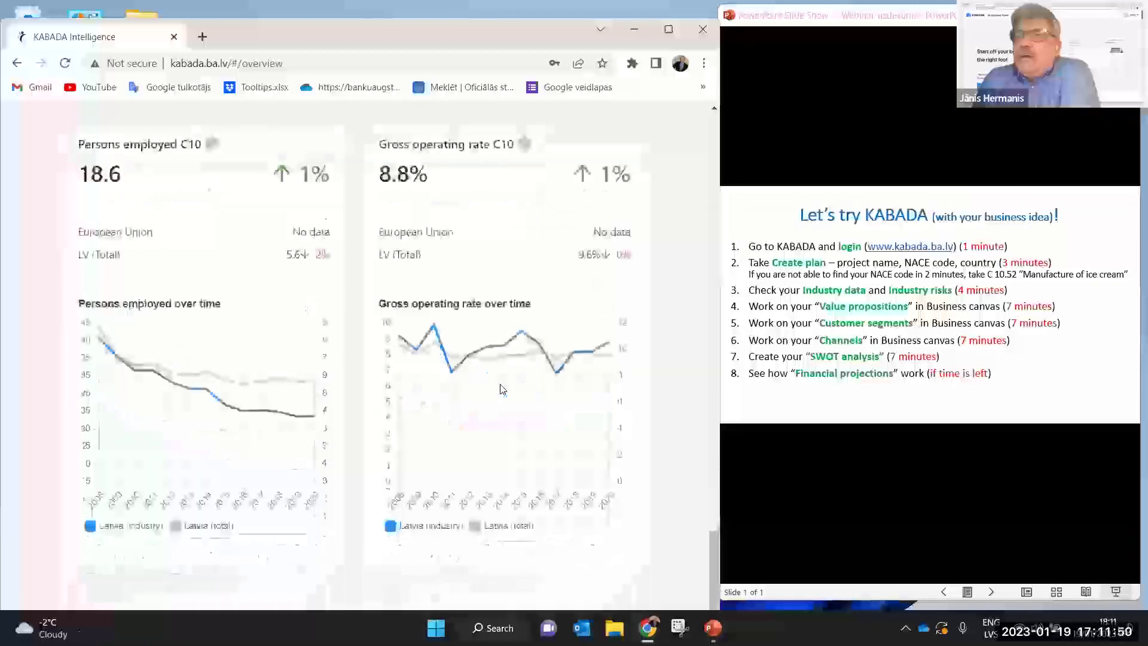
scroll(501, 389, up, 10)
scroll(504, 390, up, 20)
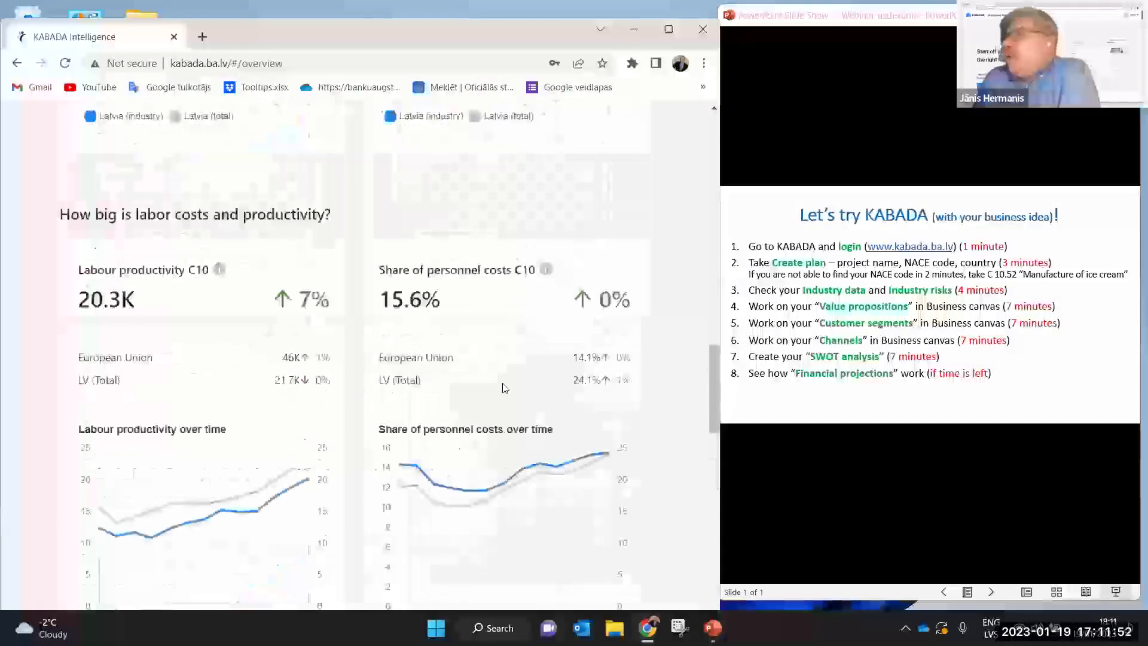
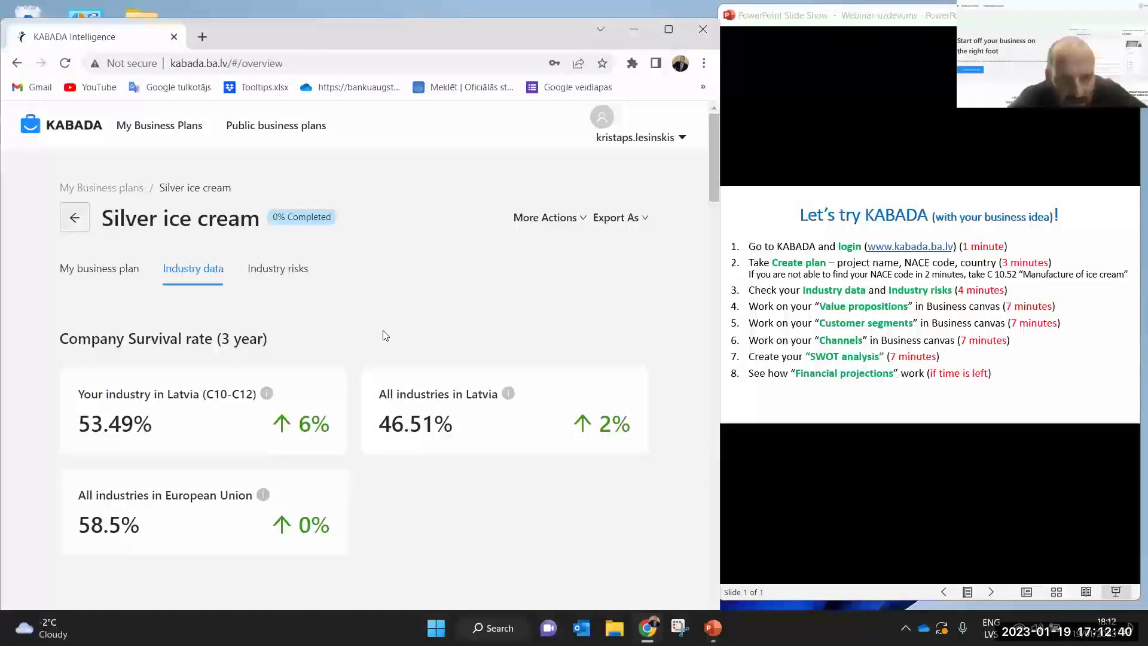
scroll(383, 336, down, 2)
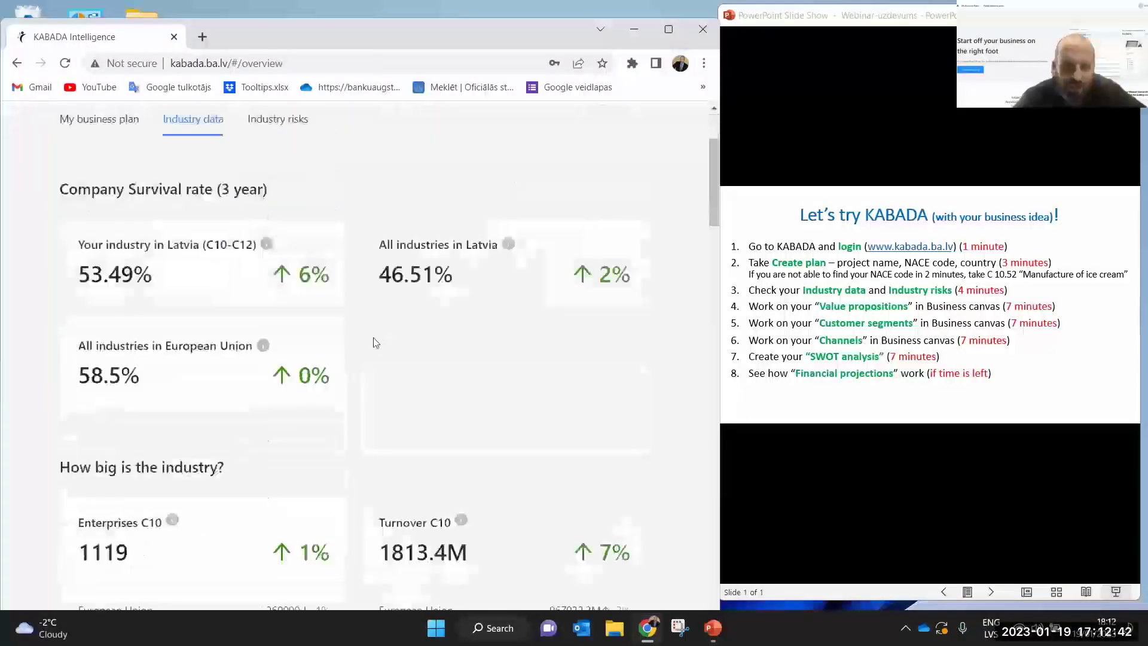
scroll(408, 323, up, 2)
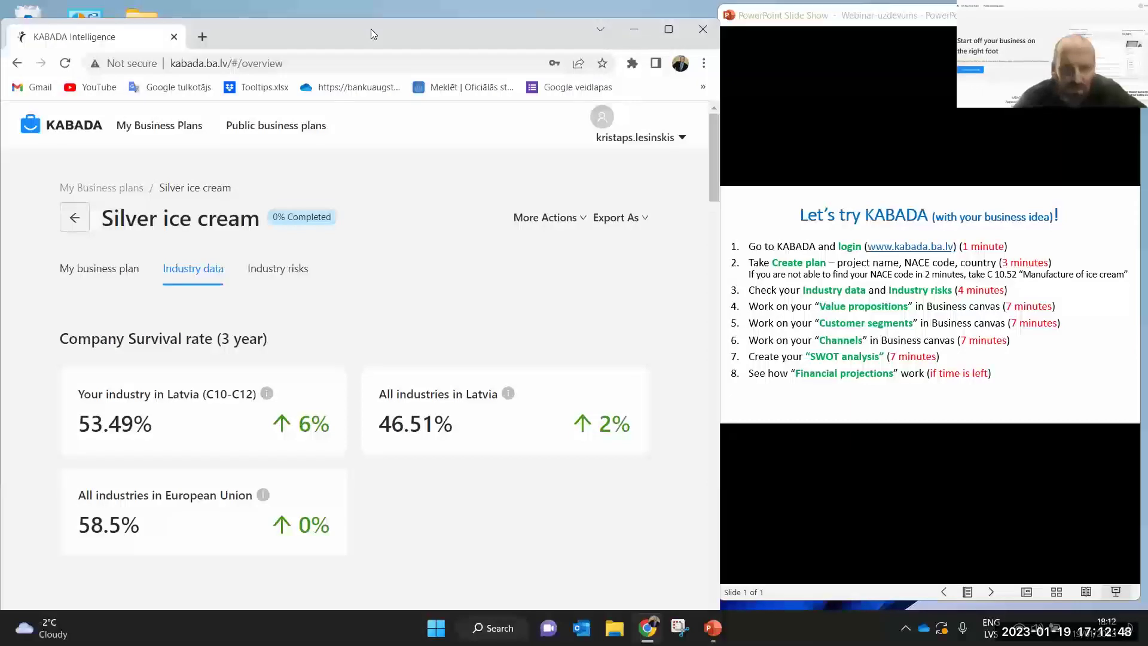
Open the plan's C.10.52 industry risks and look through the macro, industry and company risk tables
drag(371, 29, 365, 31)
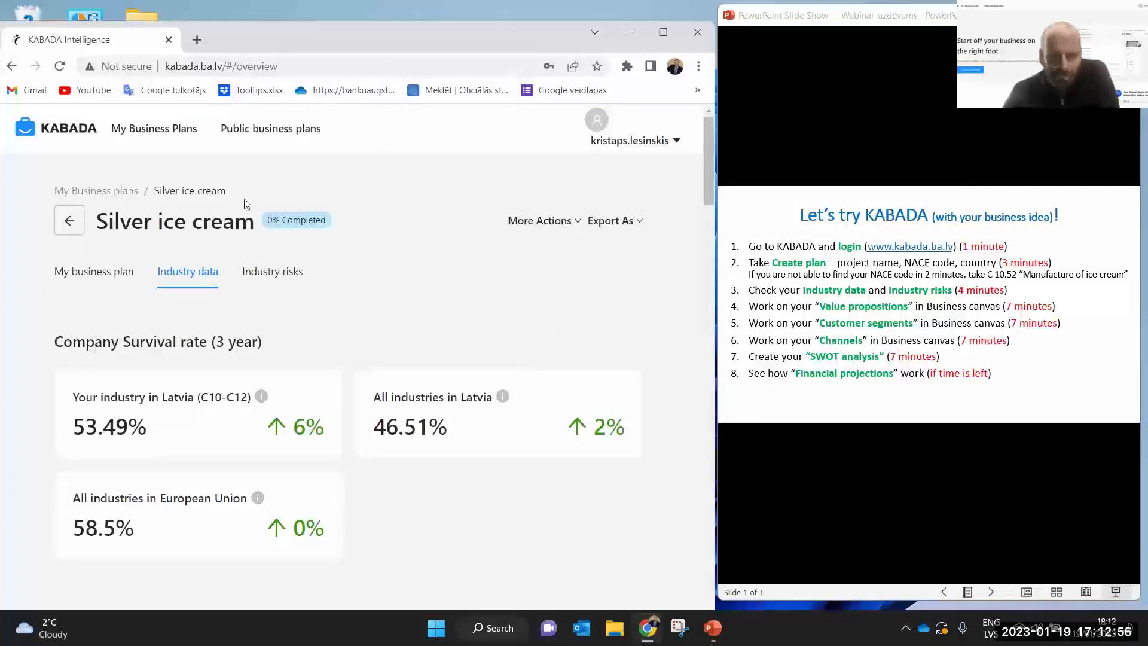
click(285, 278)
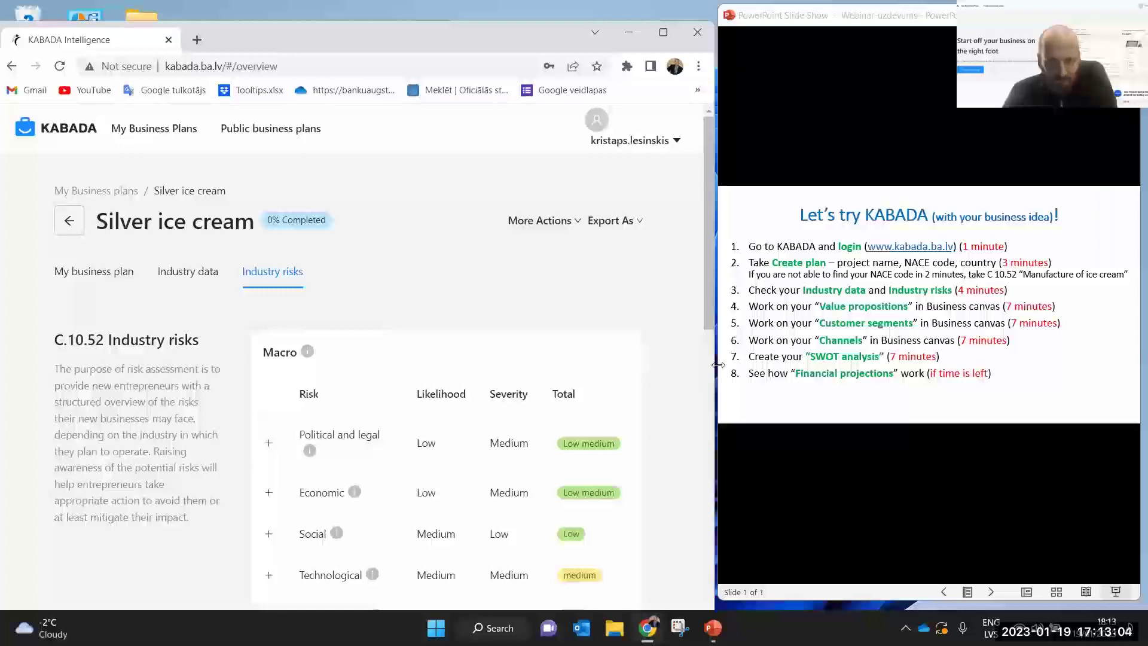
drag(718, 365, 722, 365)
scroll(544, 397, down, 3)
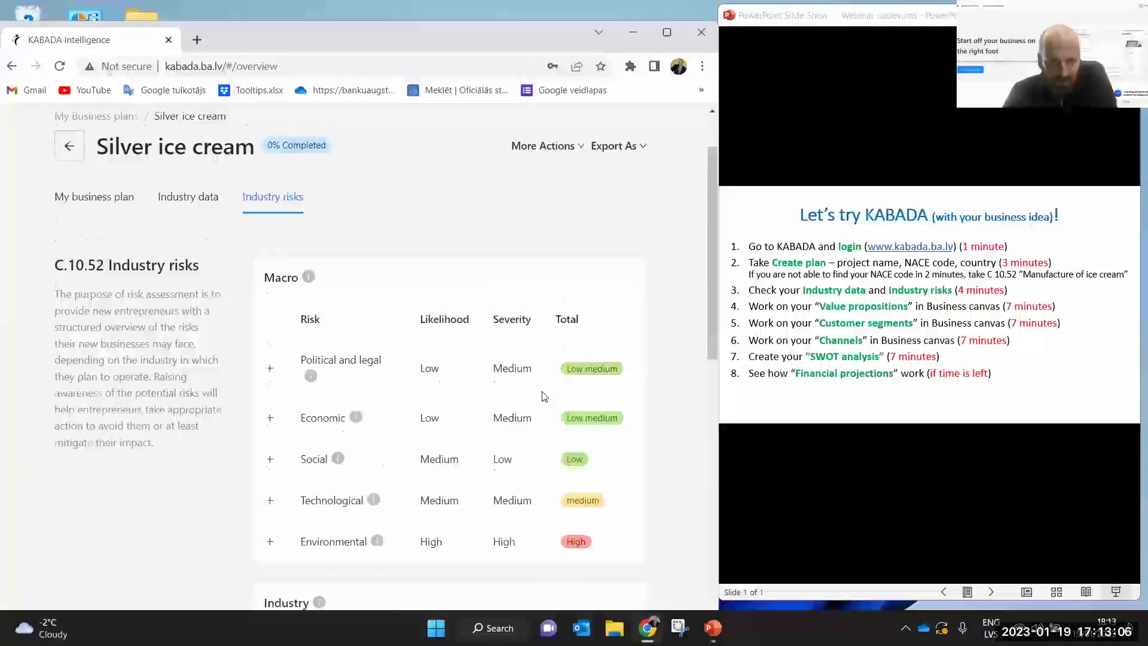
scroll(544, 396, down, 1)
scroll(544, 396, down, 5)
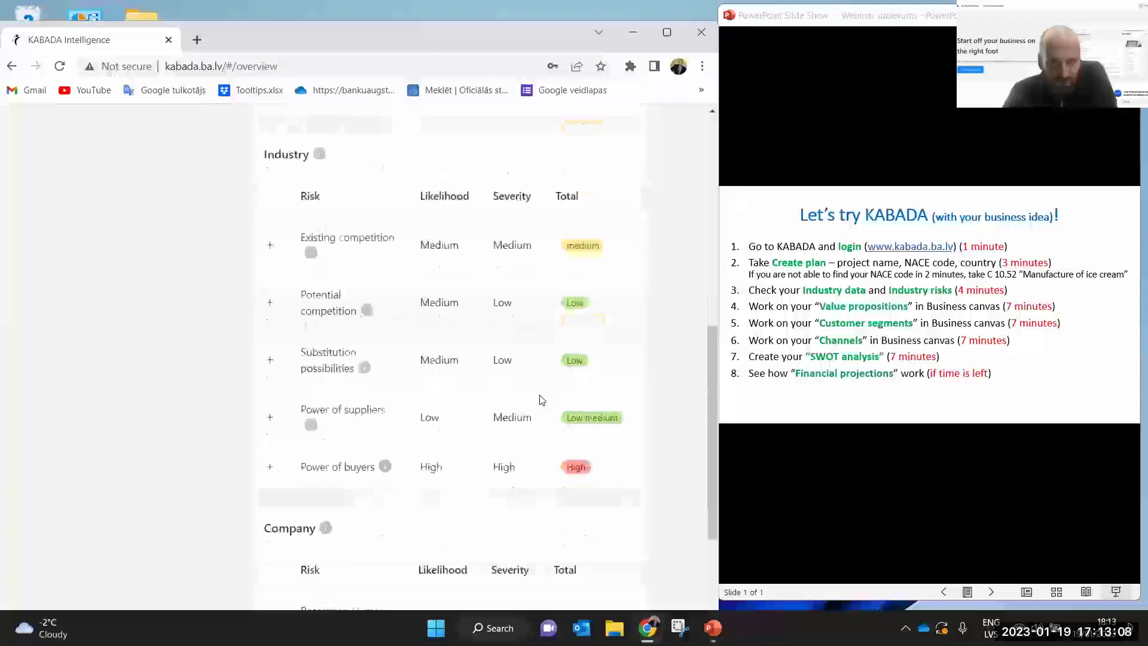
scroll(541, 404, down, 2)
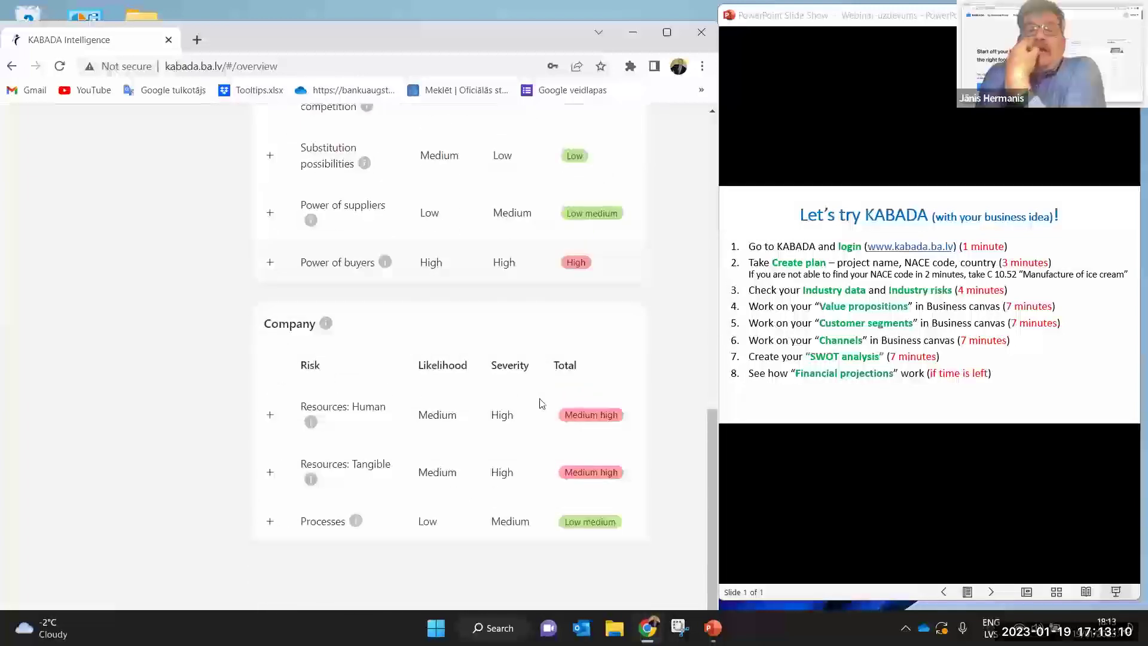
scroll(542, 404, up, 1)
scroll(541, 404, up, 4)
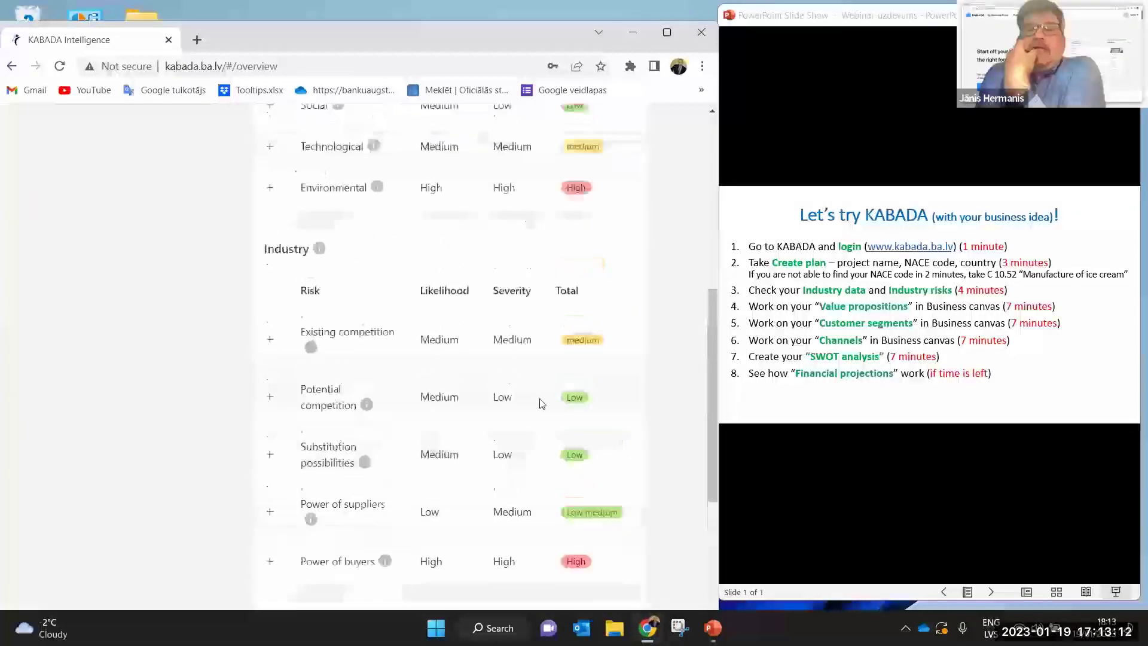
scroll(541, 404, up, 2)
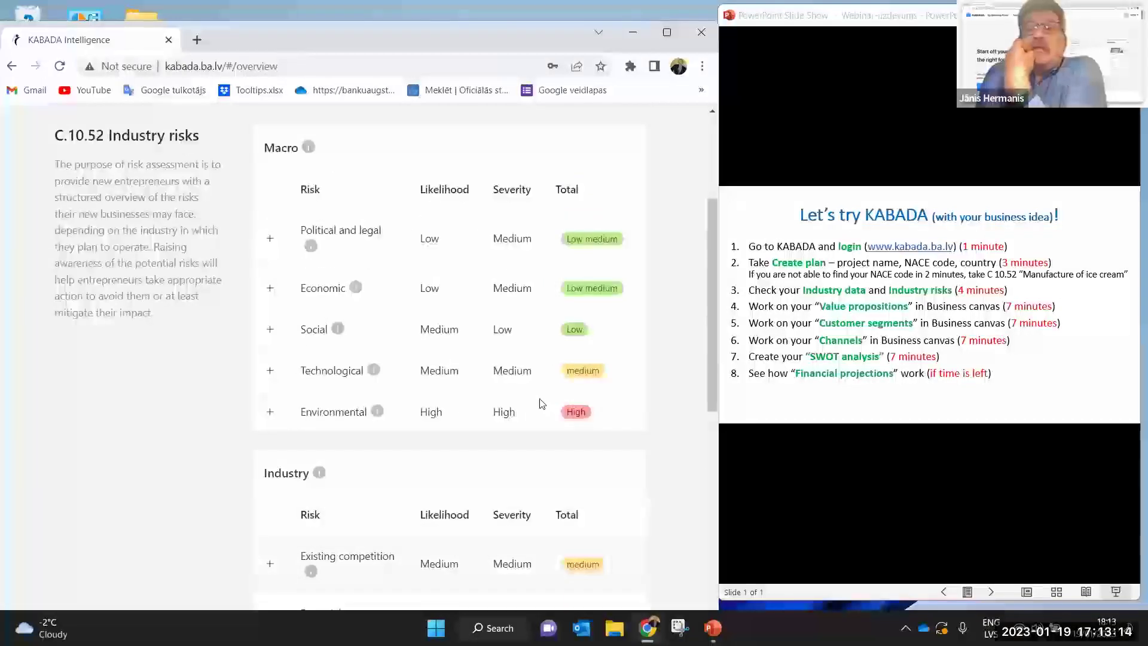
scroll(541, 404, up, 2)
scroll(541, 404, up, 1)
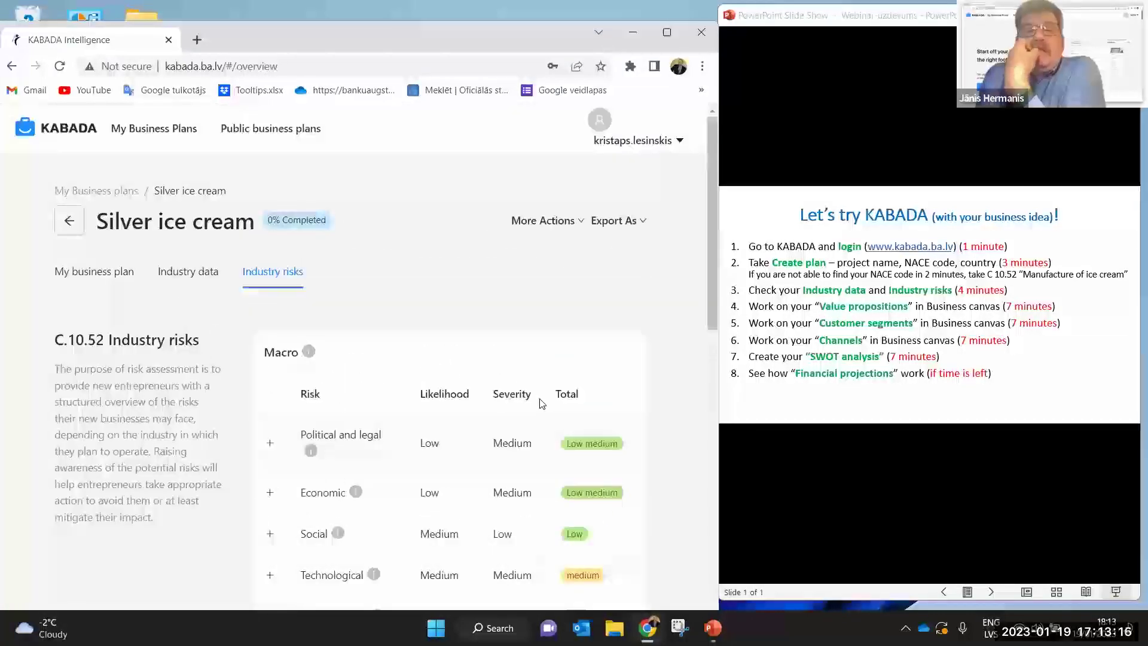
Examine the likelihood, severity and total ratings of each macro, industry and company risk
scroll(540, 404, down, 2)
scroll(541, 404, up, 2)
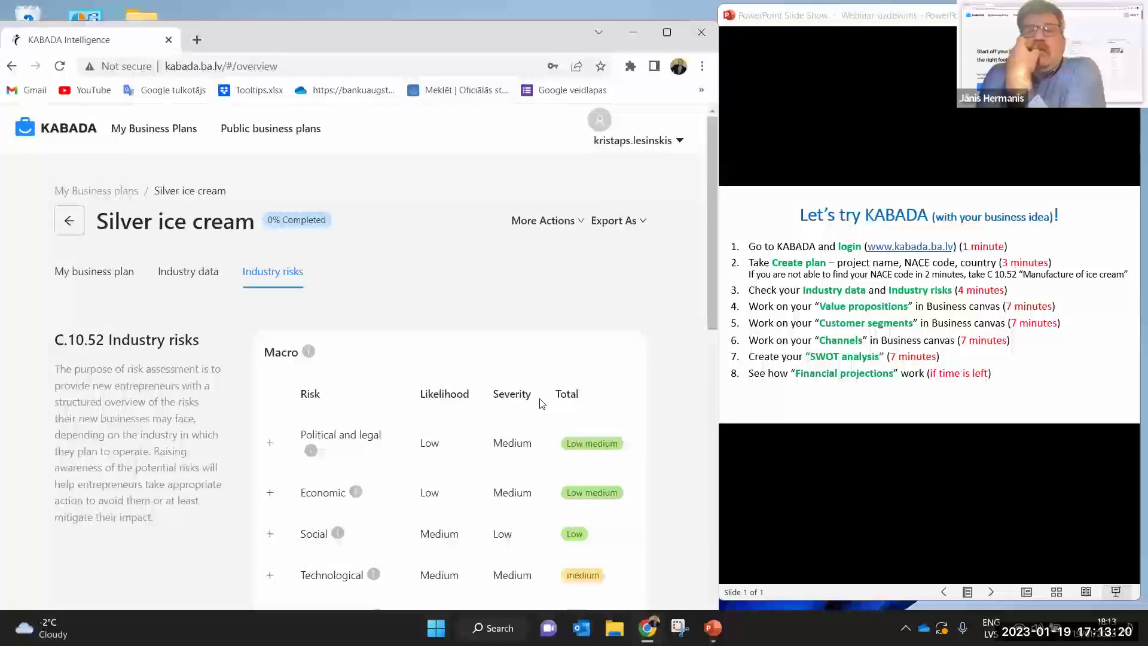
scroll(540, 404, down, 1)
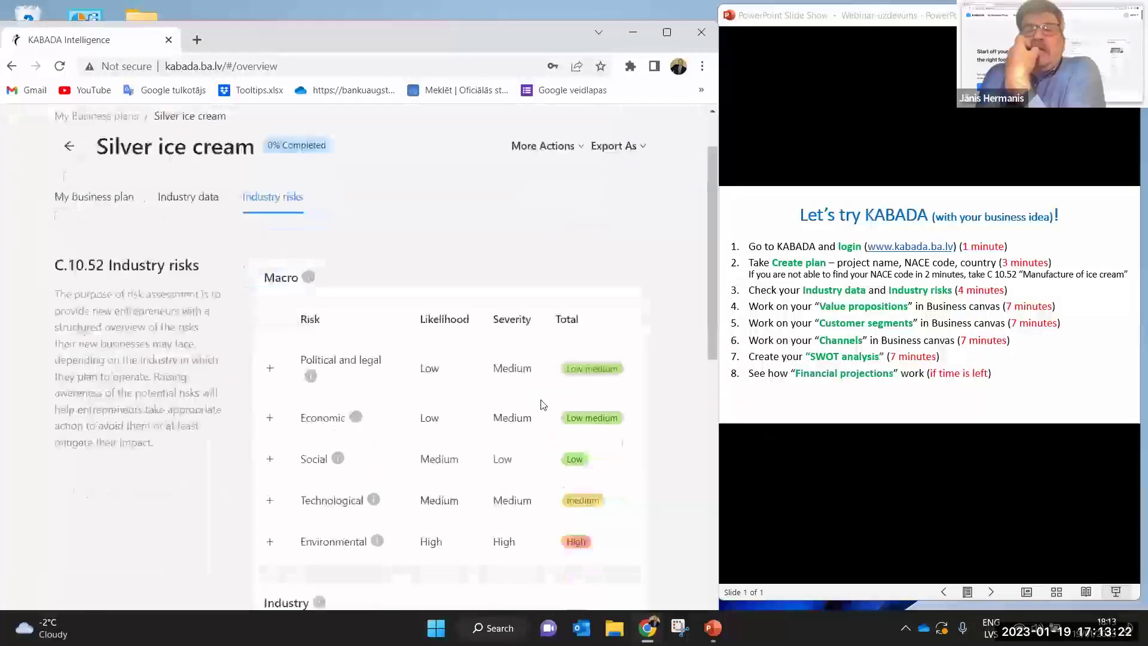
scroll(541, 405, down, 1)
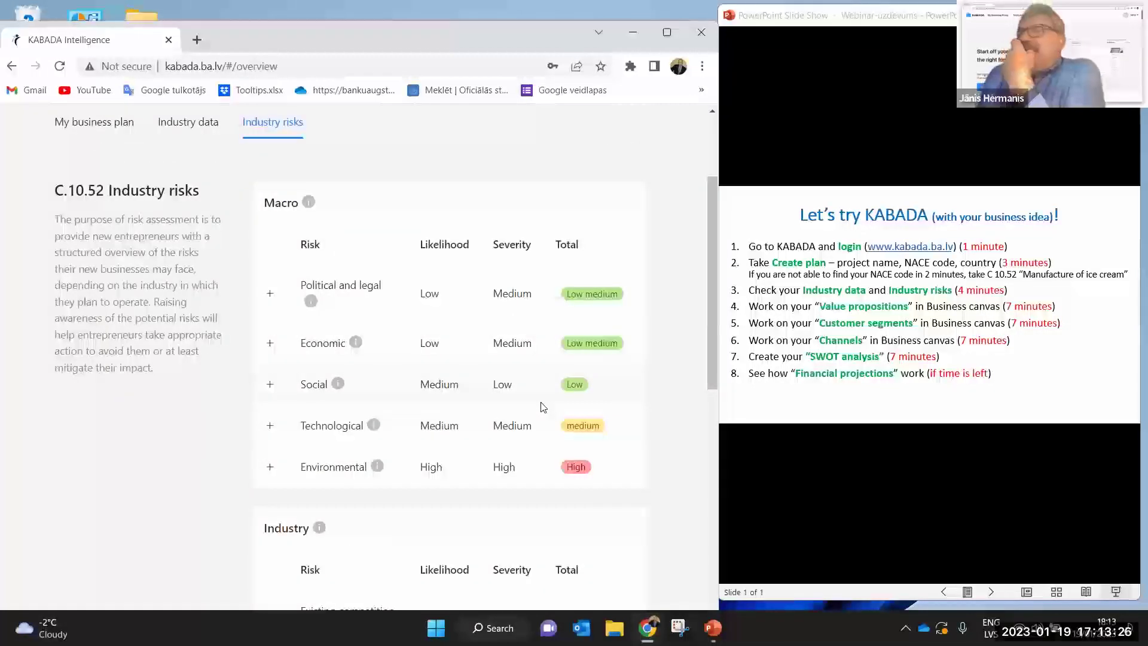
scroll(547, 412, down, 5)
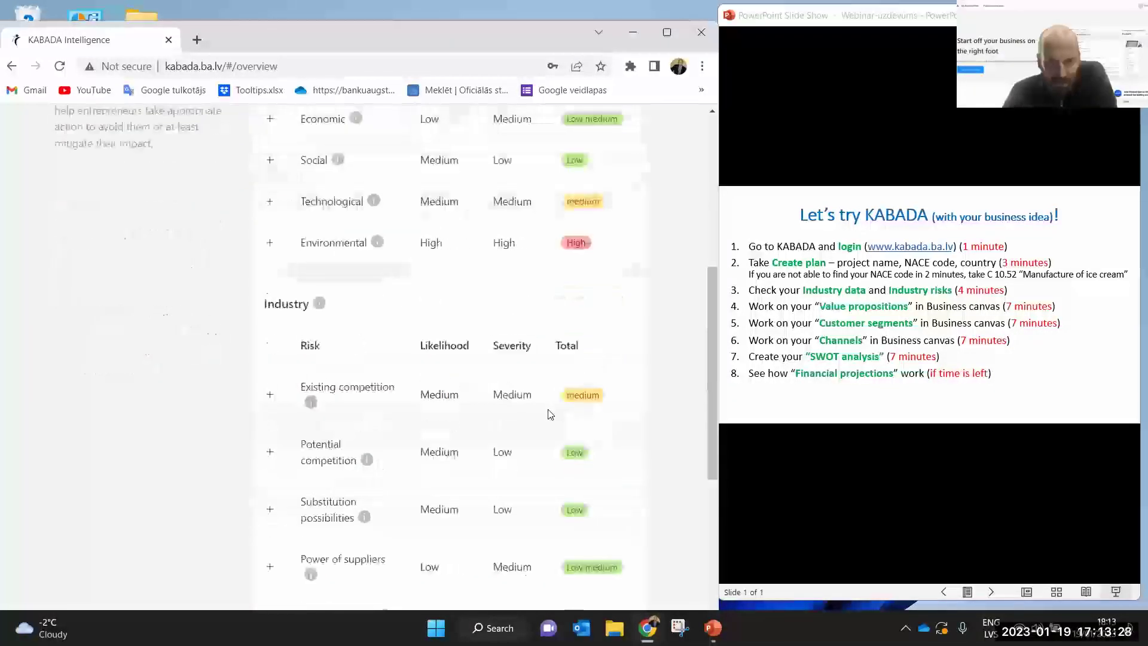
scroll(546, 413, up, 1)
scroll(546, 419, down, 3)
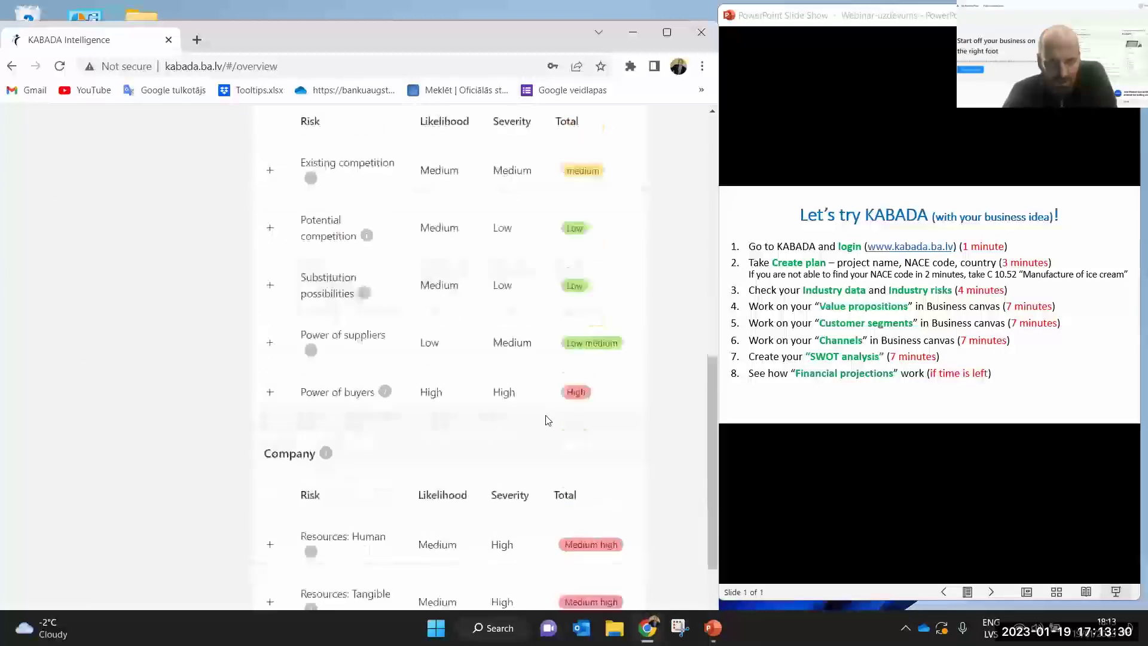
scroll(547, 419, up, 1)
scroll(546, 420, up, 2)
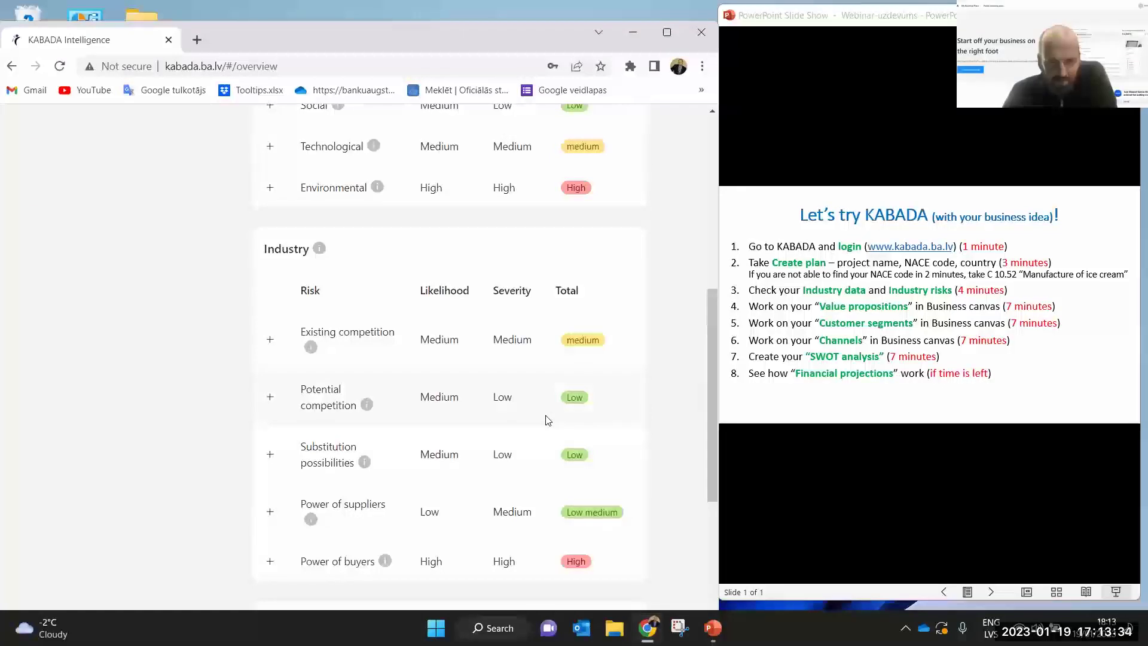
scroll(546, 420, down, 1)
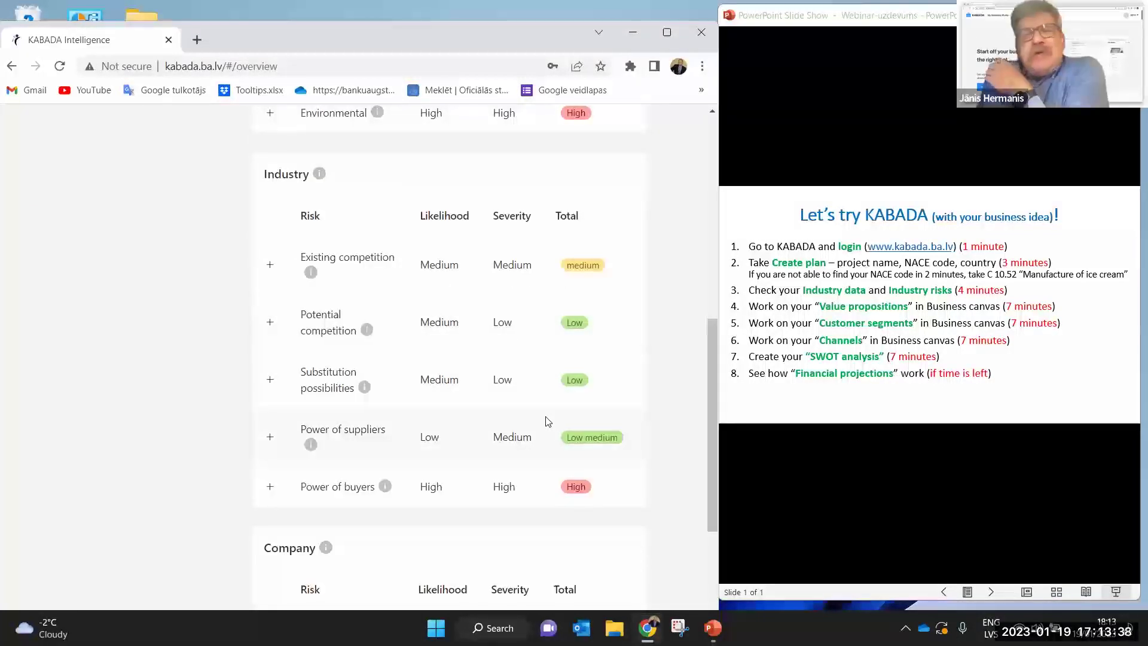
scroll(546, 420, down, 3)
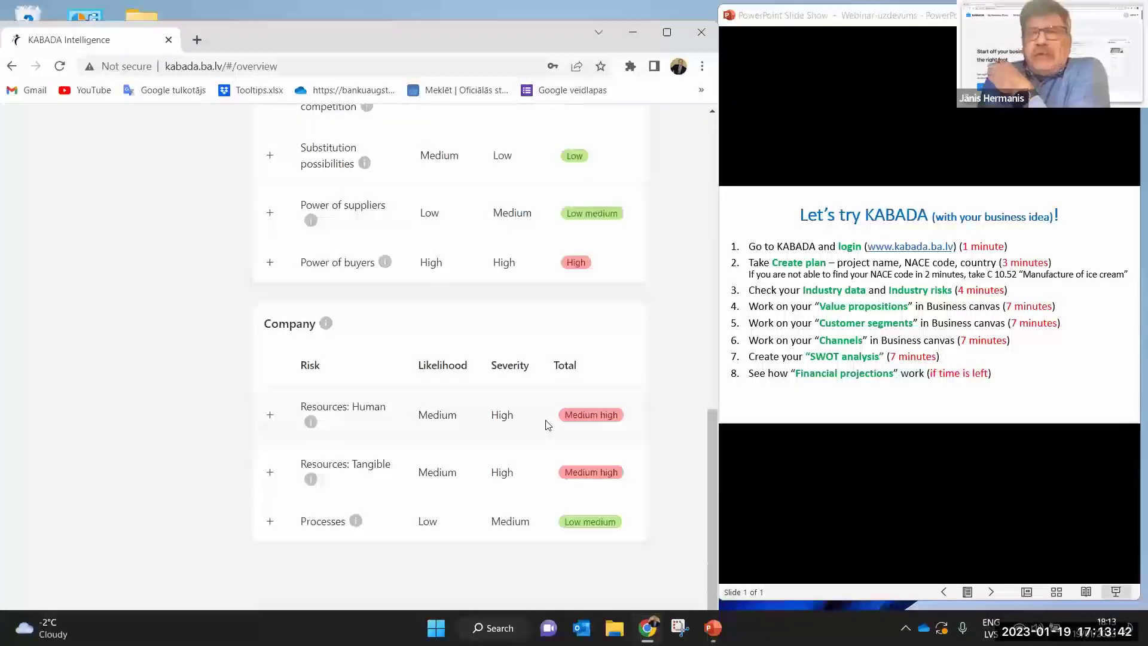
scroll(546, 424, up, 6)
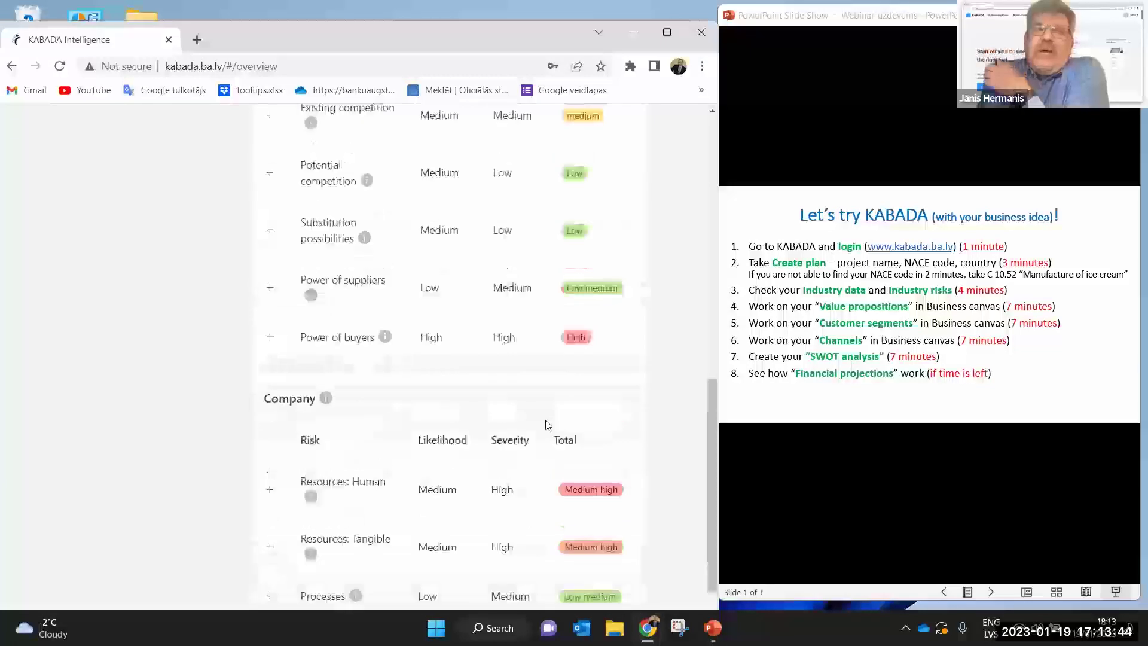
scroll(546, 424, up, 3)
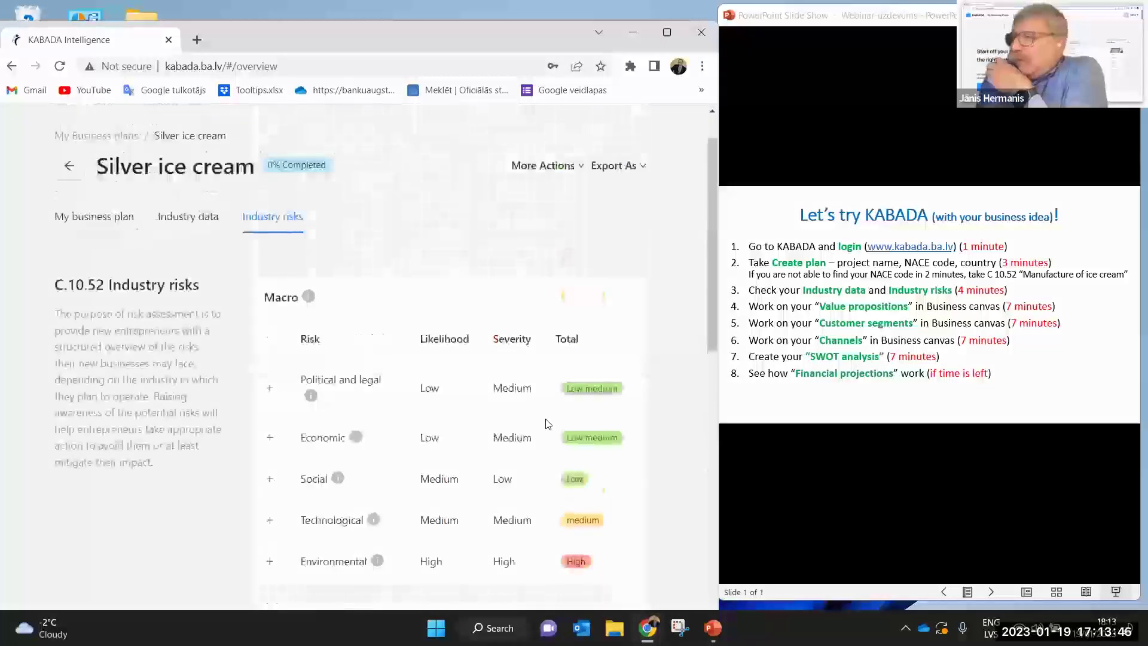
Recheck the macro risk ratings and the competition, supplier and buyer ratings in the industry risk table
scroll(546, 424, down, 1)
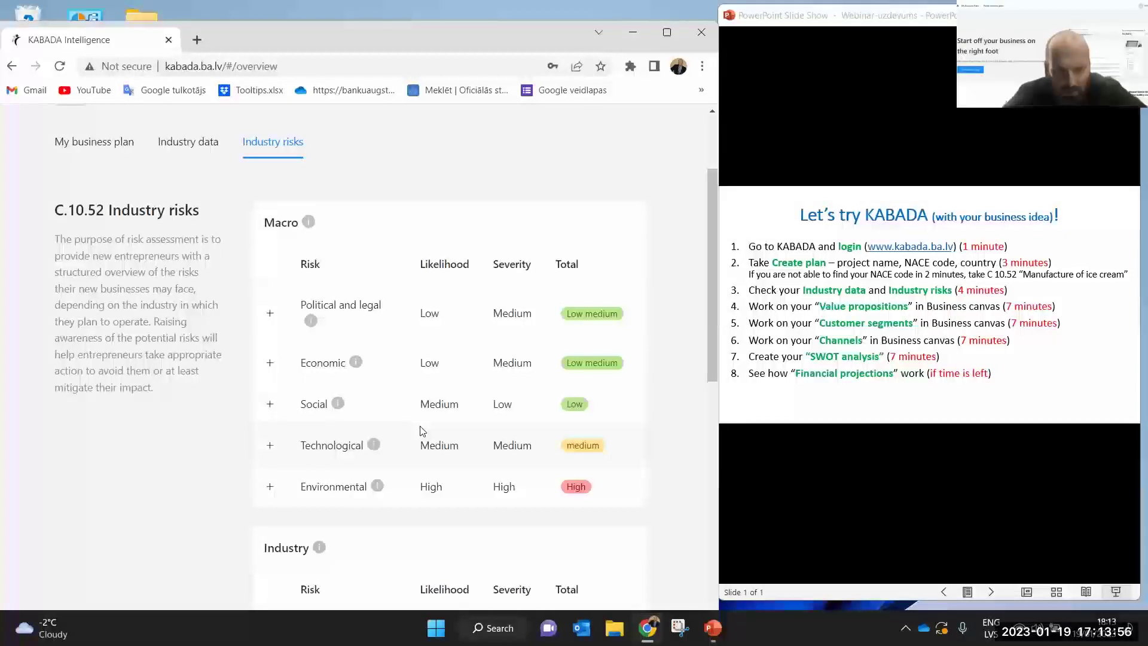
scroll(587, 540, down, 6)
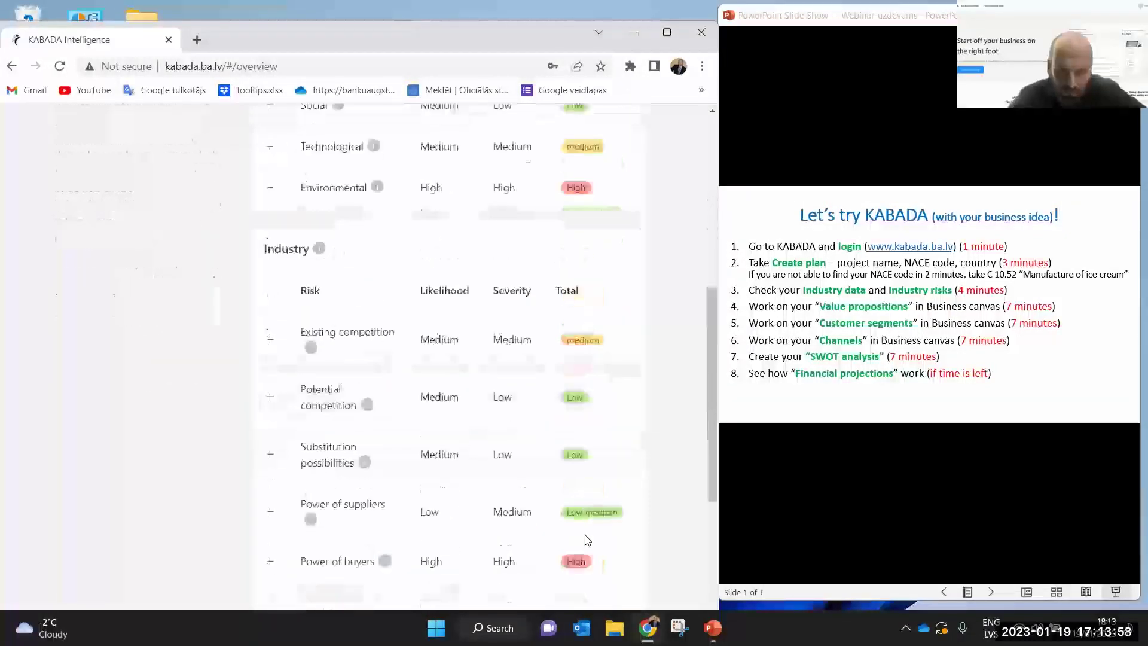
scroll(588, 540, up, 7)
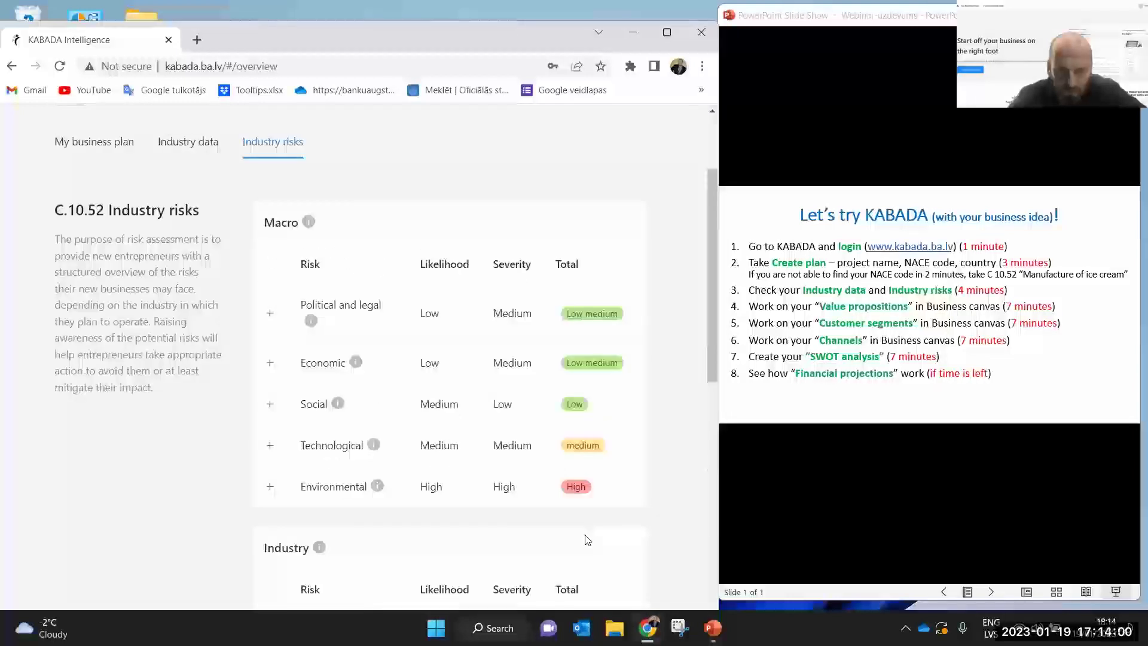
scroll(588, 540, up, 1)
scroll(585, 534, down, 1)
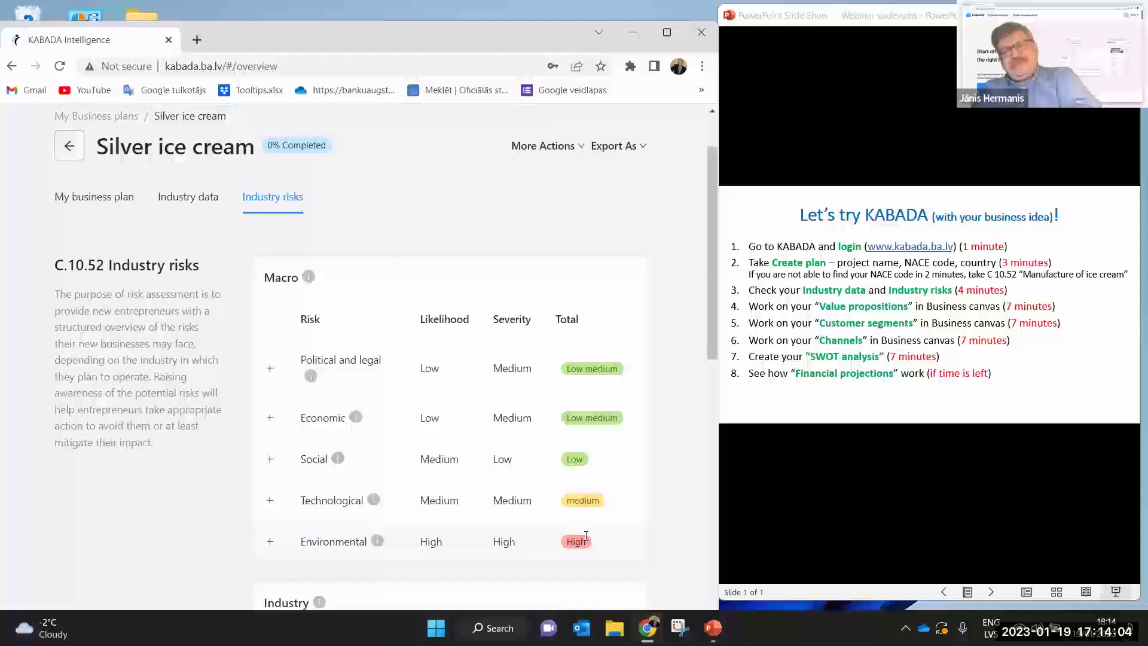
scroll(585, 539, down, 1)
scroll(586, 538, up, 2)
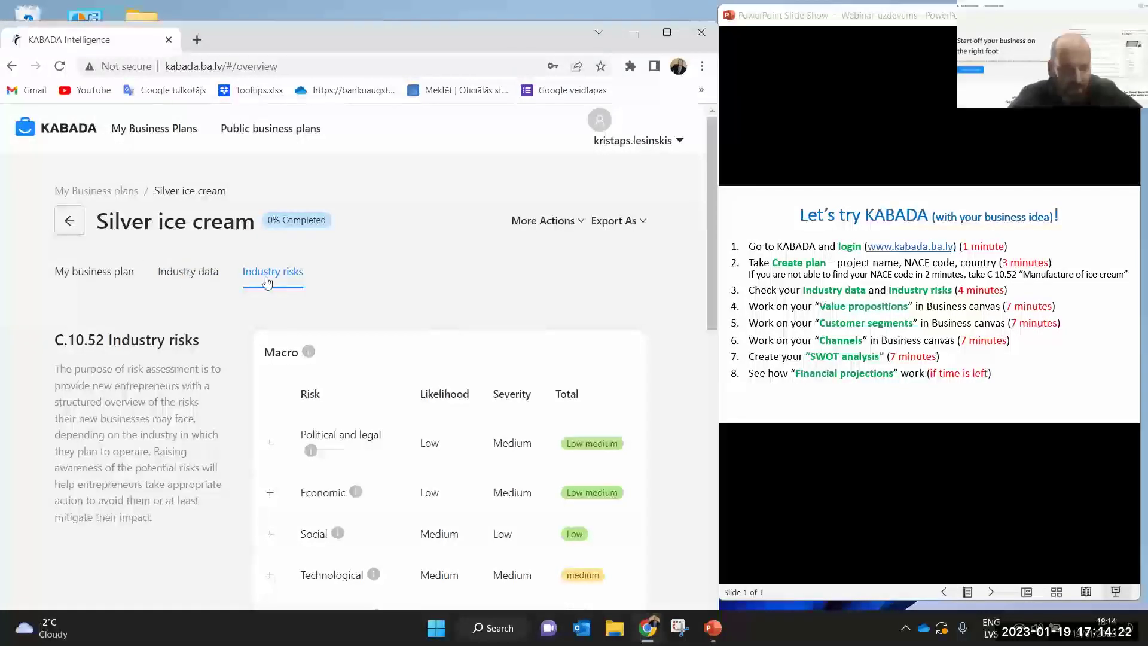
Leave the Silver ice cream plan and return to the list of personal business plans
click(59, 215)
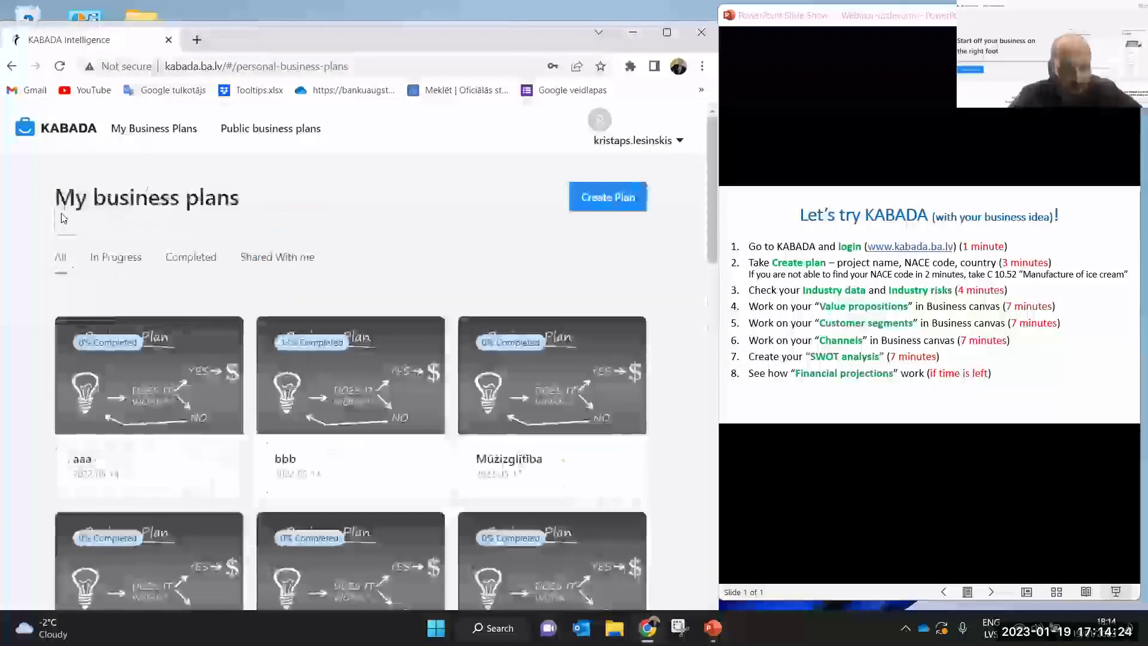
Open the Silver ice cream plan from the list of personal business plans
scroll(293, 261, down, 10)
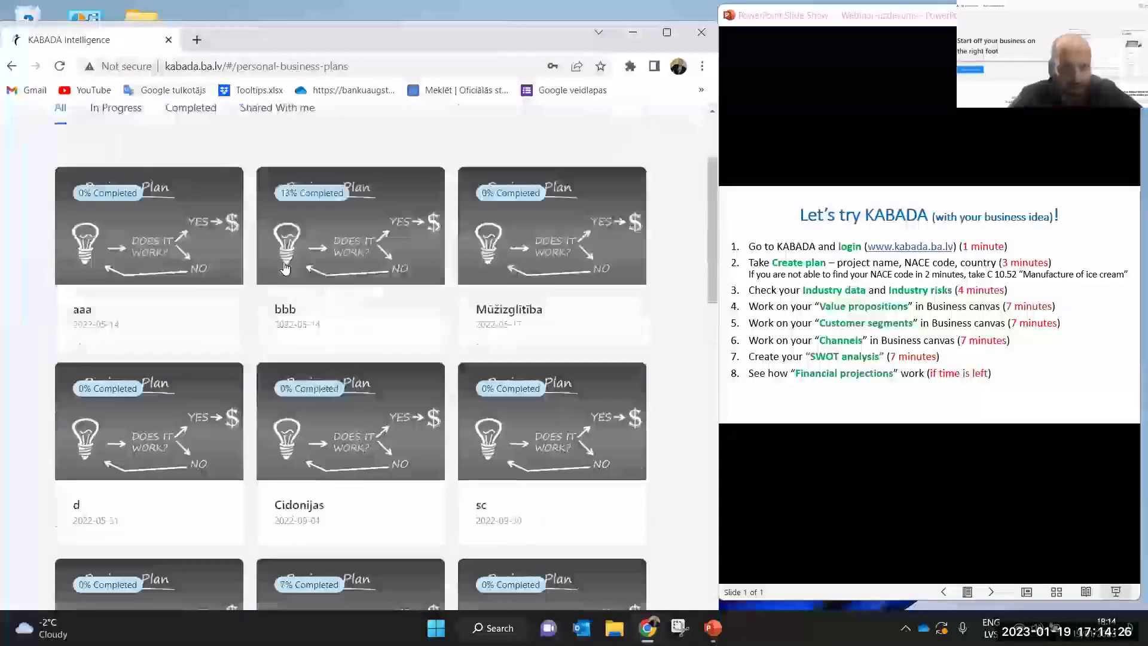
scroll(284, 268, down, 5)
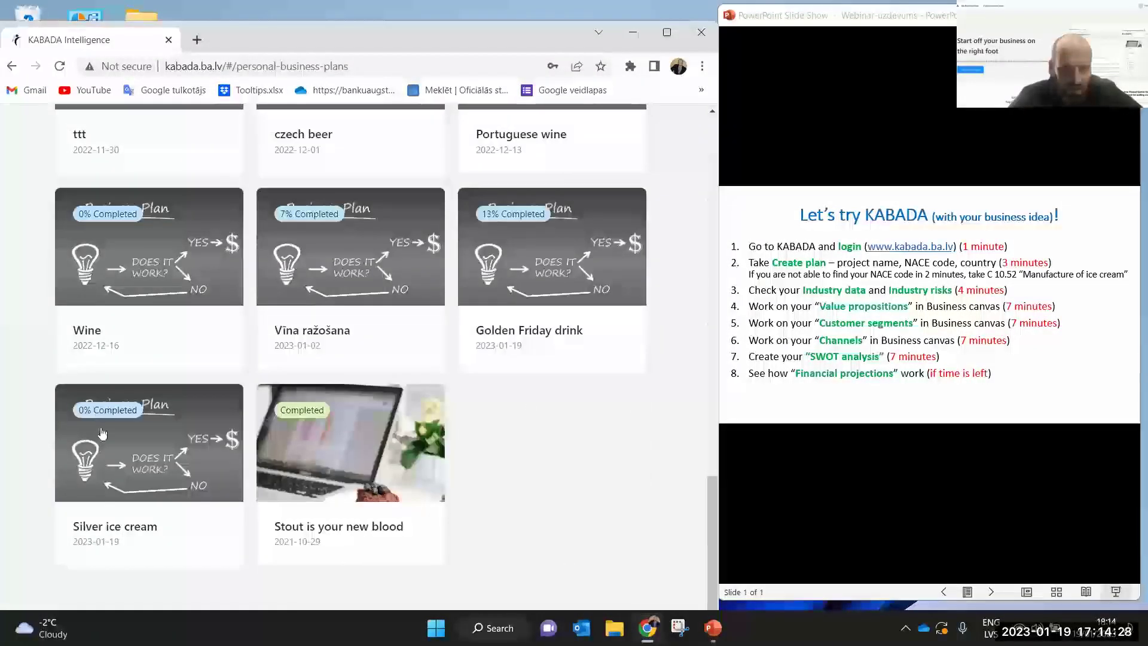
click(335, 430)
scroll(234, 334, up, 10)
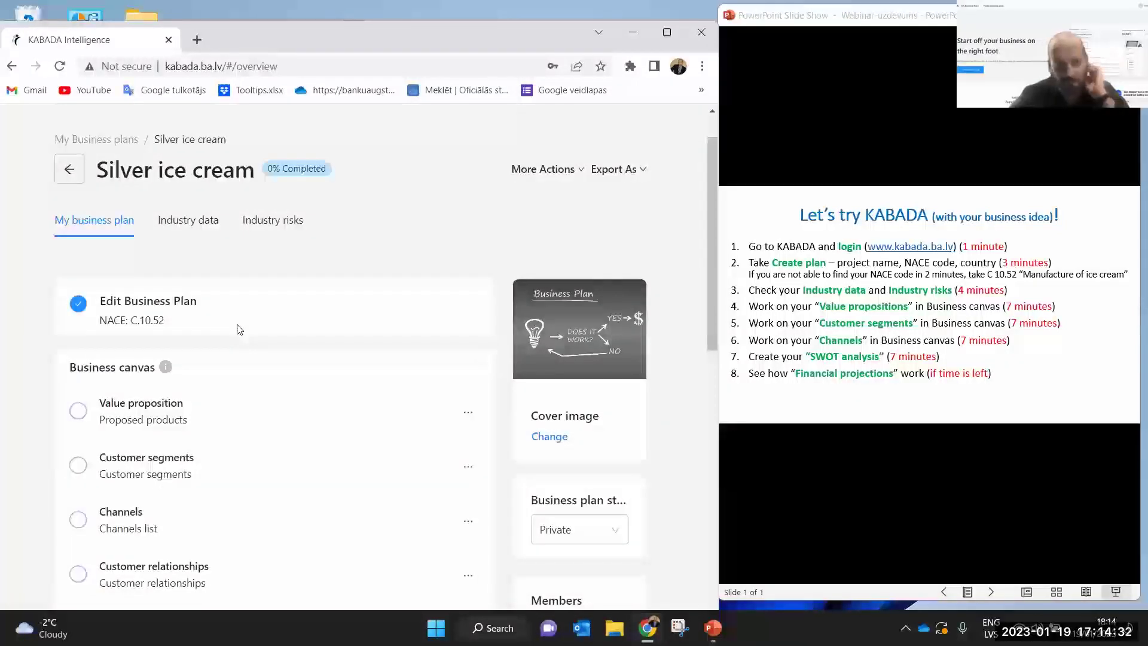
Open the value proposition section of the business canvas and start adding a key product
scroll(240, 326, down, 1)
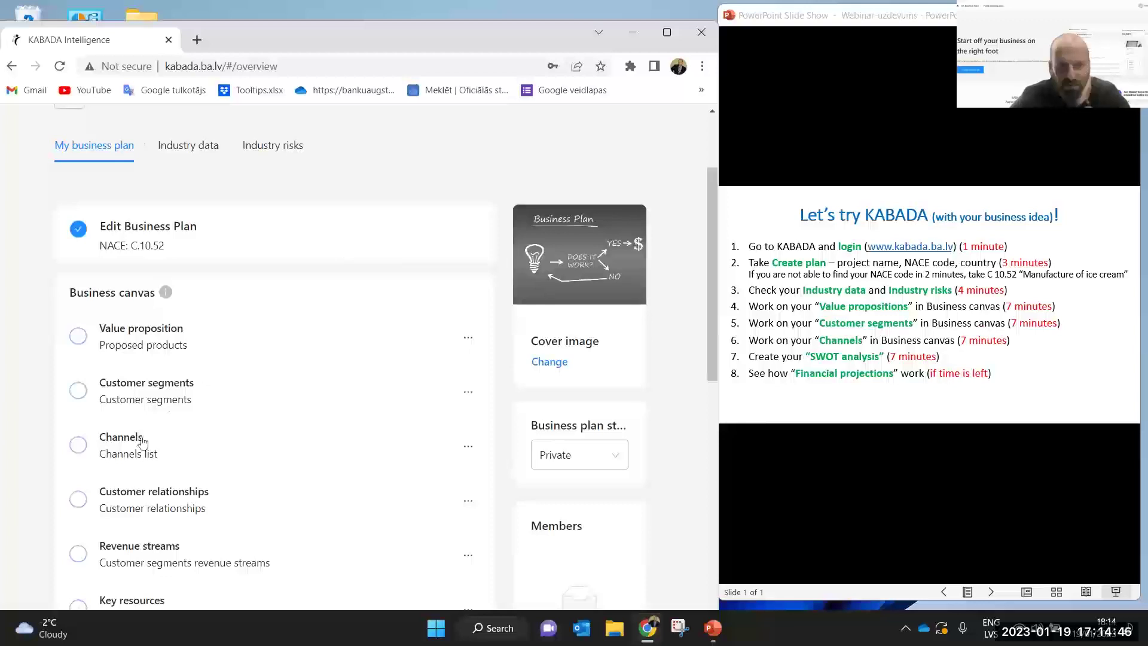
click(142, 336)
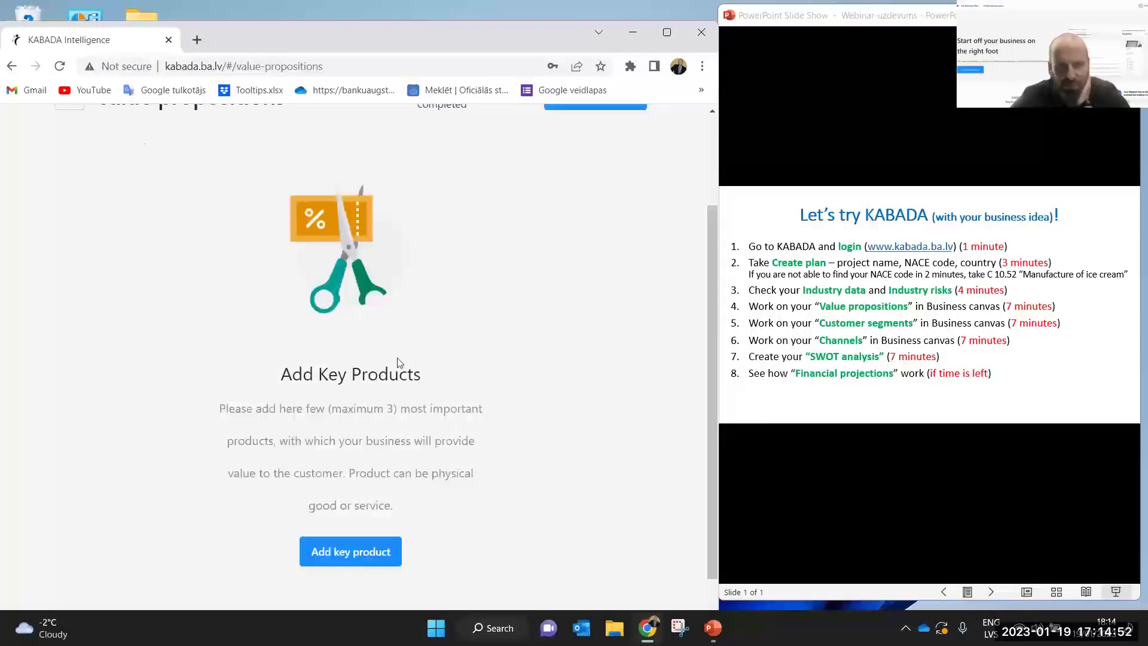
click(324, 550)
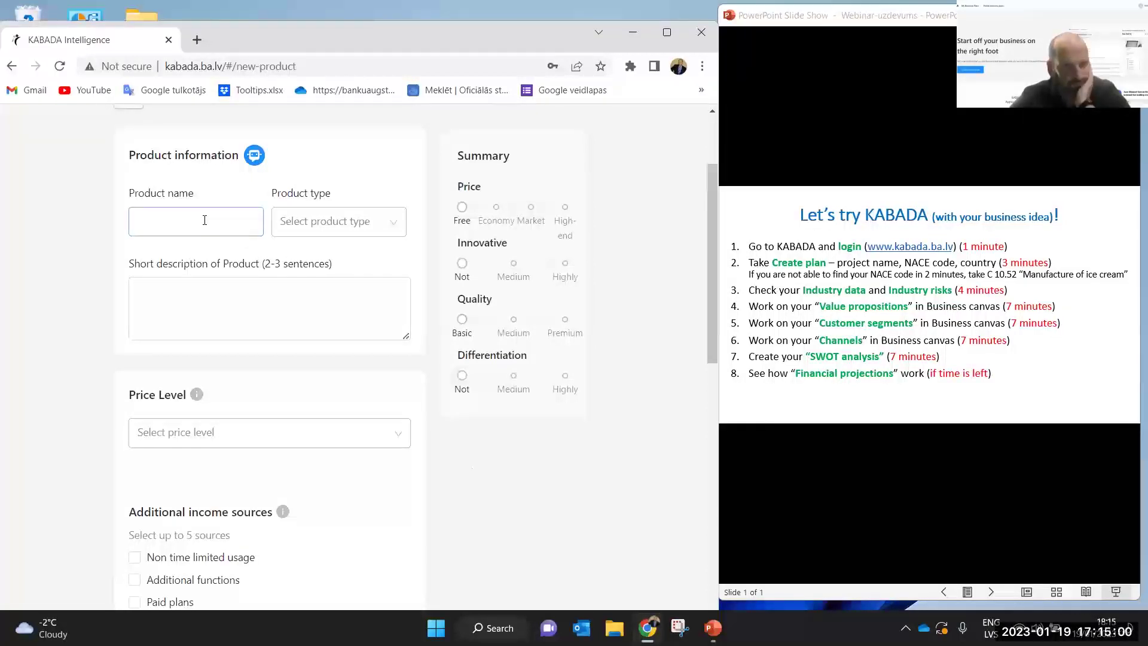
Check which product types are available for the new product
click(341, 226)
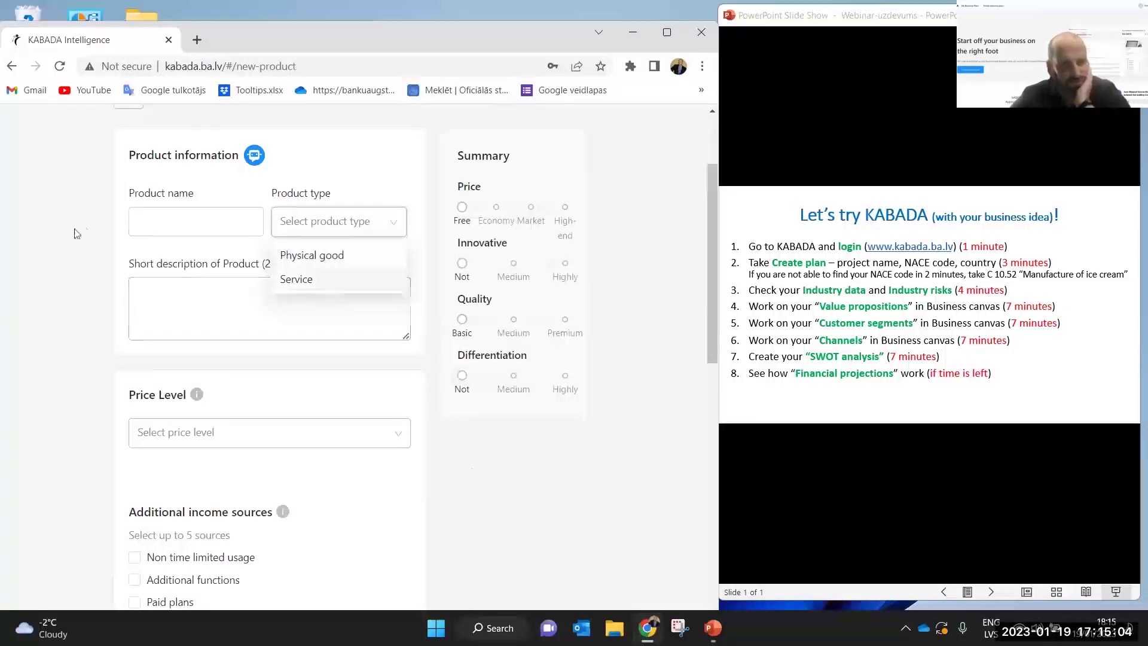
click(27, 218)
click(166, 292)
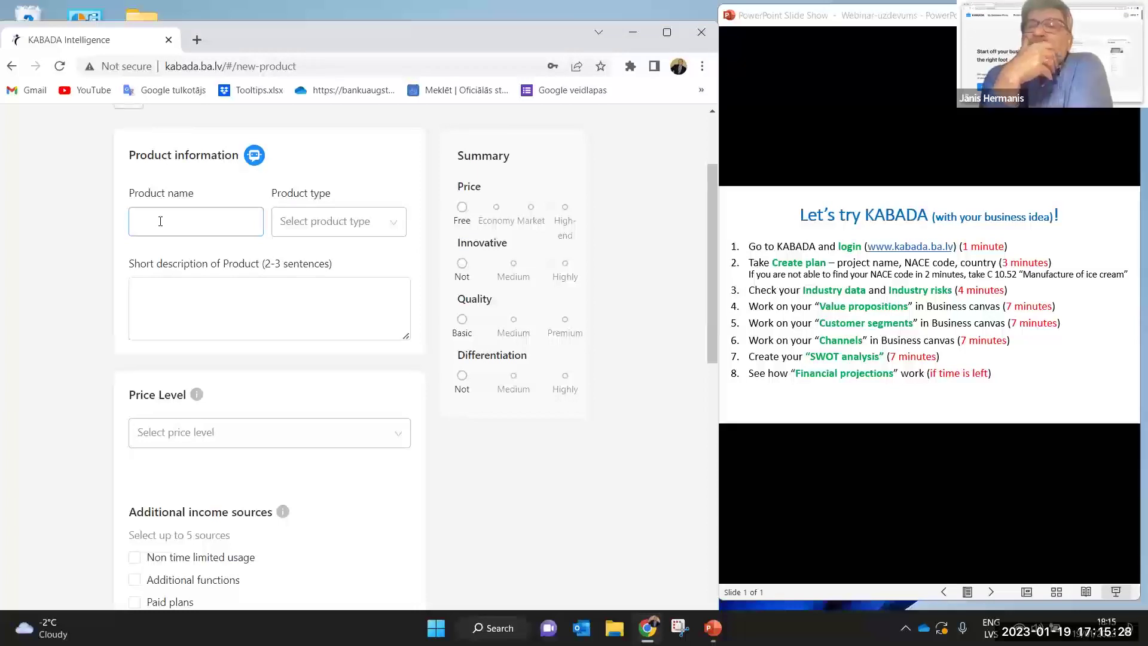
scroll(161, 222, up, 1)
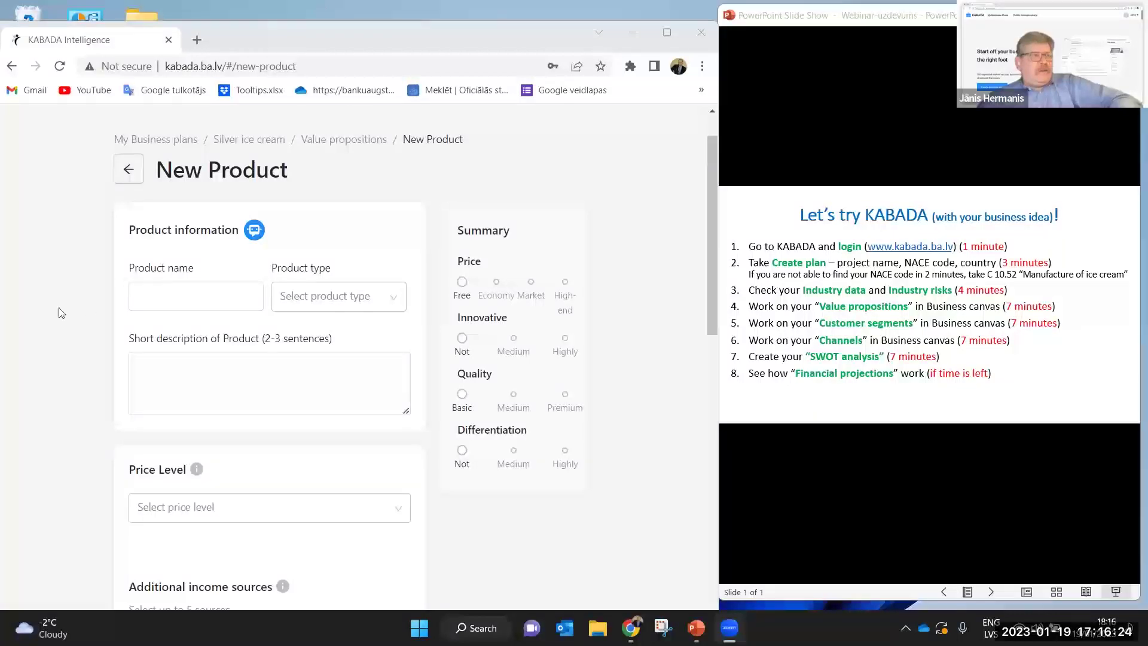
Name the new product "workshop on how to produce ice cream"
click(163, 293)
click(111, 302)
click(163, 299)
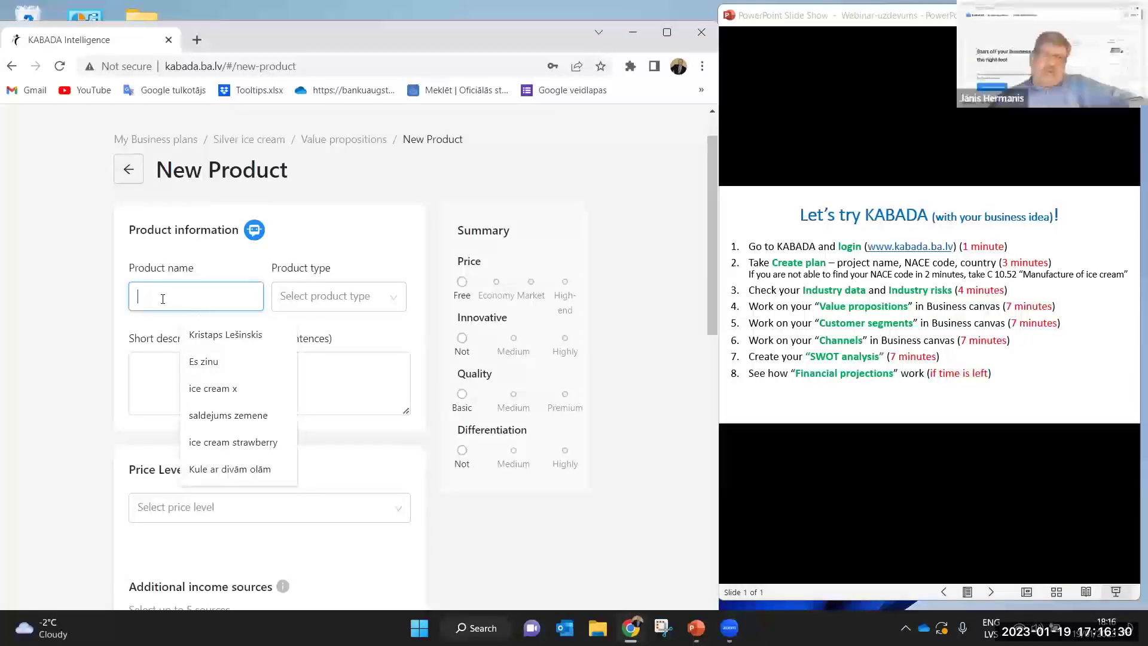
text(work)
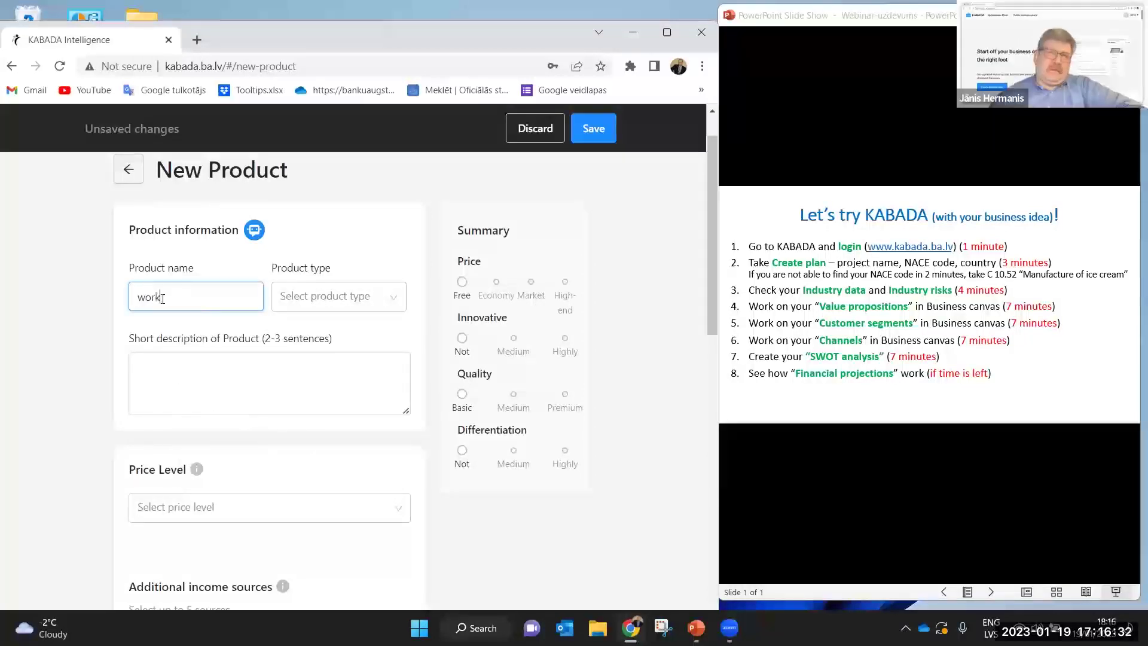
text(hop)
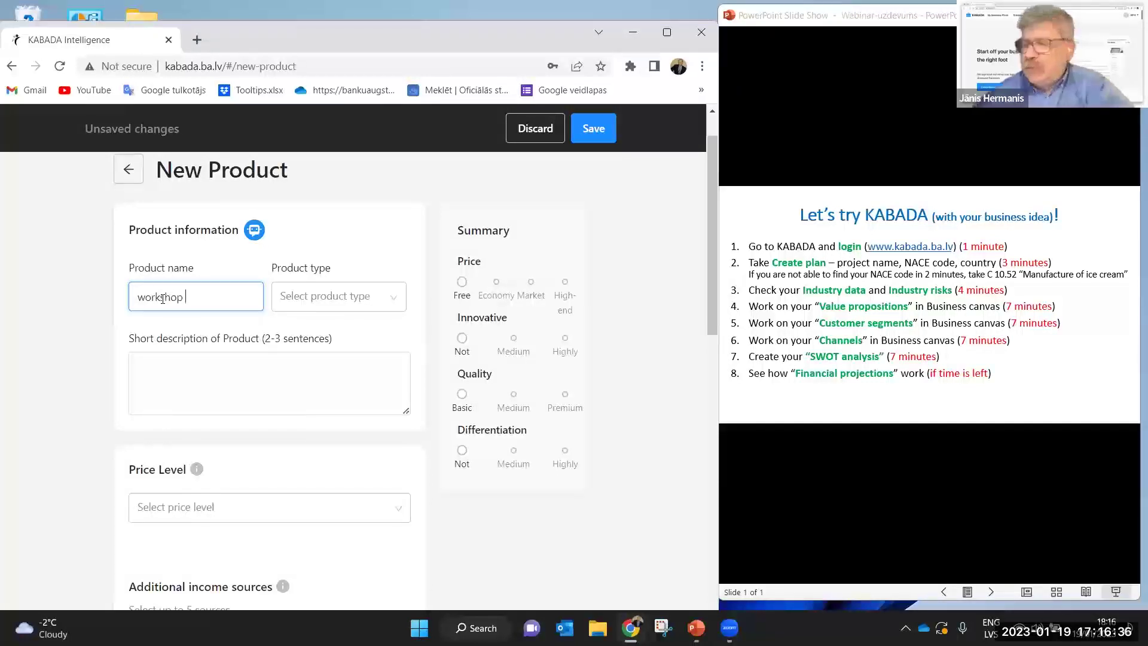
text( on)
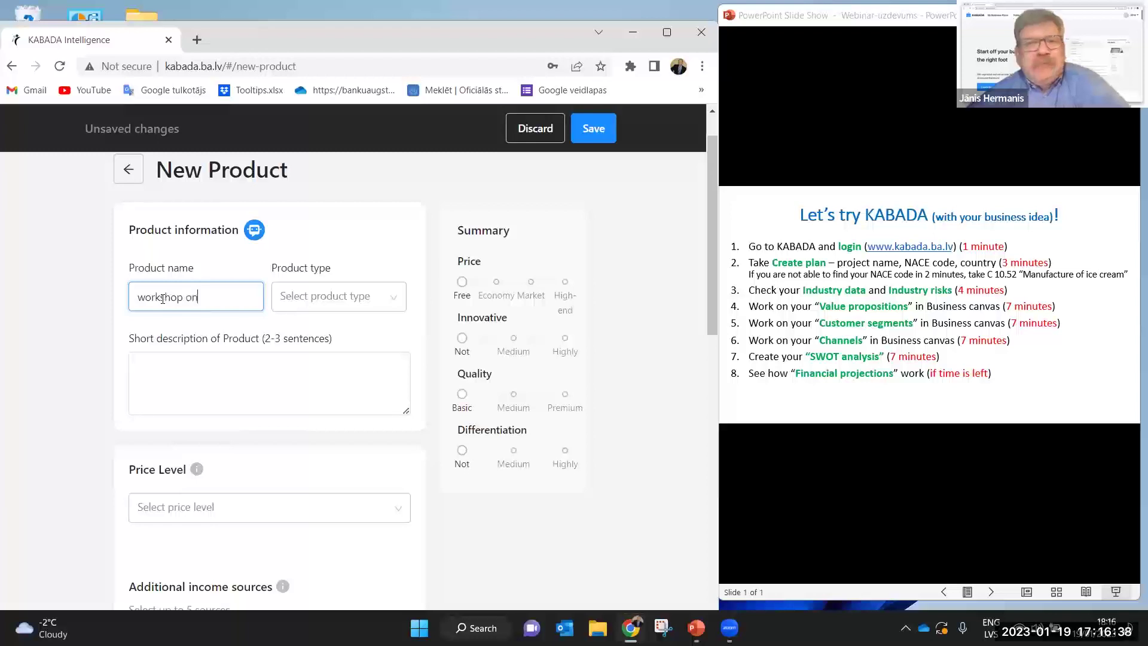
text( how to )
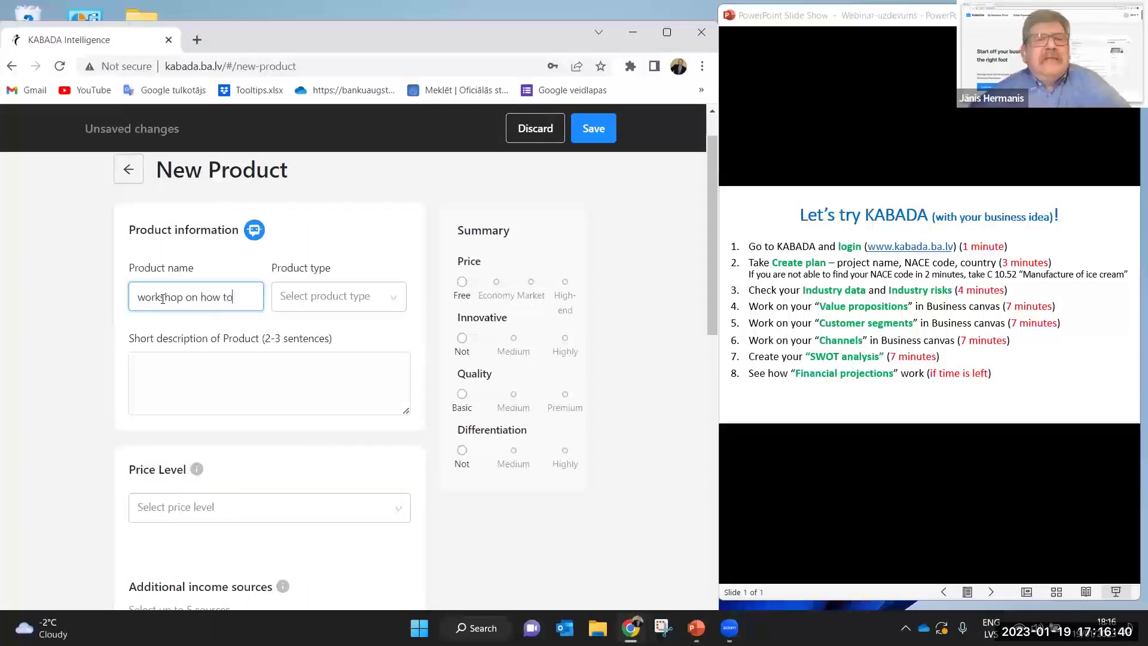
text(produc)
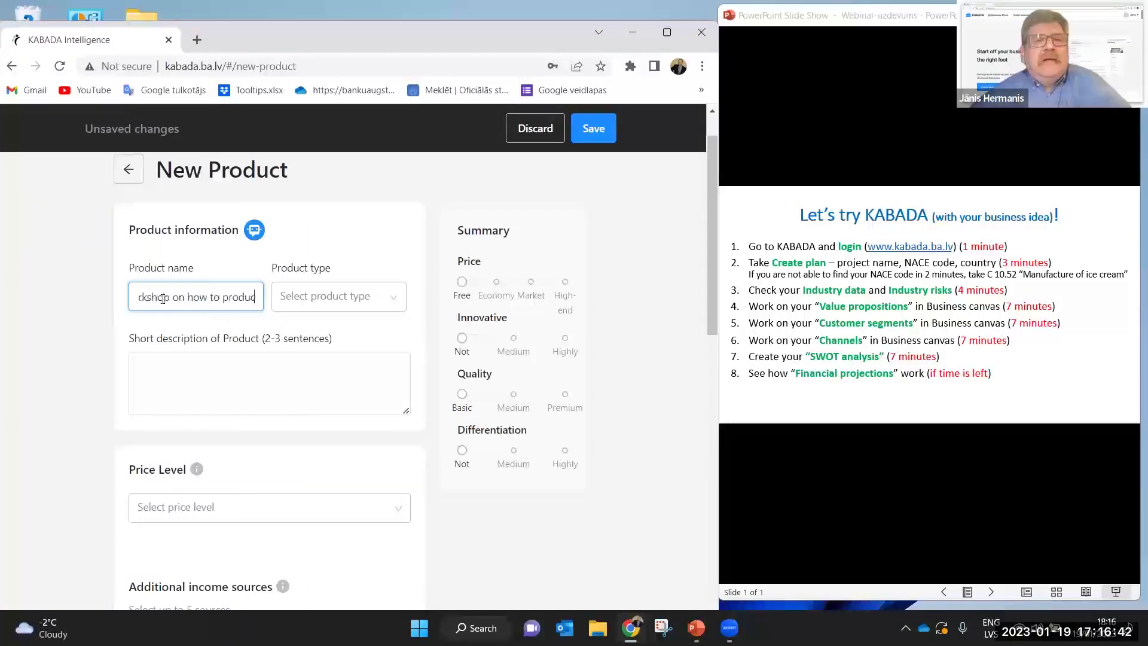
text(e ice c)
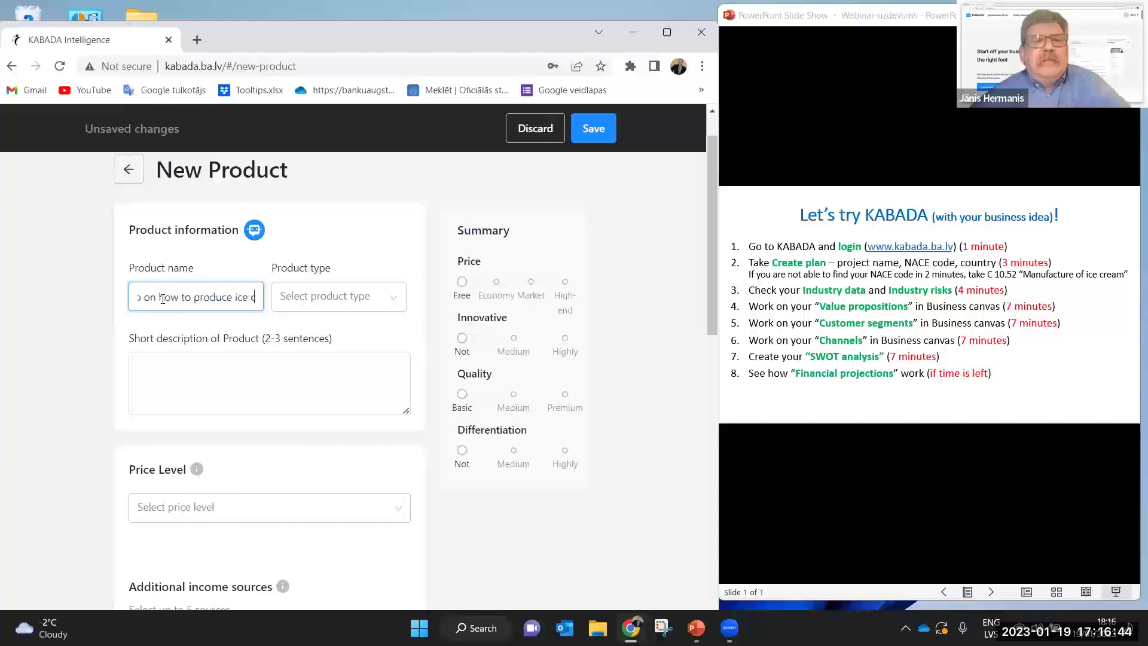
text(ream)
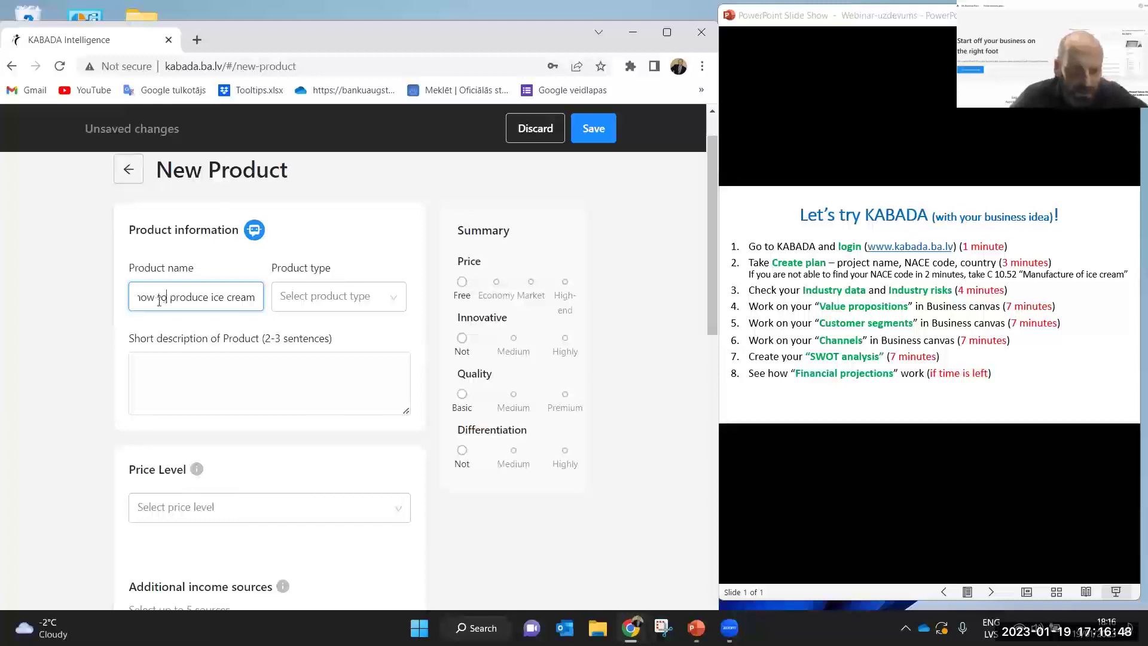
Read through the full text of the product name from beginning to end
click(170, 297)
key(Left)
key(Left)
key(Left)
key(Left)
key(Left)
key(Left)
key(Left)
key(Left)
key(Left)
key(Left)
key(Left)
key(Left)
key(Left)
key(Left)
key(Left)
key(Left)
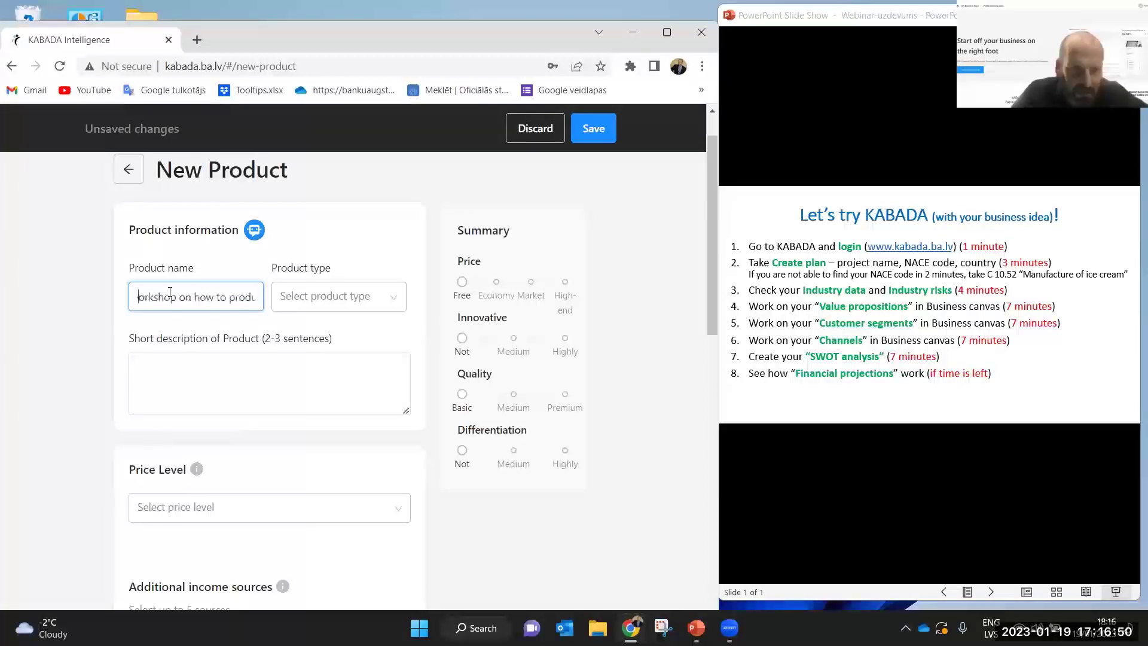
key(Right)
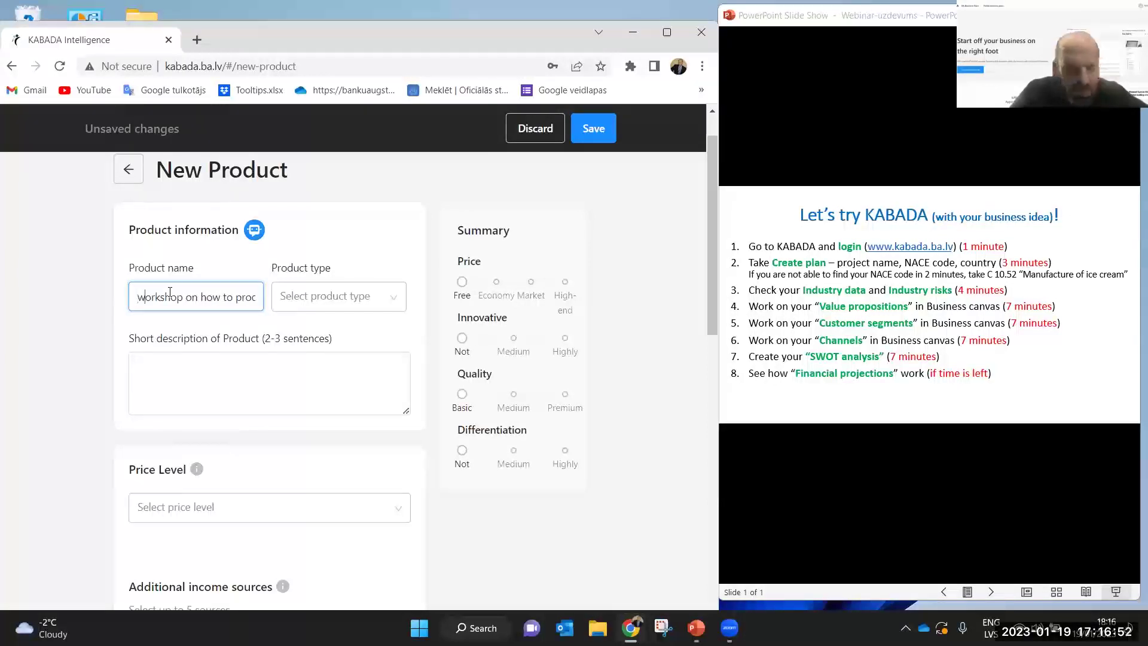
key(Right)
key(Right)
key(Right)
key(Right)
key(Right)
key(Right)
key(Right)
key(Right)
key(Right)
key(Right)
key(Right)
key(Right)
key(Right)
key(Right)
key(Right)
key(Right)
key(Right)
key(Right)
key(Right)
key(Right)
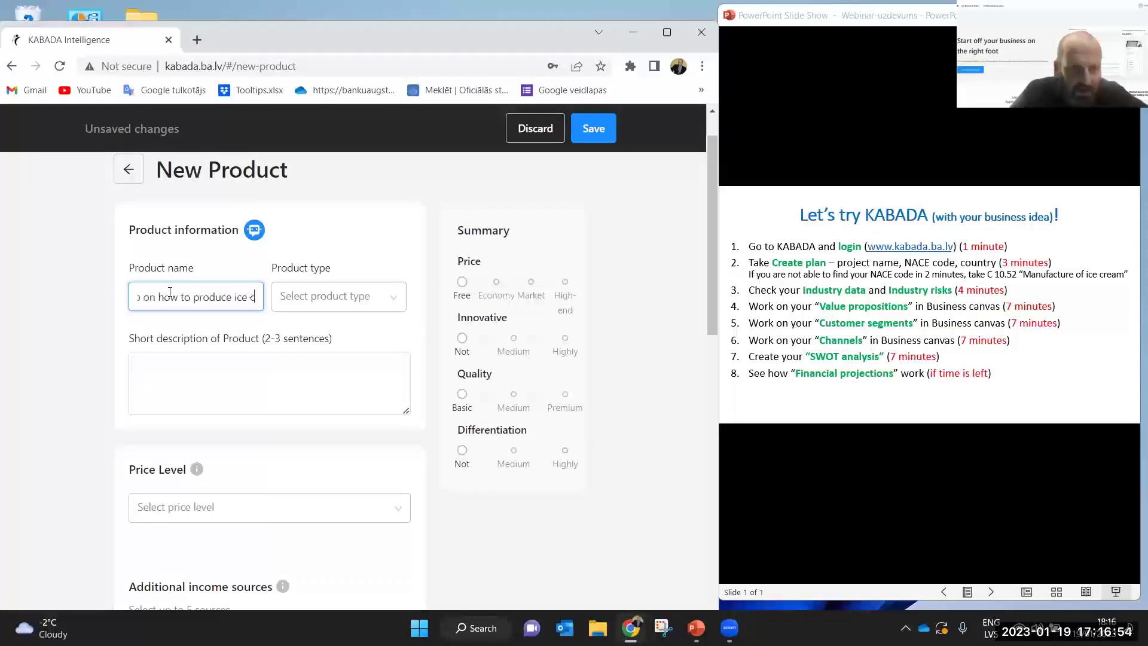
key(Right)
key(Right)
key(Left)
key(Left)
key(Left)
key(Left)
key(Left)
key(Left)
key(Left)
key(Left)
key(Left)
key(Left)
key(Left)
key(Left)
key(Left)
key(Left)
key(Left)
key(Left)
key(Left)
key(Left)
key(Left)
key(Left)
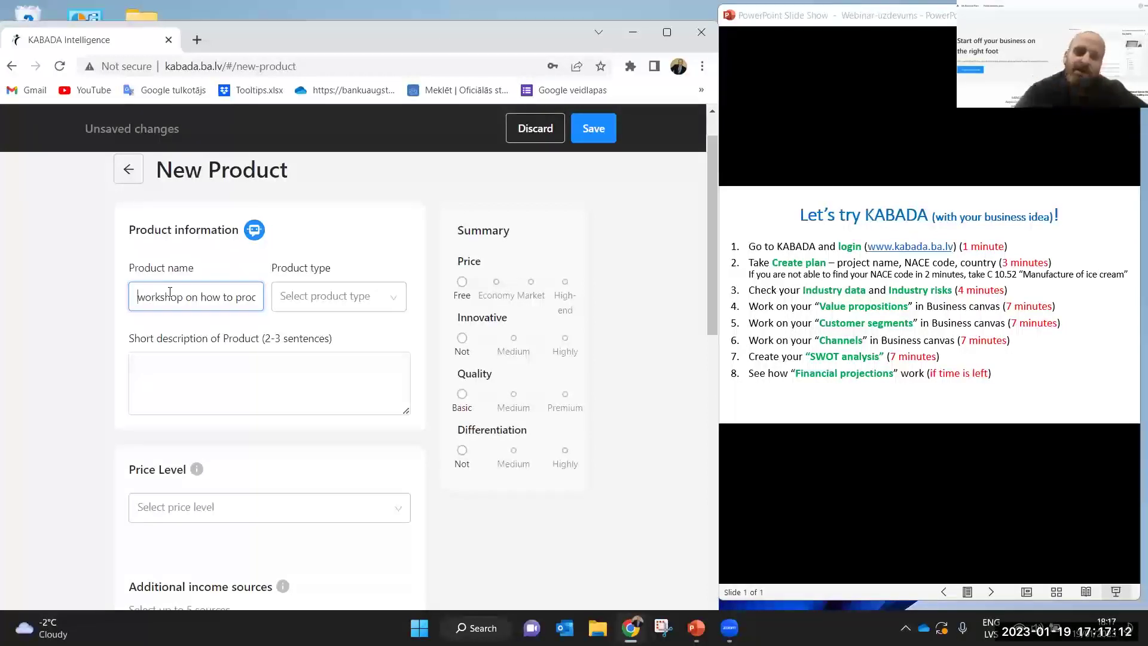
Set the product type to Service and enter the short description "two week courses in groups of 5-10 people"
click(312, 299)
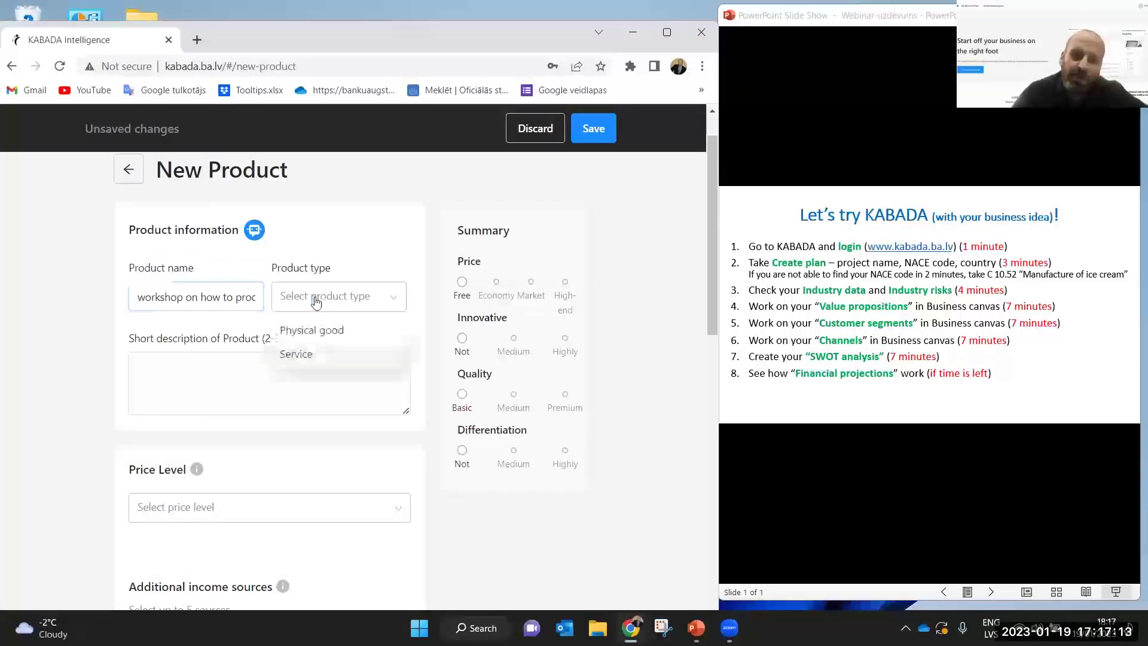
click(303, 356)
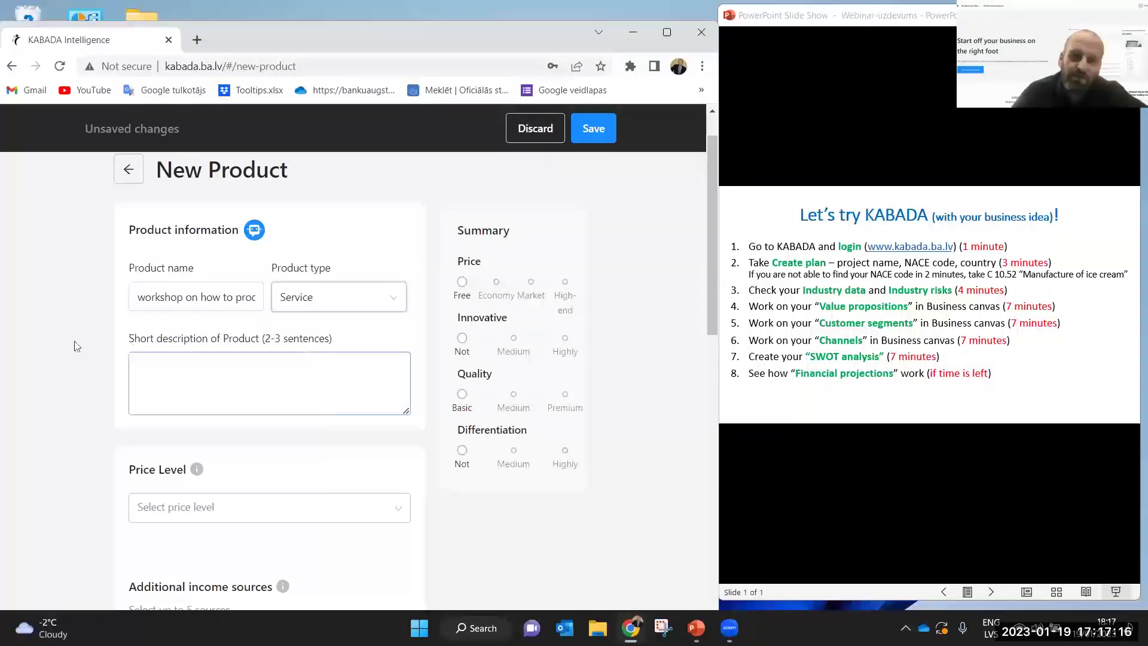
click(173, 375)
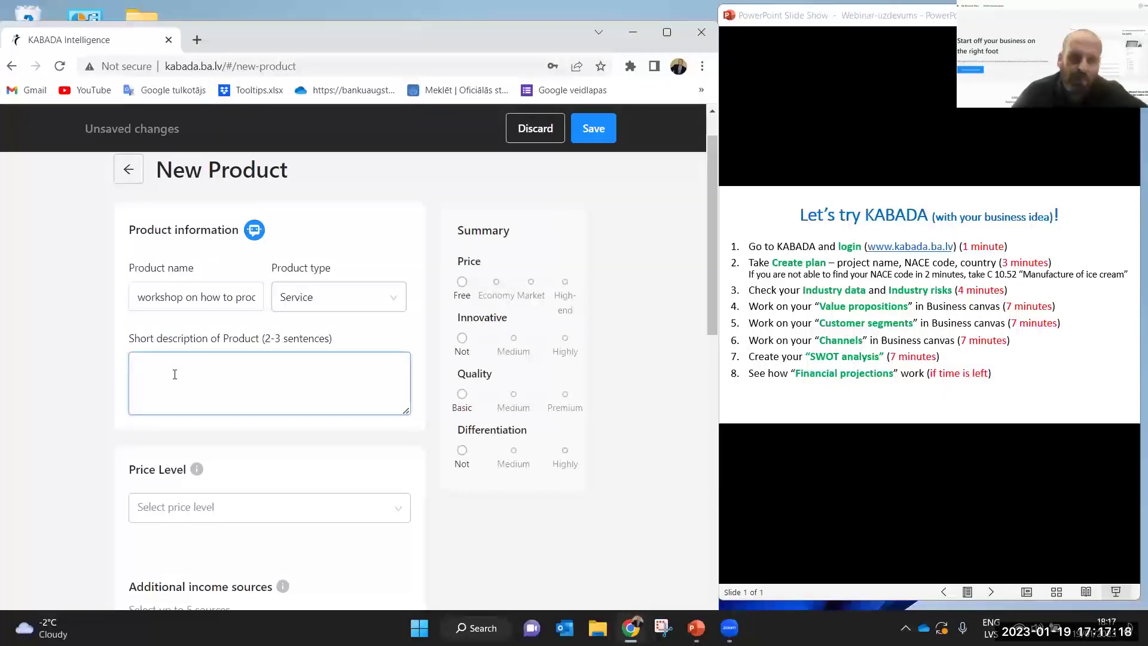
text(two week)
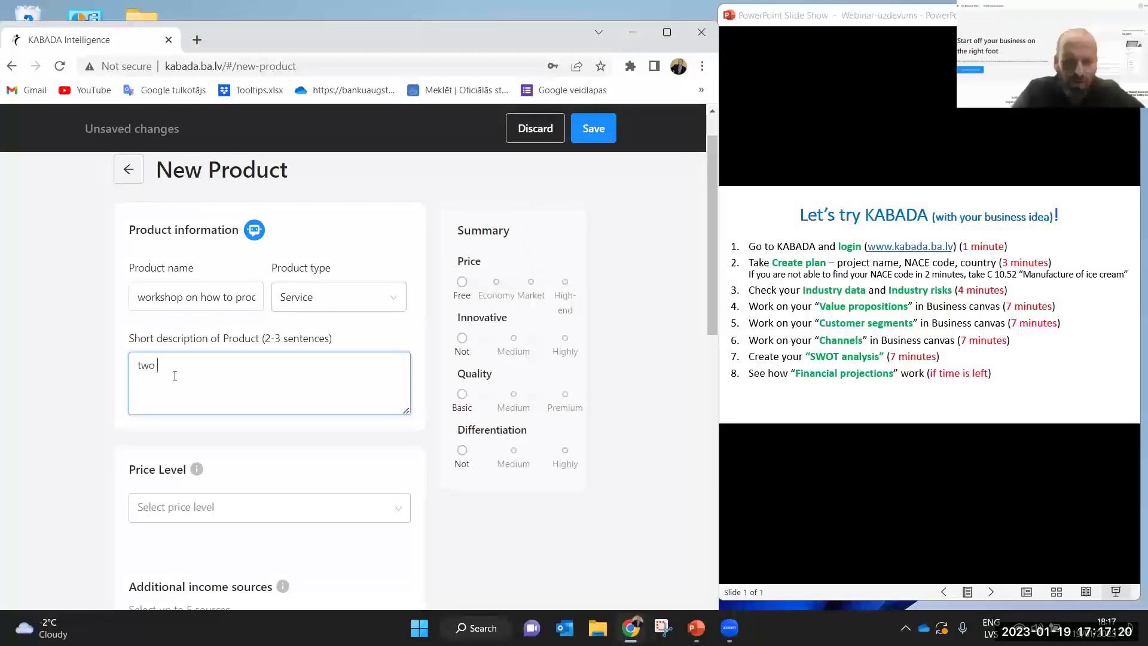
text( corses )
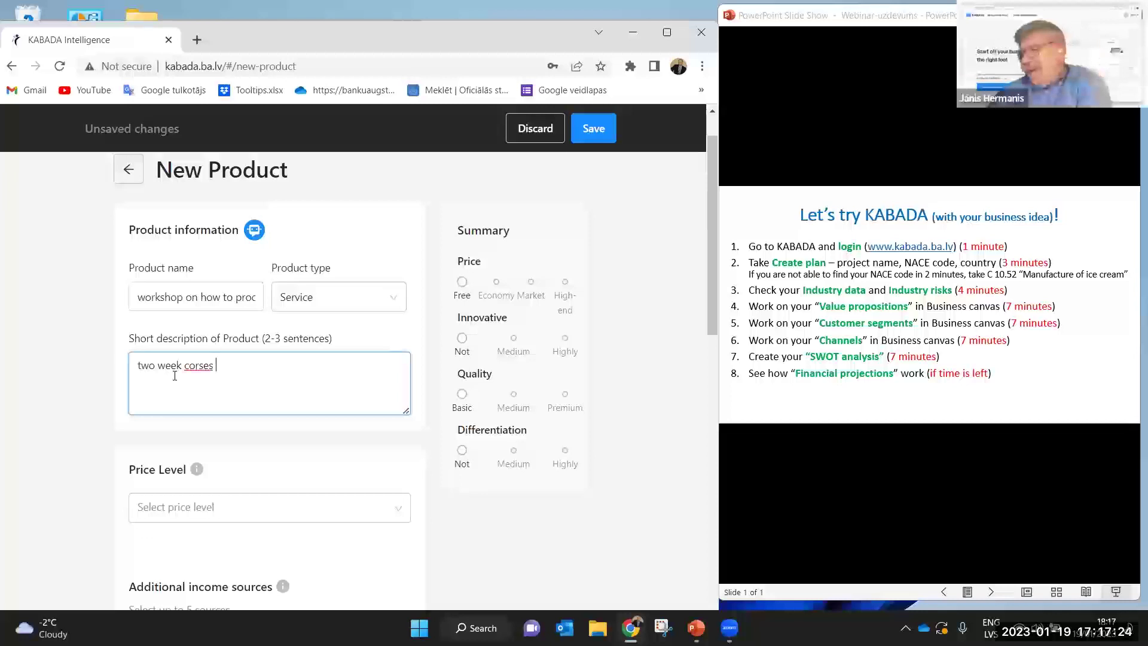
text(in groups )
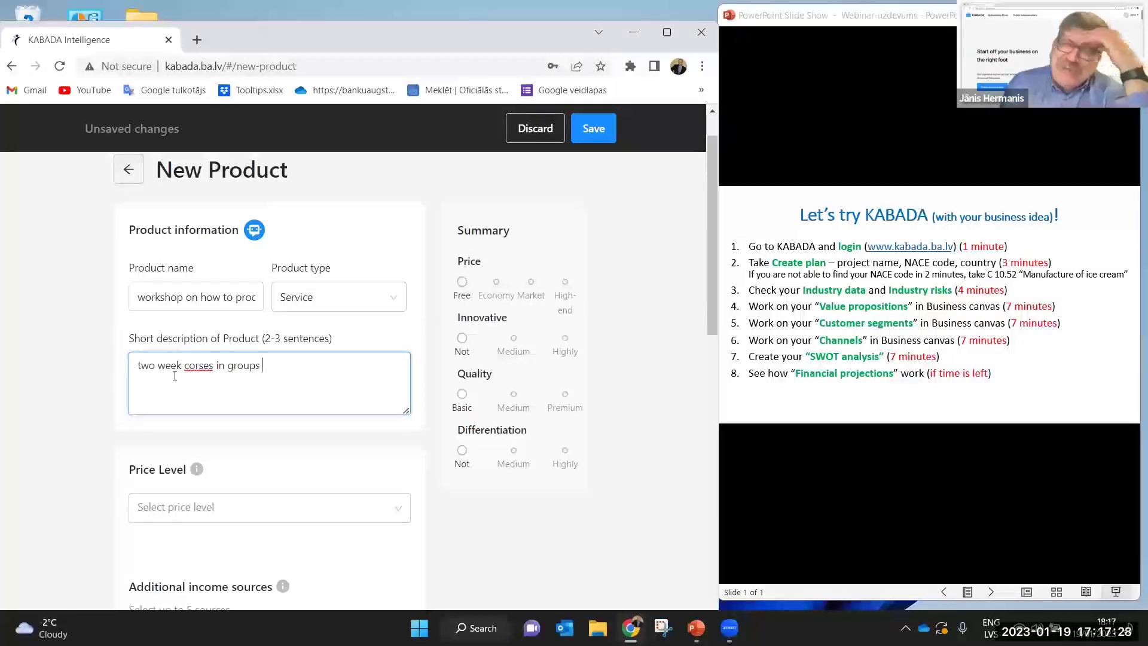
text(of )
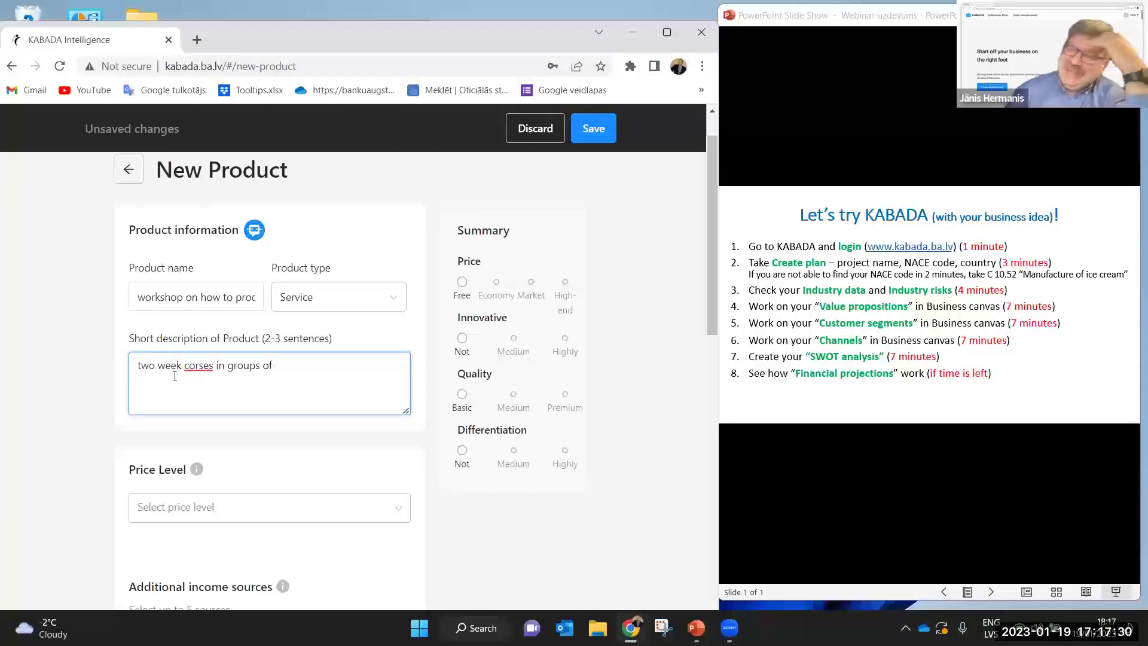
text(5-10)
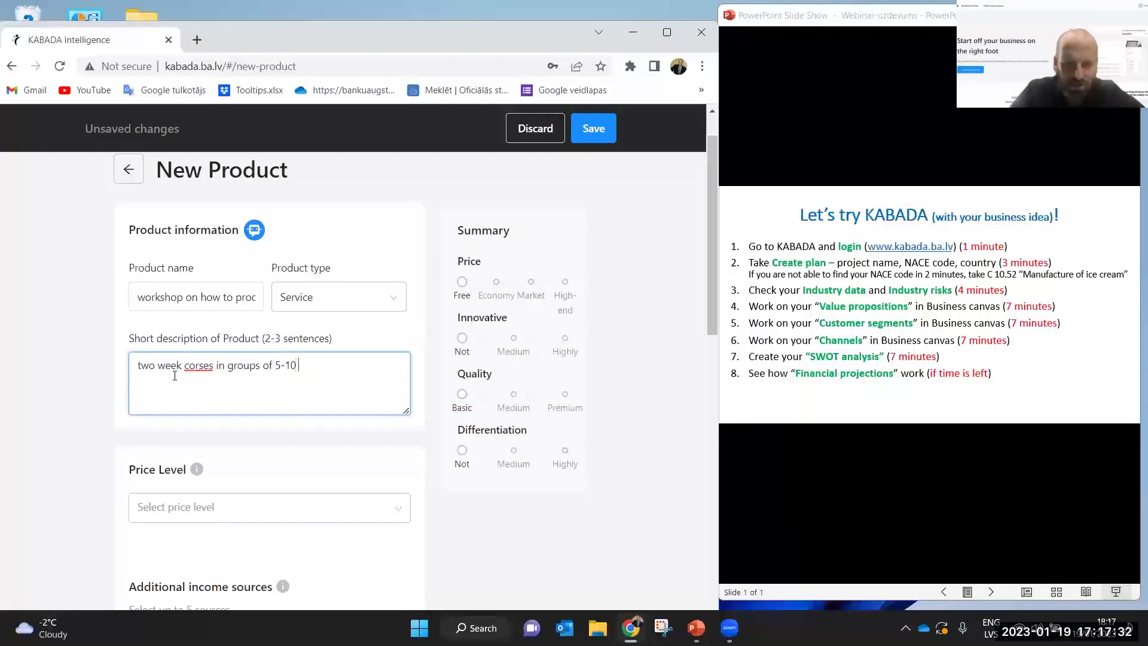
text( people)
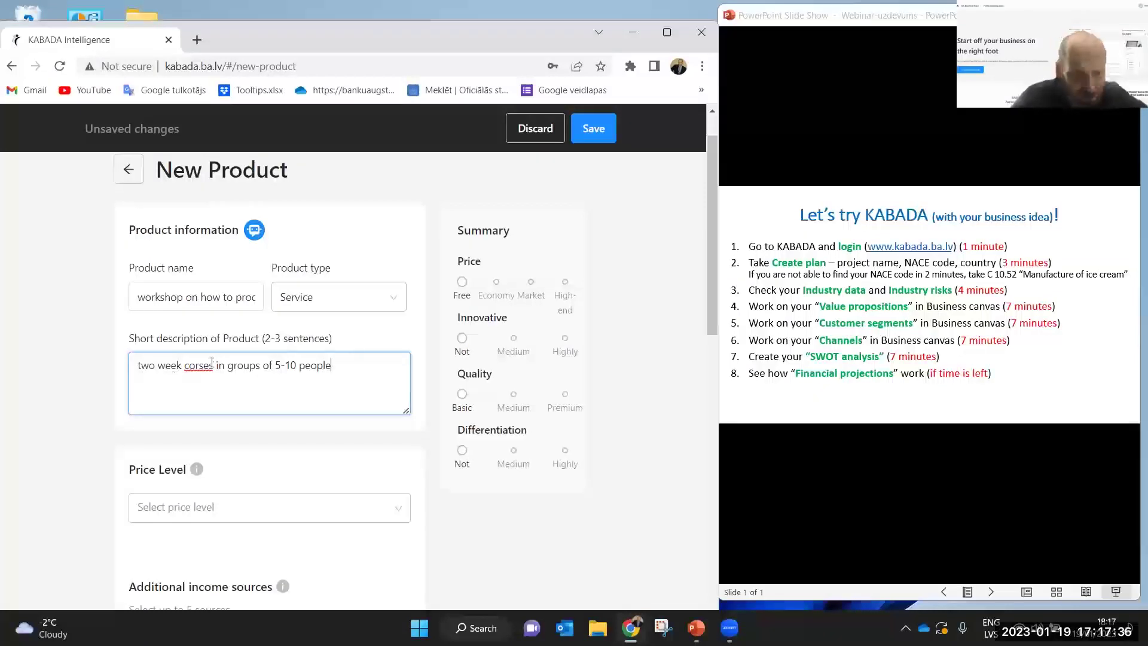
click(185, 366)
text(u)
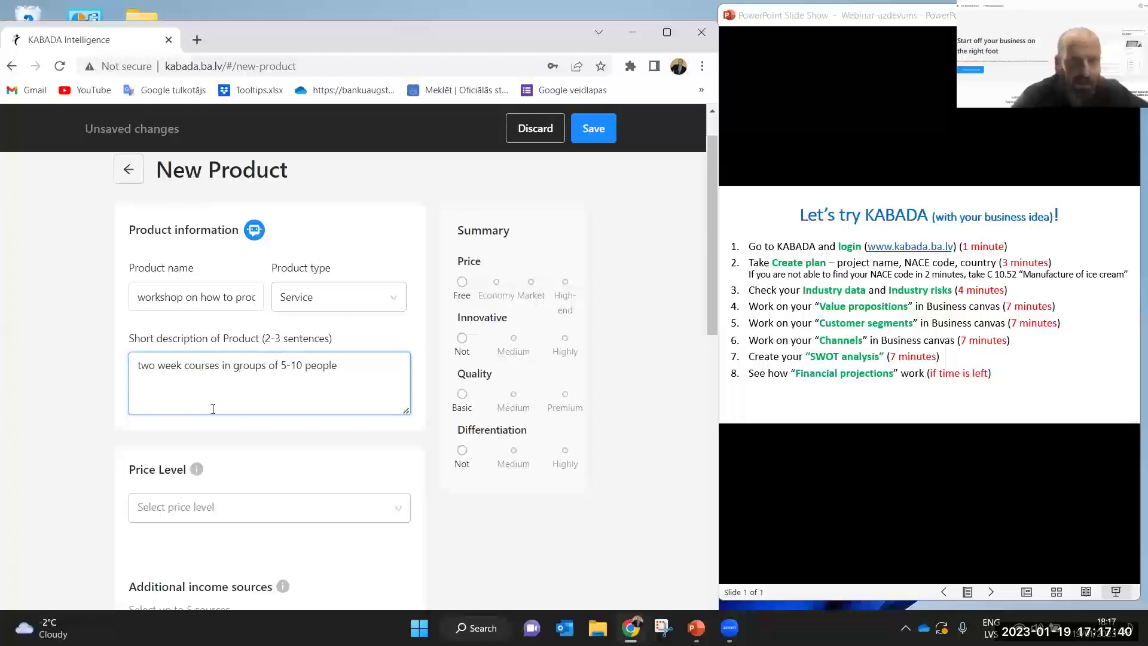
click(3, 333)
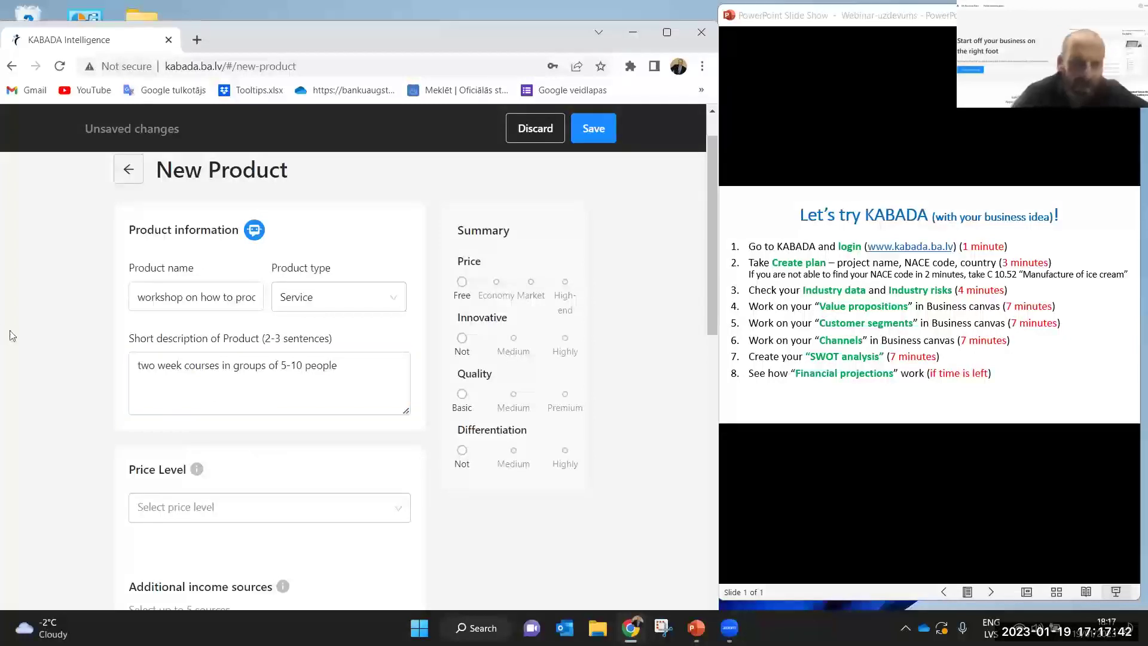
Set the product's price level to Free
scroll(12, 335, down, 3)
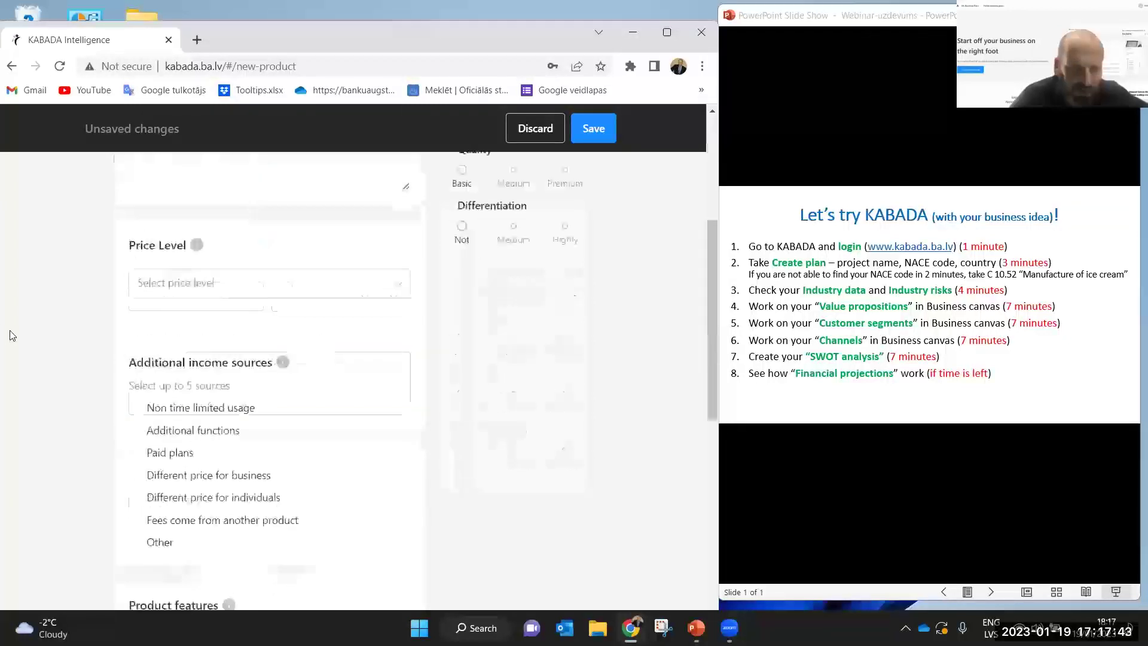
click(187, 282)
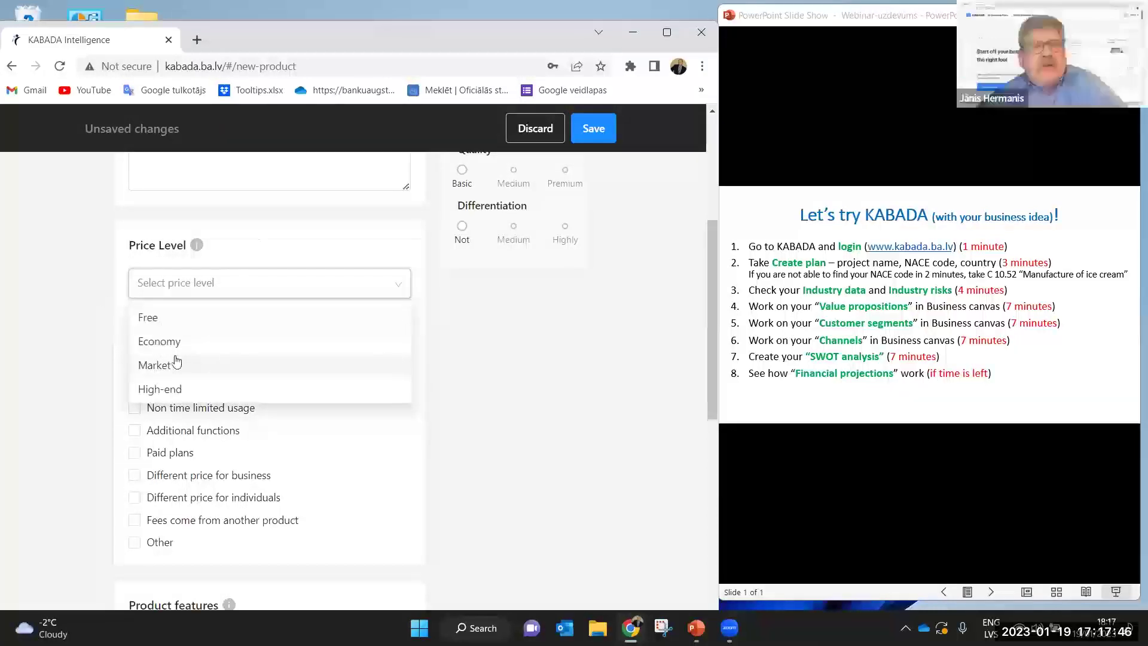
click(172, 317)
scroll(19, 318, up, 3)
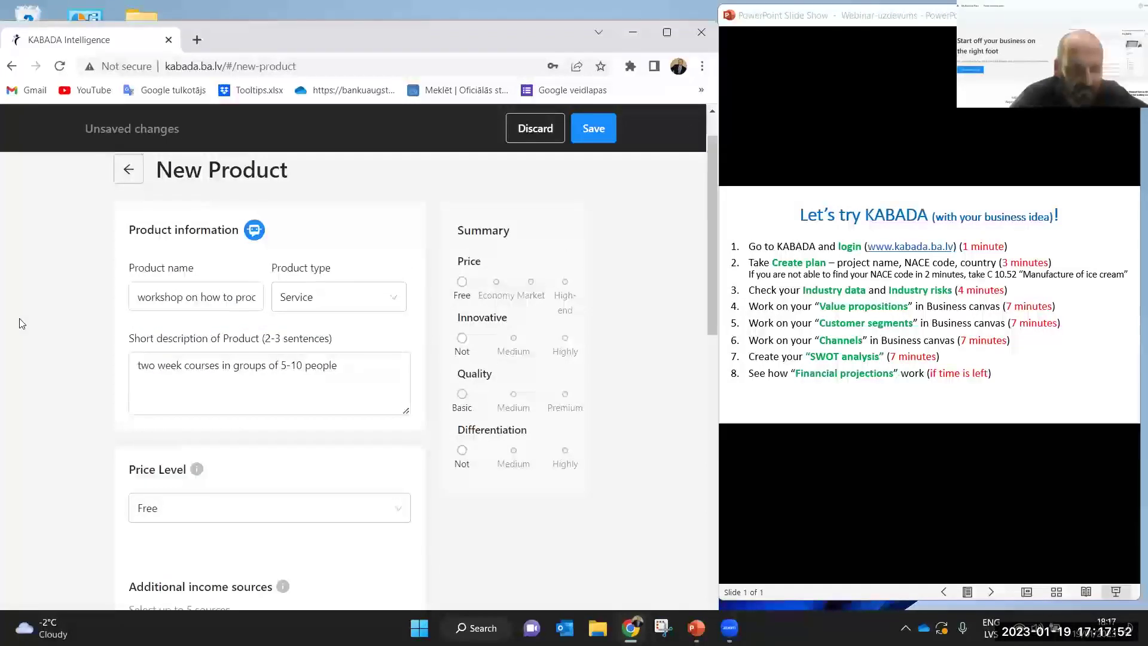
Select "Different price for business" as an additional income source of the workshop product
scroll(19, 324, down, 1)
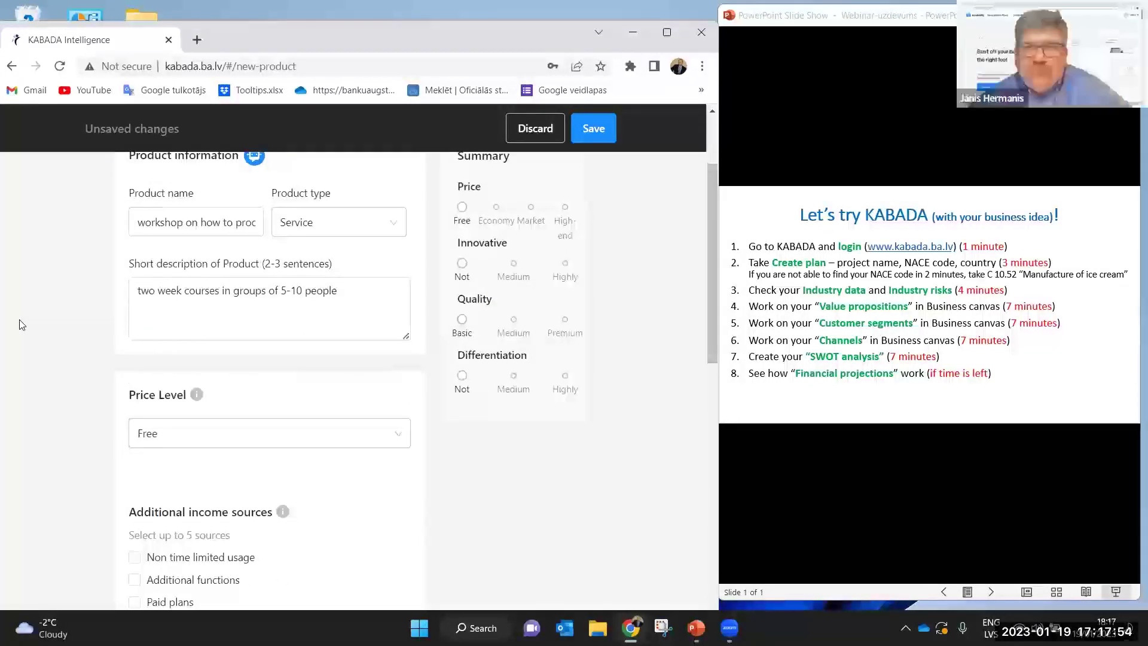
scroll(20, 324, down, 2)
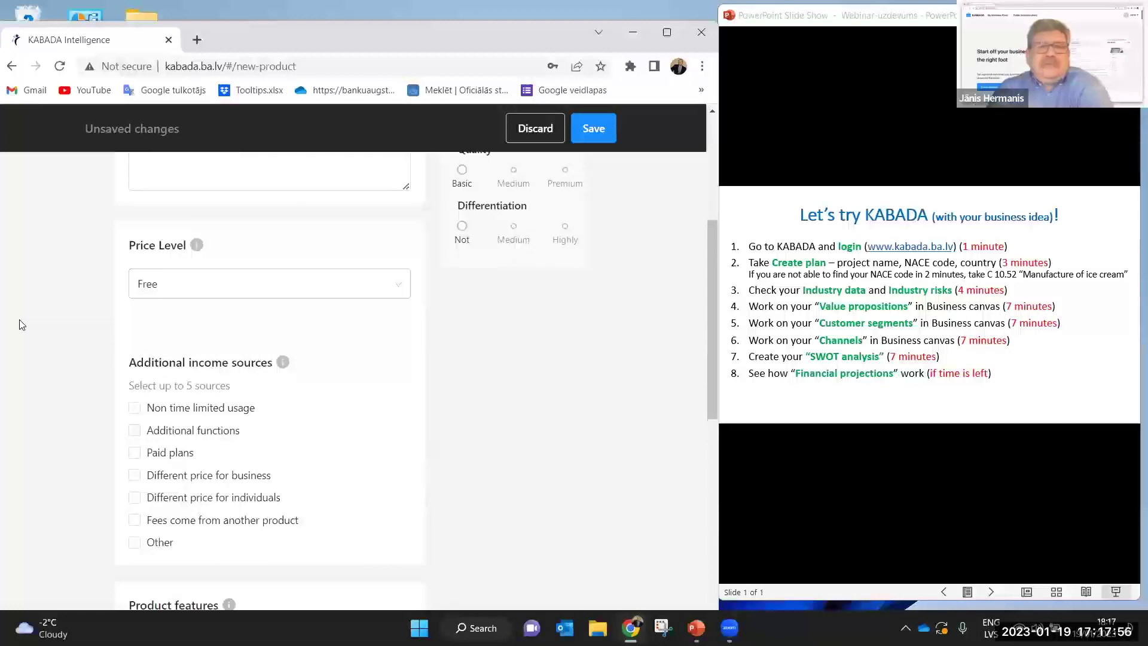
scroll(20, 324, down, 1)
scroll(20, 323, down, 1)
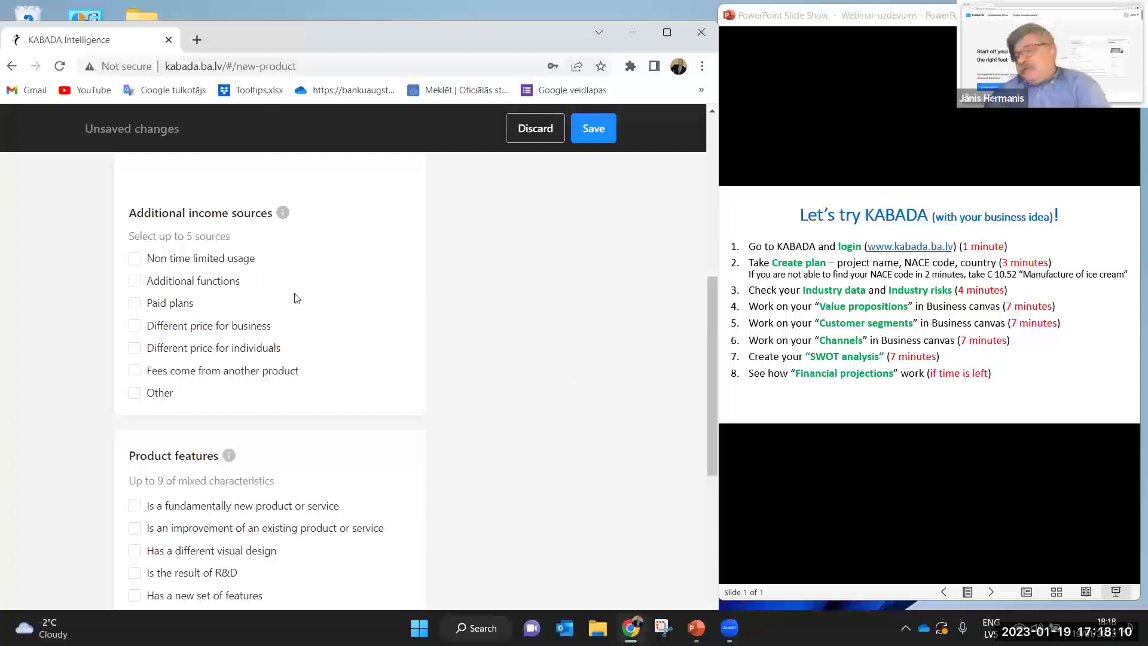
click(135, 326)
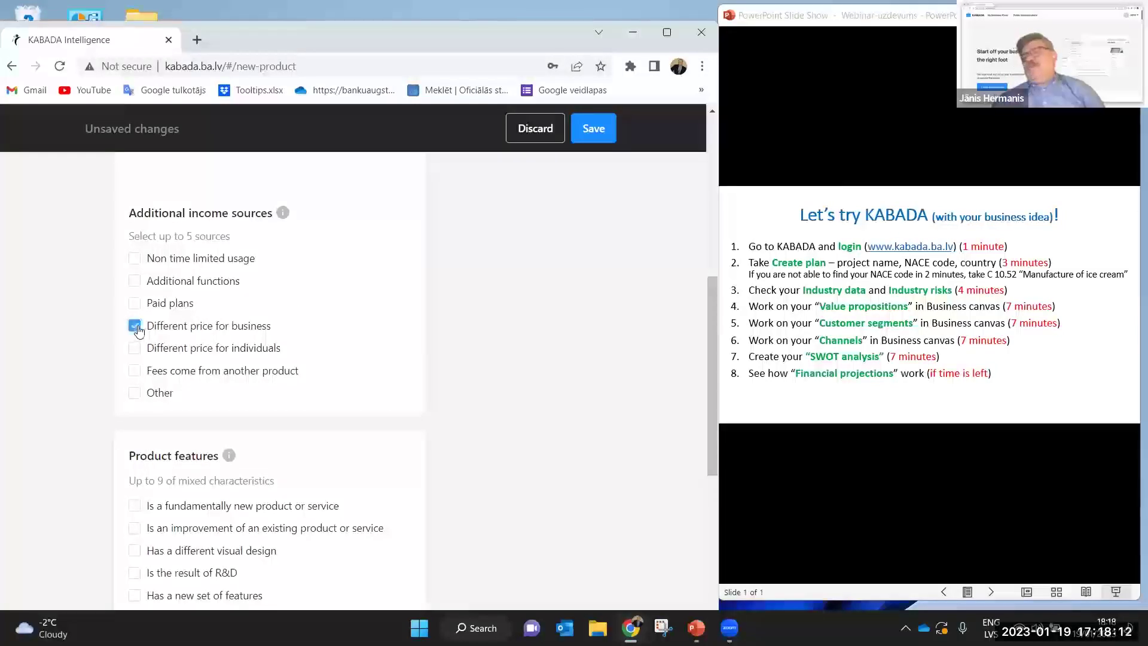
Select the product features "Aims to set a trend", "Is a niche" and "Is a different variant of a current product/service"
scroll(481, 399, down, 2)
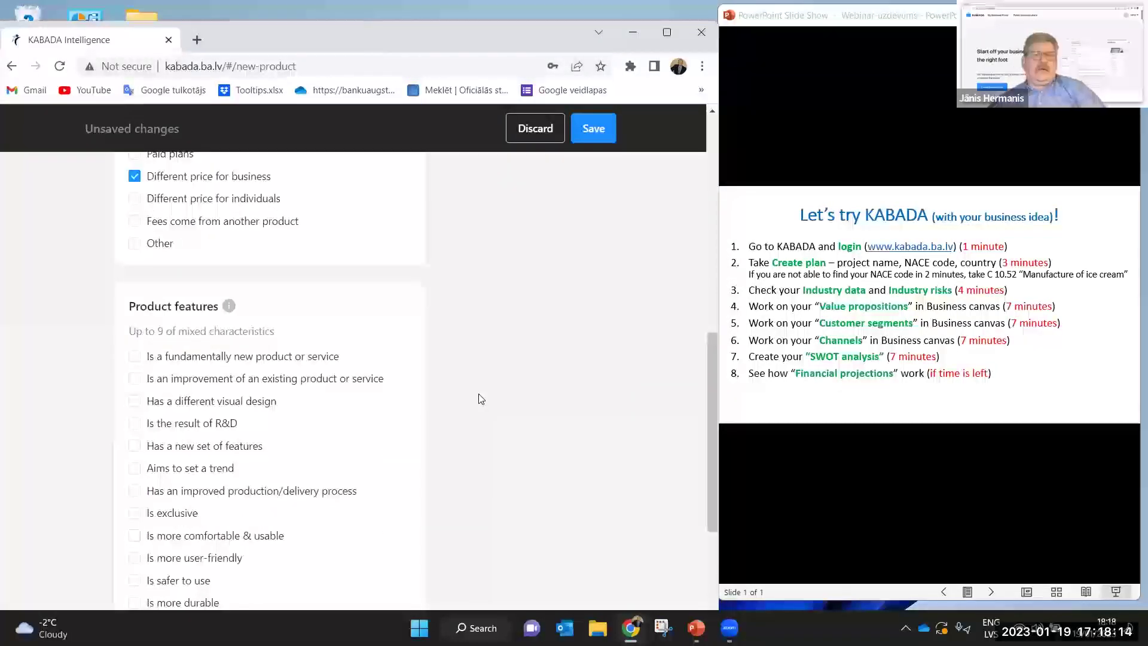
scroll(482, 399, down, 1)
scroll(478, 397, down, 1)
scroll(478, 398, up, 2)
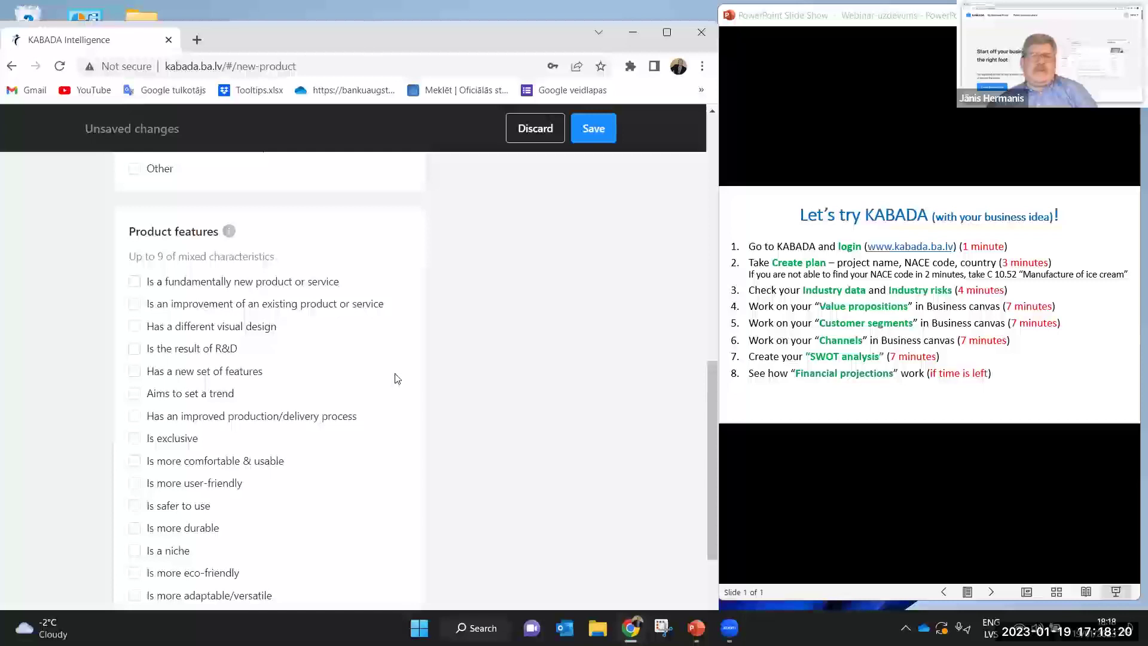
scroll(561, 418, up, 3)
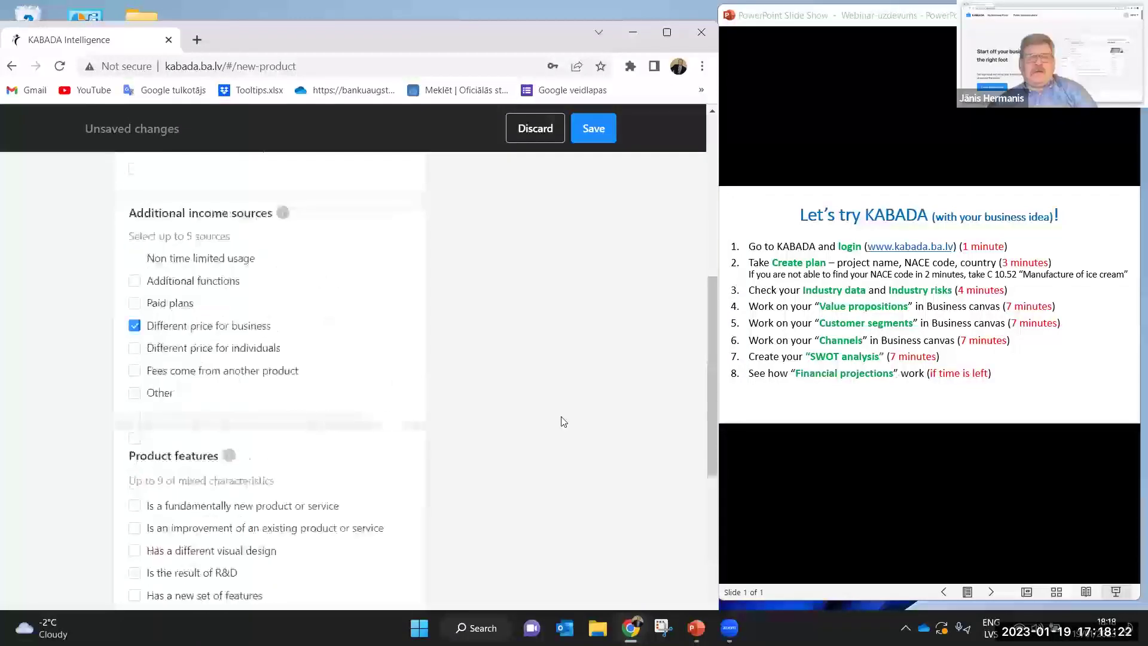
scroll(560, 417, down, 1)
scroll(560, 417, down, 2)
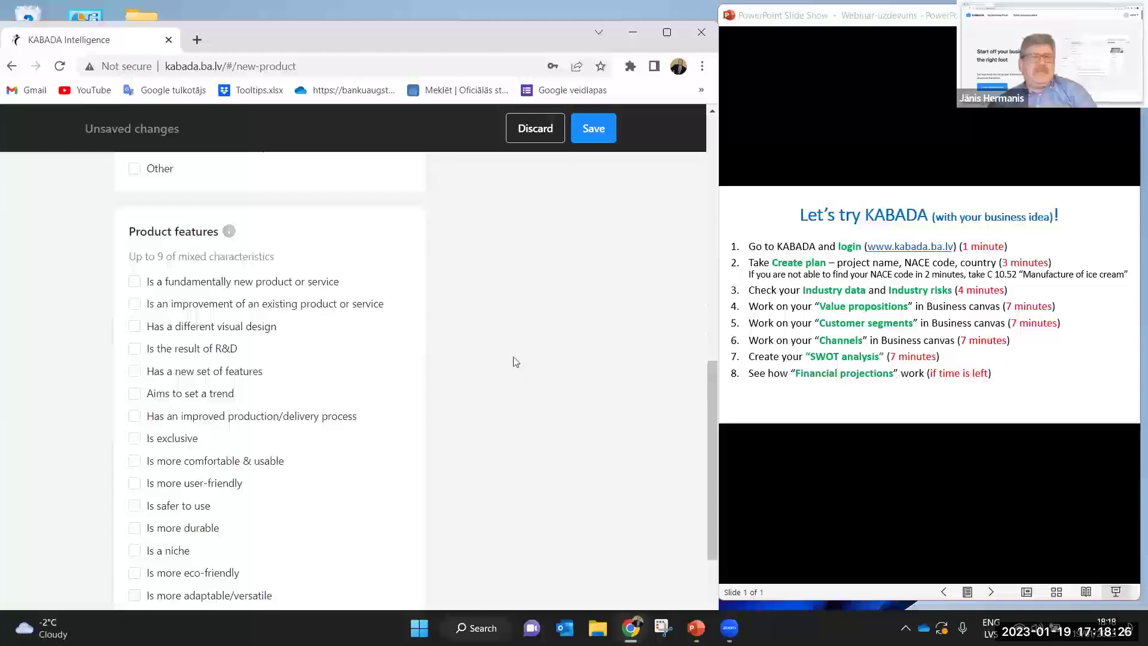
scroll(513, 364, down, 1)
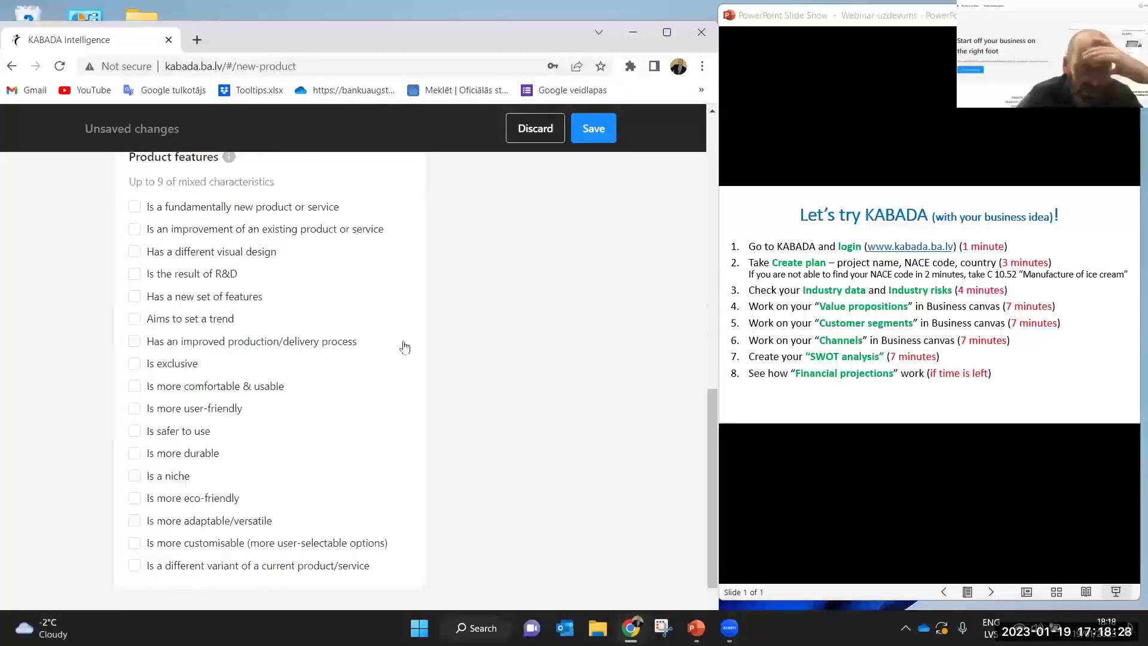
click(134, 322)
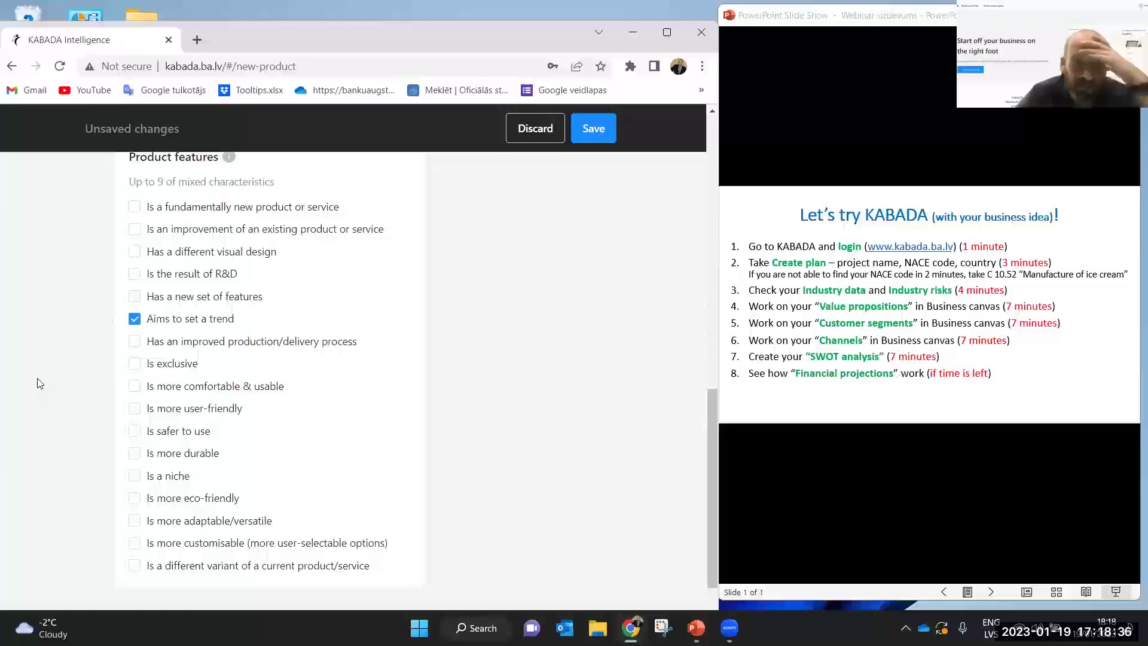
scroll(37, 384, down, 2)
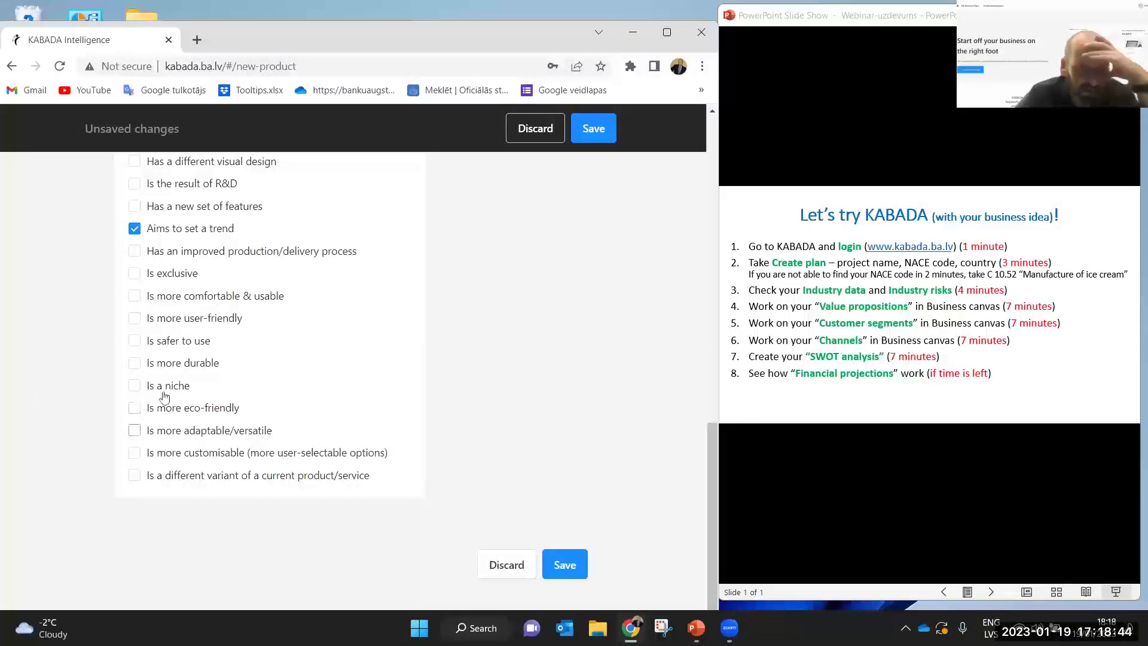
click(134, 386)
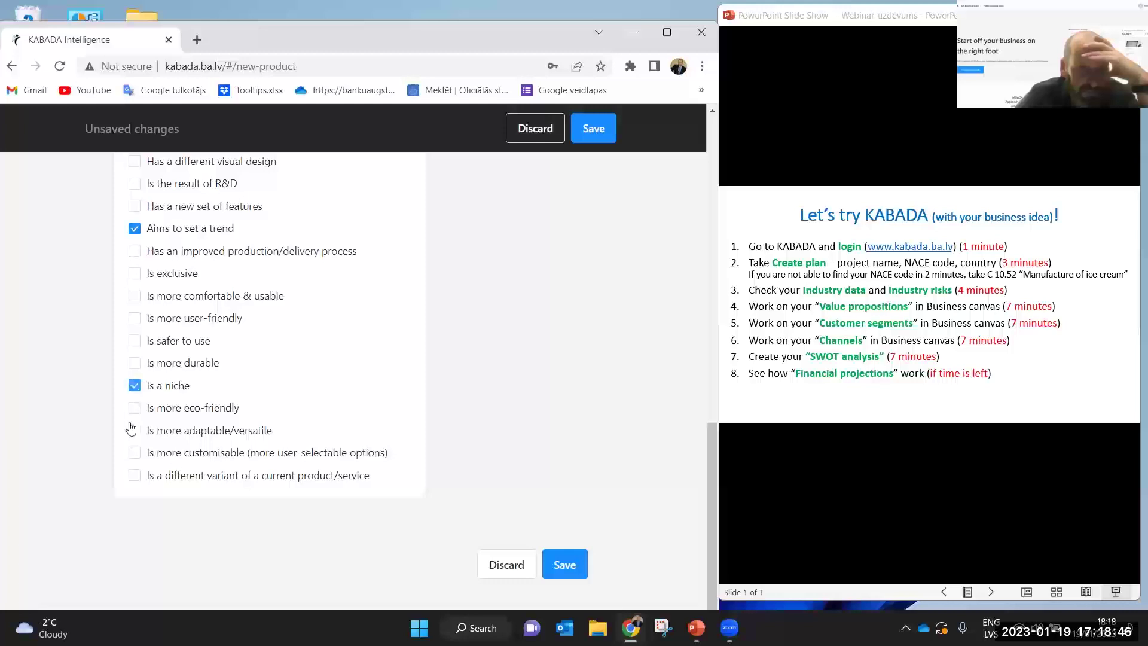
click(134, 477)
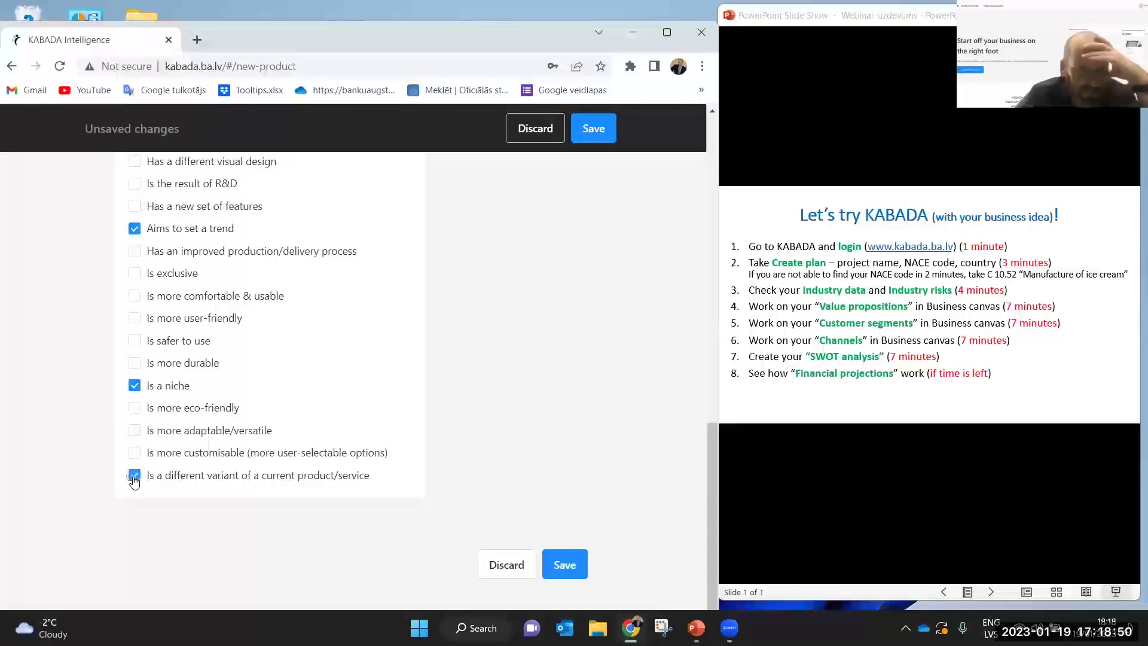
Select the features for a fundamentally new product, an improvement of an existing product, and a new set of features
scroll(66, 470, up, 3)
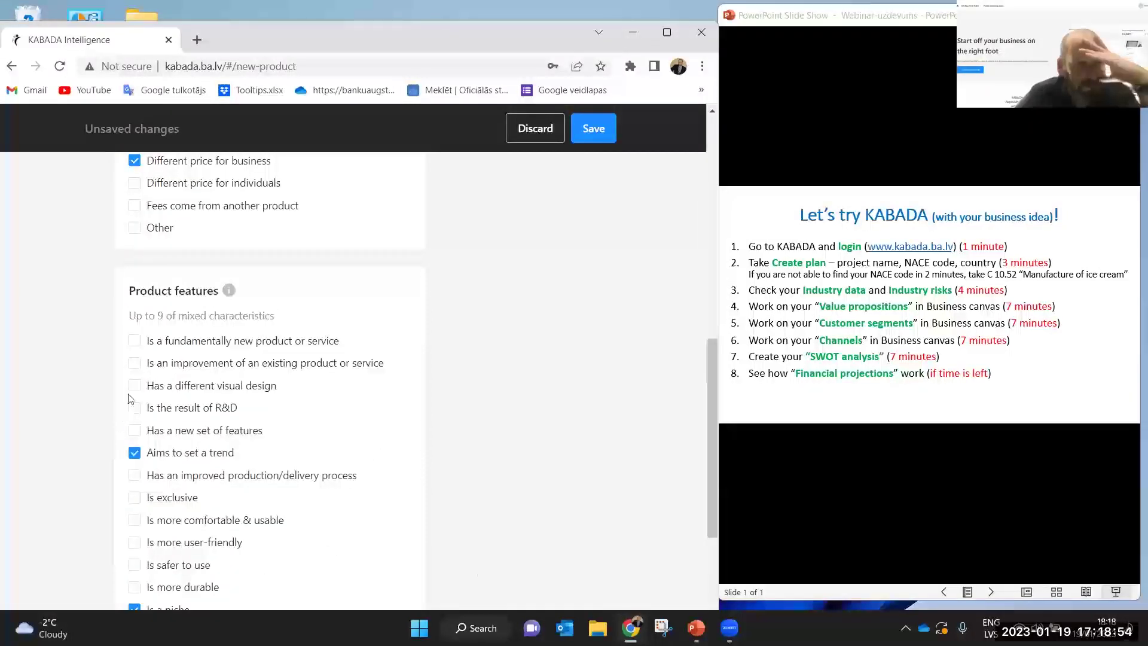
click(135, 365)
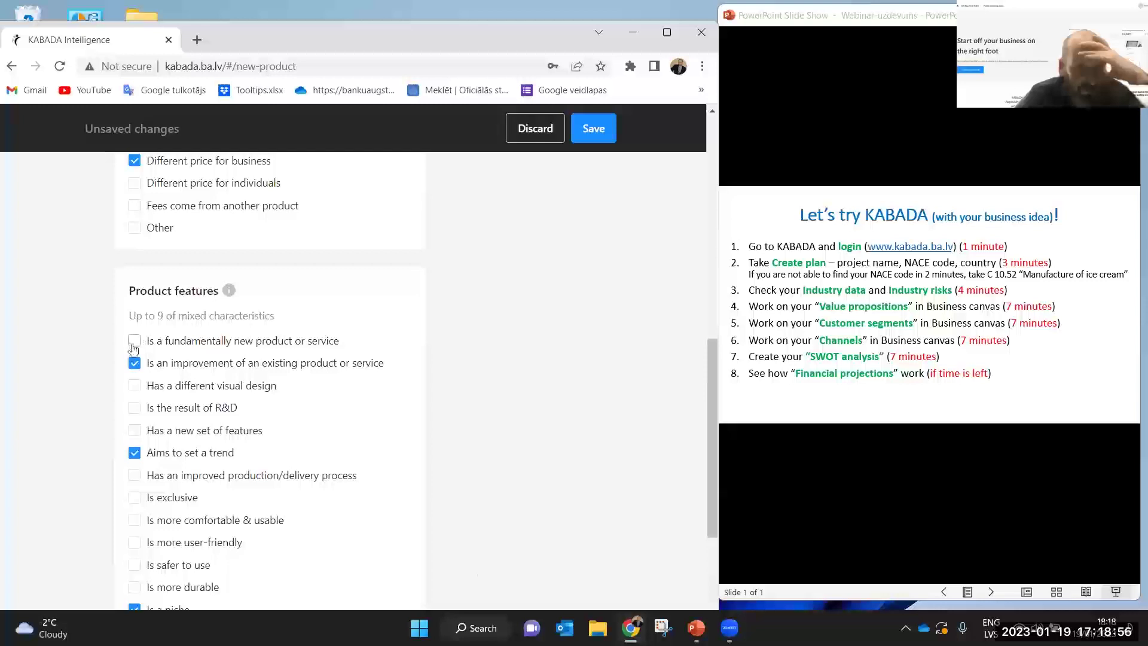
click(133, 344)
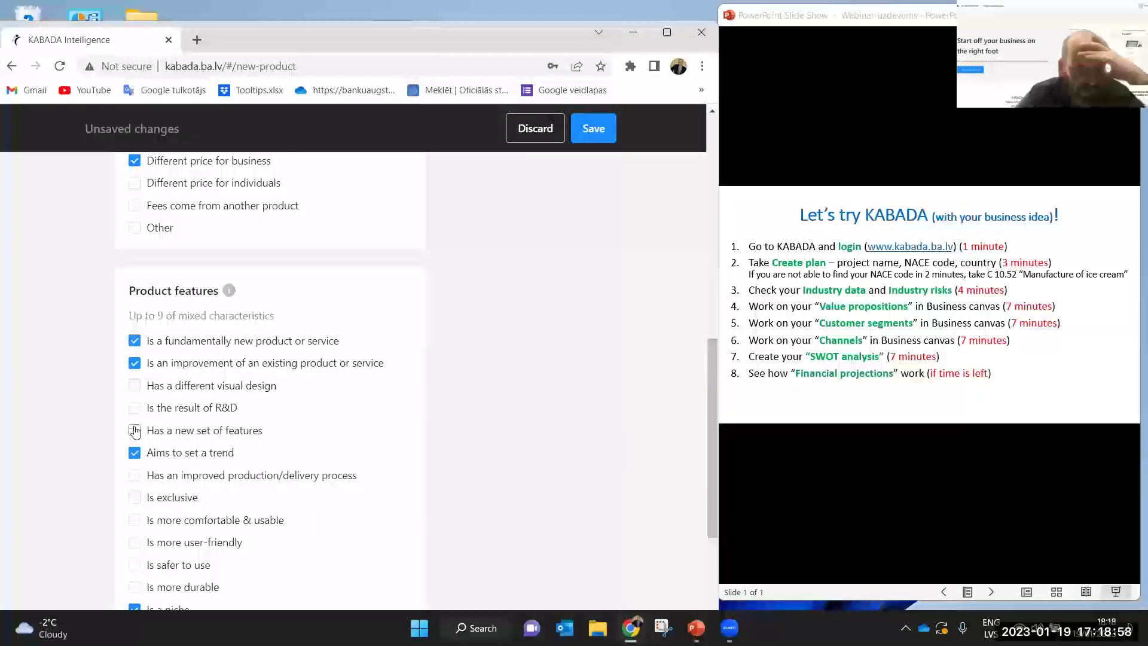
click(135, 430)
Leave the workshop product without saving and check the Value propositions page and the reopened product form for its entries
scroll(100, 468, up, 10)
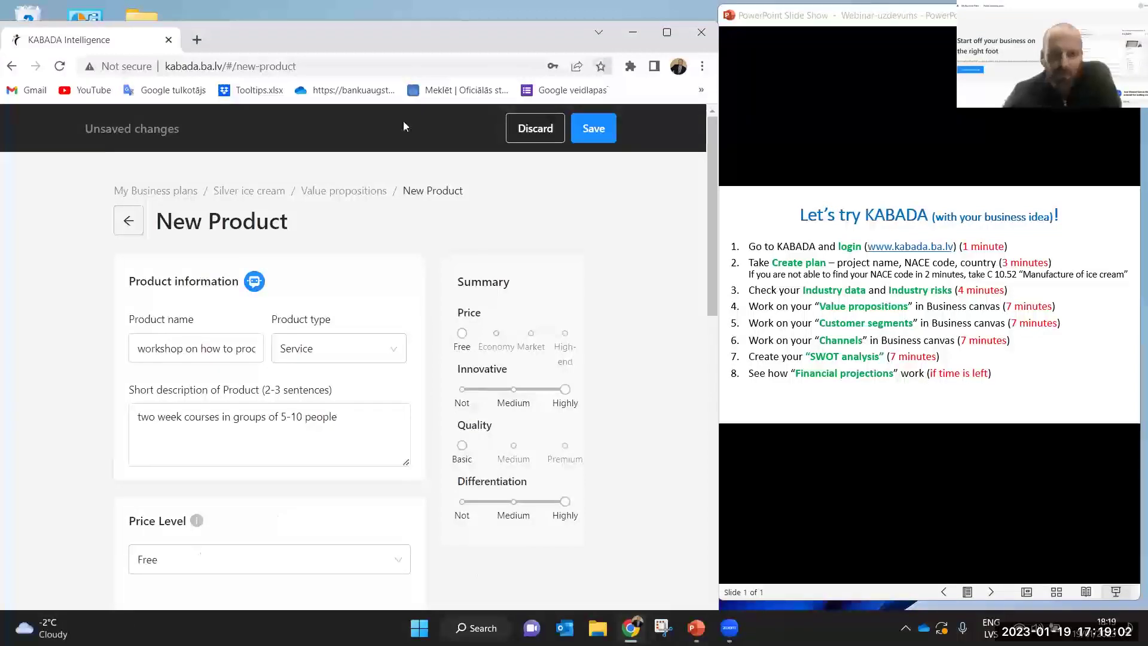
click(133, 223)
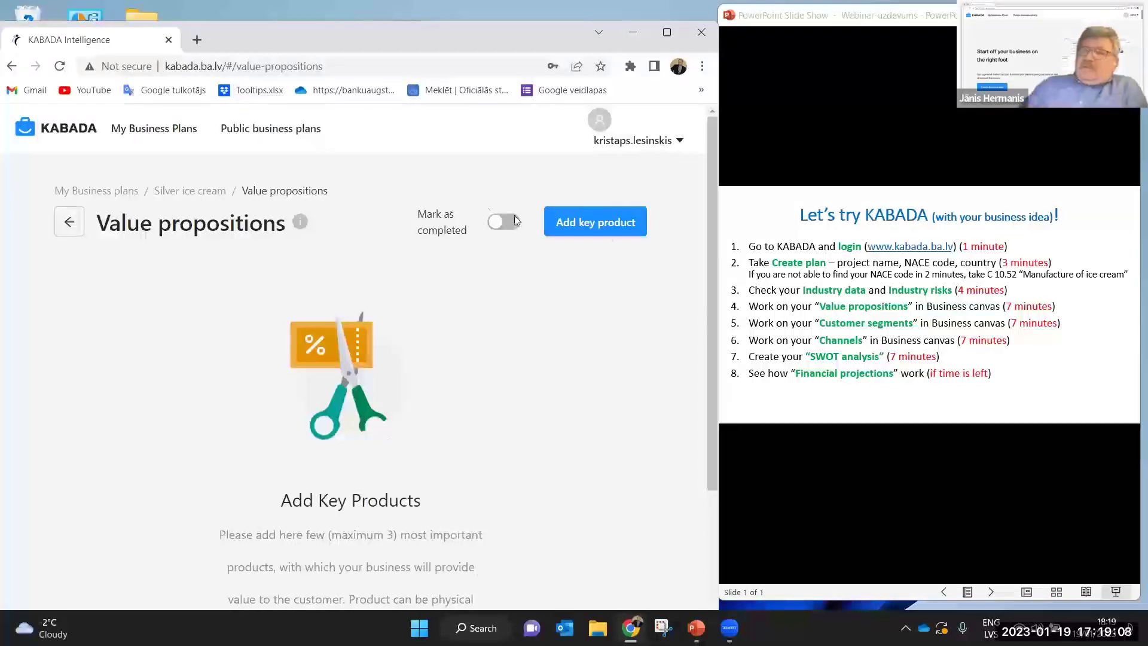
scroll(578, 323, down, 3)
scroll(578, 323, up, 3)
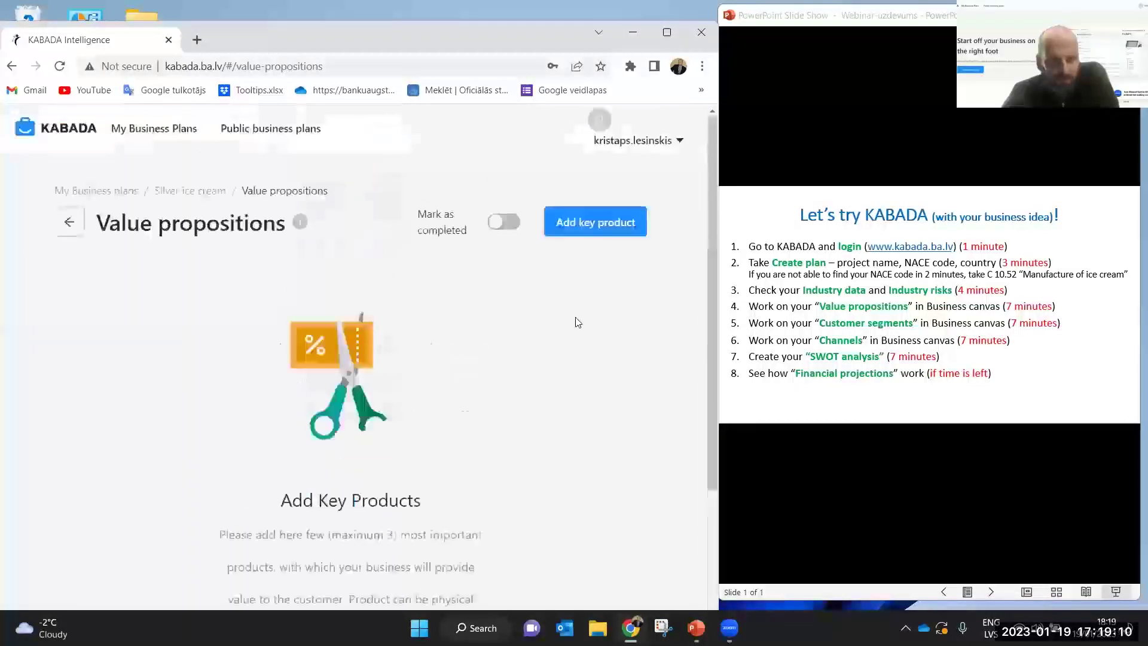
click(11, 66)
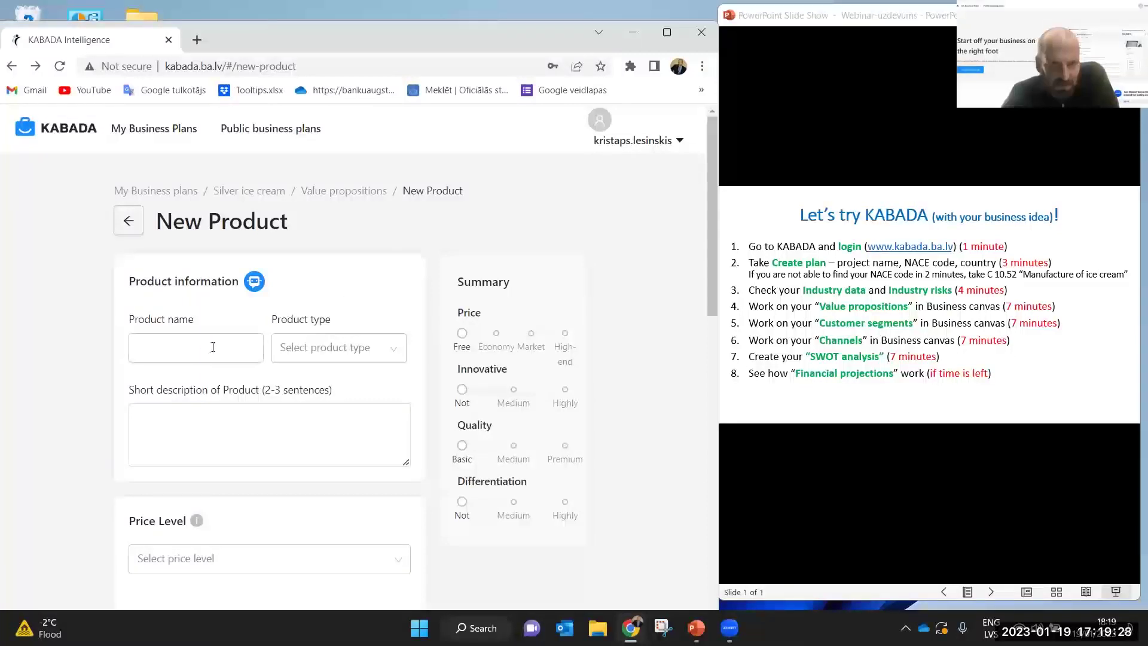
click(128, 210)
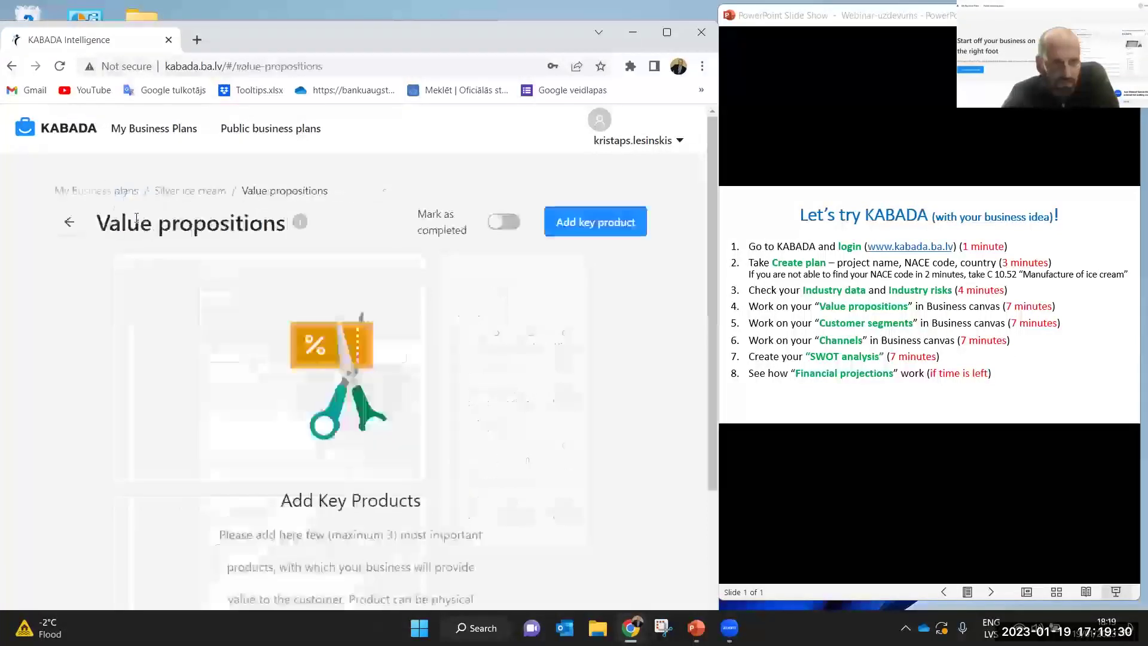
View the Consumers and Business sections of the plan's Customer segments, and return to the Silver ice cream overview
click(68, 238)
scroll(159, 281, down, 4)
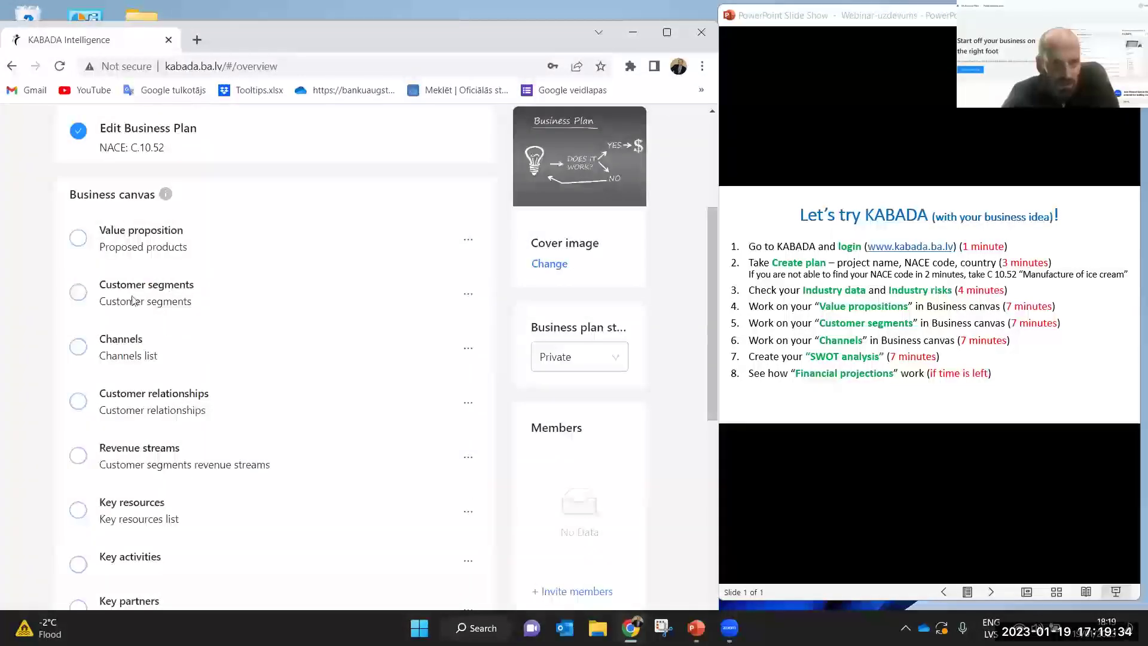
click(137, 293)
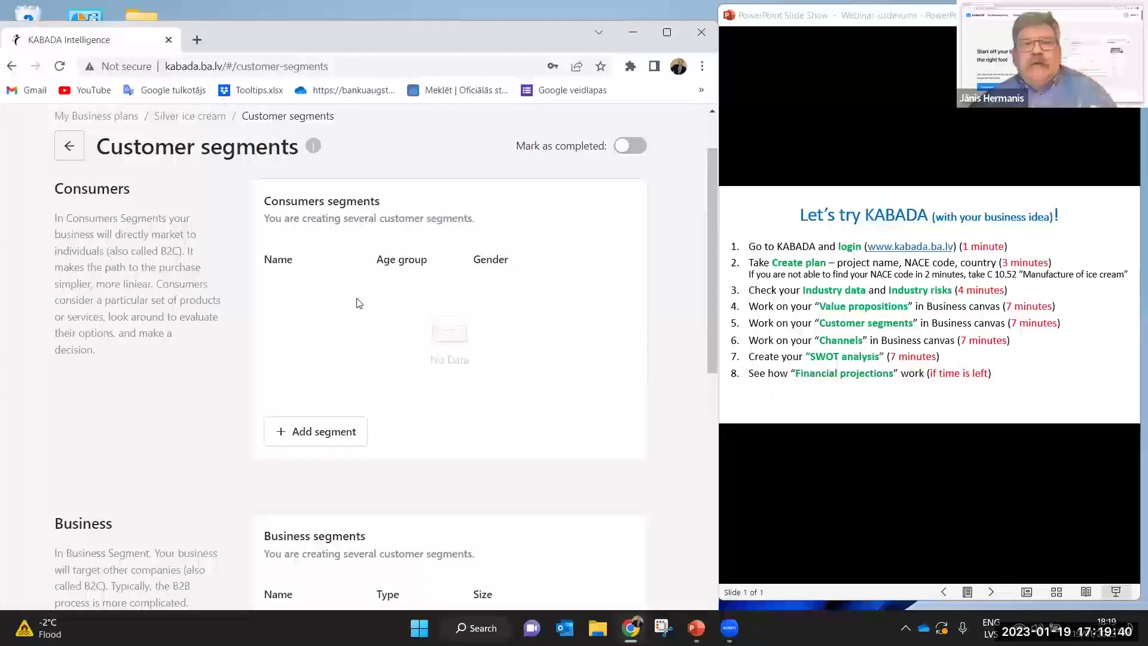
scroll(359, 303, down, 1)
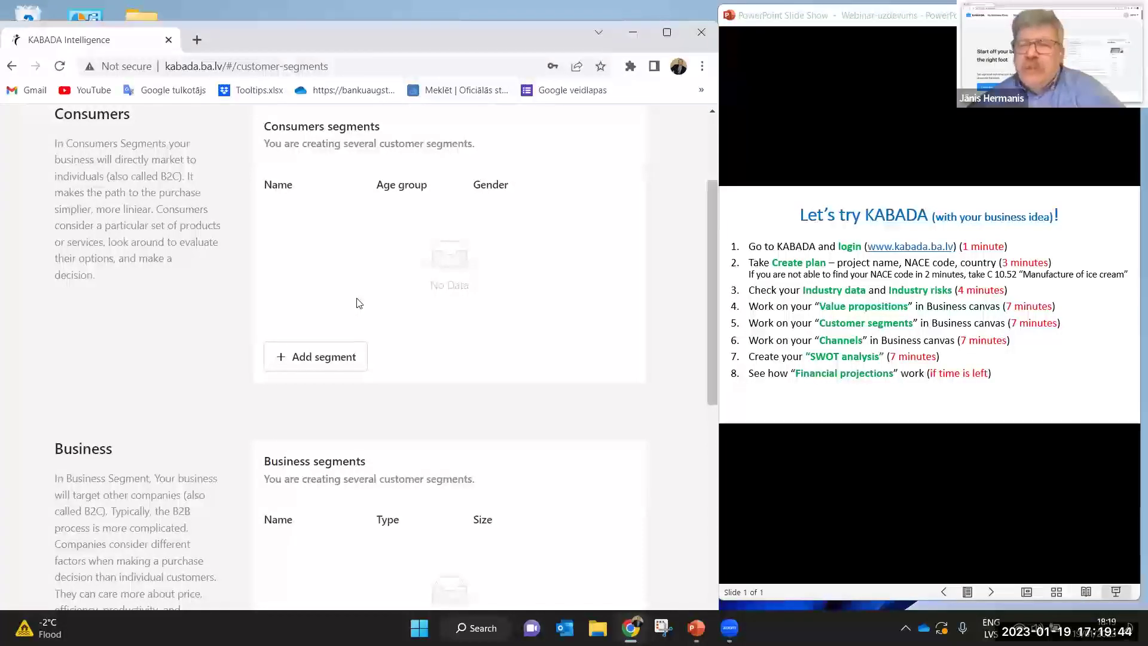
scroll(359, 303, up, 2)
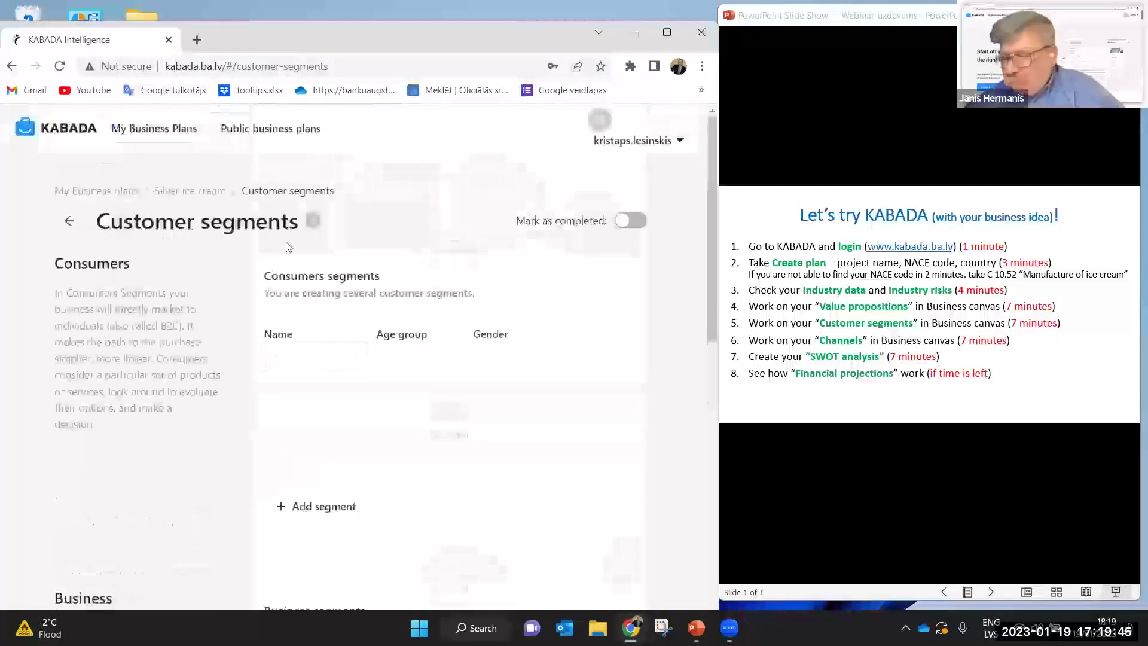
click(67, 221)
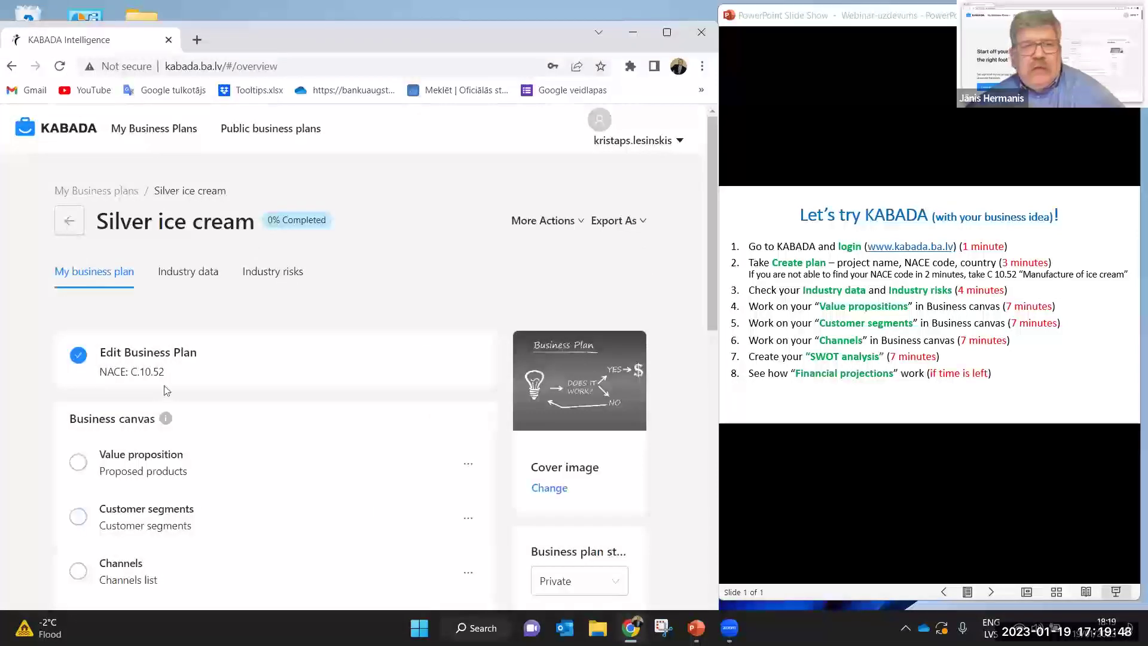
Start a new key product in the plan's value propositions and name it "courses"
click(142, 459)
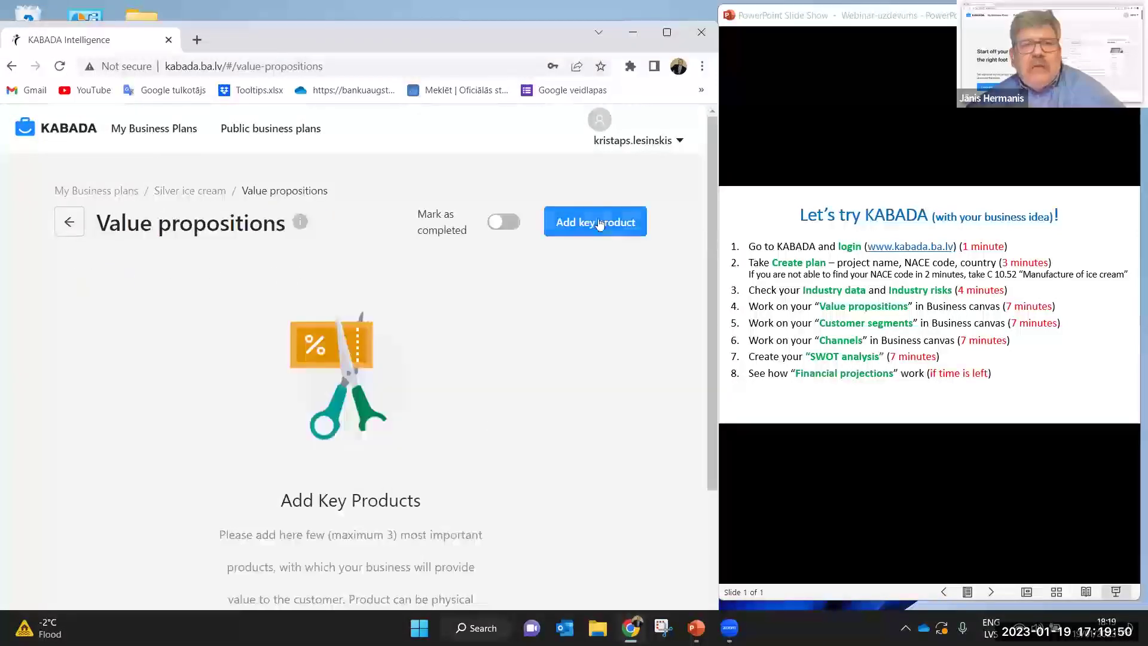
click(598, 222)
click(164, 345)
click(72, 385)
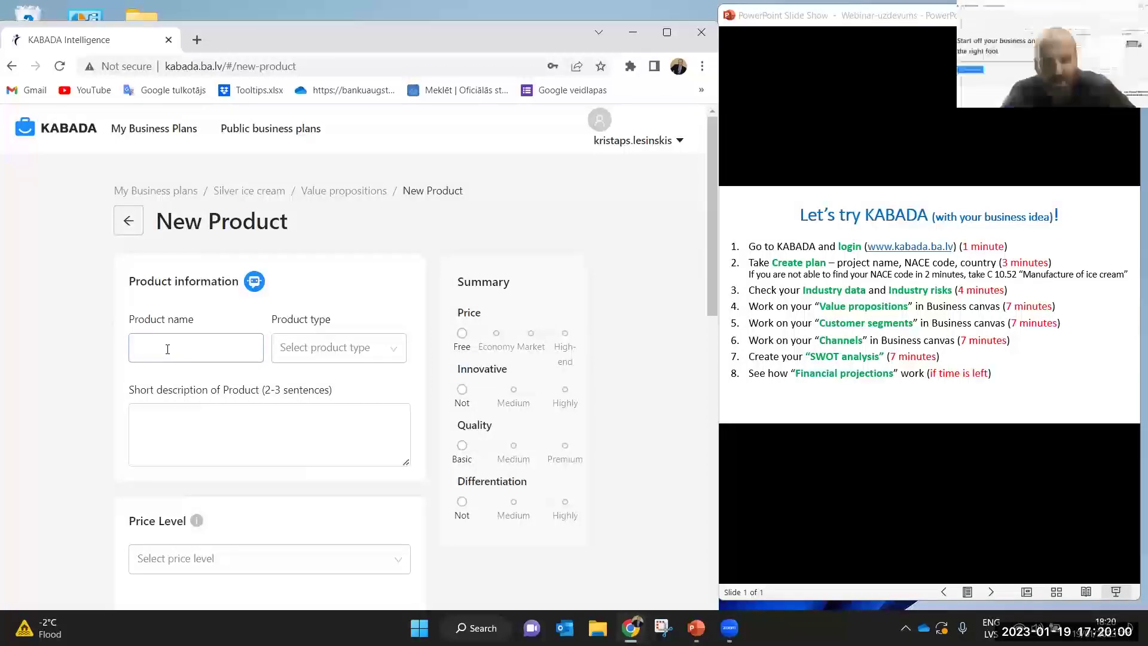
click(167, 349)
text(courses)
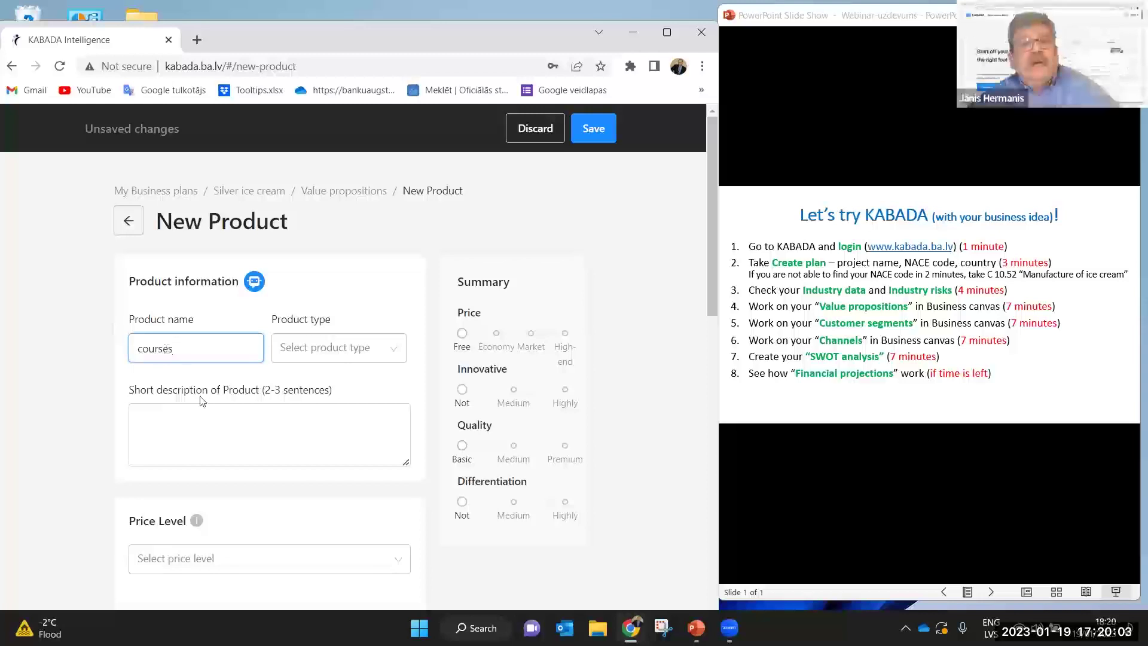
Enter the short description "courses" and set the product type to Service
click(208, 418)
text(cours)
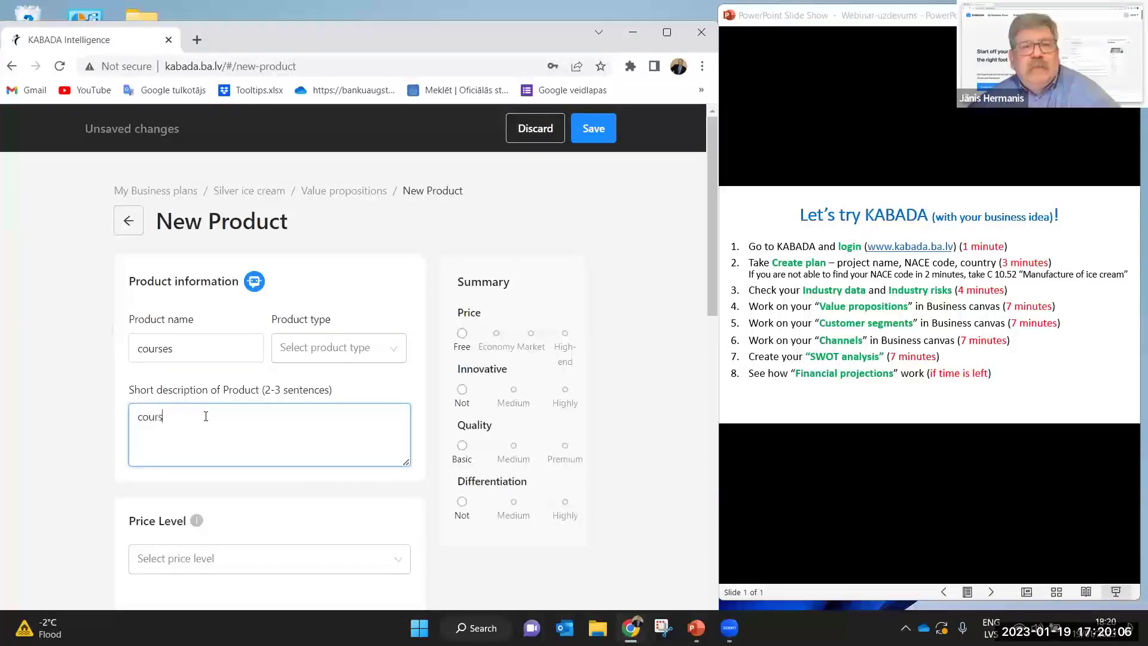
click(304, 346)
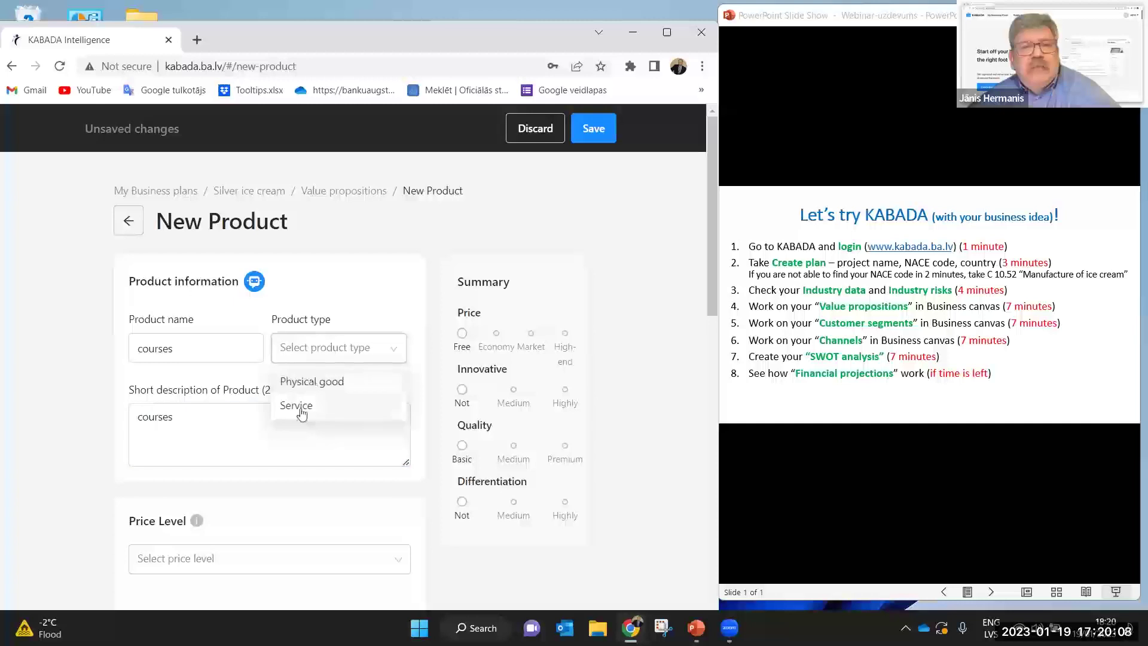
click(300, 407)
Set the price level of the courses product to Market
scroll(16, 370, down, 3)
click(183, 415)
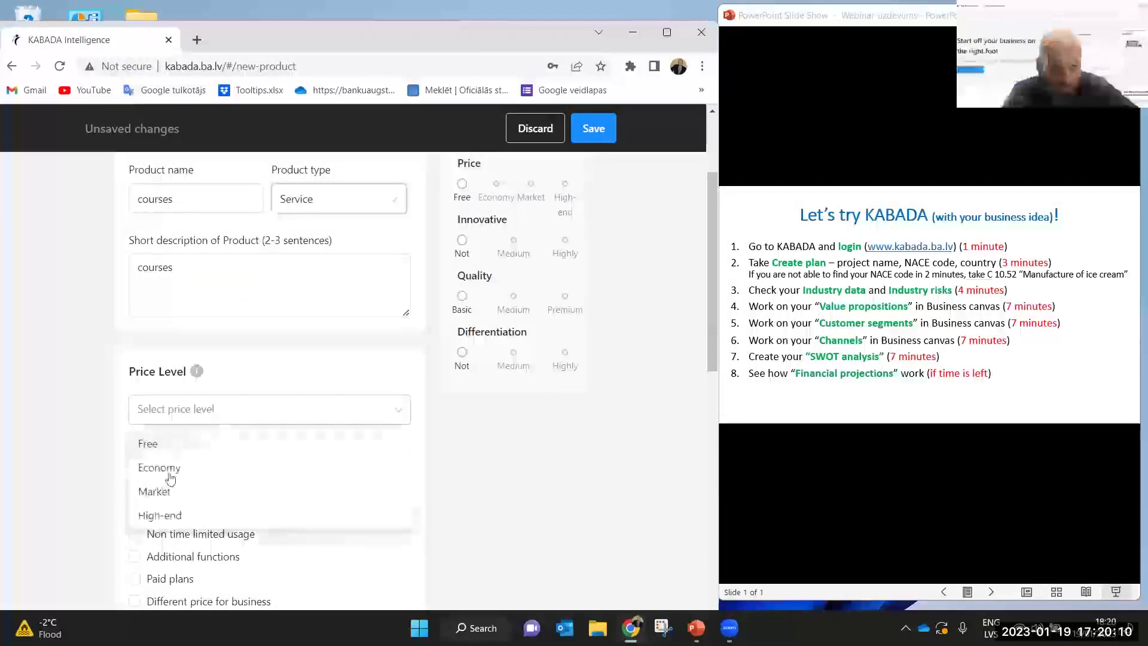
click(154, 491)
scroll(51, 456, down, 6)
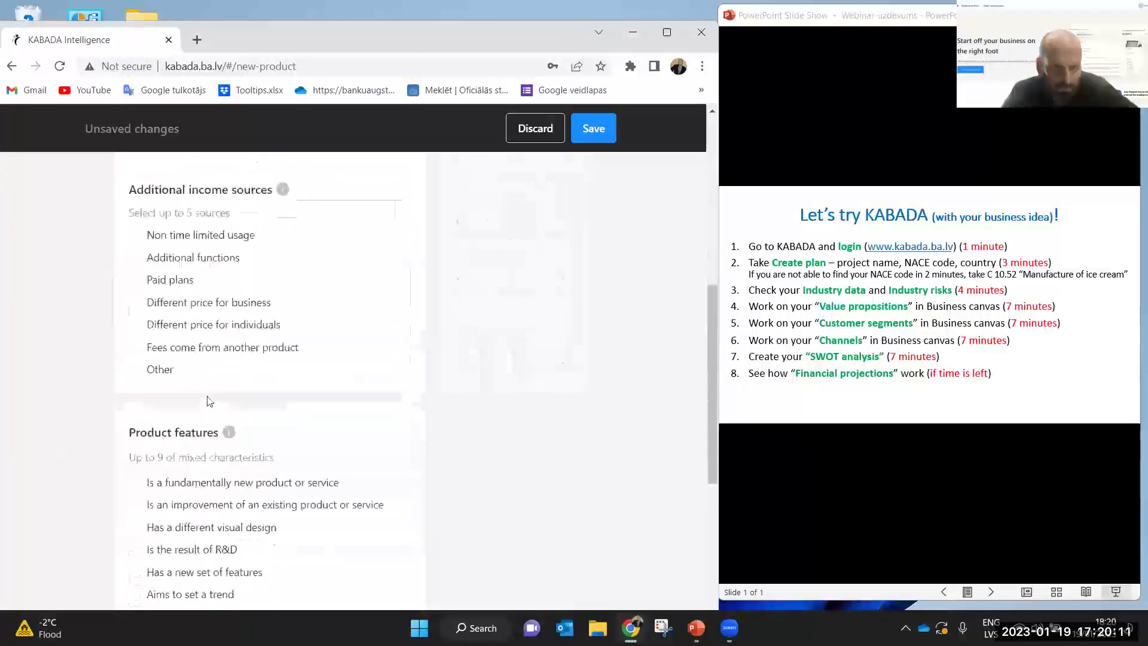
Change the price level of the courses product to Free
scroll(179, 326, up, 4)
click(174, 343)
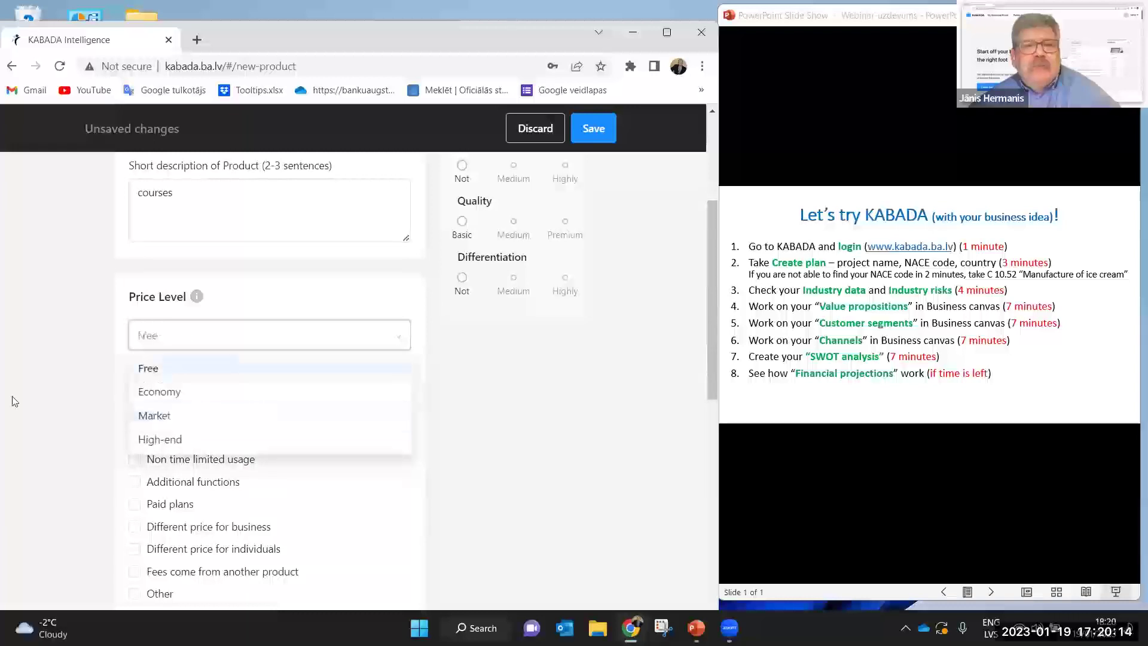
click(150, 364)
scroll(168, 399, down, 3)
scroll(38, 372, down, 3)
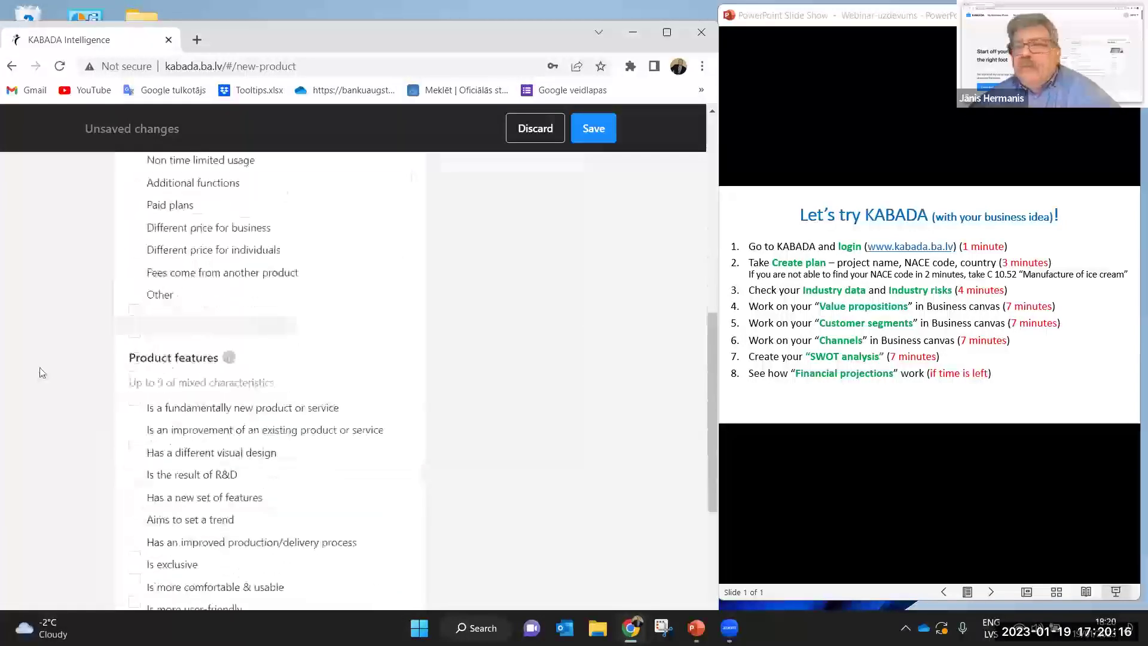
Select Different price for business for the courses product, plus the features Has a different visual design and Has a new set of features
click(142, 229)
click(141, 453)
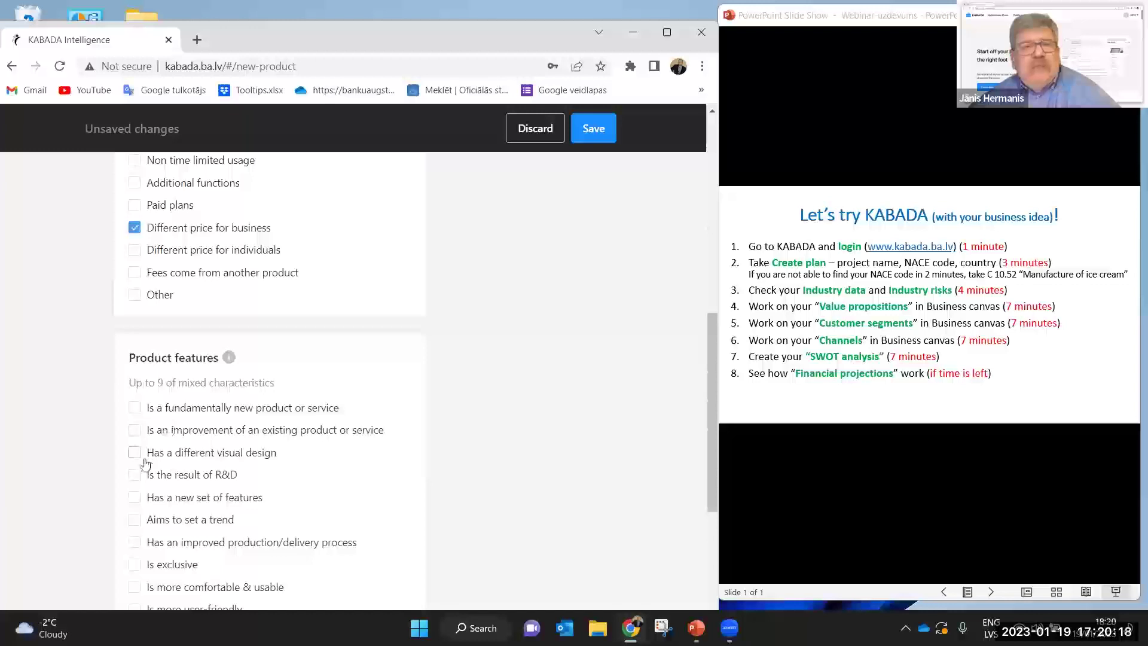
click(141, 496)
Add the product features Is exclusive, Has an improved production/delivery process and Aims to set a trend, and save the courses product
scroll(146, 514, down, 3)
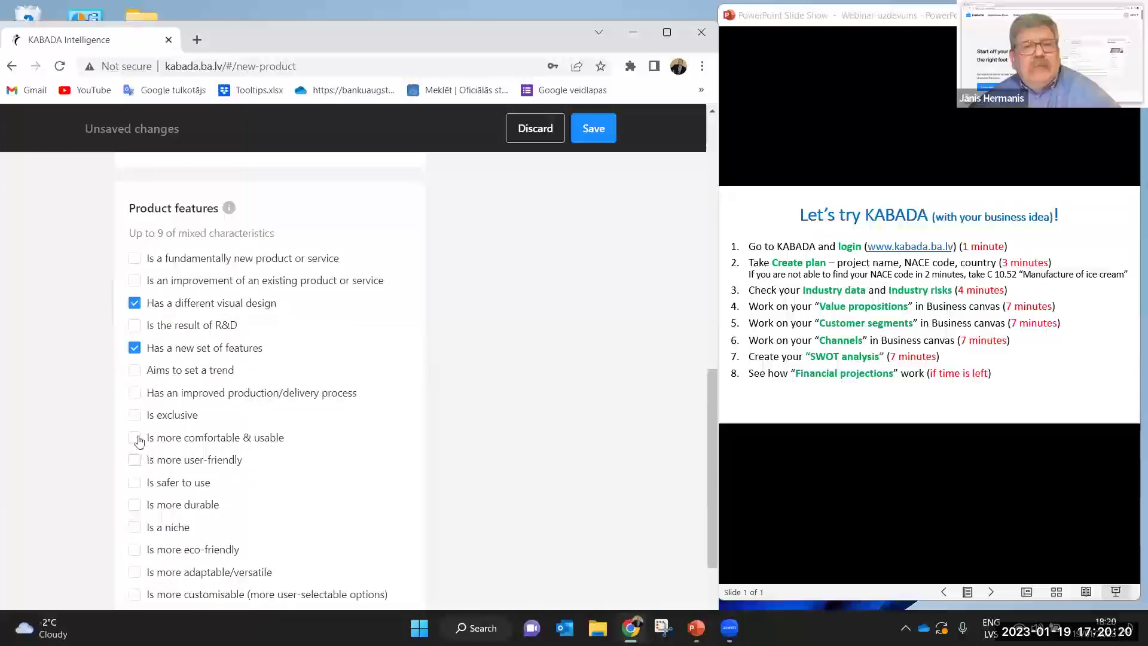
click(134, 414)
click(134, 393)
click(134, 371)
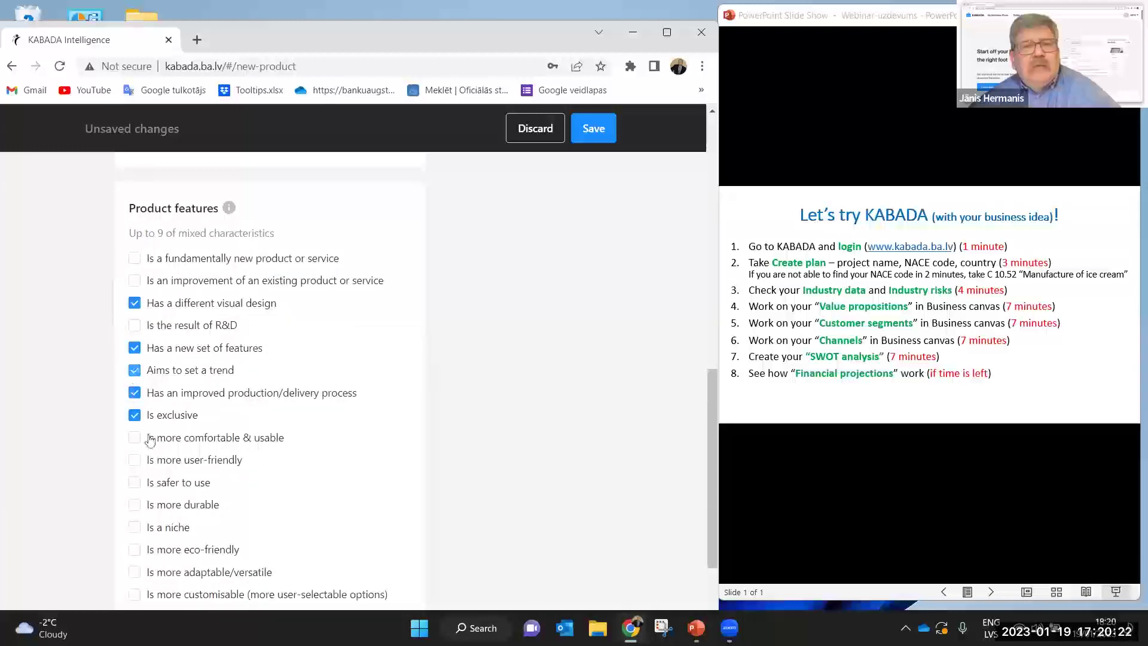
scroll(525, 387, down, 2)
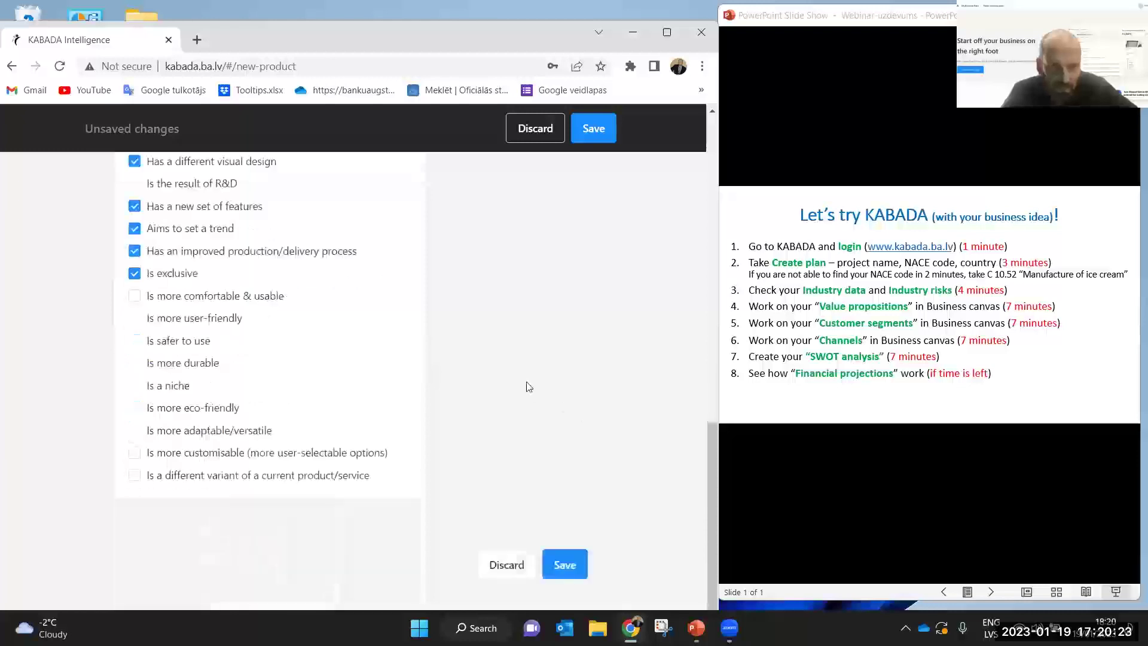
click(567, 566)
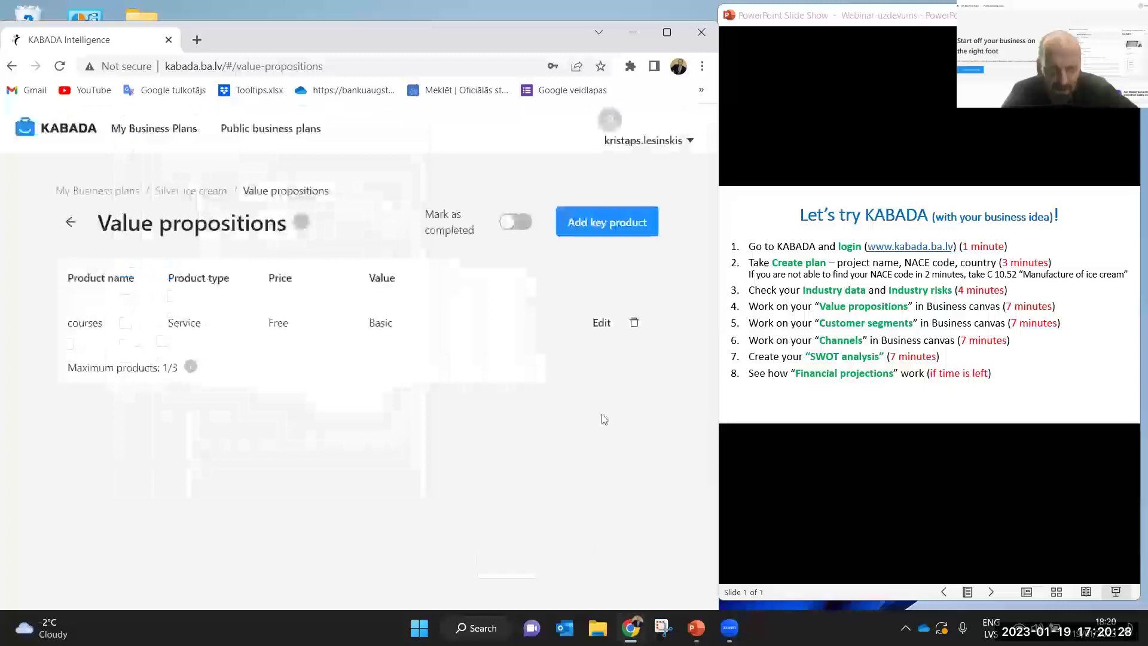
Leave the value propositions and open the customer segments of the "Silver ice cream" plan
click(71, 226)
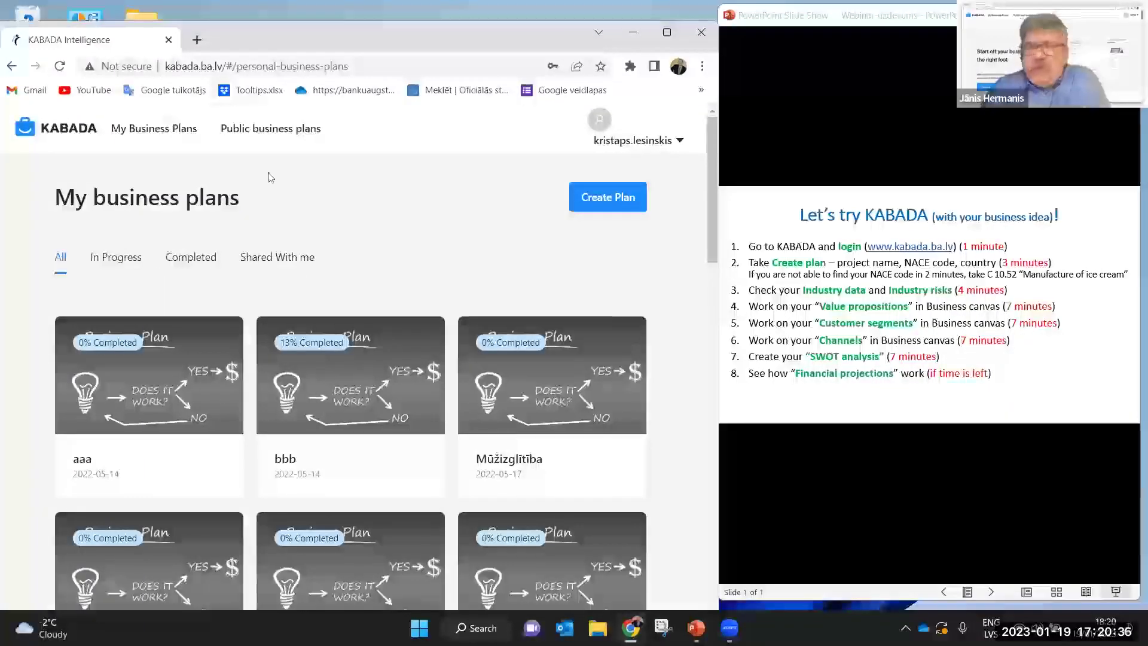
scroll(263, 335, down, 20)
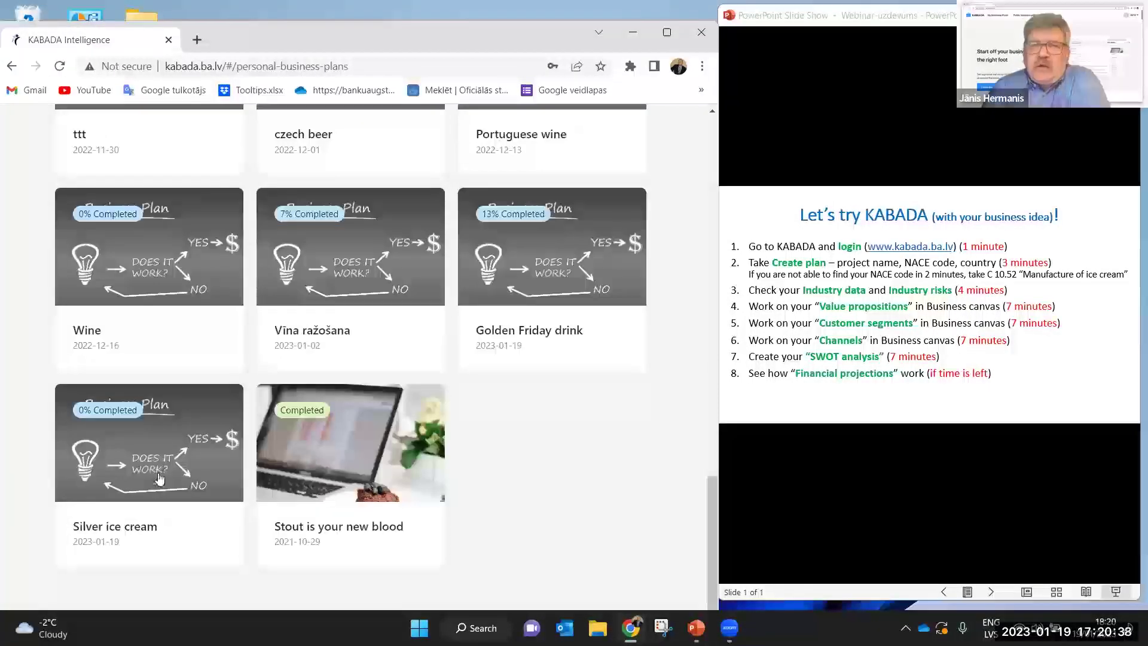
click(265, 363)
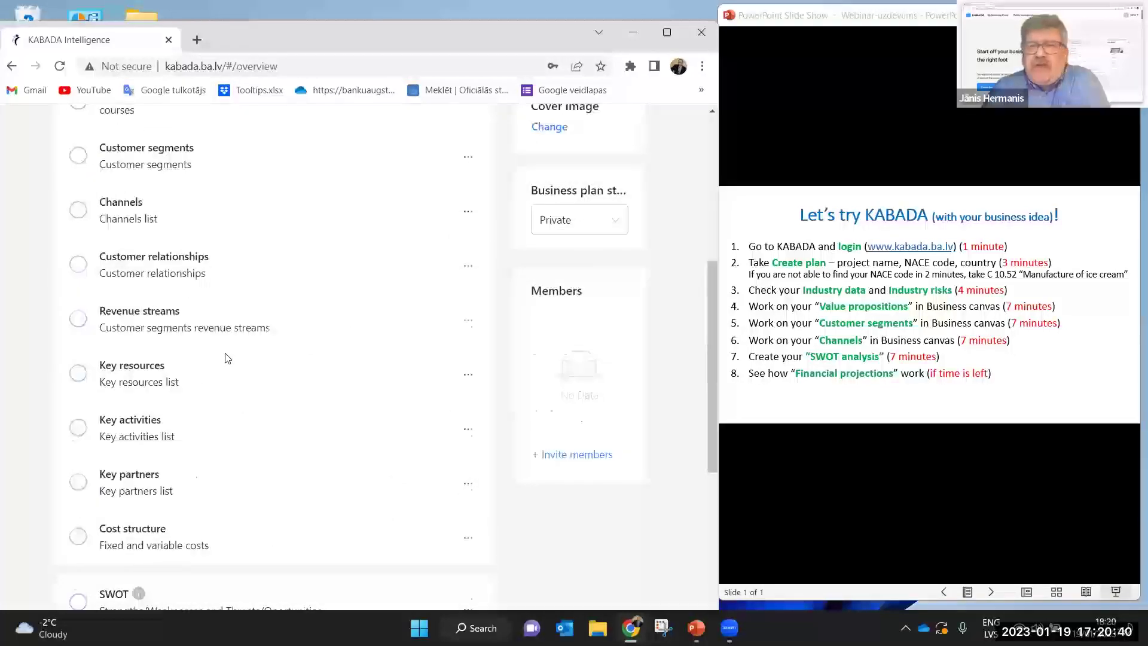
click(159, 376)
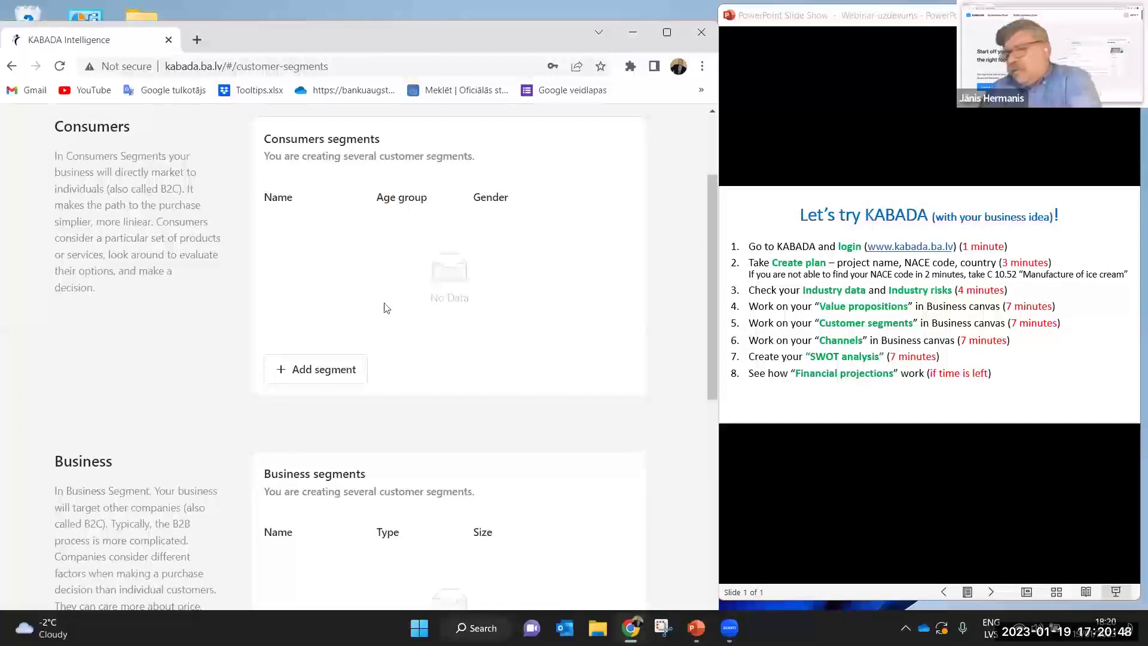
Examine the Consumers, Business and Public bodies & NGO sections of the customer segments and their descriptions
scroll(385, 308, down, 1)
scroll(386, 307, up, 2)
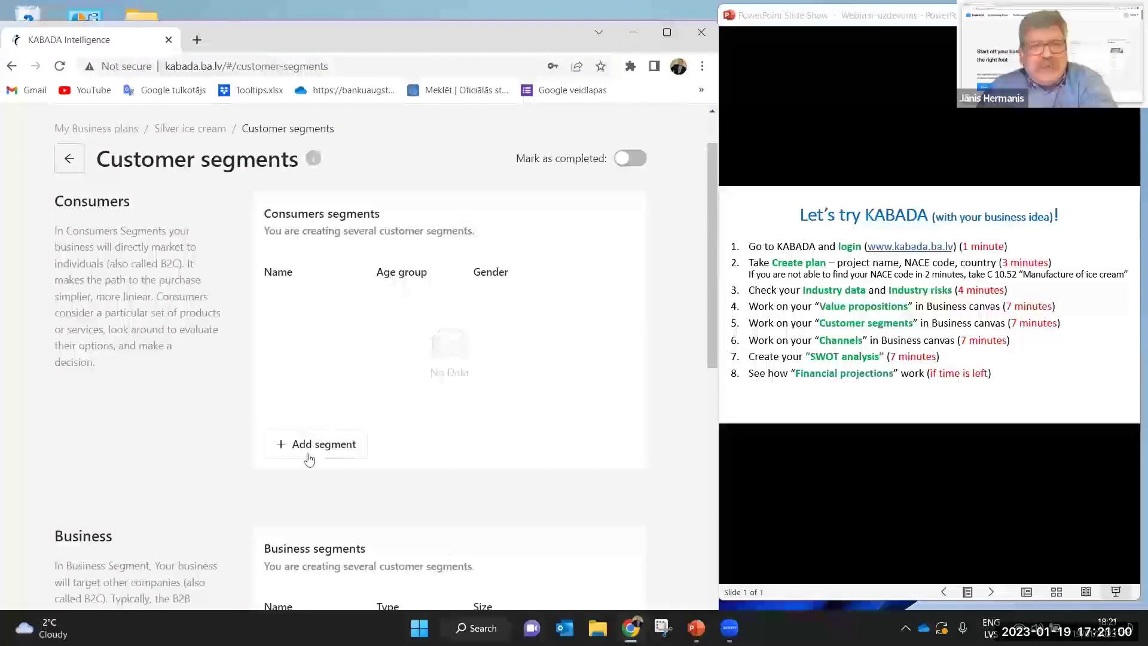
scroll(22, 417, down, 3)
scroll(22, 417, down, 8)
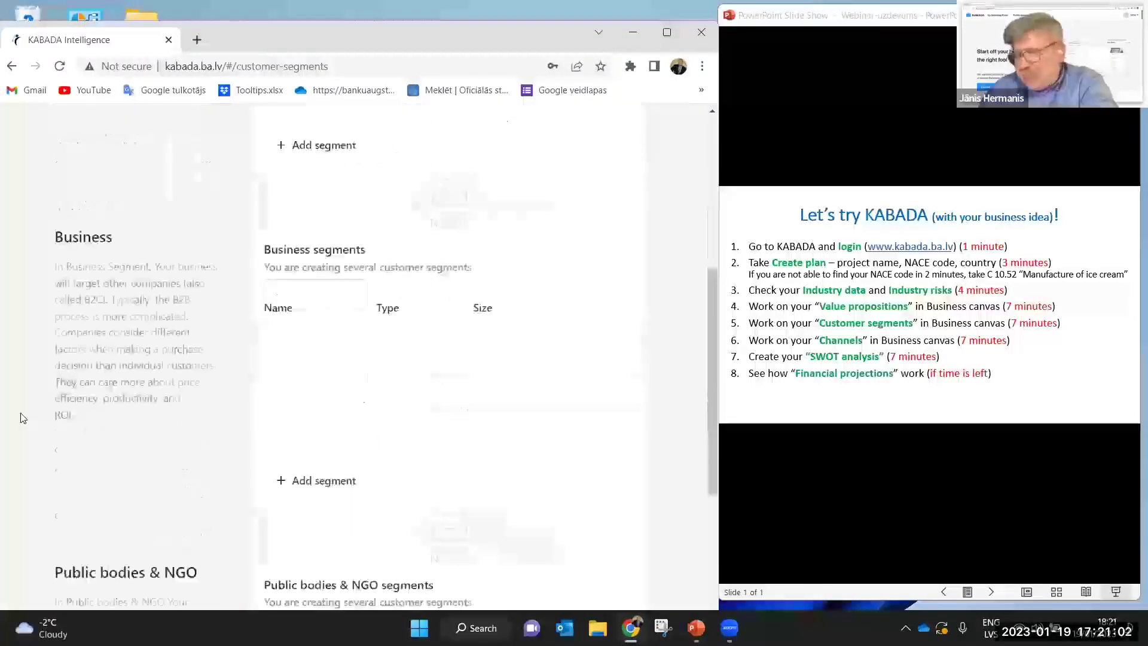
scroll(24, 417, up, 7)
scroll(24, 417, up, 5)
scroll(24, 415, down, 10)
scroll(26, 416, up, 12)
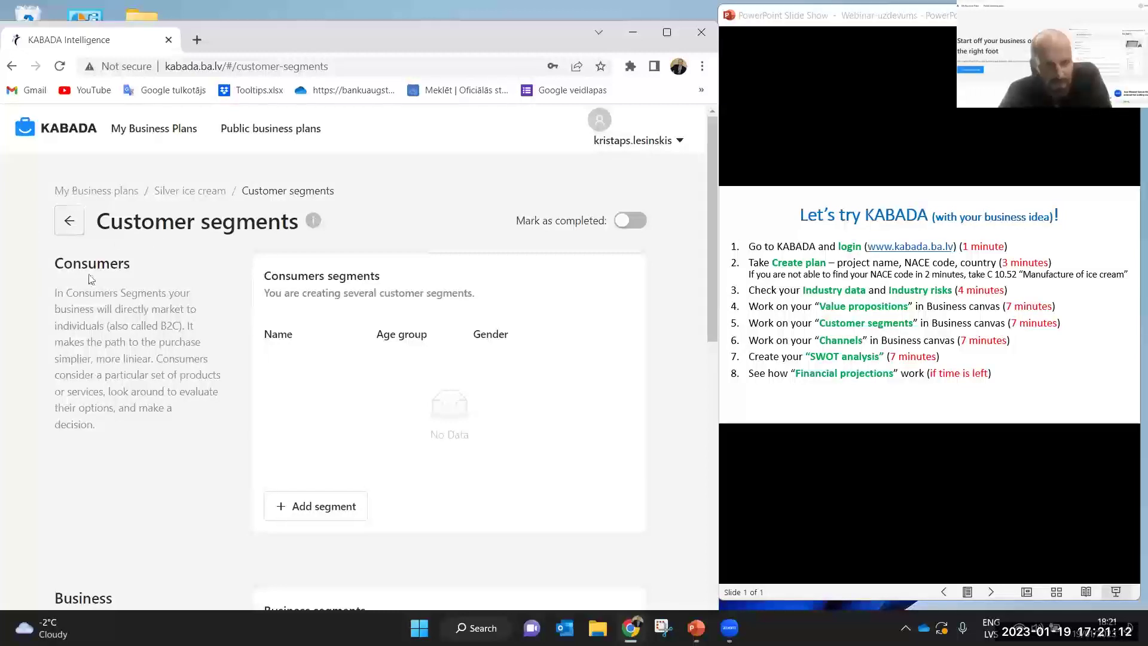
scroll(177, 242, down, 1)
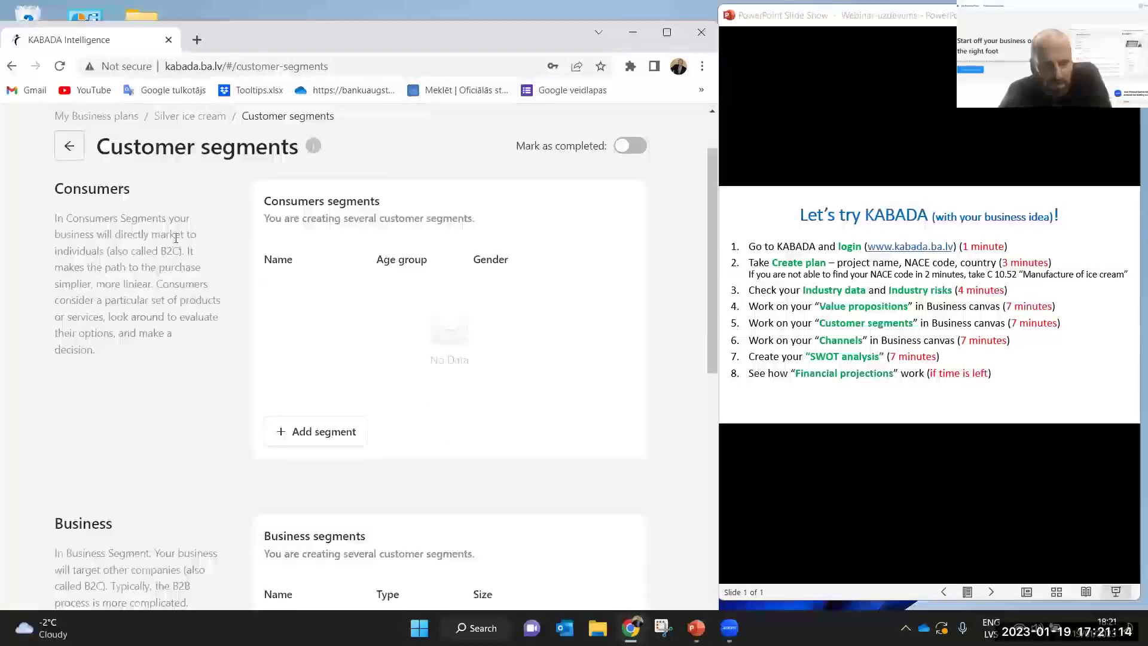
scroll(201, 419, down, 3)
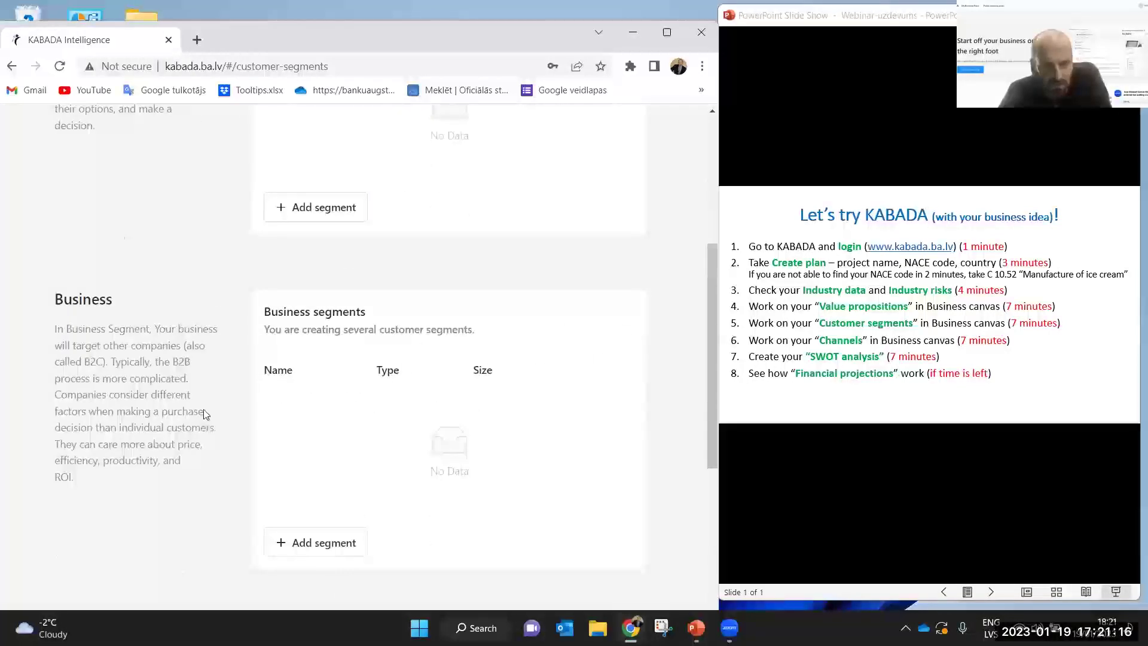
scroll(204, 409, up, 3)
scroll(208, 394, down, 3)
scroll(165, 261, down, 1)
scroll(163, 250, up, 2)
scroll(165, 257, up, 3)
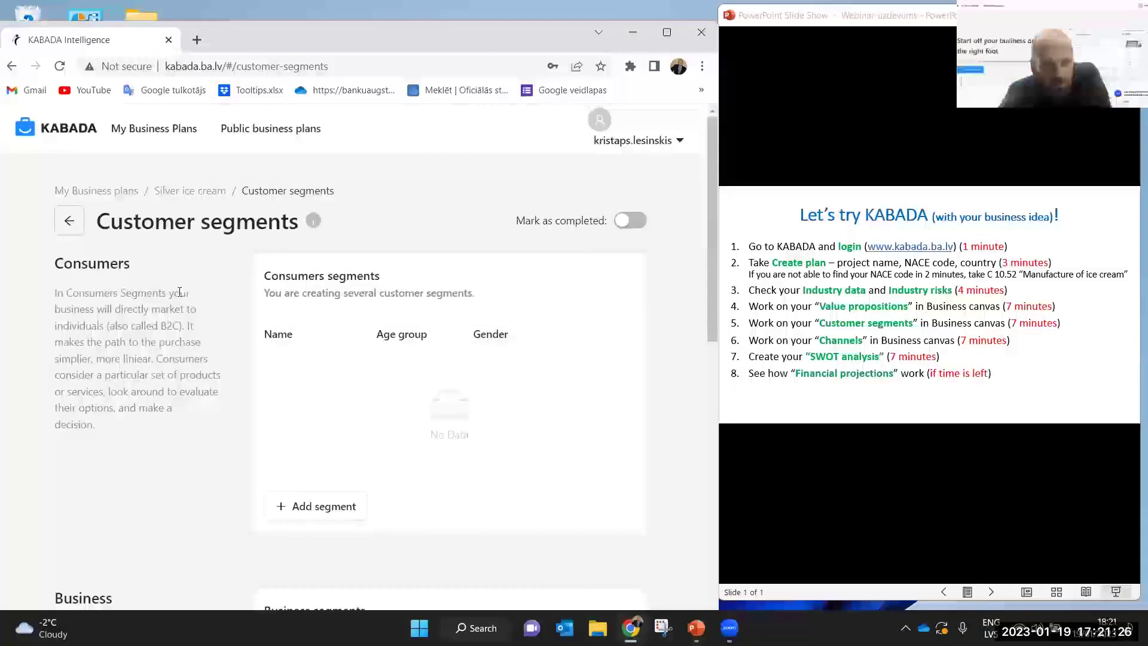
Start a new business segment in the customer segments and name it "HoReCa"
scroll(184, 287, down, 2)
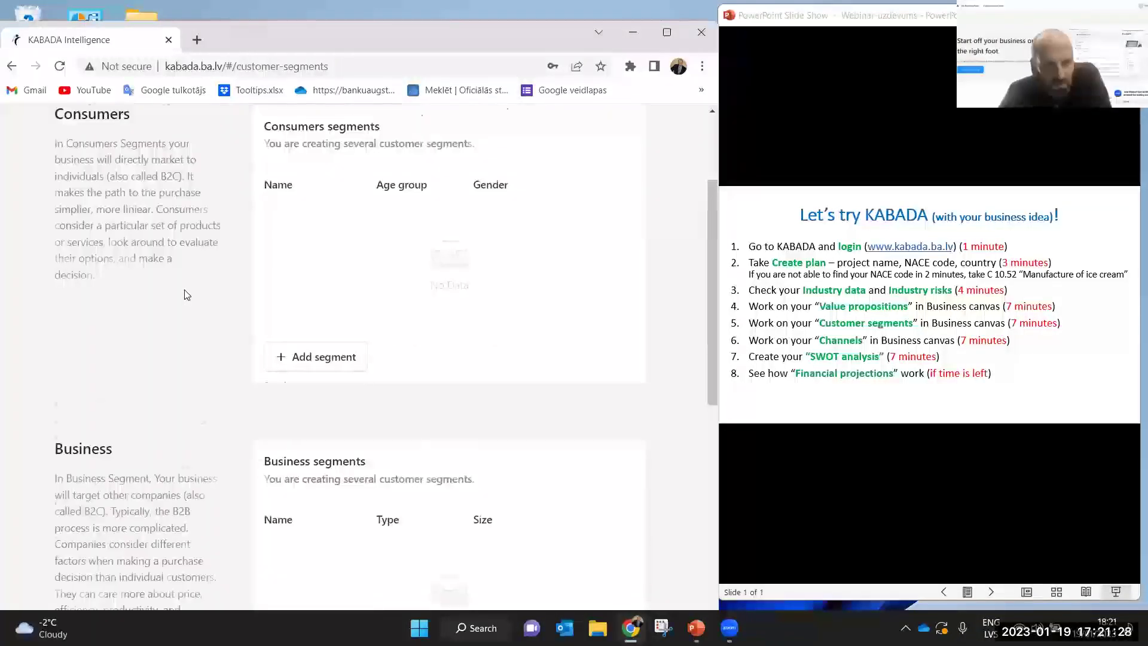
scroll(184, 290, down, 3)
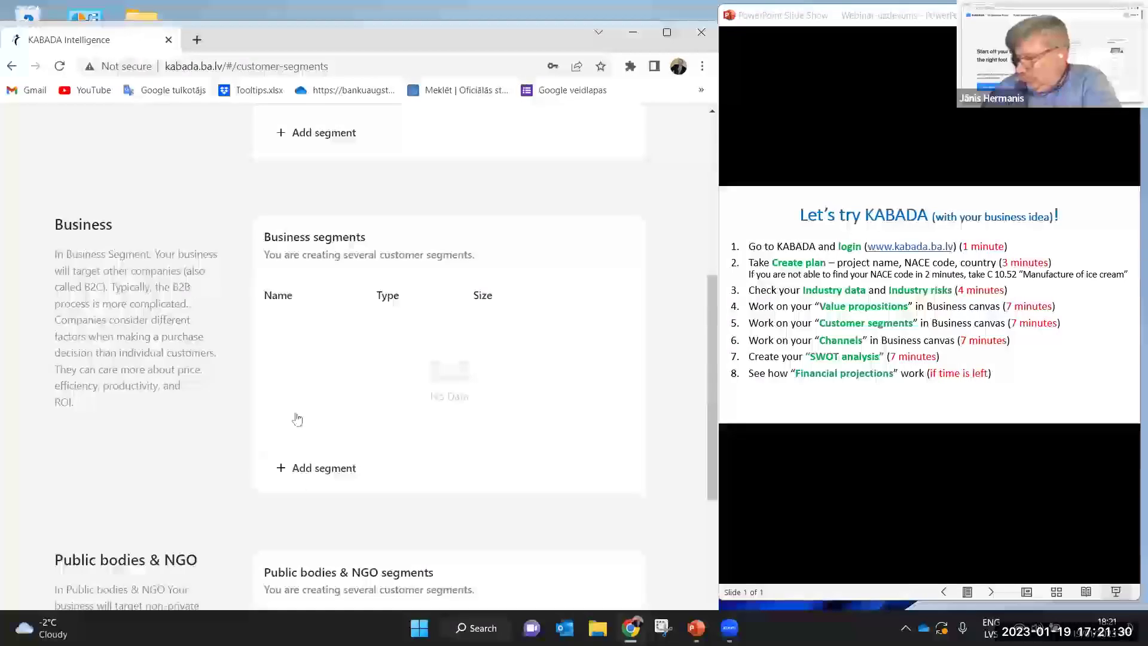
click(320, 467)
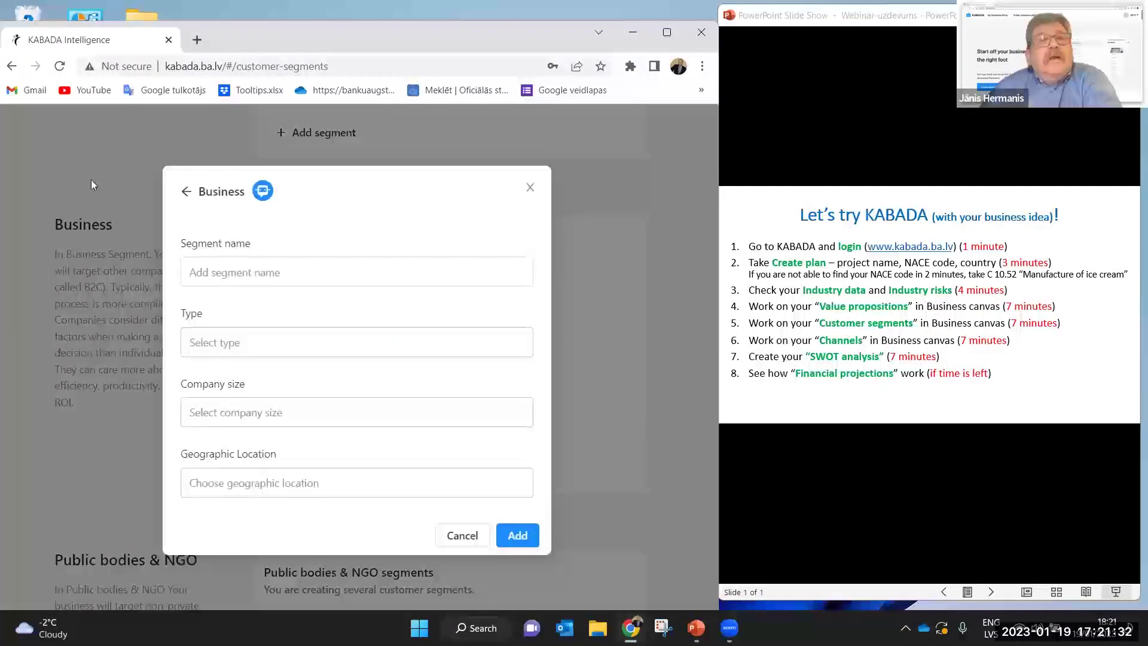
click(194, 272)
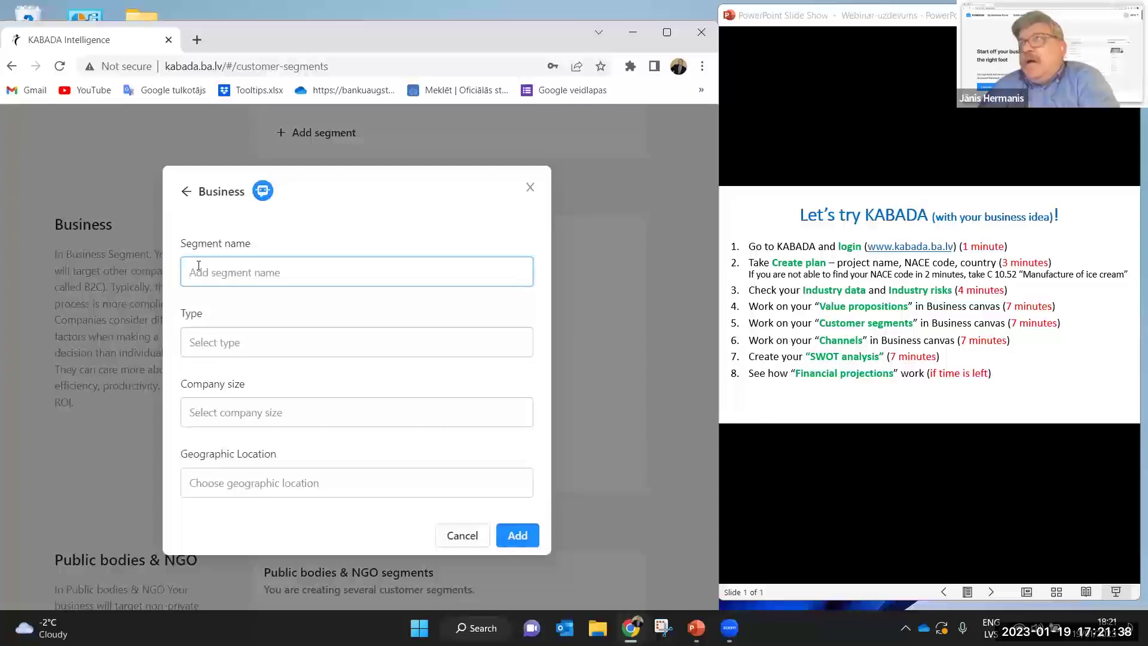
text(HoReC)
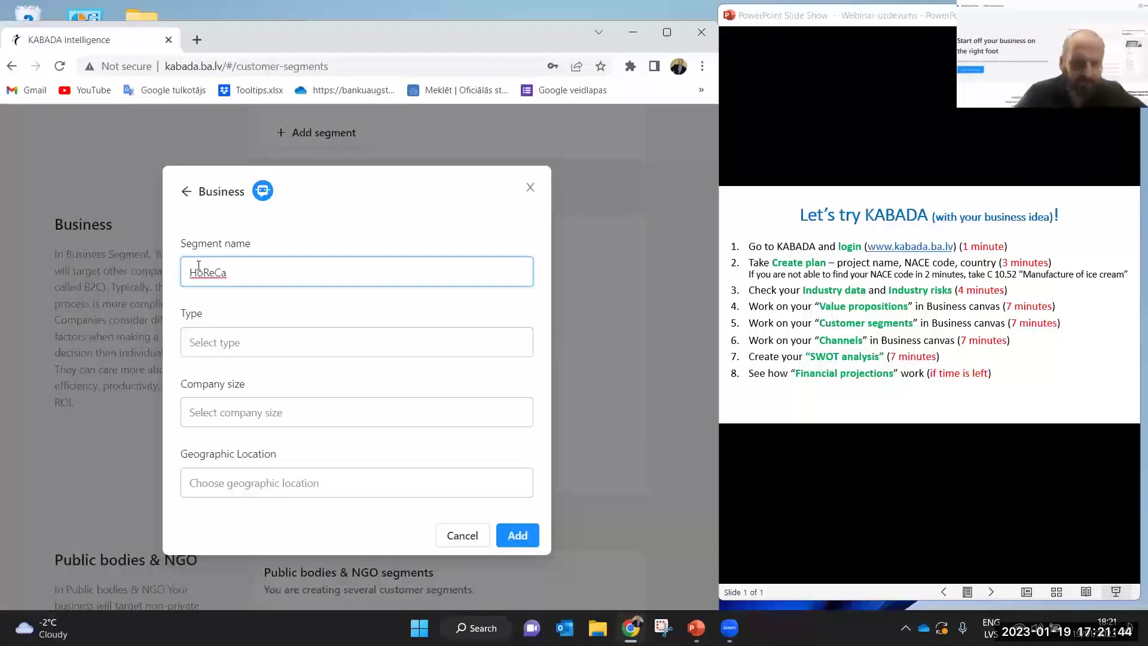
text(a)
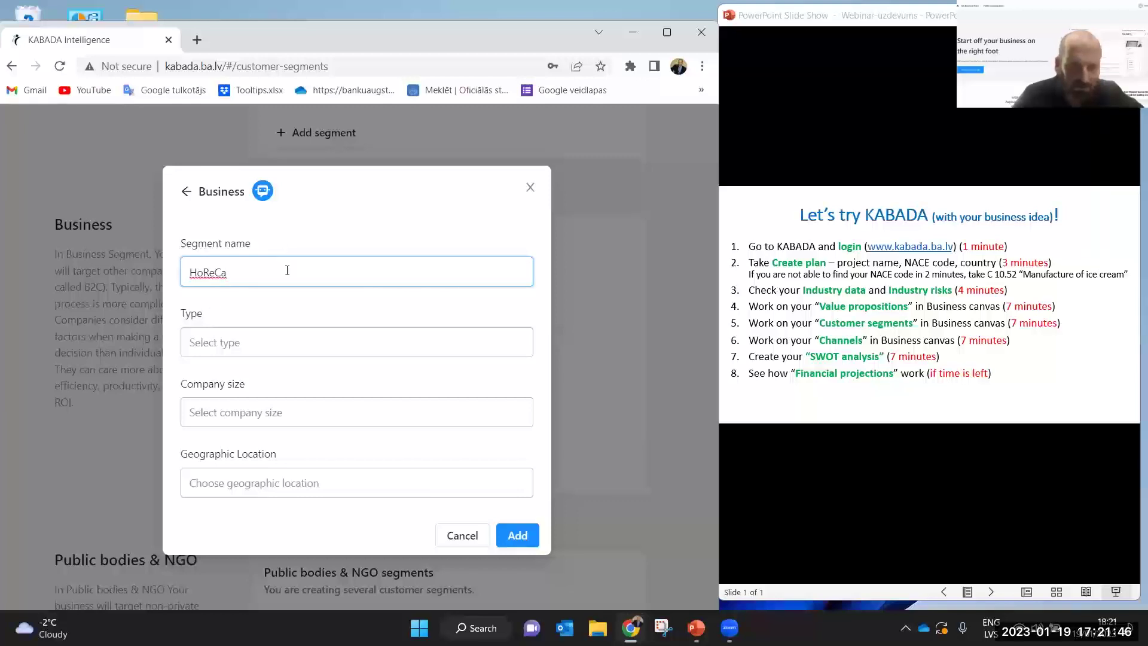
text( client)
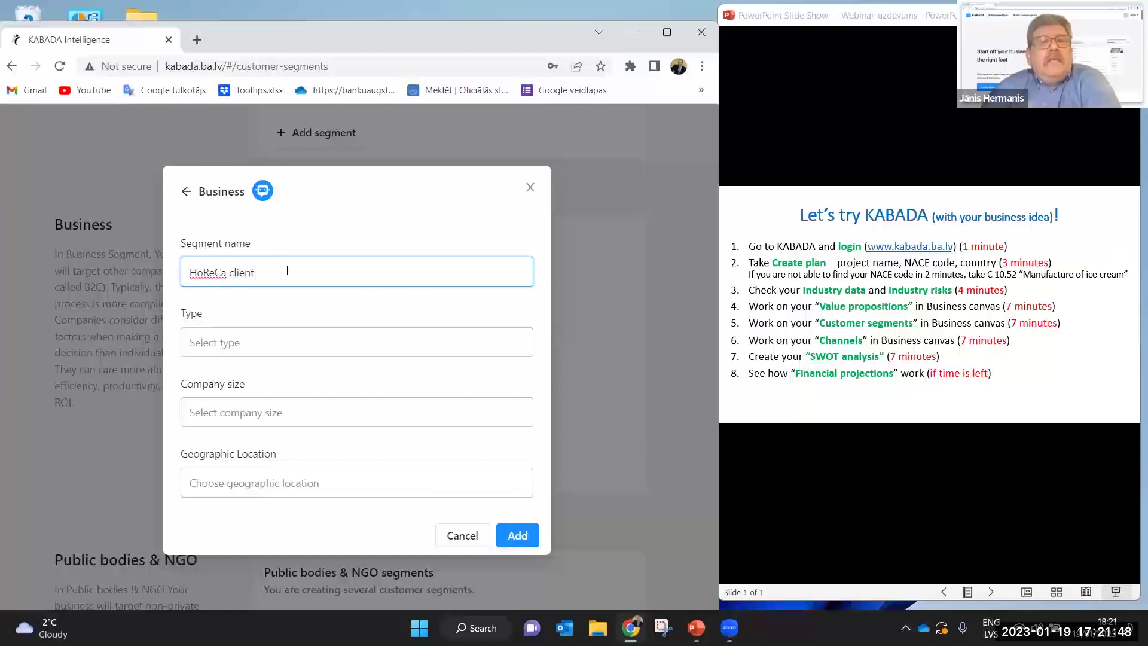
key(BackSpace)
key(BackSpace)
key(BackSpace)
key(BackSpace)
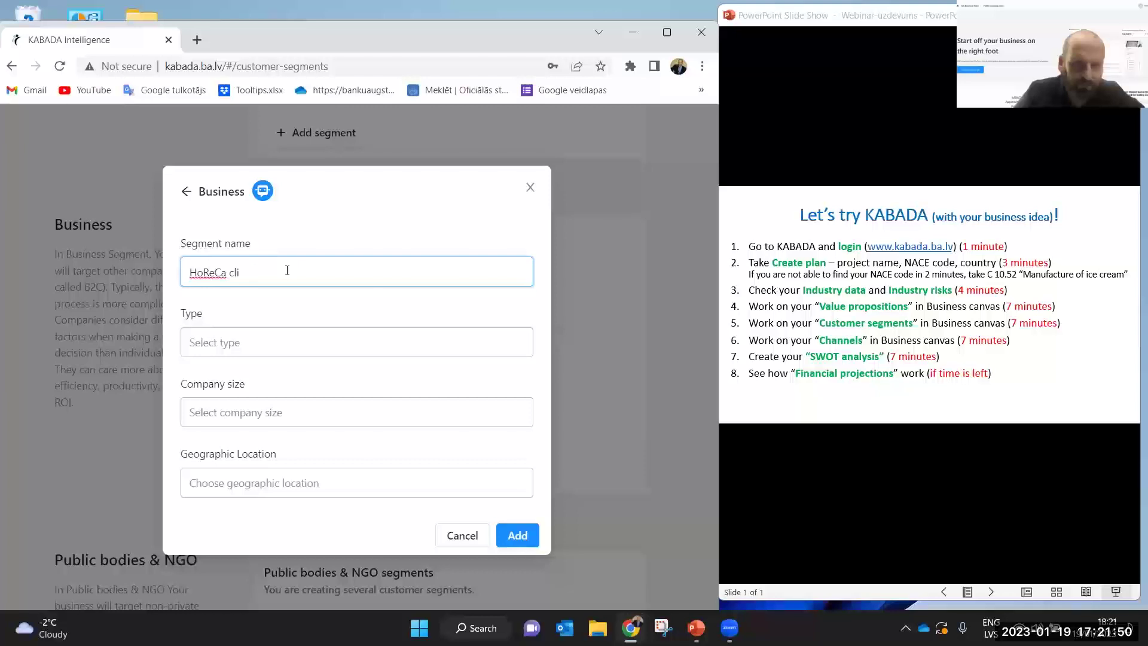
key(BackSpace)
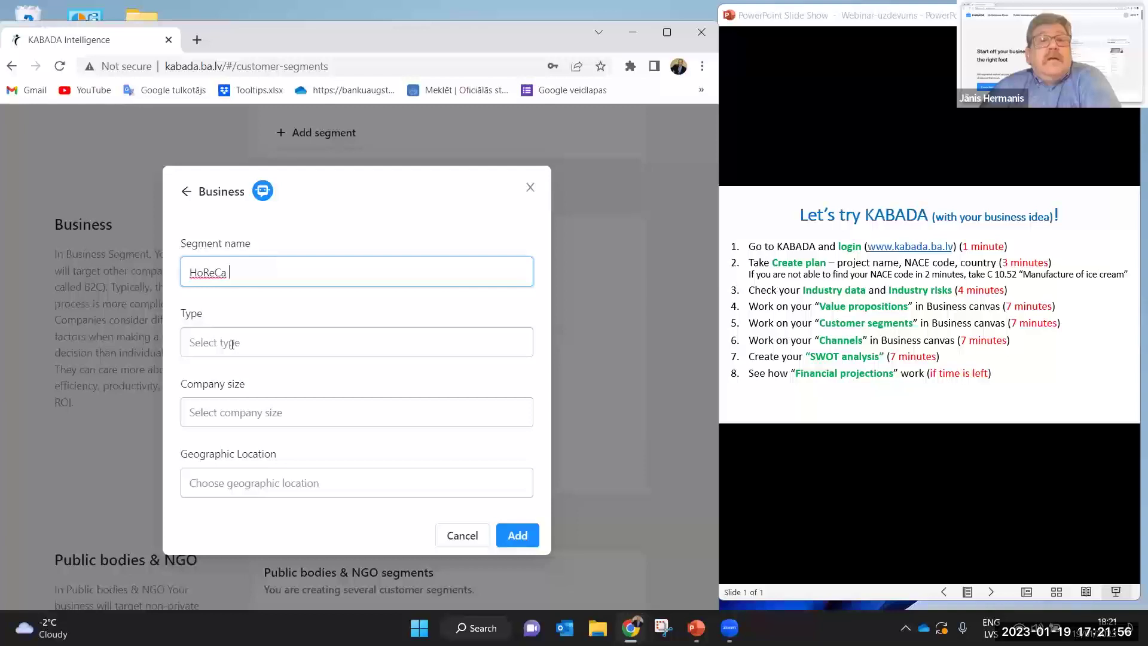
Set the HoReCa segment's type to Services and its company size to both Small and Medium
click(249, 314)
click(240, 339)
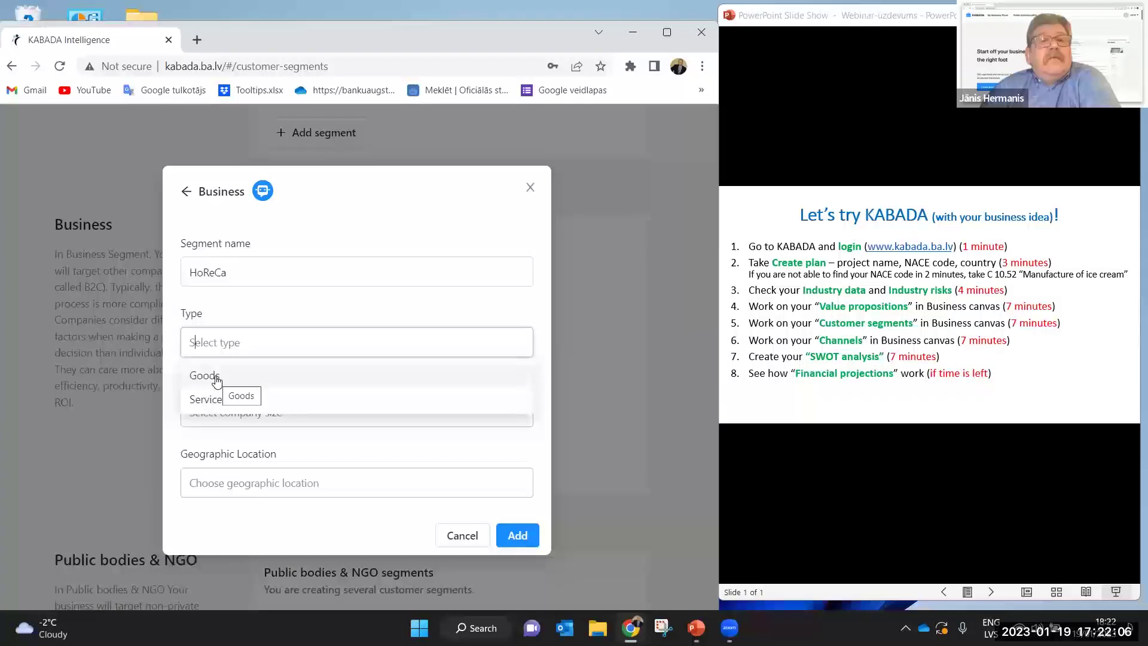
click(205, 401)
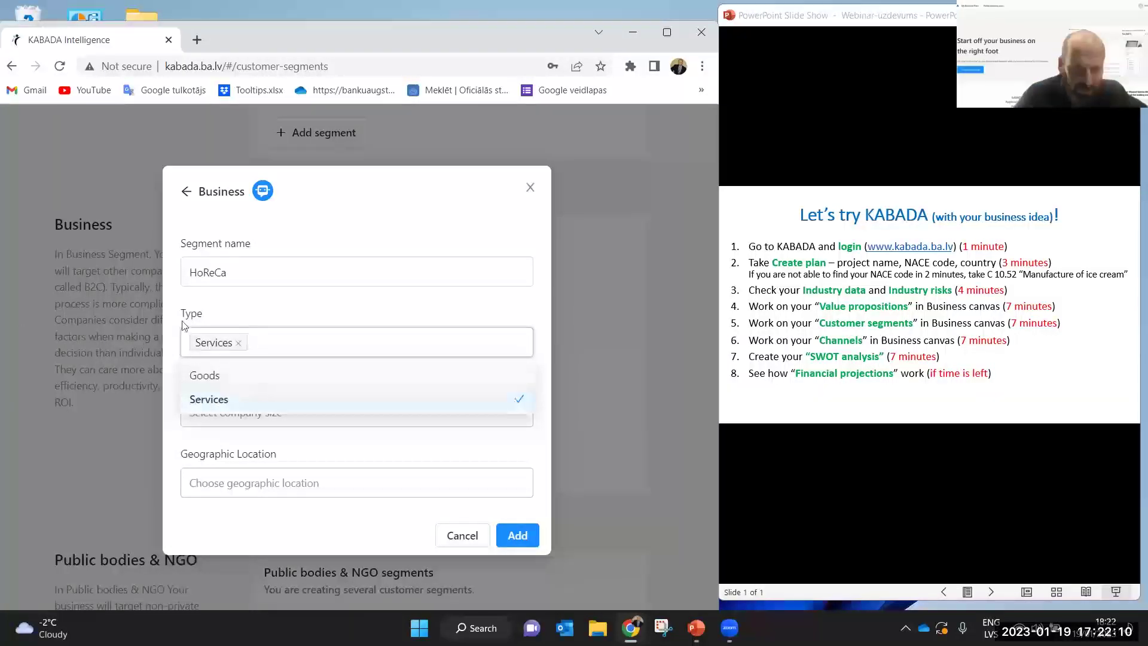
click(281, 304)
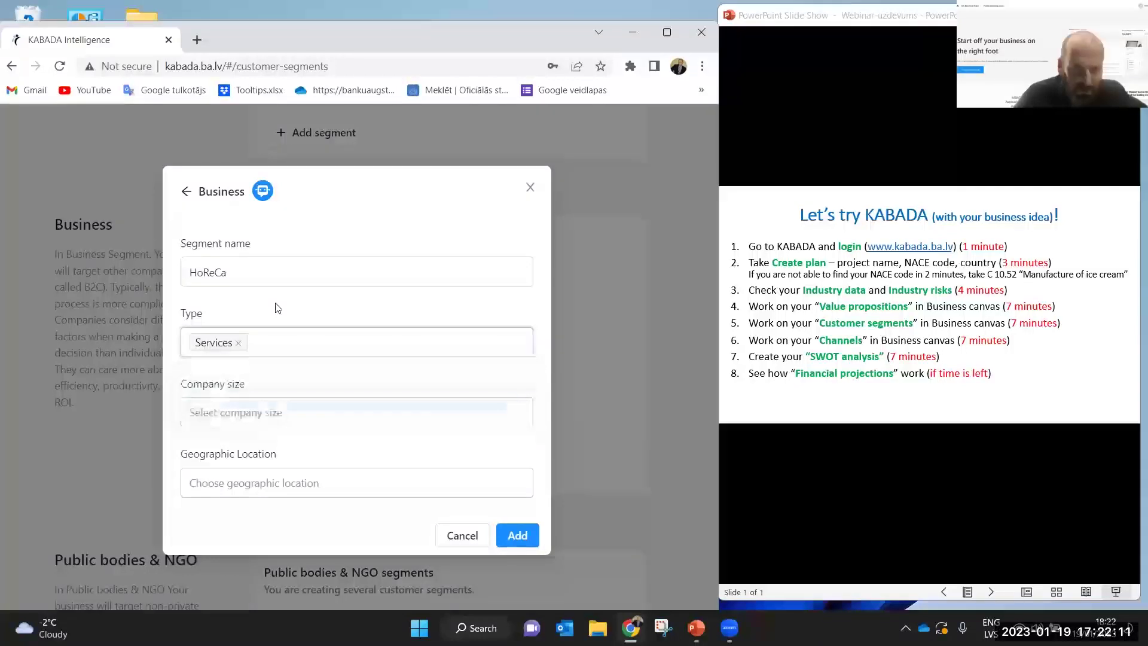
click(307, 415)
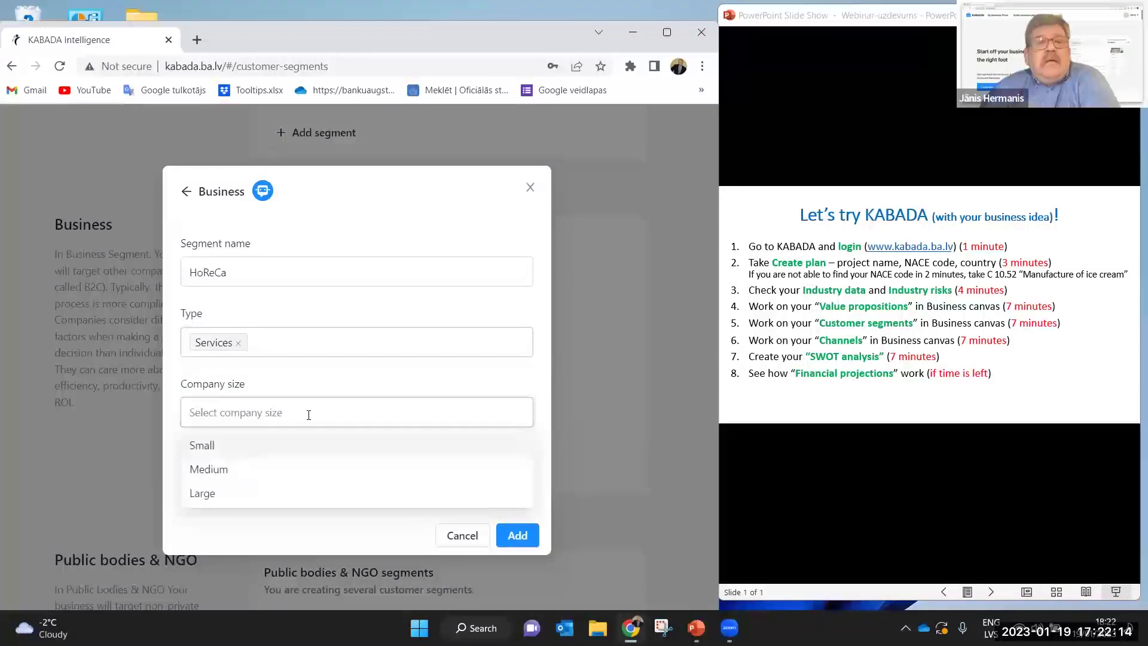
click(221, 450)
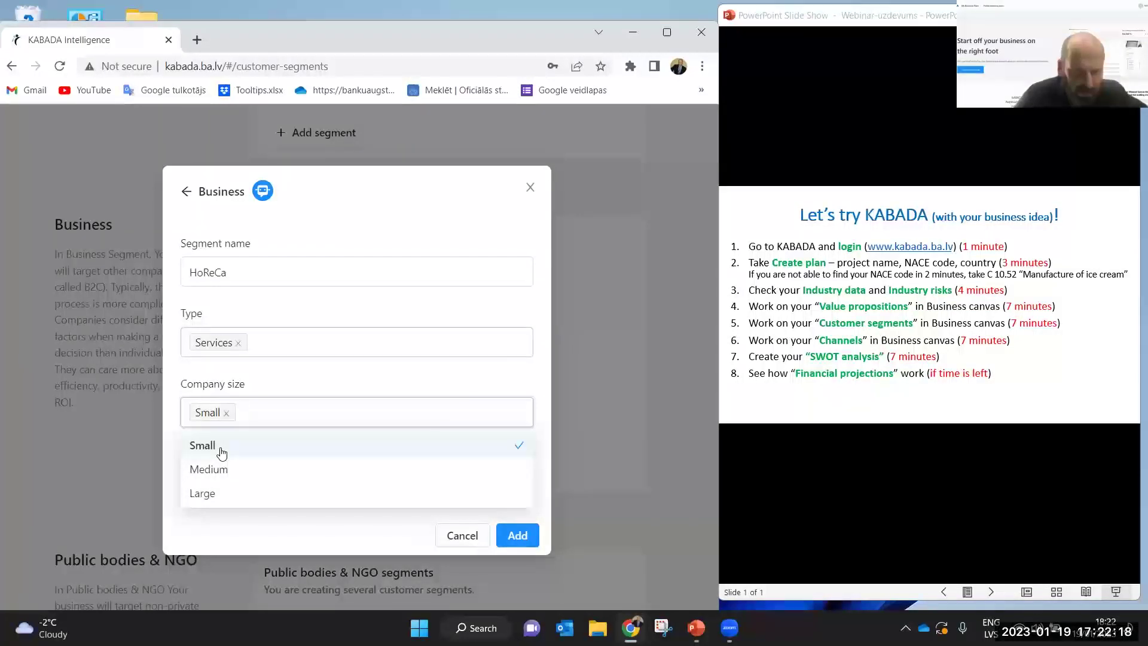
click(196, 470)
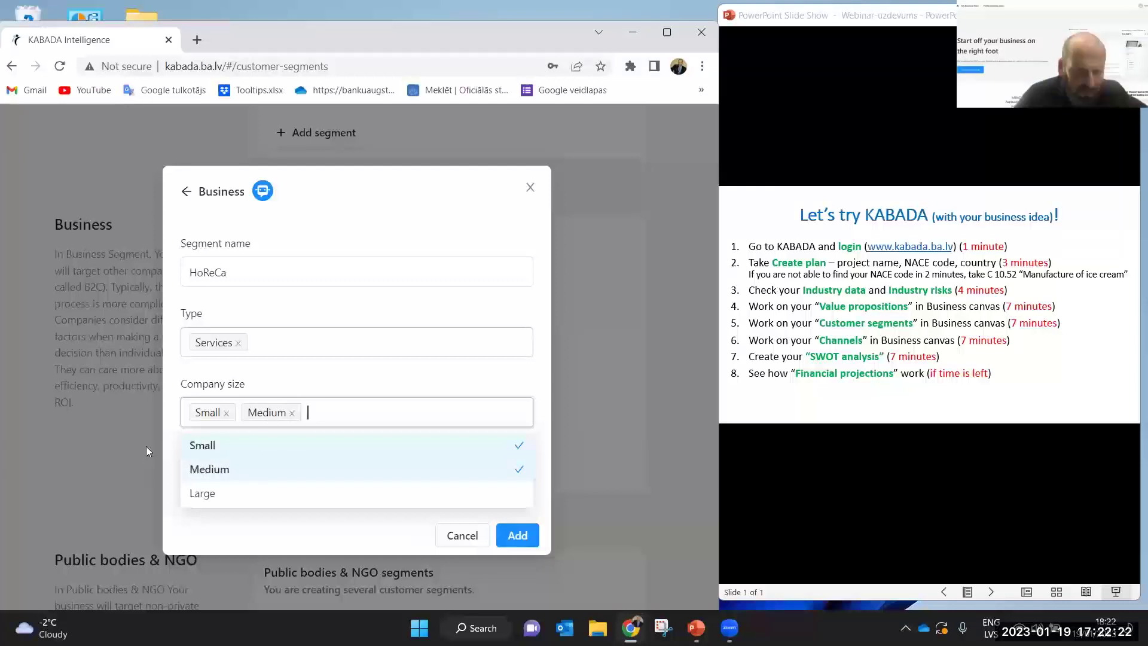
click(328, 202)
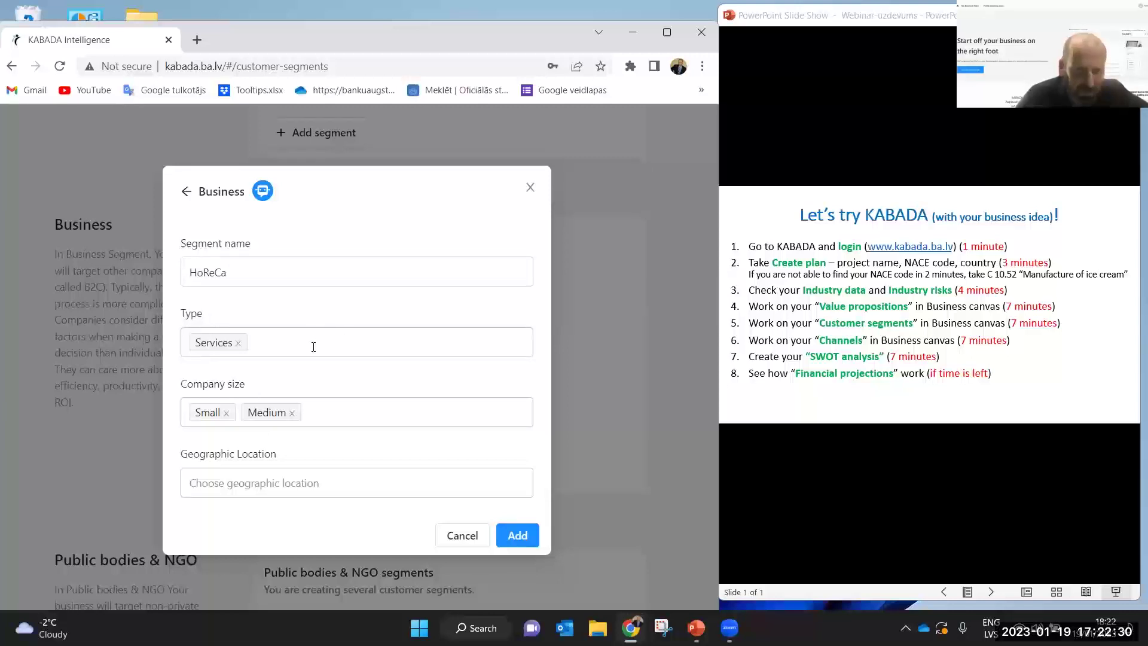
Set the HoReCa segment's geographic location to Domestic and add the segment to the business segments
click(256, 483)
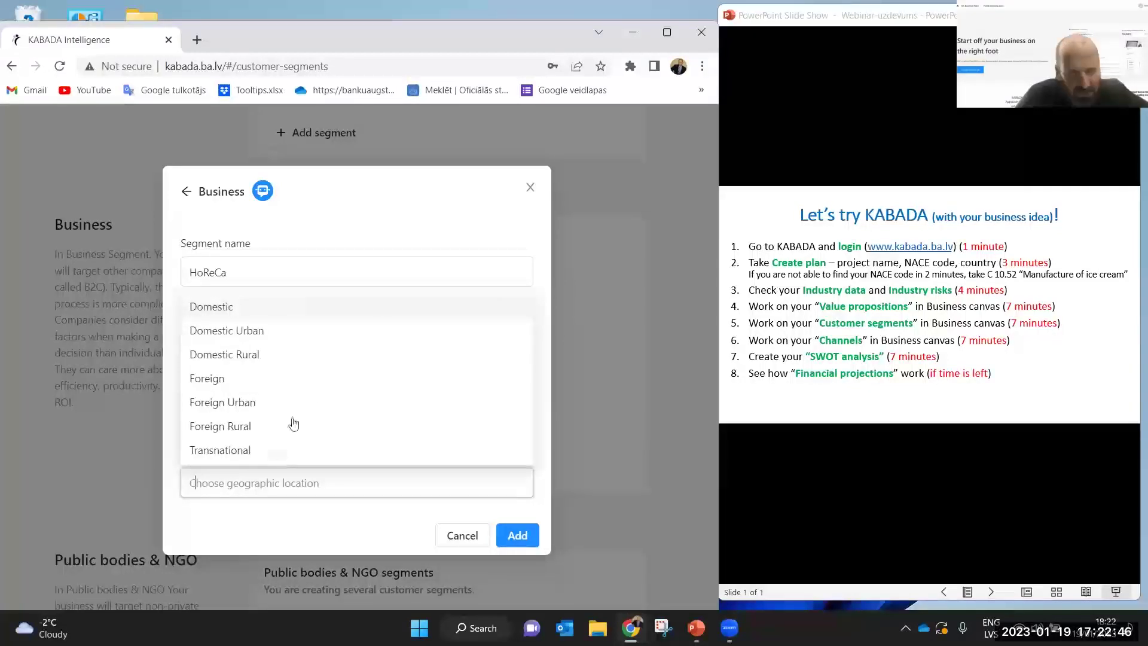
click(250, 312)
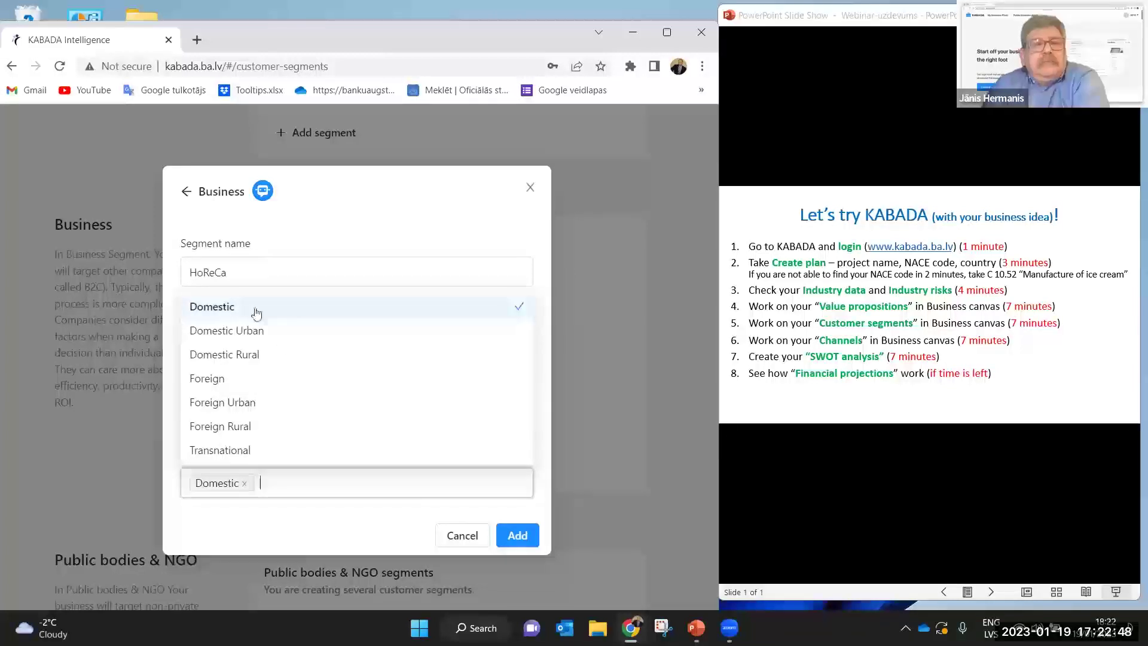
click(525, 538)
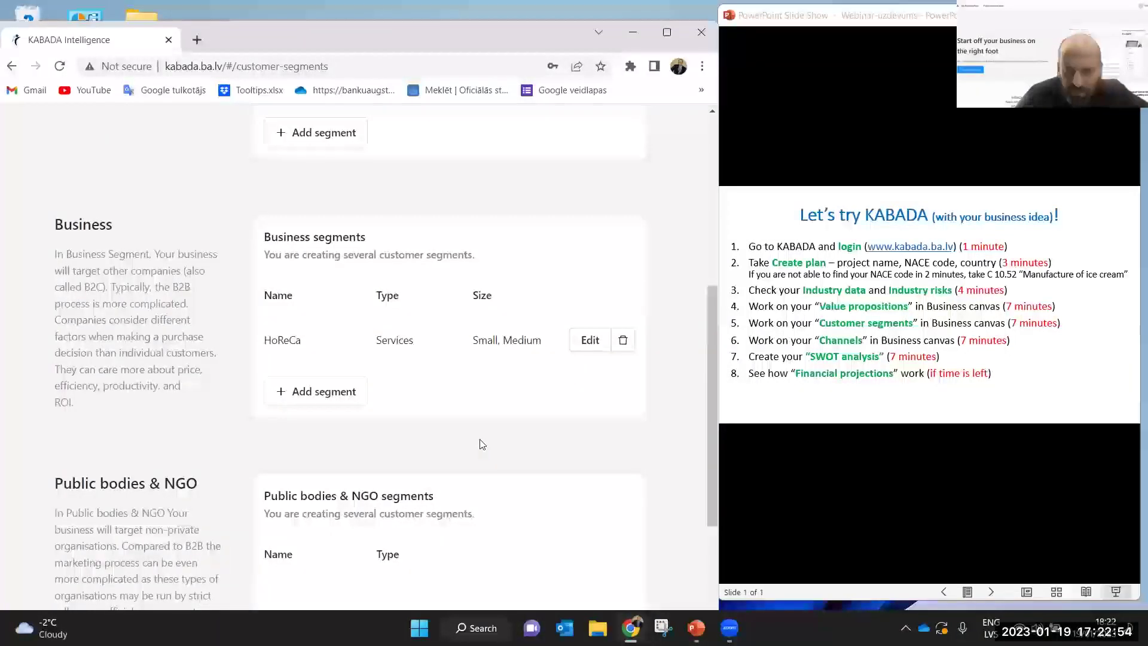
scroll(281, 284, up, 6)
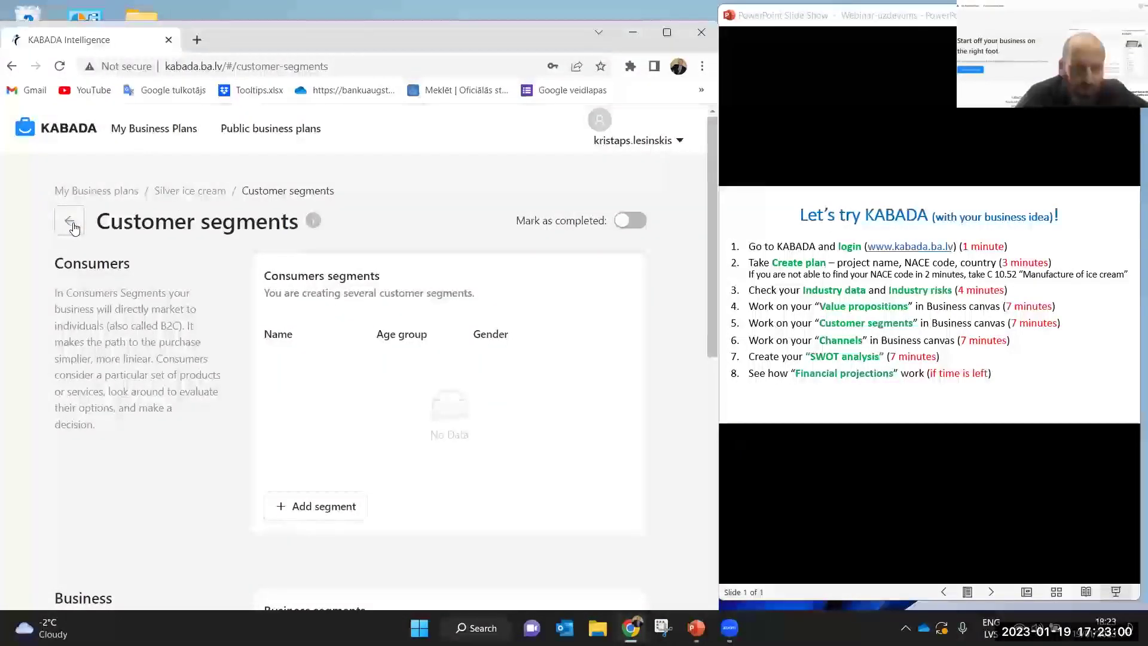
Mark the customer segments as completed and return to the Silver ice cream plan overview
scroll(469, 405, down, 7)
scroll(672, 146, up, 6)
click(641, 146)
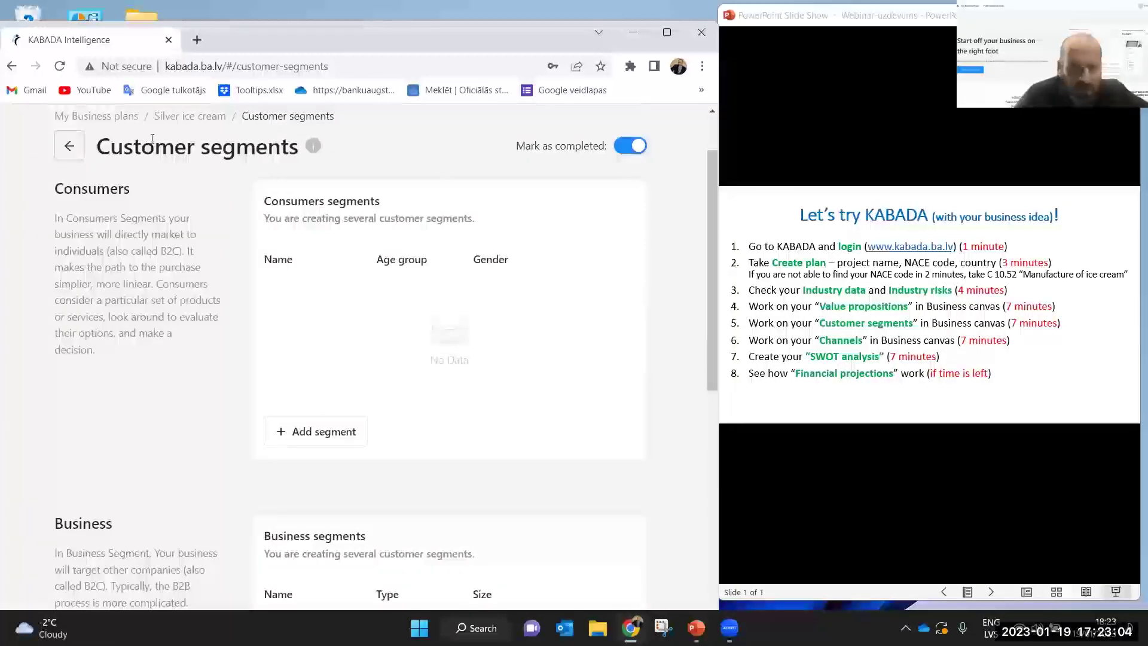
click(68, 148)
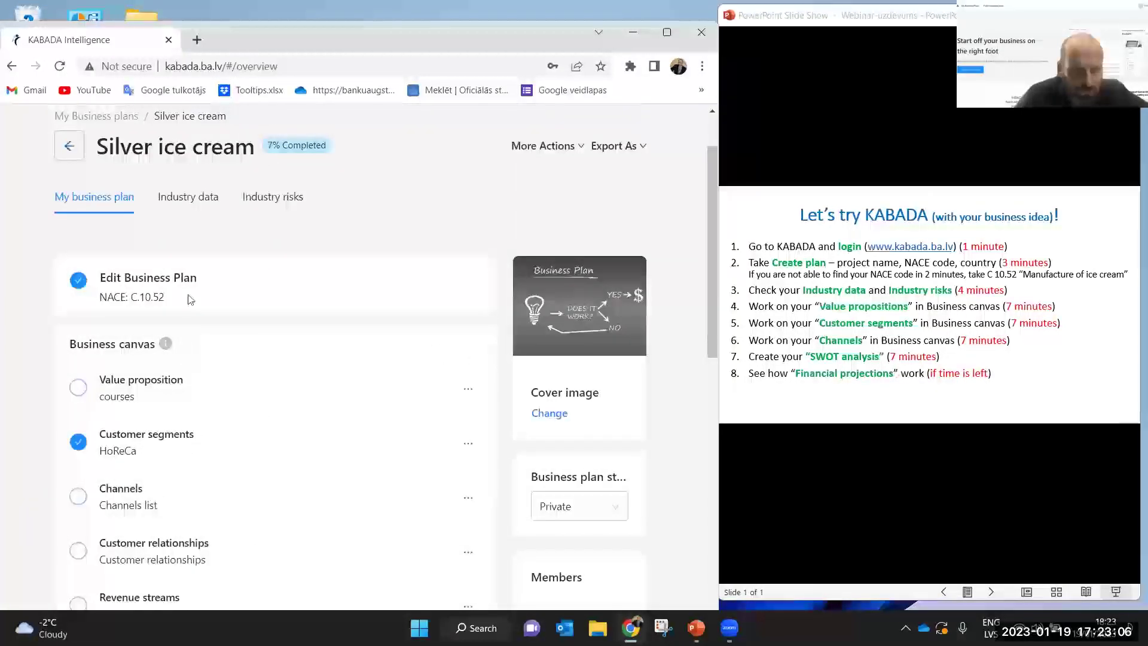
Open the Channels section of the business canvas and start a new channel for the product "courses"
scroll(199, 355, down, 2)
scroll(154, 397, down, 4)
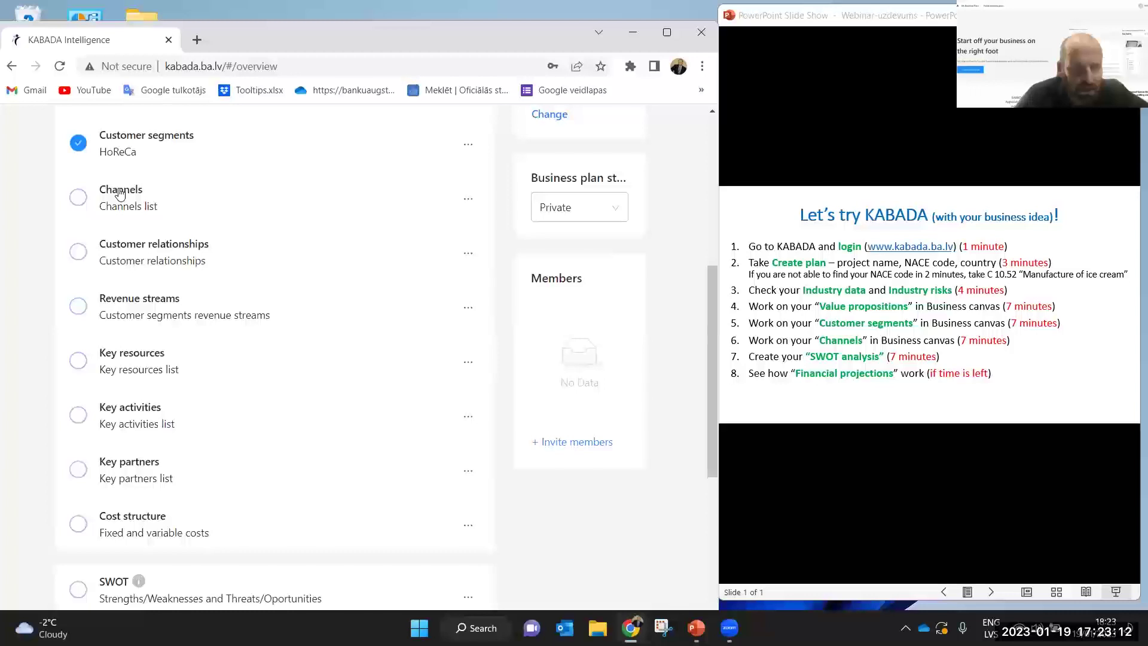
click(120, 190)
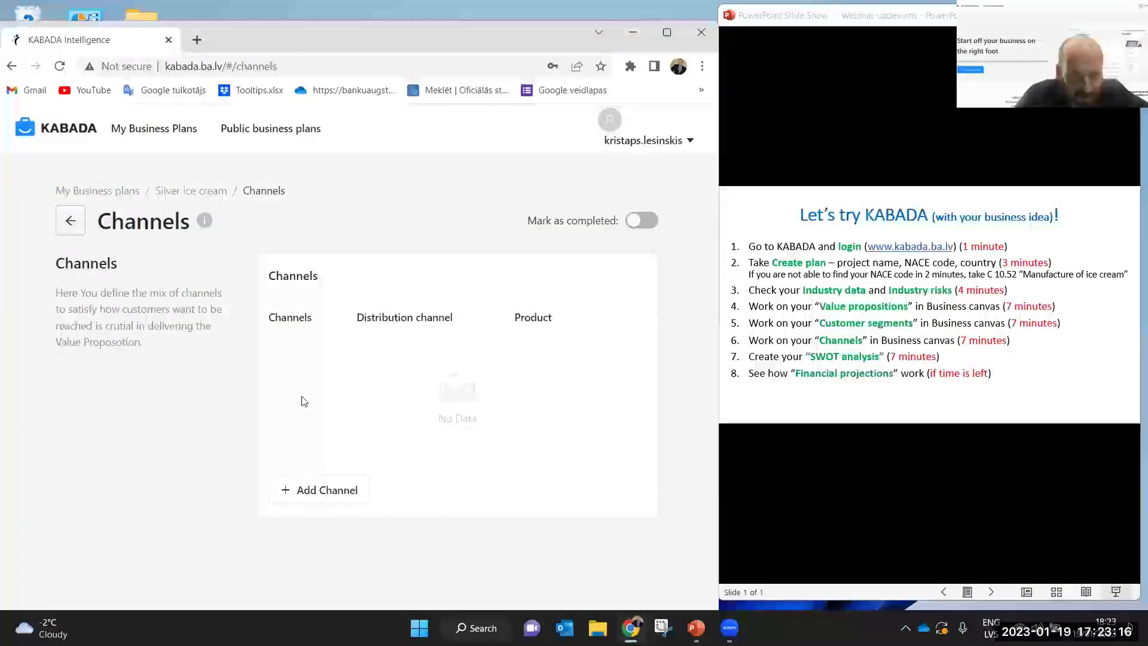
click(315, 488)
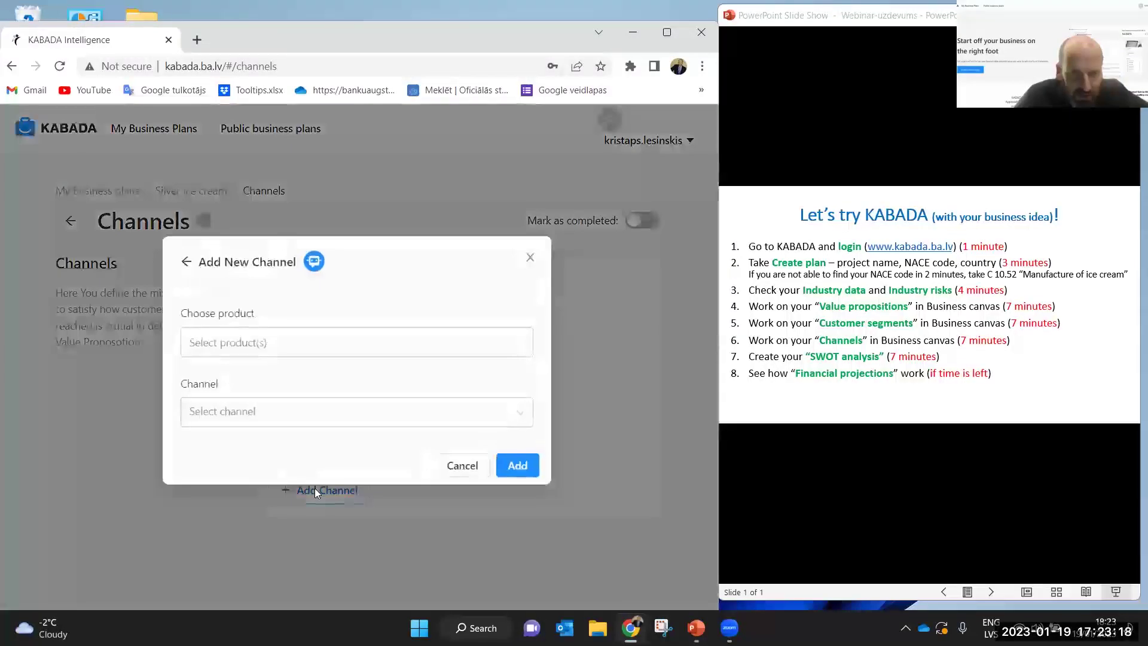
click(370, 341)
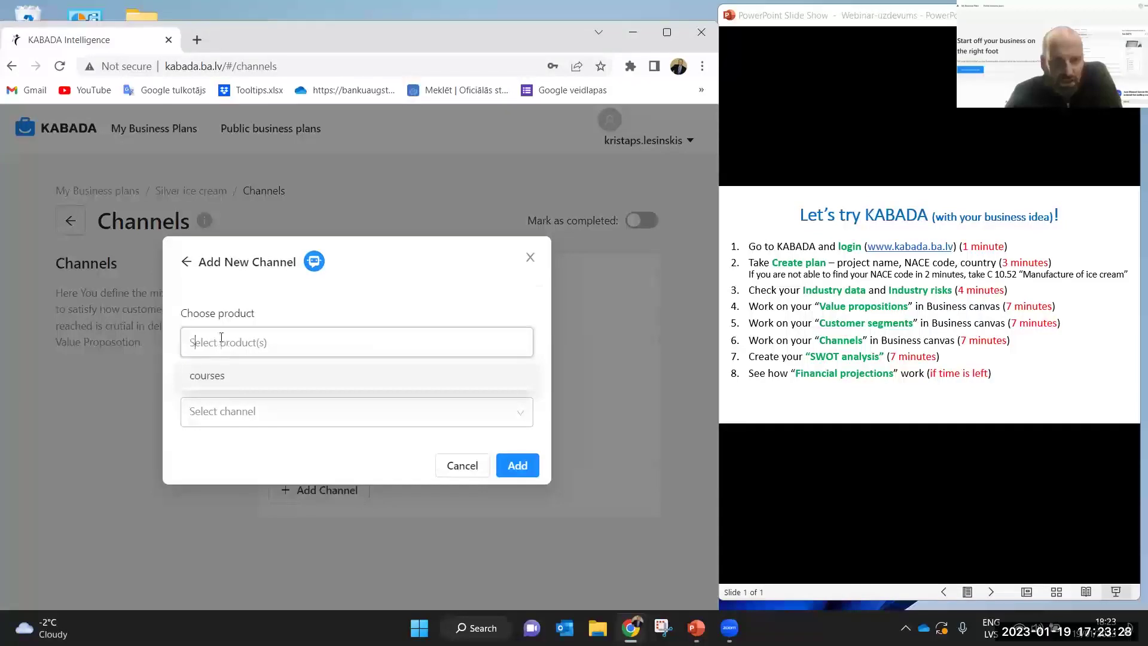
click(207, 377)
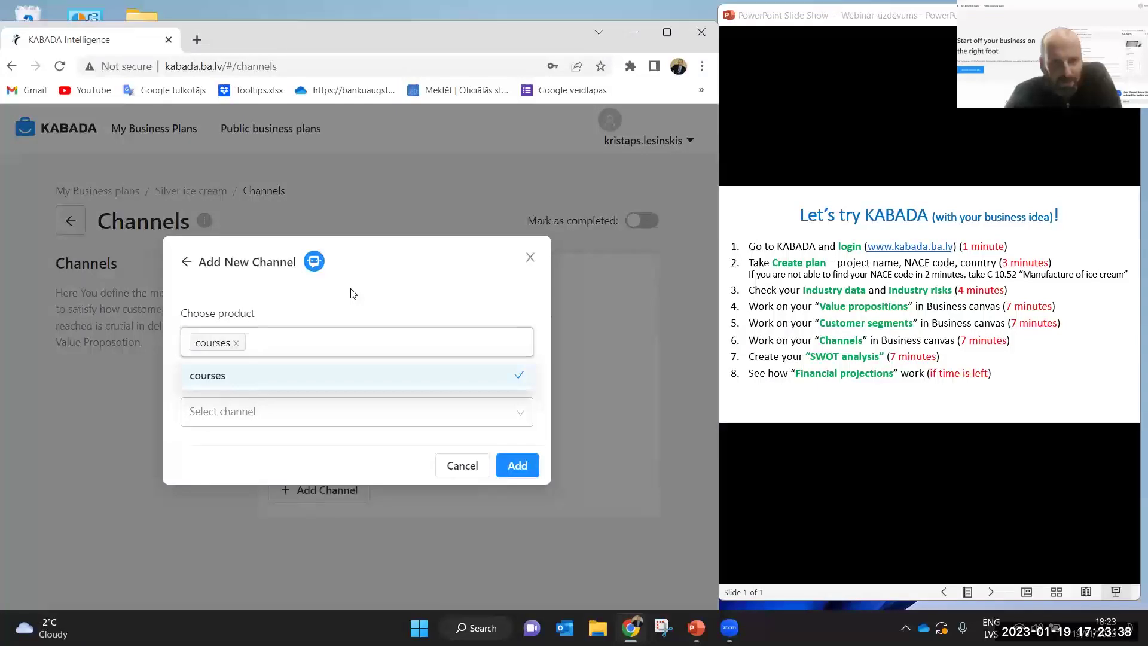
Set the new channel to Direct sales with Own shop as the direct sales channel
click(276, 425)
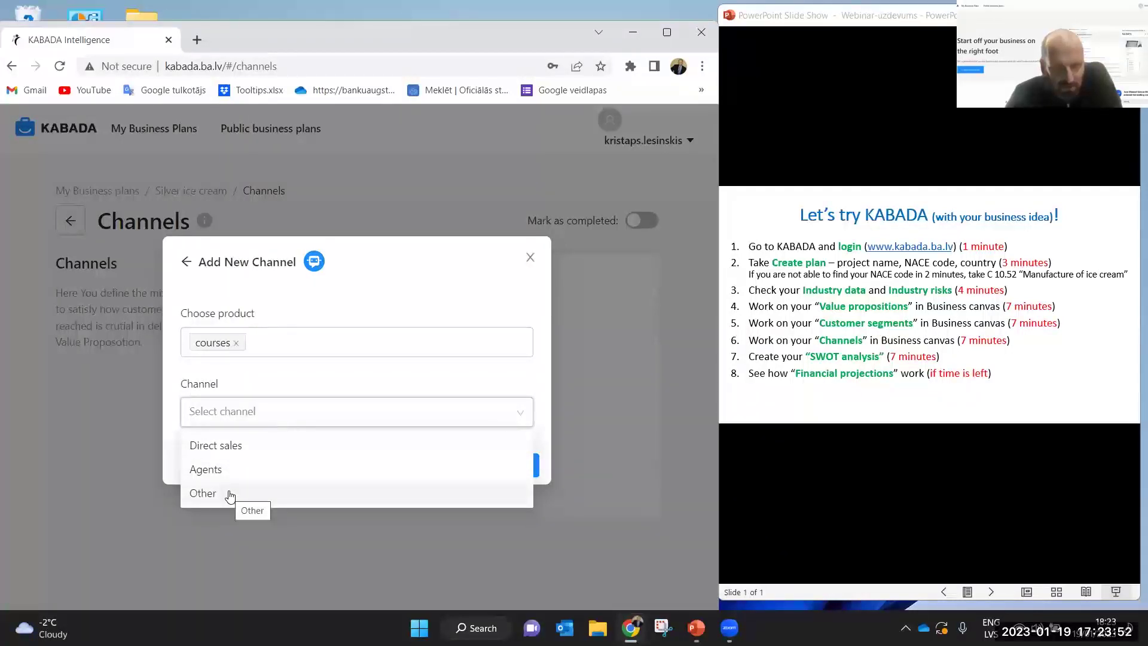
click(250, 447)
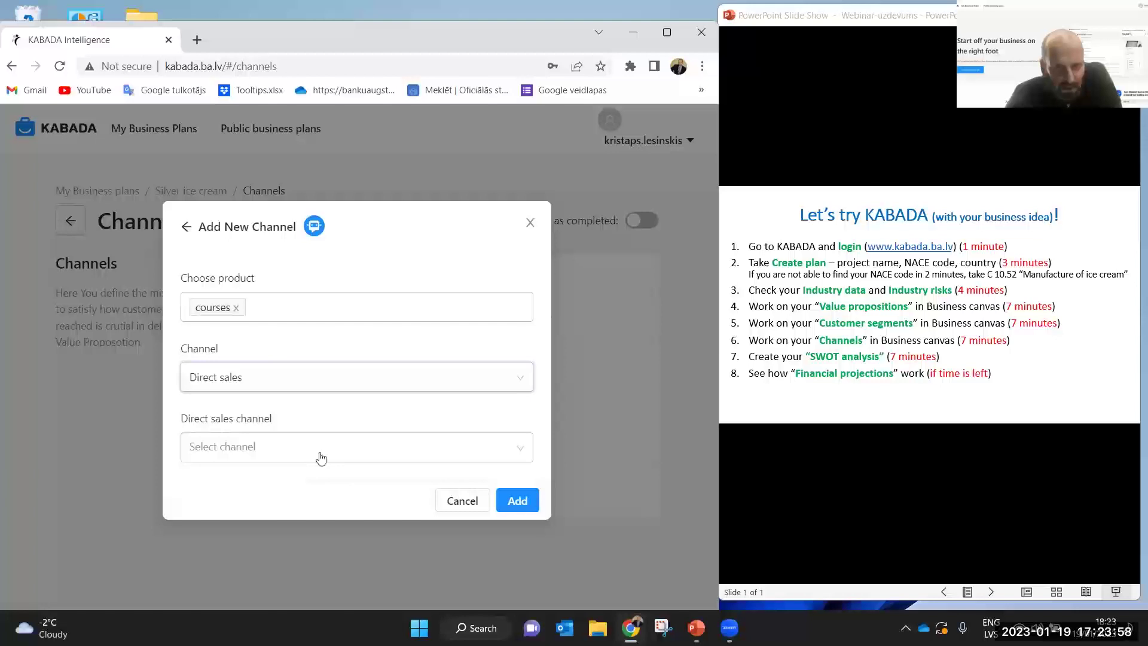
click(518, 501)
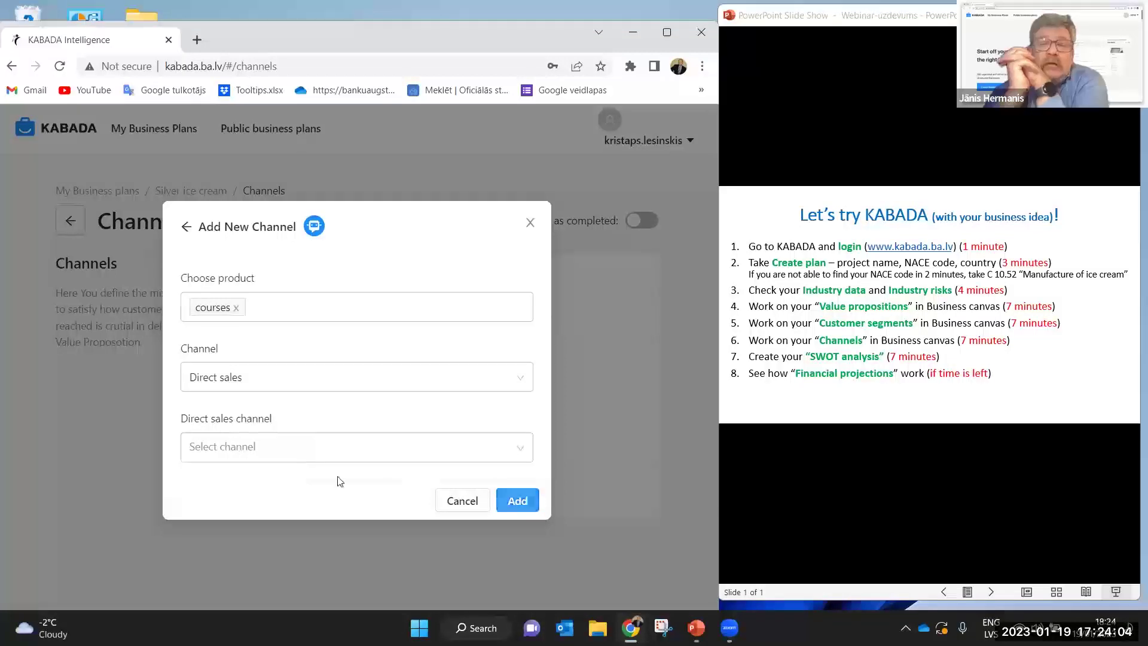
click(327, 456)
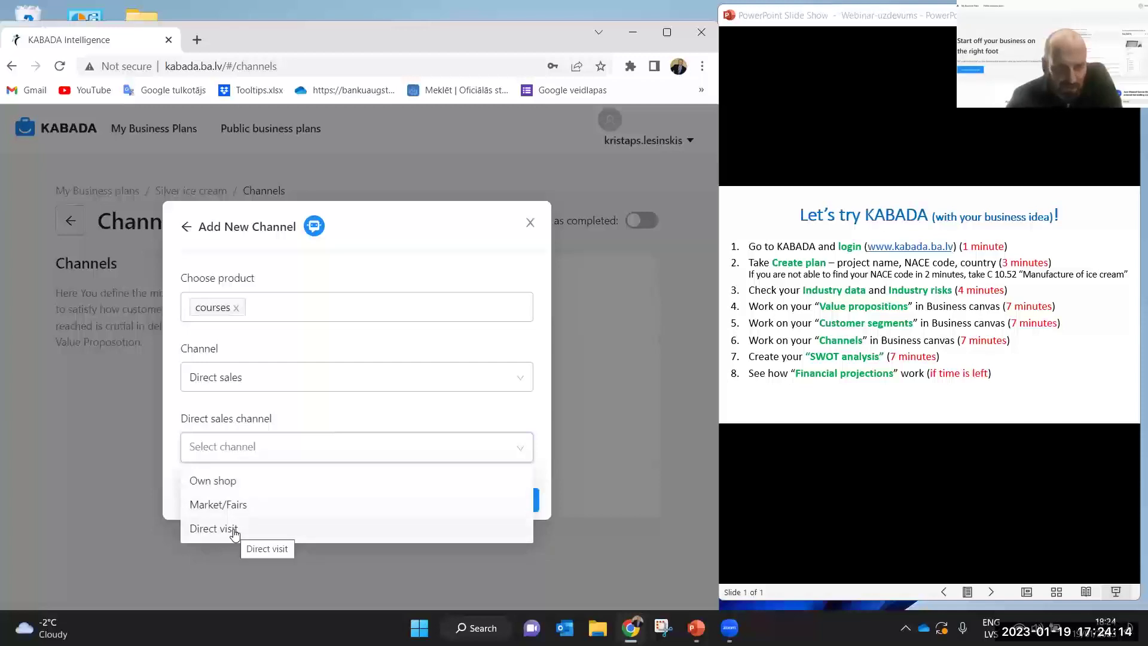
click(245, 482)
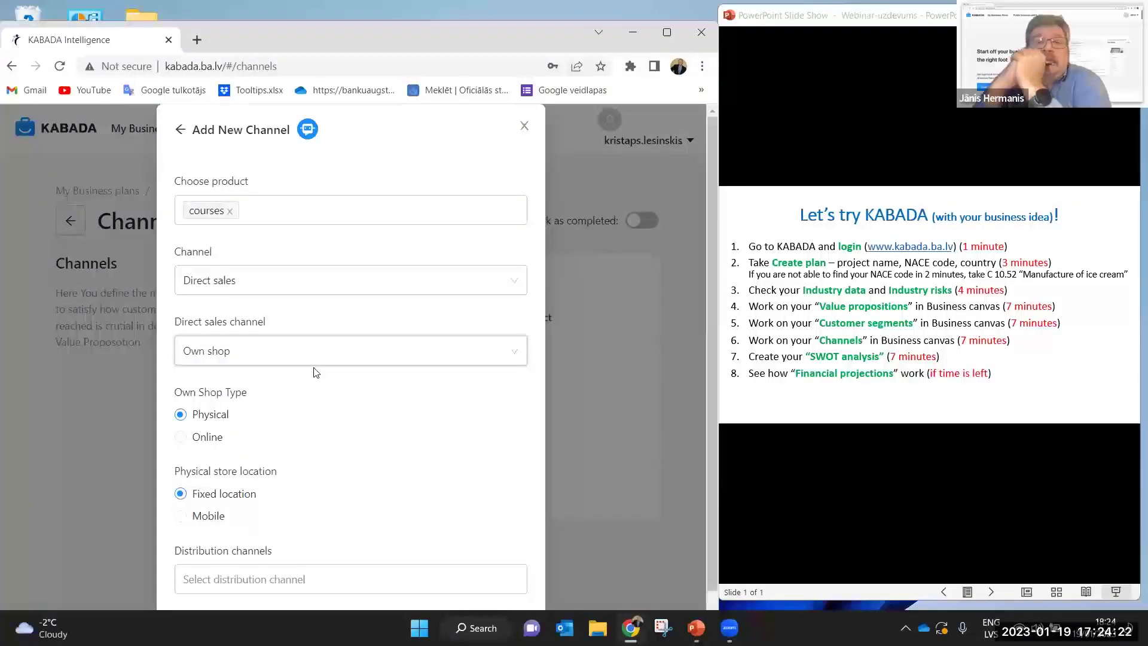
Choose Self pickup as the own shop's distribution channel and add the channel to the list
scroll(475, 407, down, 1)
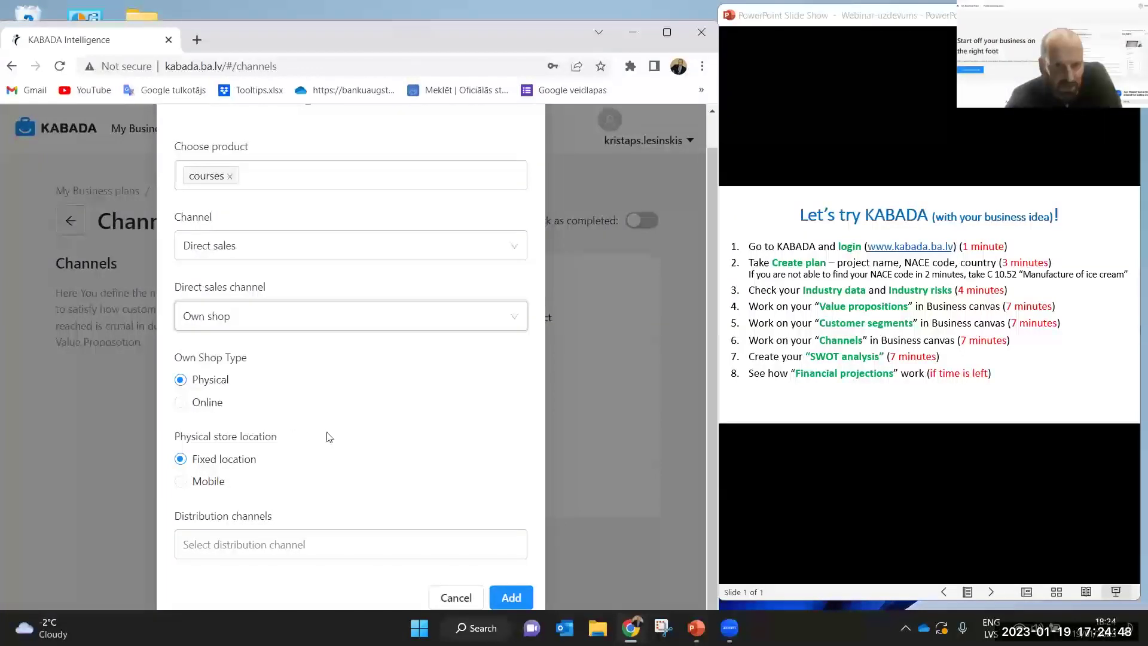
click(320, 546)
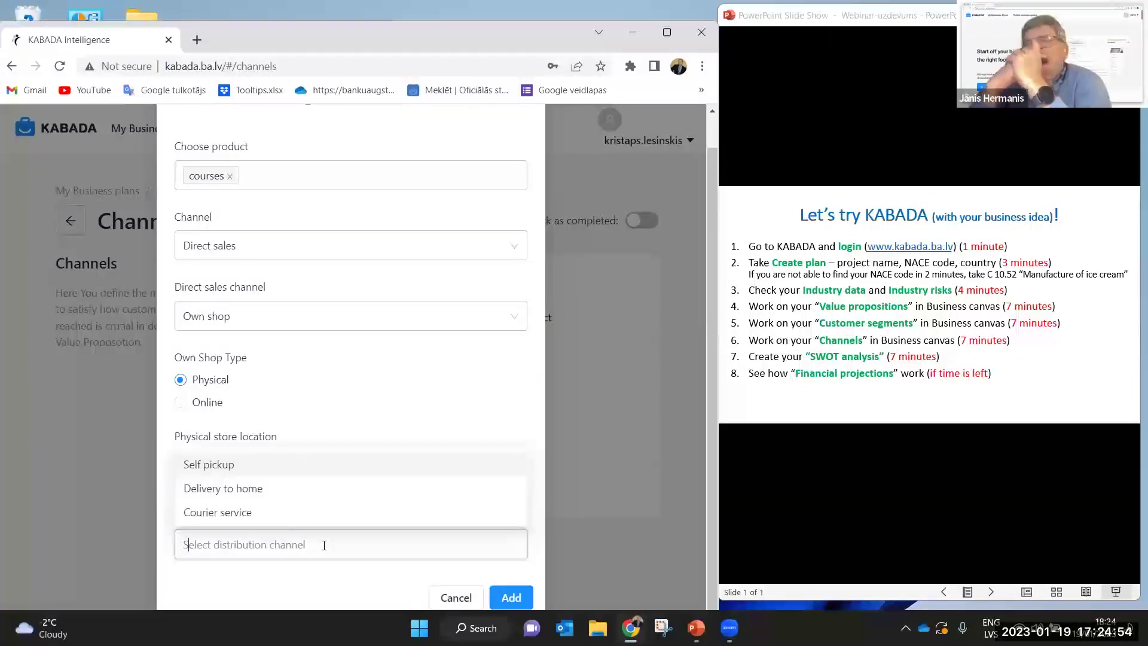
click(311, 468)
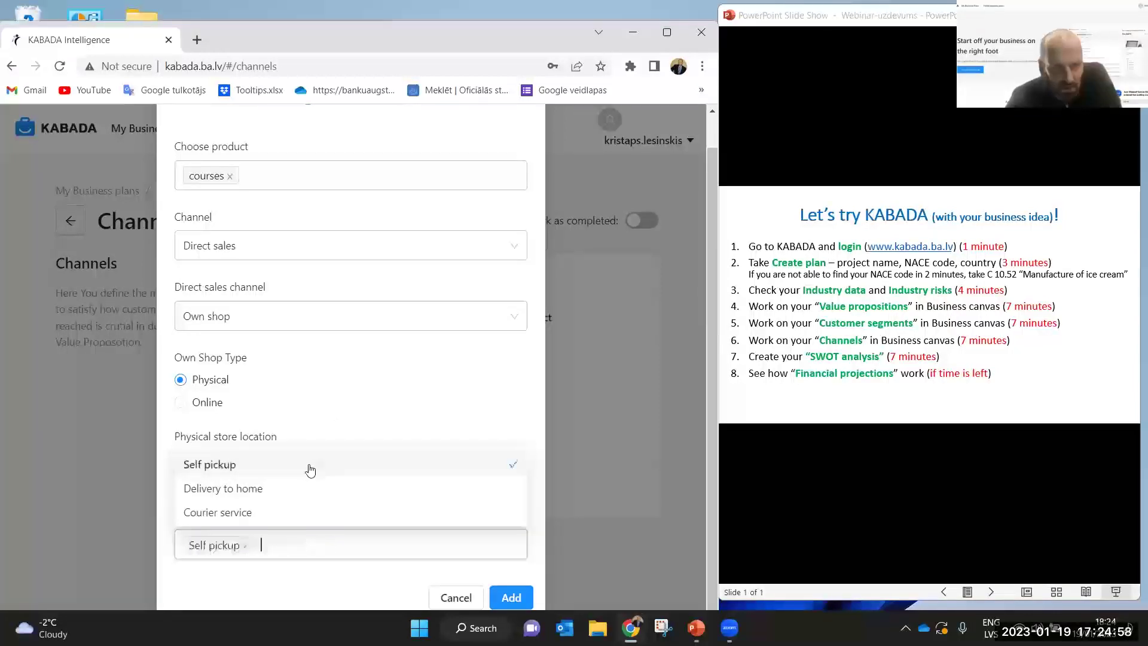
click(510, 597)
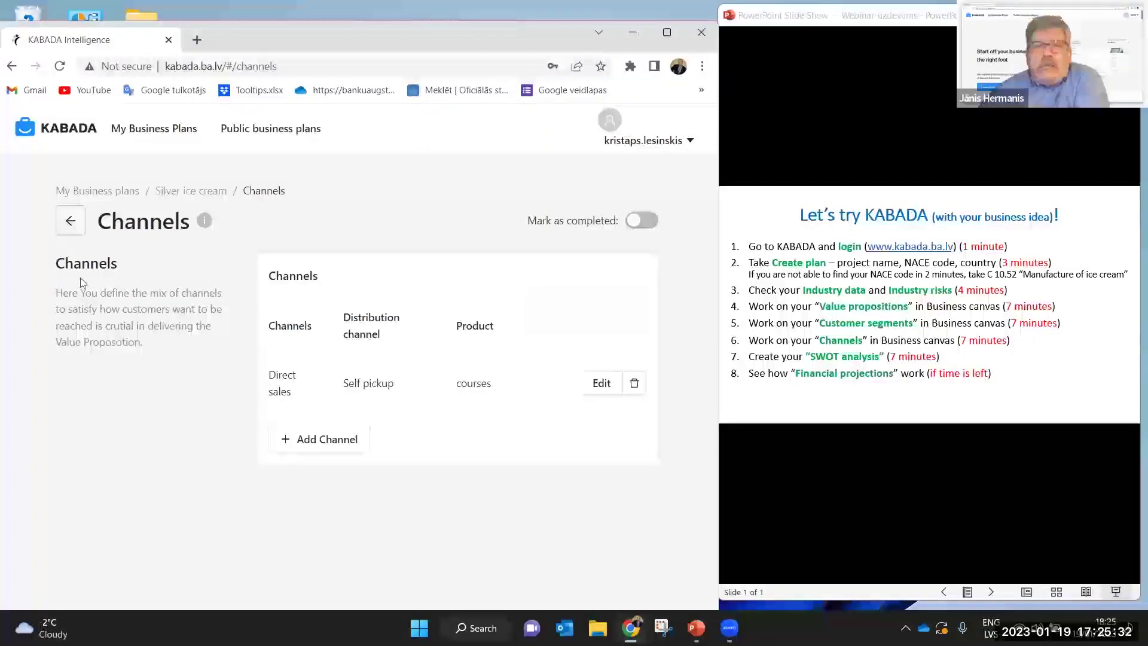
Add a second channel of type Other for the product "courses"
click(333, 448)
click(271, 336)
click(207, 383)
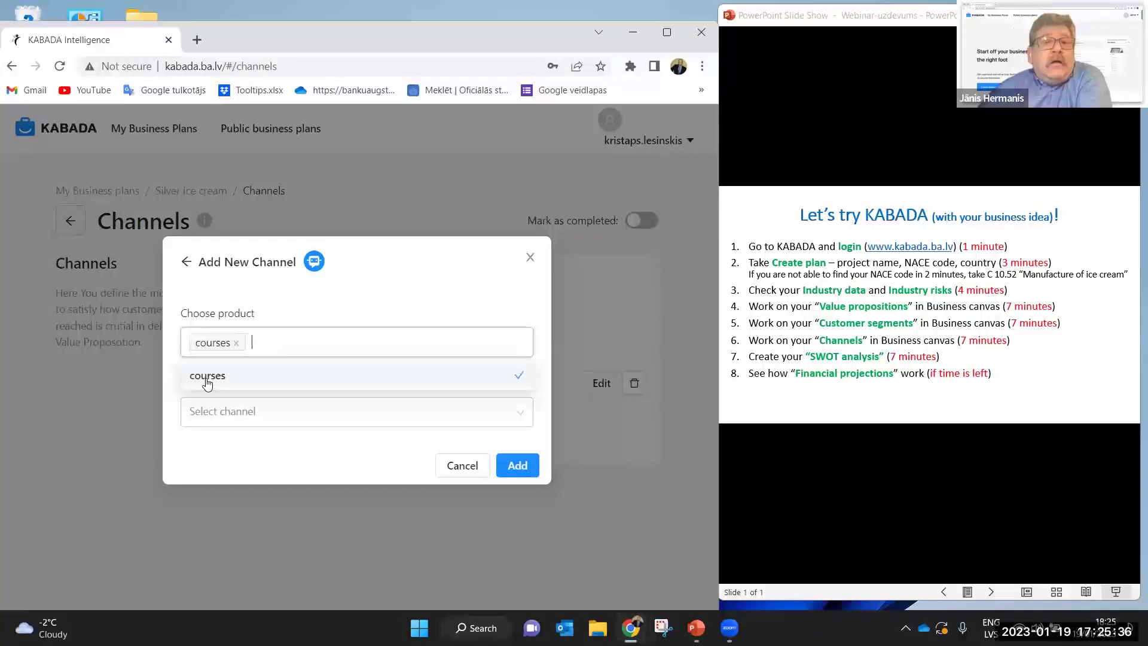
click(210, 417)
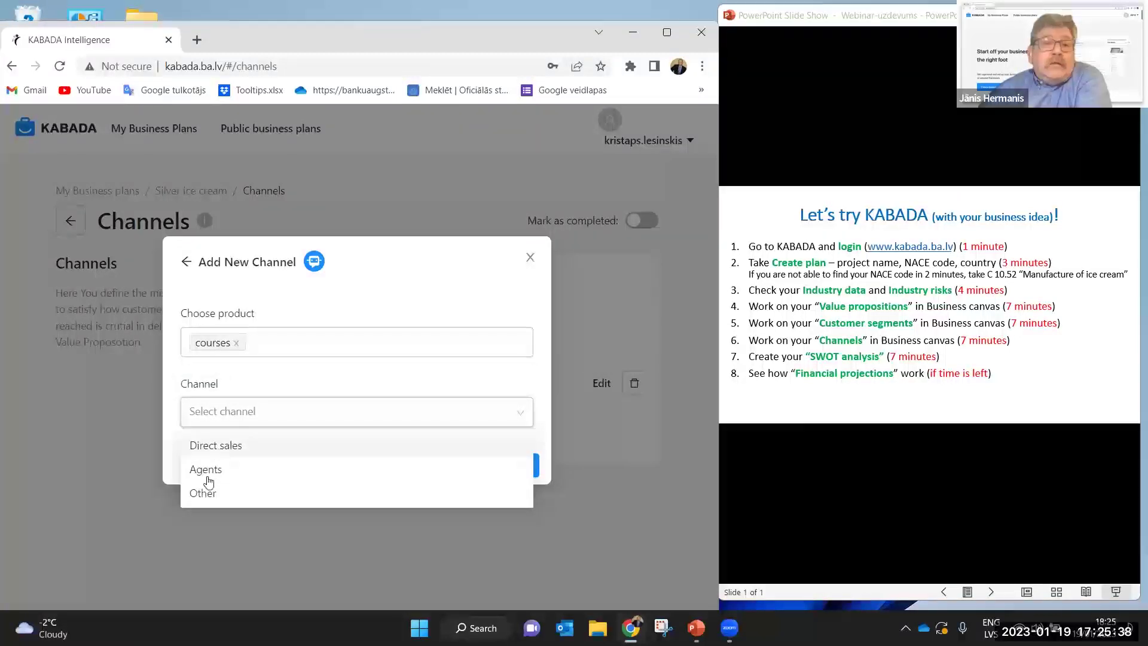
click(200, 499)
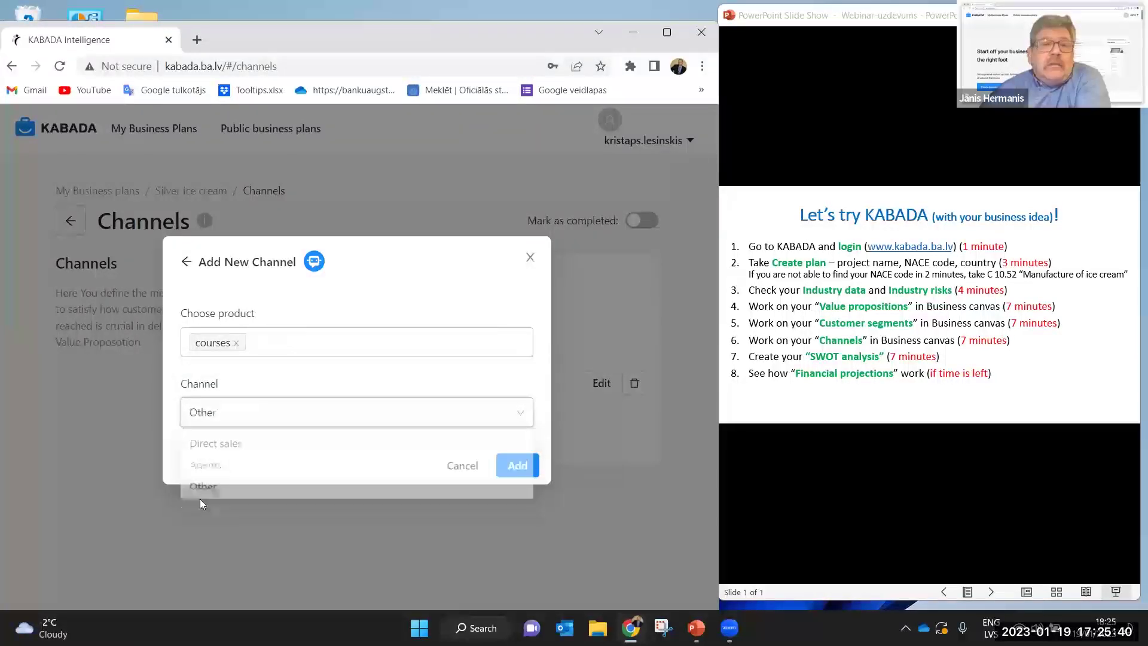
click(512, 470)
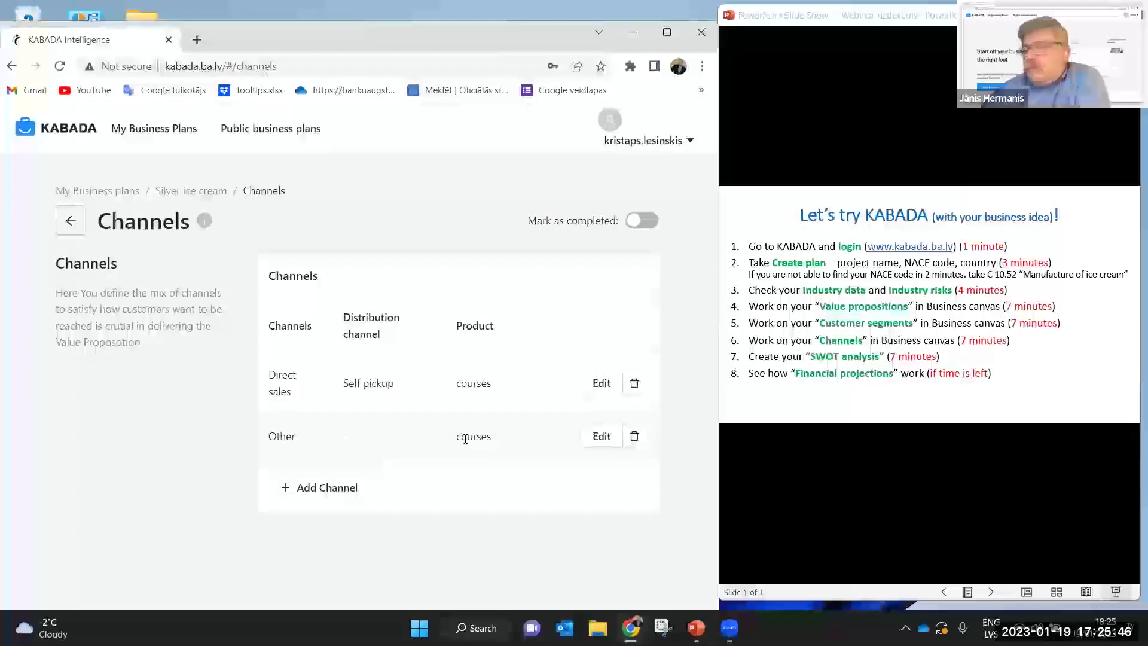
Add a third channel for "courses" with Direct sales as the channel and Direct visit as the direct sales channel
click(294, 488)
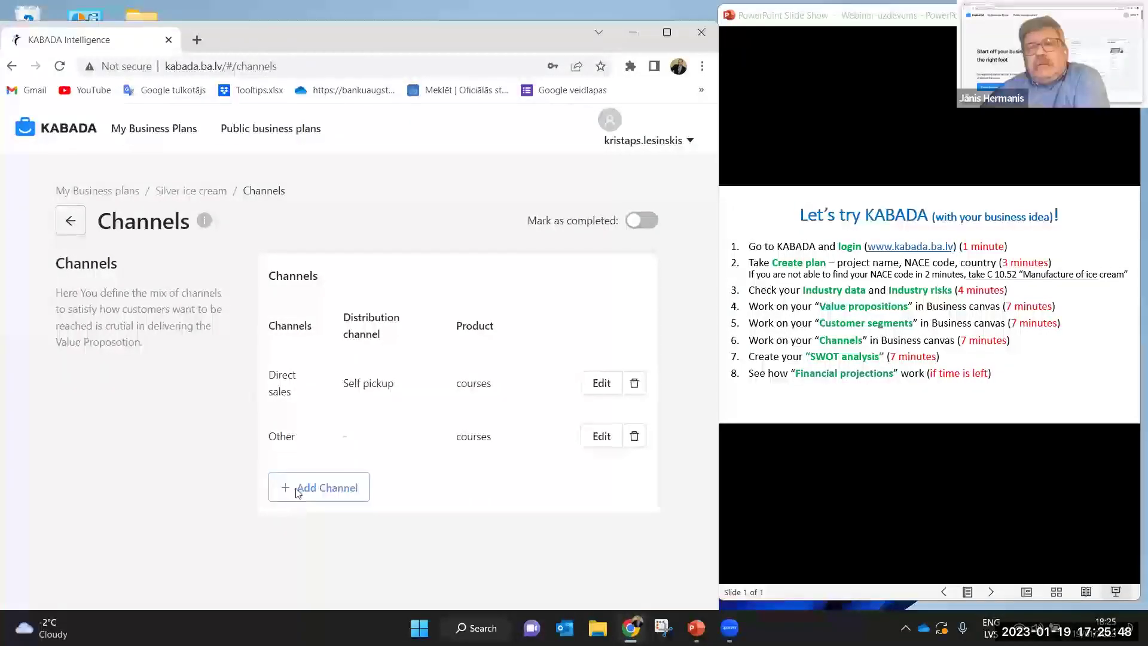
click(263, 344)
click(240, 376)
click(238, 413)
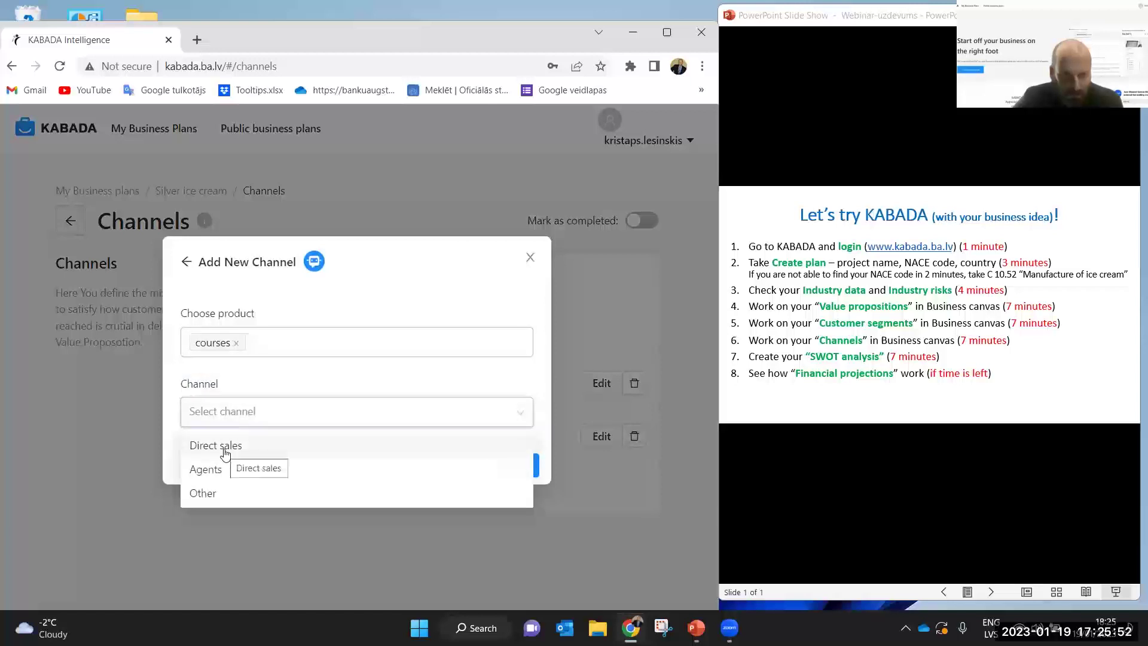
click(225, 454)
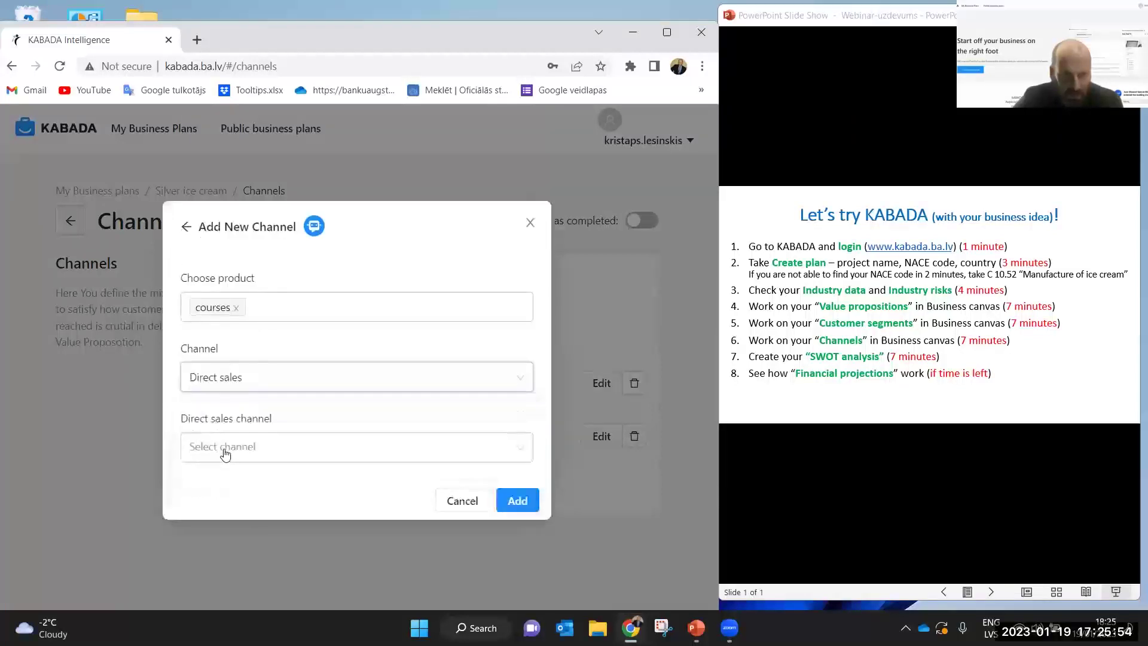
click(243, 463)
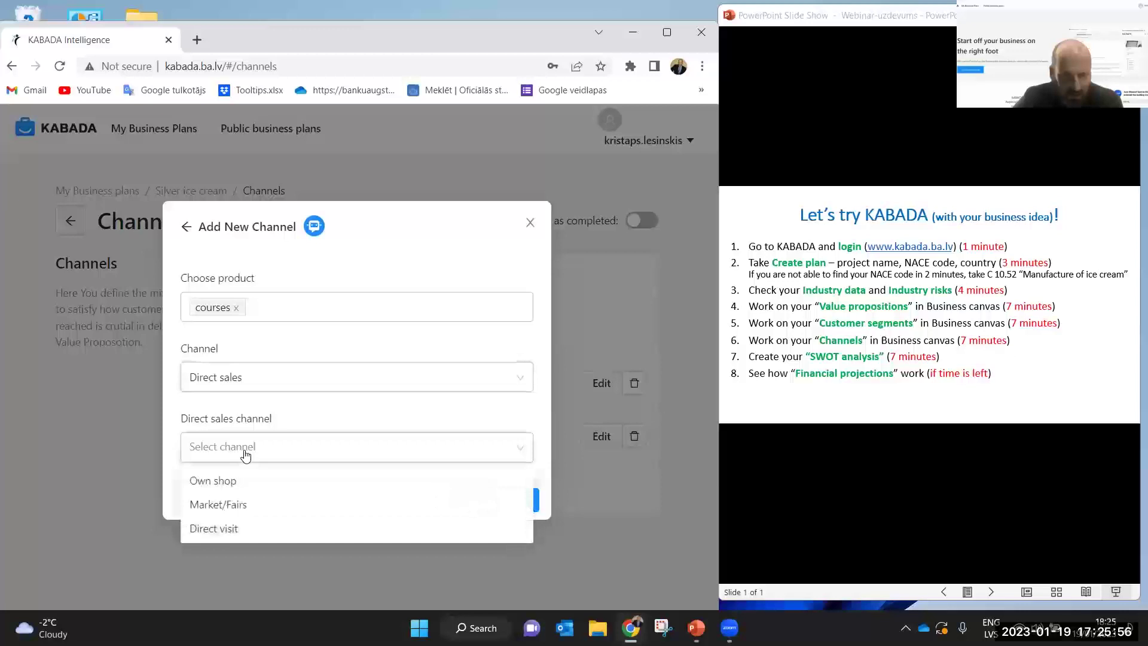
click(216, 529)
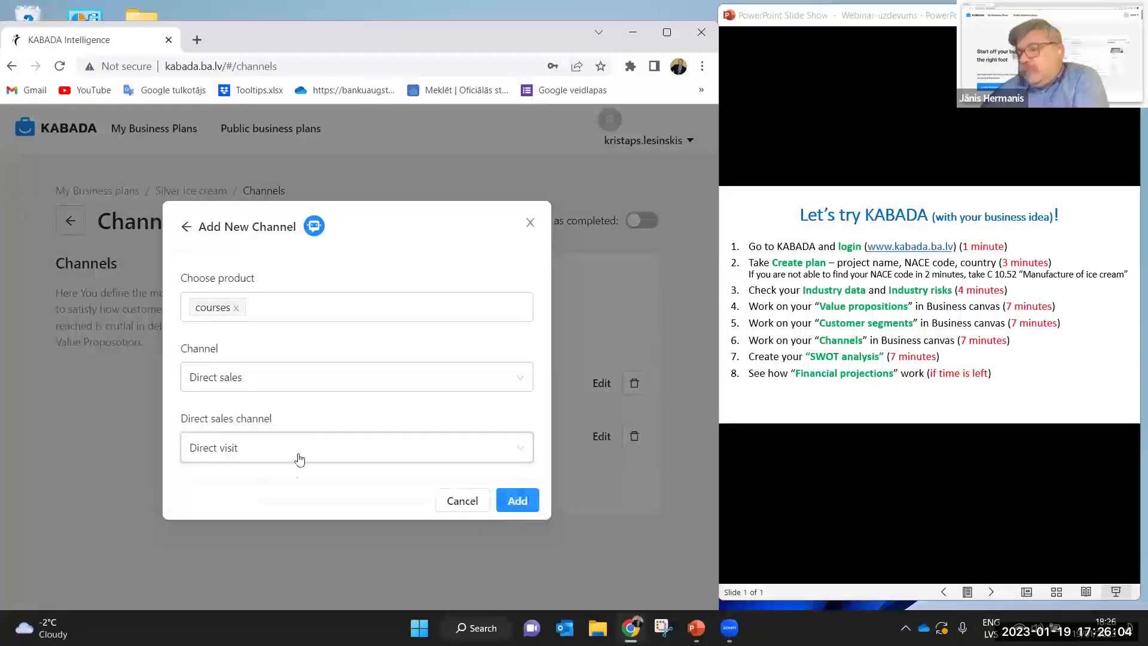
click(518, 502)
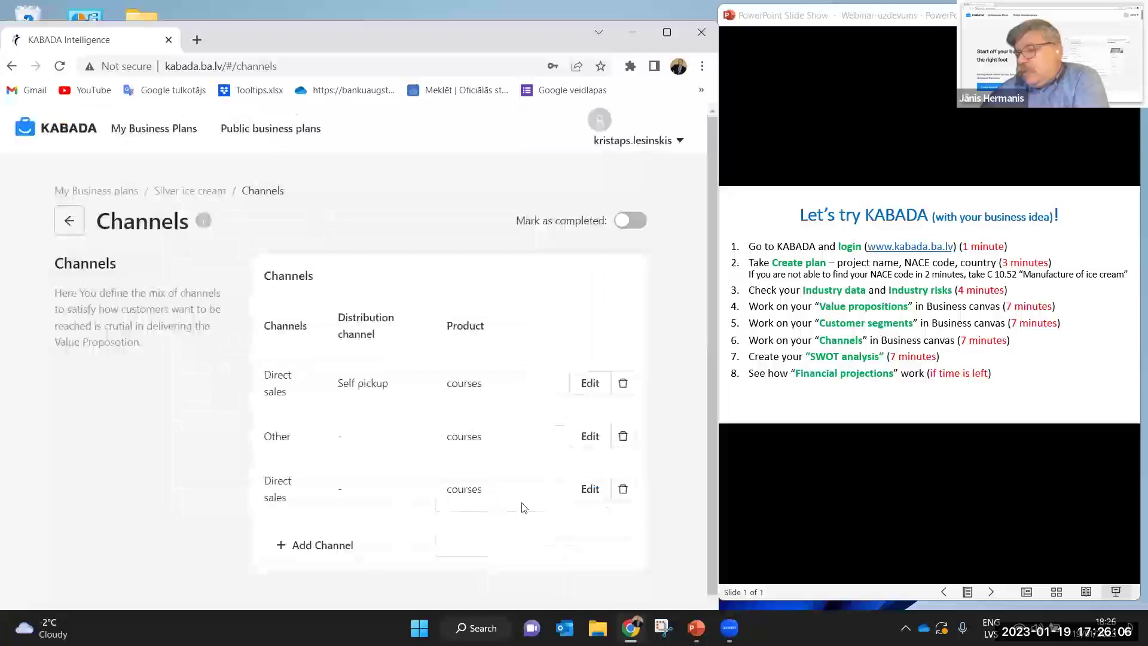
Leave the Channels section and go to the KABADA home page
scroll(375, 449, down, 1)
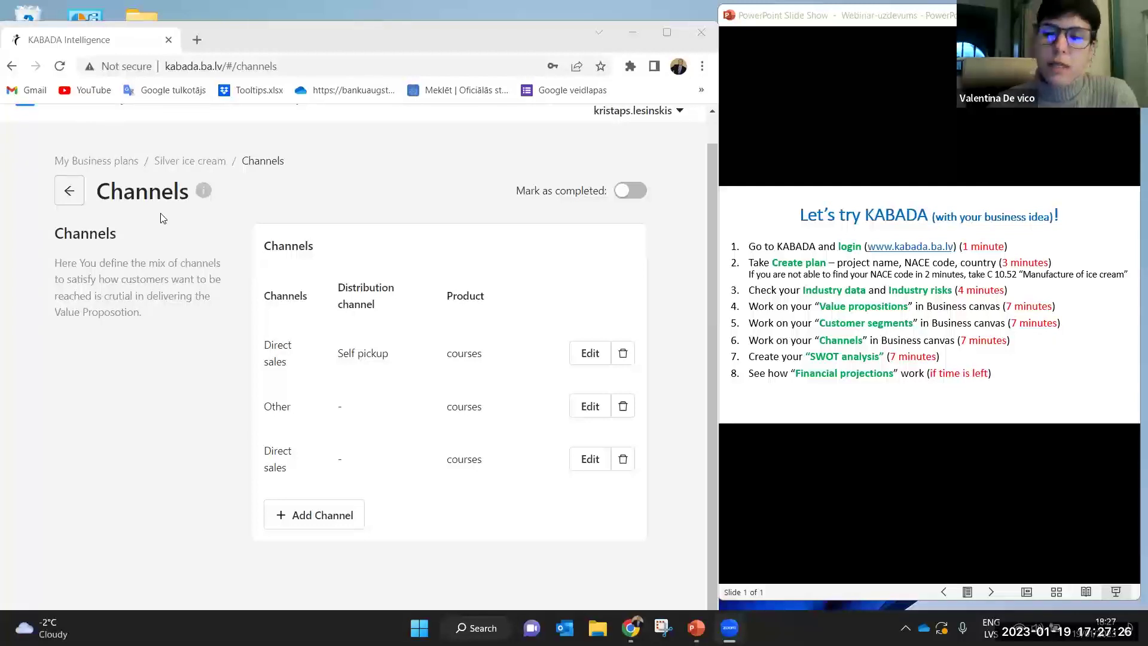
scroll(161, 217, up, 1)
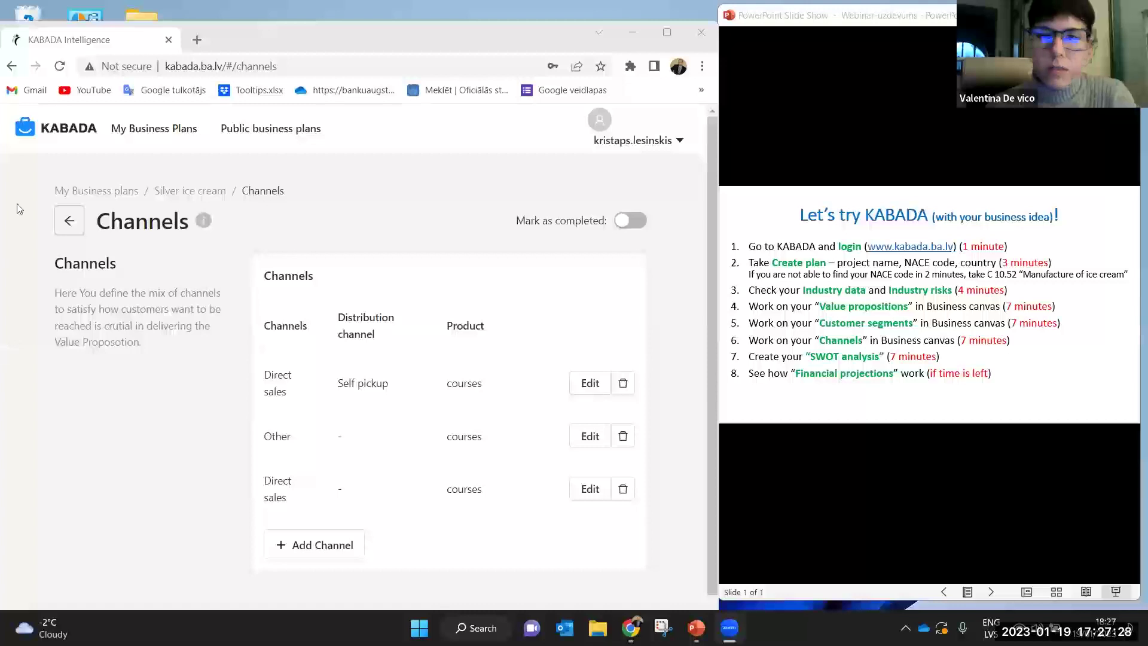
click(41, 133)
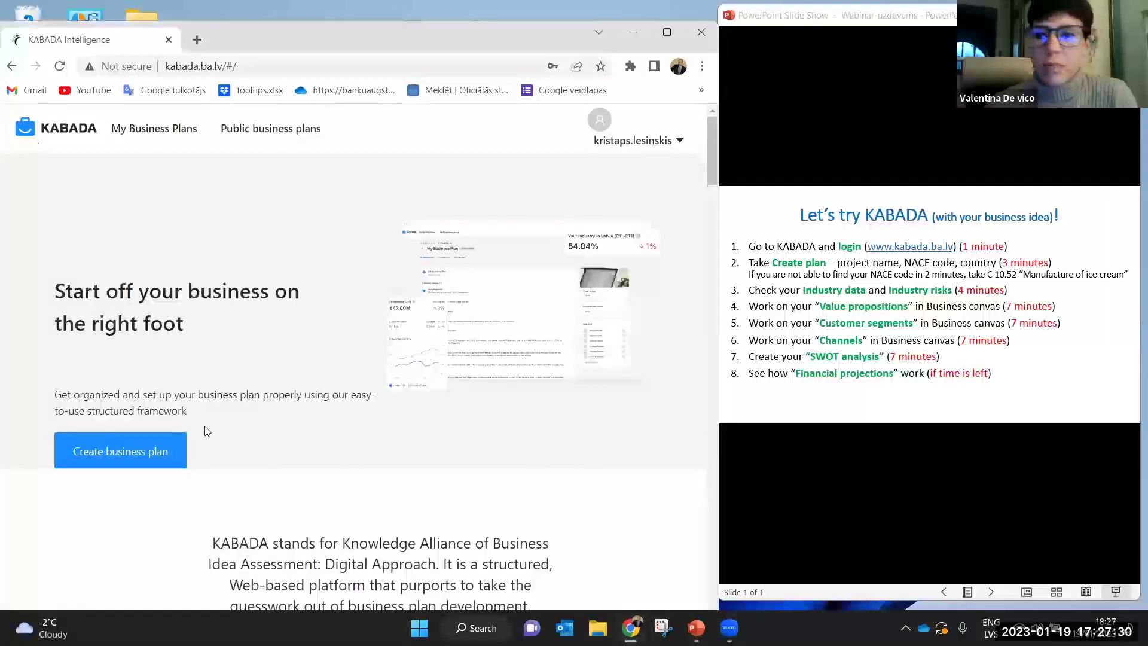